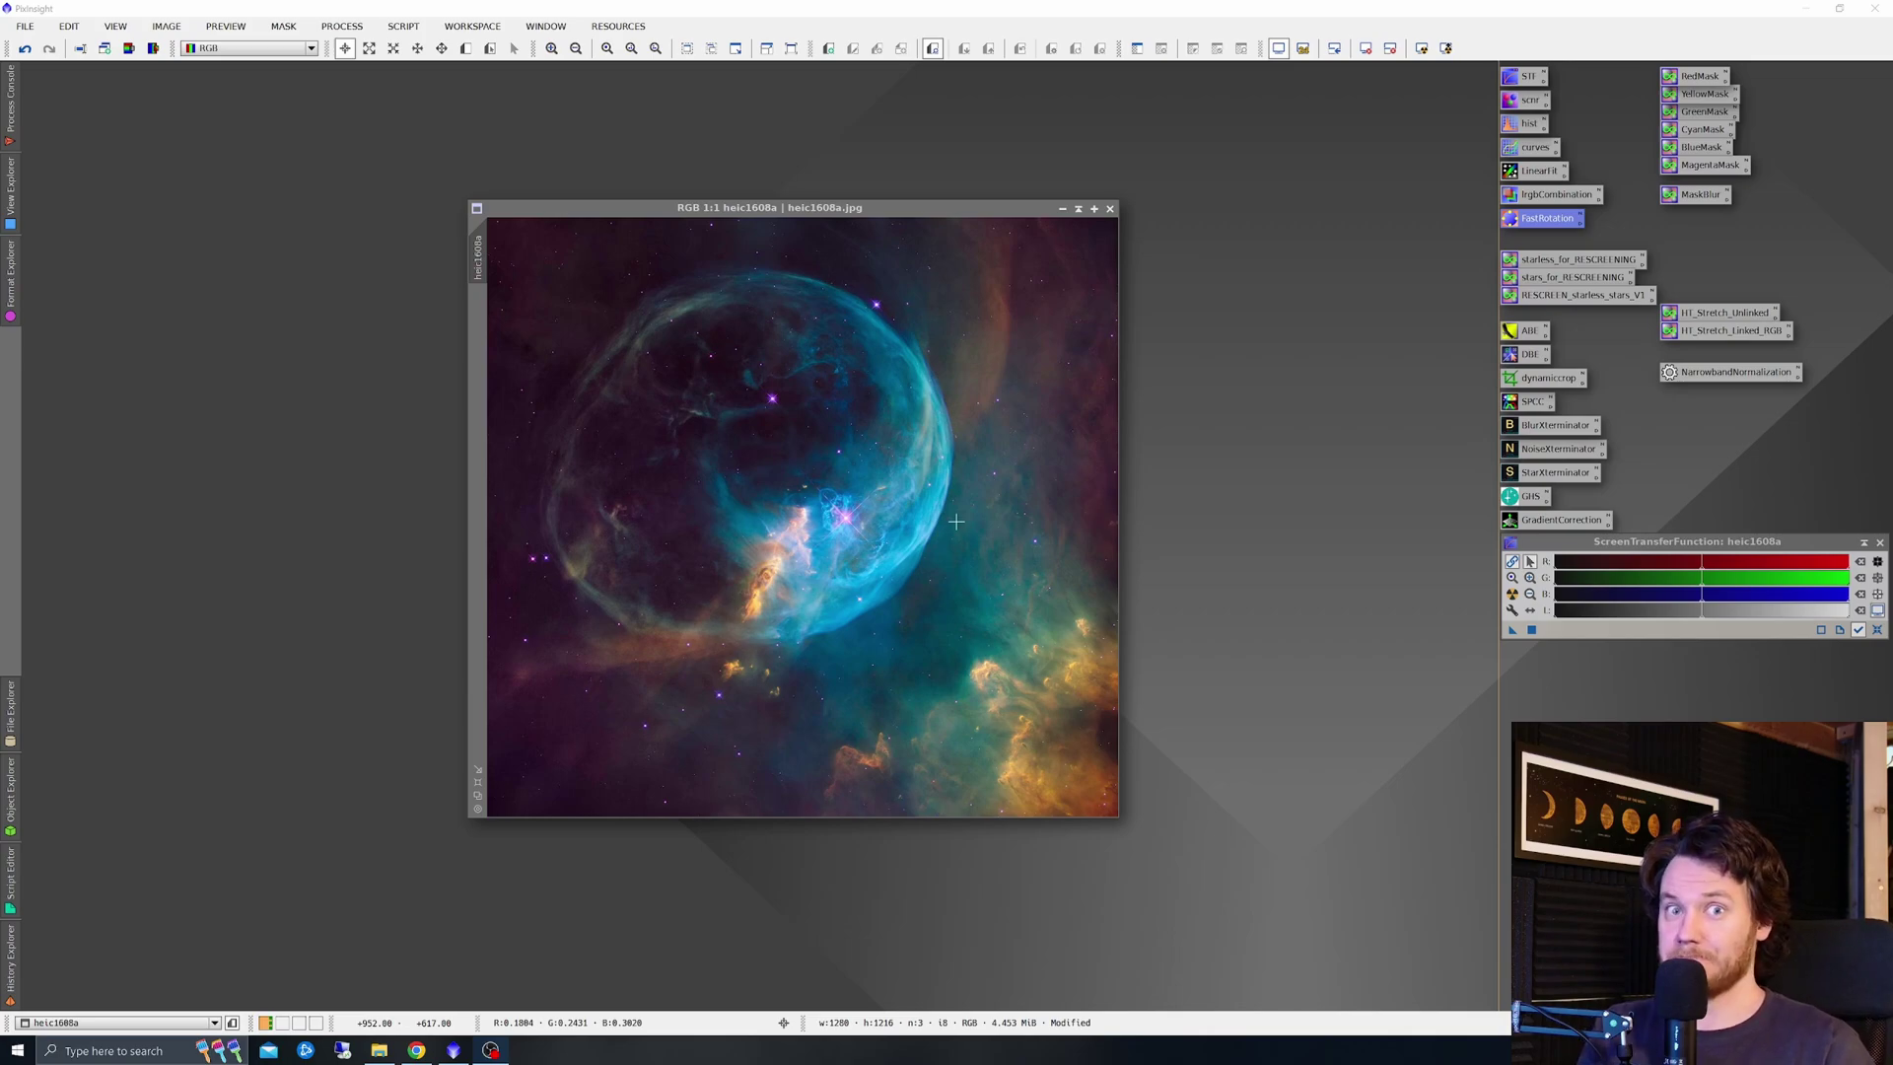
Open the ESA/Hubble Bubble Nebula image in its own browser tab and inspect it at full size
left_click(416, 1050)
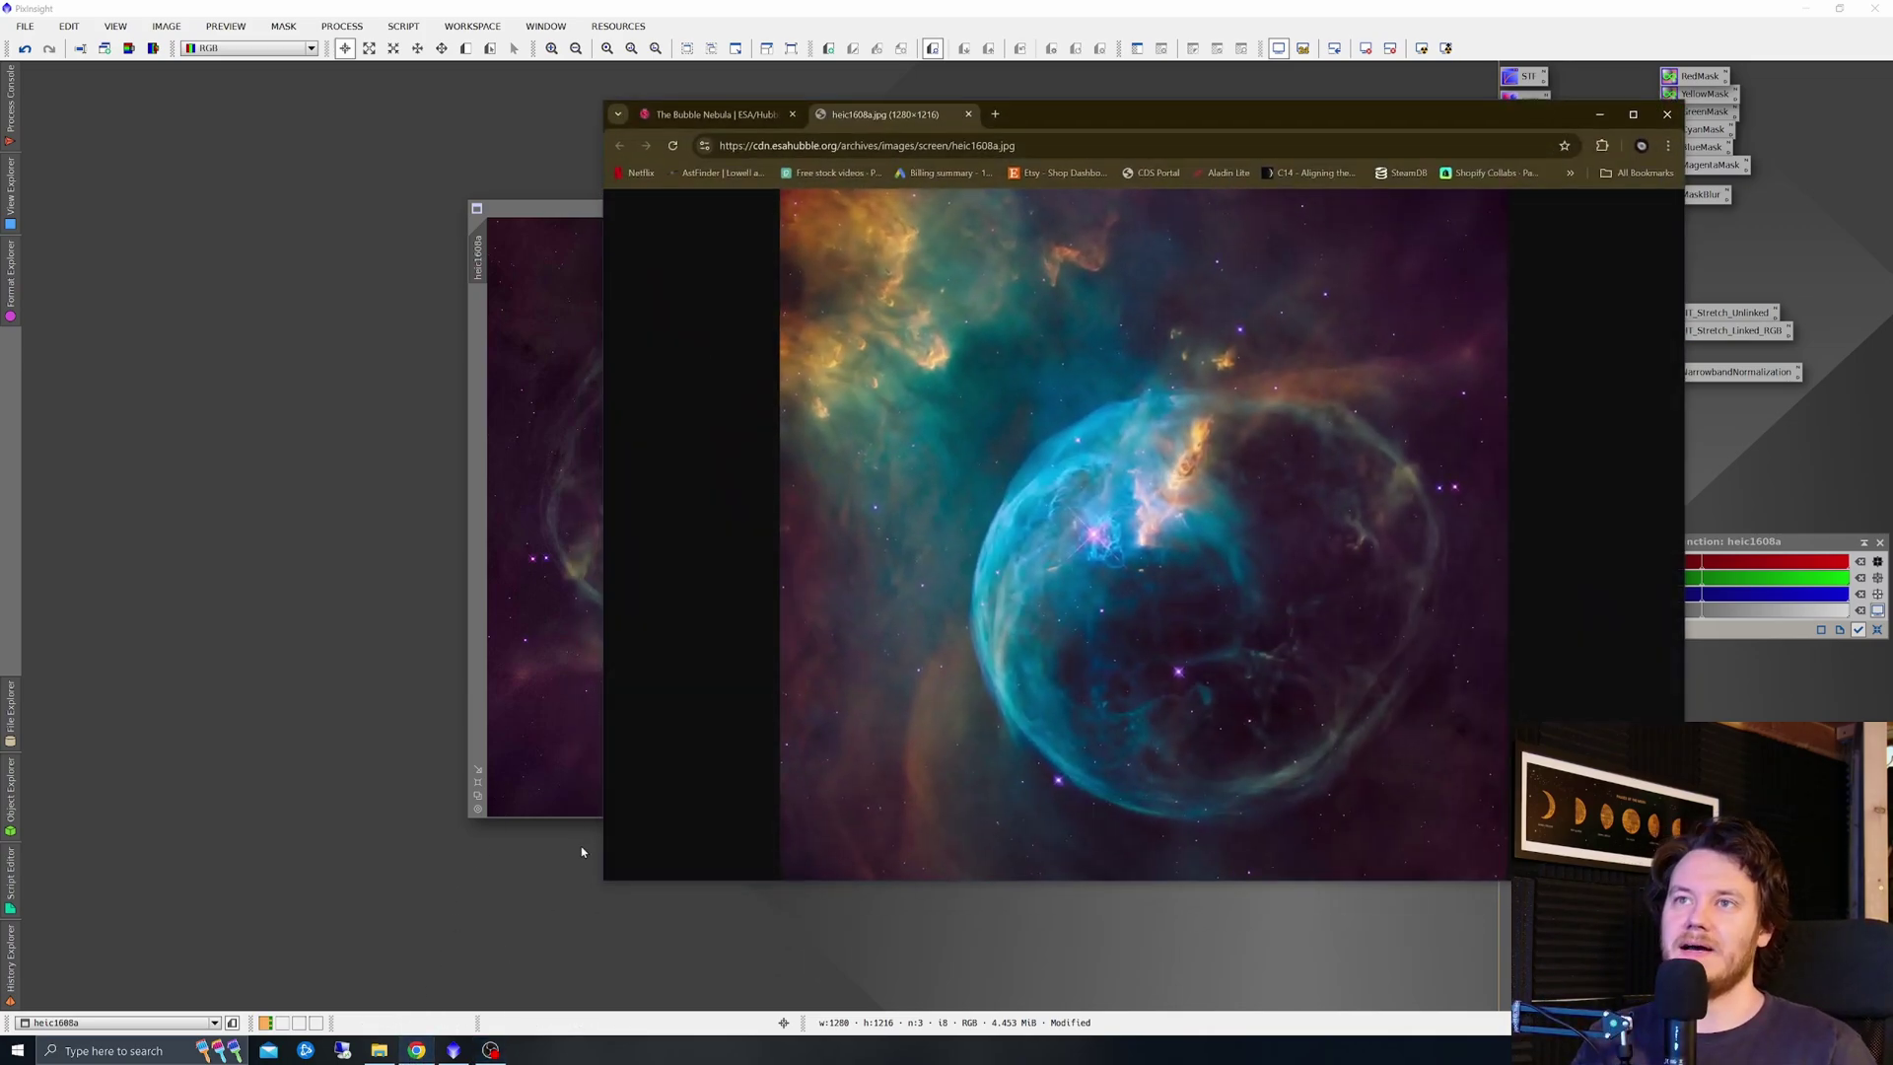
left_click(705, 115)
key("alt+Left")
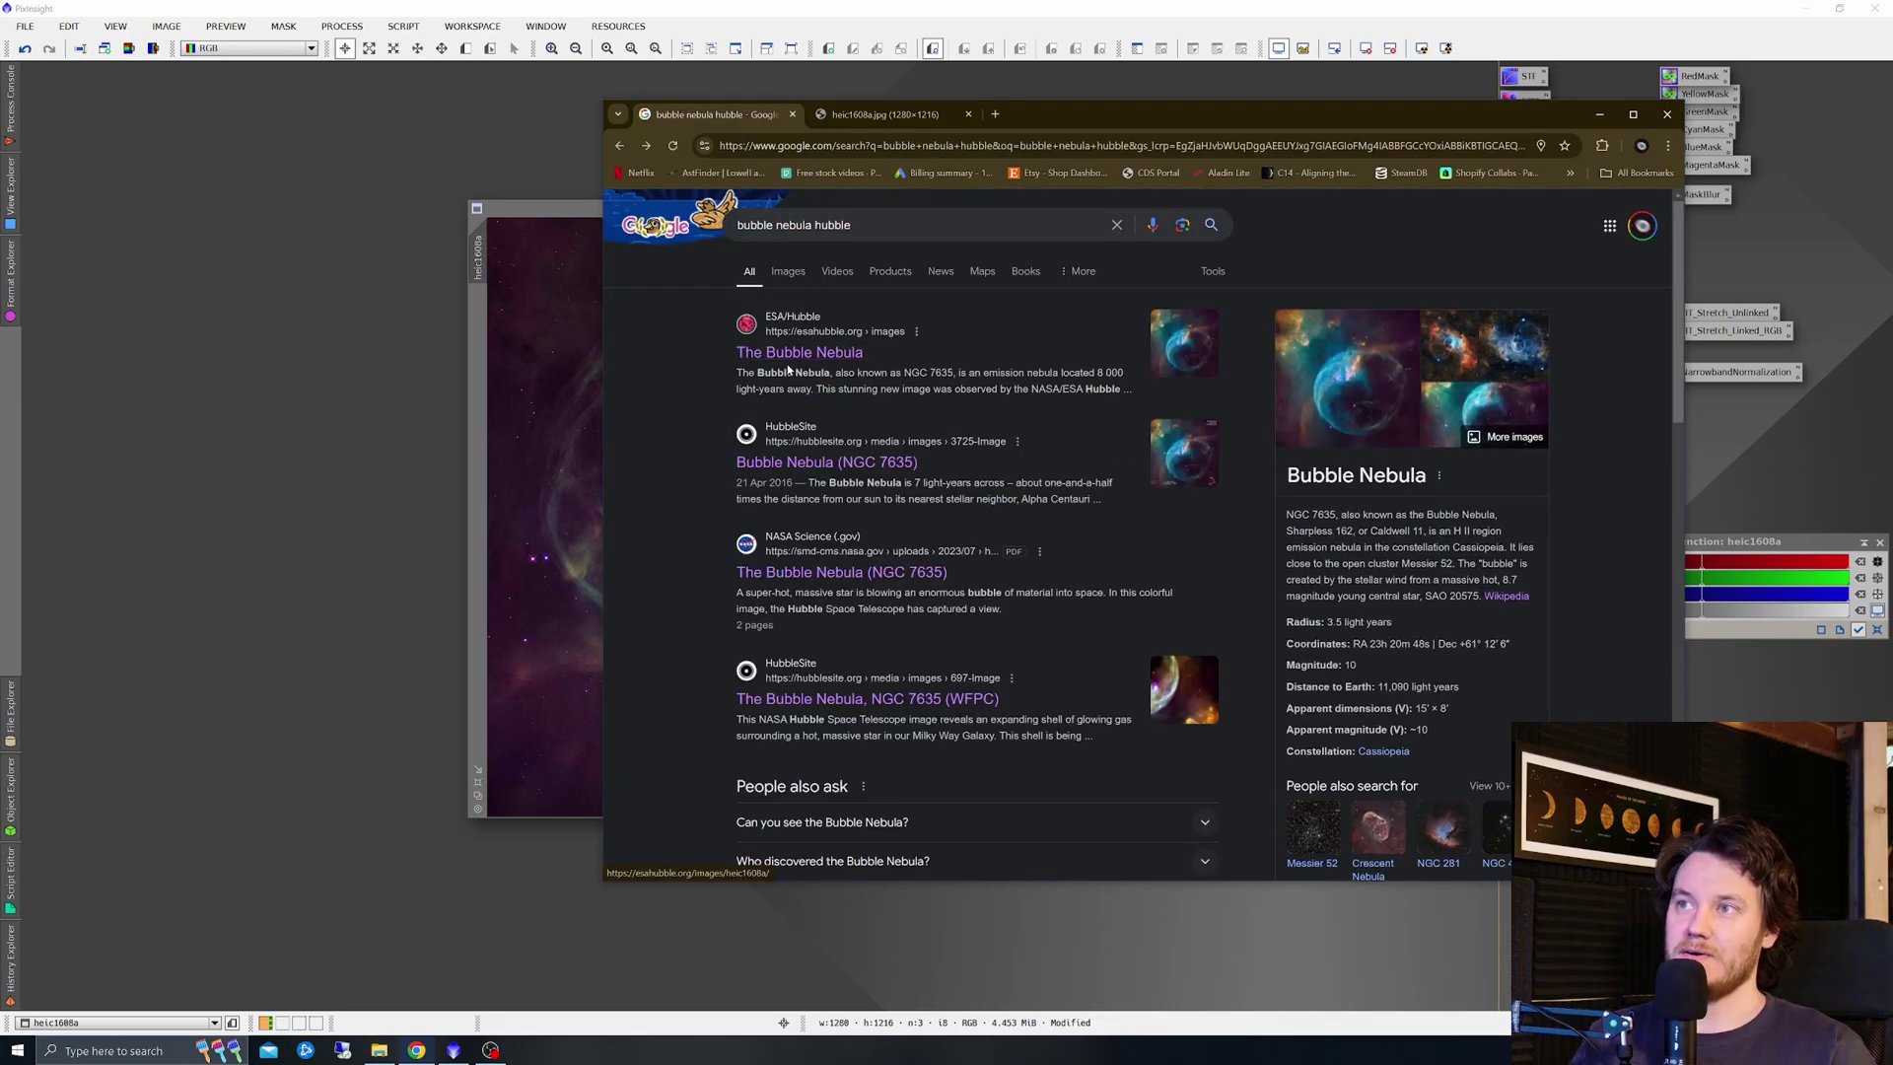
left_click(798, 353)
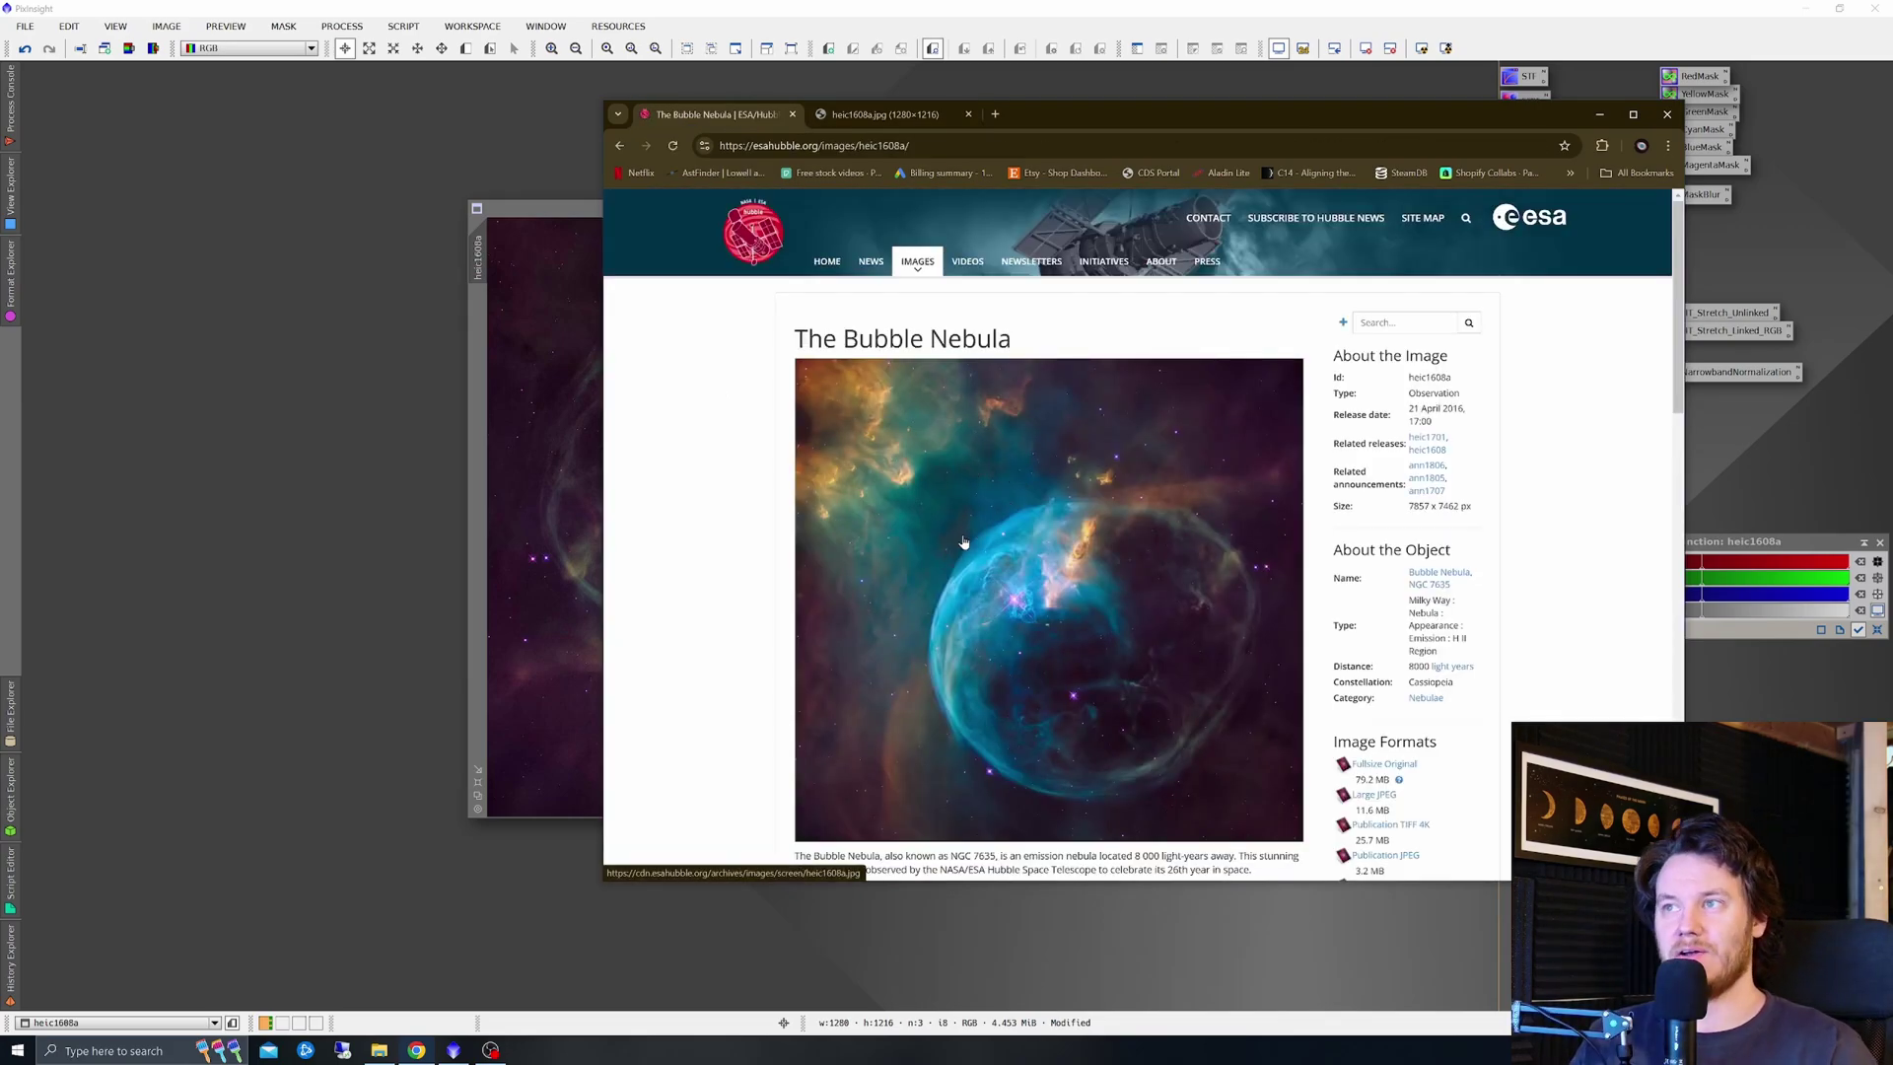
right_click(1006, 490)
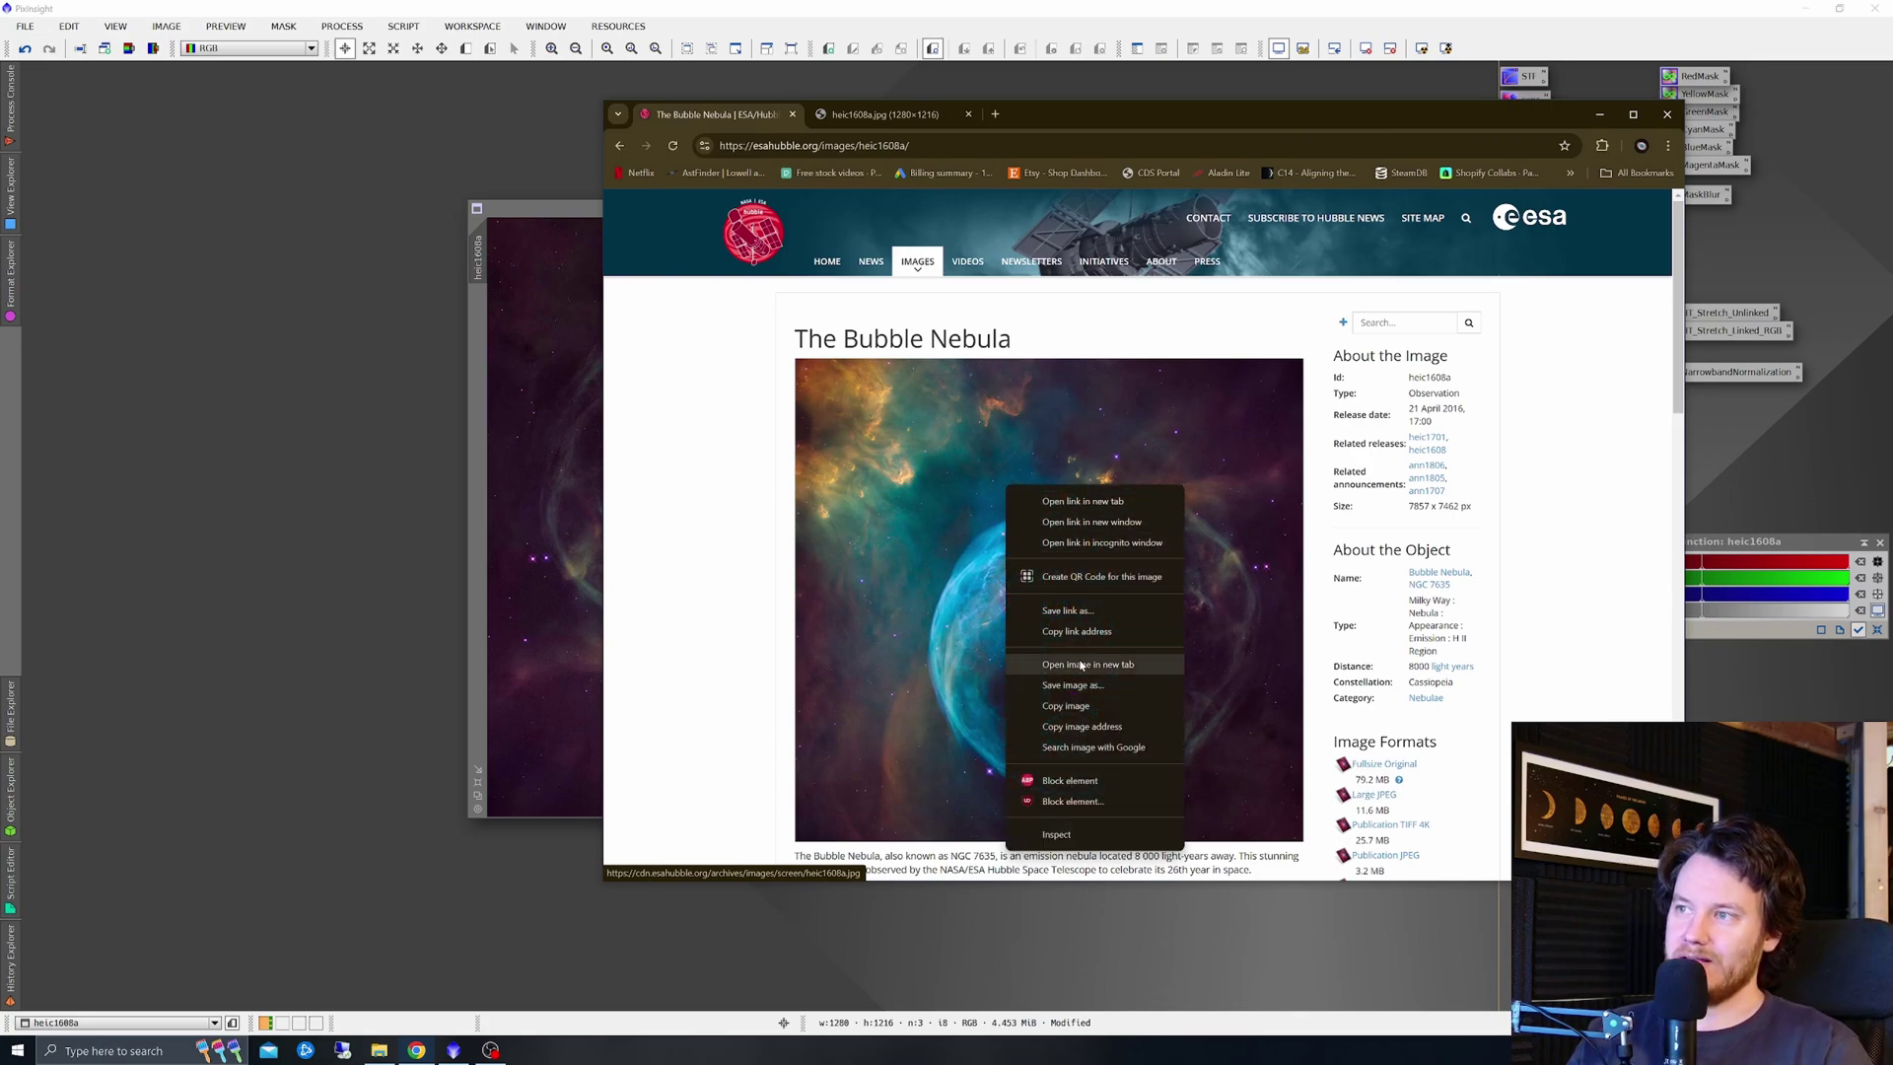
left_click(907, 116)
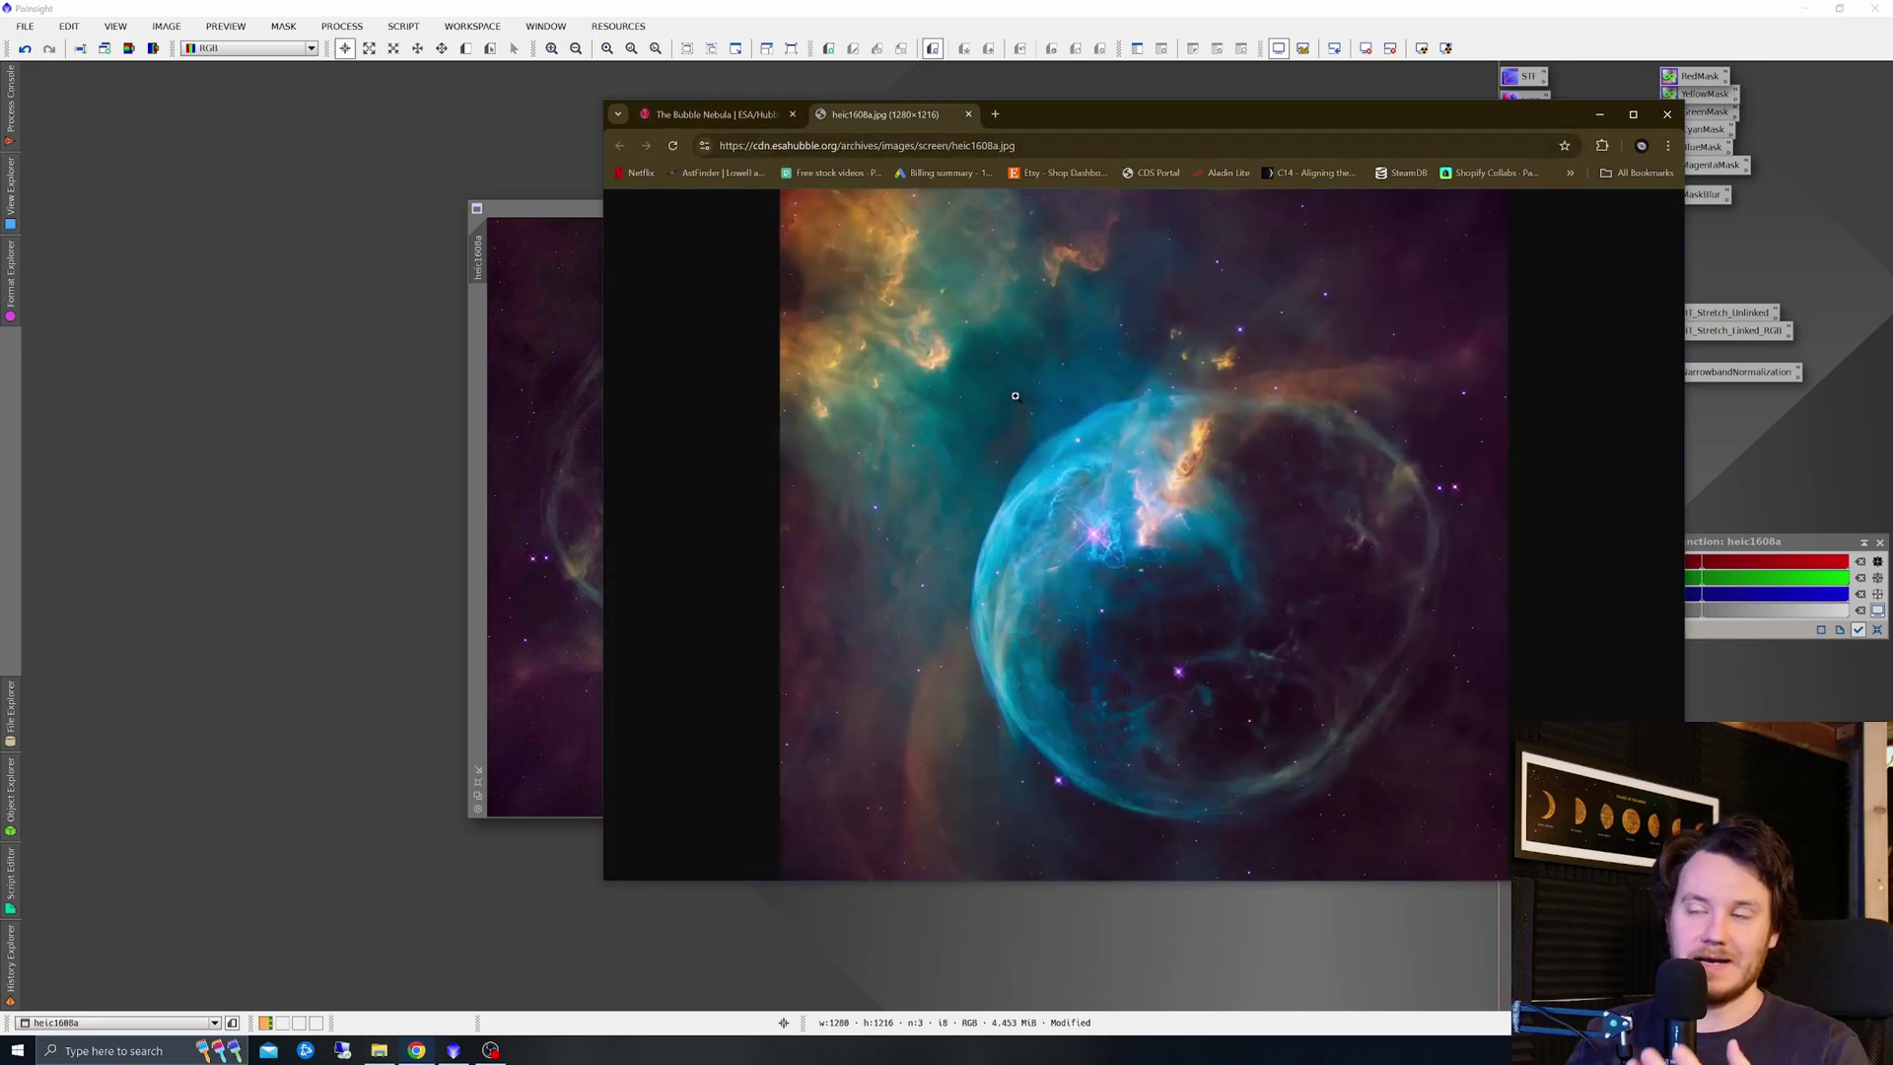
left_click(1166, 541)
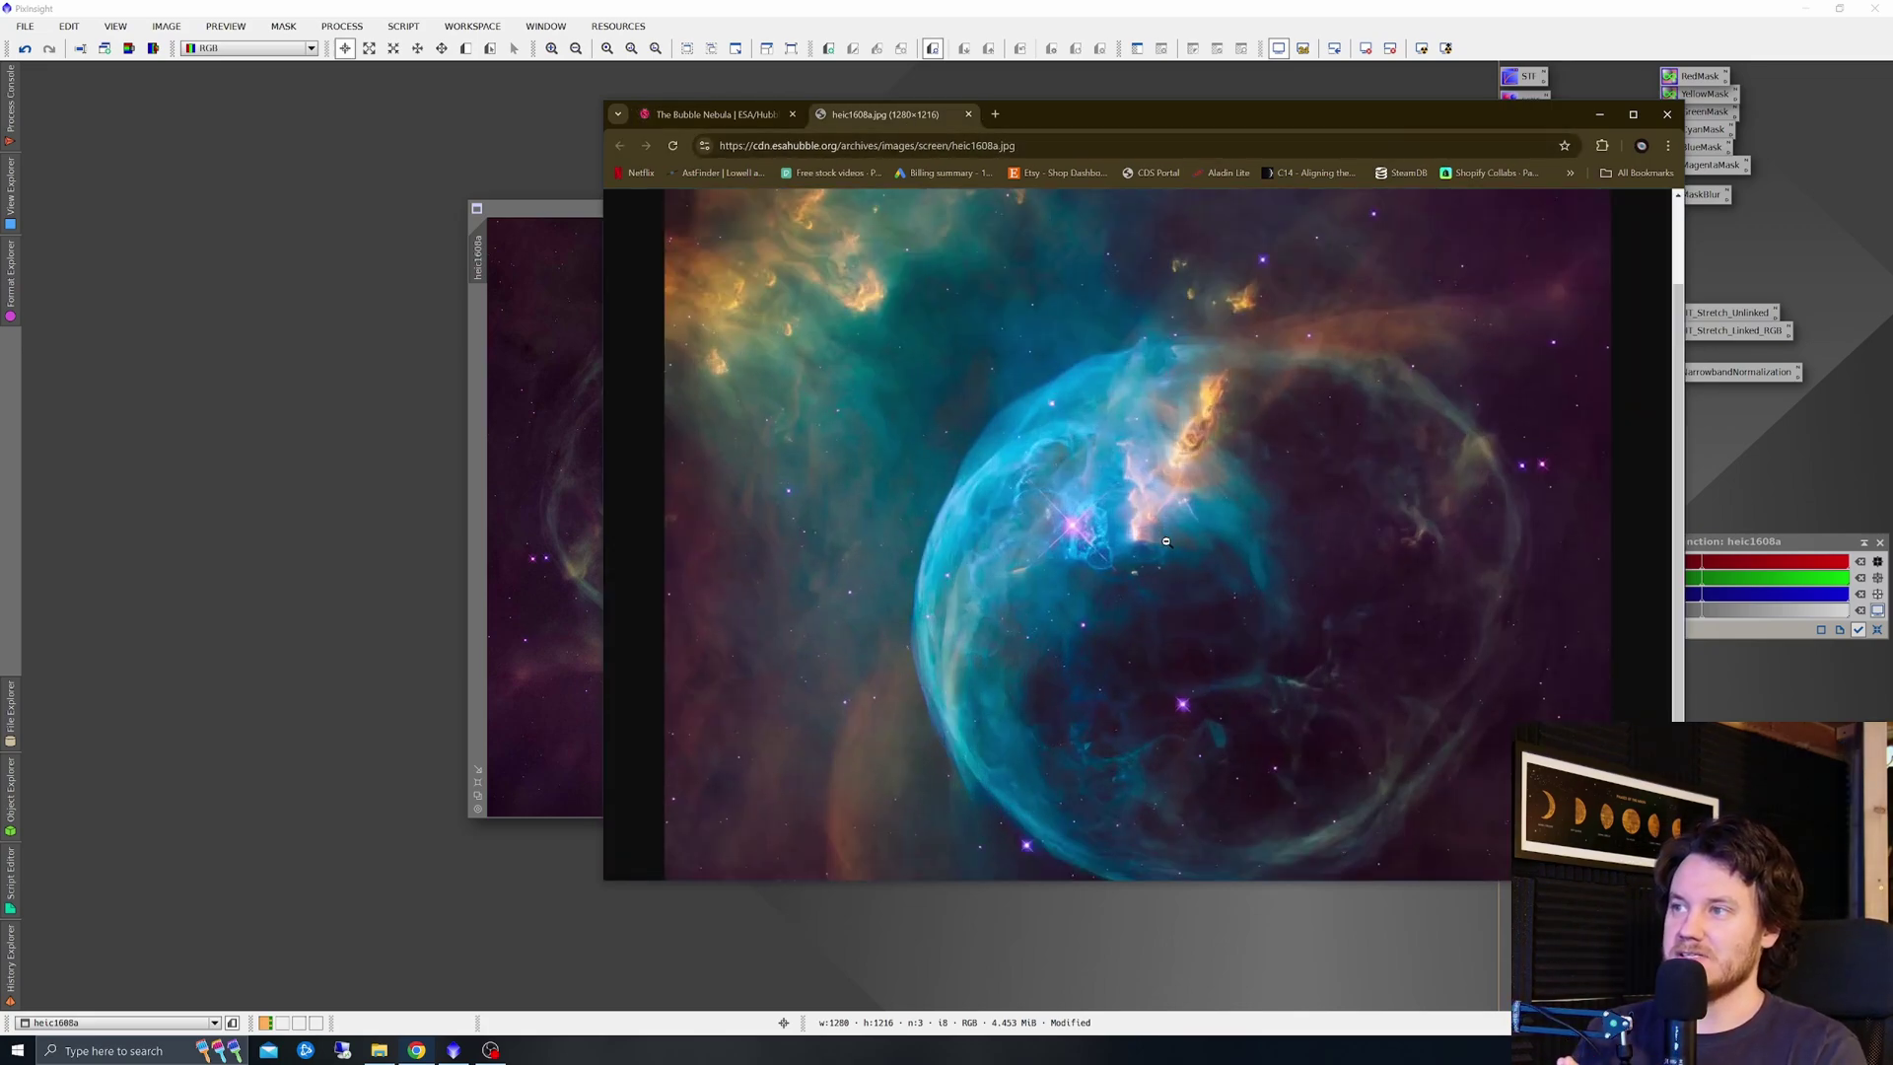
left_click(1200, 439)
left_click_drag(1121, 508, 1070, 538)
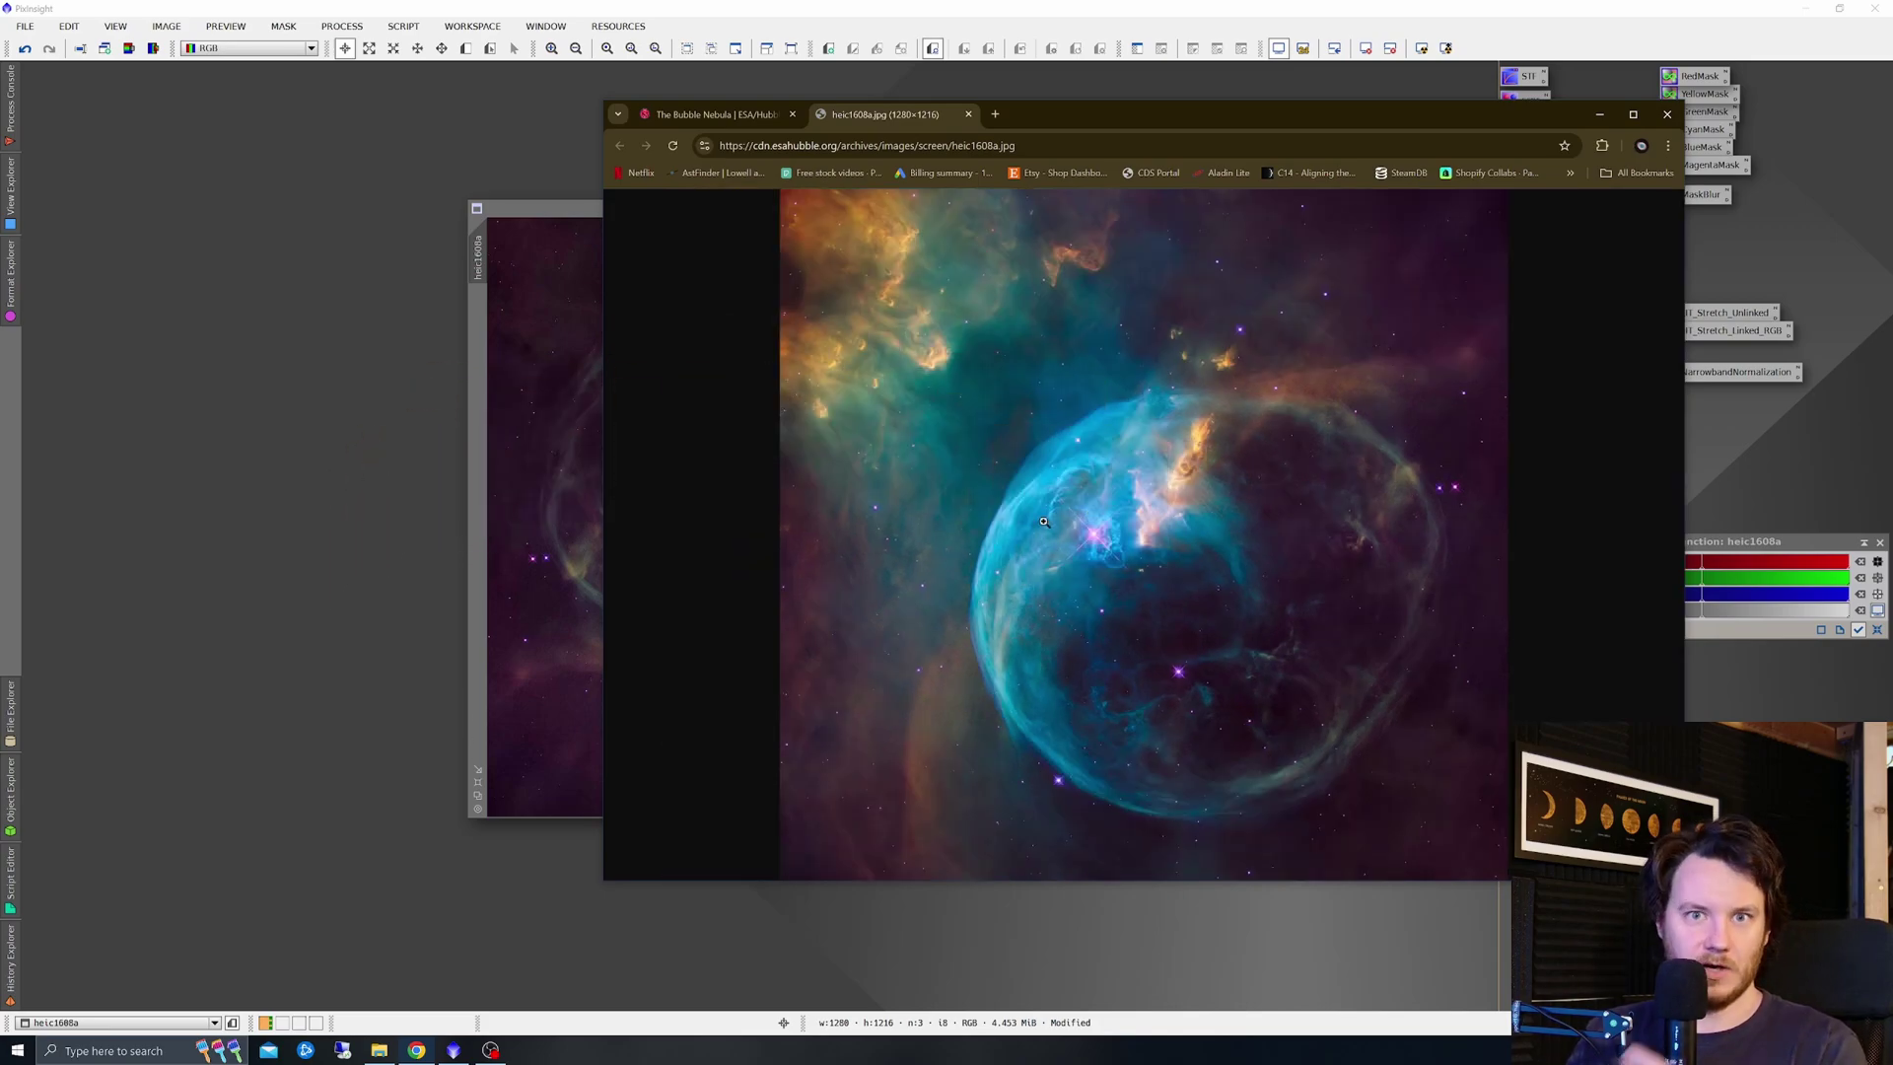
Move the Hubble reference to the lower right and drag the three Bubble SHO FITS files into PixInsight
left_click(1599, 114)
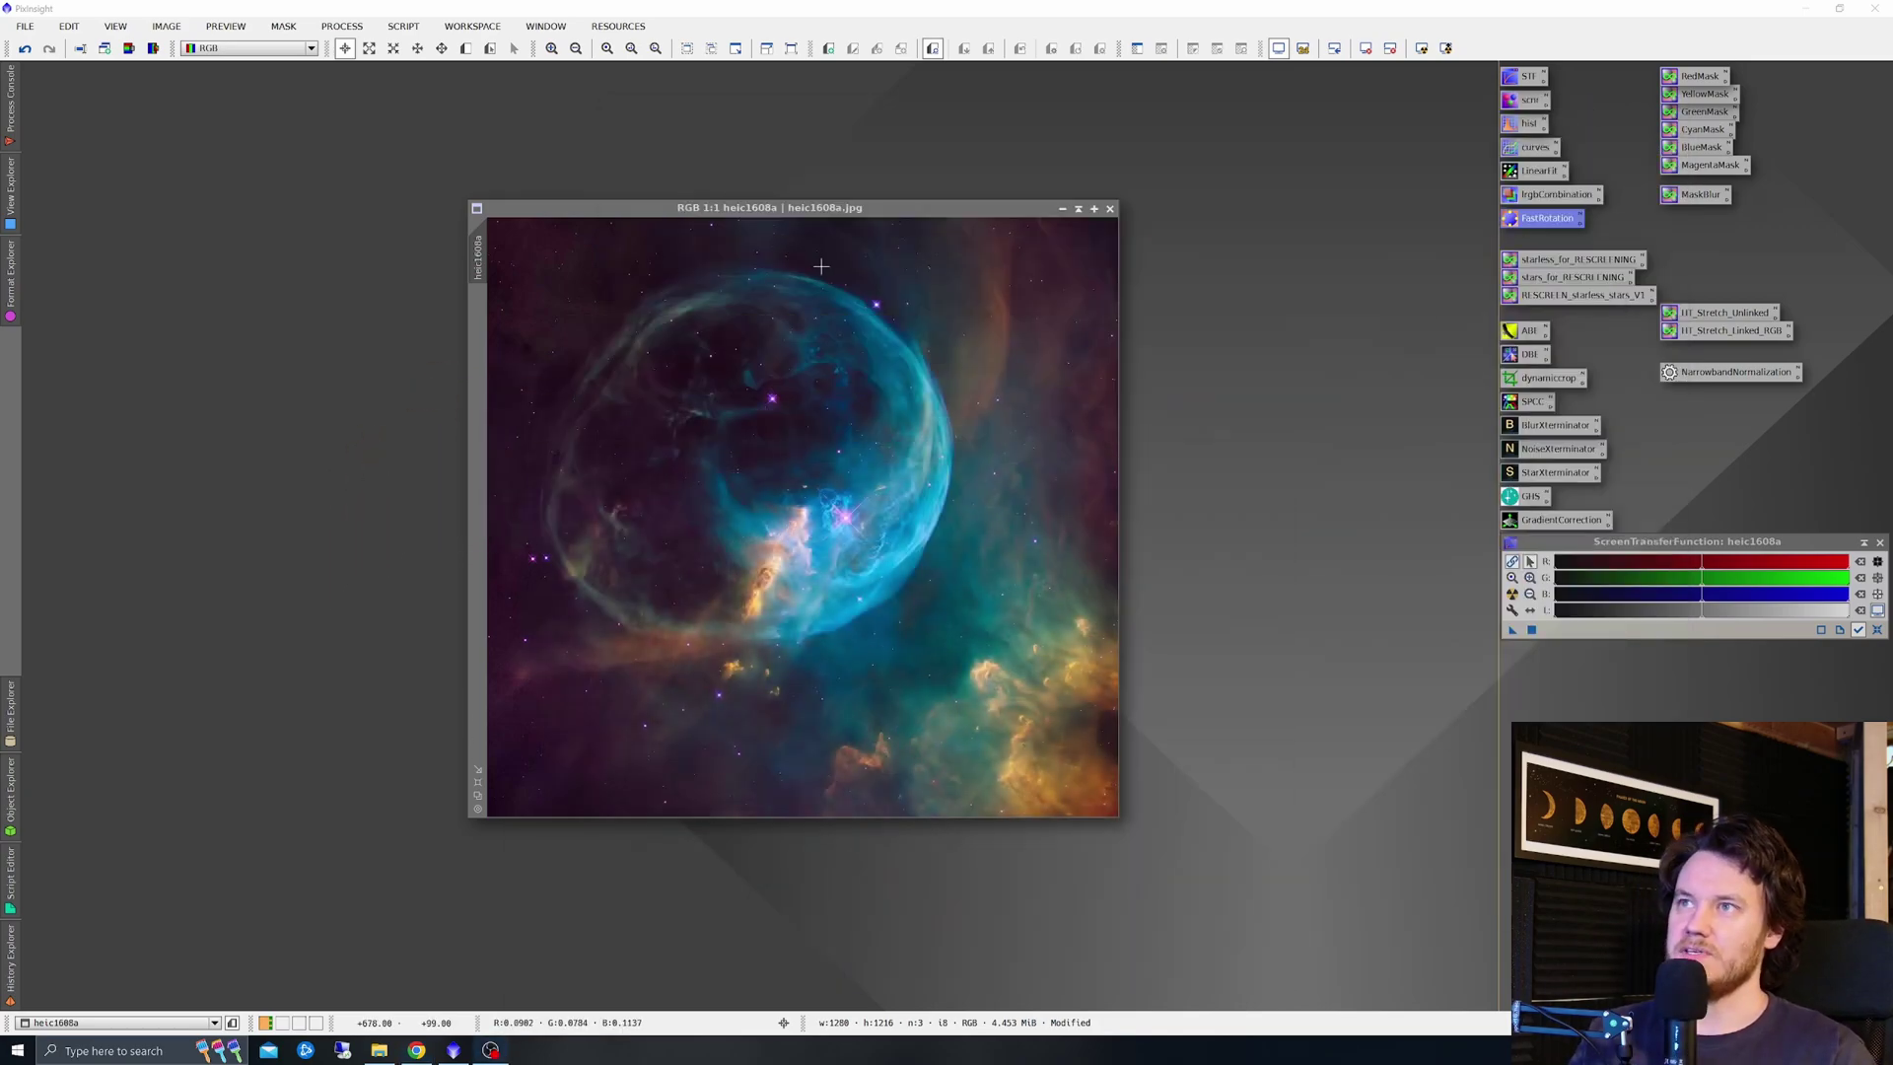
left_click_drag(828, 206, 1207, 400)
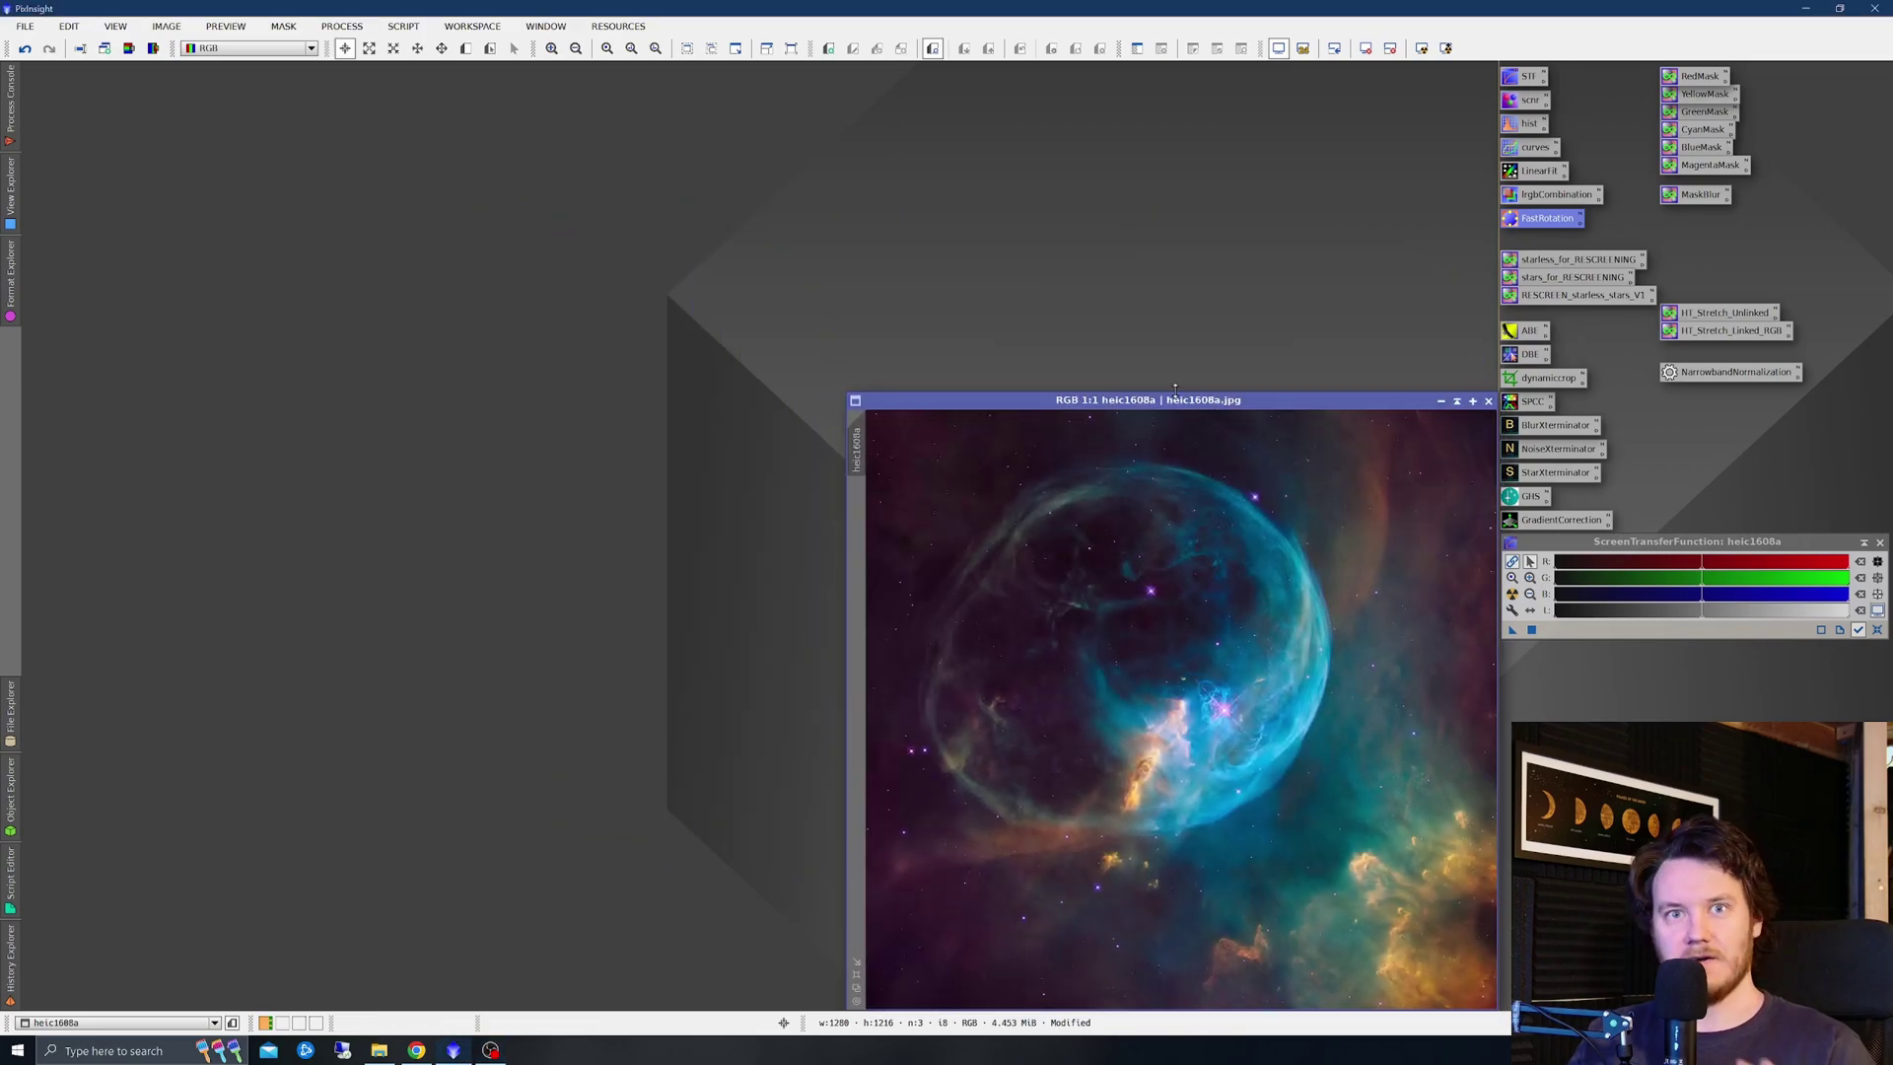
left_click(378, 1050)
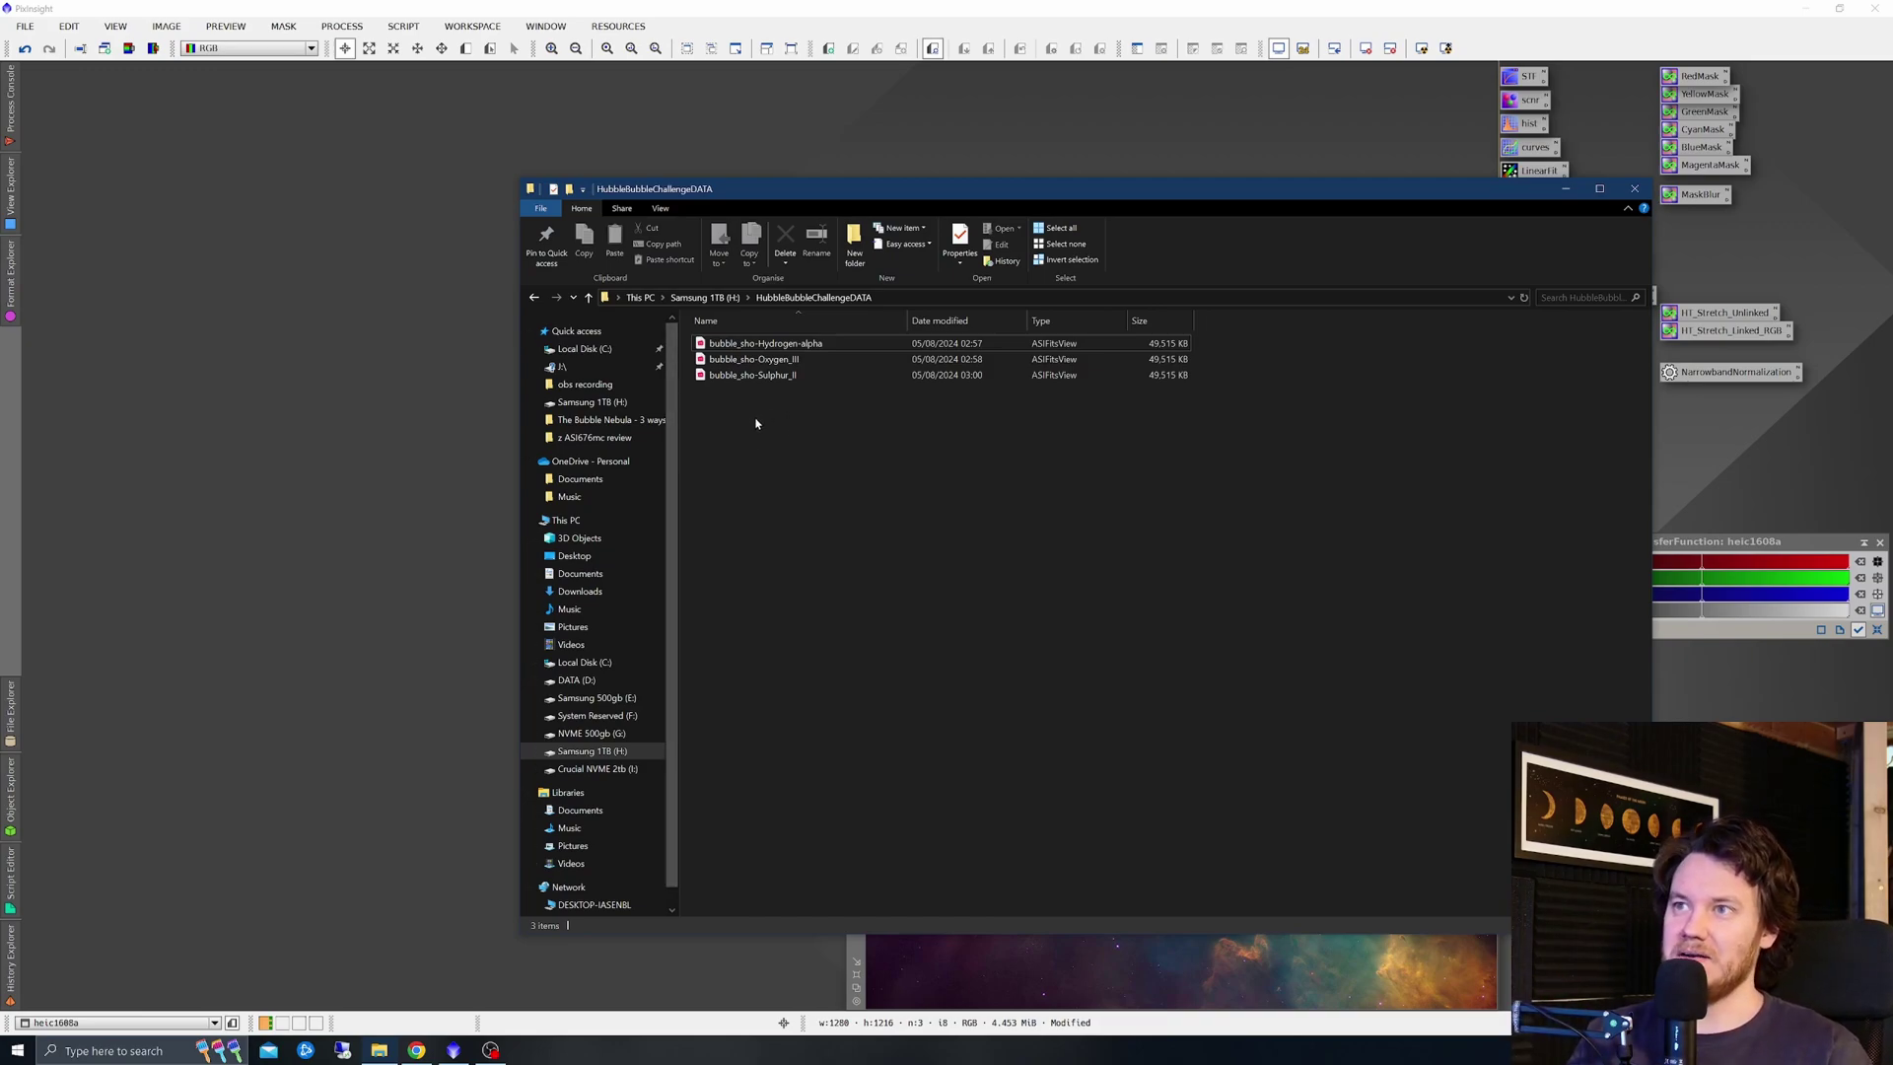
left_click_drag(755, 424, 797, 343)
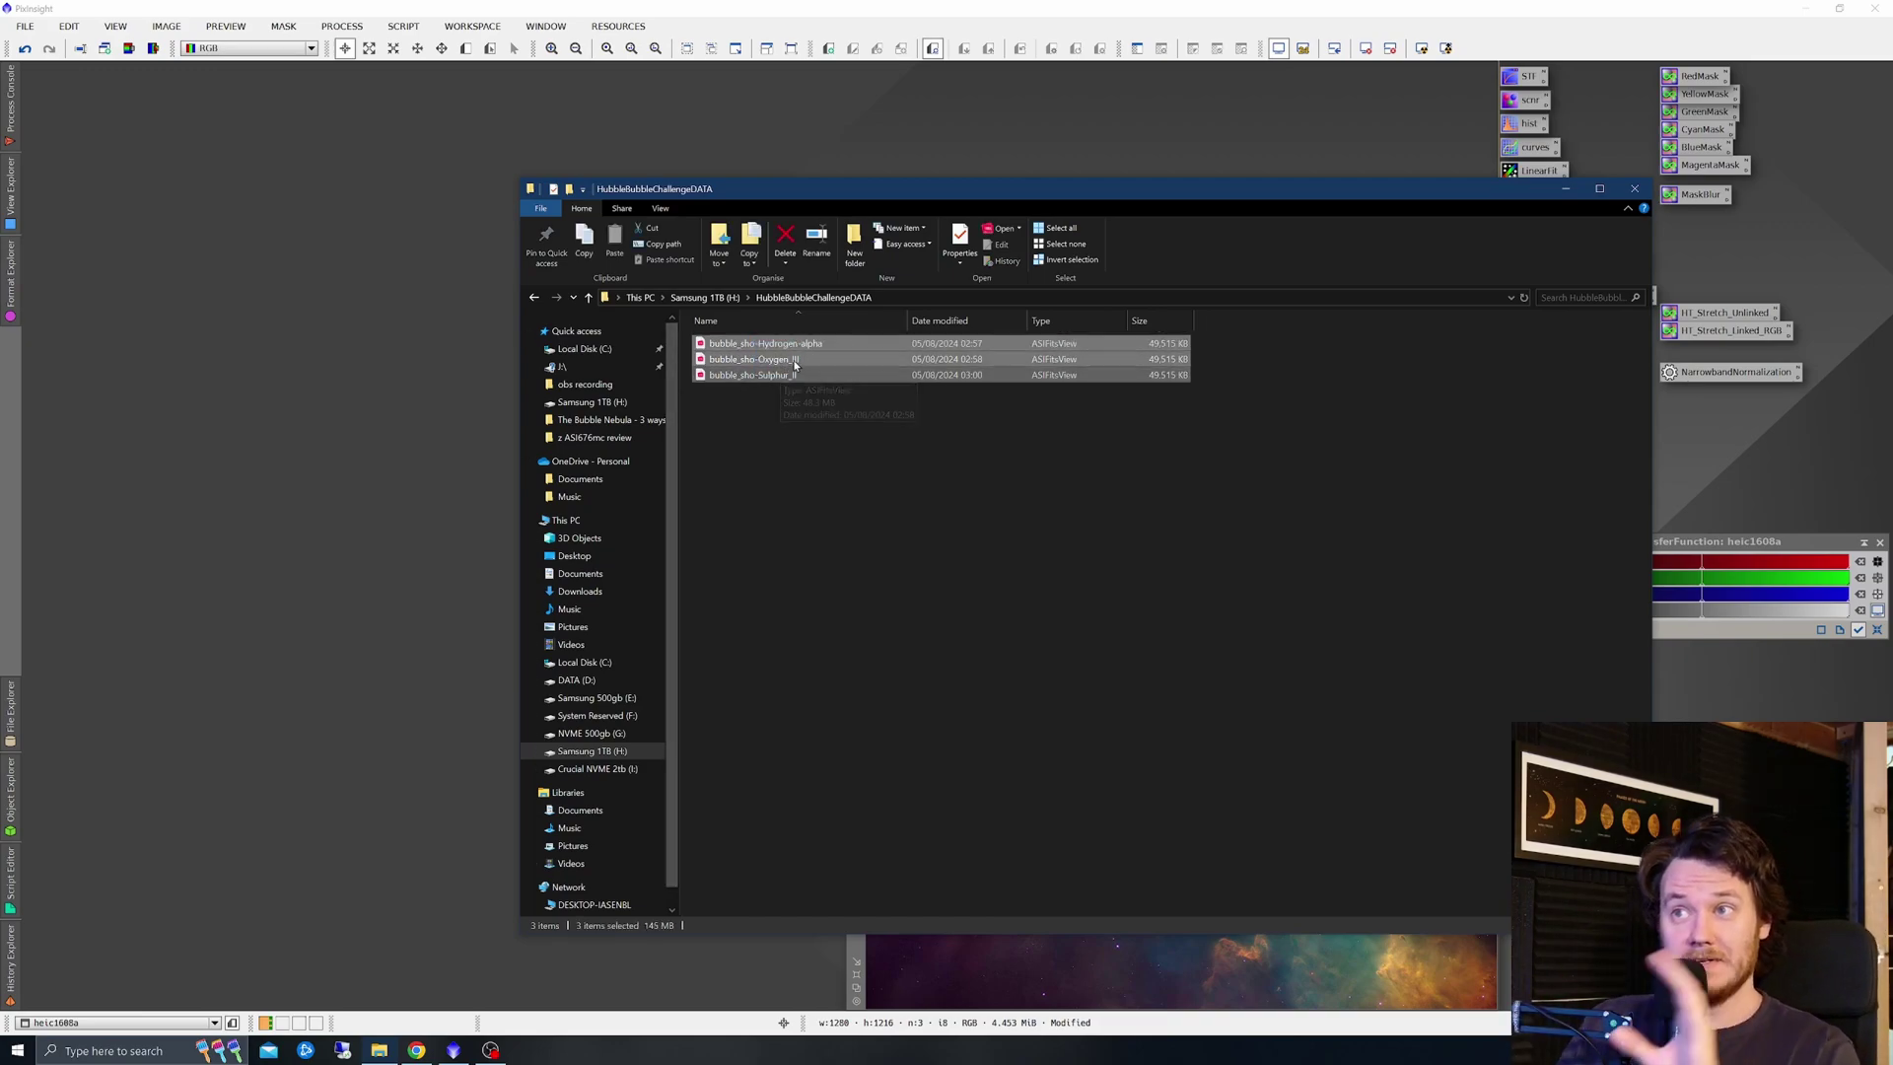
left_click_drag(789, 350, 298, 270)
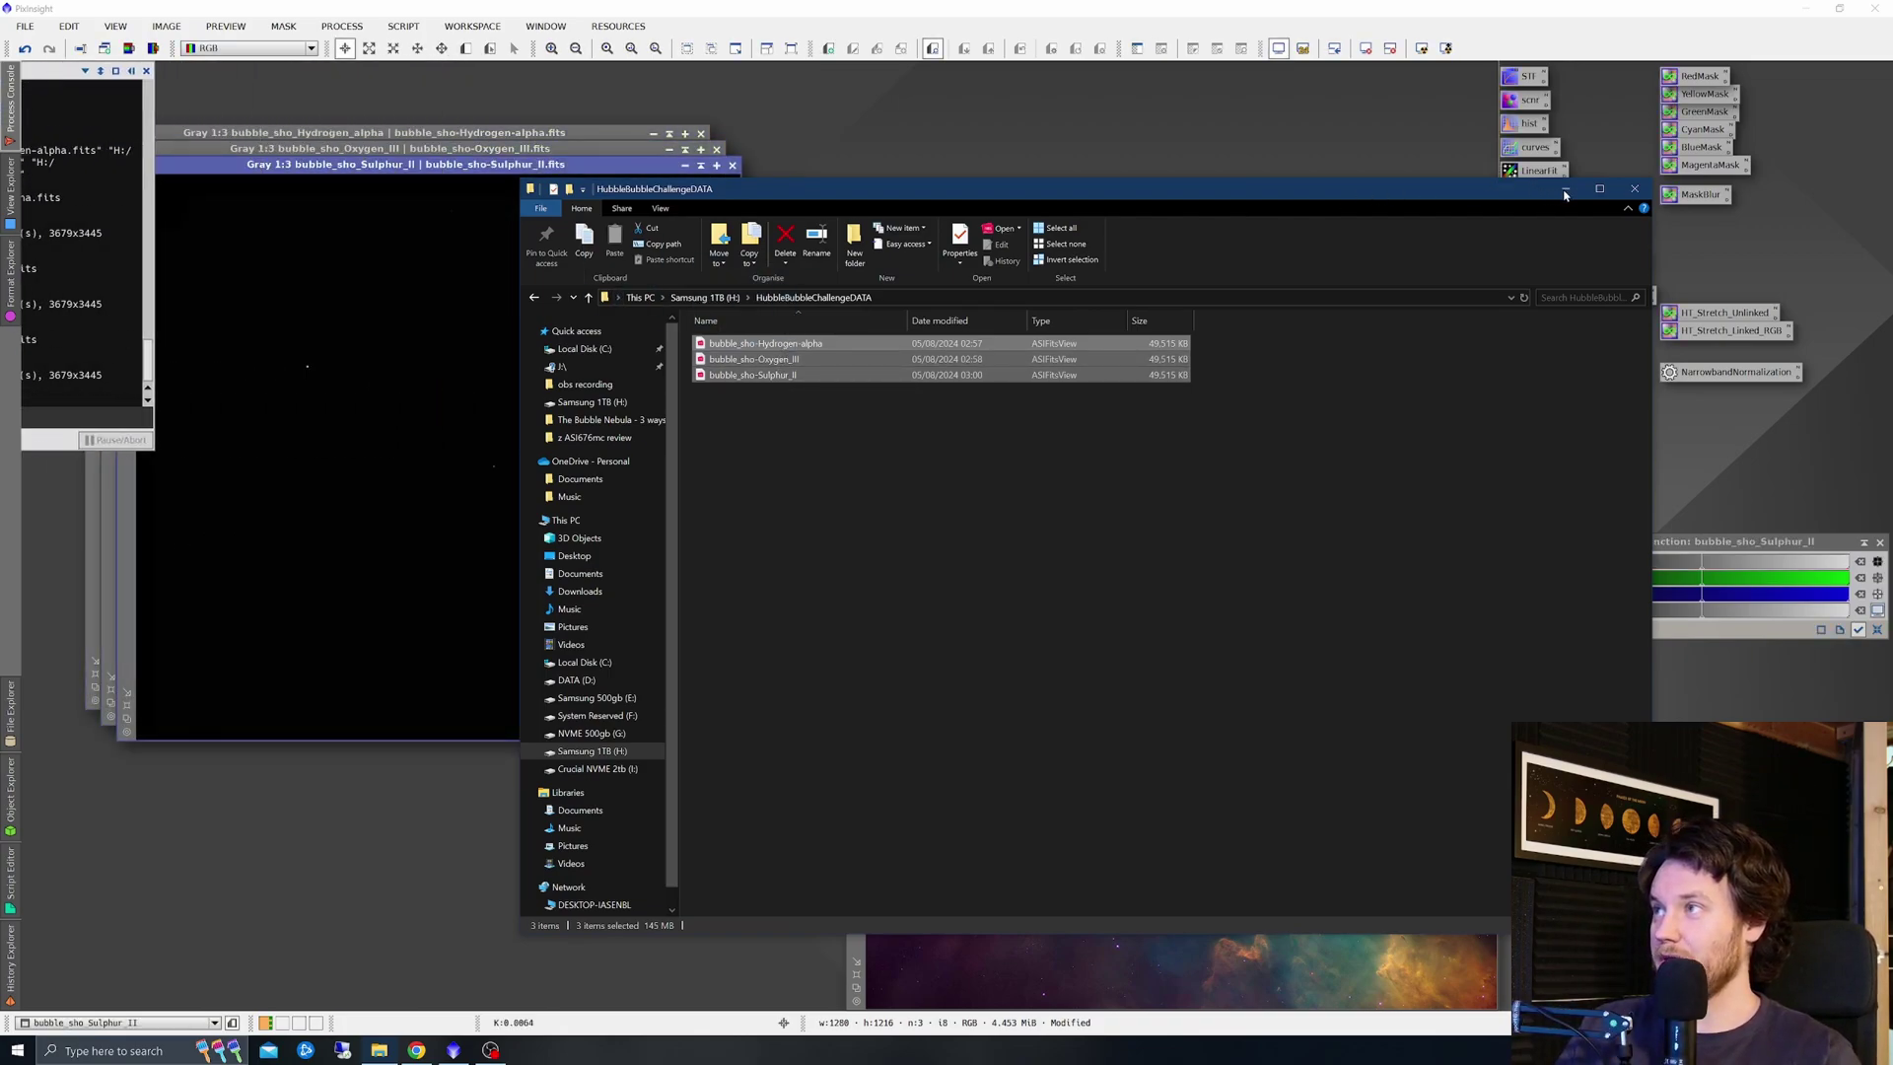
Minimise Explorer and tile the Hydrogen_alpha, Sulphur_II, Oxygen_III and Hubble windows into a grid
left_click(1564, 190)
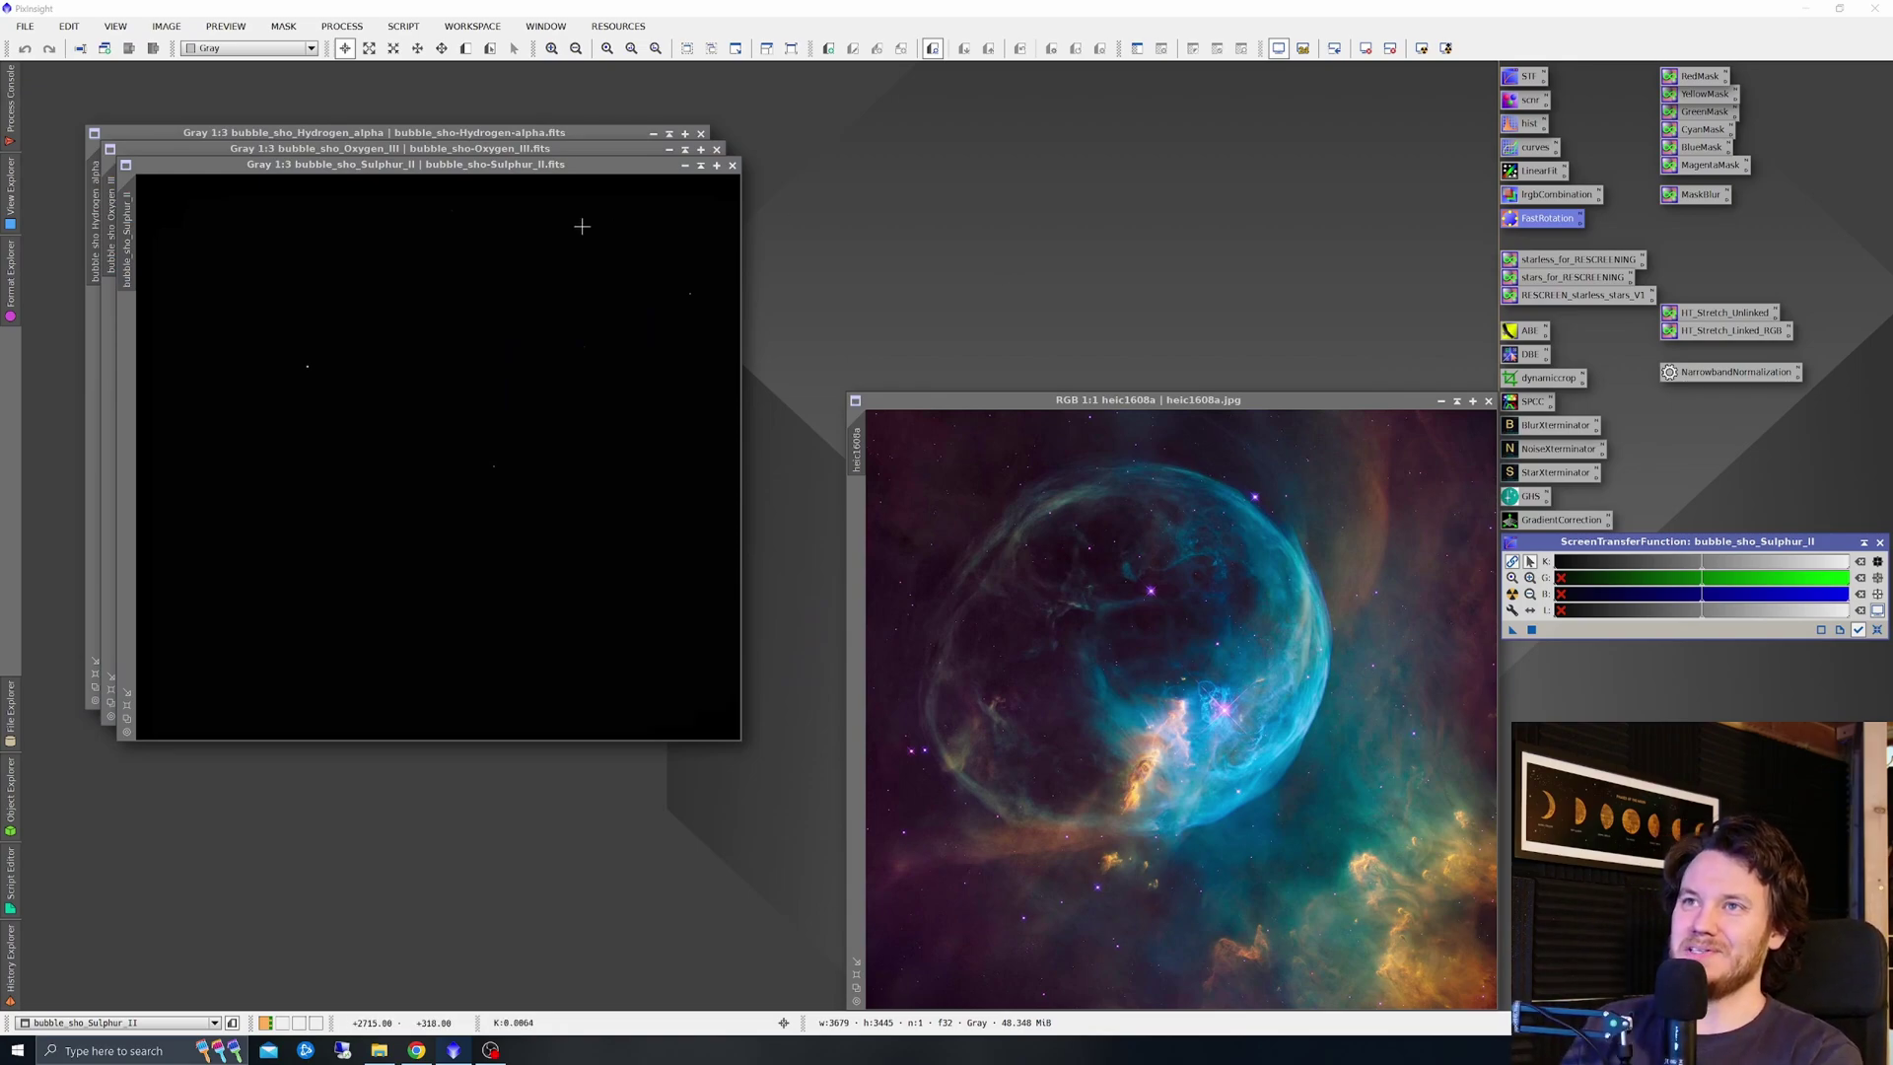
left_click(516, 135)
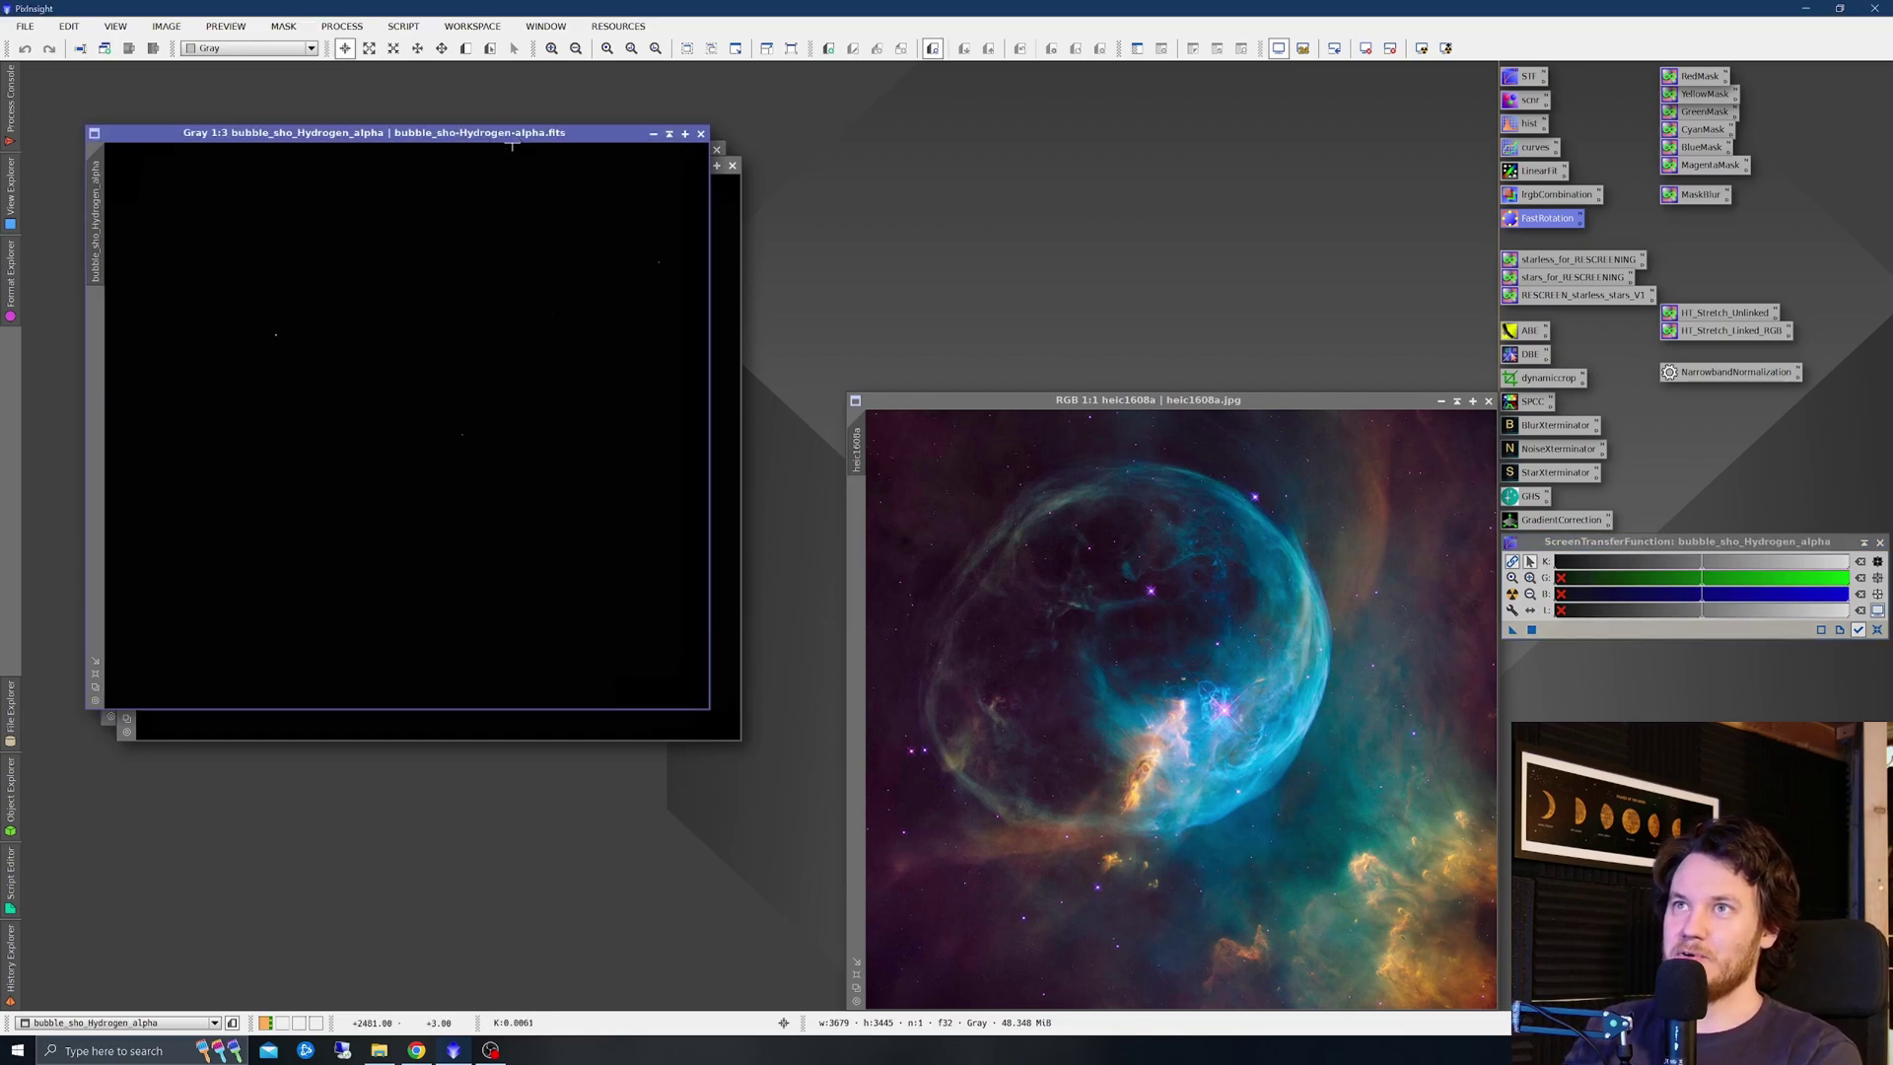
left_click(545, 26)
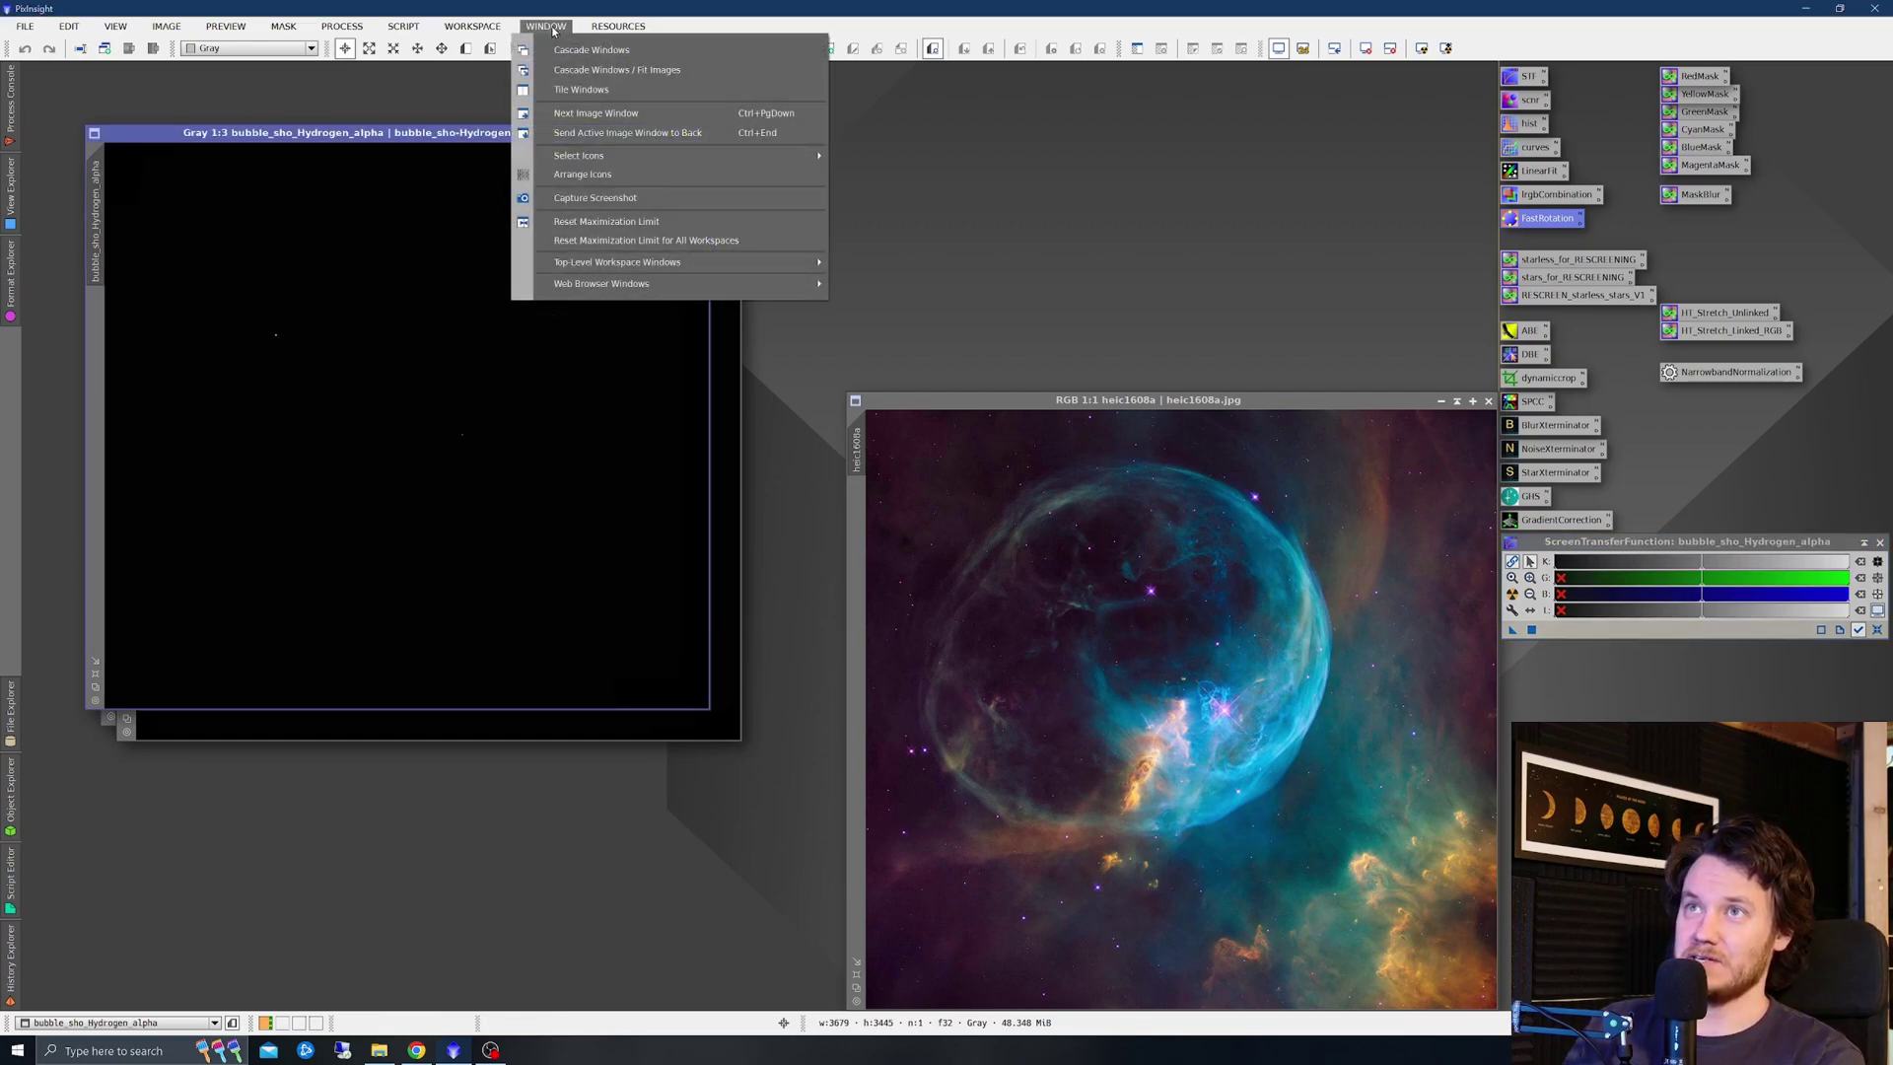
left_click(547, 89)
Zoom the Oxygen_III, Hubble reference and other views out so each image fits its window
scroll(485, 293, "down", 1)
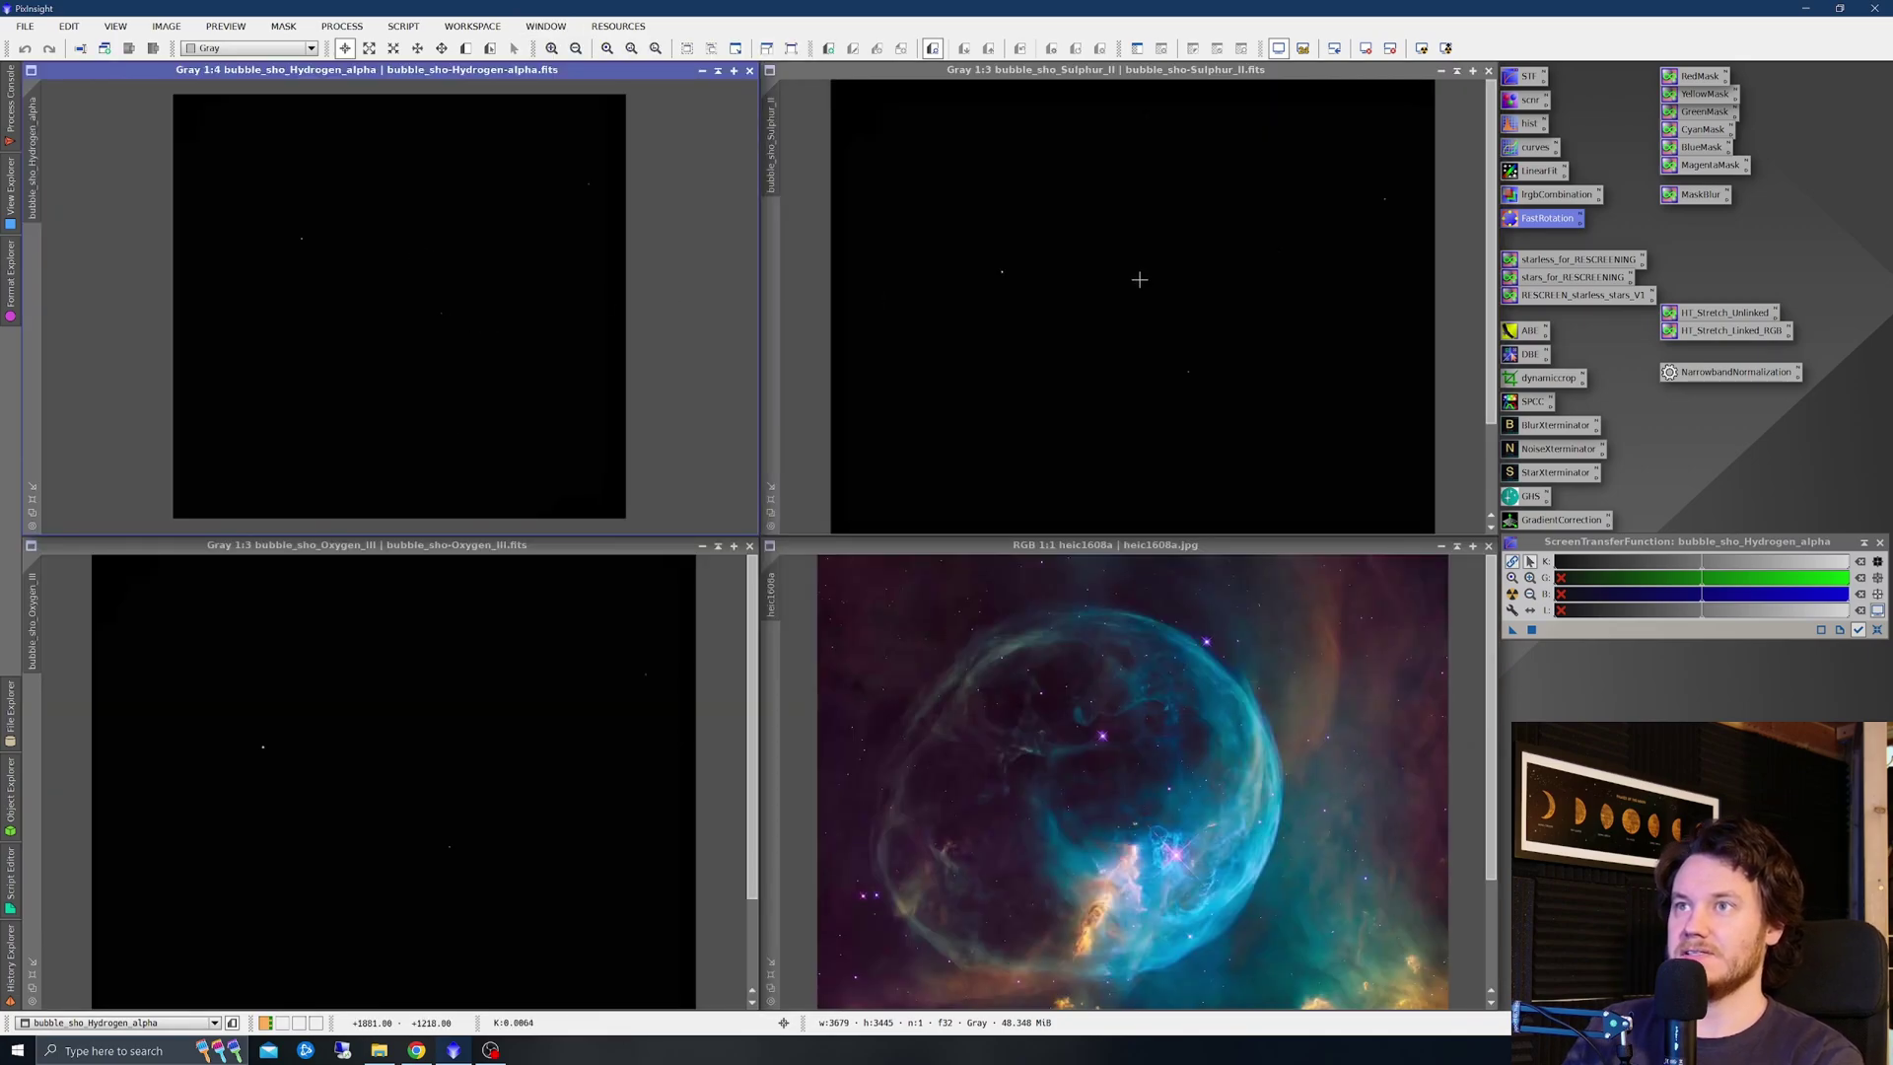
scroll(1133, 279, "down", 1)
left_click(562, 697)
scroll(562, 697, "down", 1)
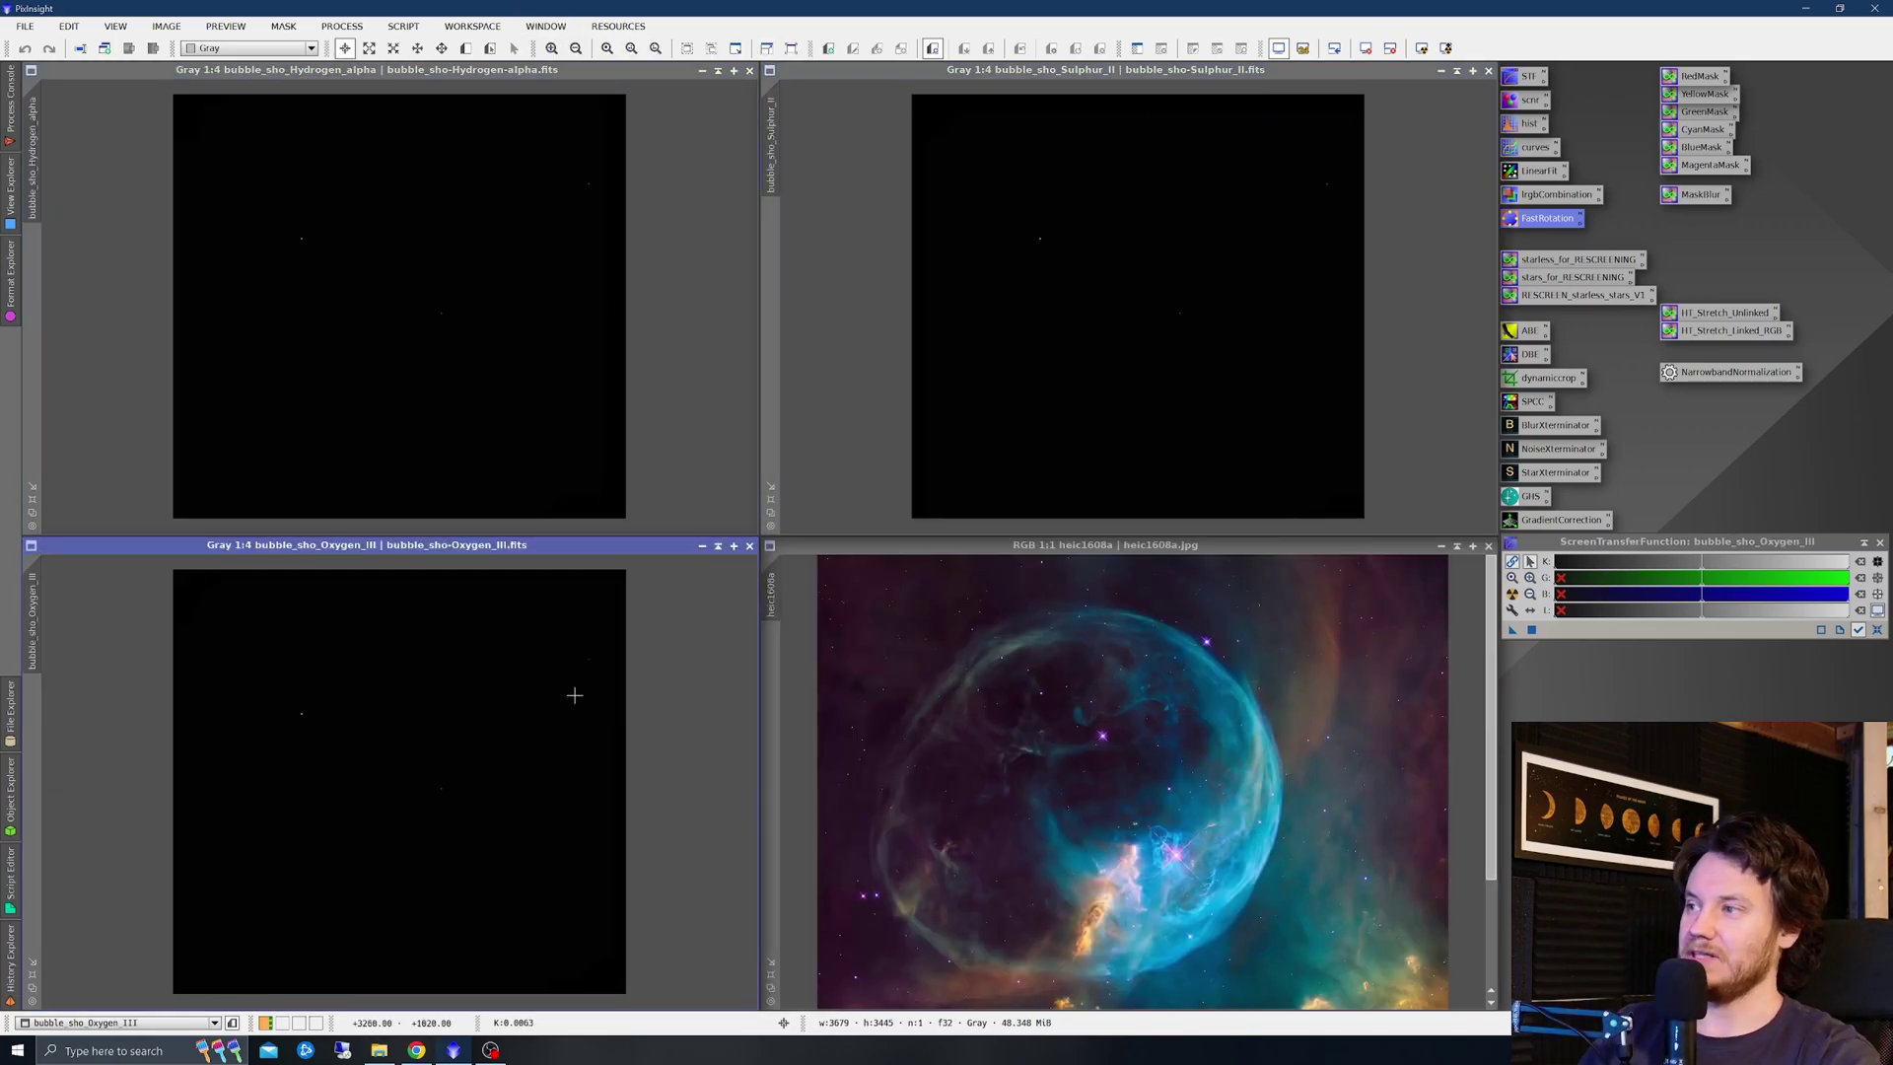
left_click(1225, 807)
scroll(1225, 806, "down", 1)
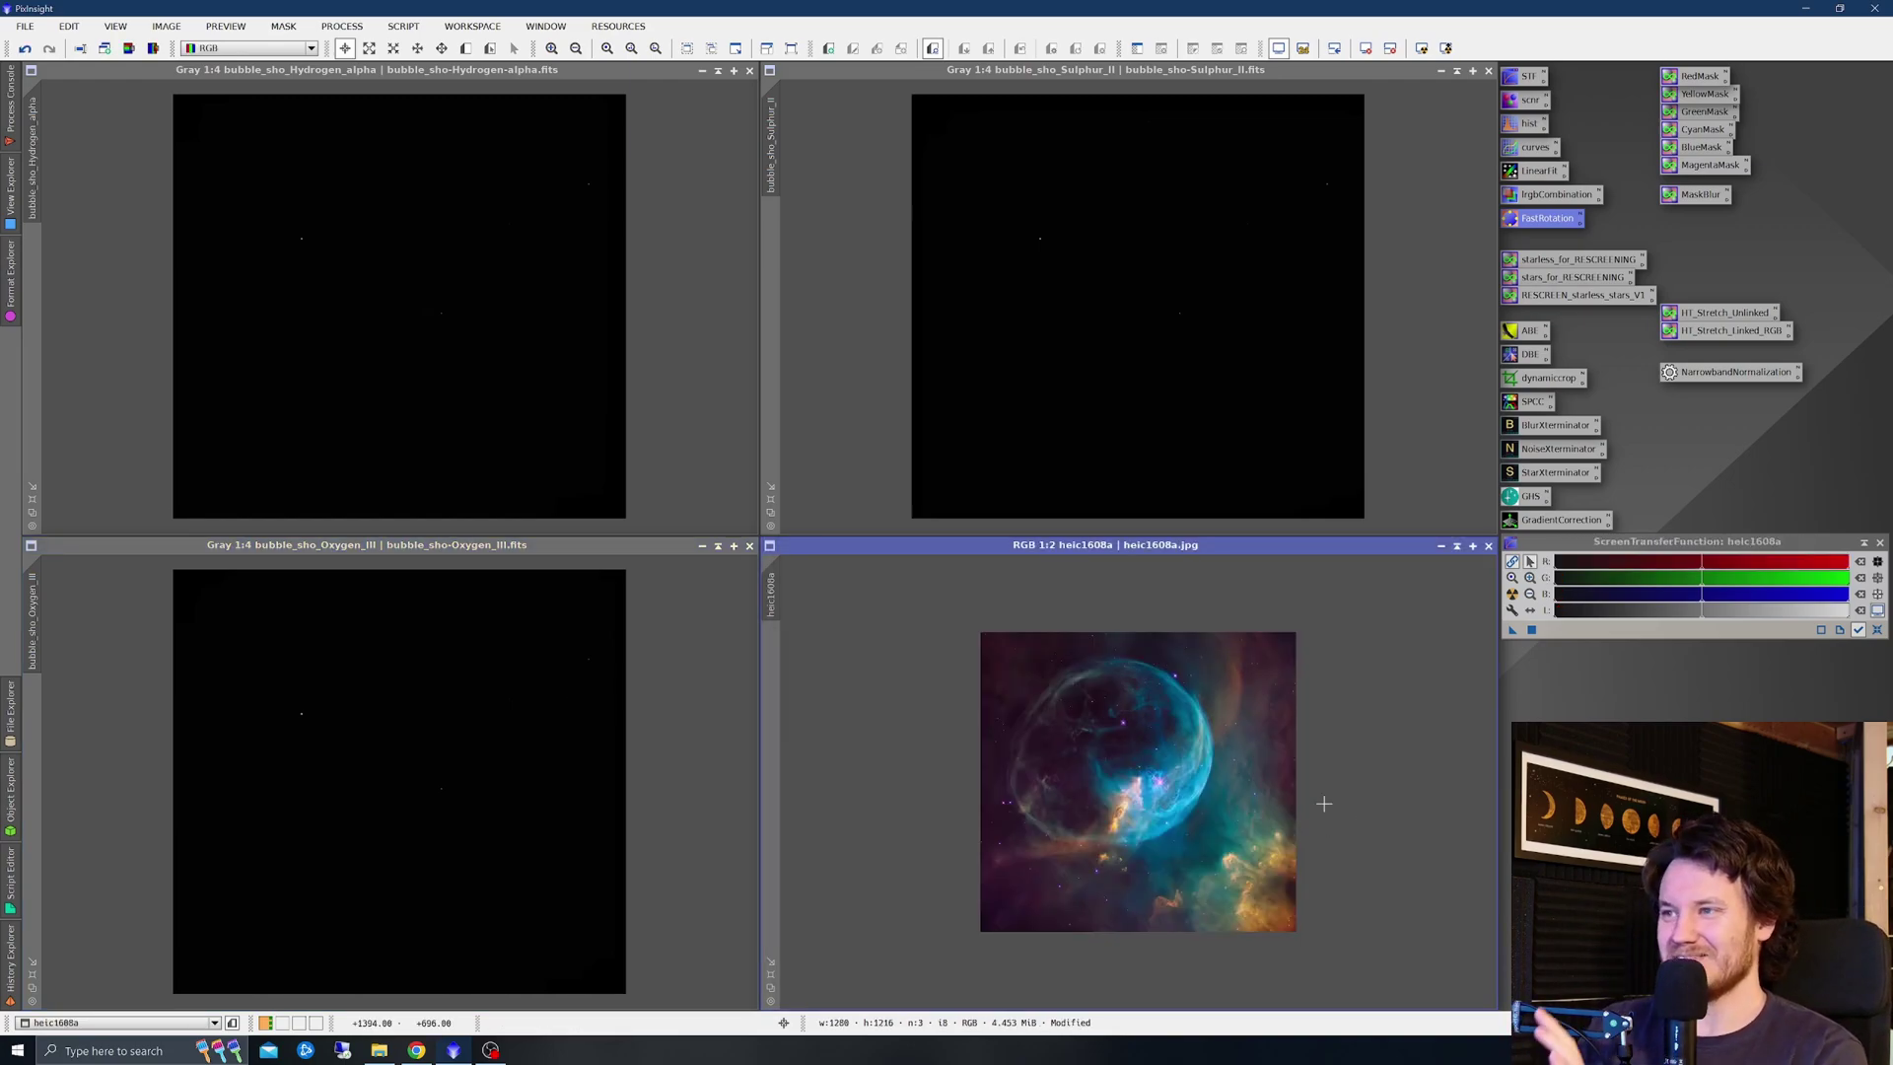
scroll(1137, 788, "up", 2)
scroll(1184, 831, "down", 2)
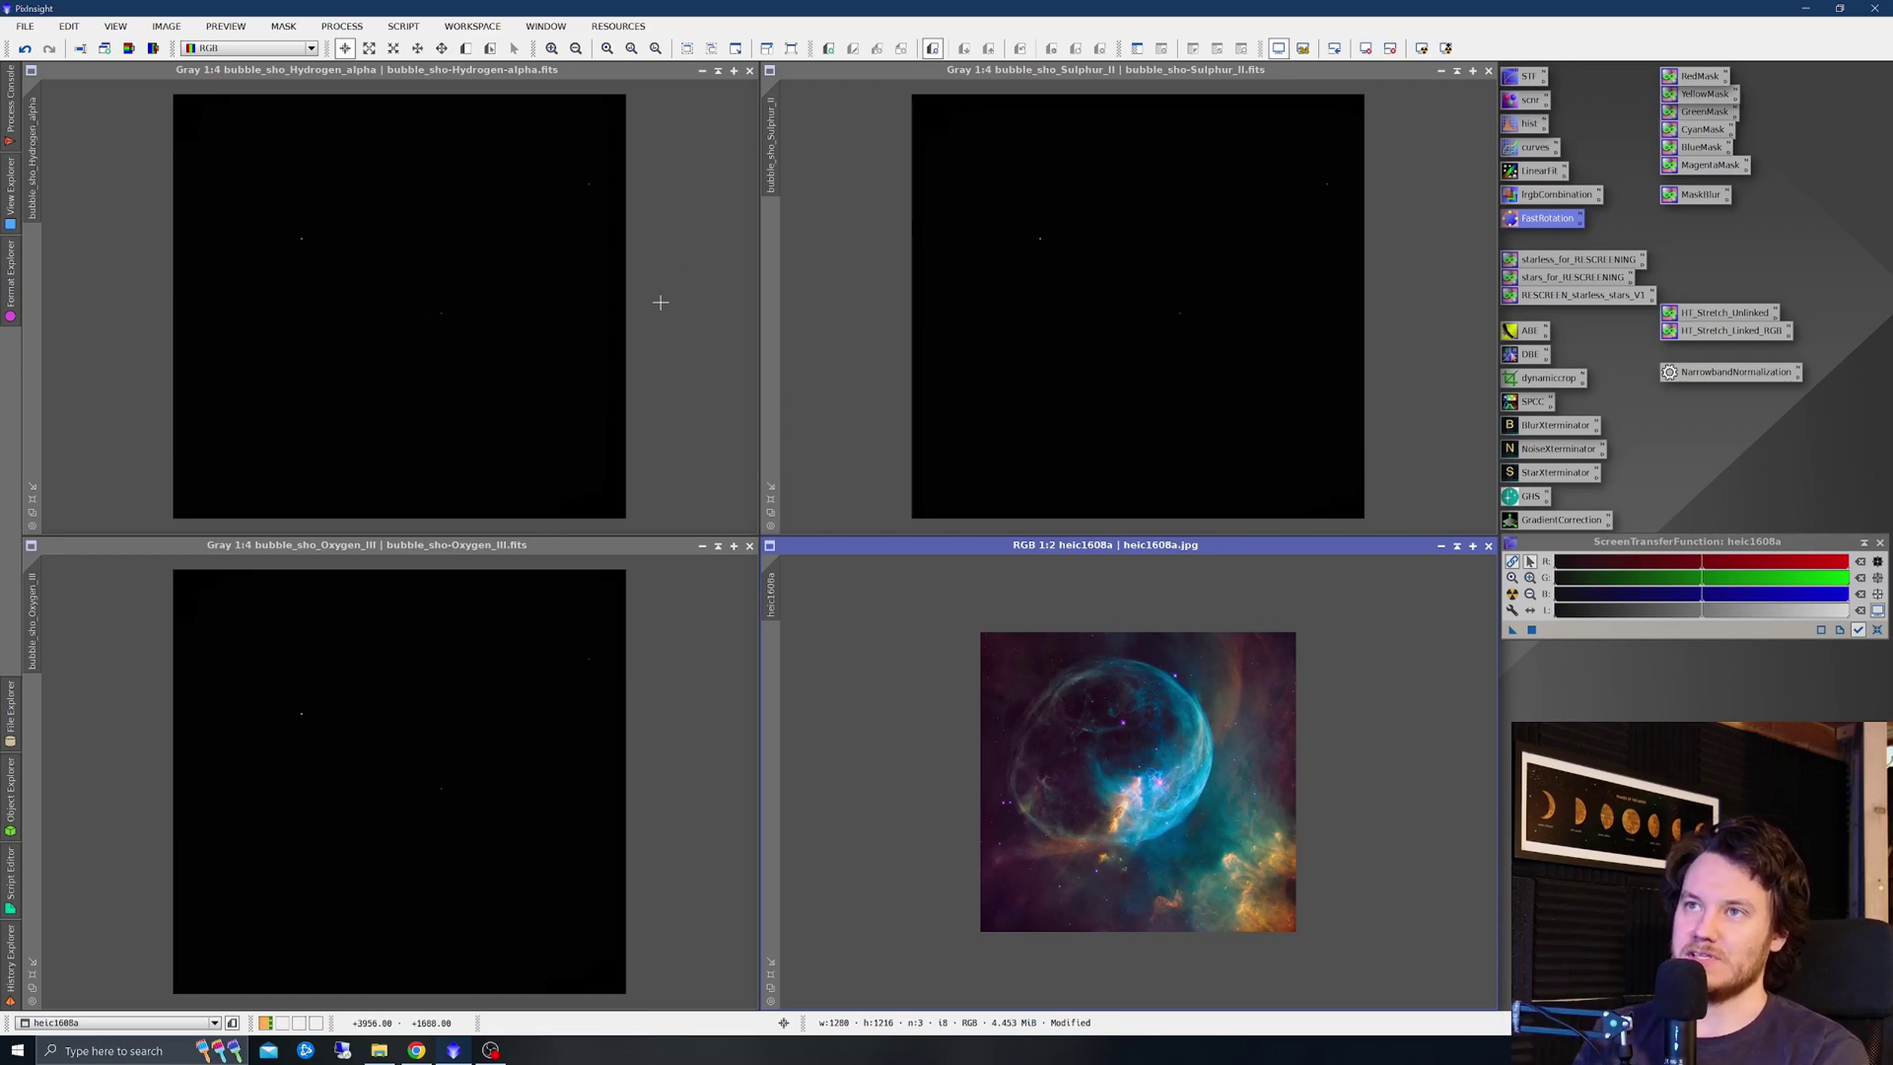
left_click(730, 359)
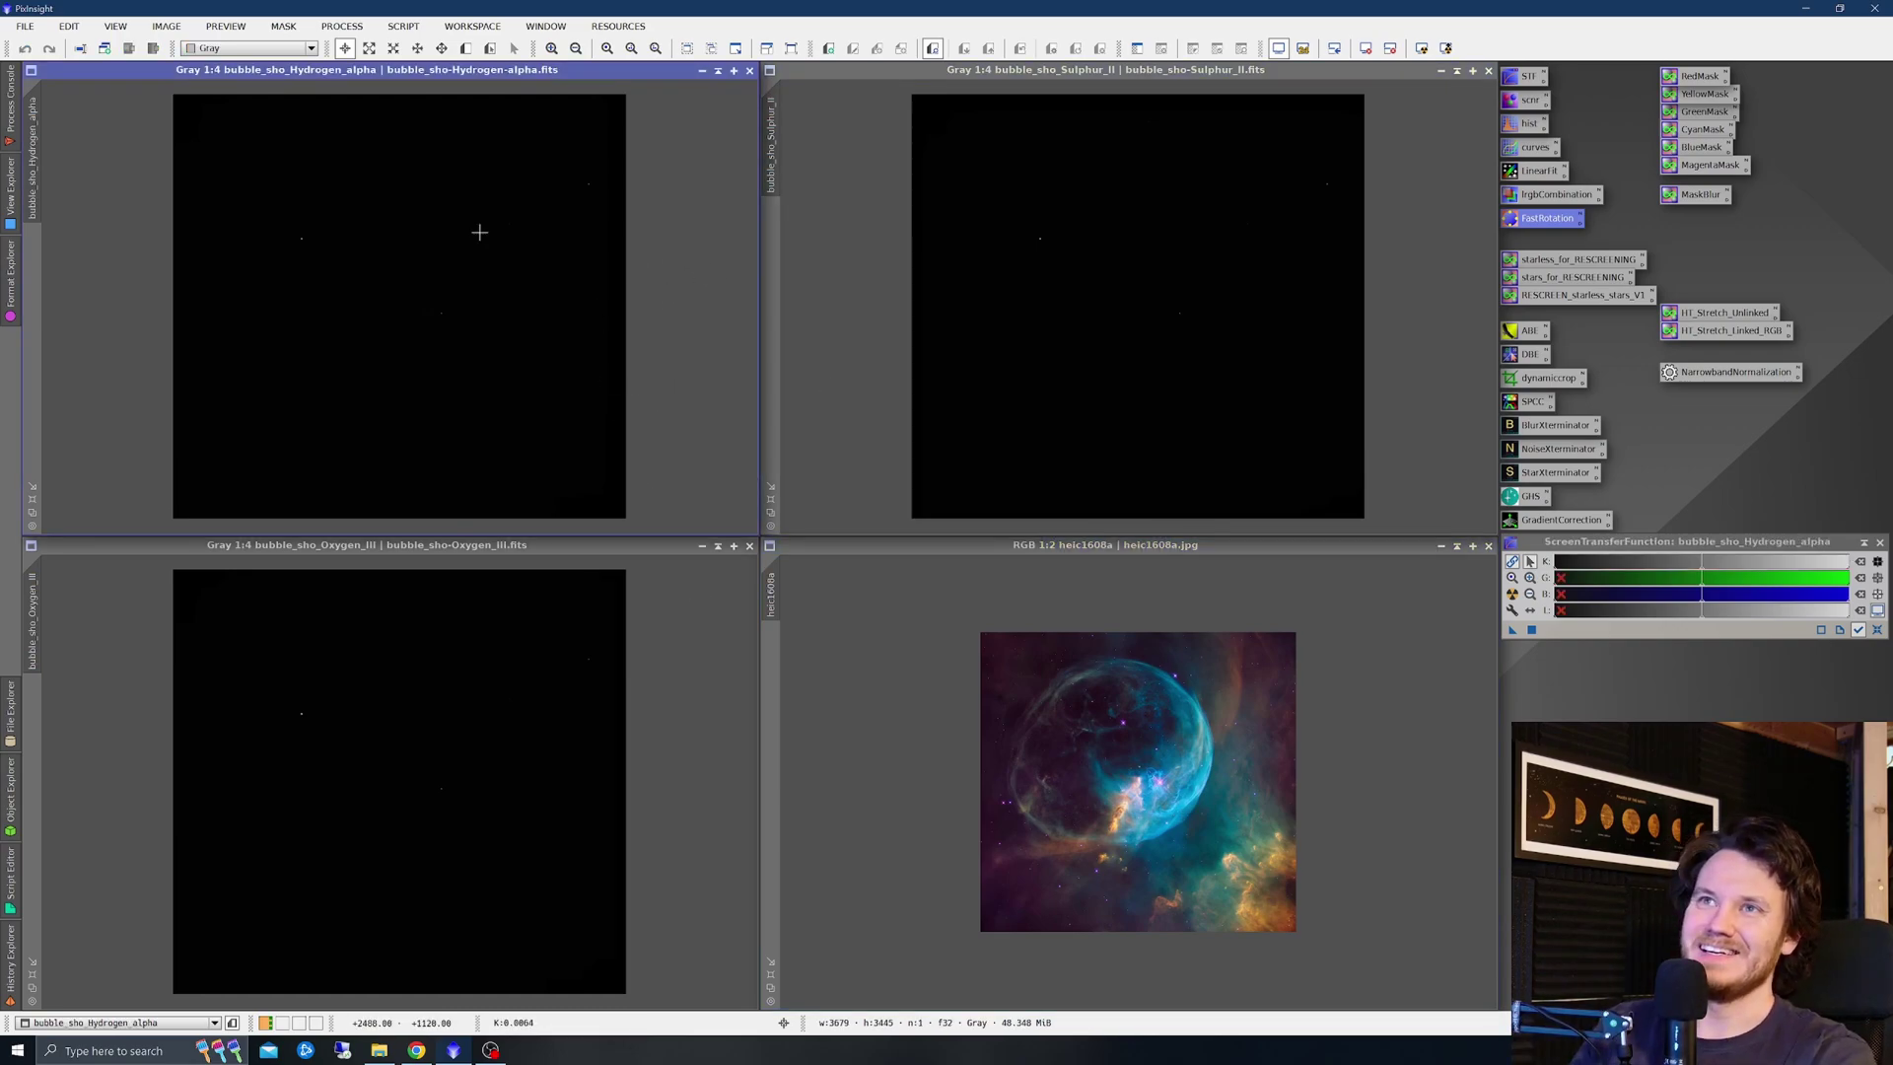
Auto-stretch the Hydrogen_alpha, Sulphur_II and Oxygen_III images with STF for viewing
left_click(1511, 594)
left_click(915, 346)
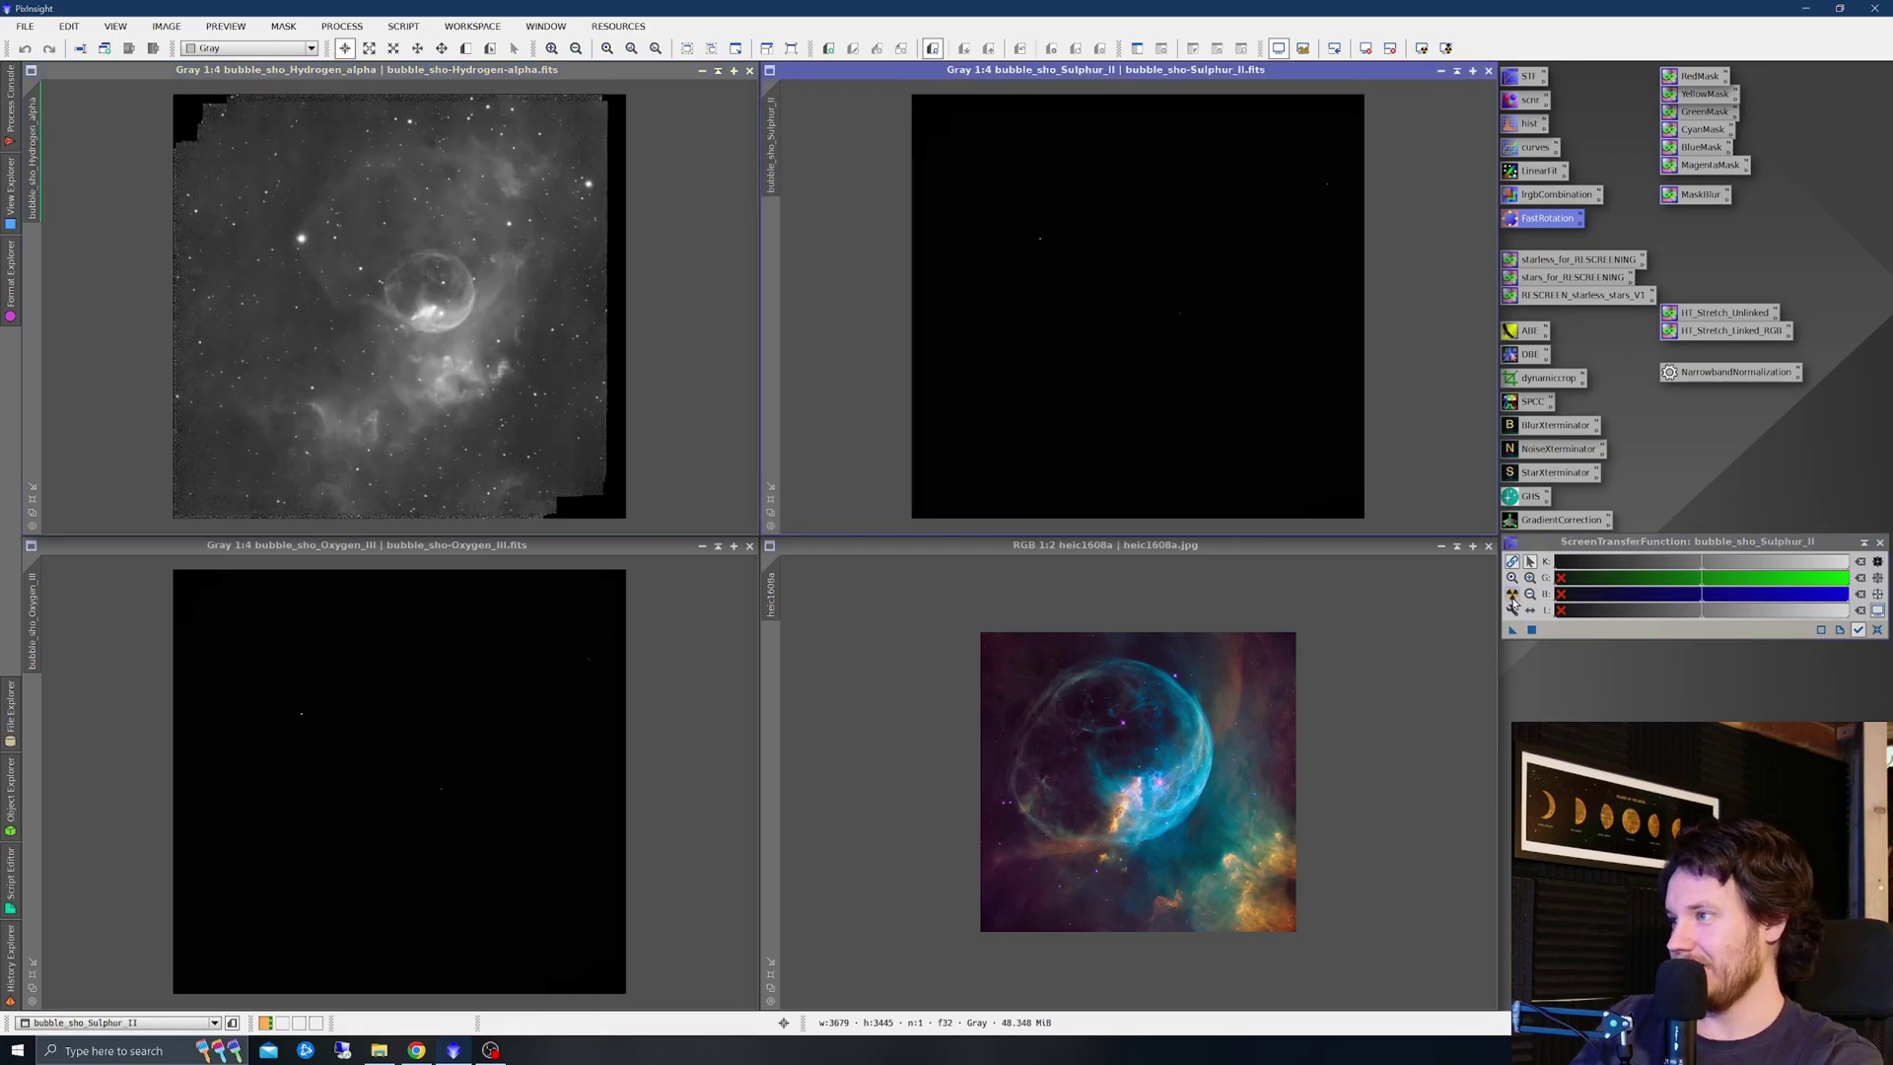
left_click(1511, 593)
left_click(1511, 593)
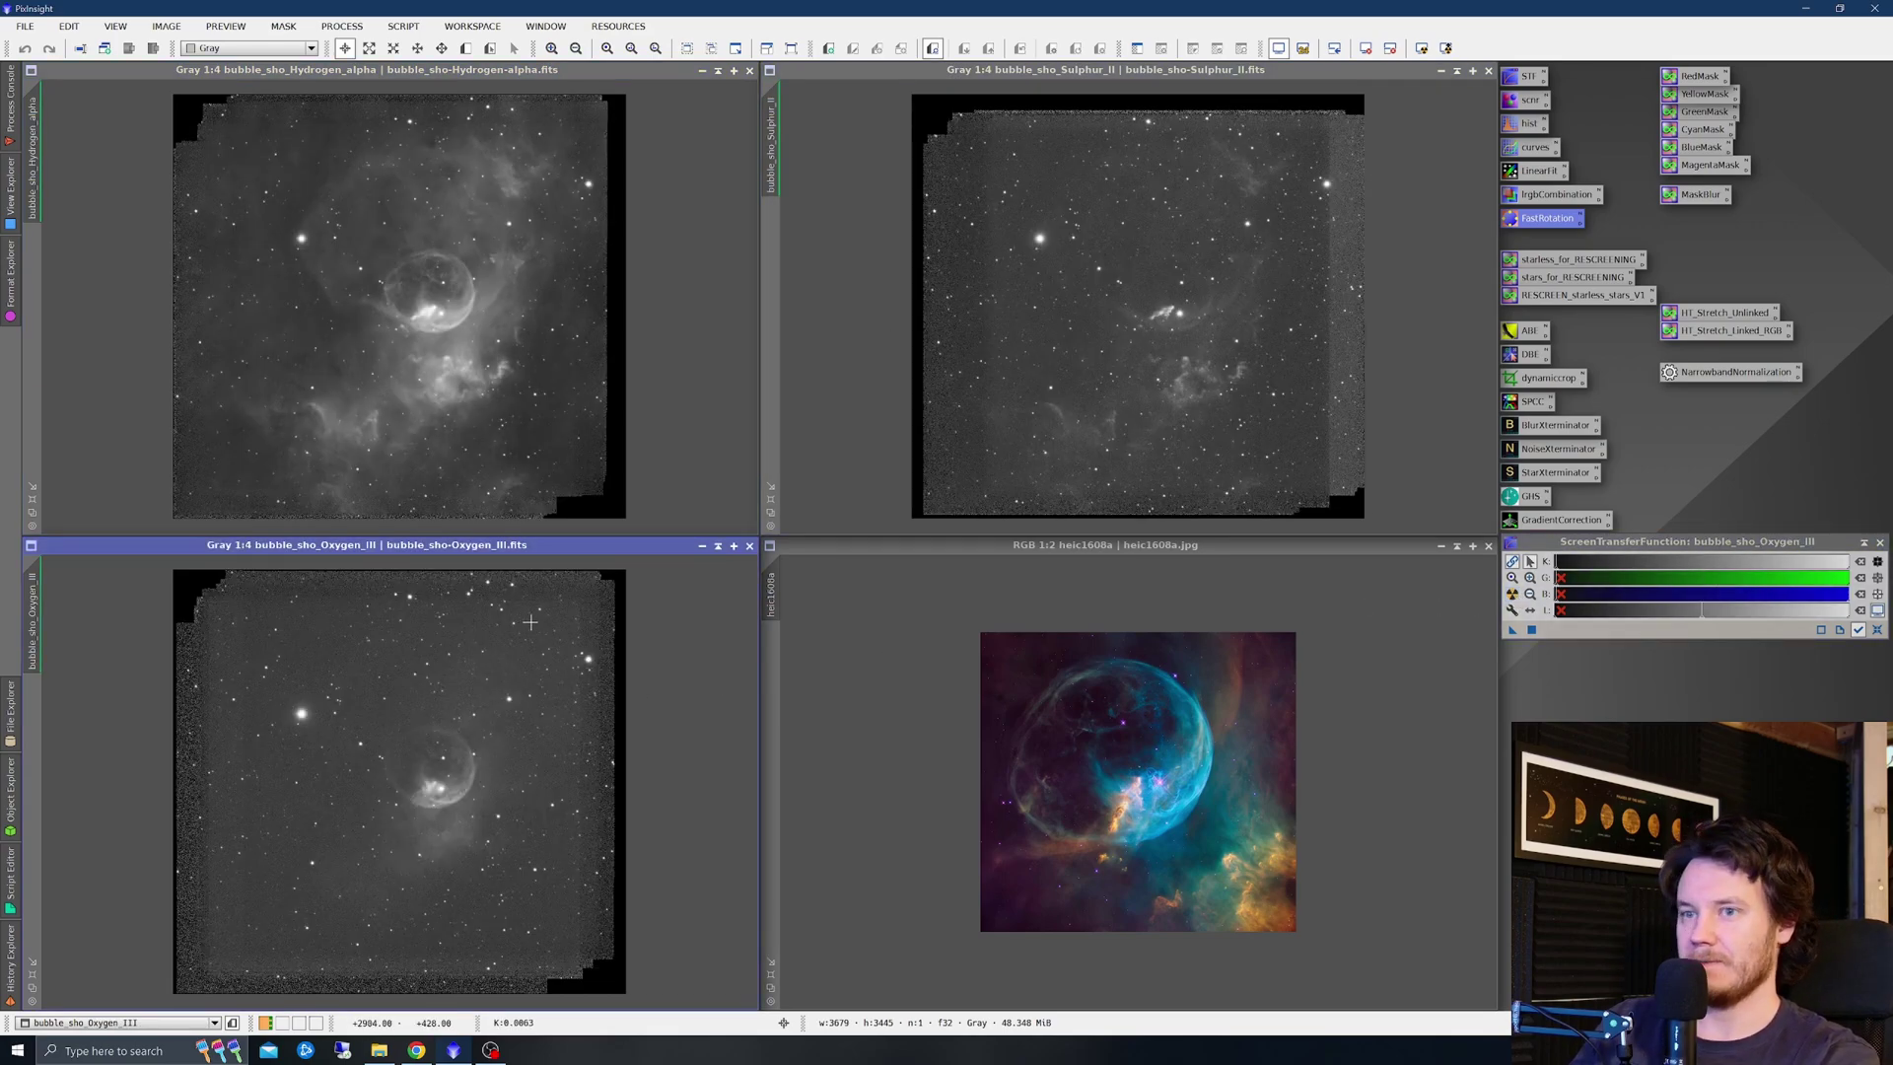
Crop Sulphur_II, Oxygen_III and Hydrogen_alpha to the same region around the Bubble Nebula with DynamicCrop
left_click(993, 216)
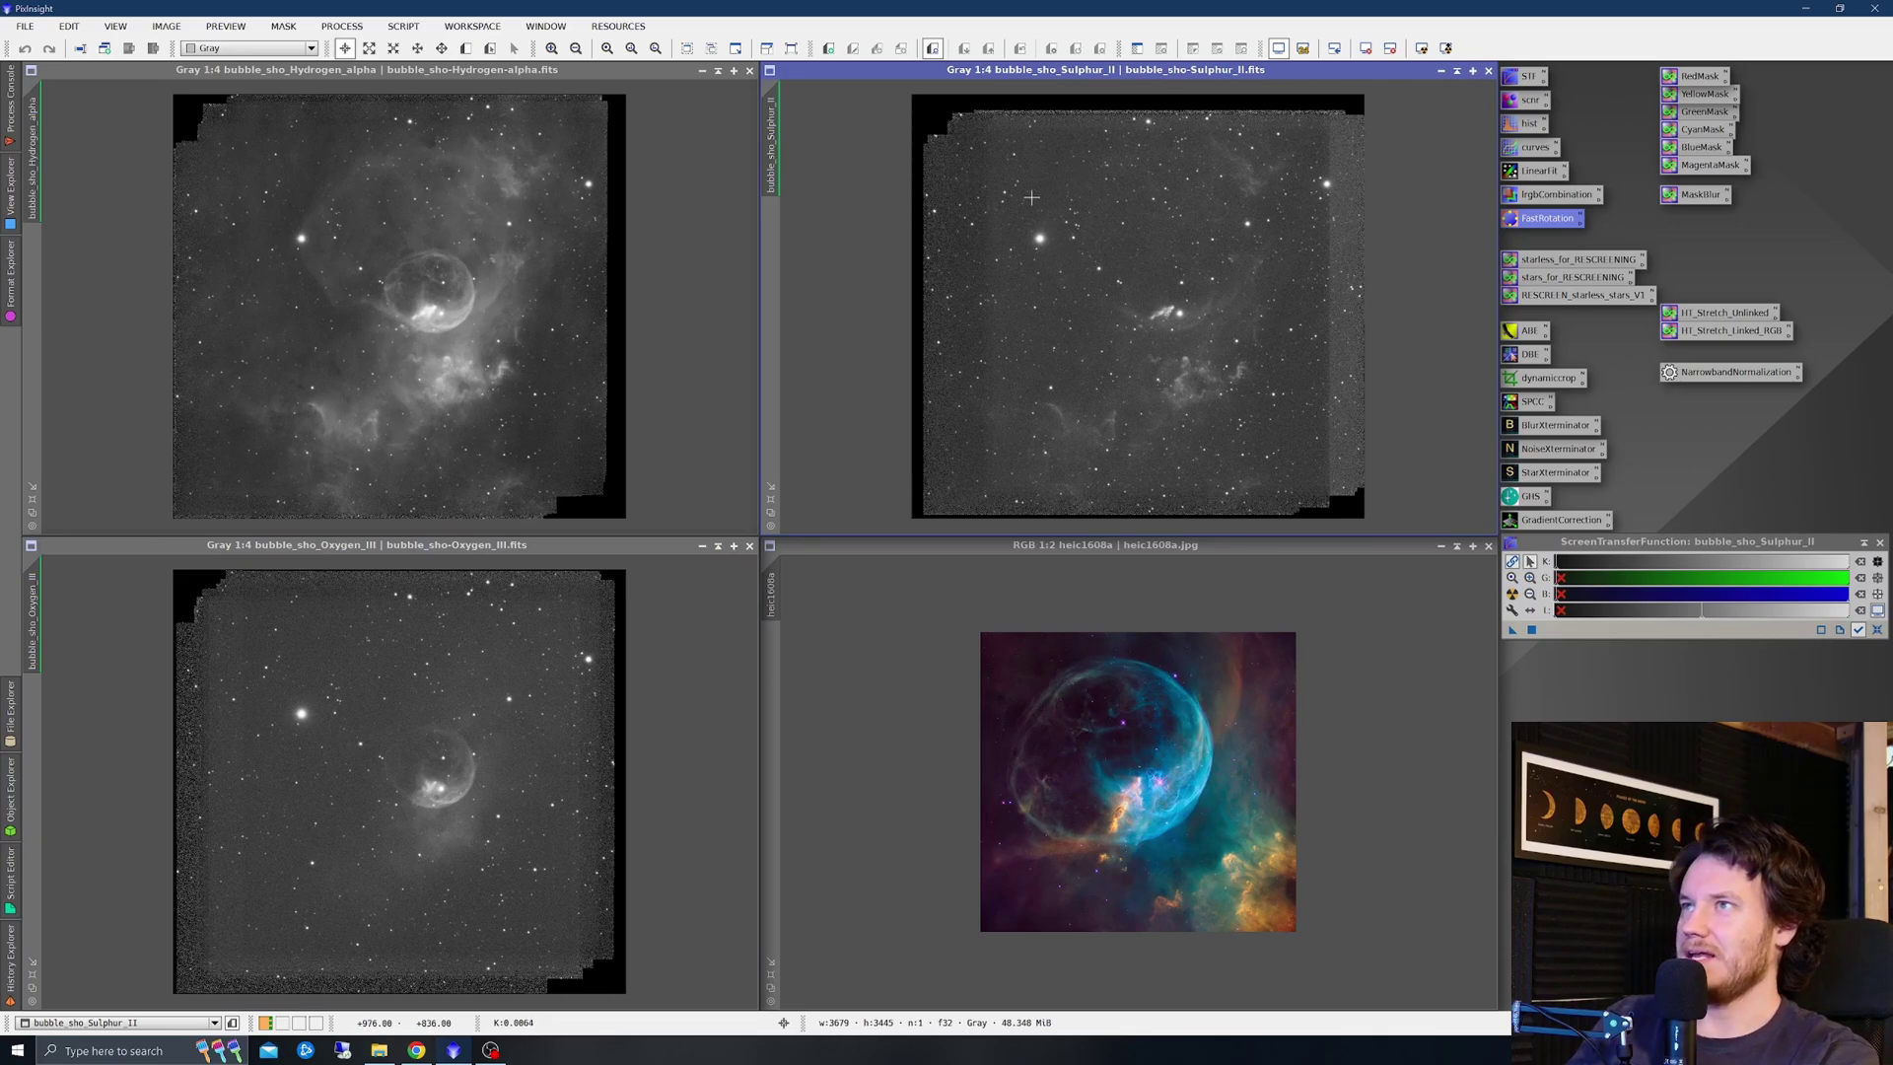
double_click(1549, 388)
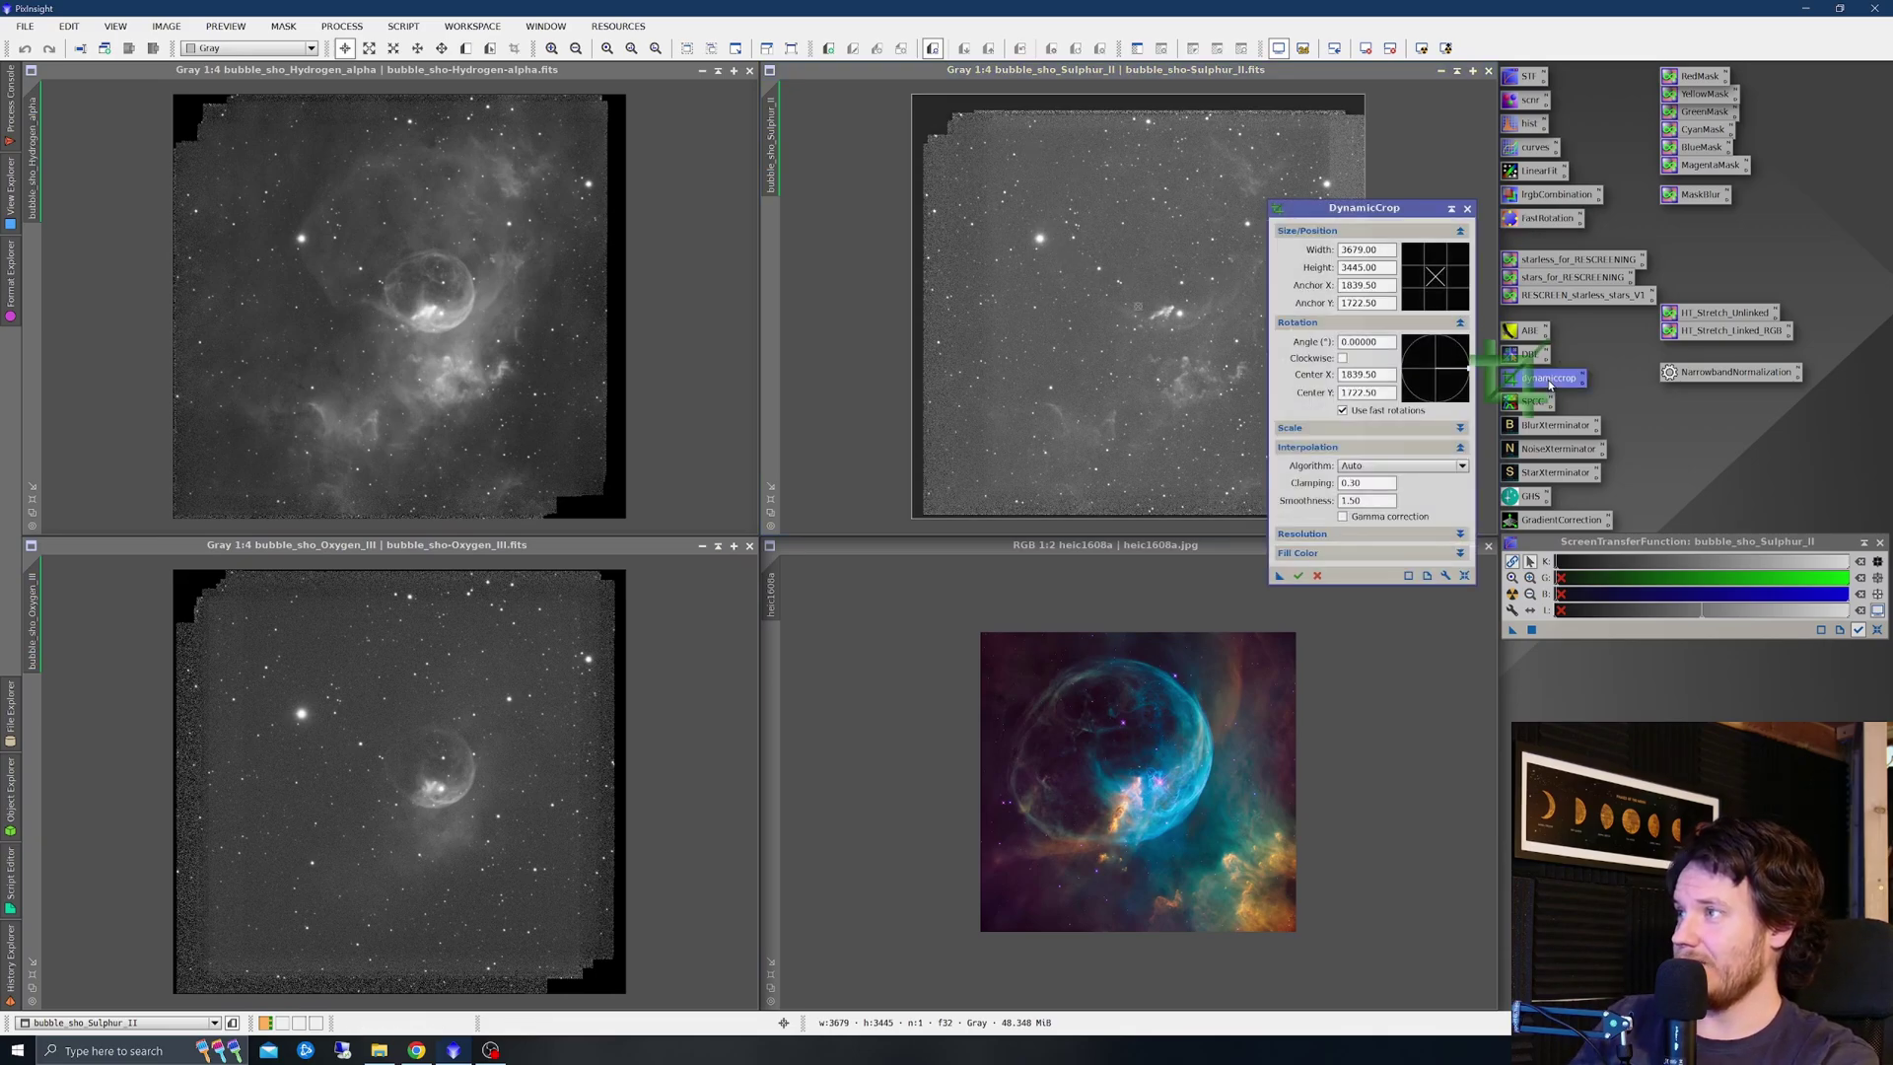
left_click_drag(1337, 213, 616, 208)
left_click_drag(911, 519, 996, 479)
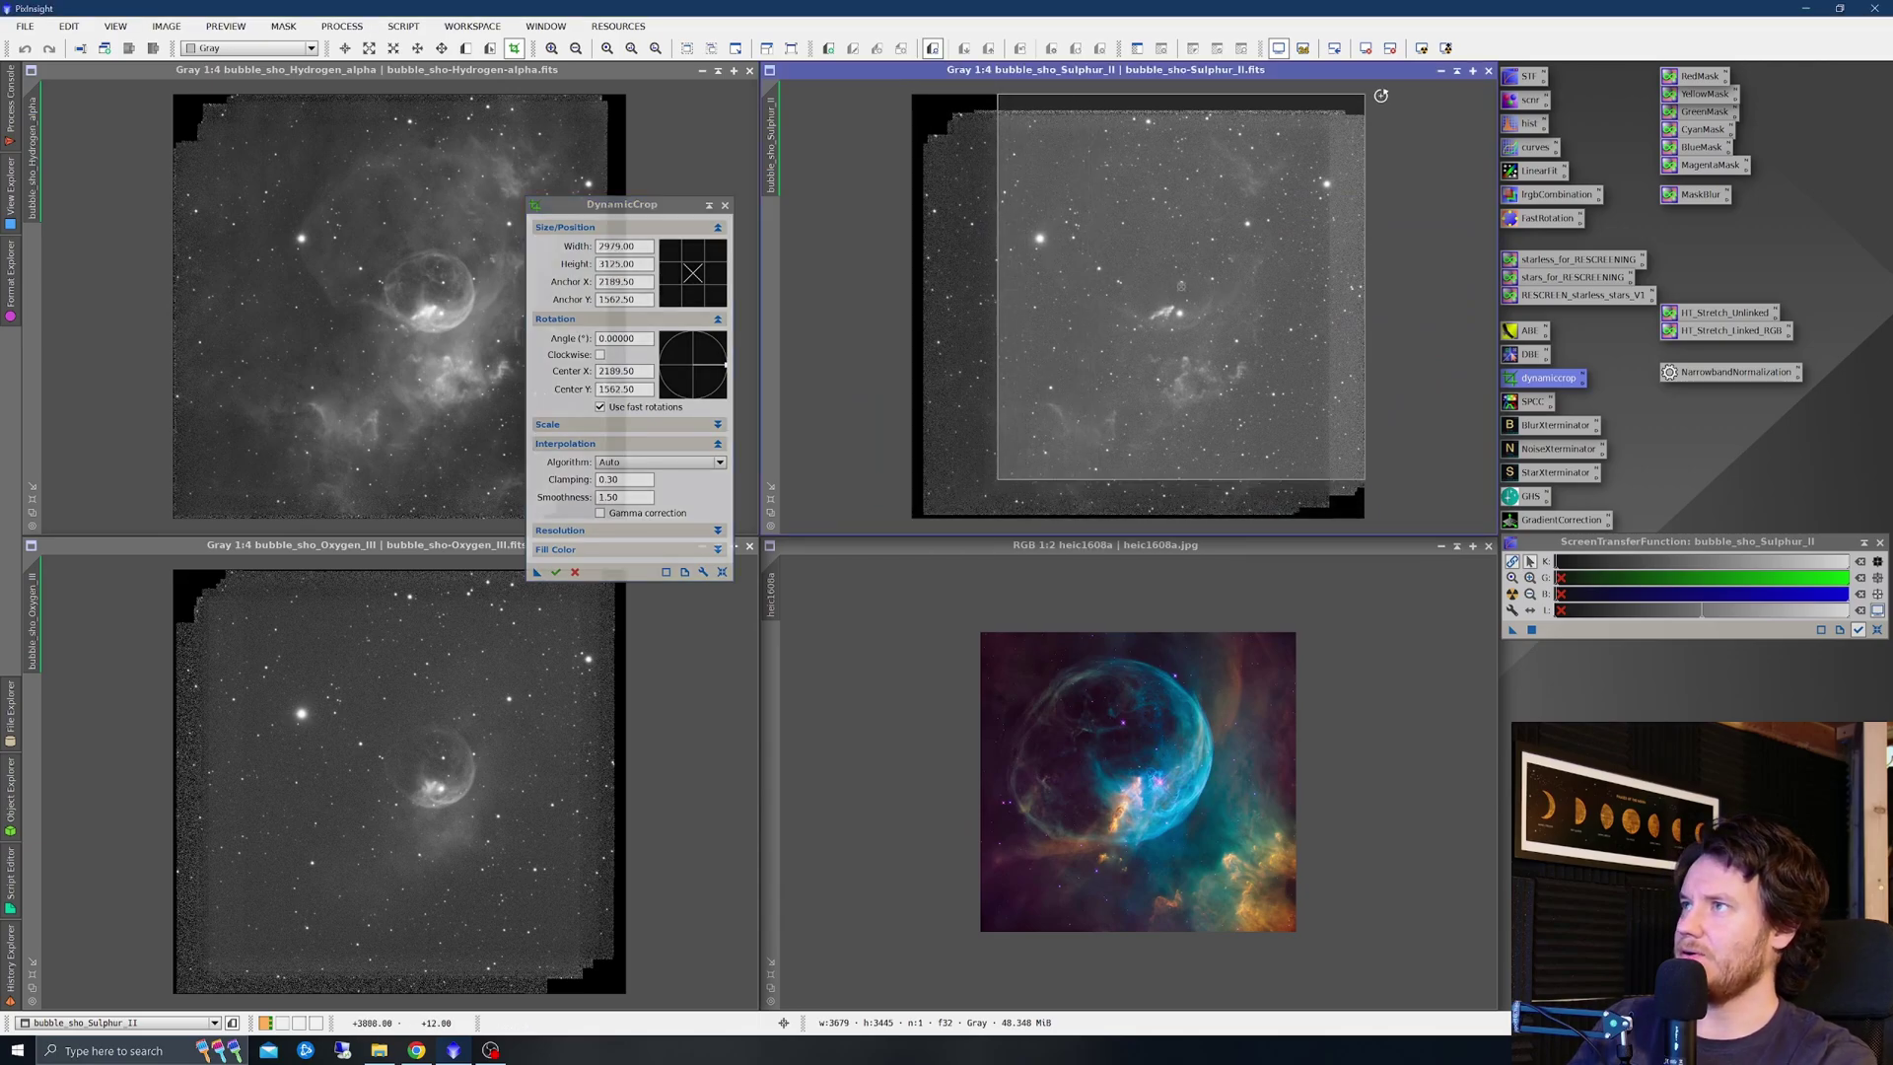
left_click_drag(1365, 94, 1316, 128)
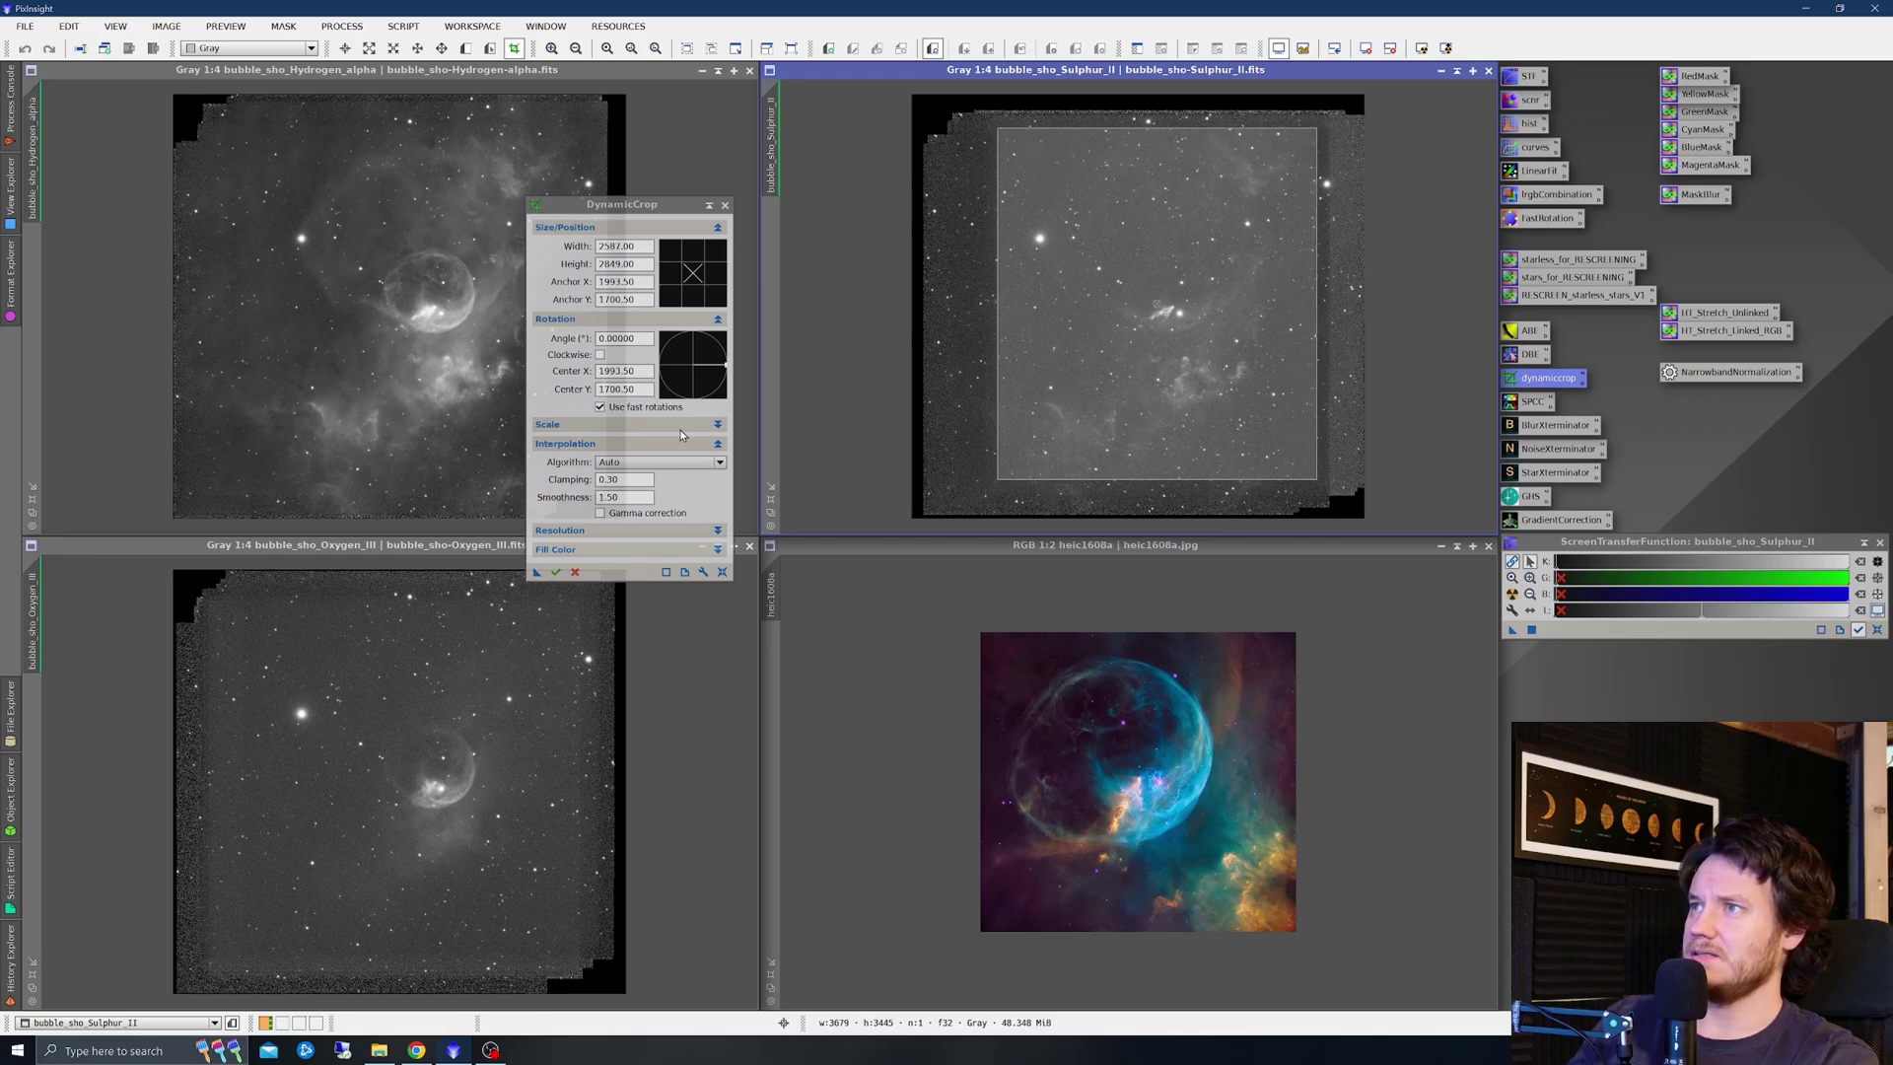
left_click_drag(536, 571, 394, 295)
left_click(556, 572)
left_click(725, 204)
left_click(394, 370)
scroll(395, 370, "up", 2)
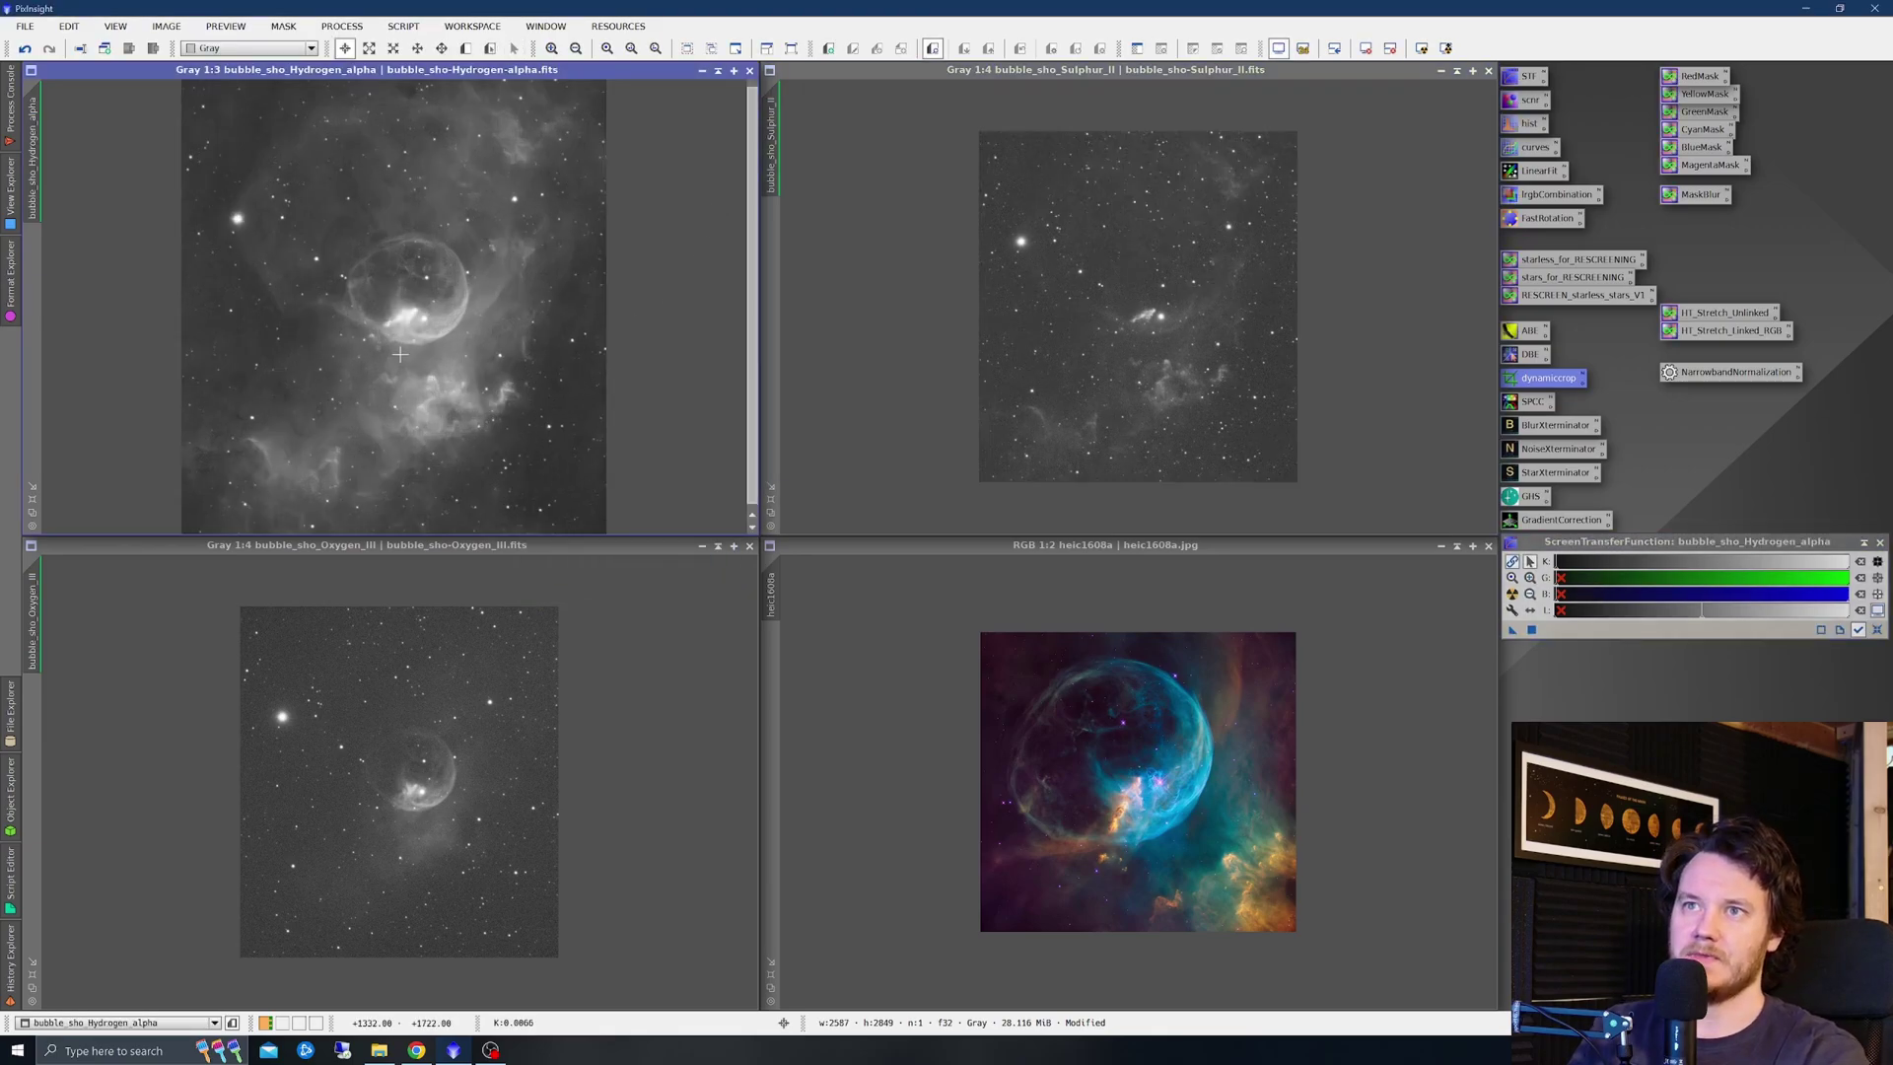
Match Sulphur_II's view to Hydrogen_alpha's close-up of the bubble and open BlurXTerminator
left_click_drag(33, 126, 40, 627)
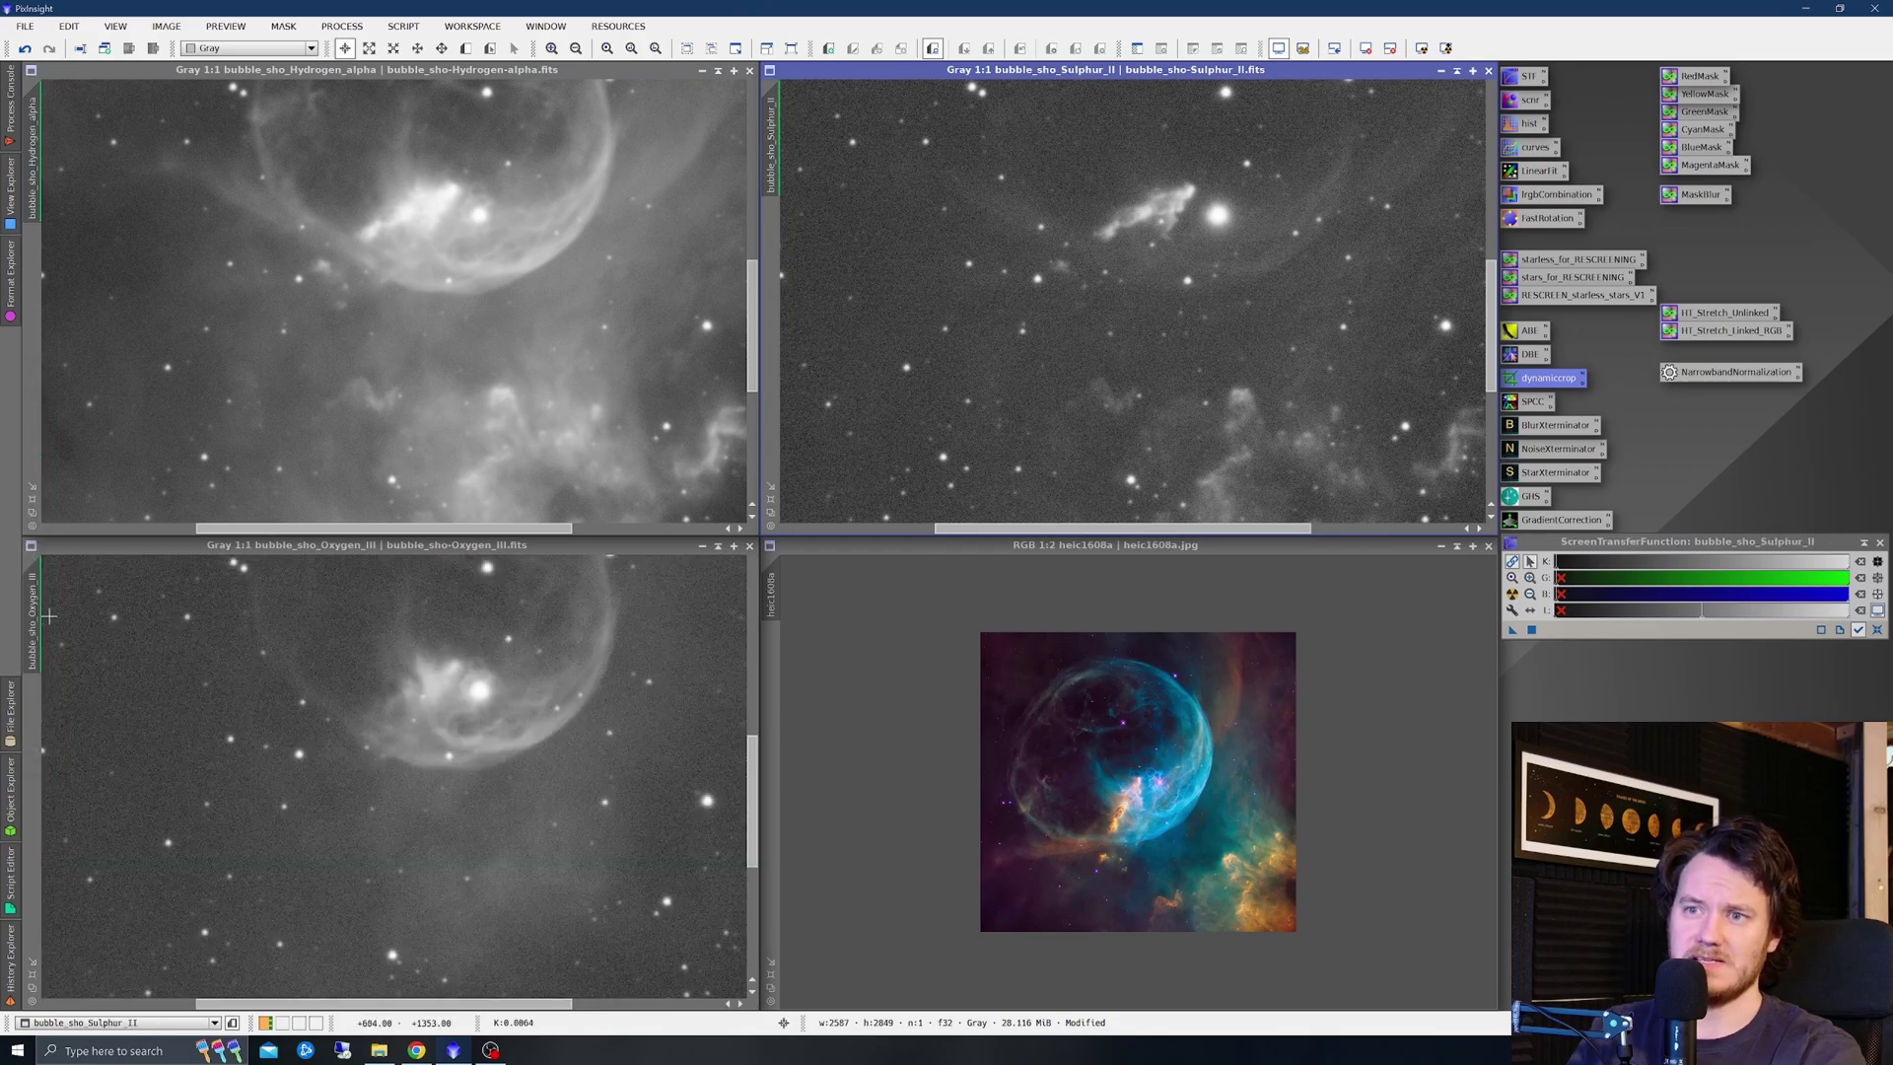
double_click(1564, 433)
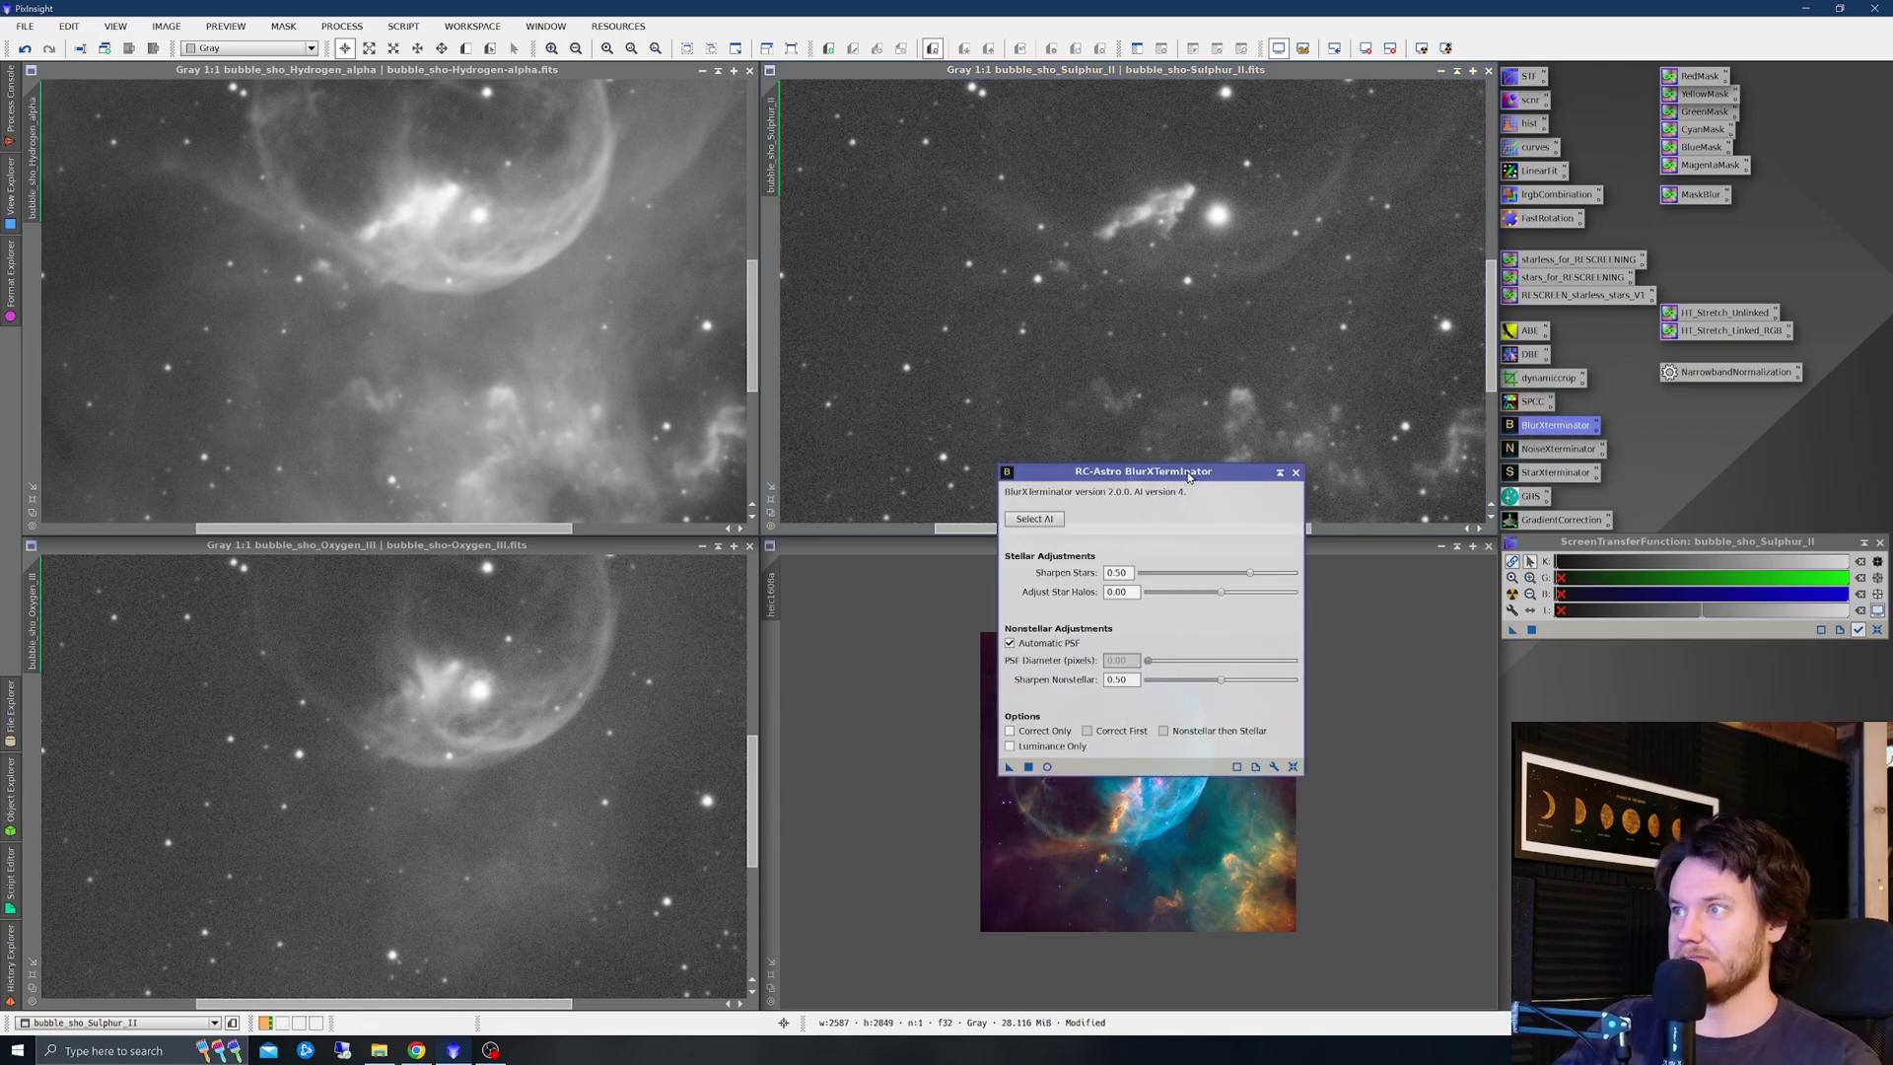
Set BlurXTerminator to Sharpen Stars 0.66 and Sharpen Nonstellar 1.00
left_click_drag(1187, 478, 966, 571)
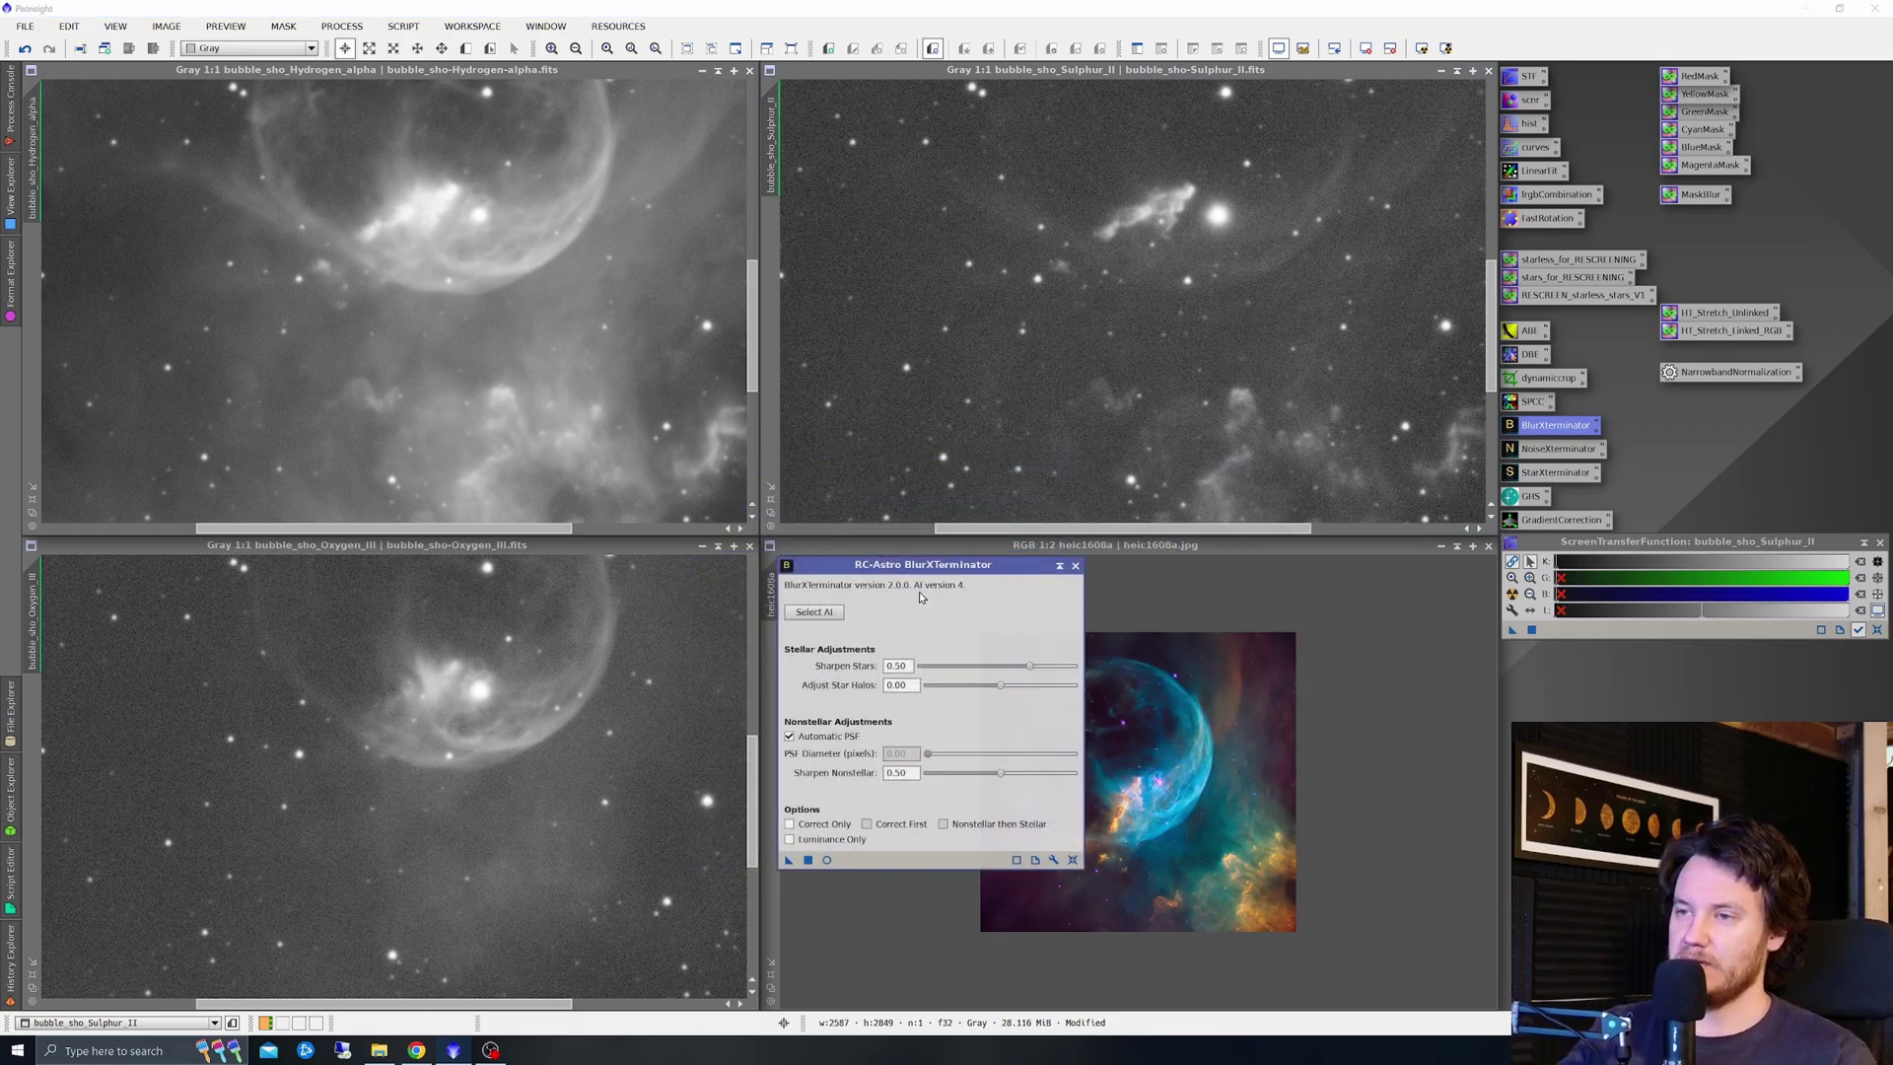
left_click_drag(1029, 669, 1063, 671)
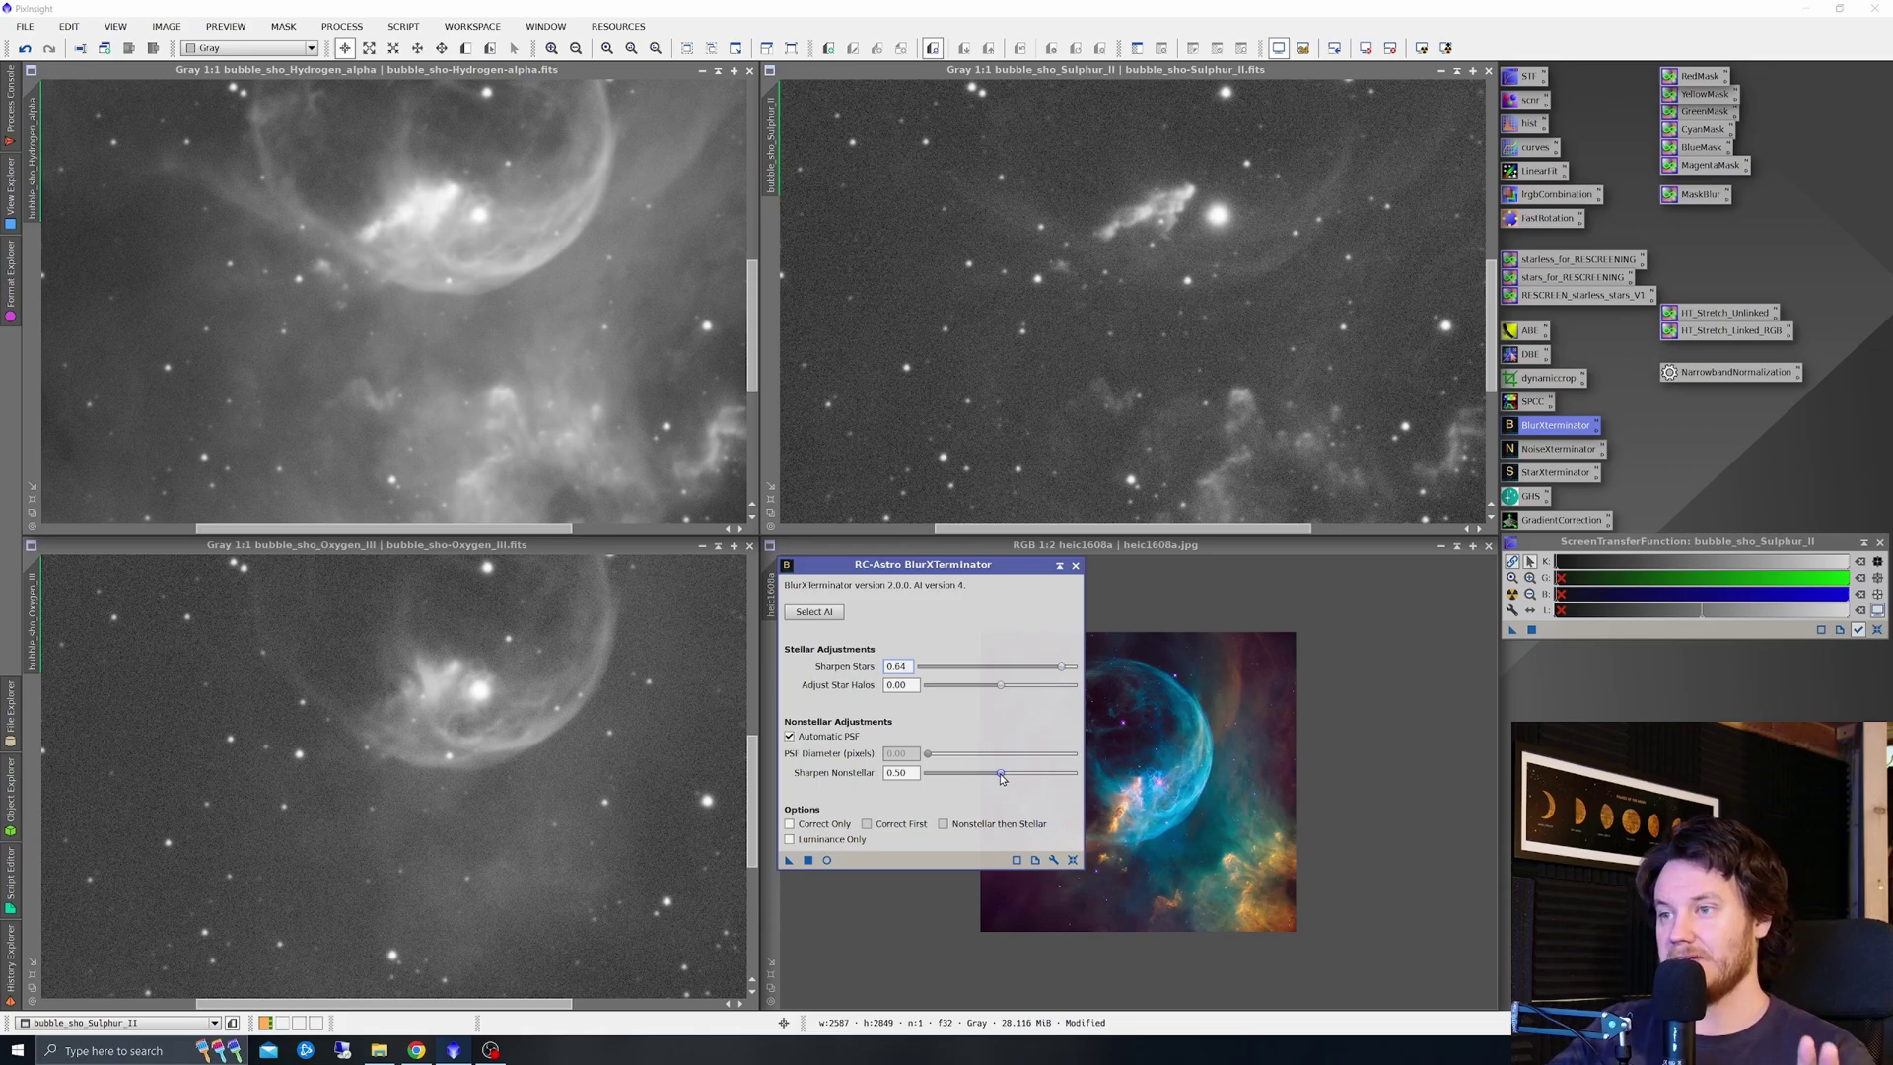
left_click_drag(1001, 778, 1086, 783)
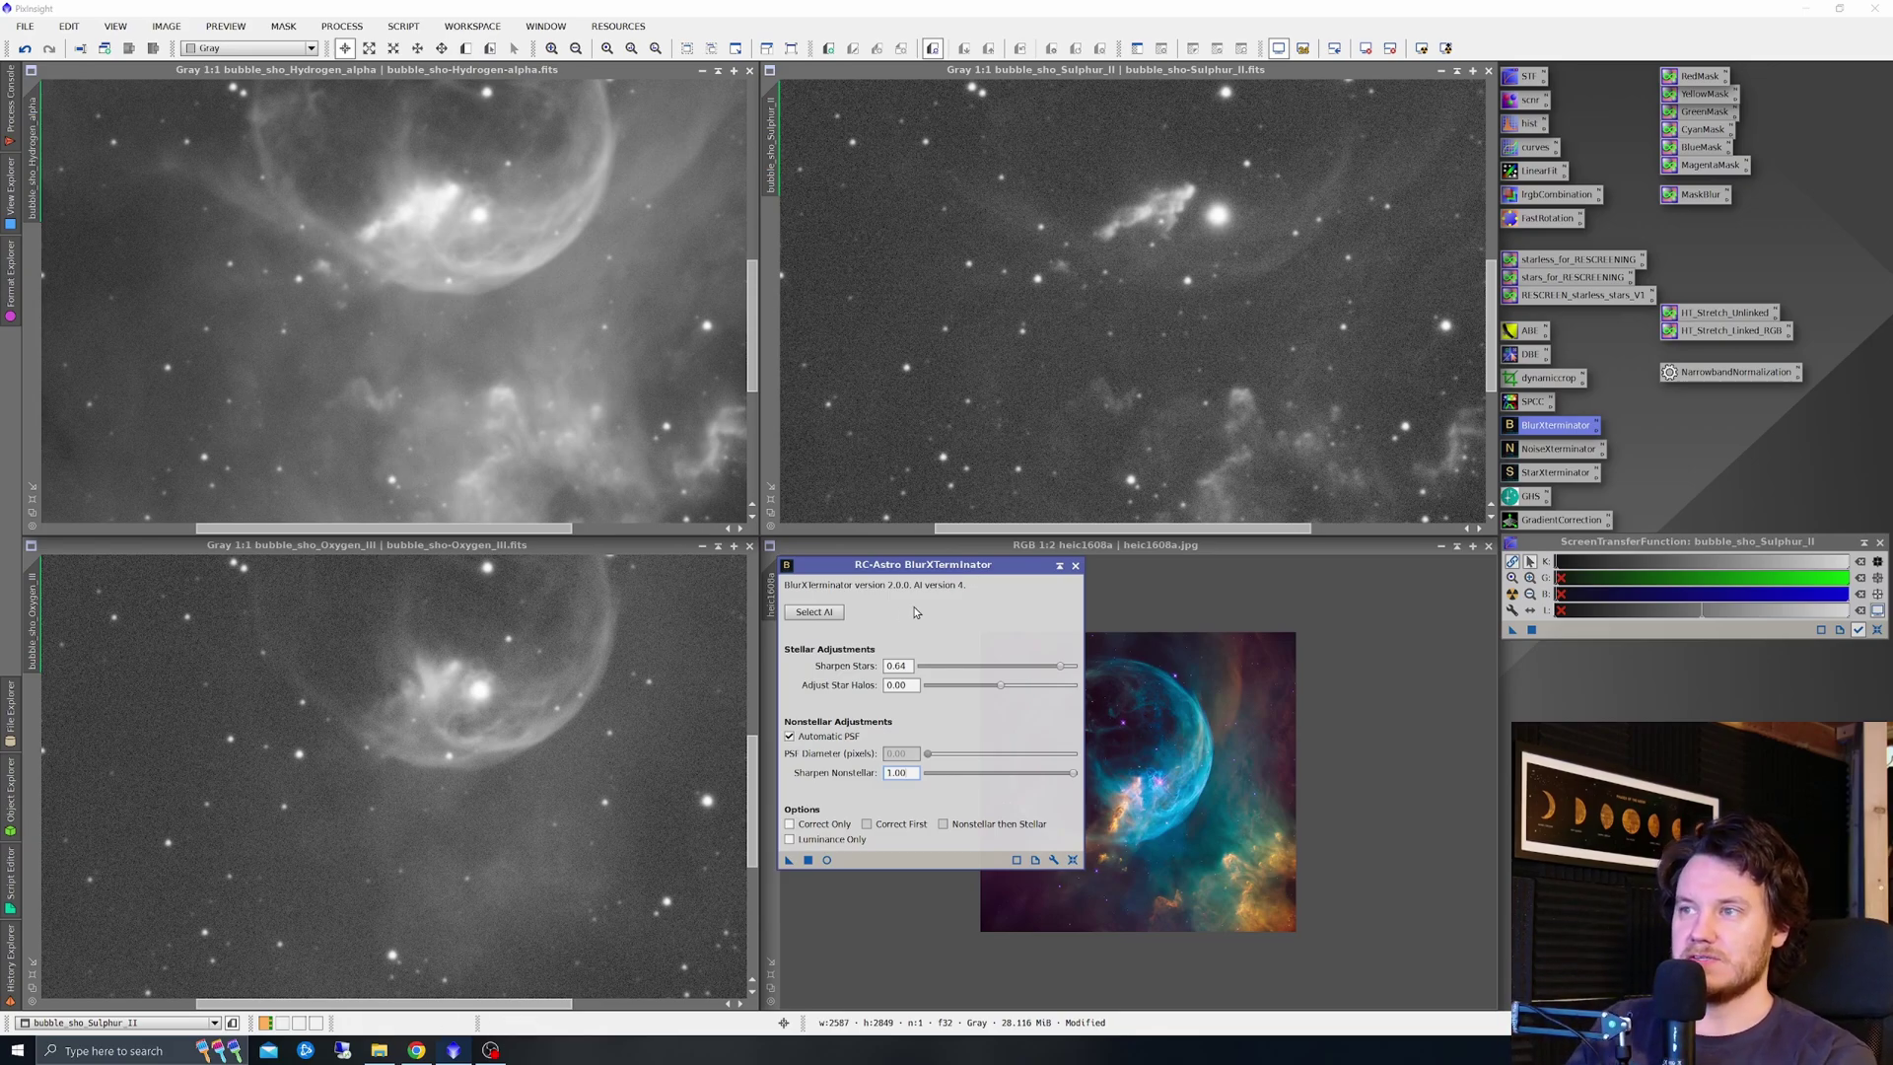
left_click_drag(969, 572, 962, 569)
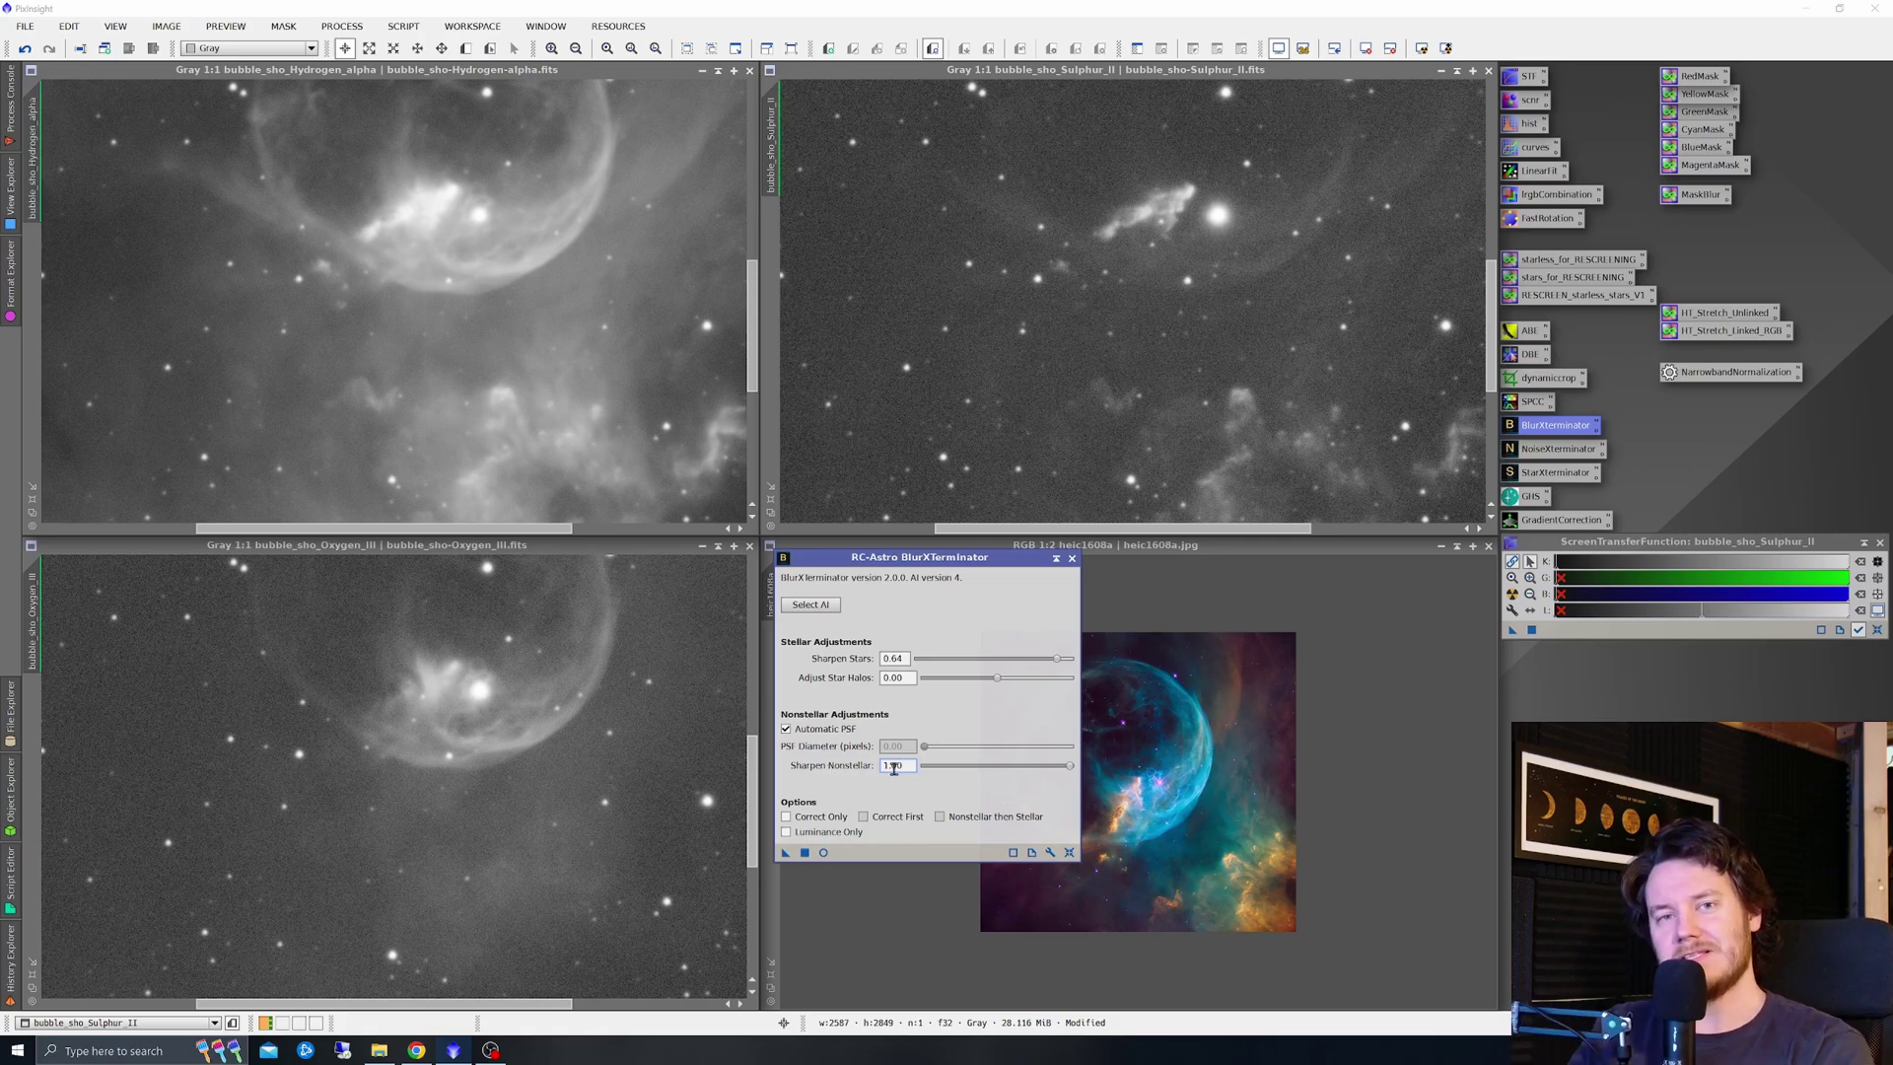
left_click_drag(1064, 769, 1081, 770)
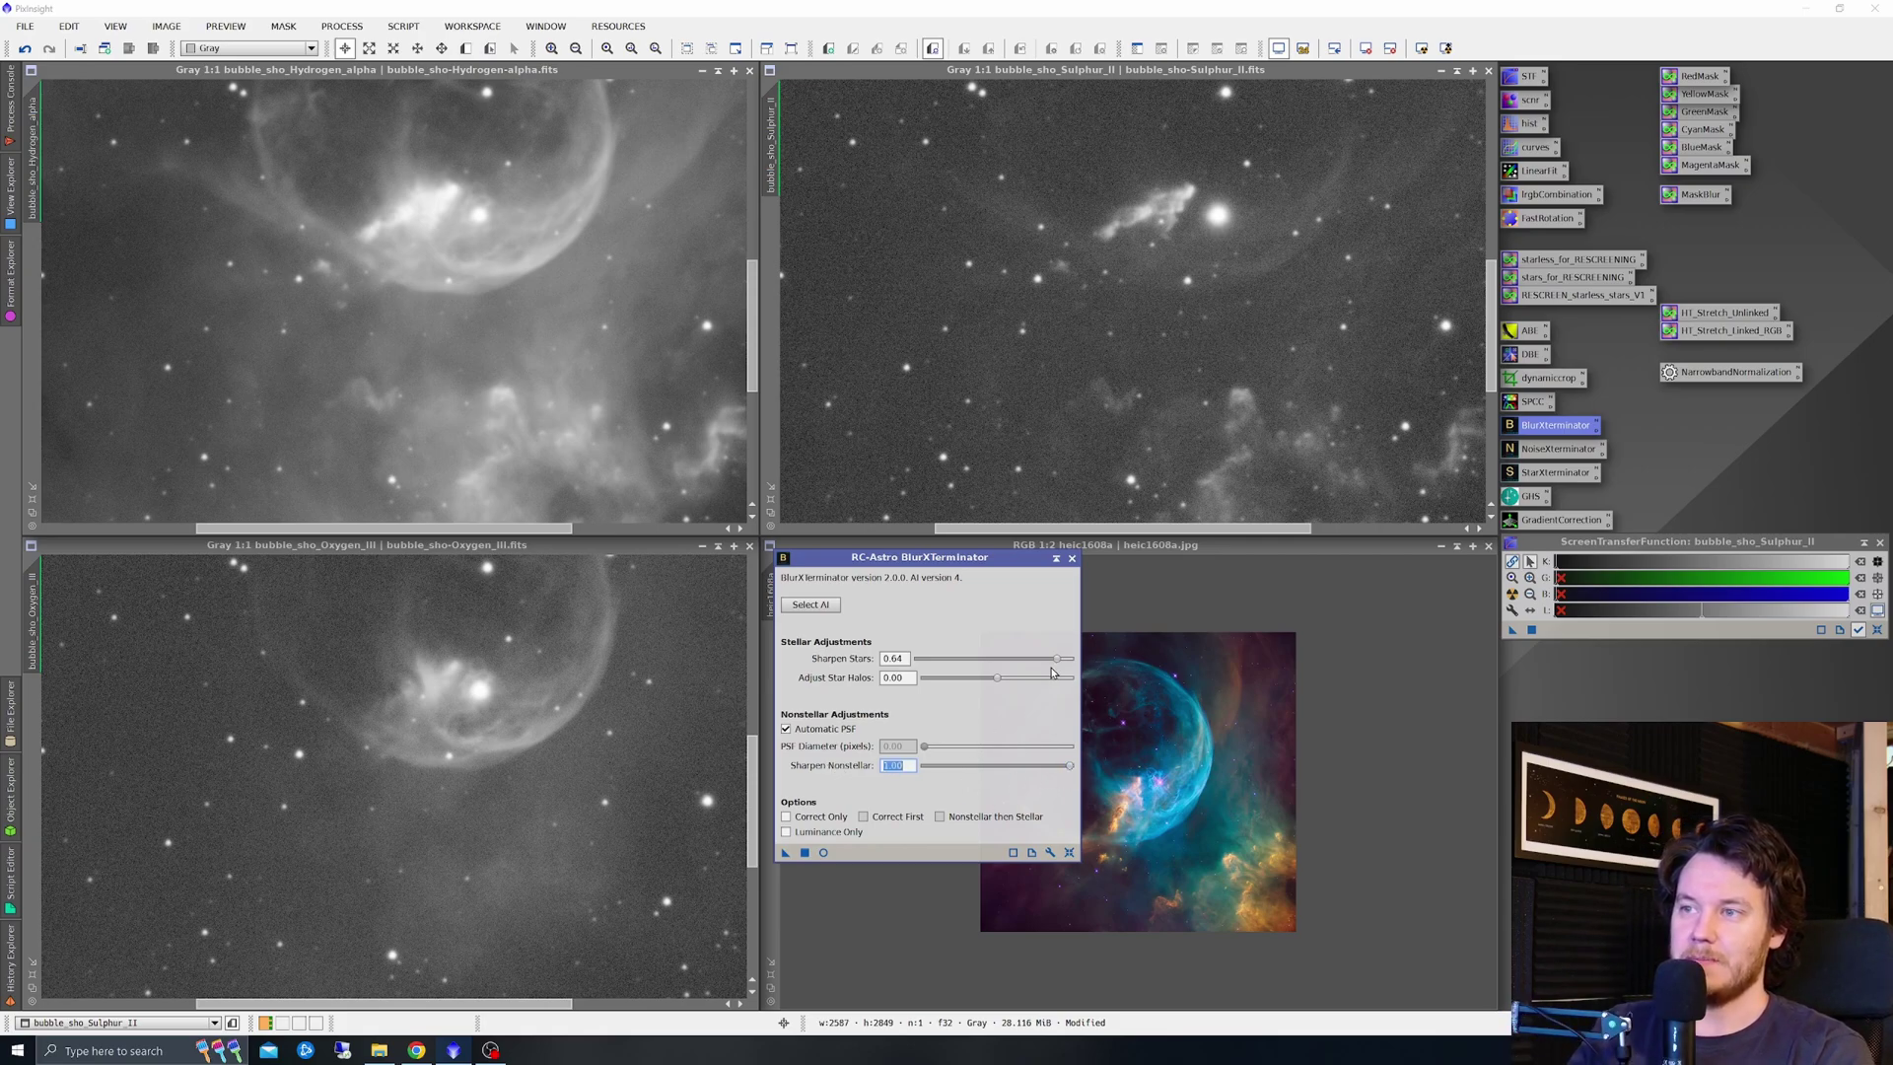
left_click_drag(1051, 659, 1061, 659)
Apply the BlurXTerminator sharpening to the Hydrogen-alpha, Sulphur_II and Oxygen_III images
left_click_drag(786, 851, 527, 329)
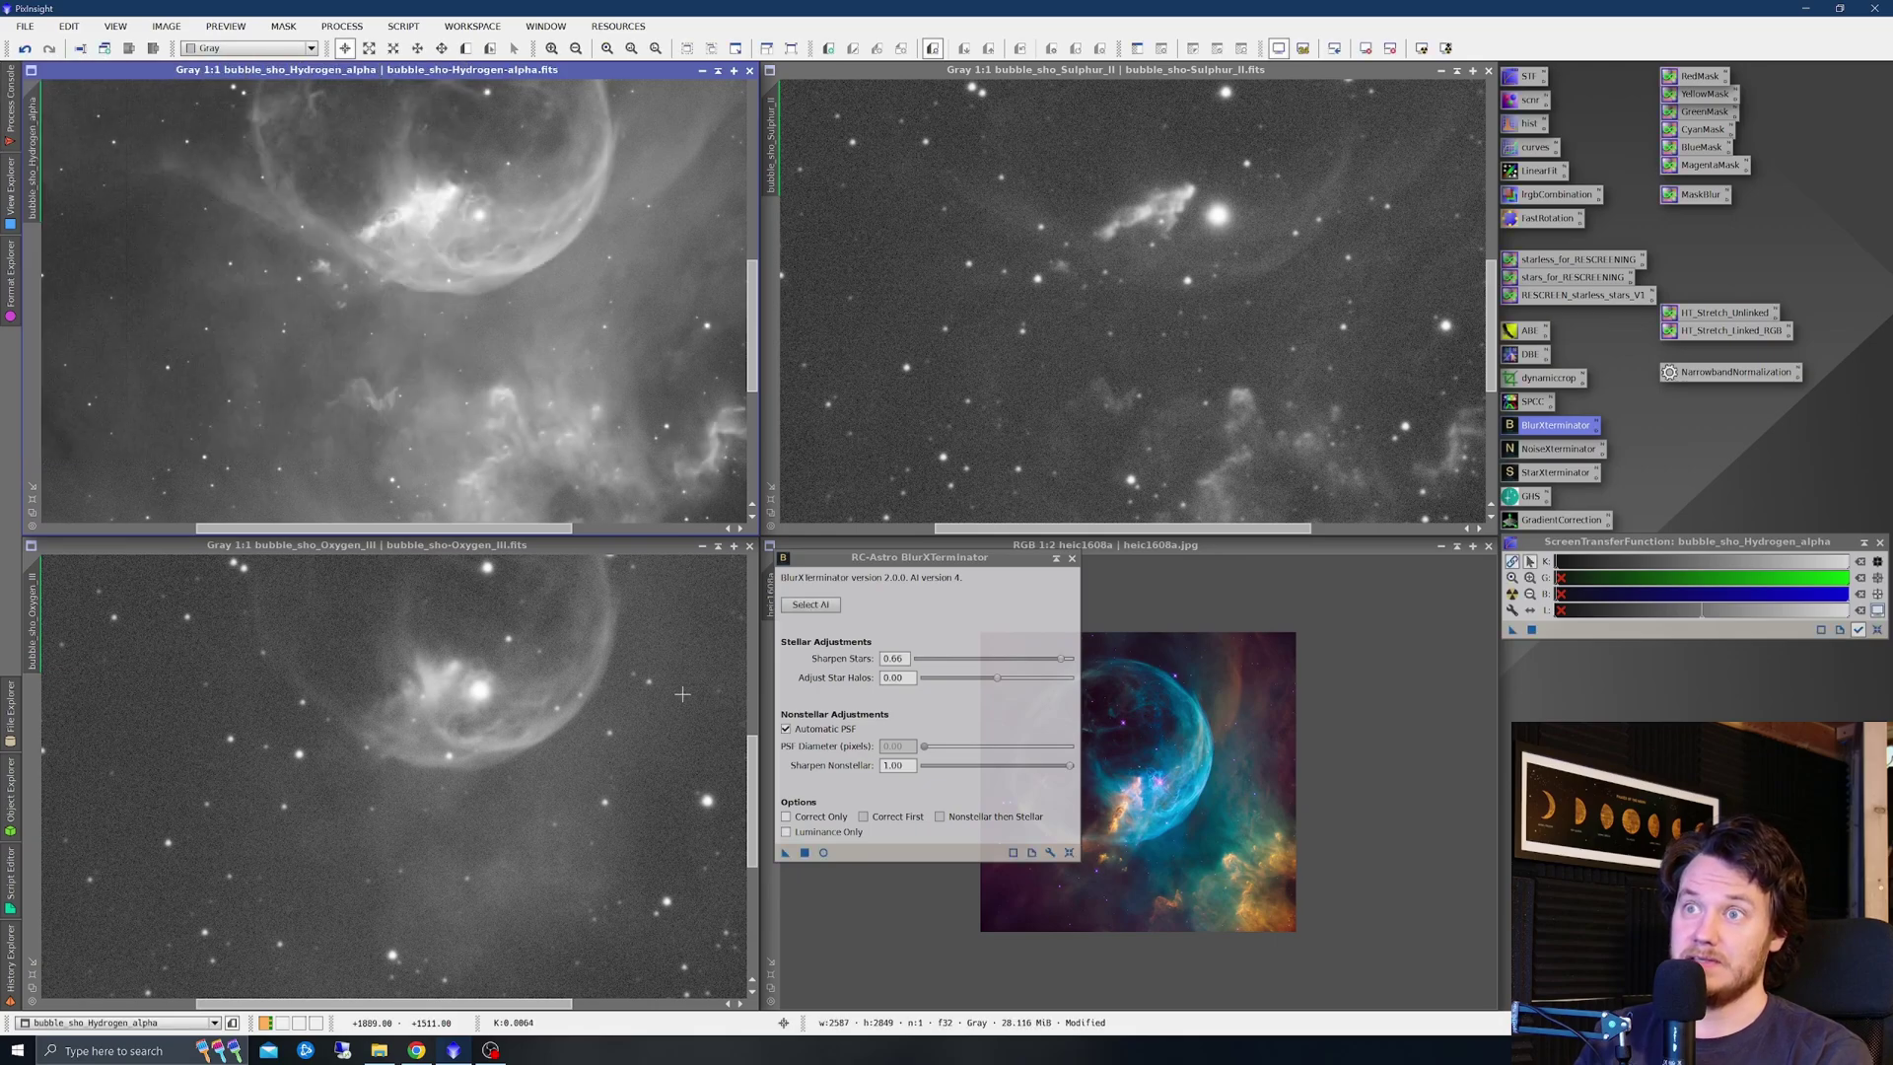
left_click_drag(786, 854, 1033, 387)
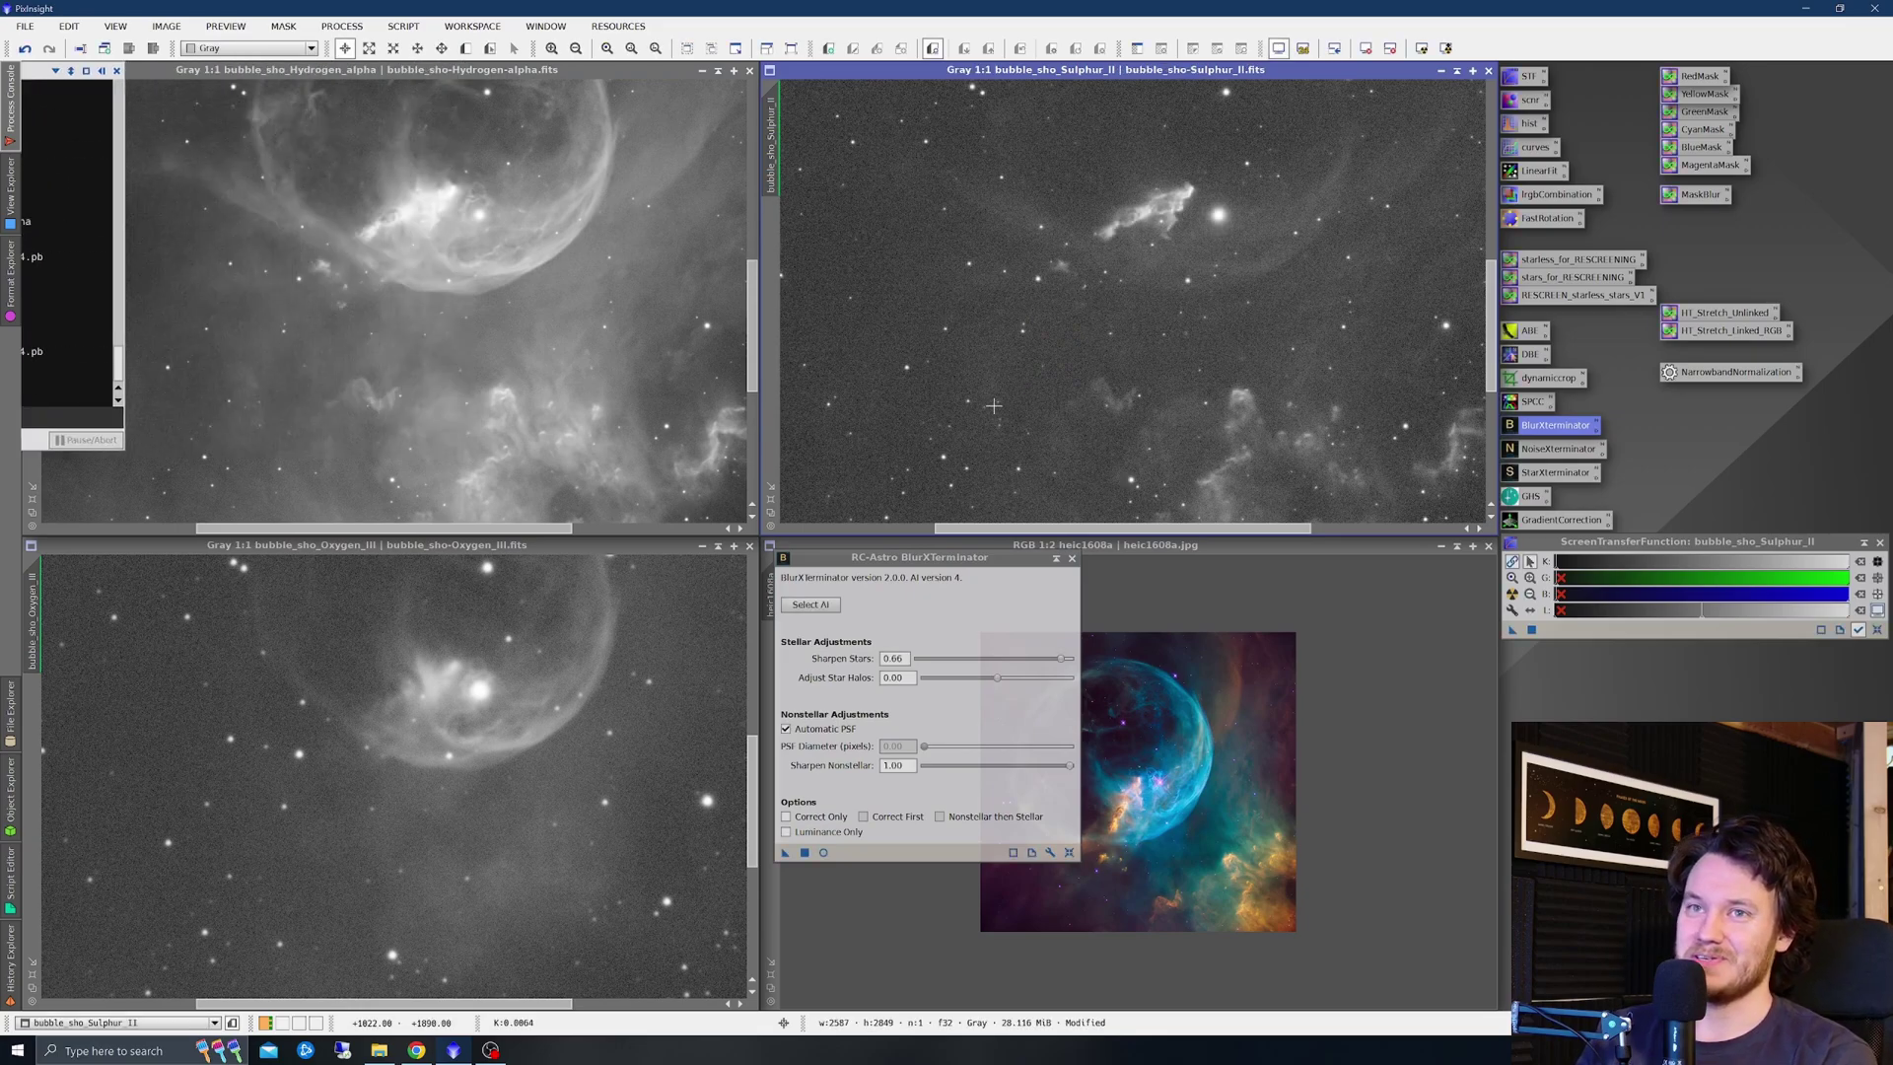
left_click_drag(786, 854, 650, 720)
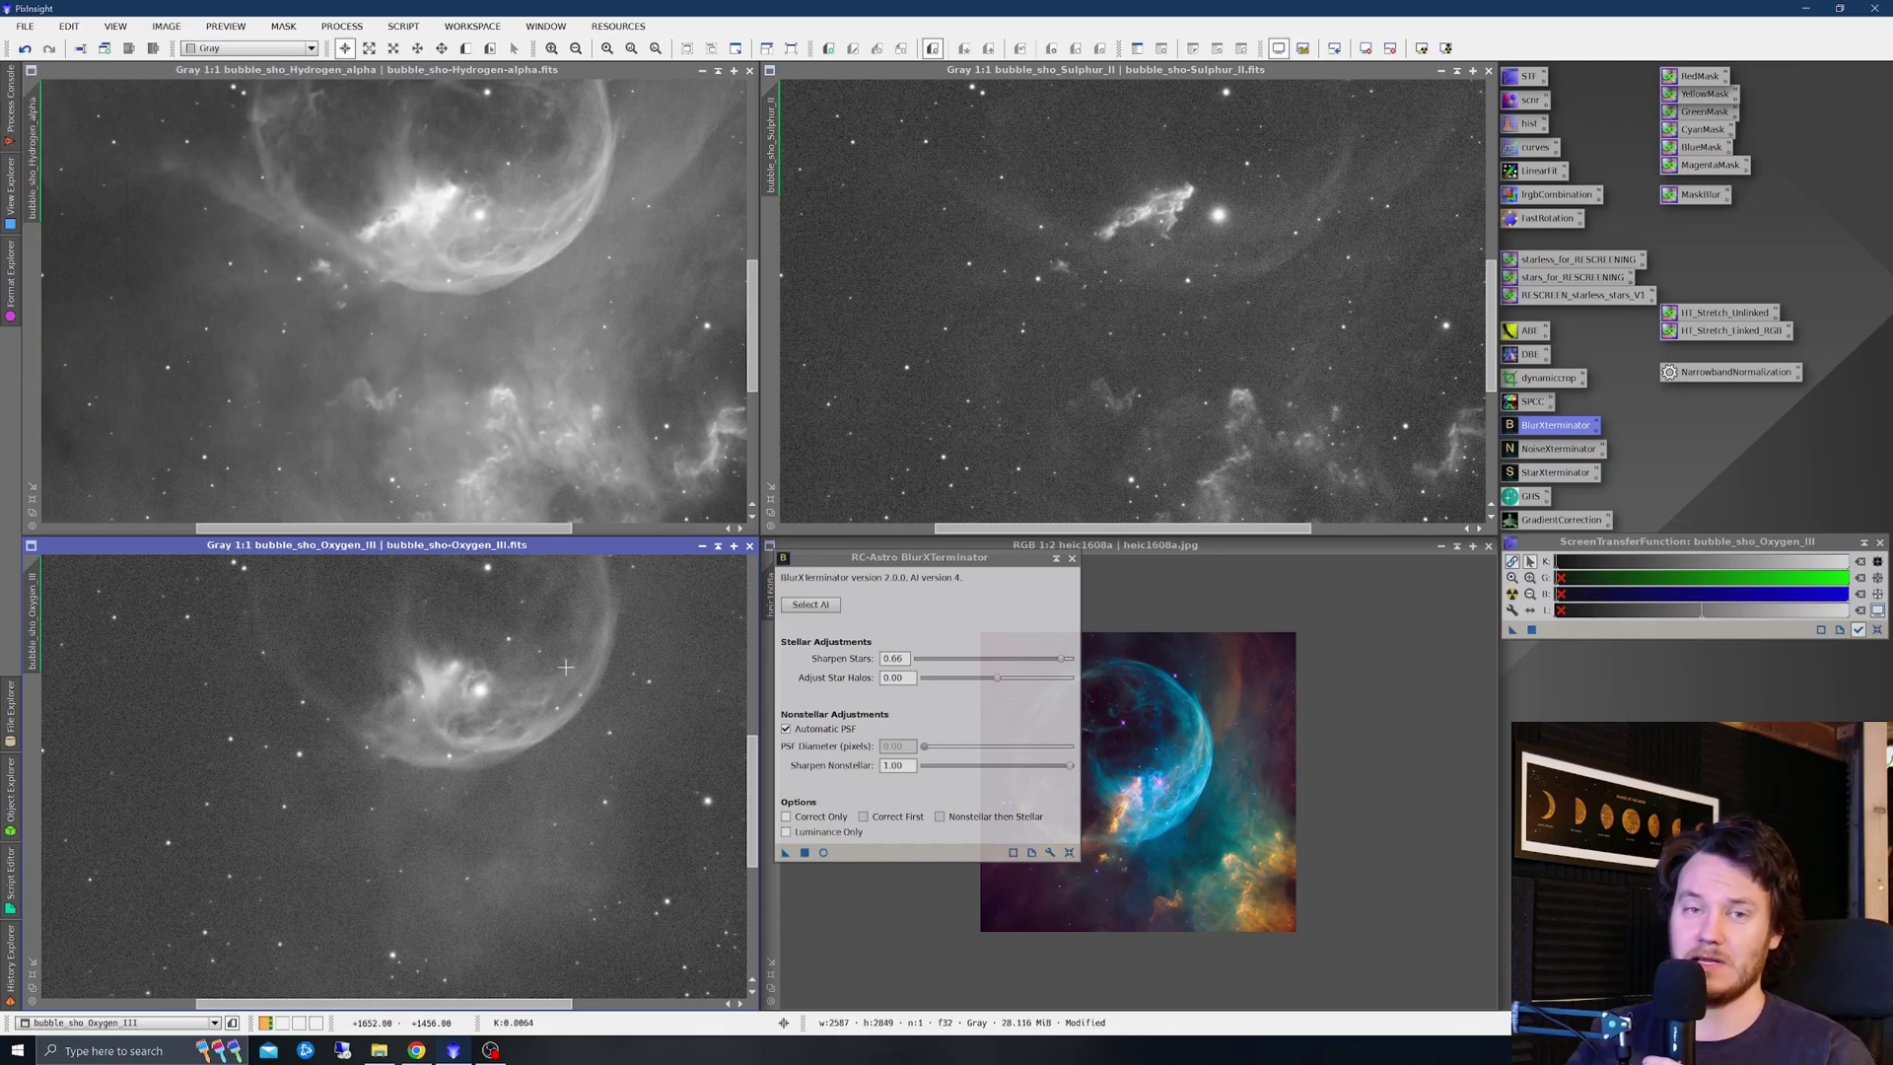
Close BlurXTerminator, zoom in on the sharpened Hydrogen-alpha and Sulphur_II views, then open NoiseXTerminator
left_click(1072, 559)
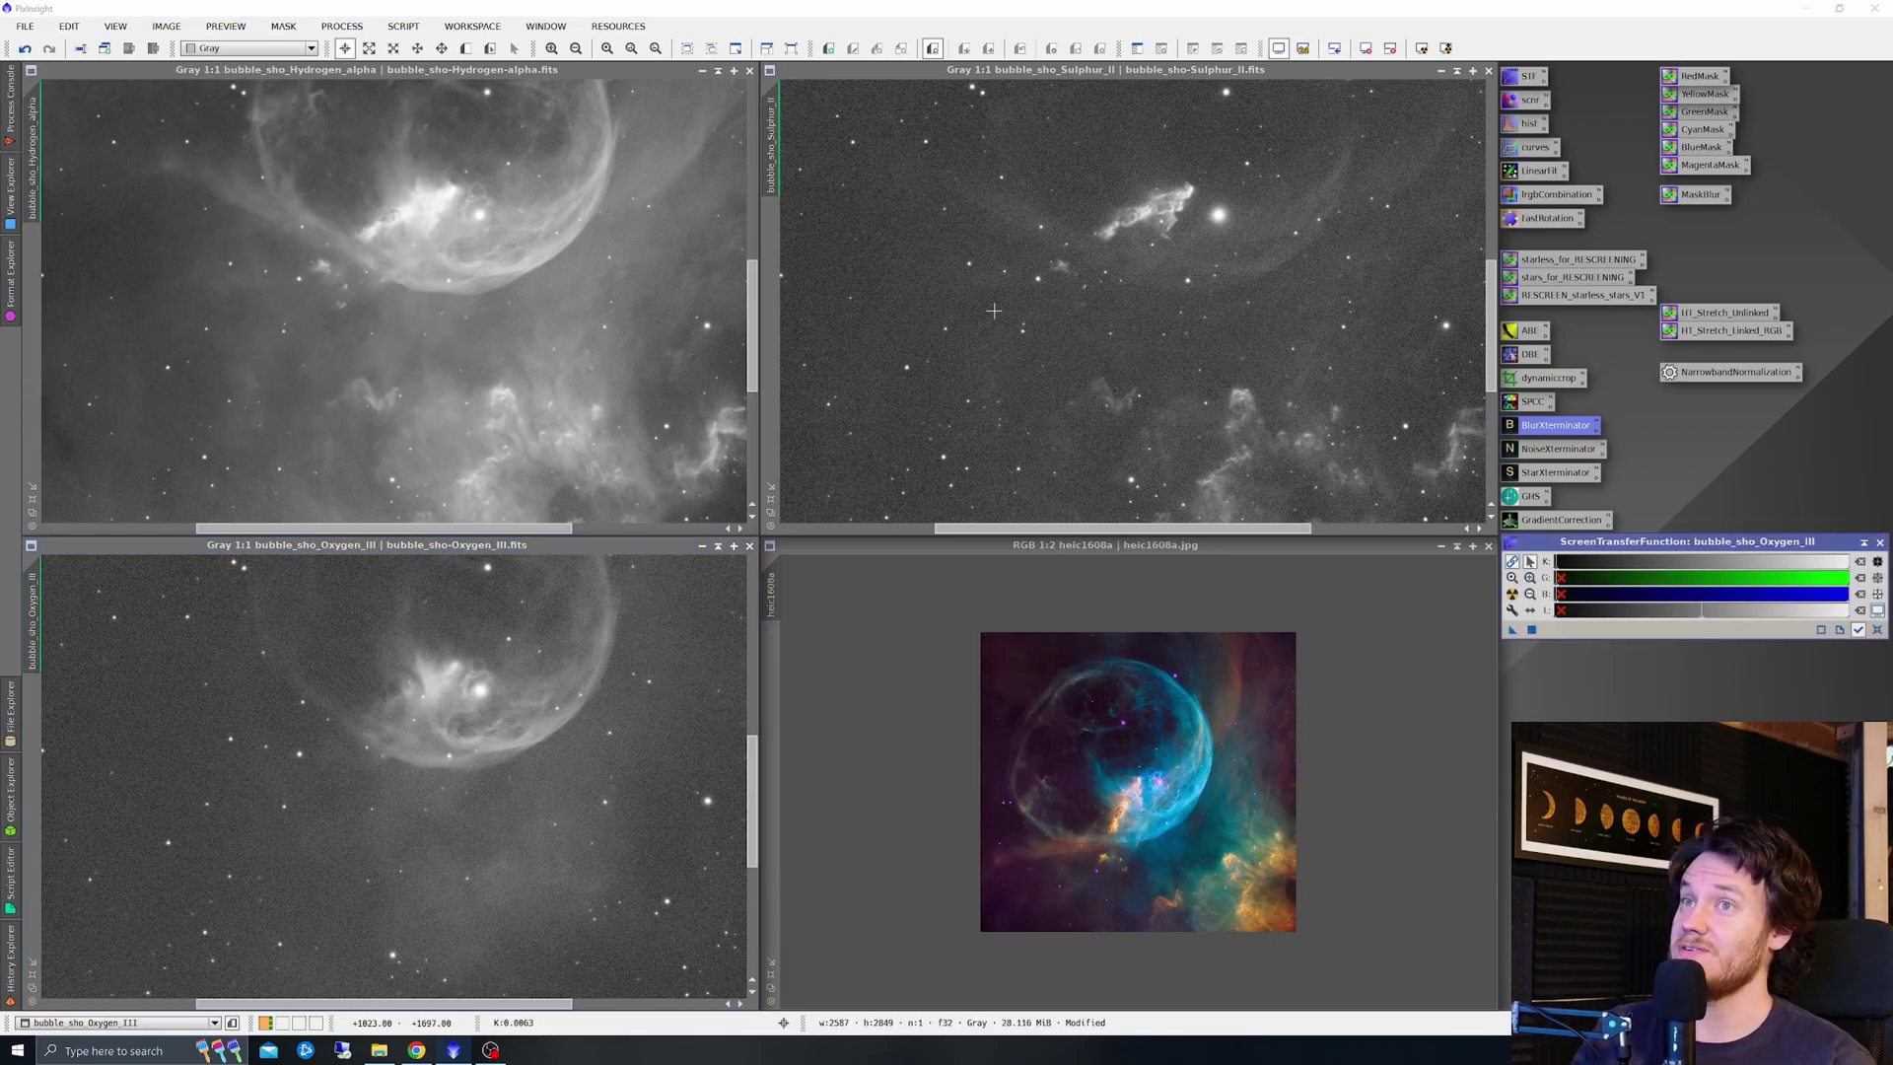
scroll(447, 206, "up", 1)
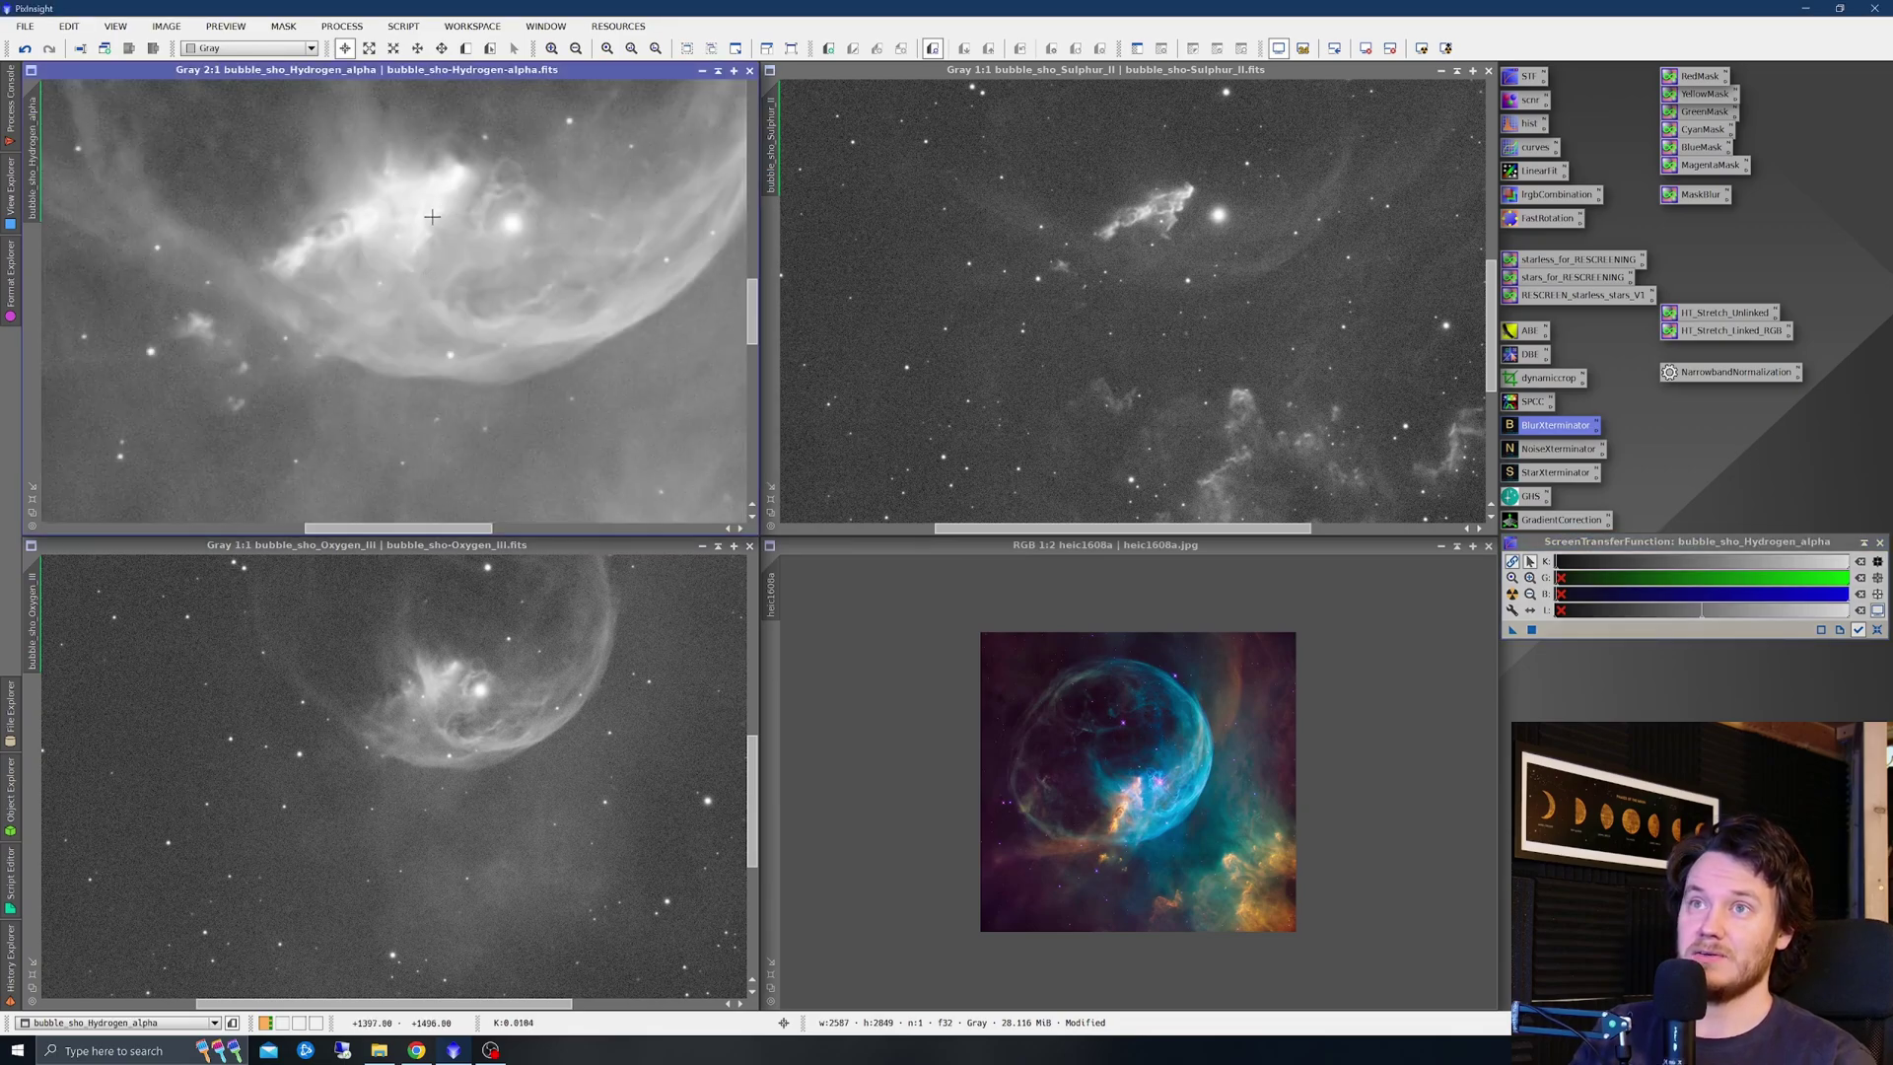
left_click(781, 133)
scroll(159, 259, "down", 1)
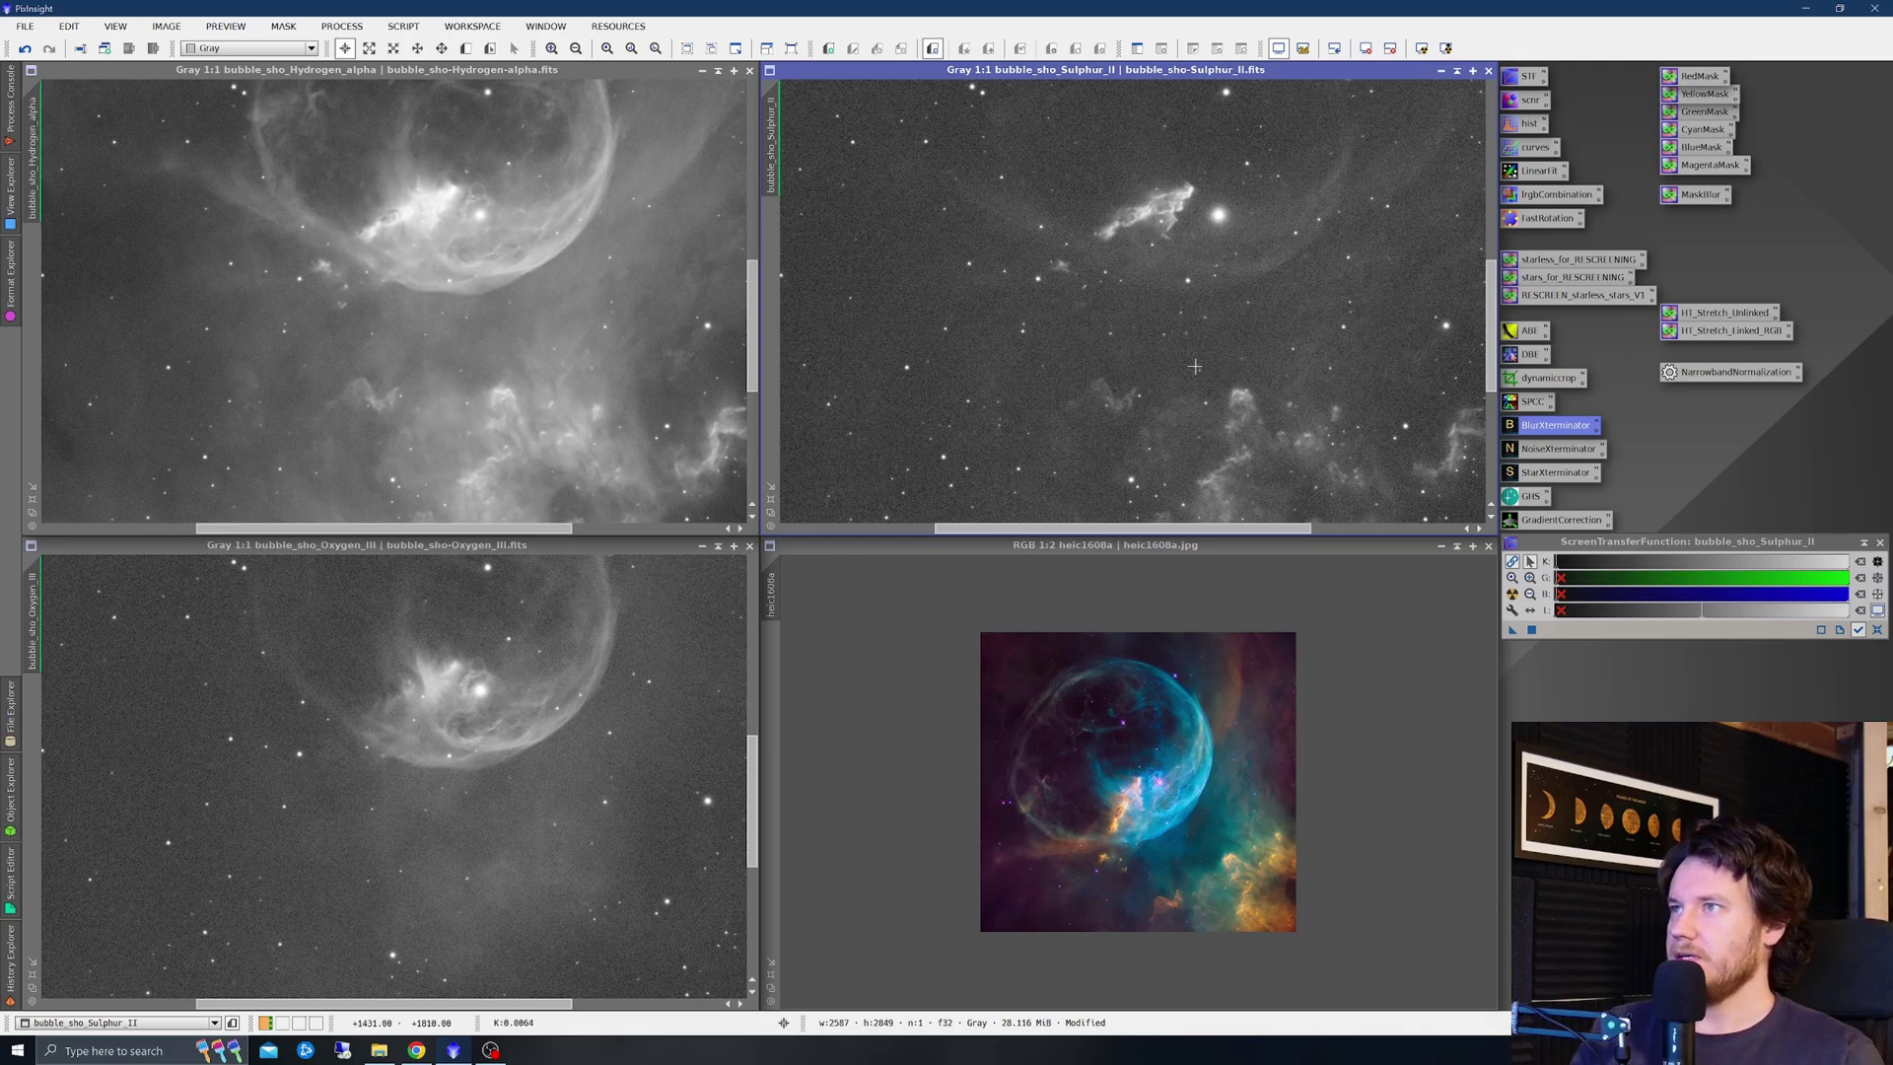
double_click(1571, 451)
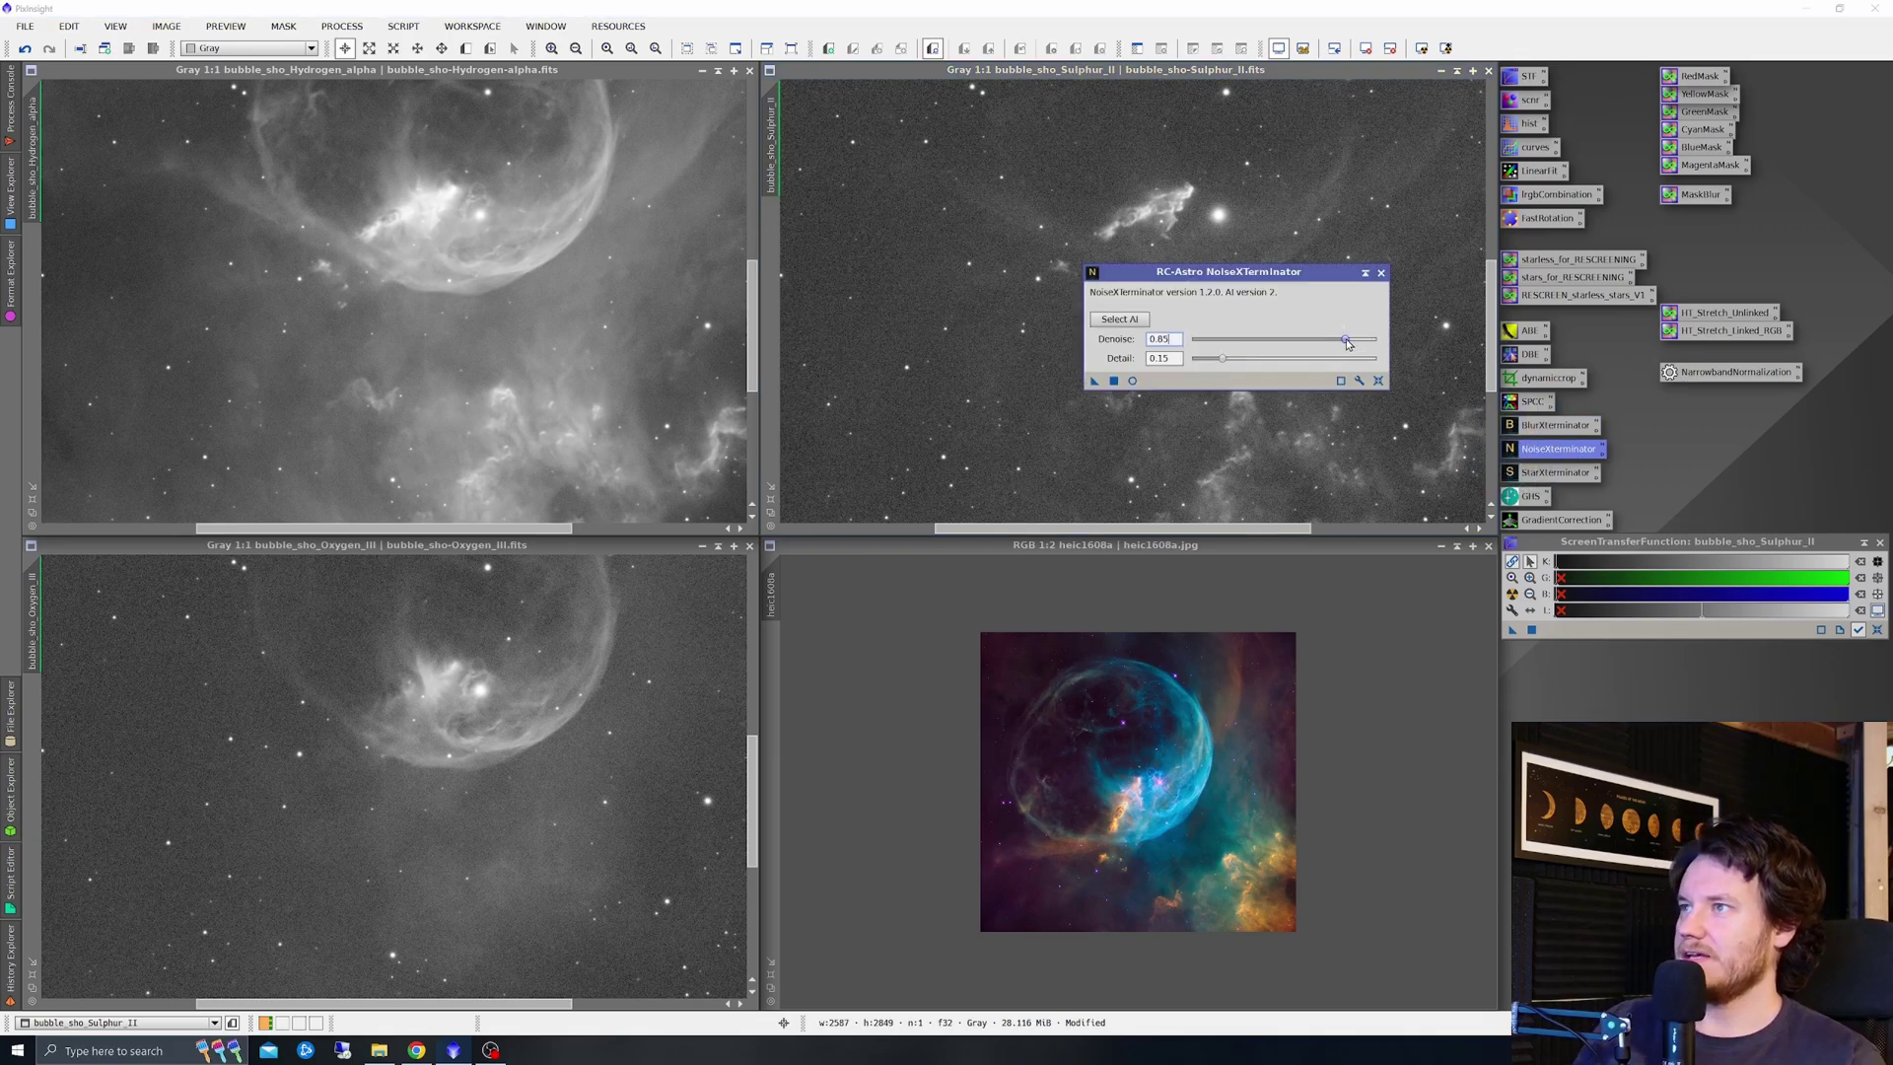
Denoise Sulphur_II, Oxygen_III and Hydrogen-alpha with NoiseXTerminator at Denoise 0.75 and Detail 0.24
left_click_drag(1355, 339, 1334, 341)
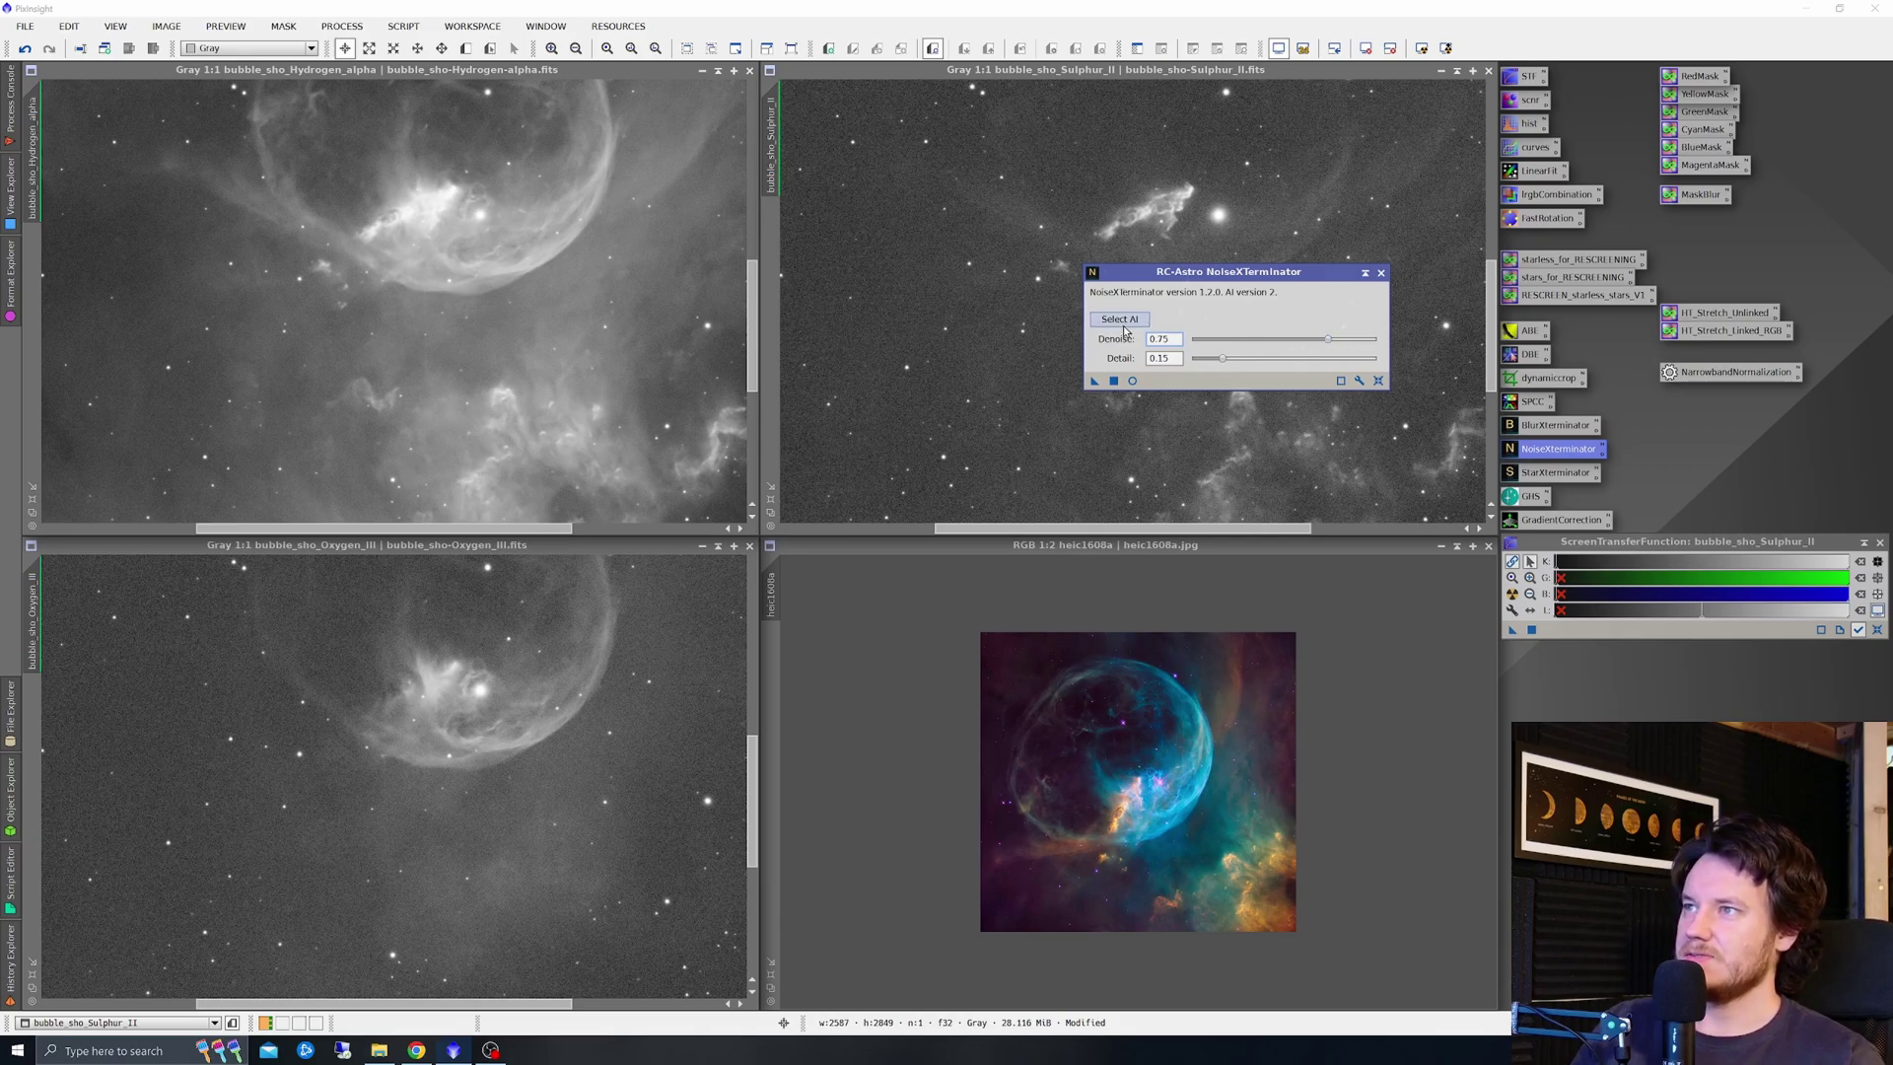
left_click_drag(1223, 359, 1242, 360)
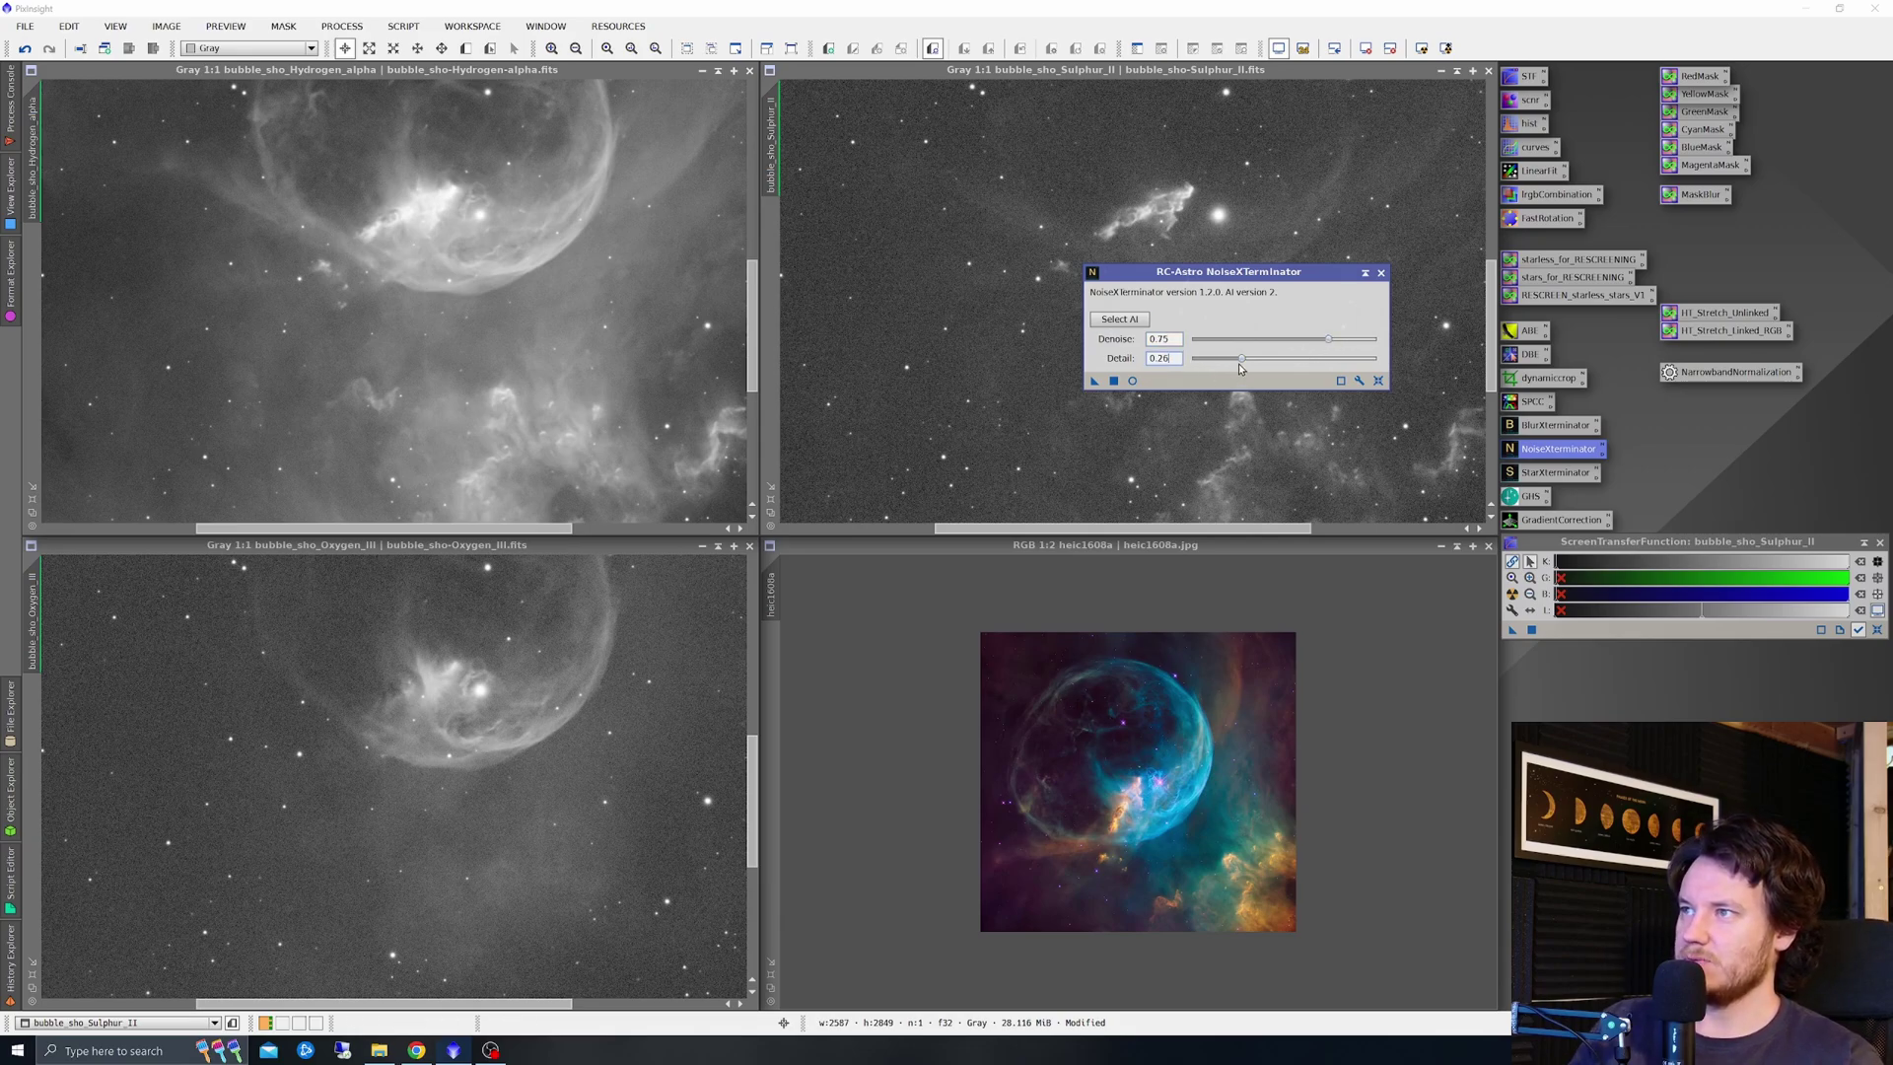
left_click_drag(1095, 380, 968, 347)
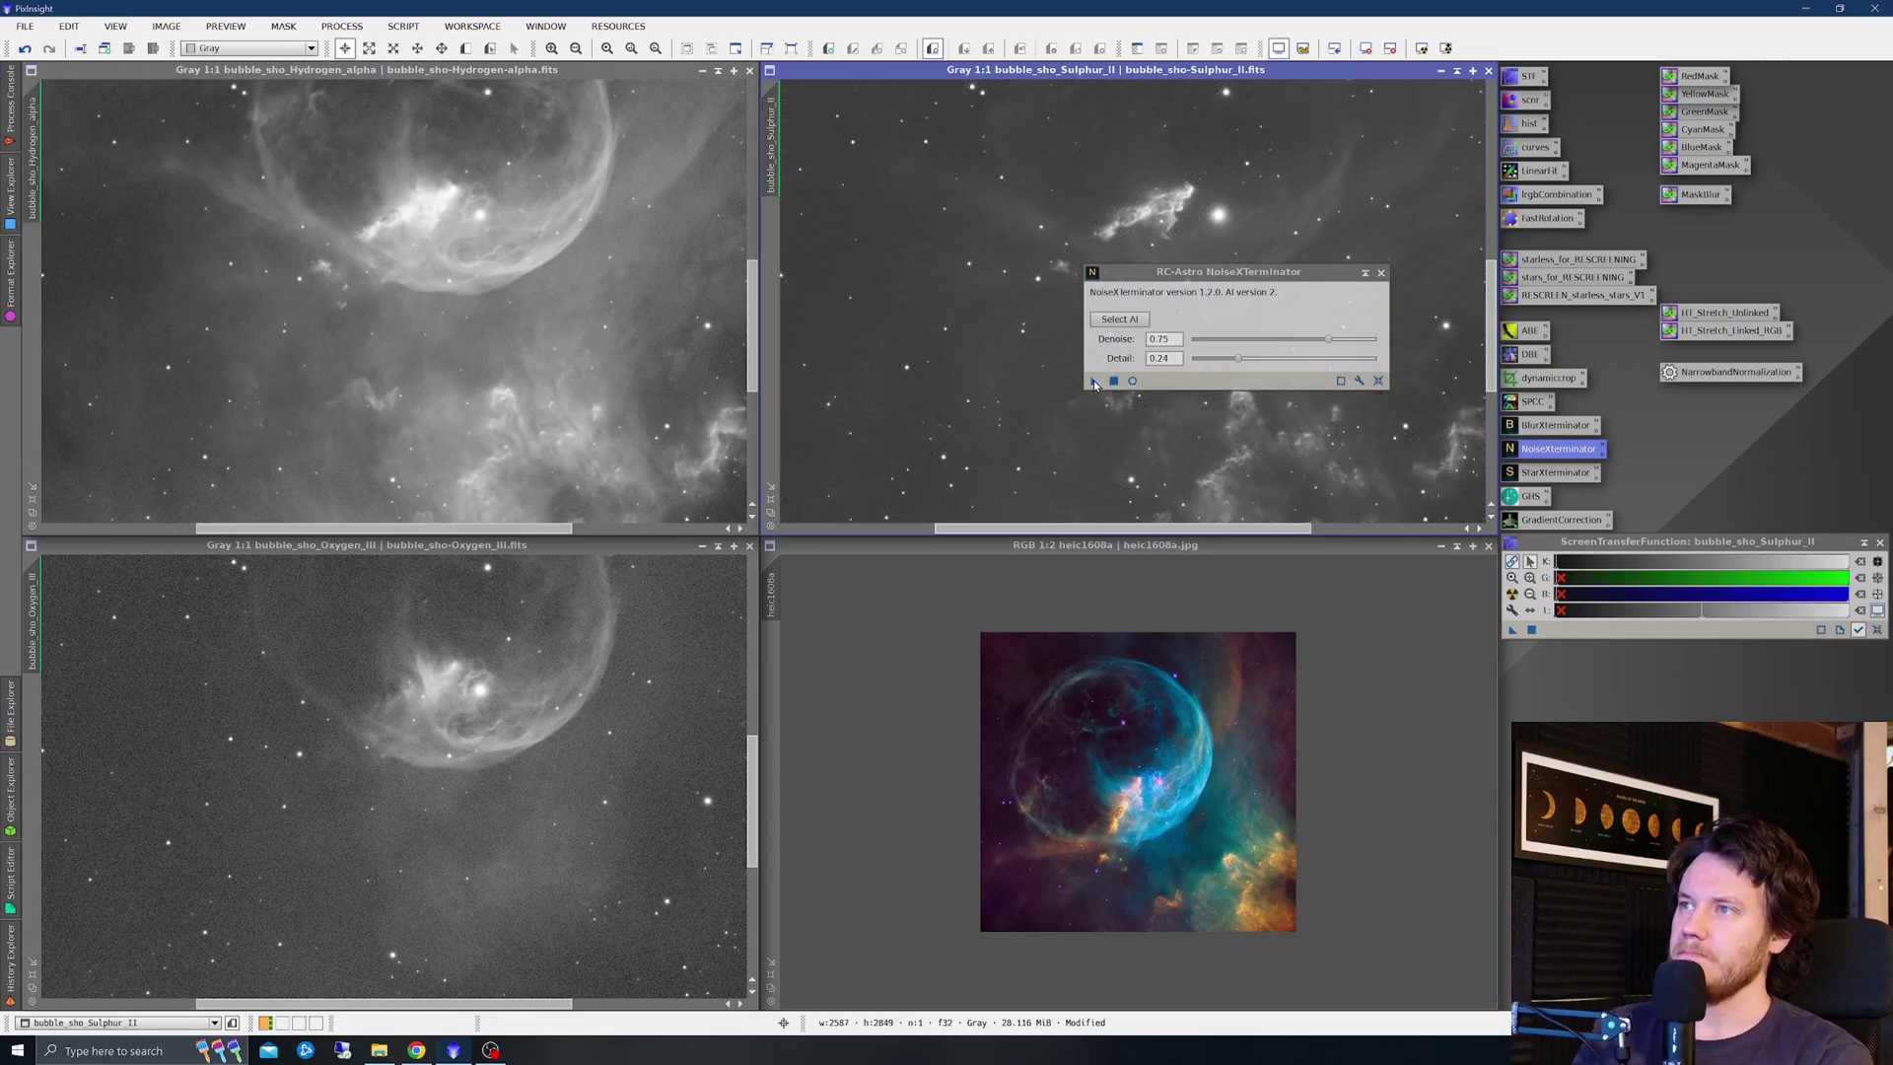
left_click_drag(1094, 381, 646, 592)
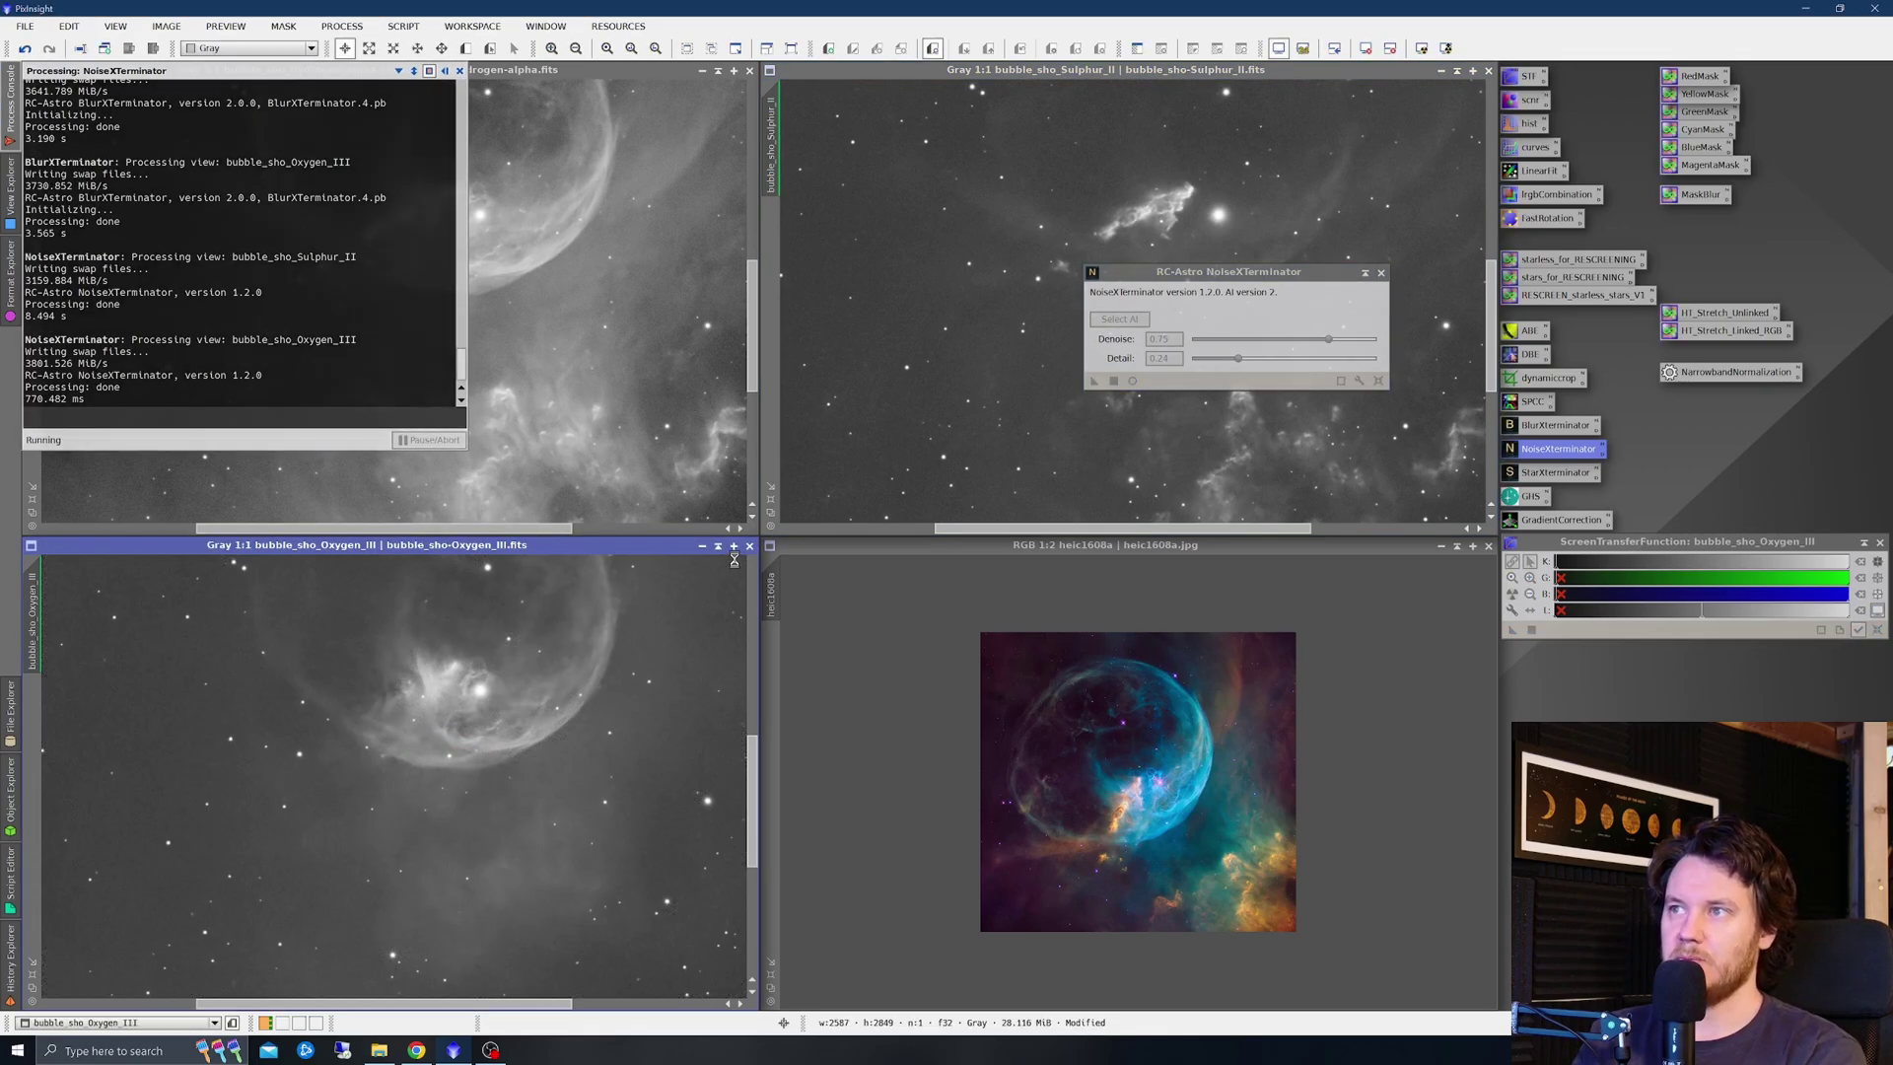
left_click_drag(1093, 381, 520, 362)
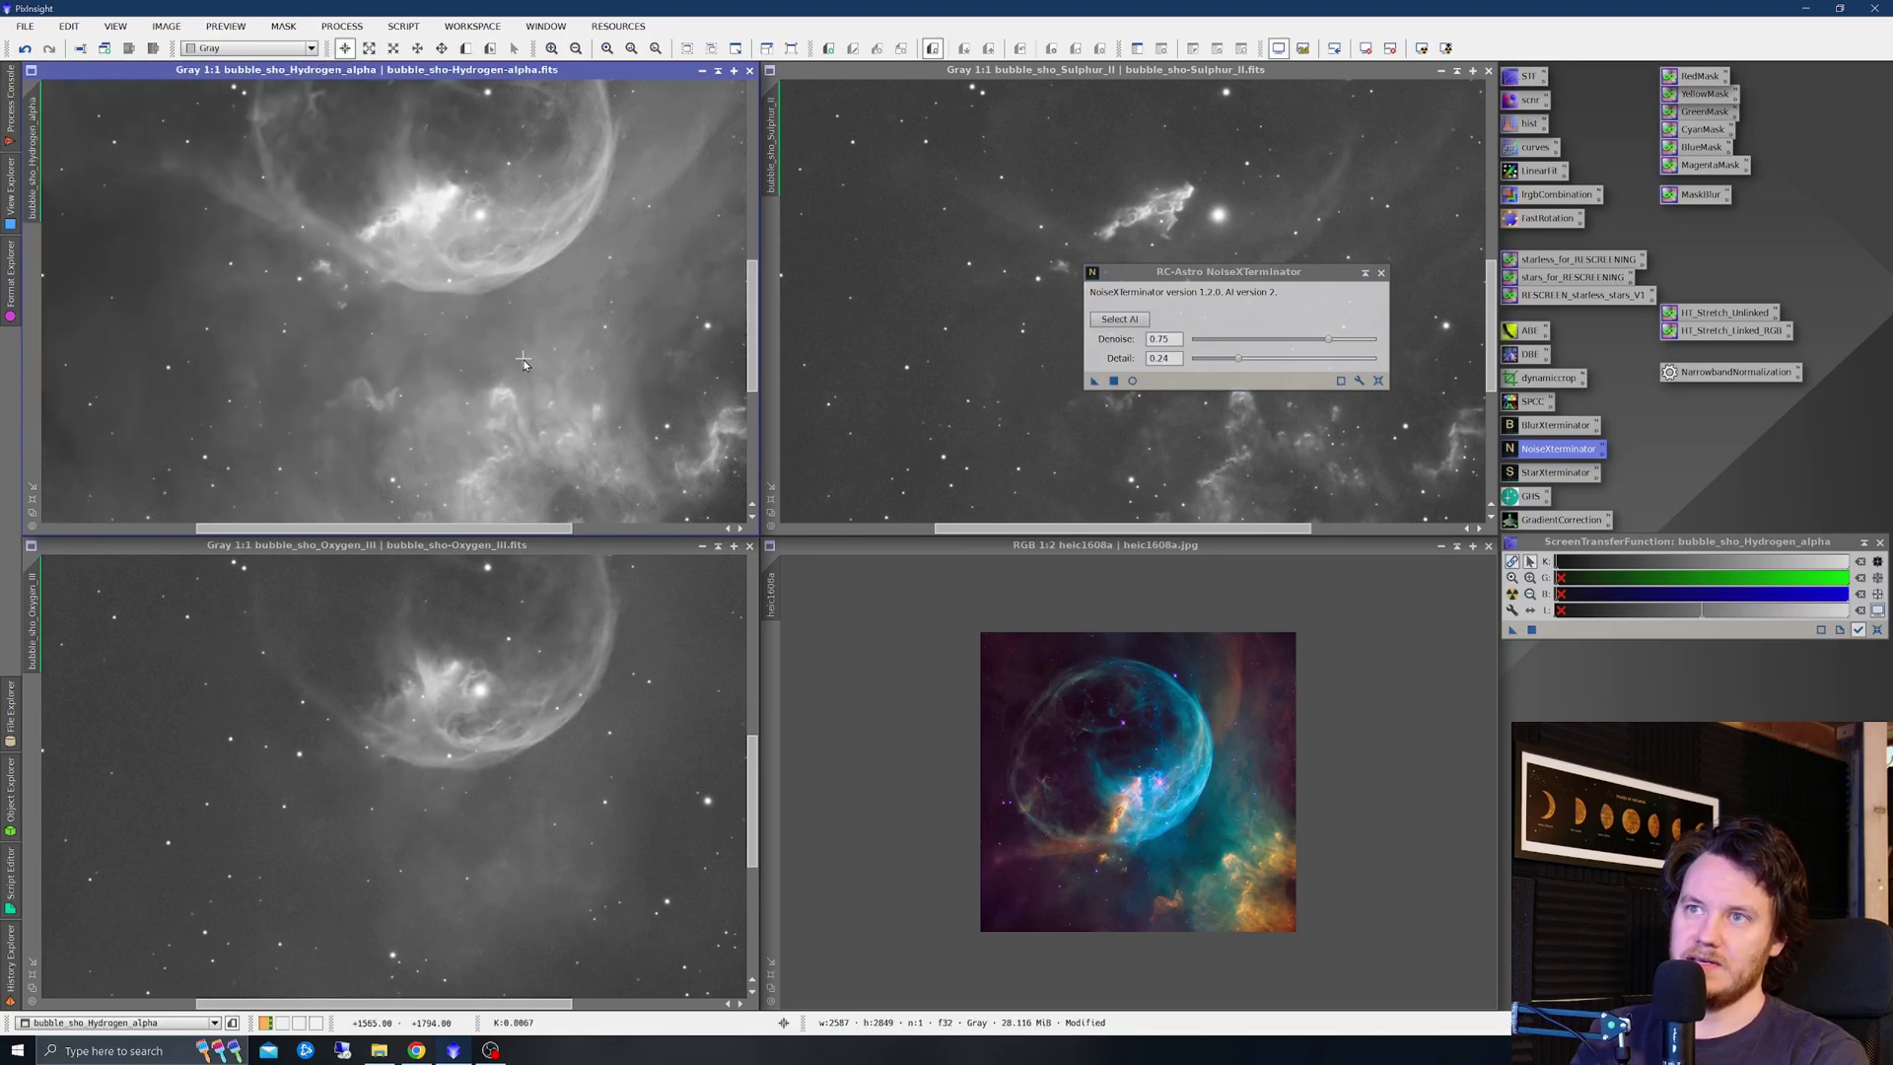
Compare Hydrogen-alpha before and after denoising with Undo/Redo, then close NoiseXTerminator
scroll(406, 390, "up", 1)
right_click(444, 341)
key("Escape")
right_click(539, 337)
left_click(579, 370)
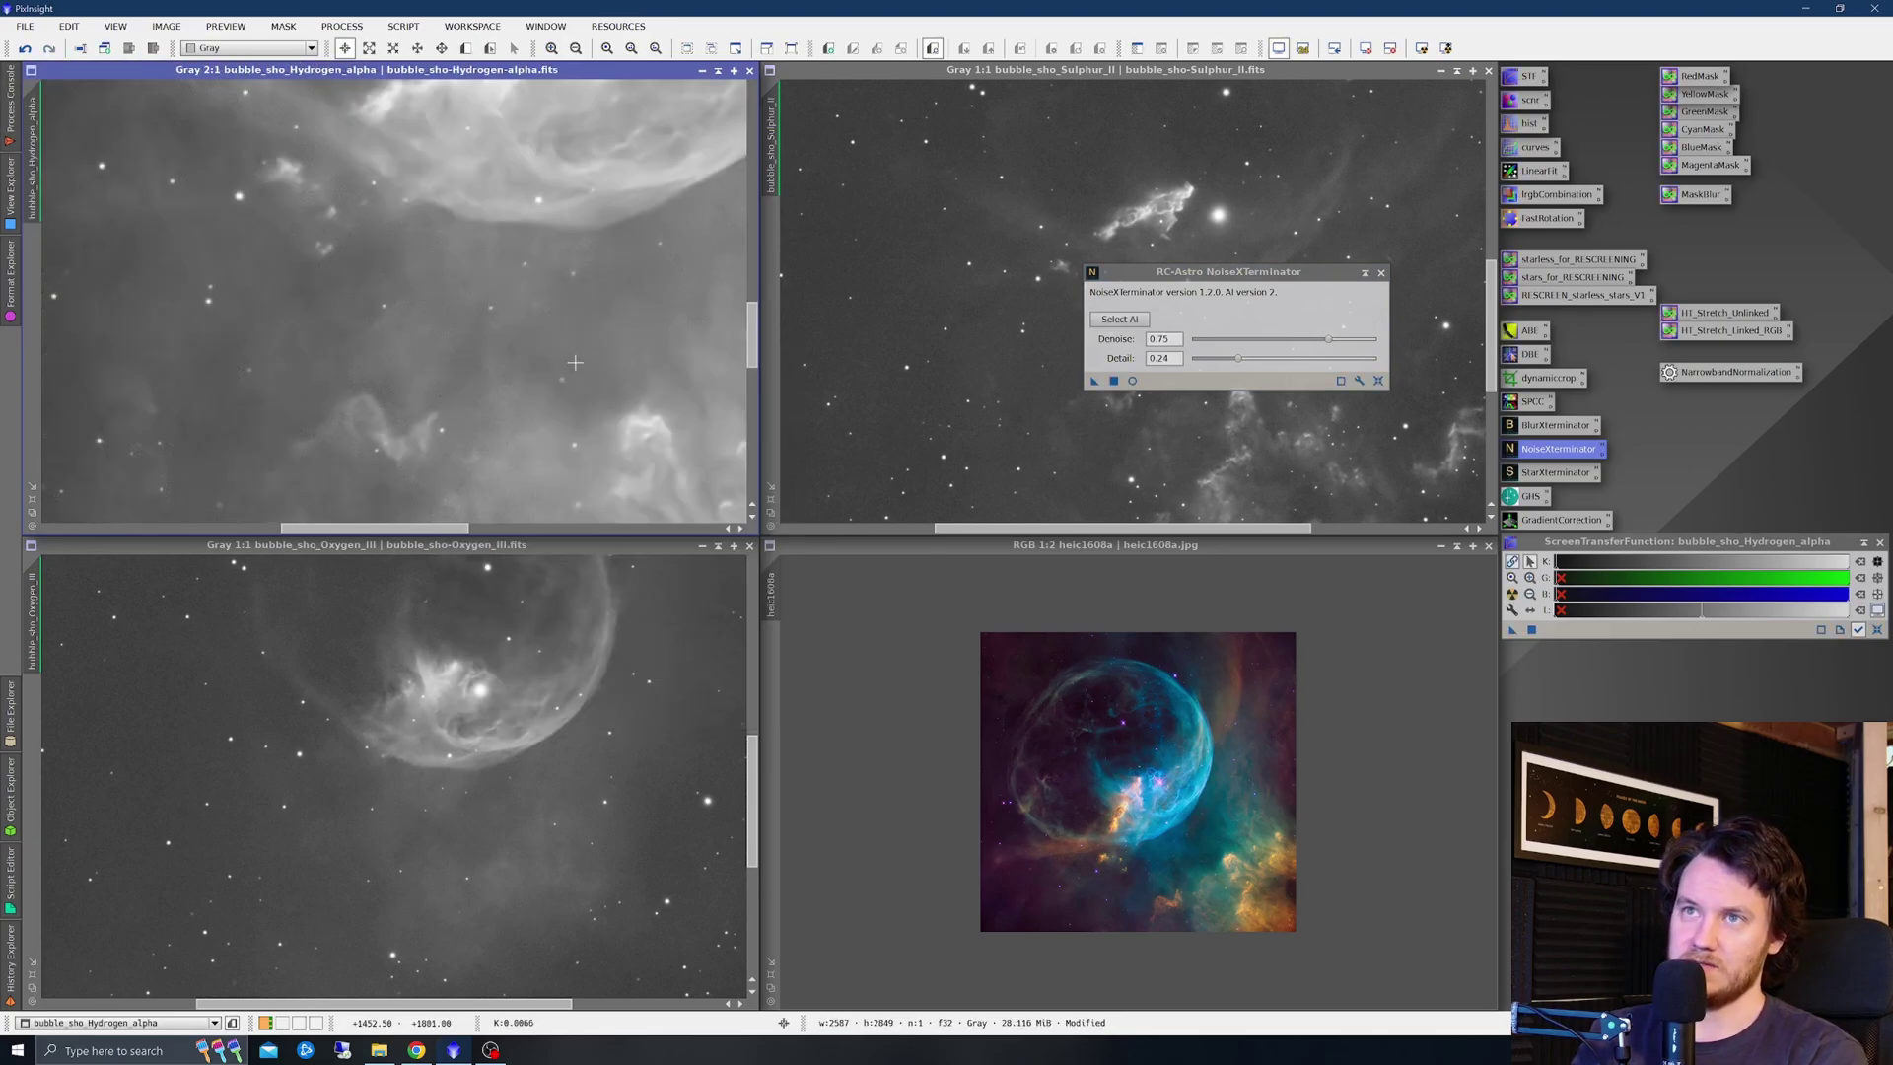
right_click(575, 359)
left_click(603, 362)
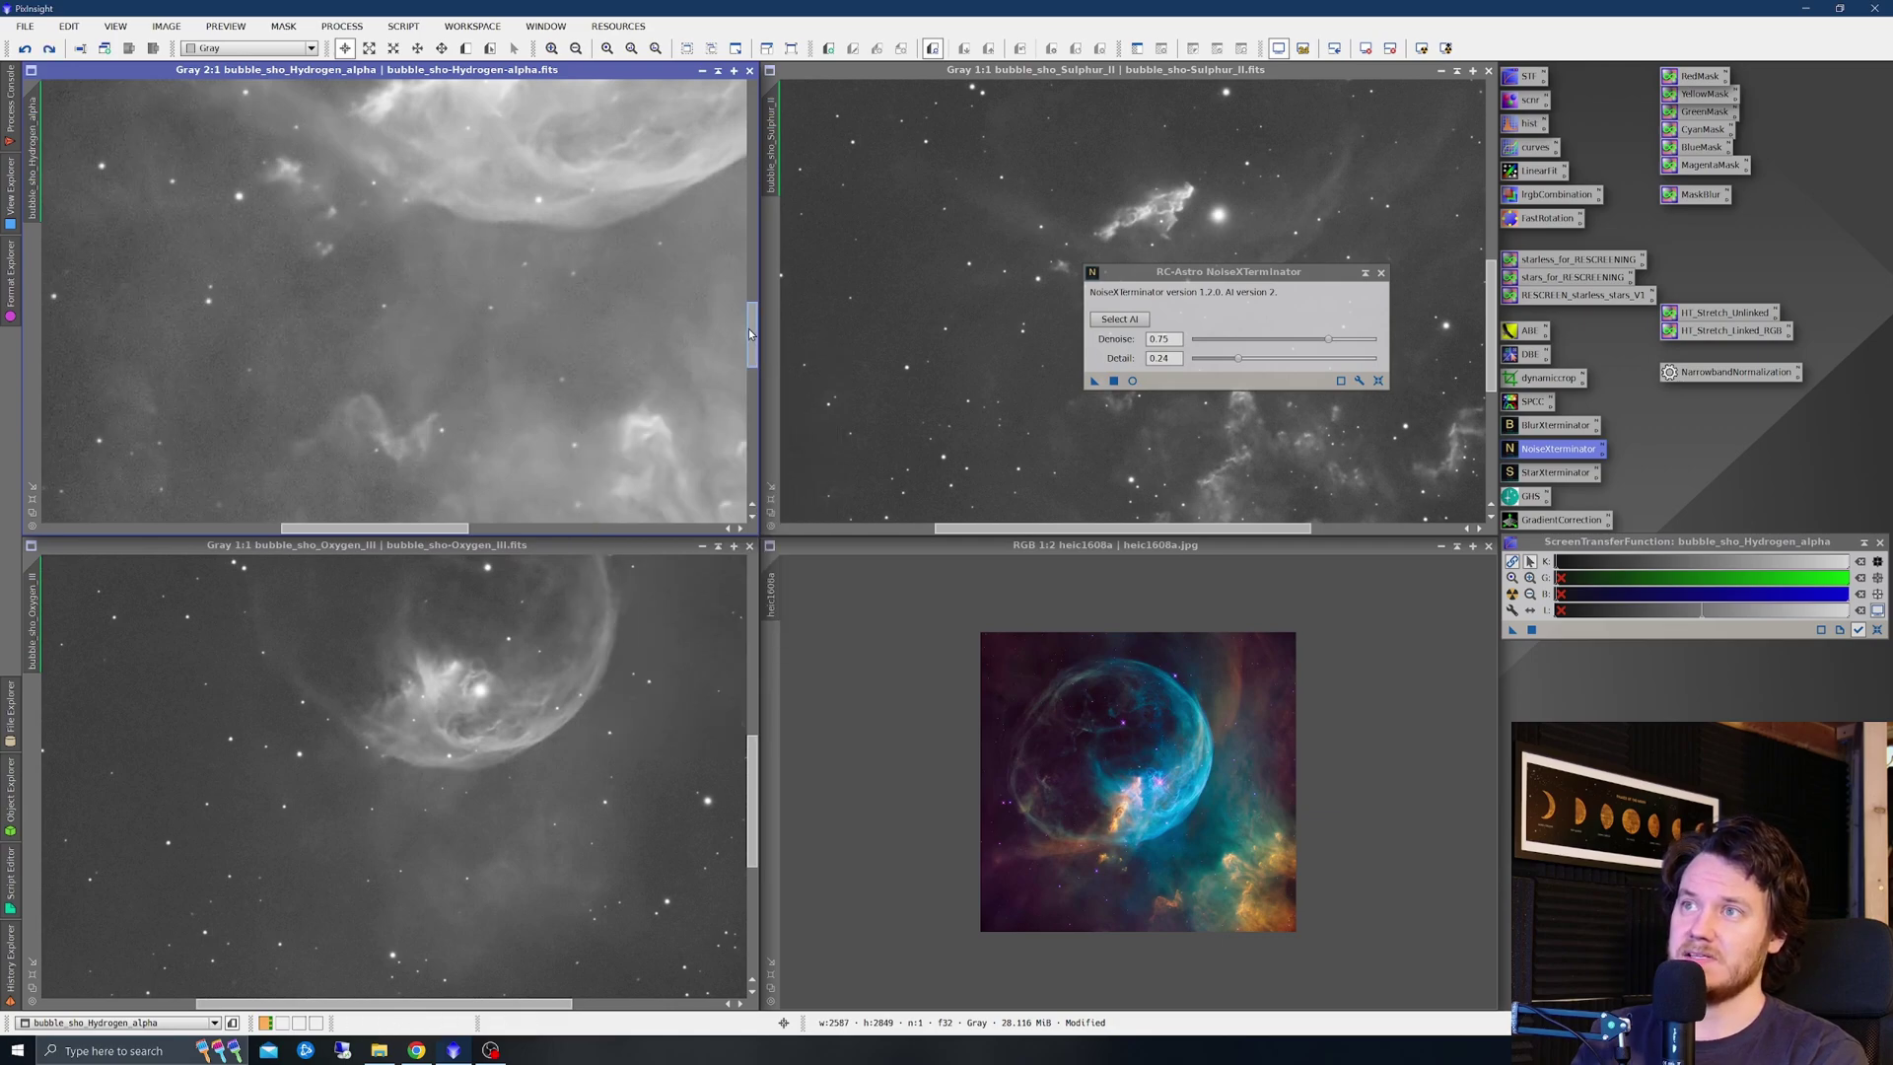
scroll(750, 333, "up", 5)
right_click(491, 268)
key("Escape")
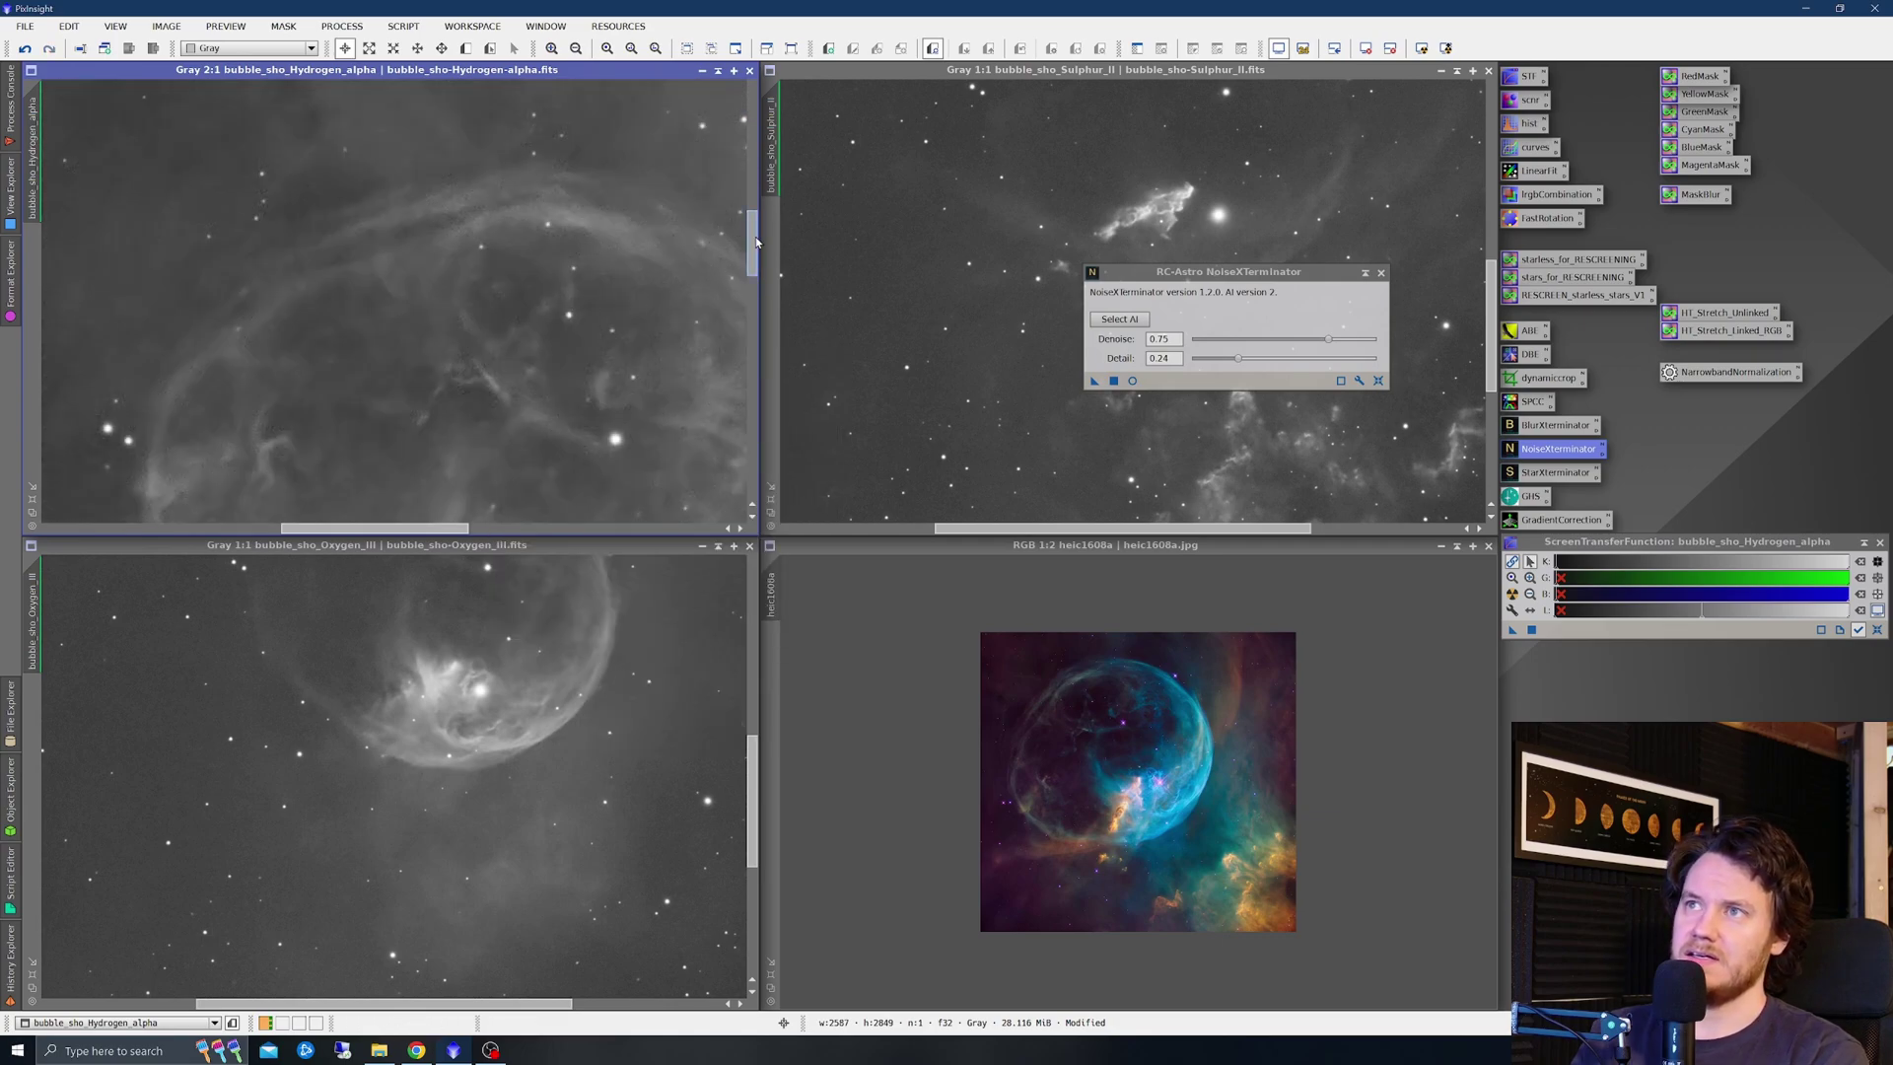
scroll(756, 242, "down", 3)
left_click_drag(773, 138, 35, 139)
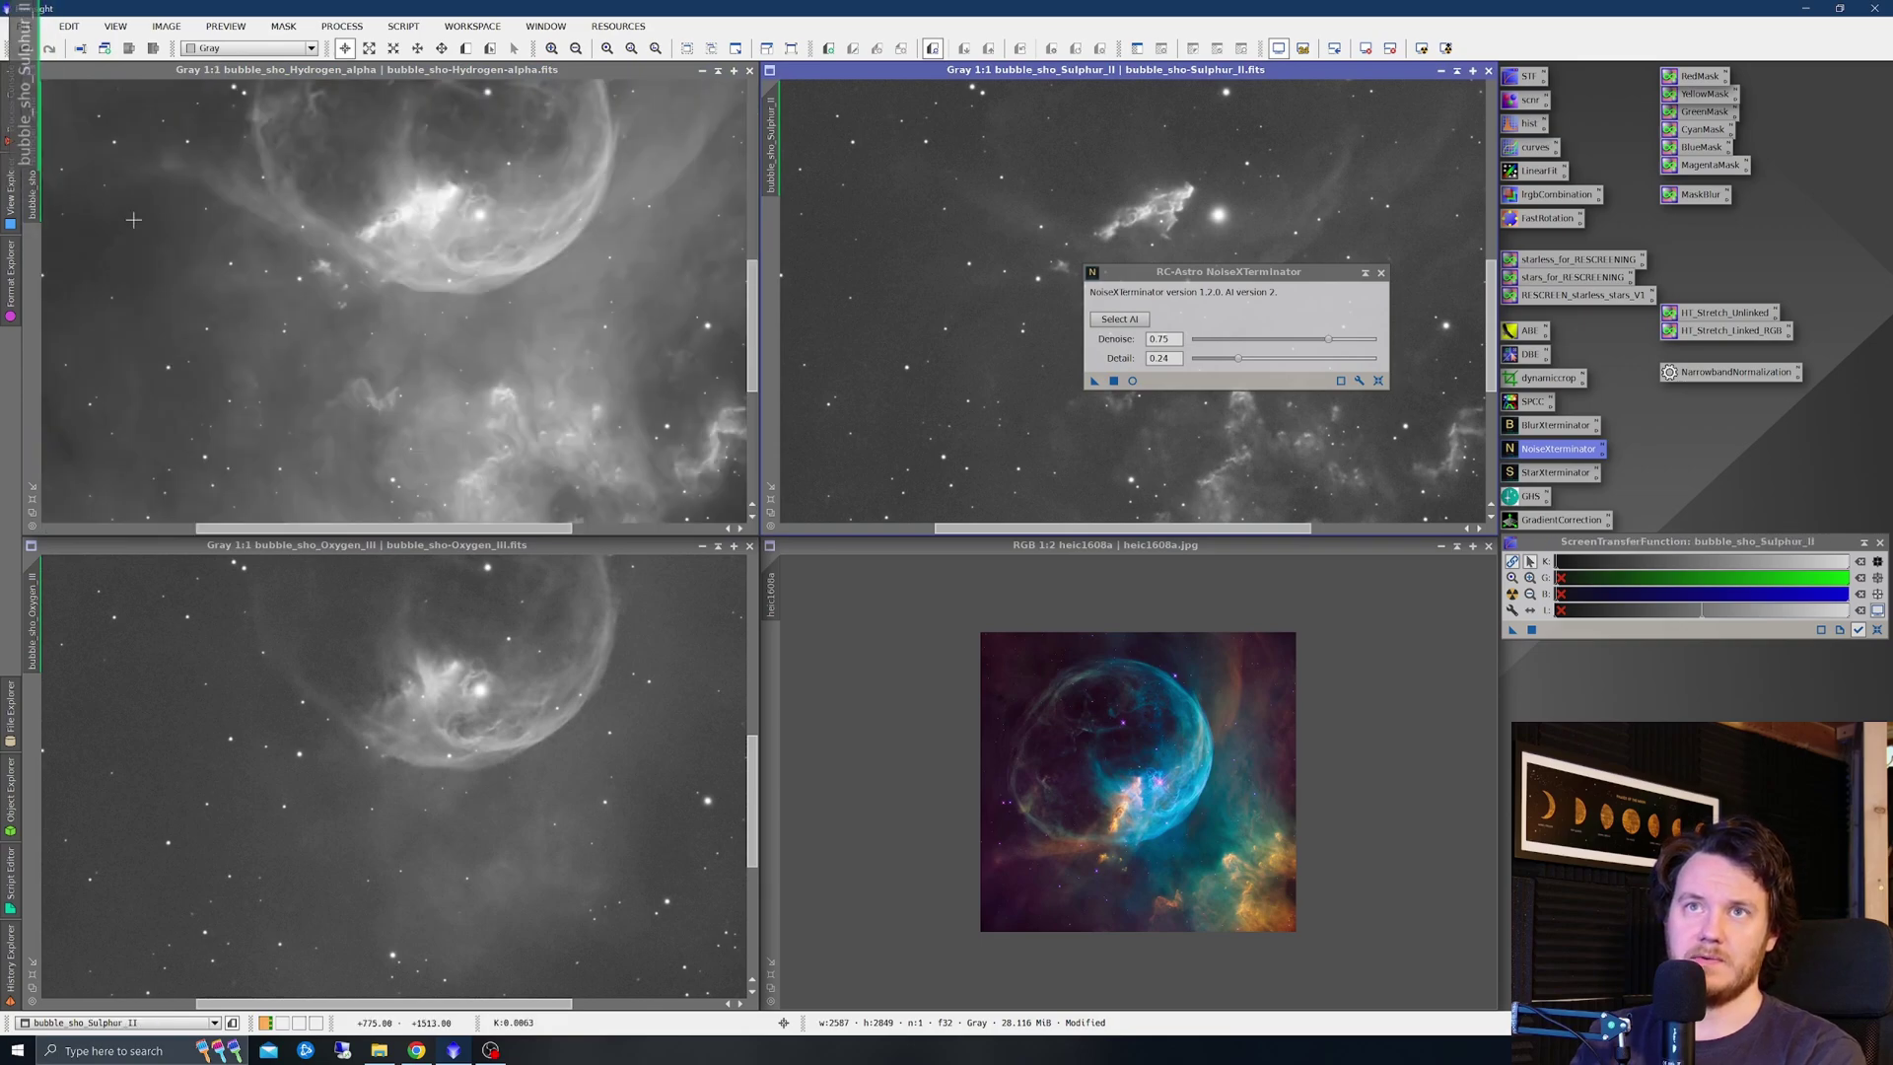
left_click(1381, 273)
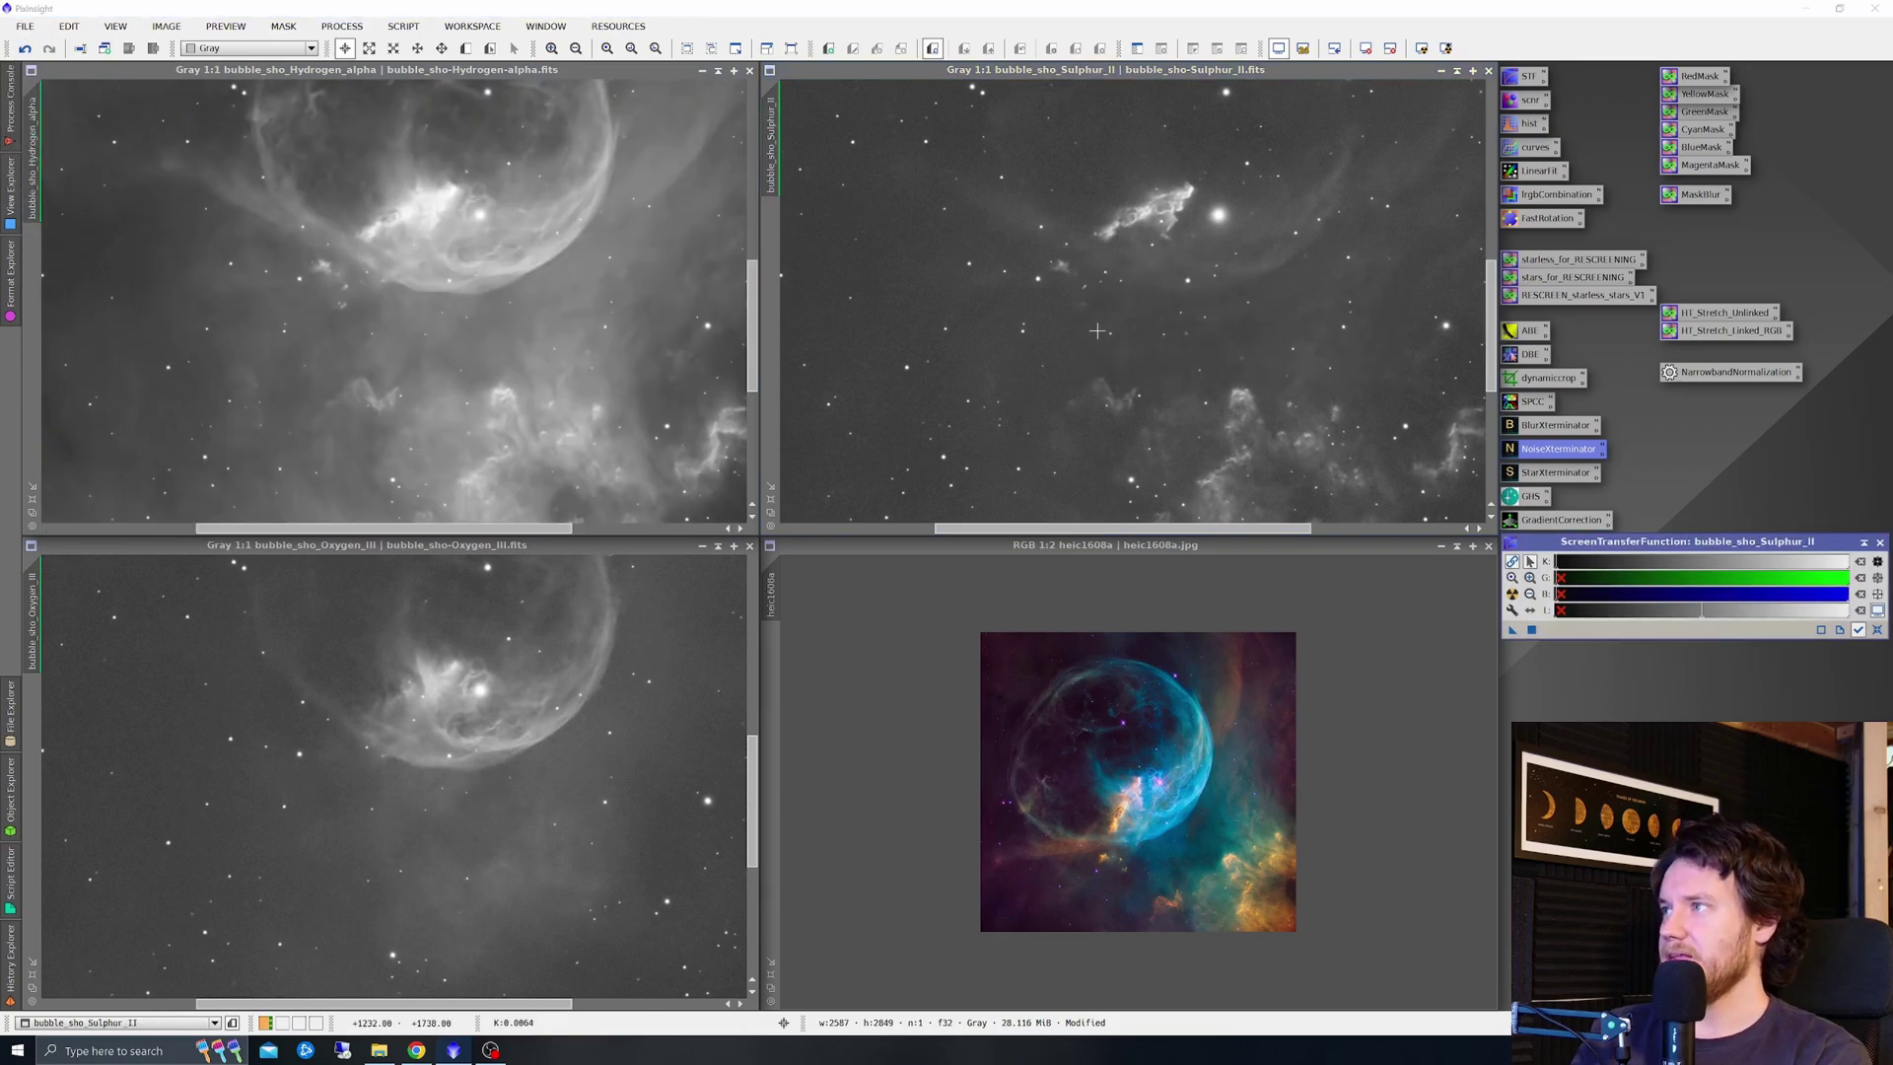
Reset the screen stretch and apply HT_Stretch_Unlinked to the Hydrogen-alpha, Sulphur_II and Oxygen_III images
left_click(425, 407)
left_click(1876, 630)
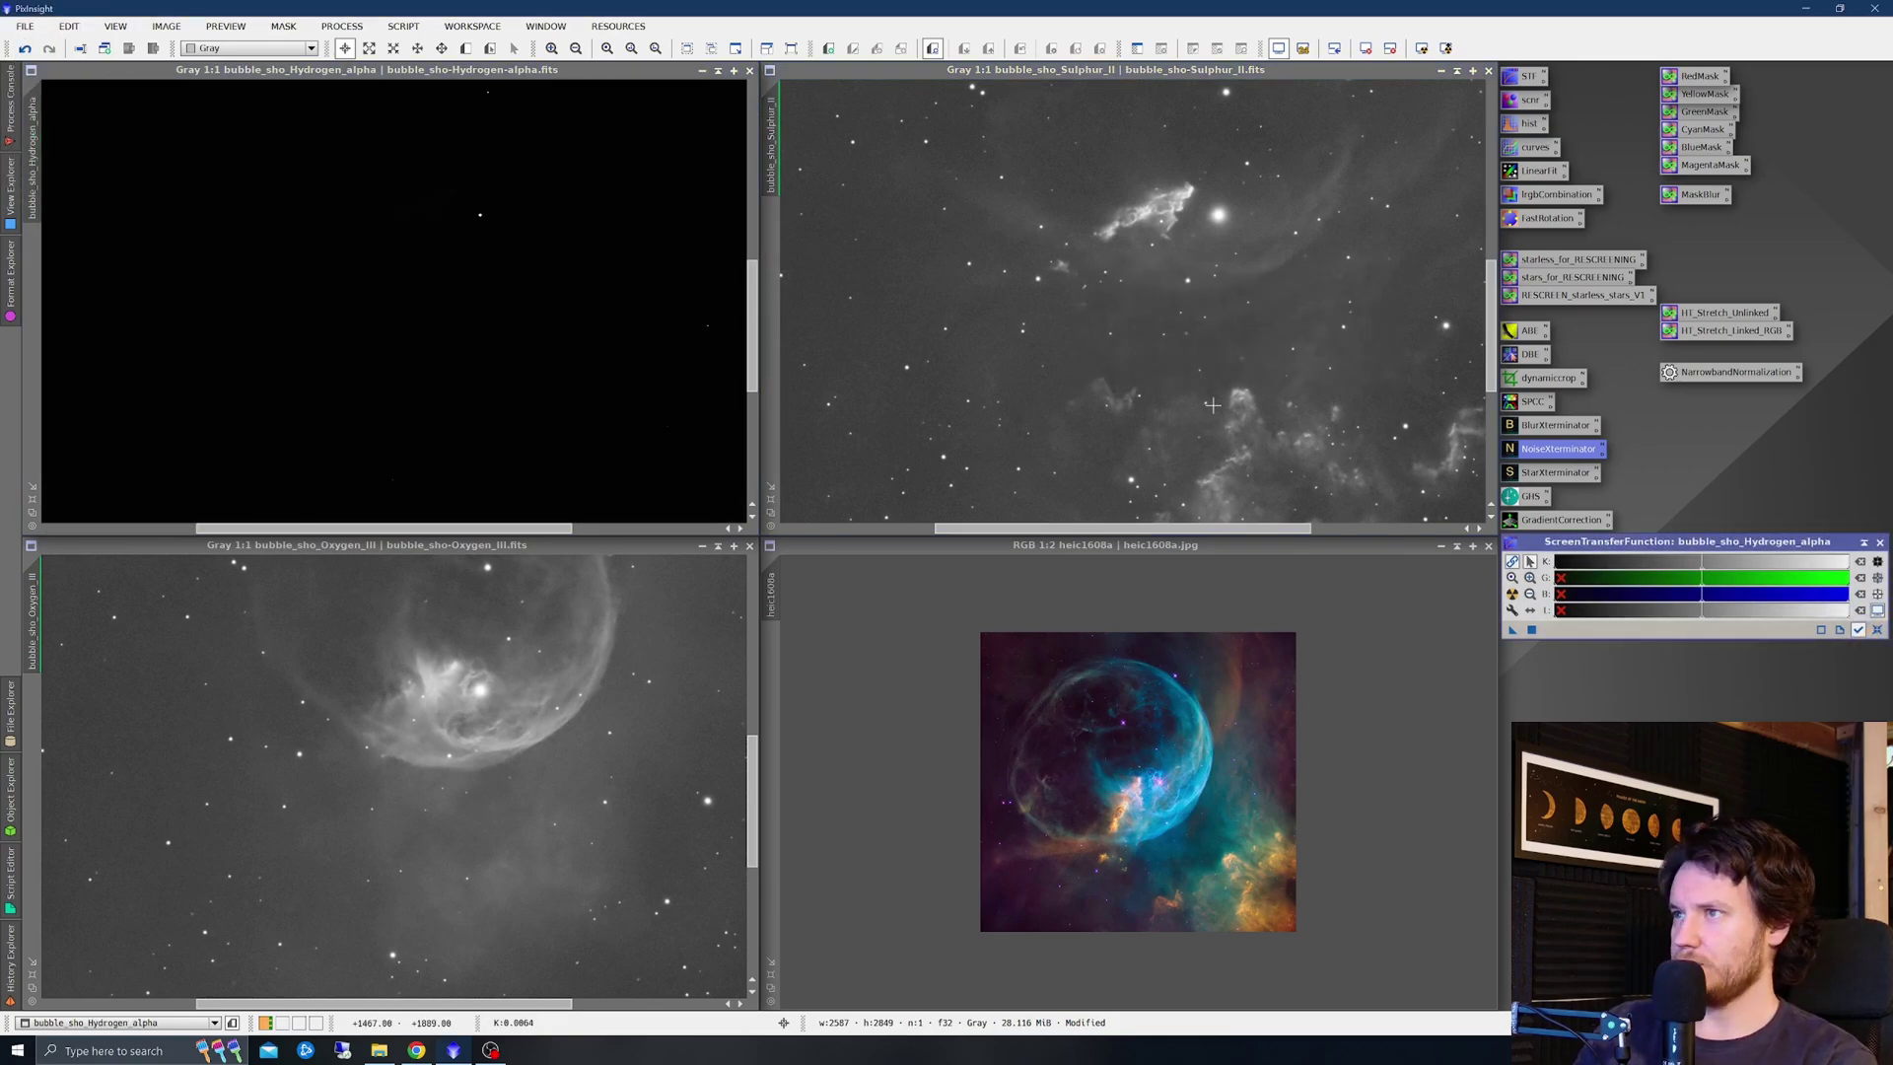
key("ctrl+Tab")
left_click(1876, 630)
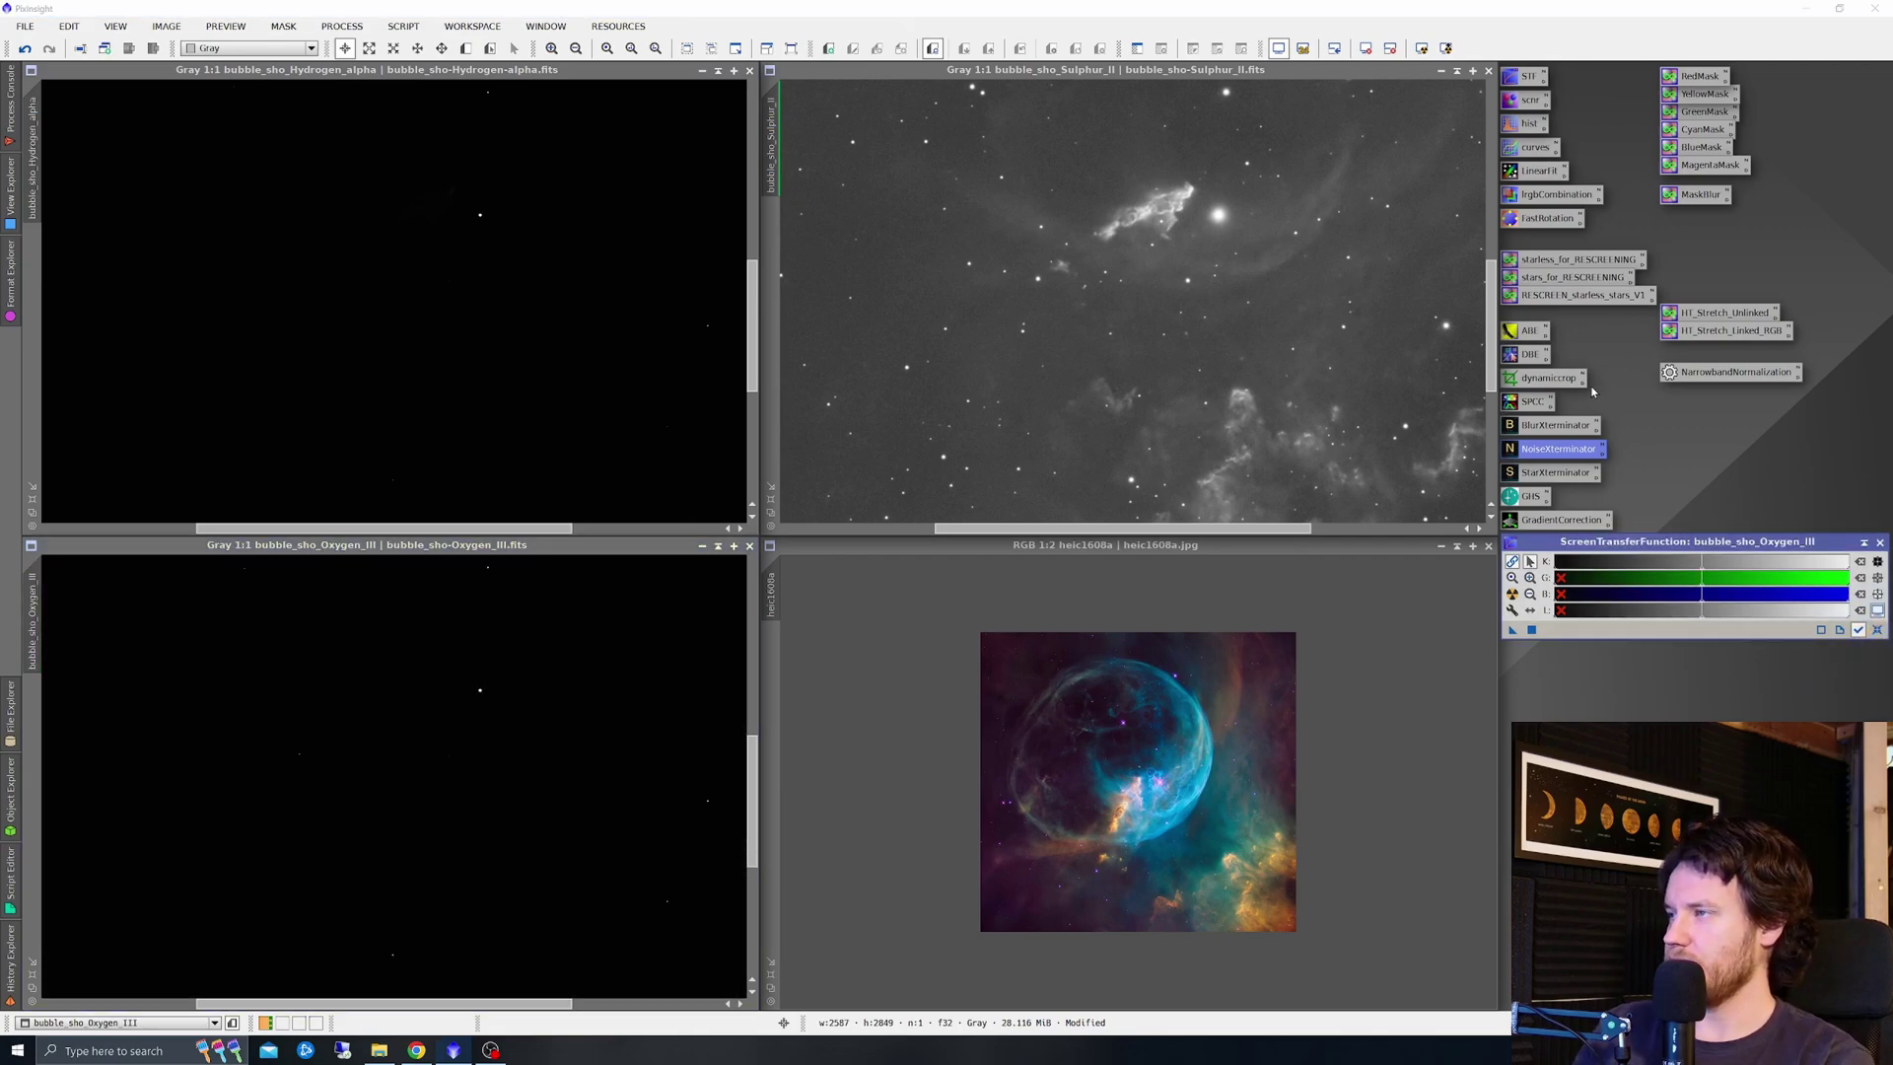
left_click_drag(1723, 315, 1105, 328)
left_click_drag(1722, 312, 473, 681)
left_click(1220, 270)
left_click(1876, 630)
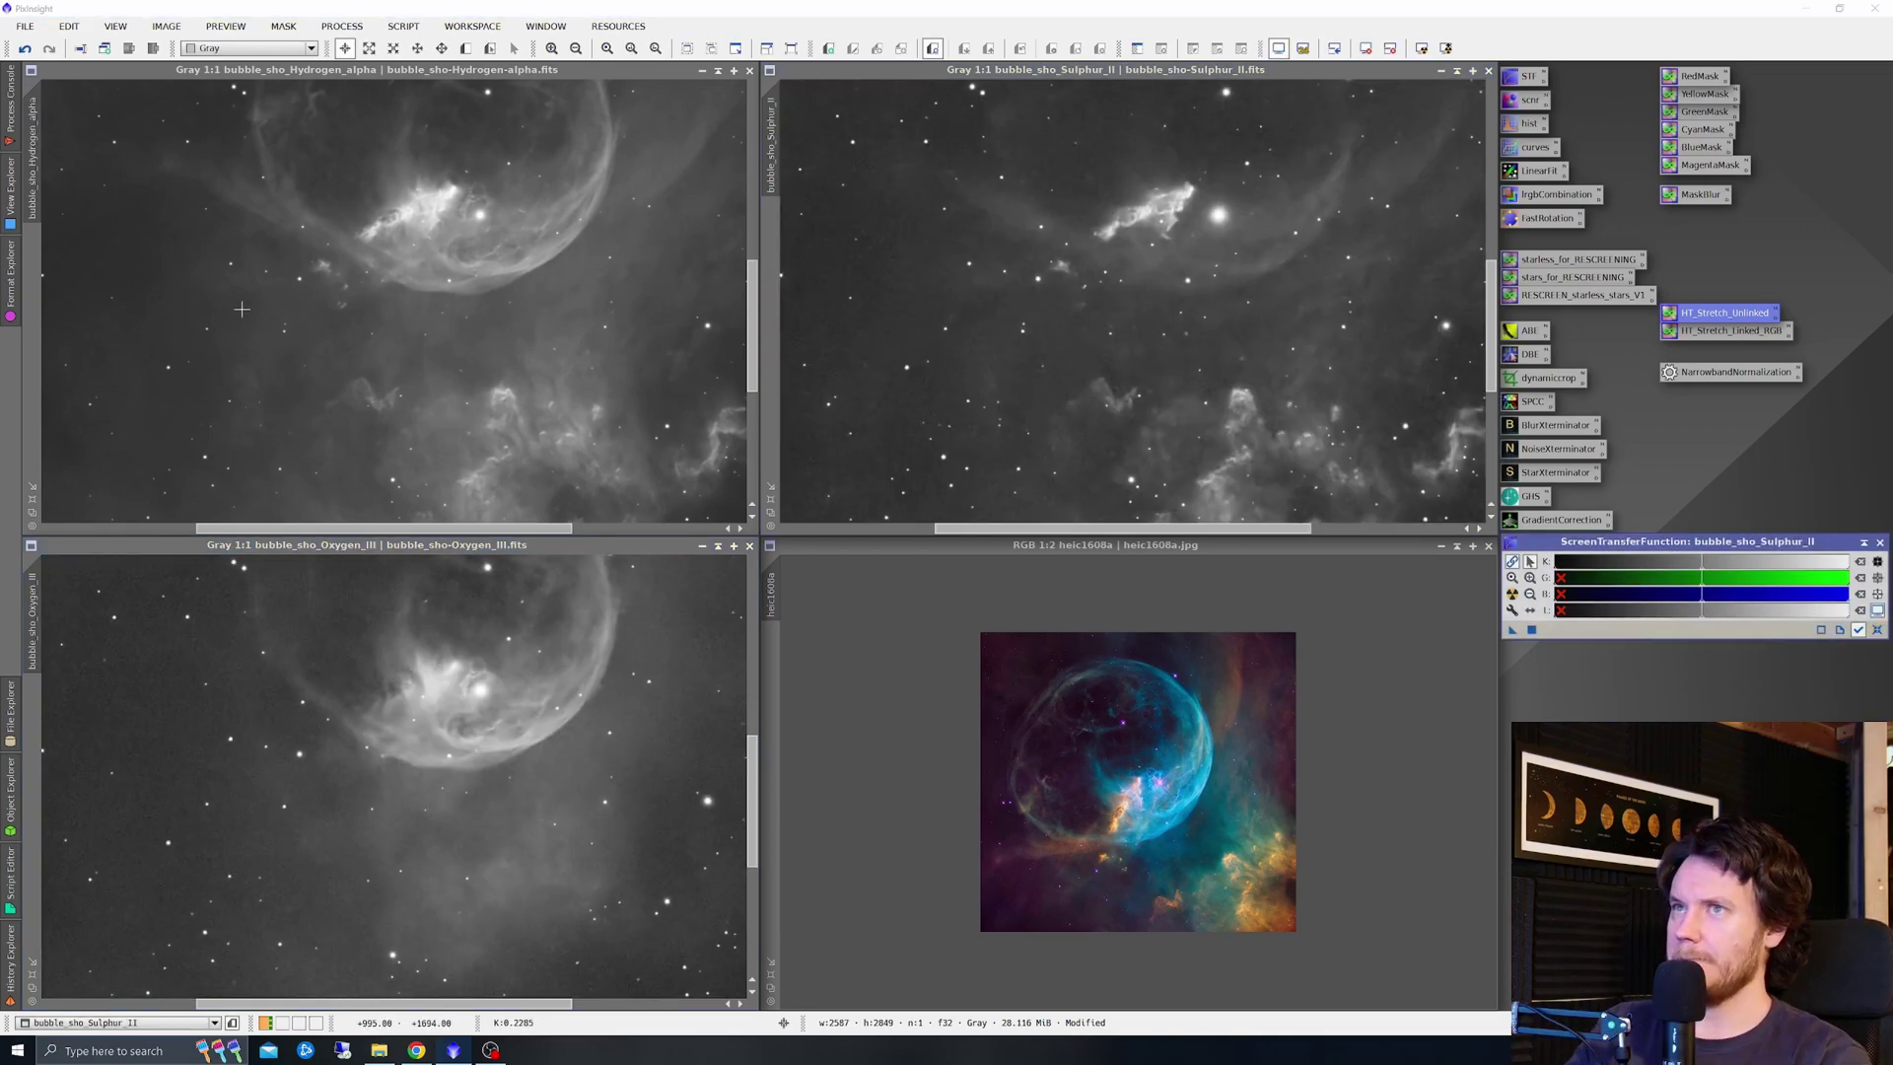
In LRGBCombination, disable luminance and set bubble_sho_Sulphur_II as the red channel
double_click(1527, 193)
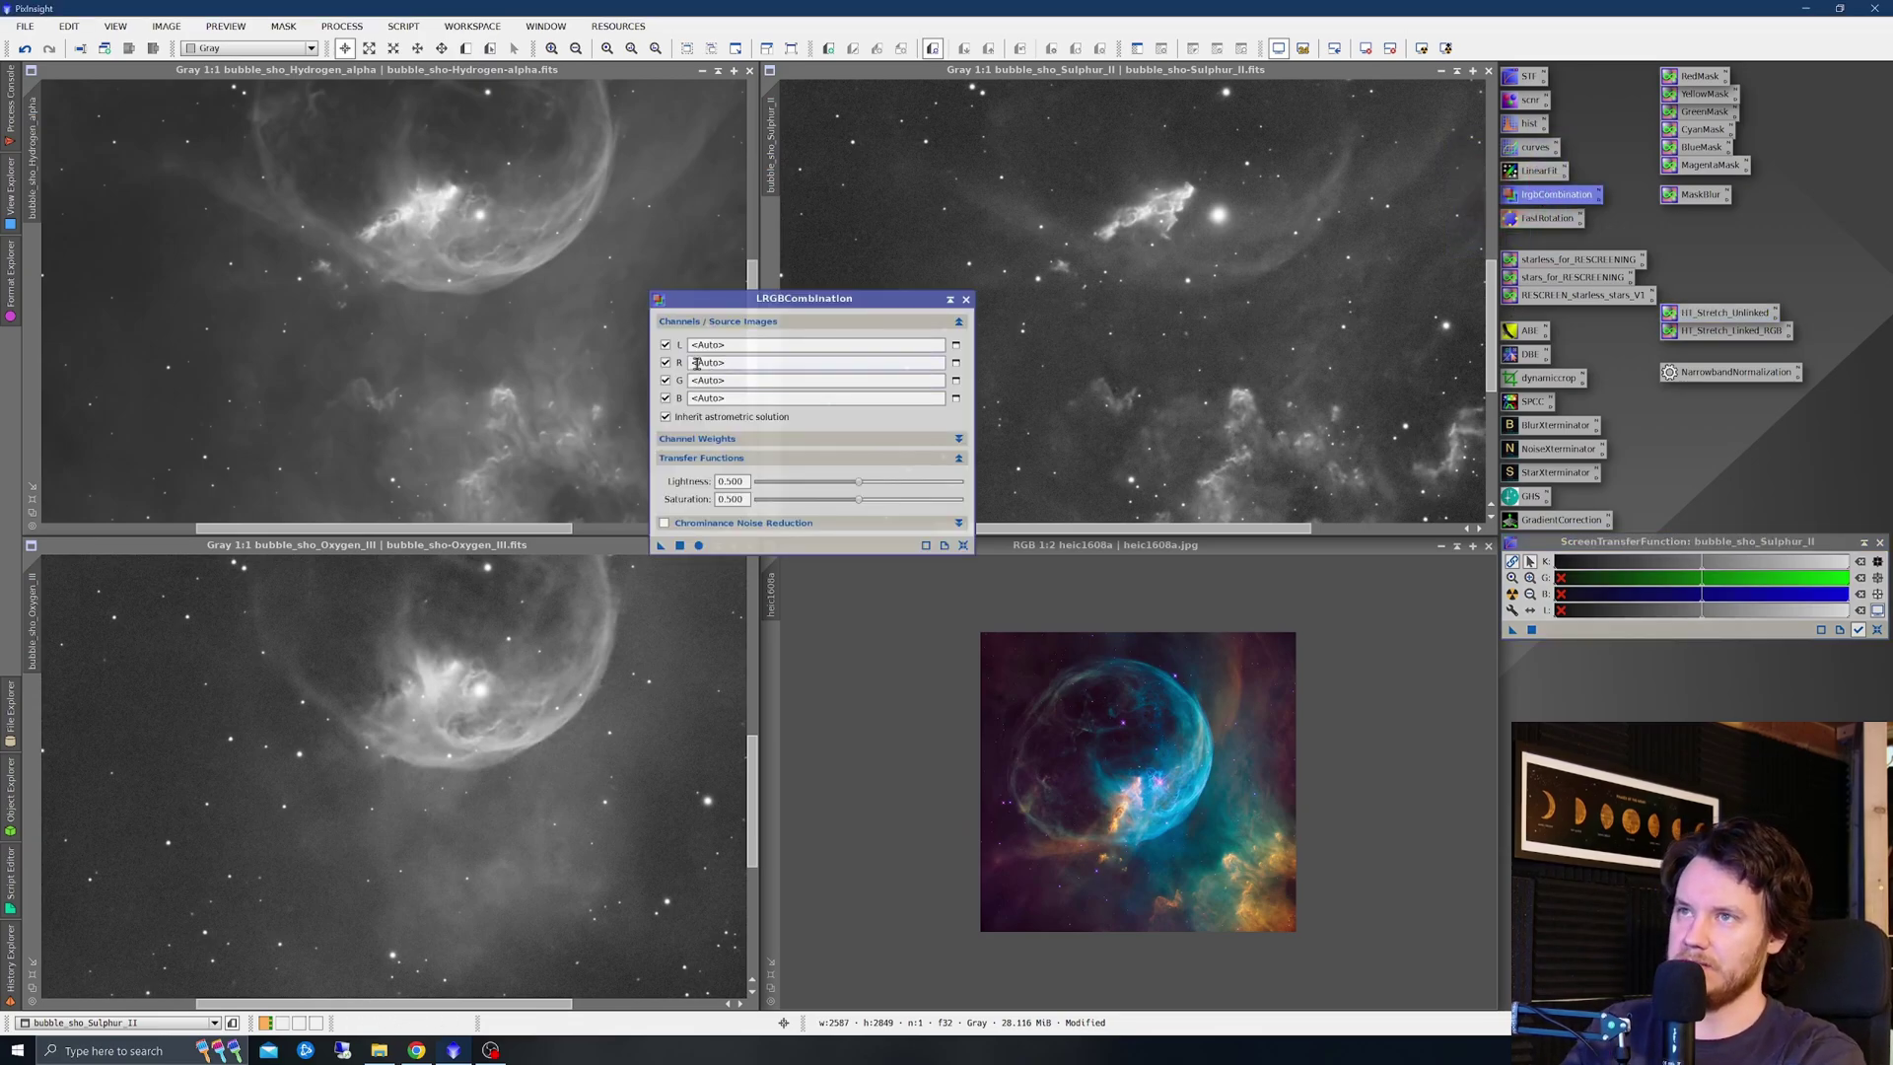
left_click(665, 344)
left_click(955, 363)
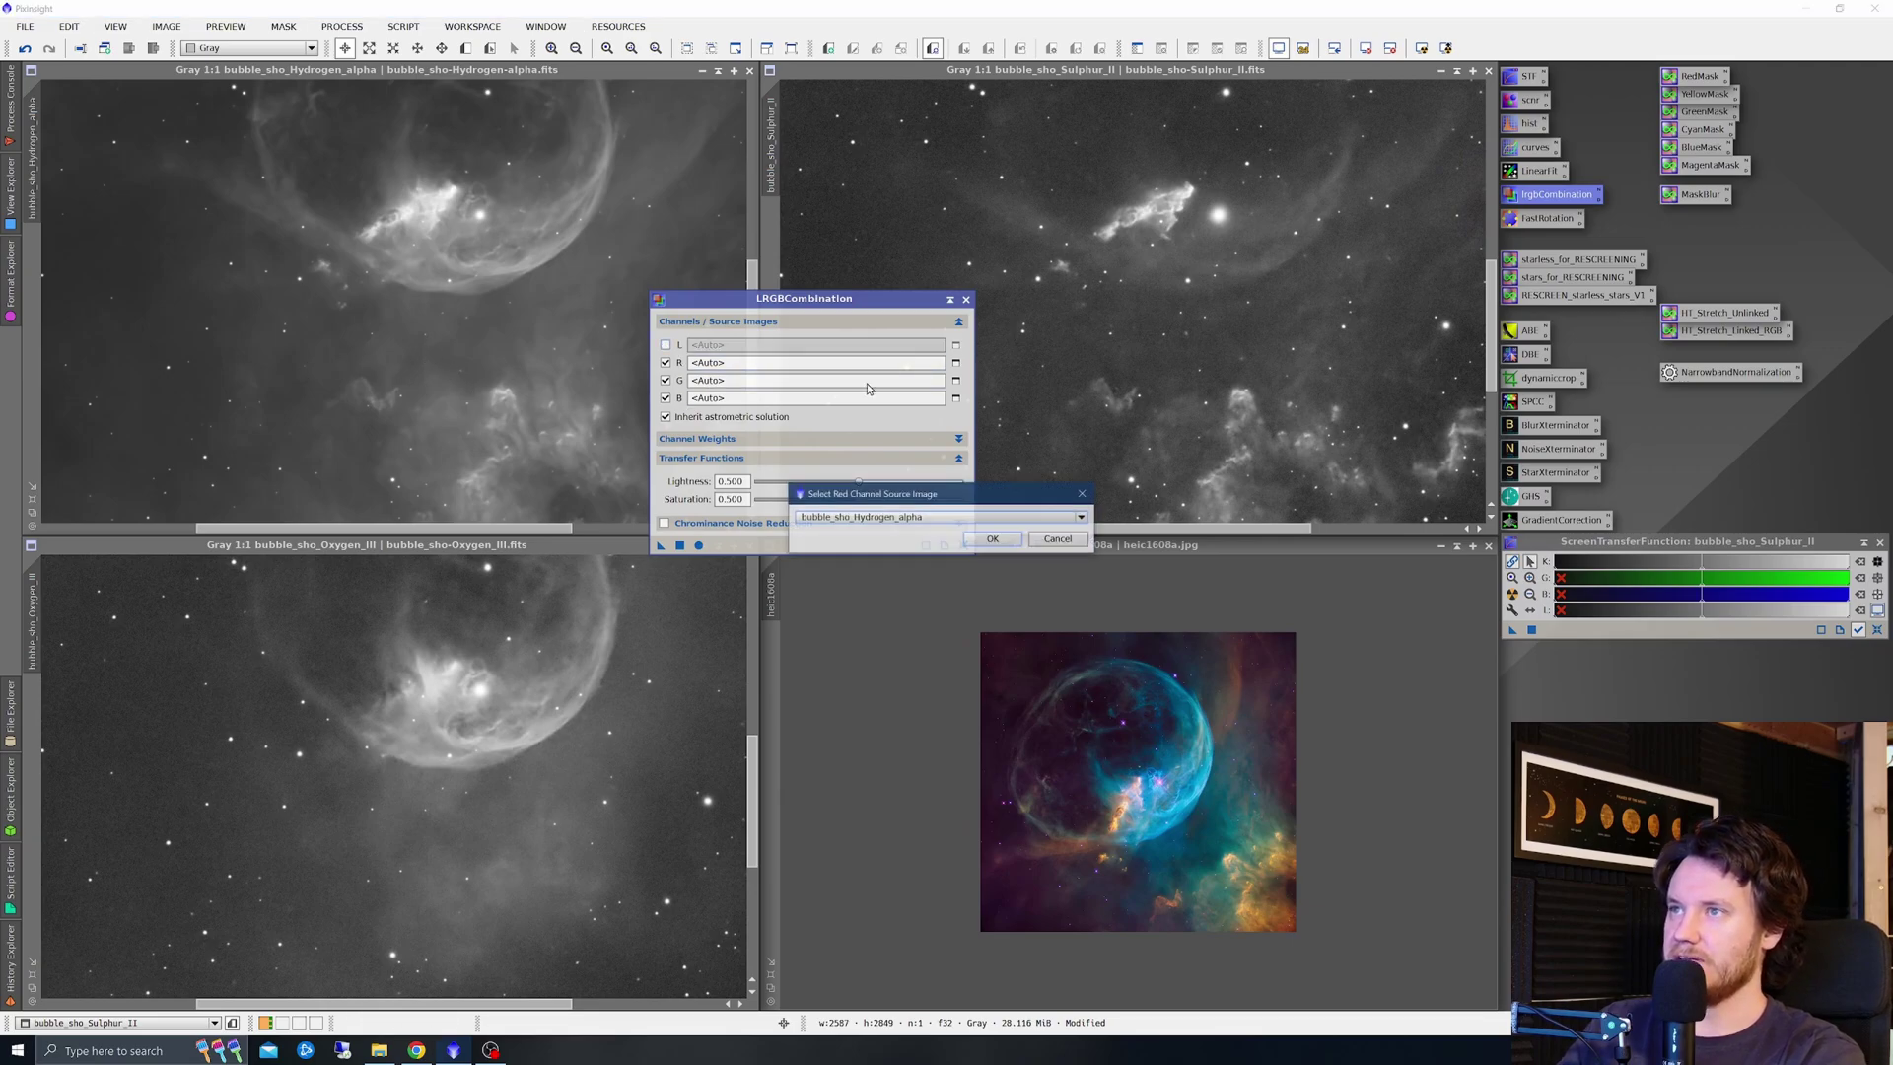
left_click(908, 517)
left_click(868, 555)
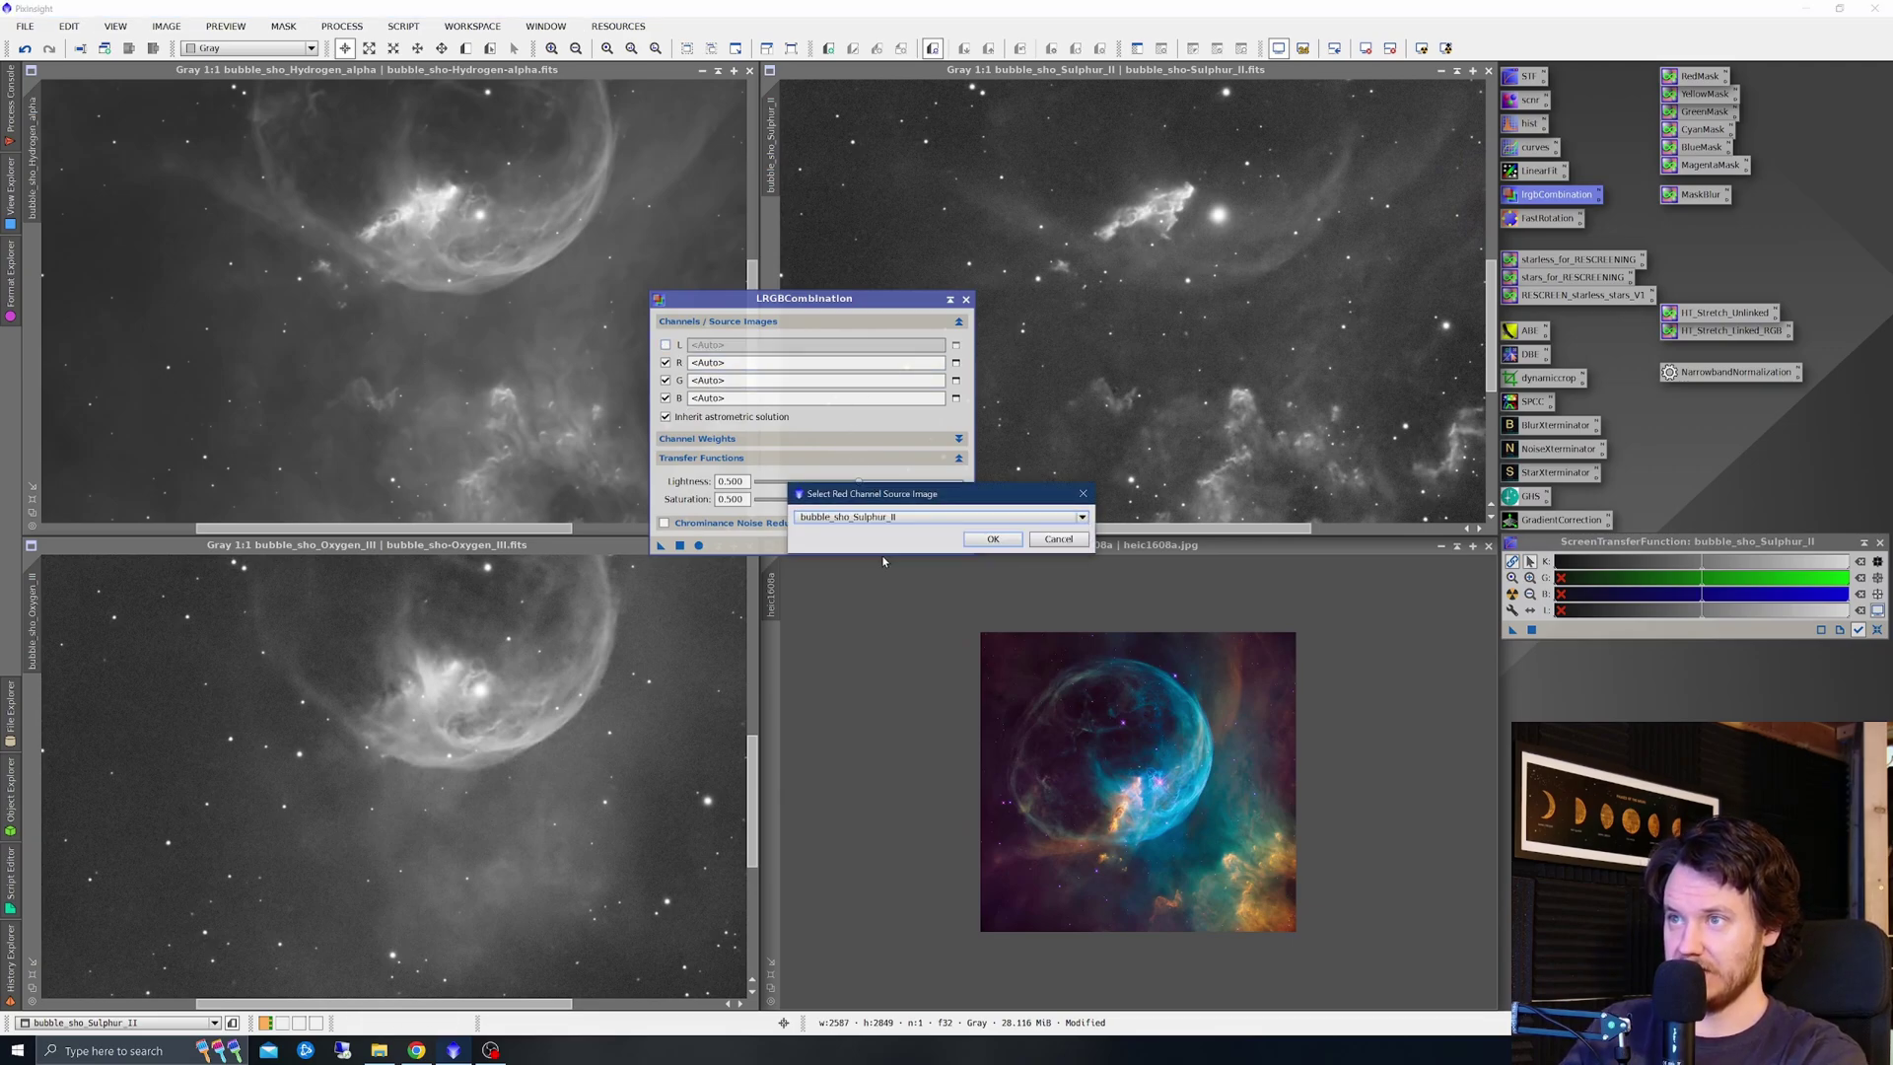
left_click(992, 538)
Set Hydrogen_alpha as green and Oxygen_III as blue, then apply to create Image08
left_click(955, 380)
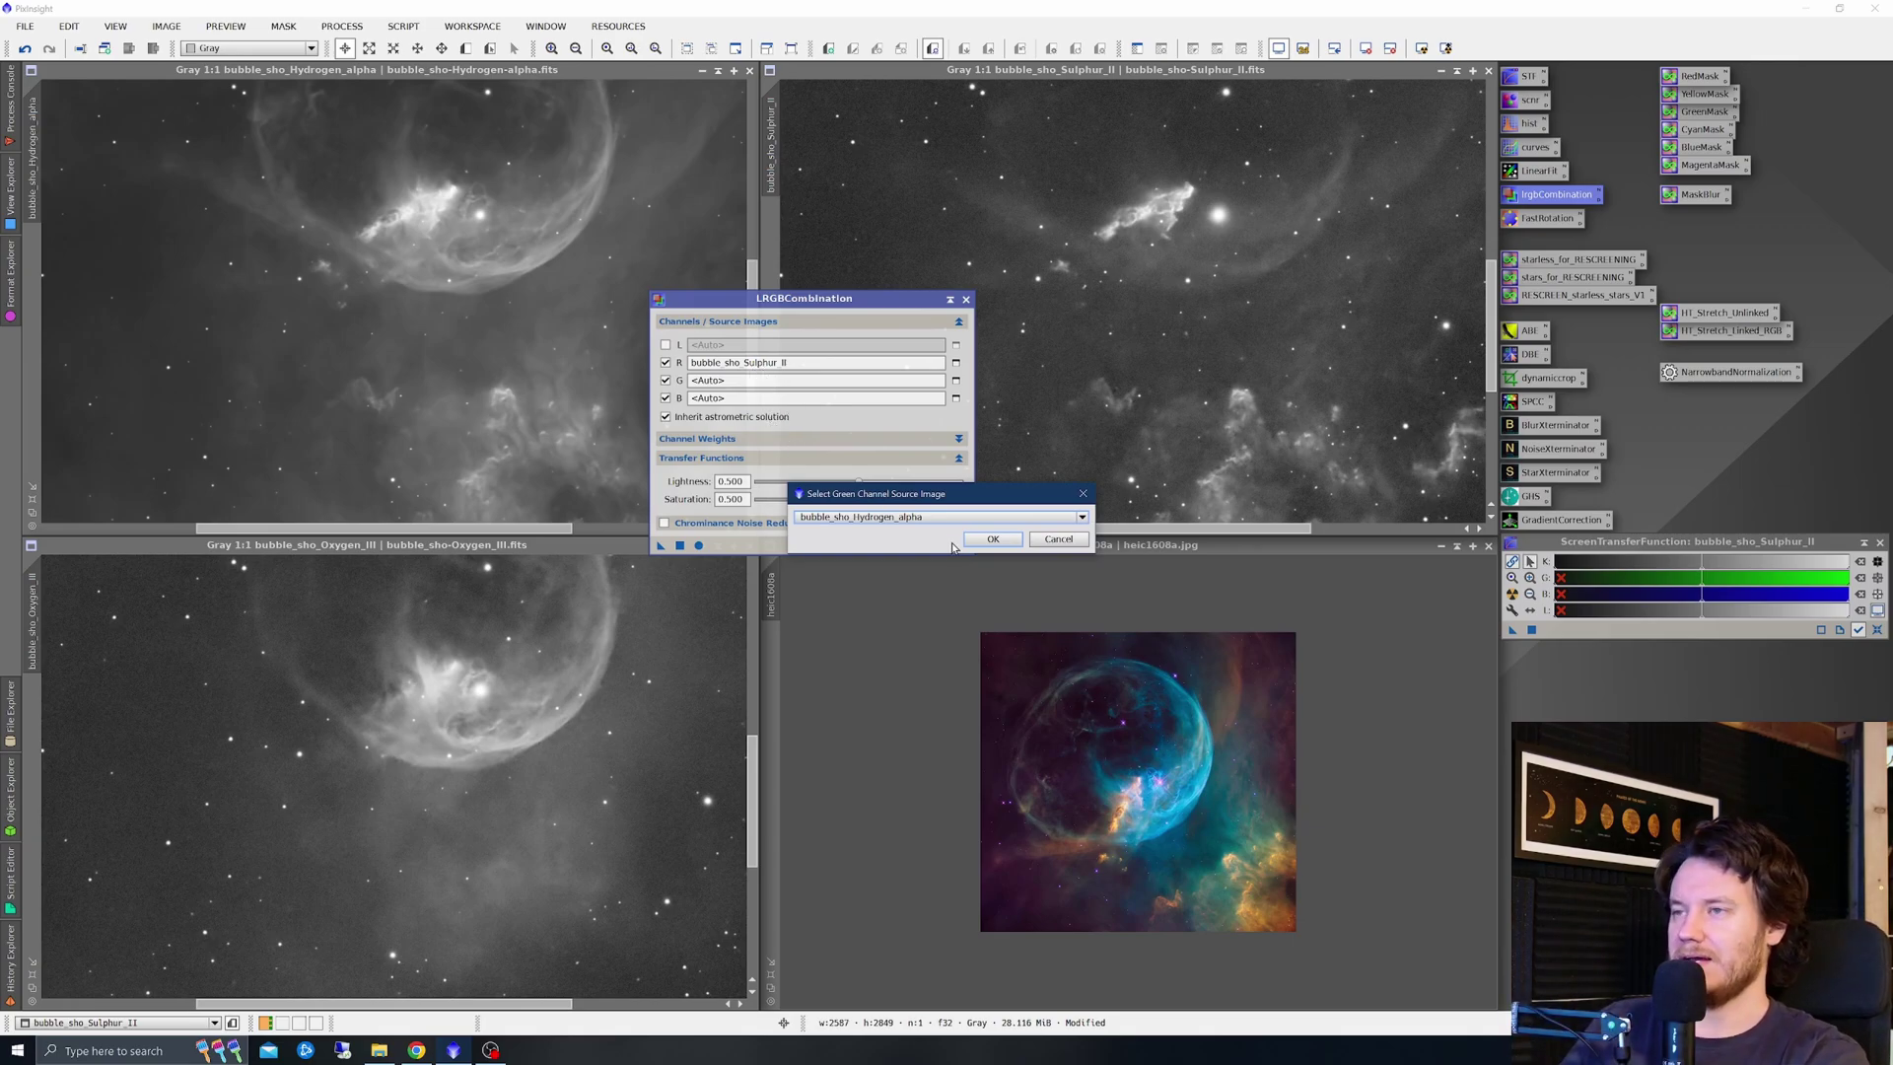
left_click(931, 518)
left_click(895, 531)
left_click(986, 538)
left_click(955, 397)
left_click(936, 516)
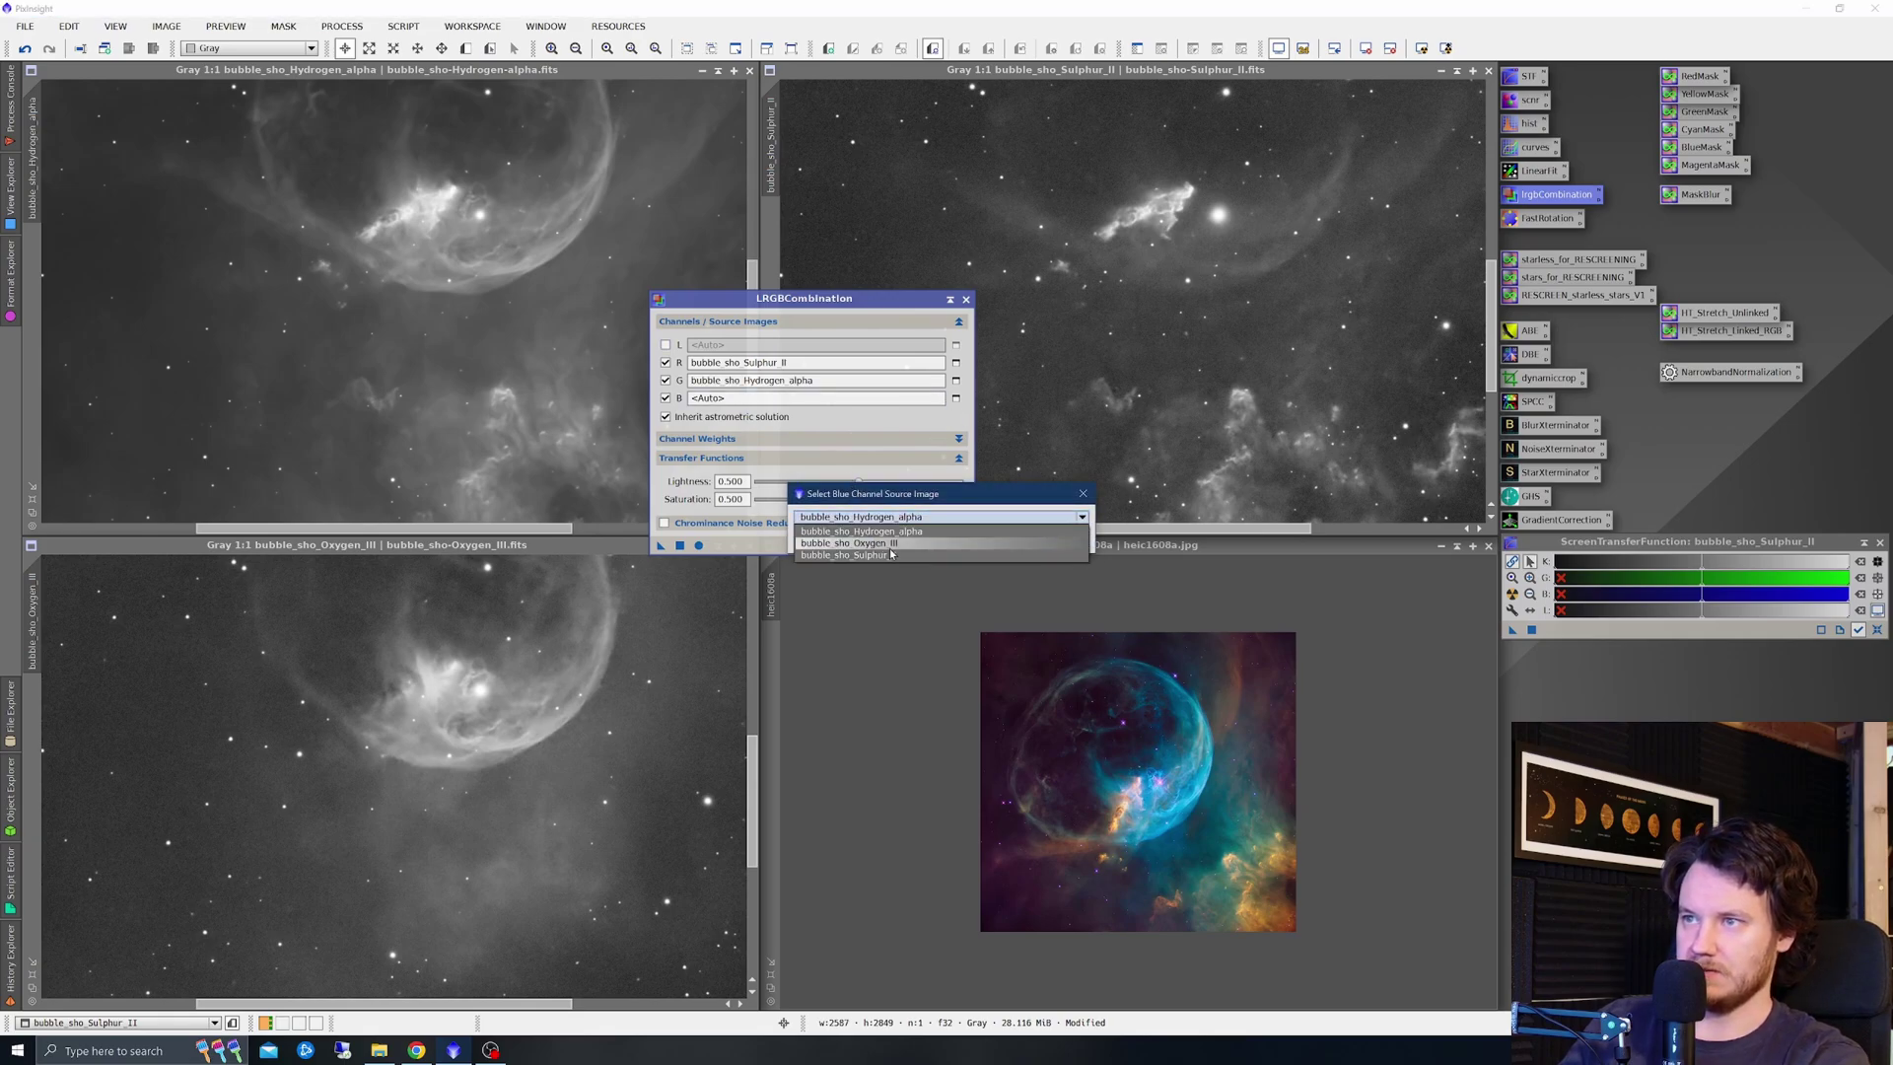
left_click(892, 543)
left_click(986, 538)
left_click(698, 545)
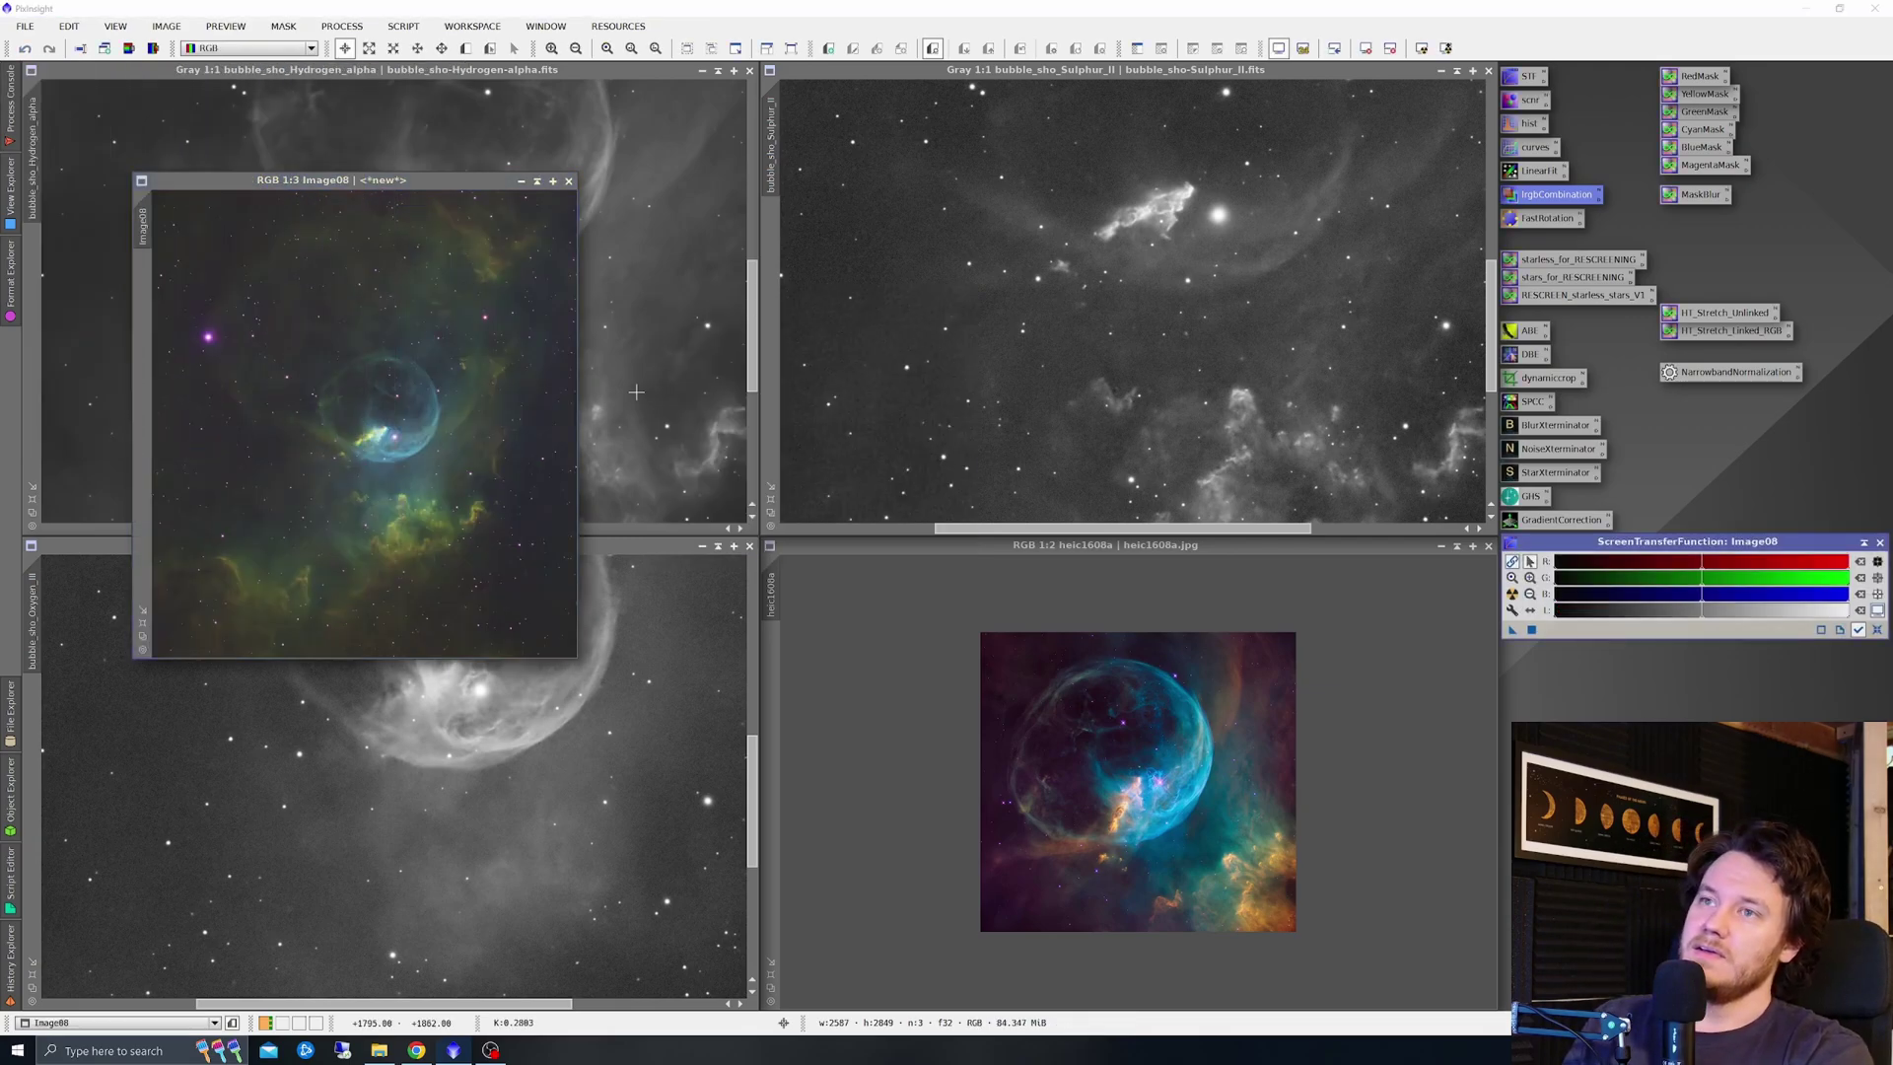
Close LRGBCombination and minimise the Oxygen_III, Hydrogen_alpha and Sulphur_II images to icons aside
left_click(966, 299)
left_click_drag(434, 180, 476, 243)
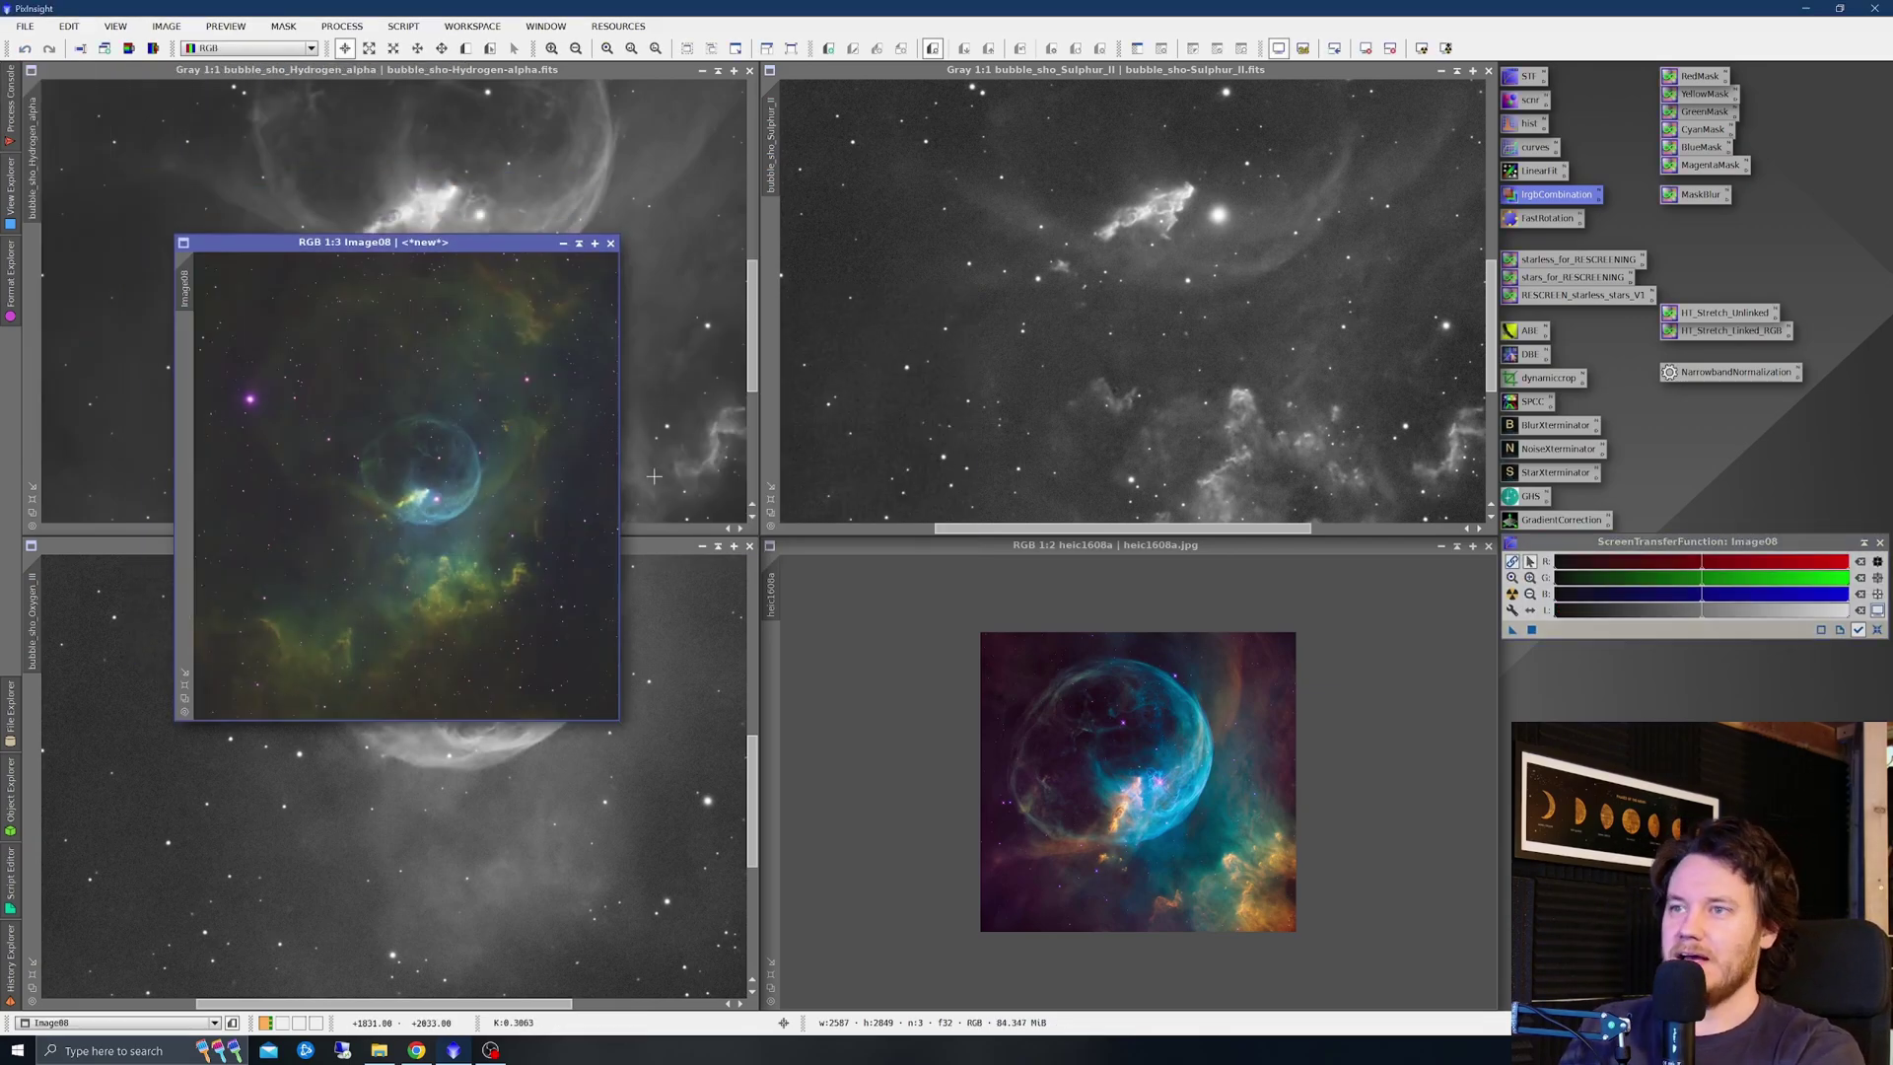
left_click(702, 545)
left_click(702, 69)
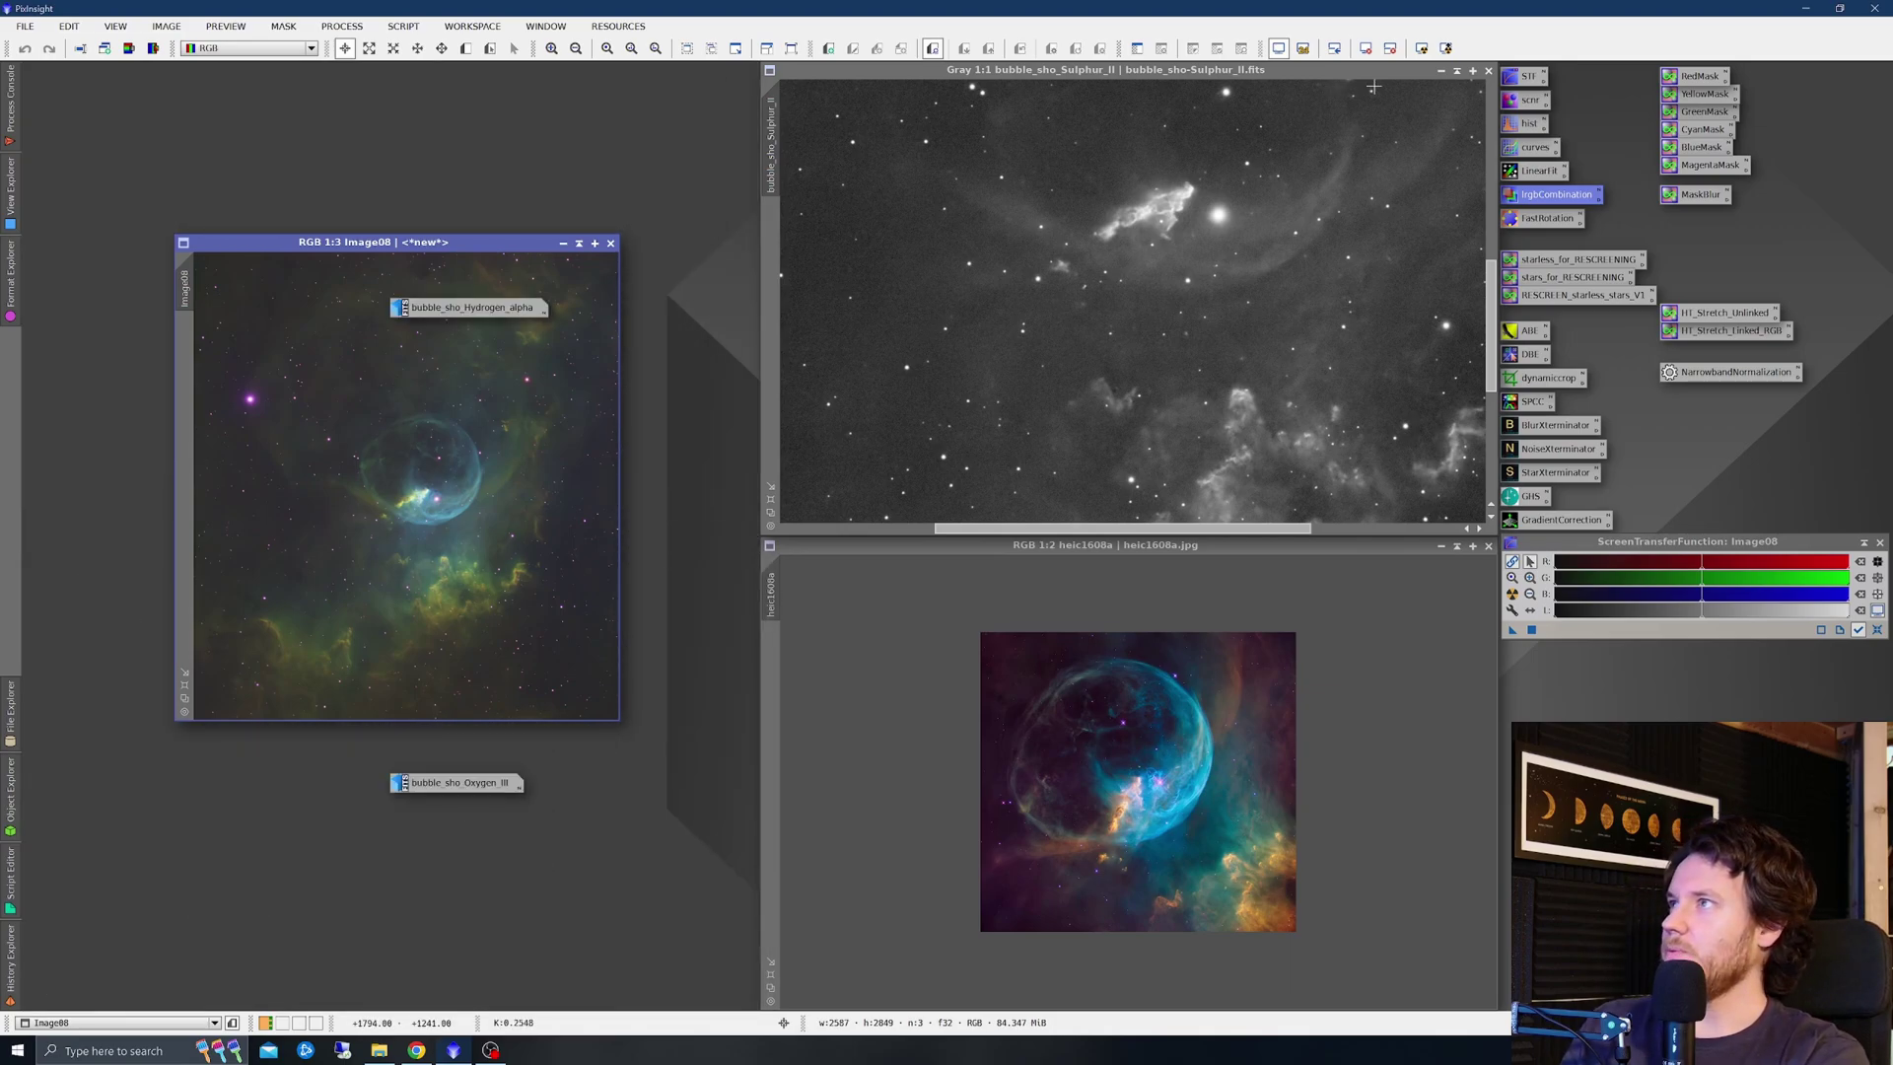
left_click(1441, 70)
left_click_drag(1175, 320, 1666, 719)
left_click_drag(512, 315, 1577, 755)
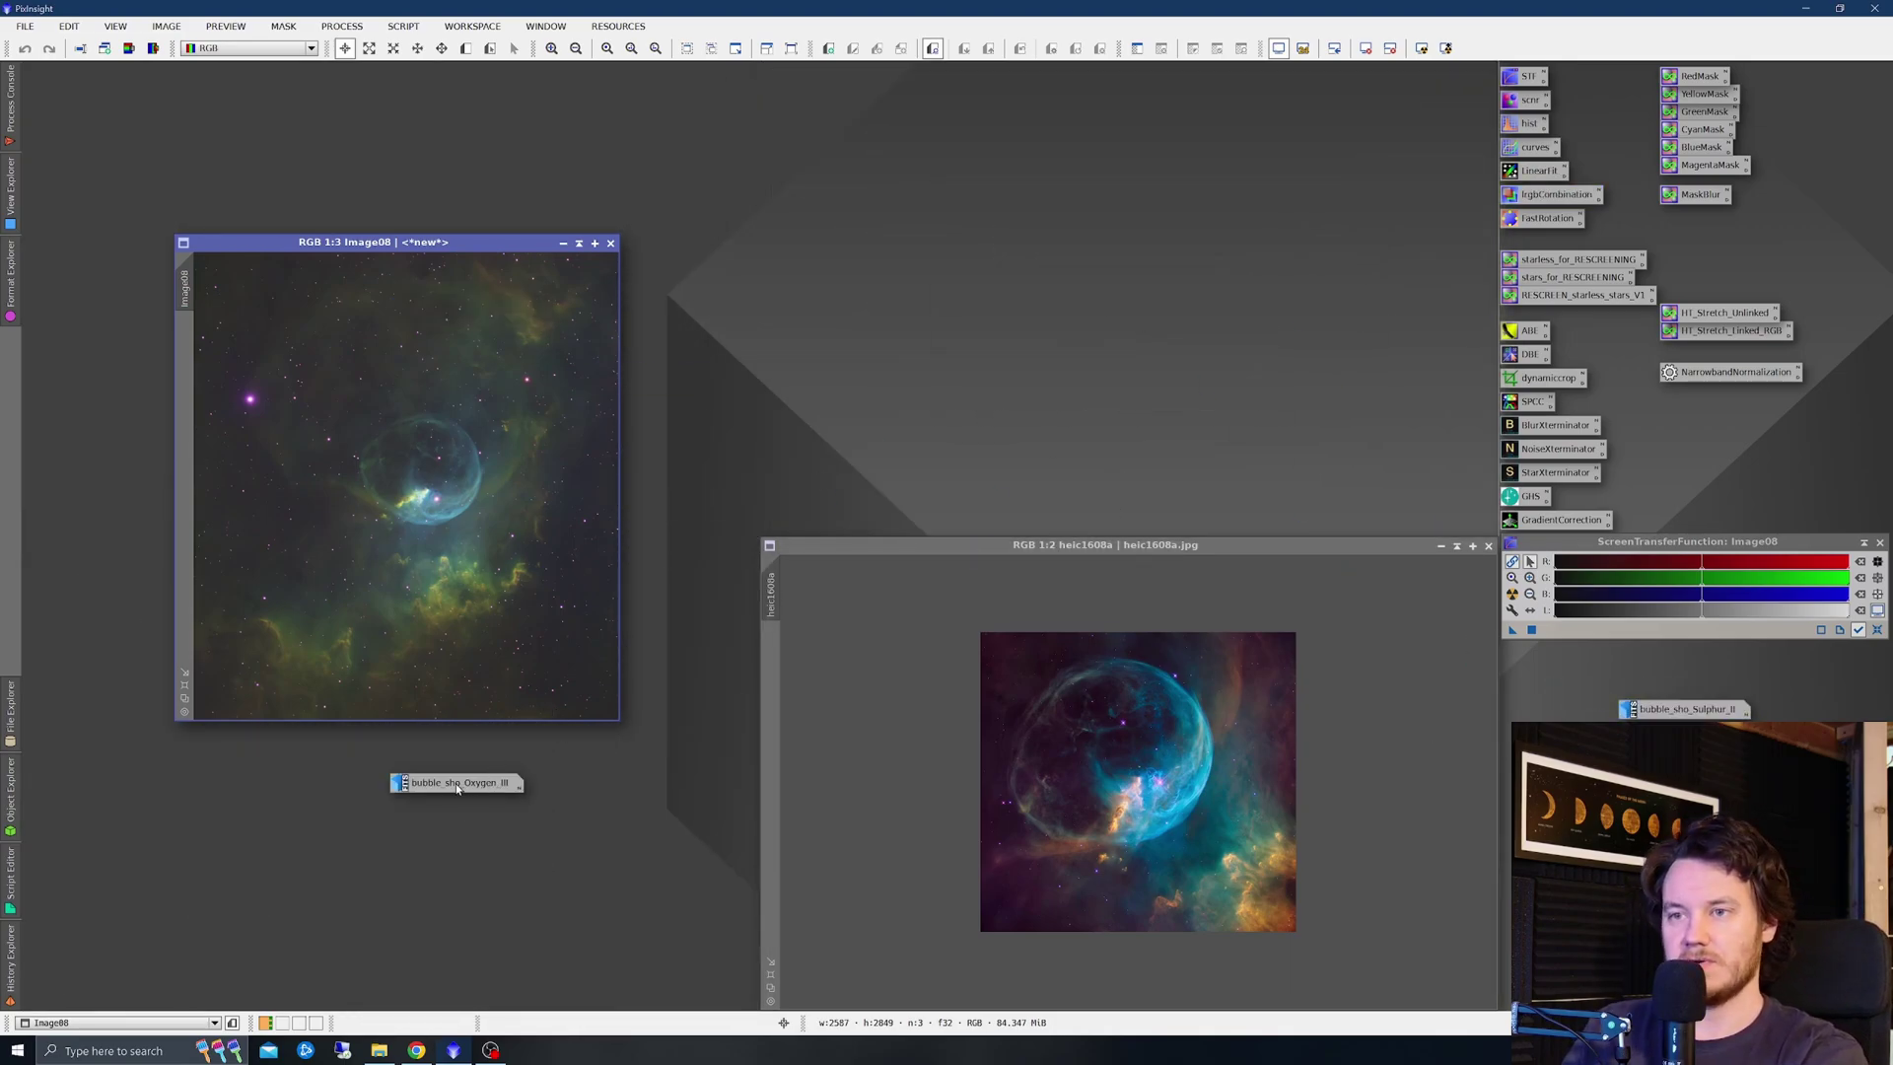
left_click_drag(459, 784, 424, 296)
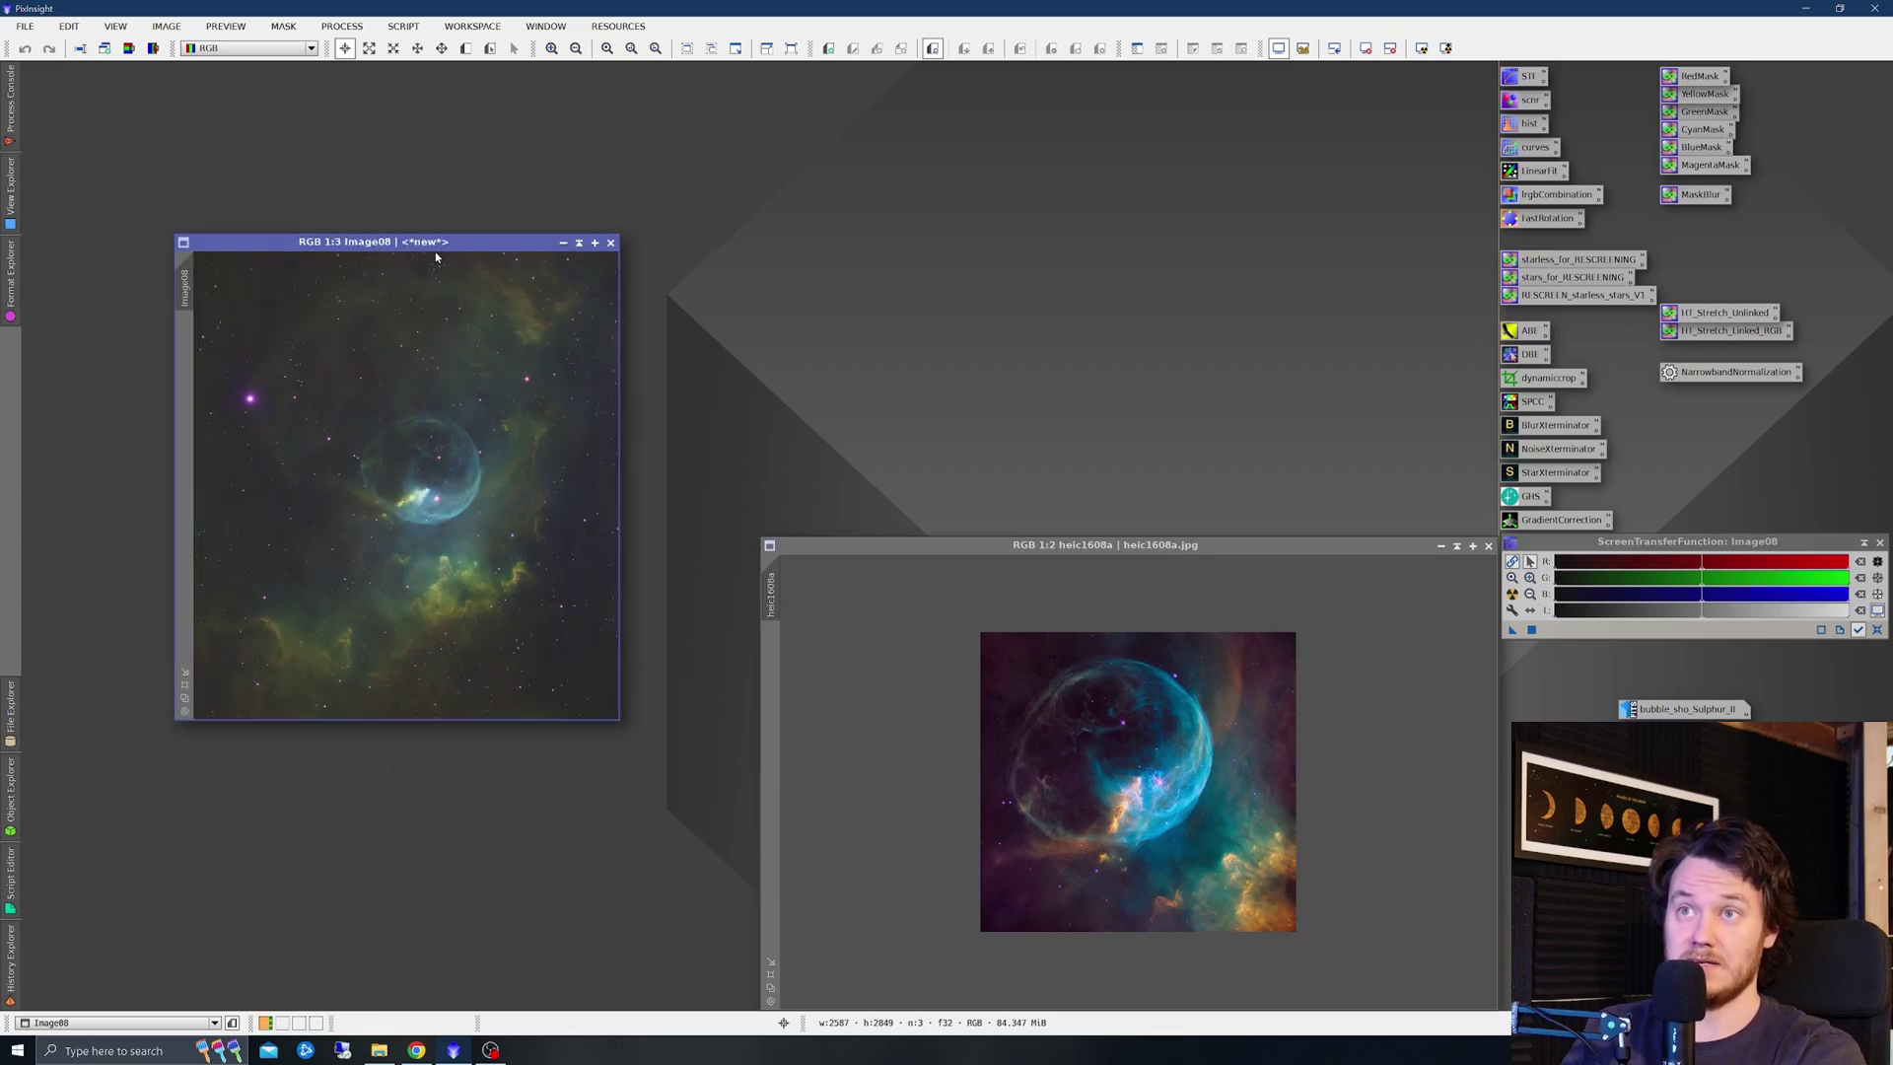
Tile Image08 beside the heic1608a Hubble reference and zoom it to fit
left_click(545, 26)
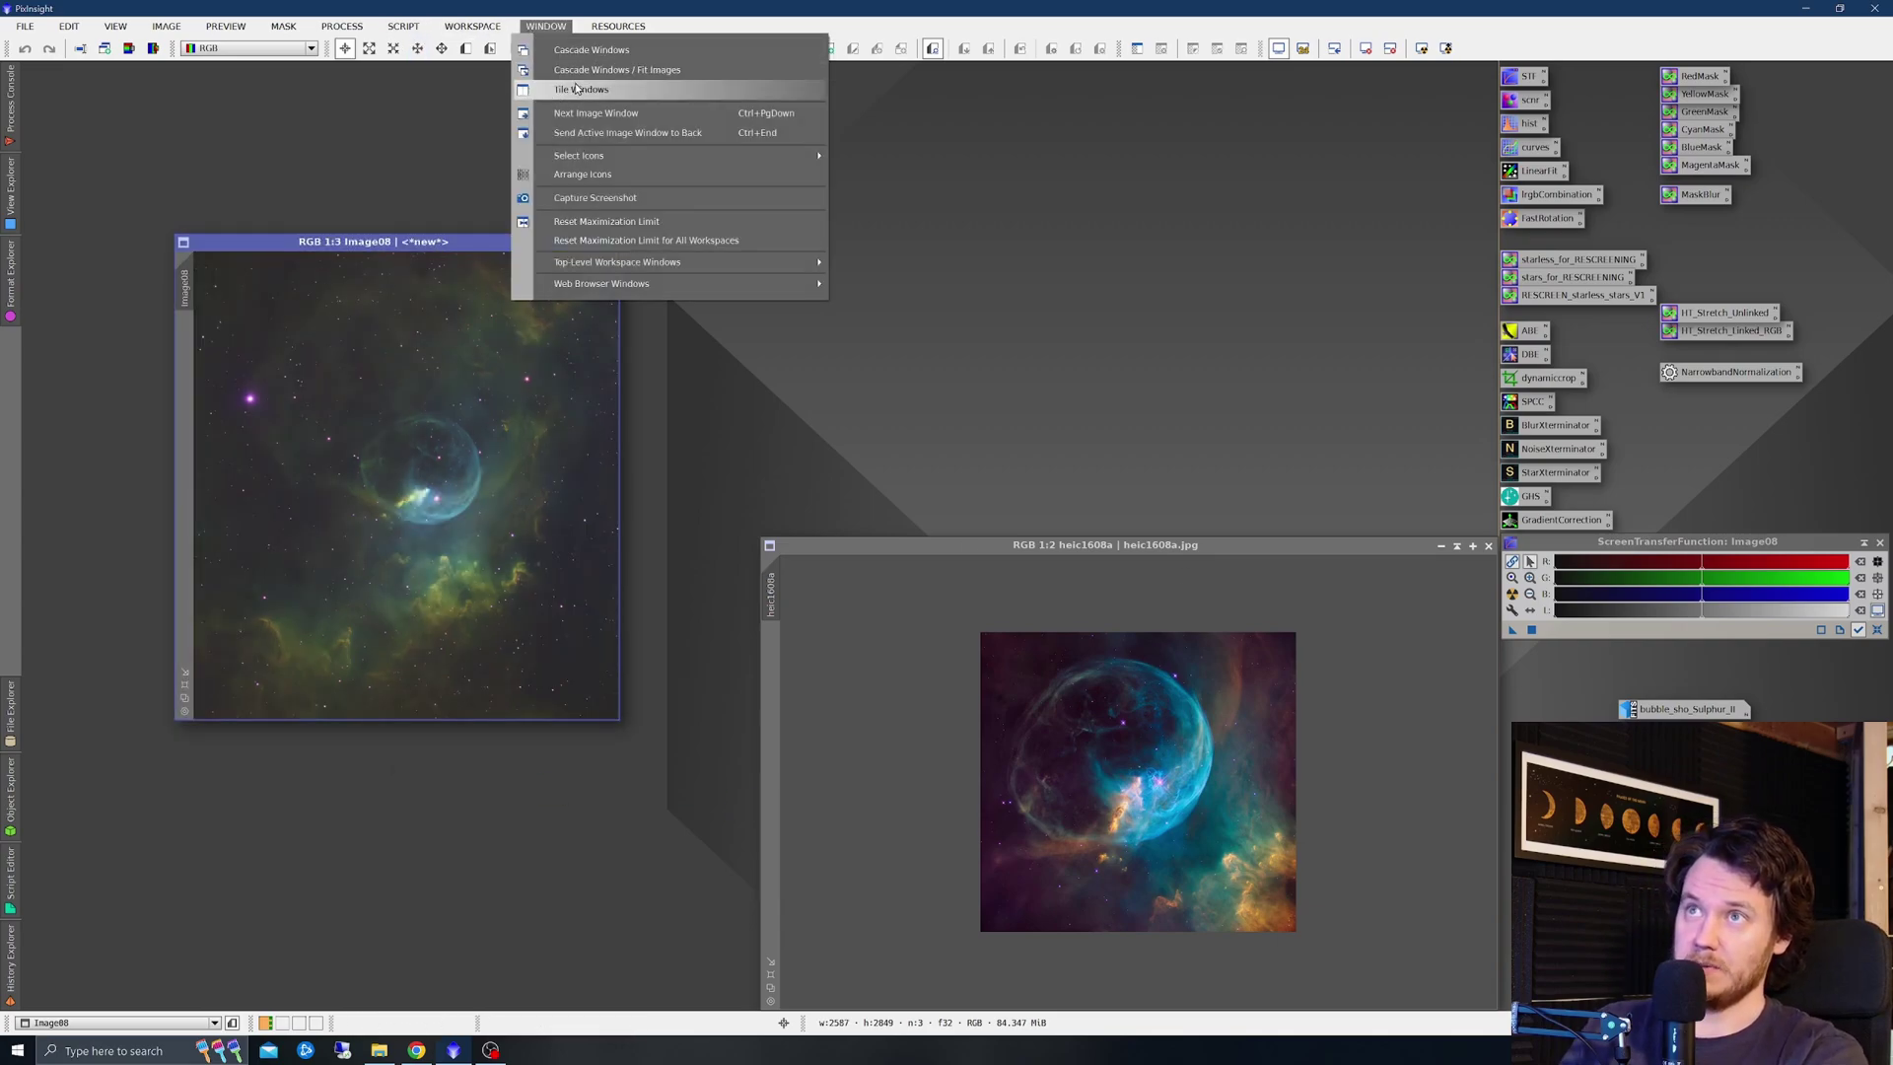
left_click(582, 96)
scroll(1144, 520, "up", 1)
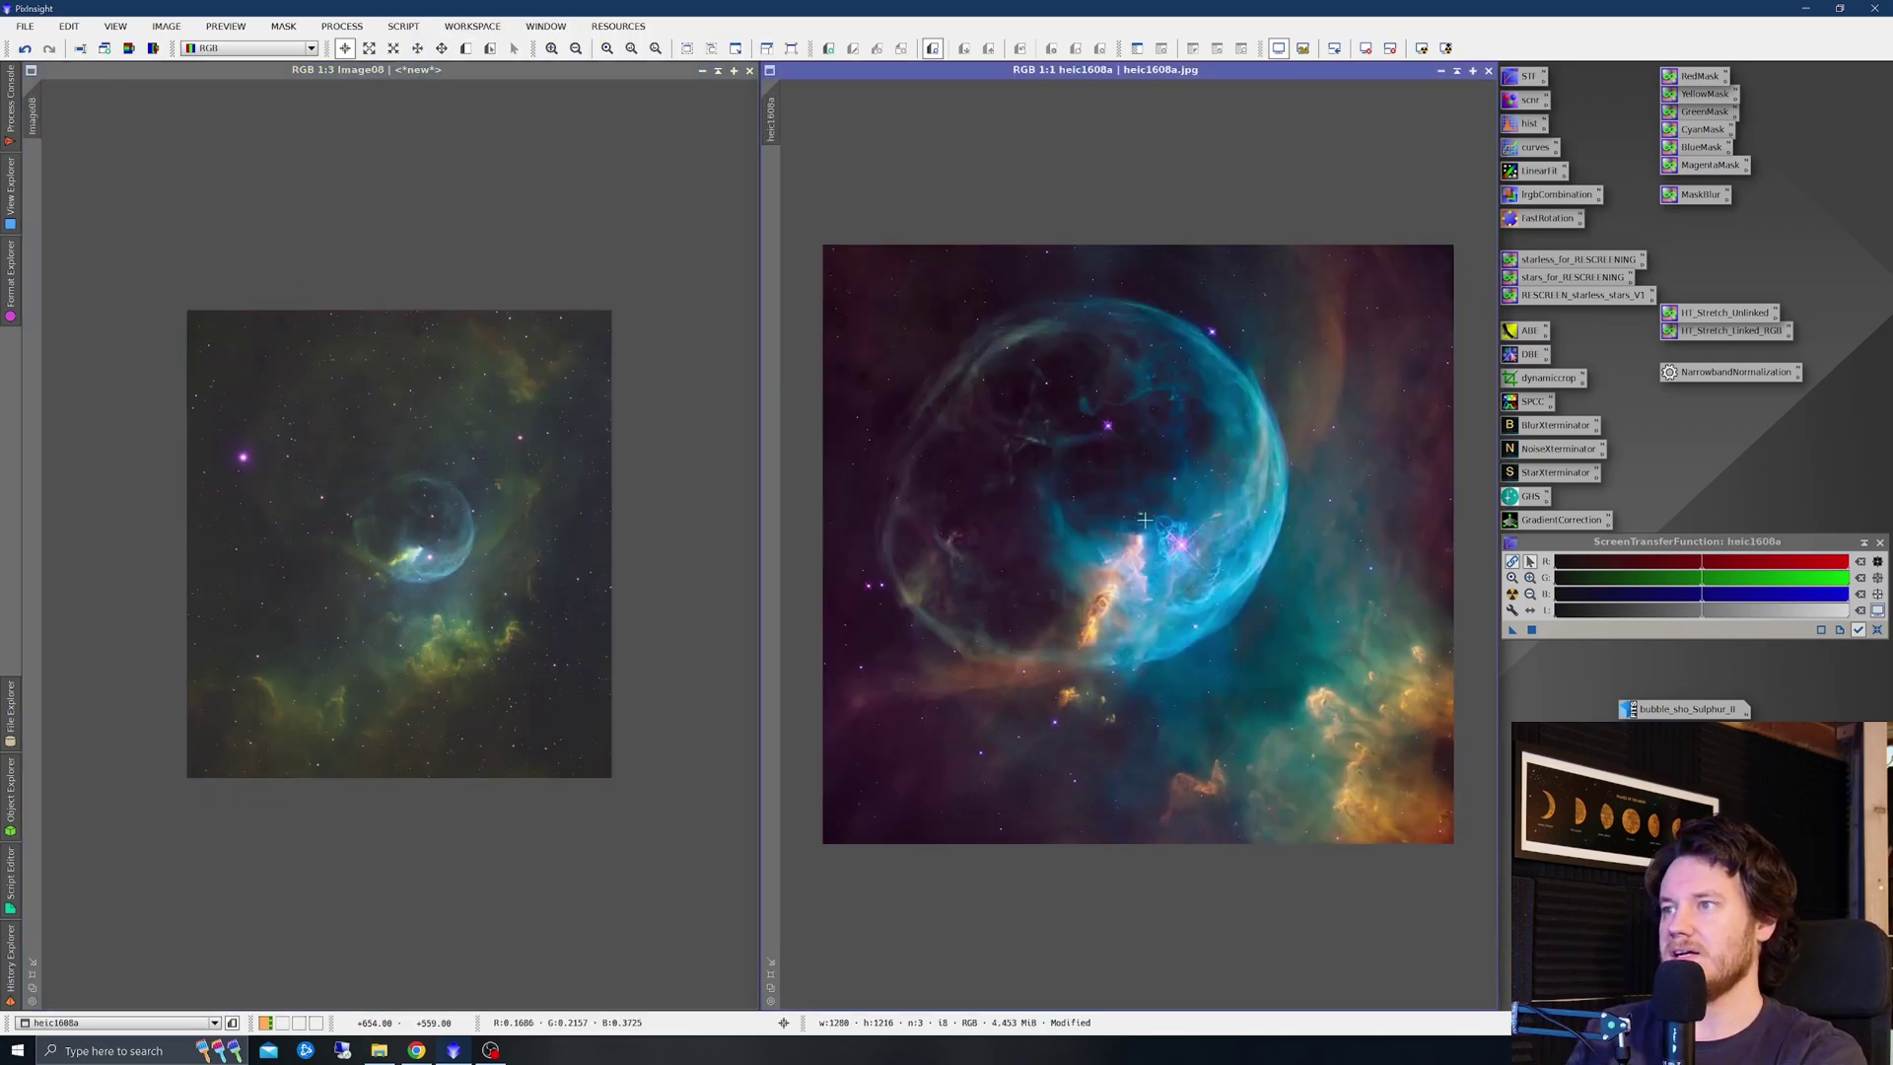
scroll(445, 530, "up", 1)
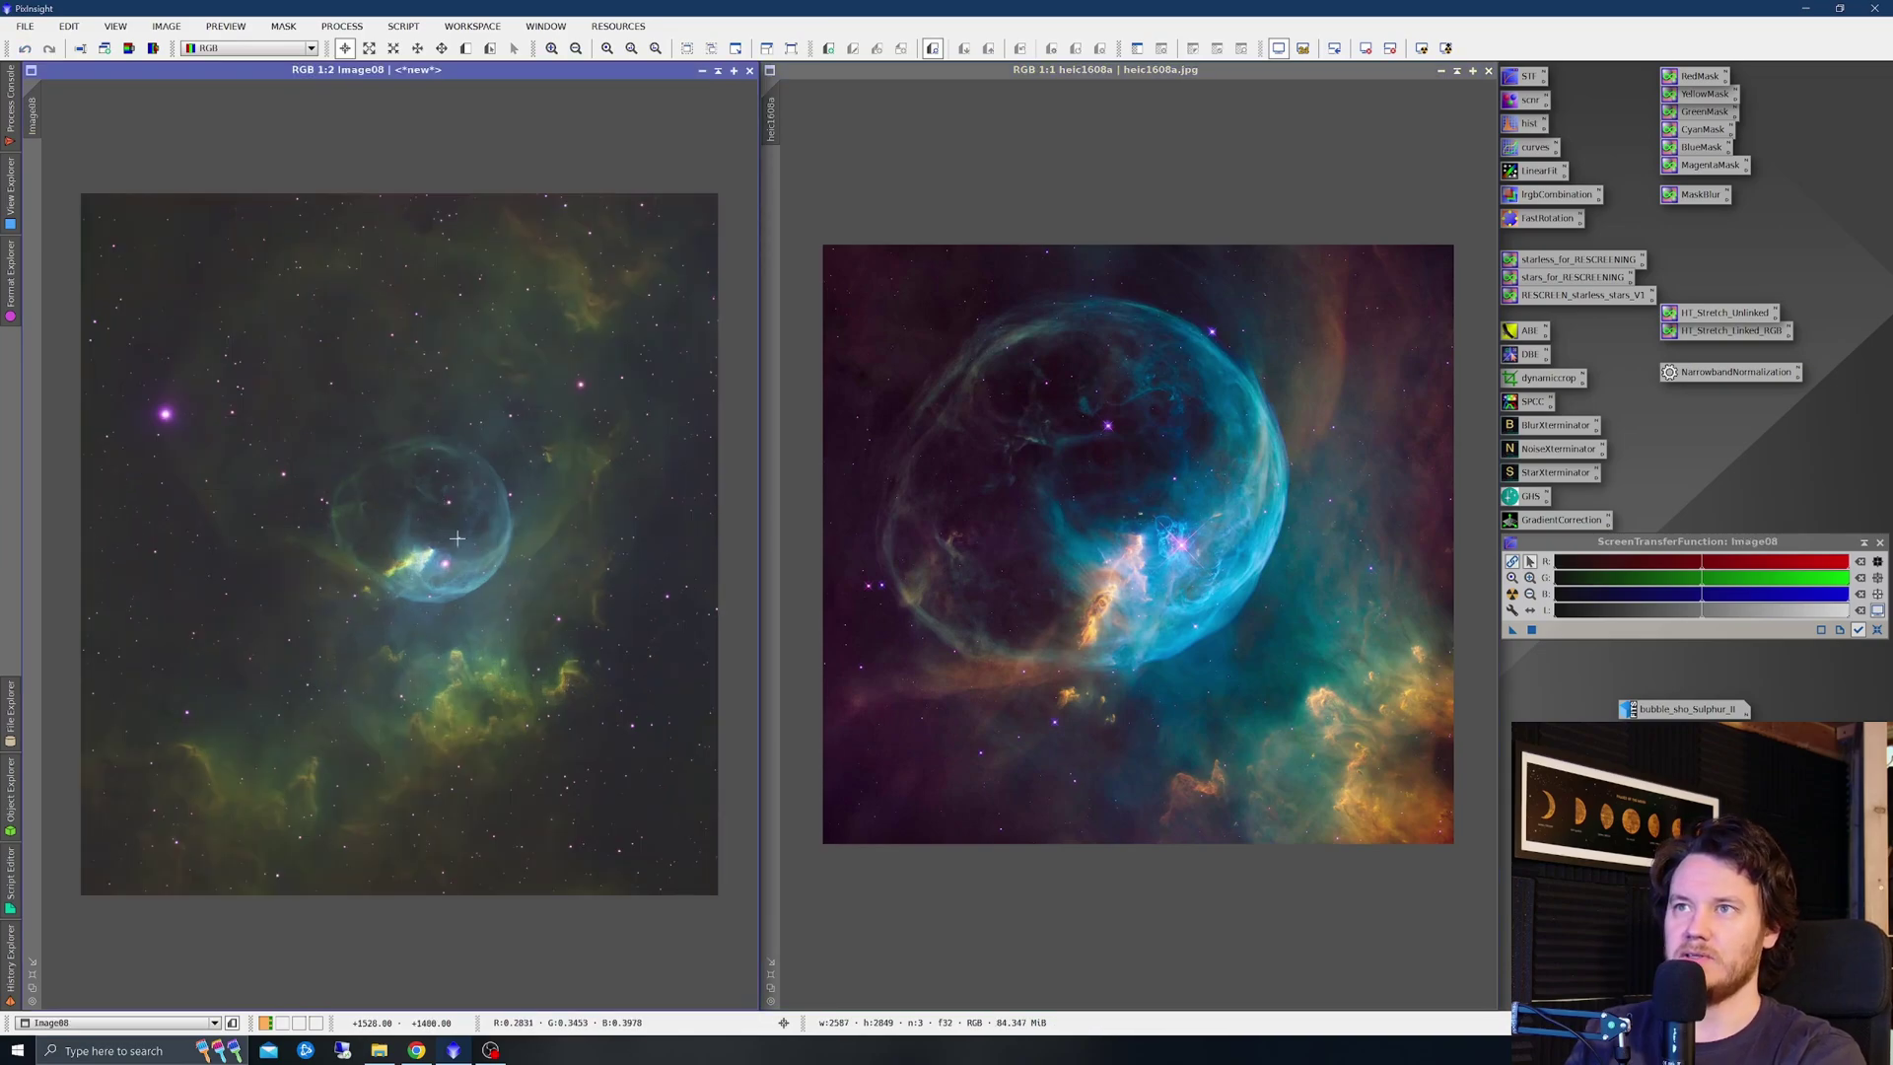
scroll(456, 537, "up", 2)
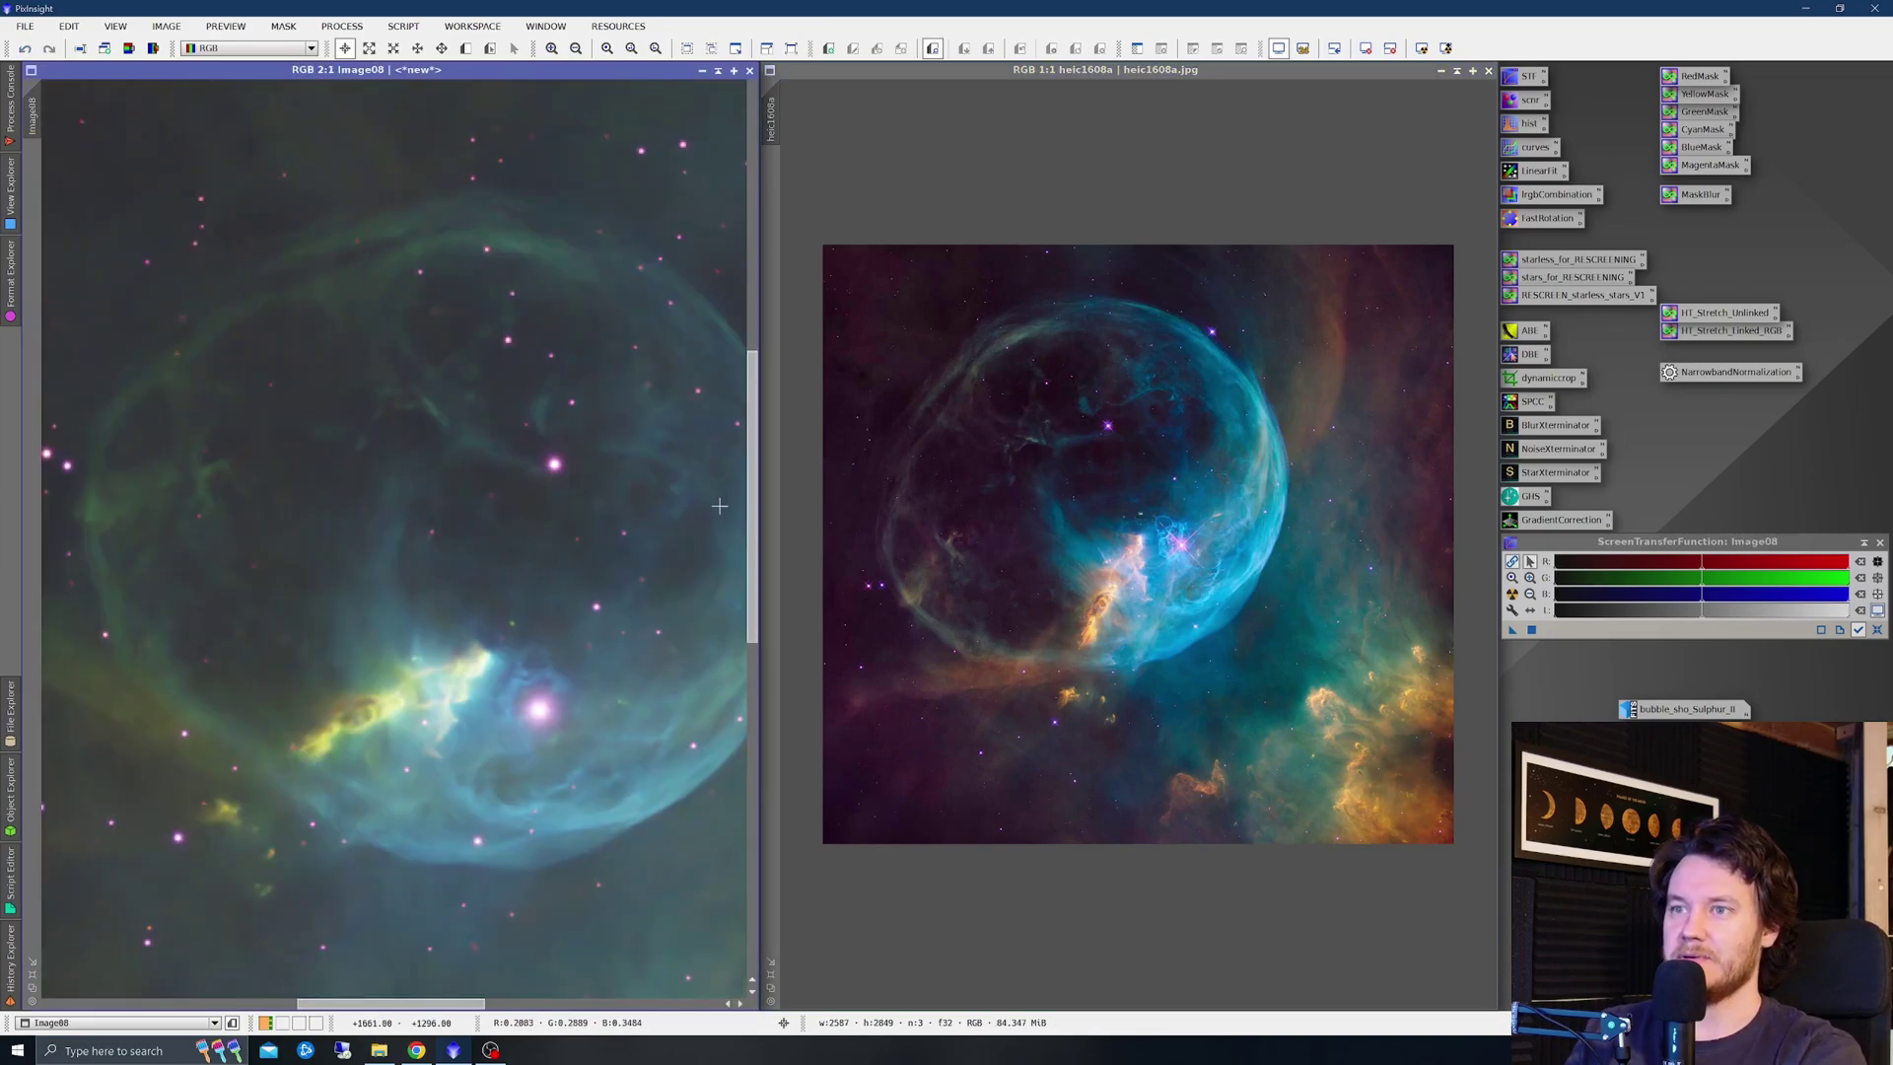
scroll(528, 512, "down", 1)
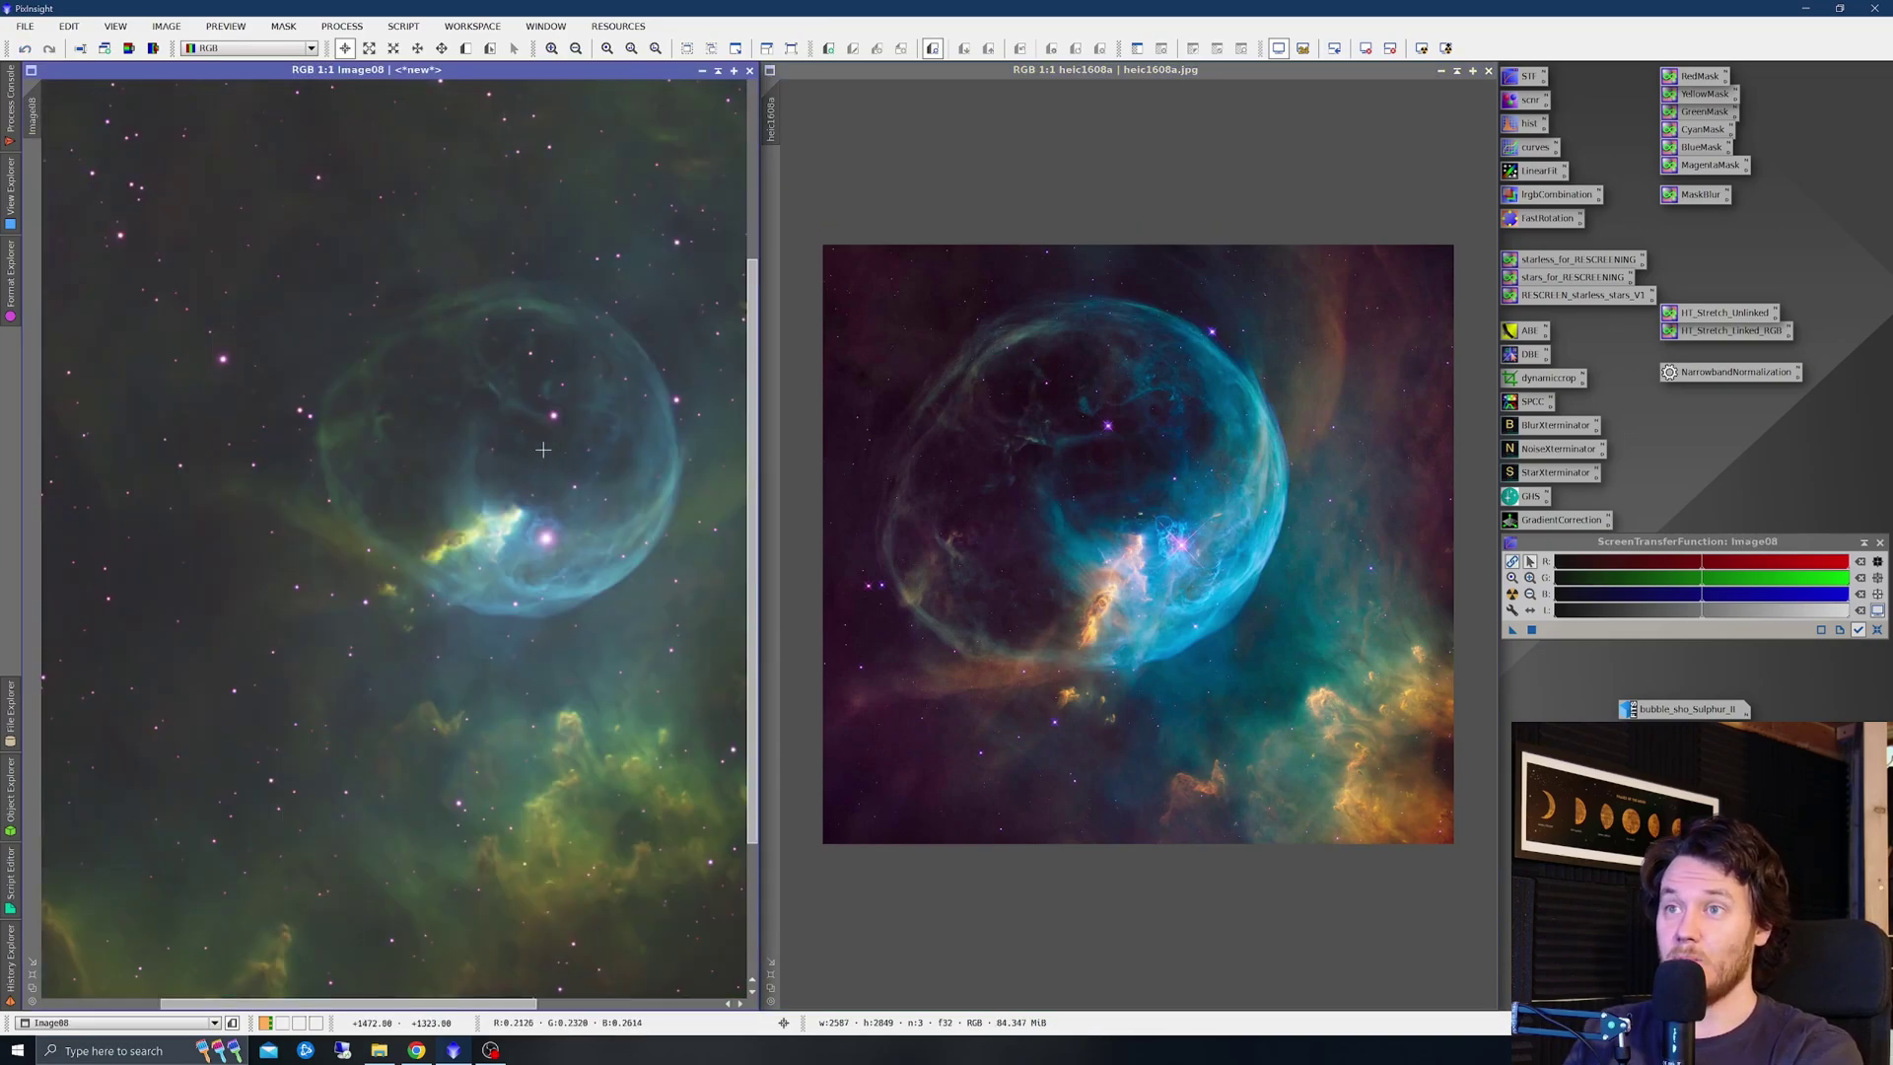
scroll(541, 450, "up", 1)
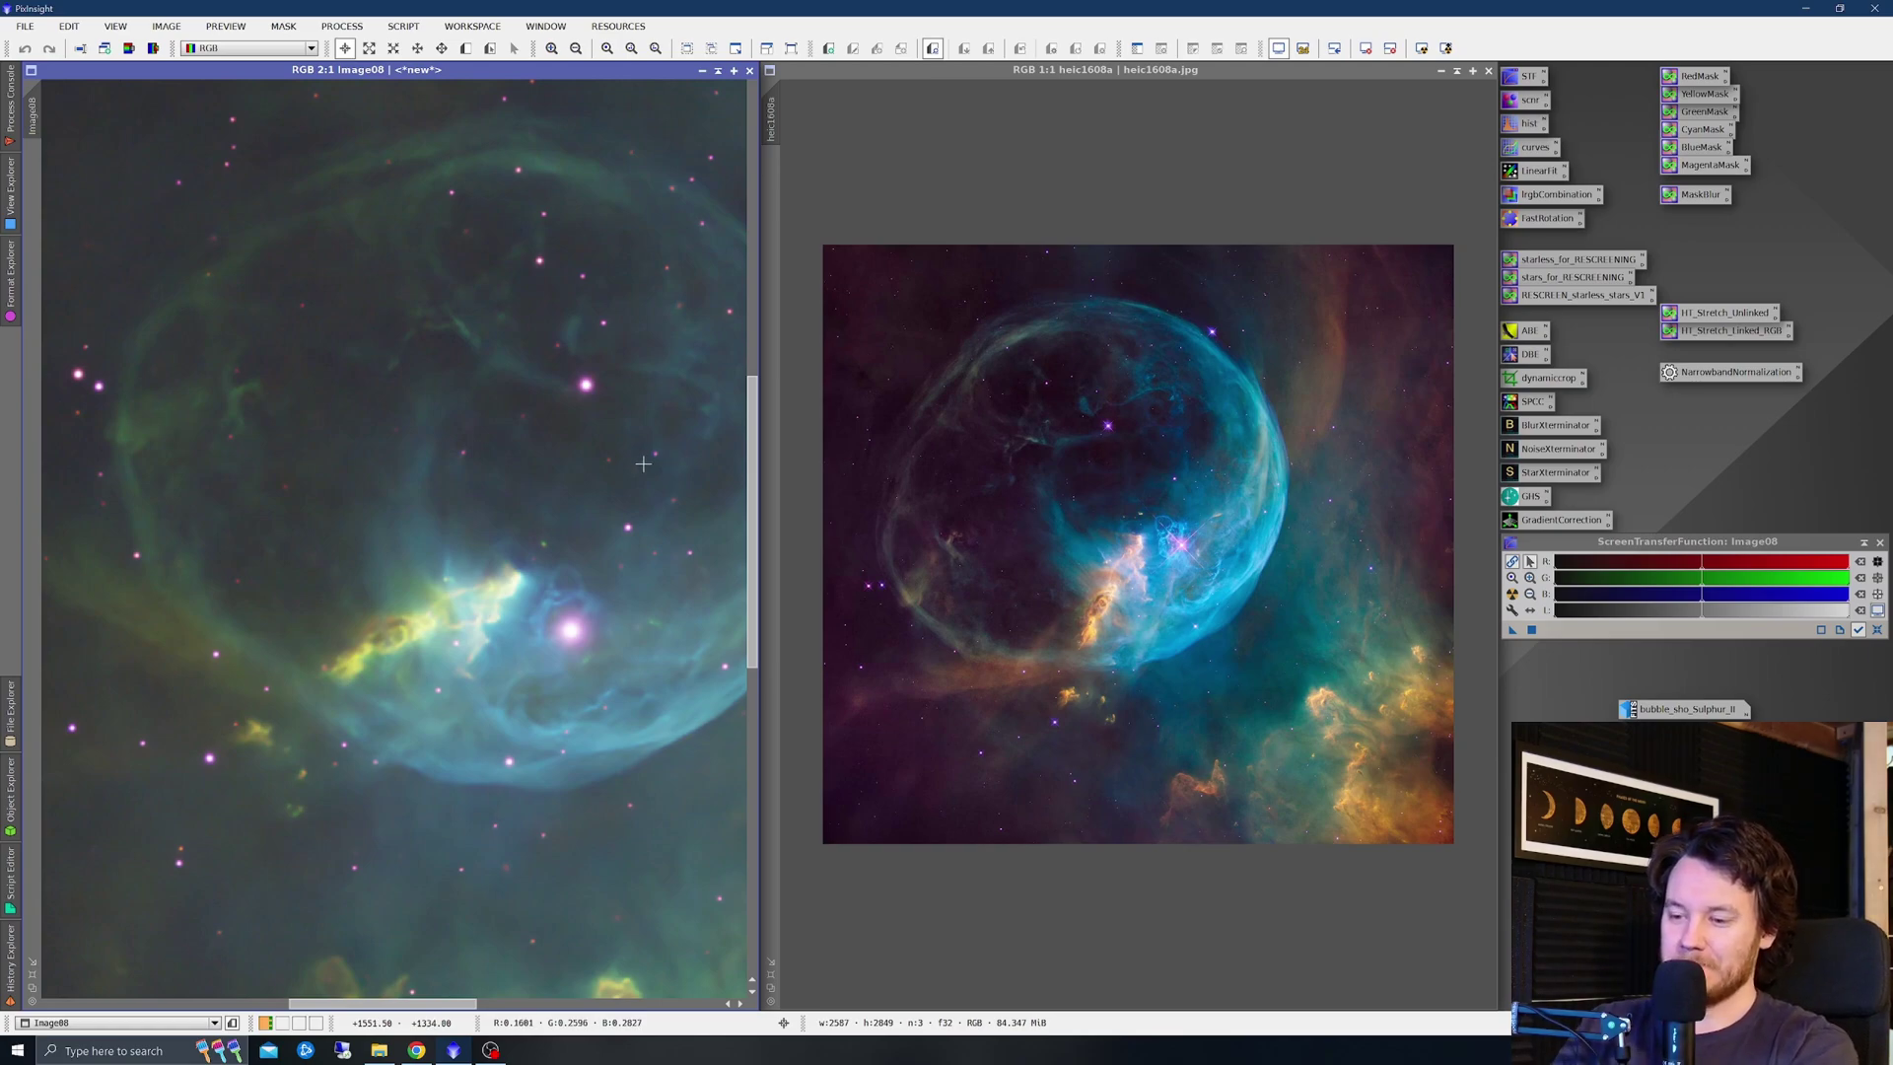
key("ctrl+i")
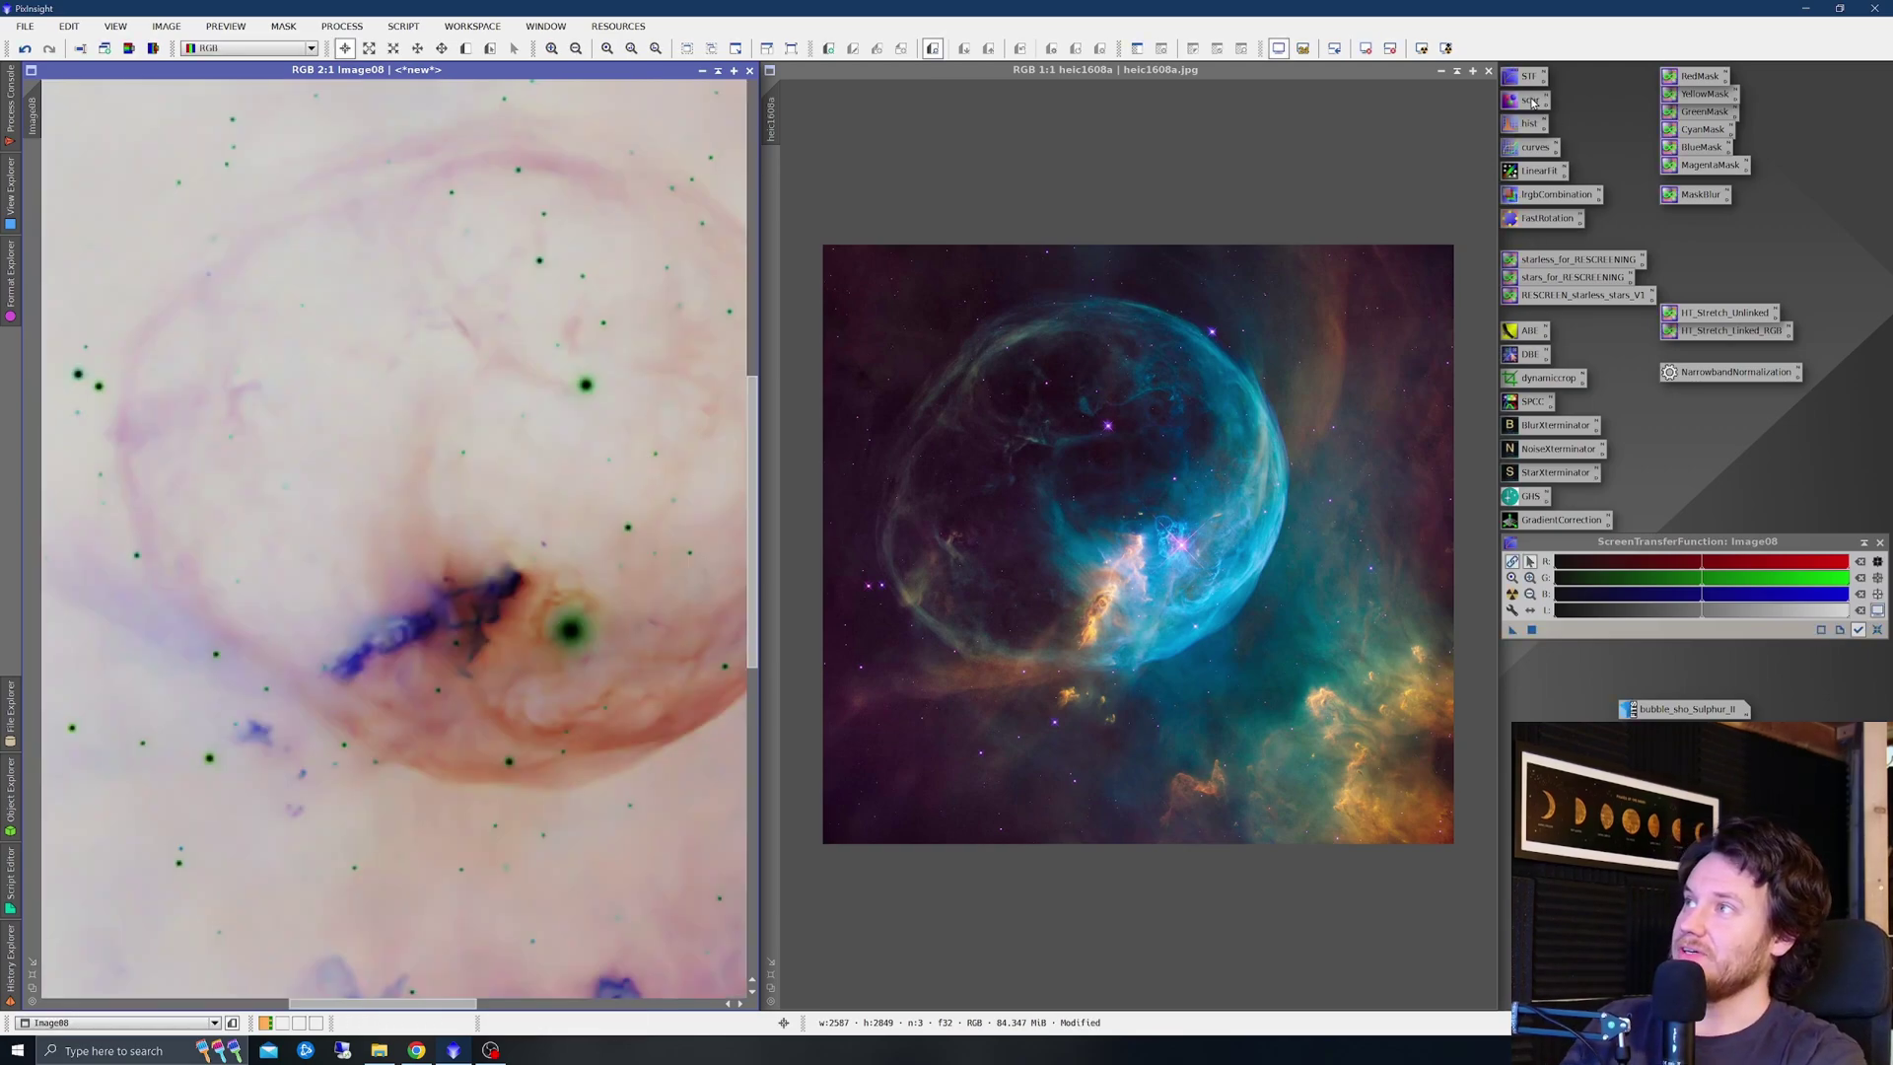
left_click_drag(1530, 100, 387, 523)
key("ctrl+i")
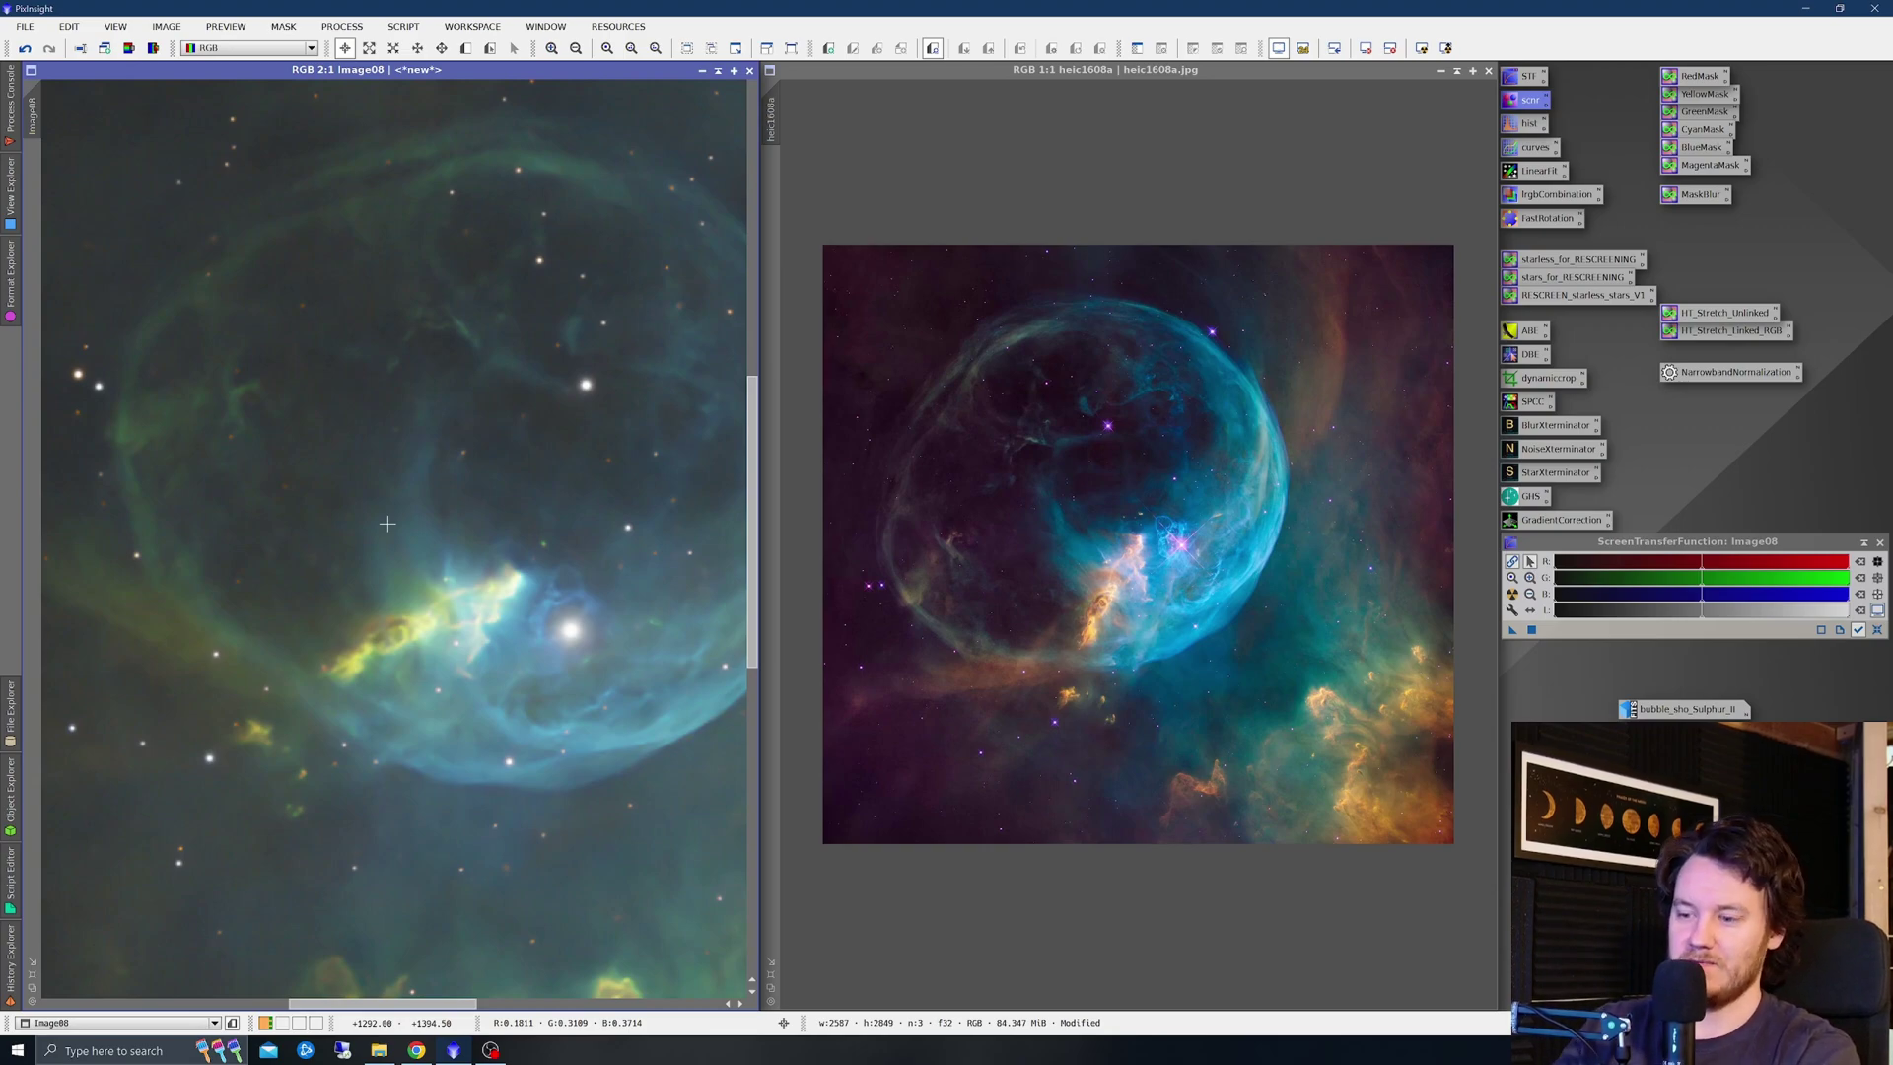
key("ctrl+i")
right_click(388, 524)
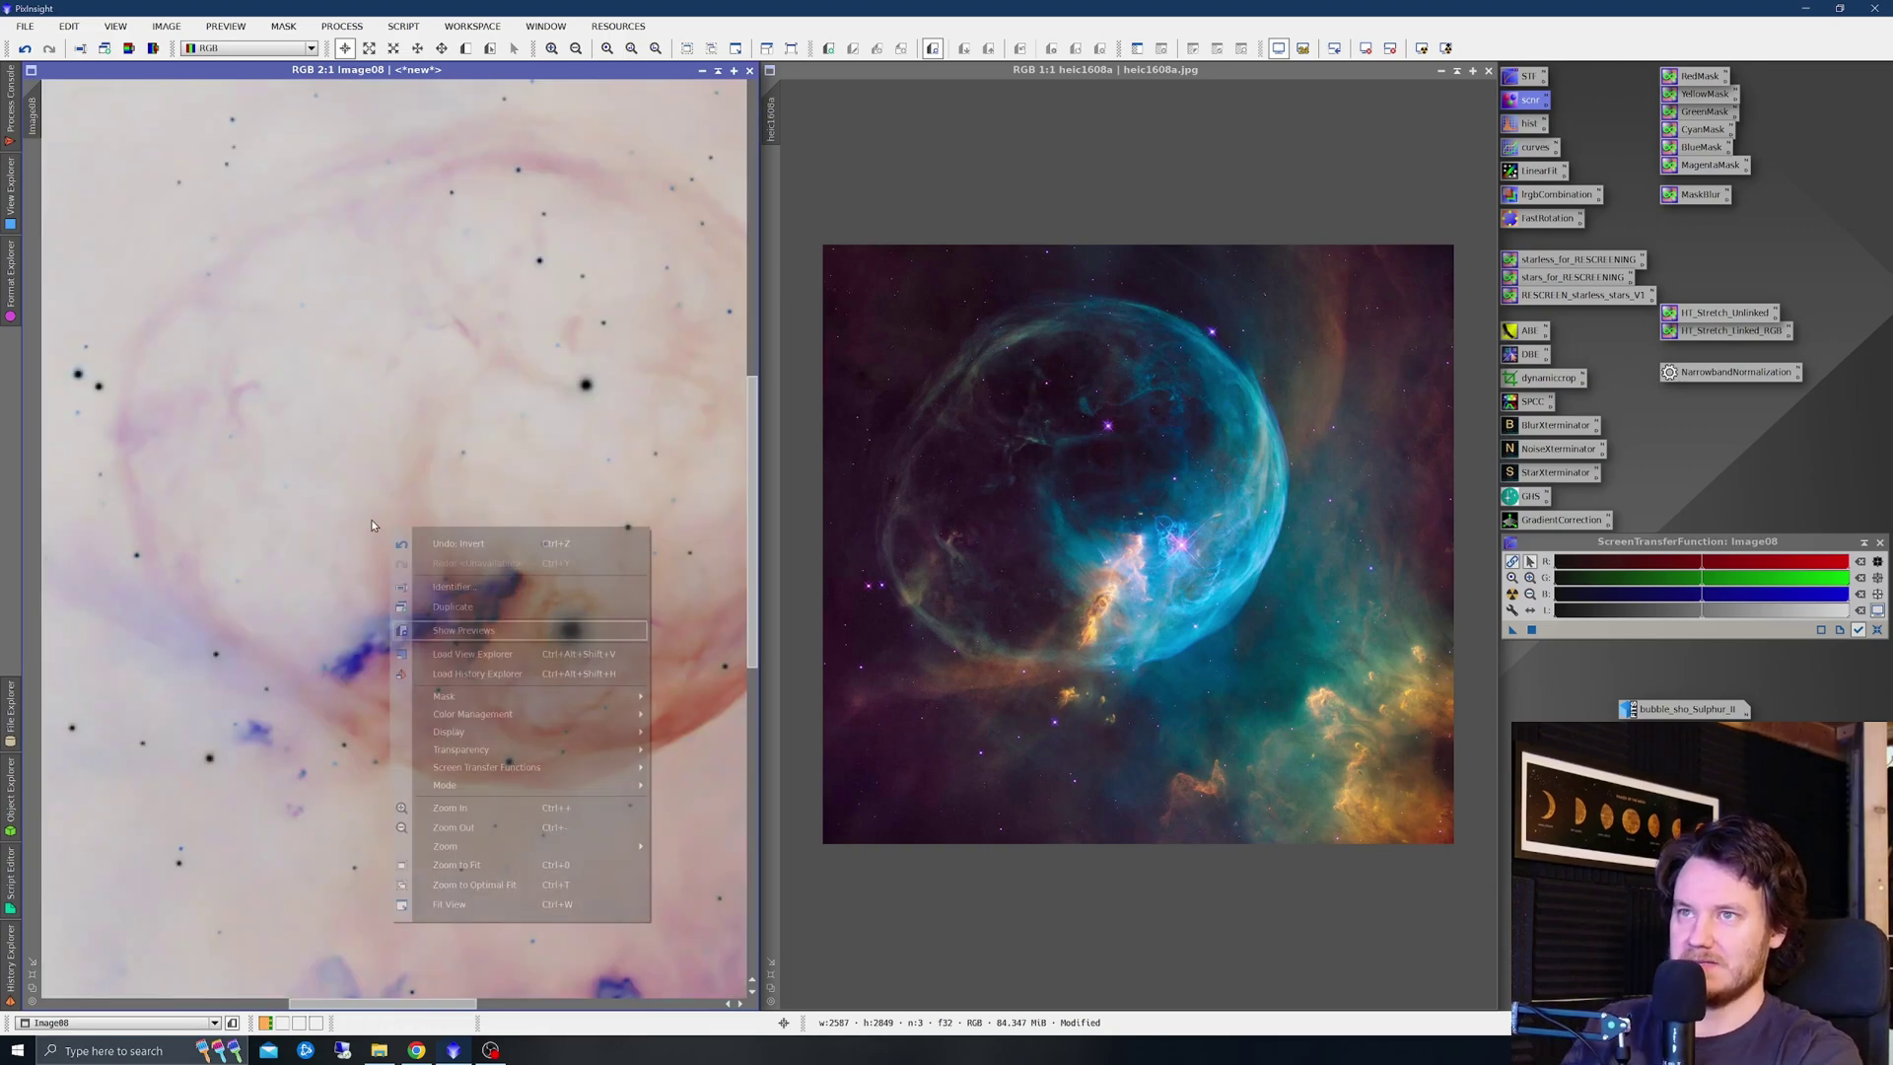
left_click(459, 543)
right_click(449, 527)
left_click(483, 564)
right_click(522, 527)
left_click(556, 542)
right_click(548, 530)
left_click(571, 544)
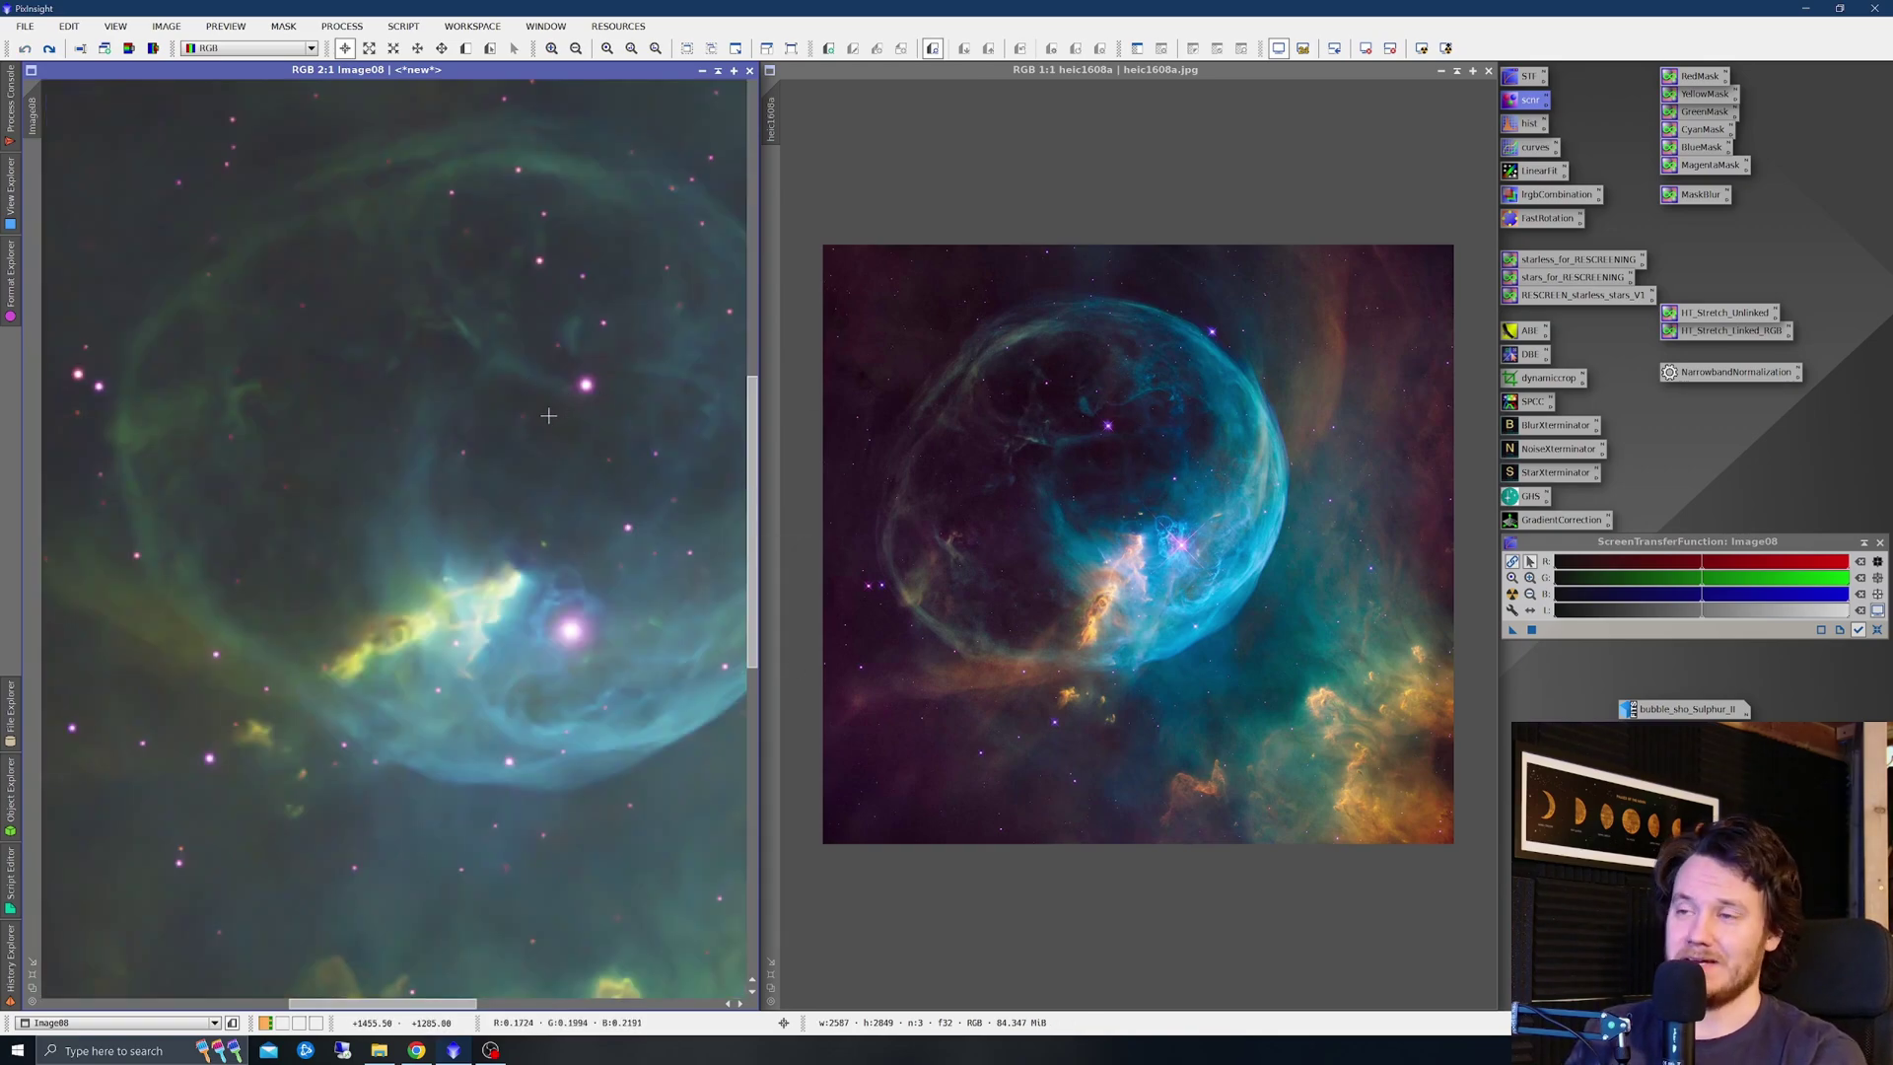
scroll(494, 471, "down", 1)
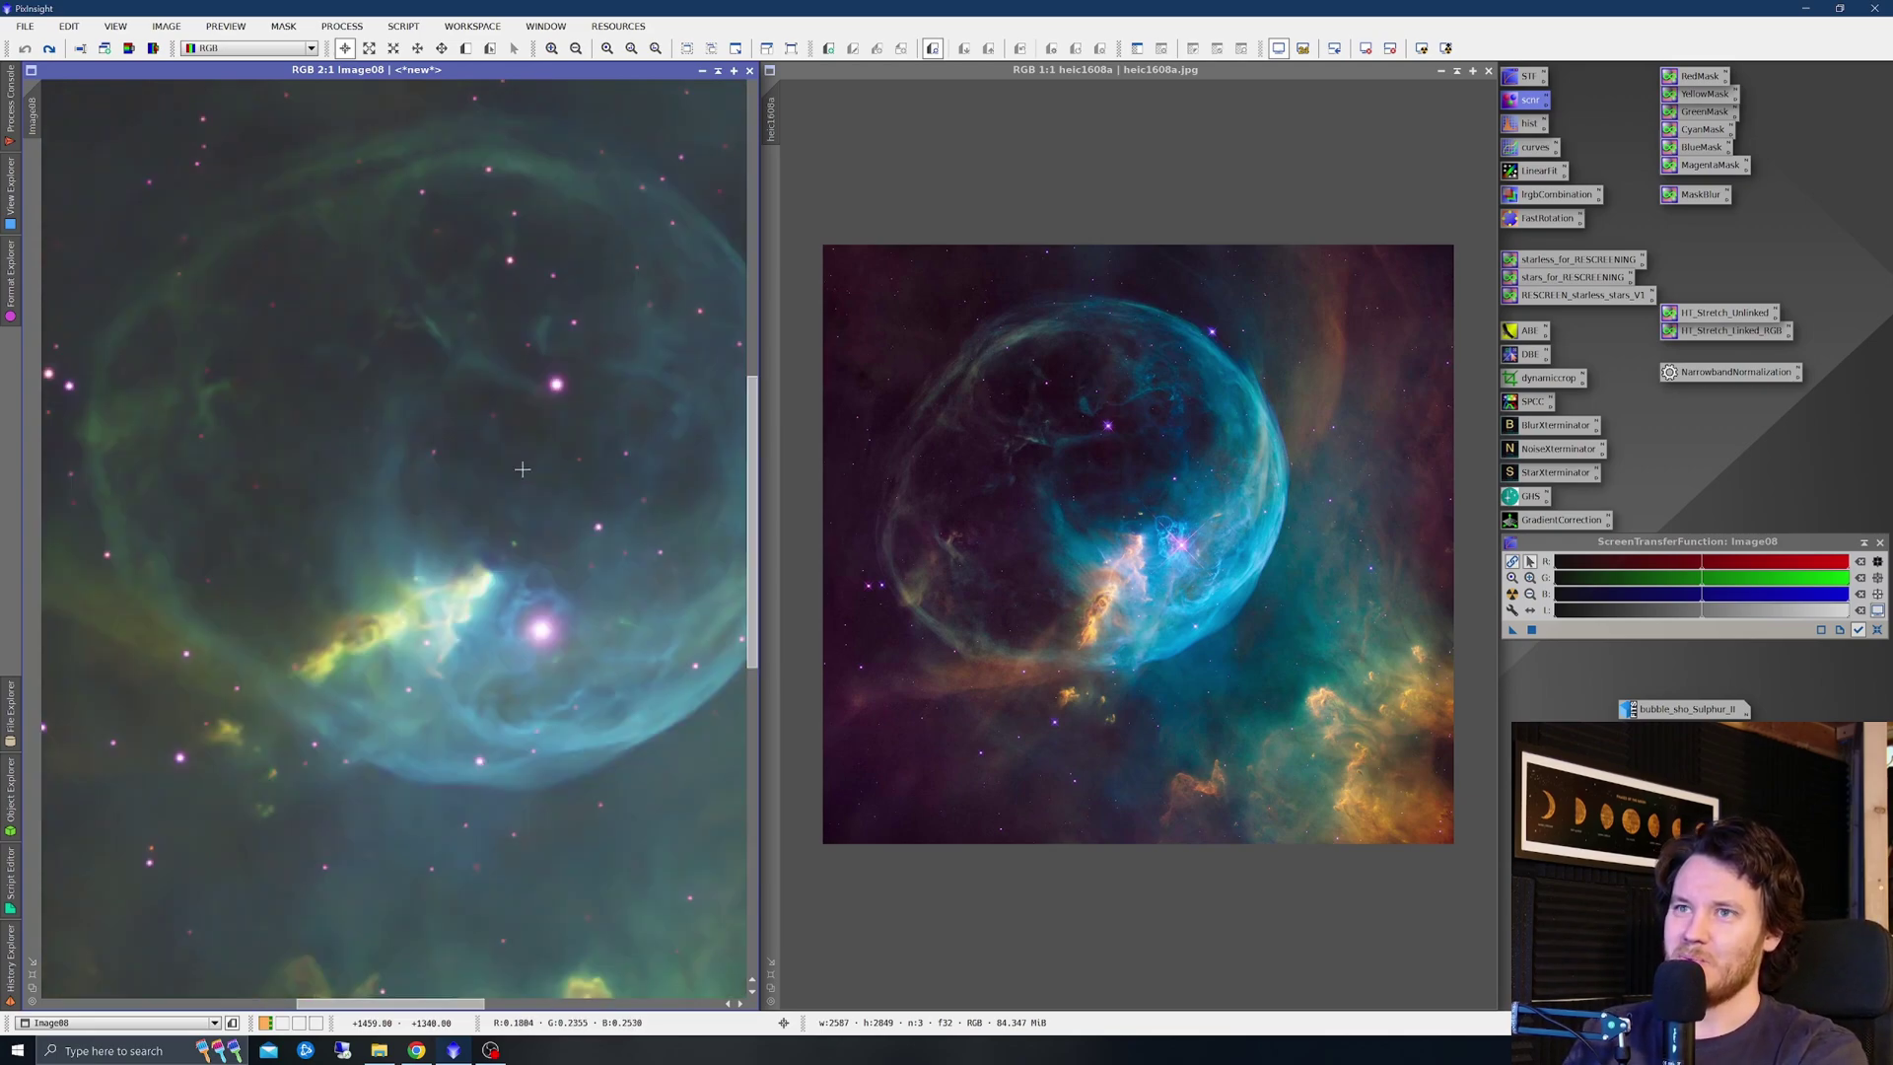
scroll(523, 470, "down", 1)
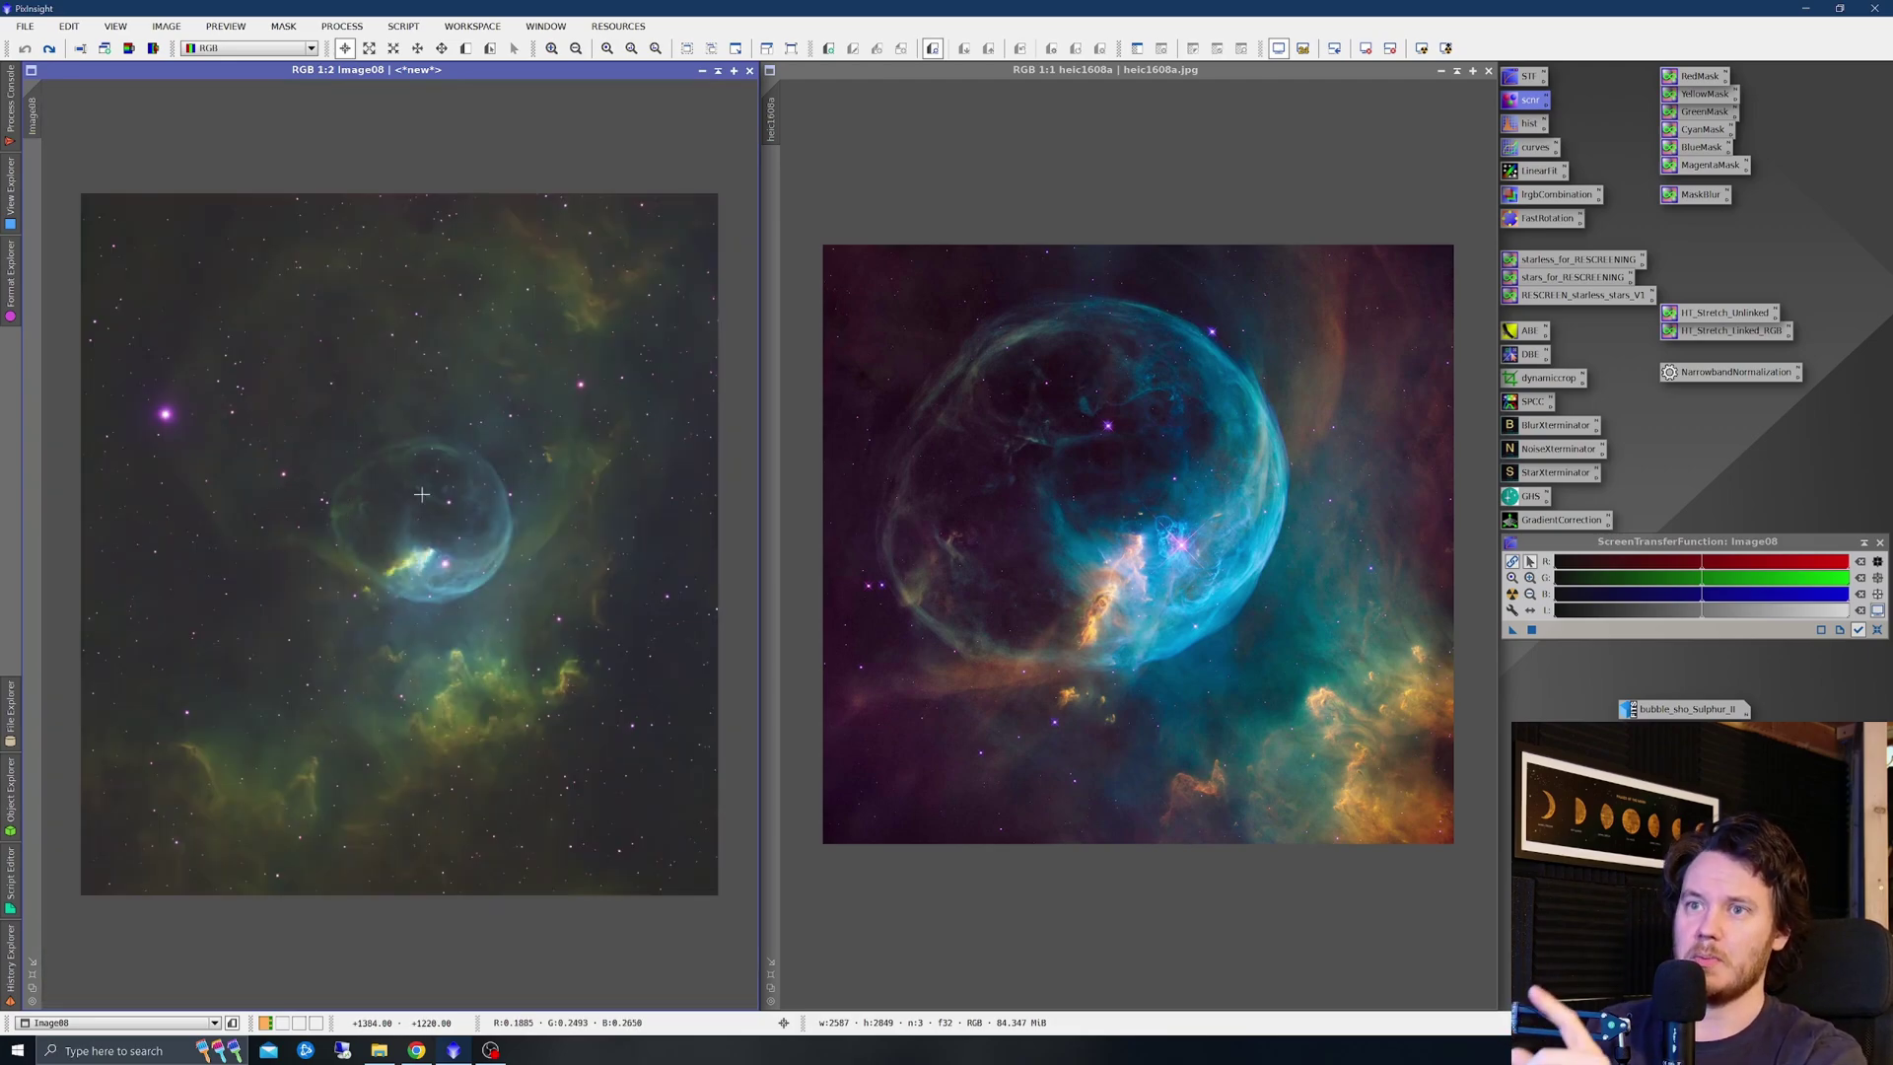
Target HistogramTransformation at Image08 with real-time preview and raise the shadows clip
double_click(1521, 128)
left_click(1090, 612)
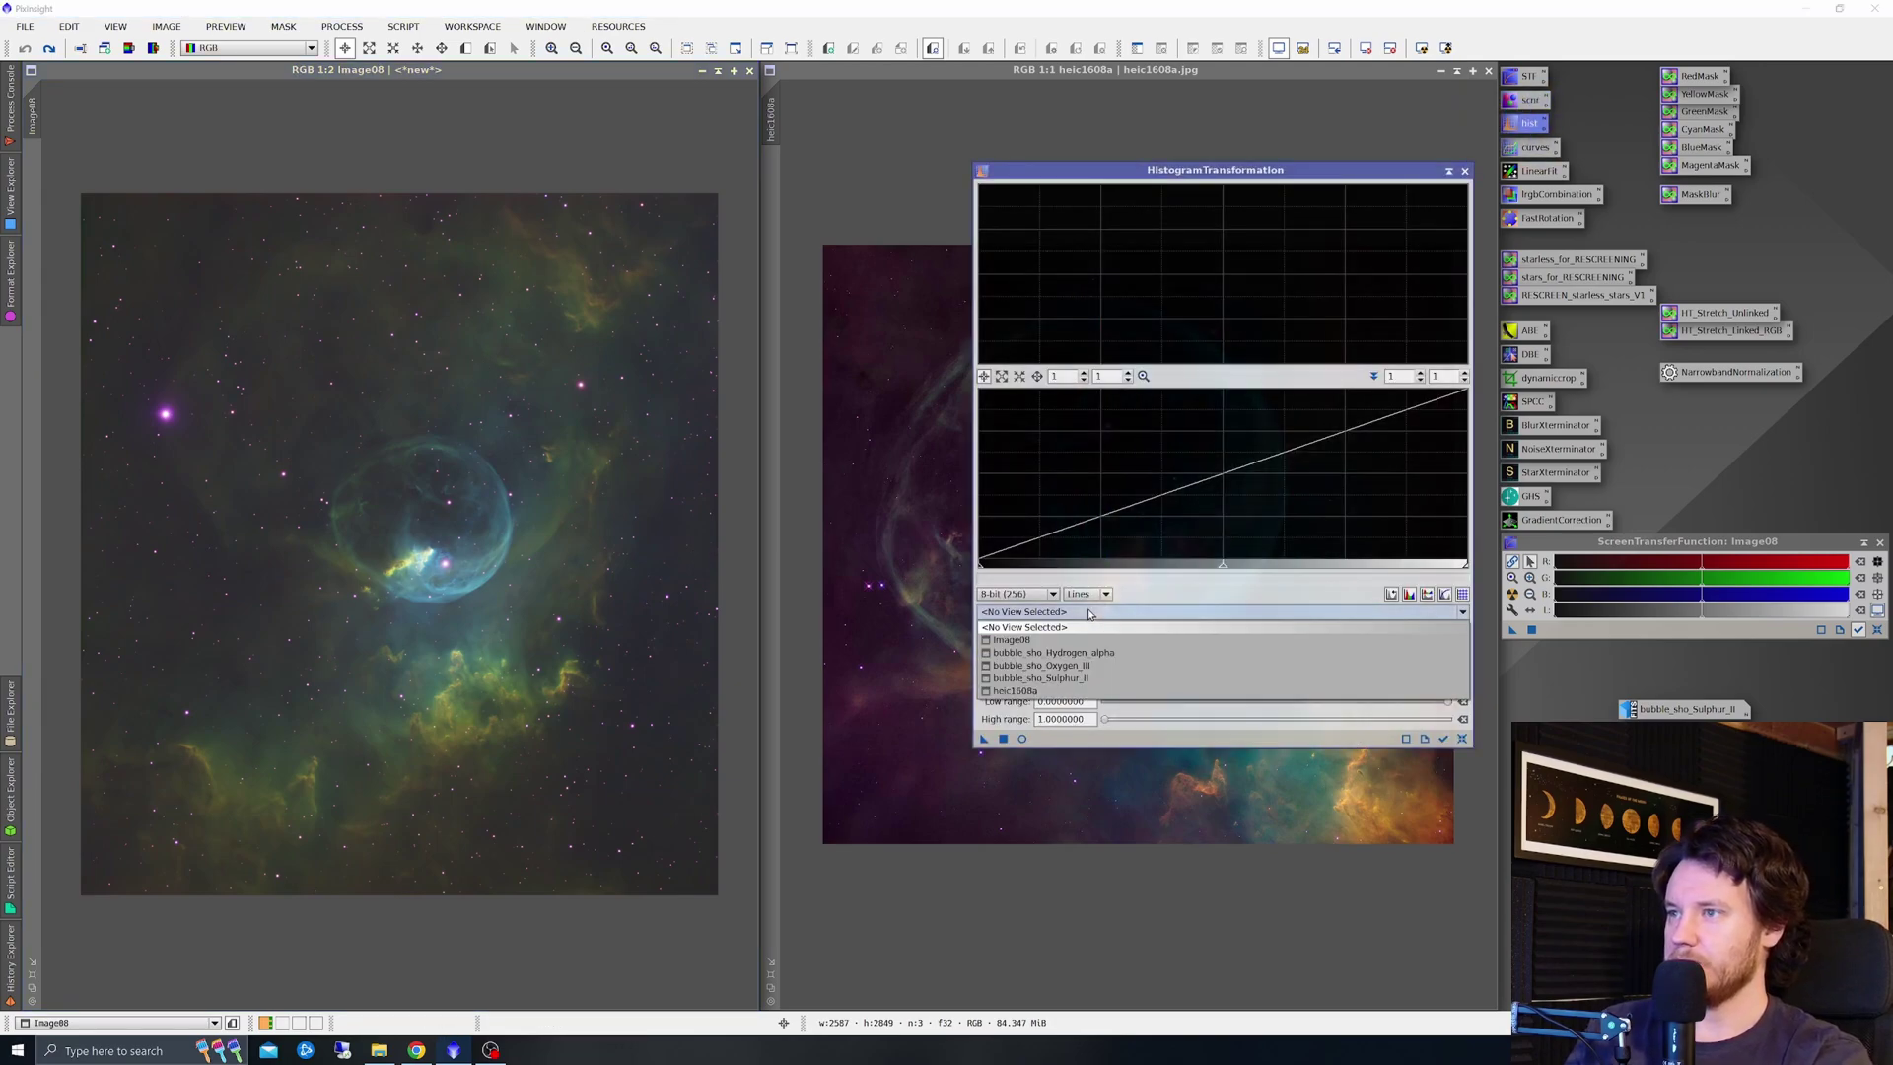
left_click(1031, 643)
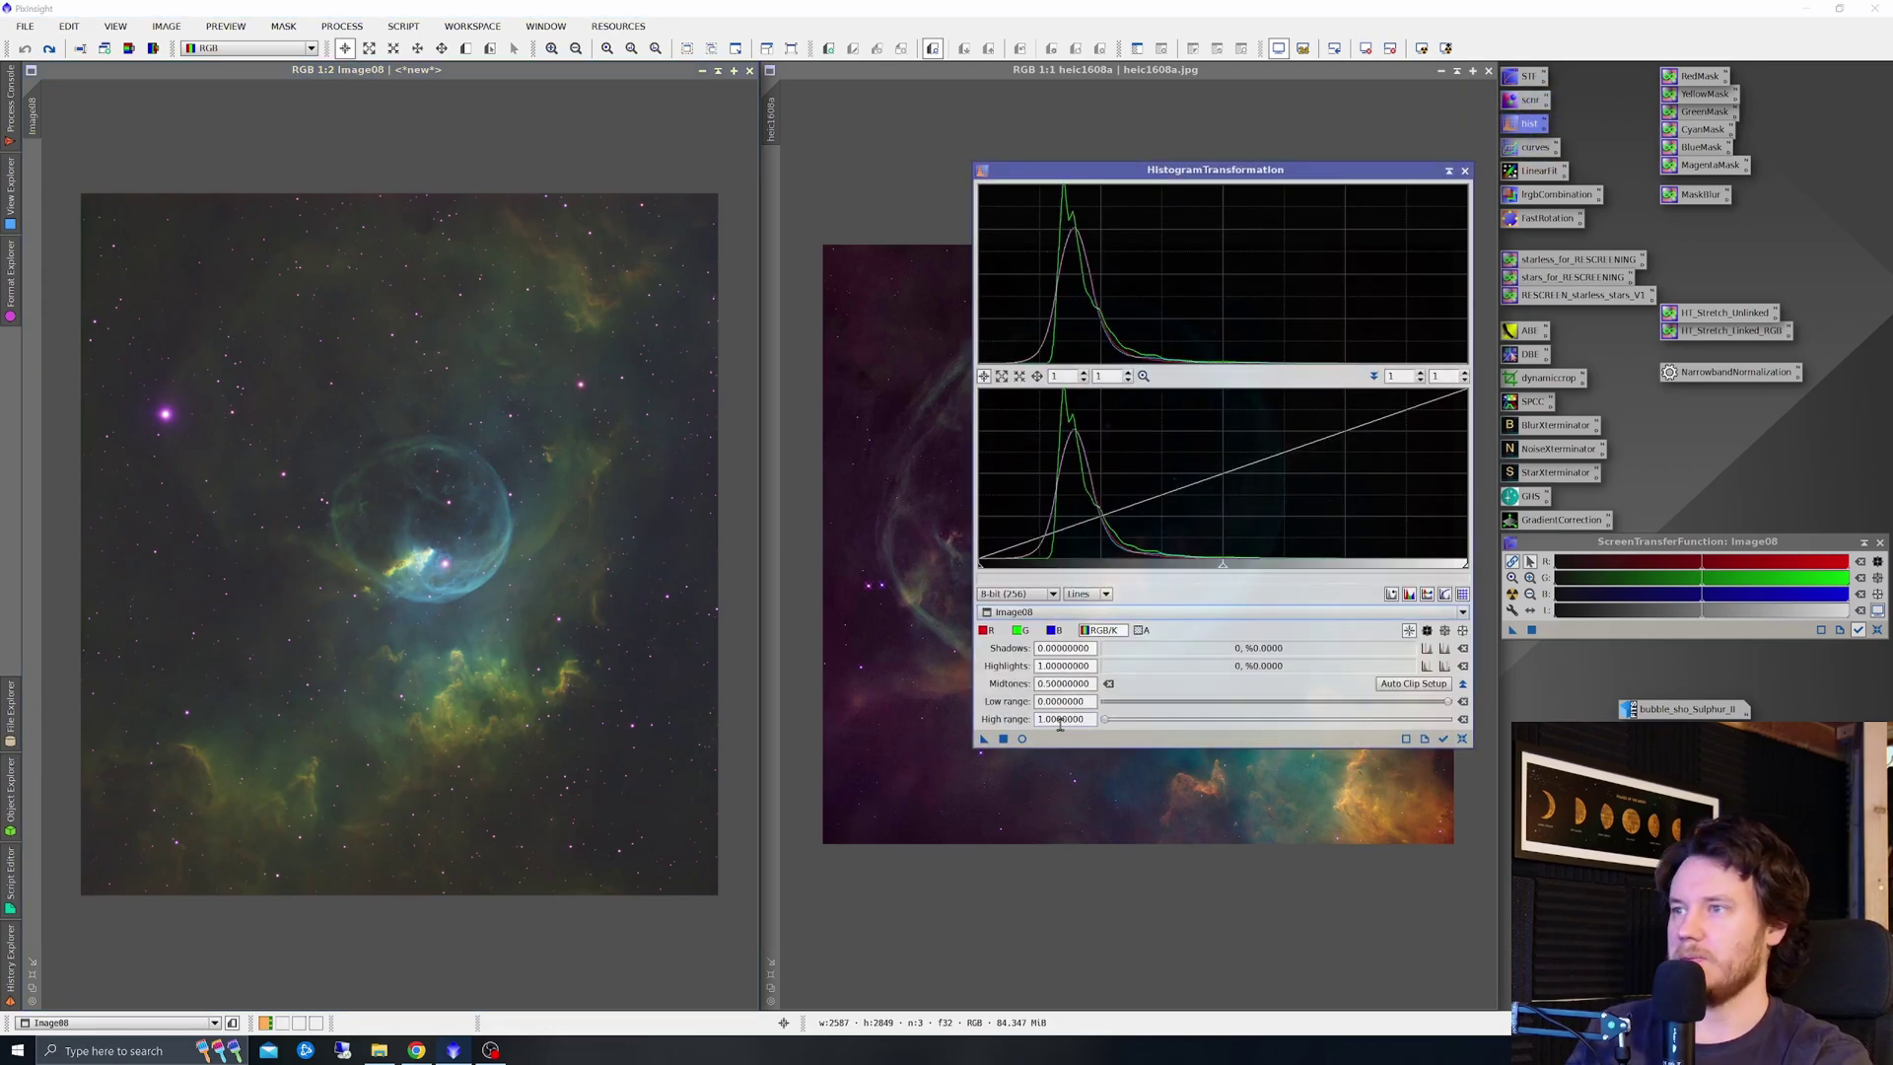
left_click(1022, 738)
left_click_drag(980, 568, 1025, 612)
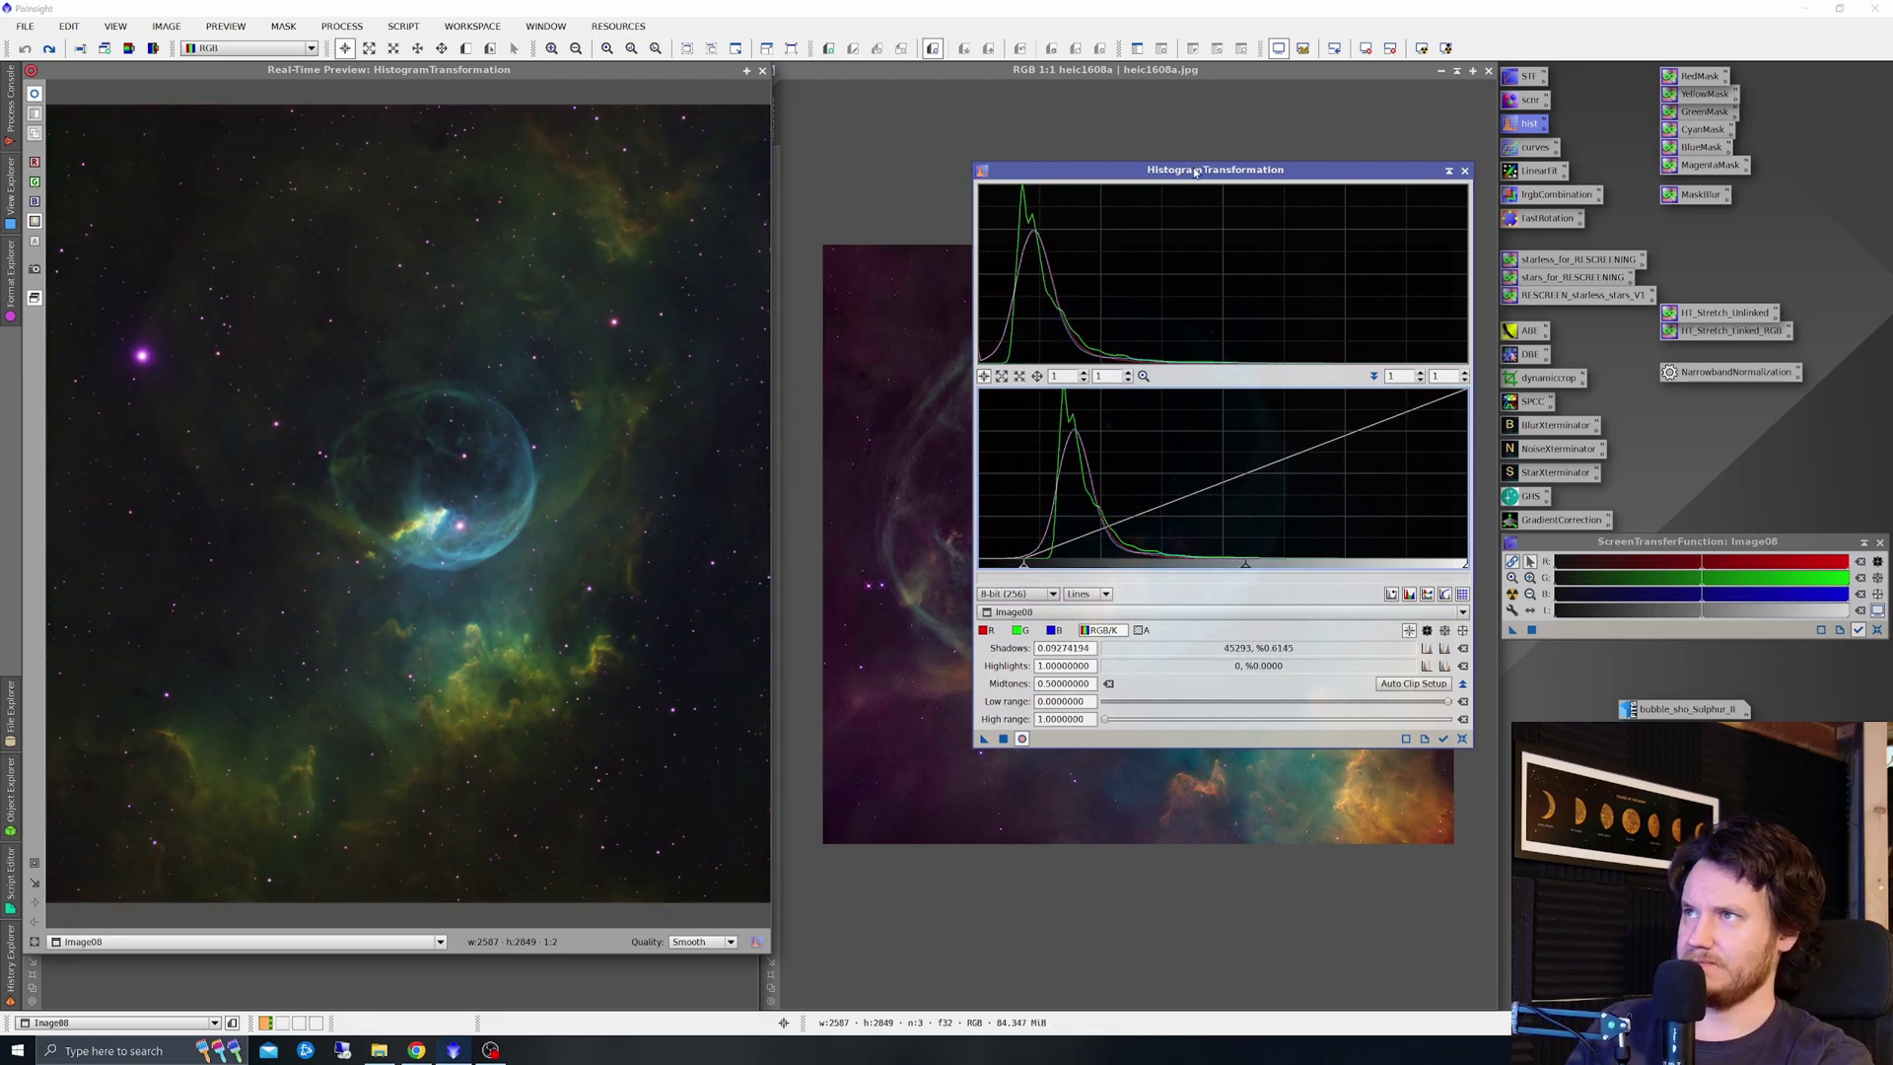
Settle the shadows clip at 0.0736, apply it to Image08, and close the tool and preview
left_click_drag(1215, 169, 1529, 213)
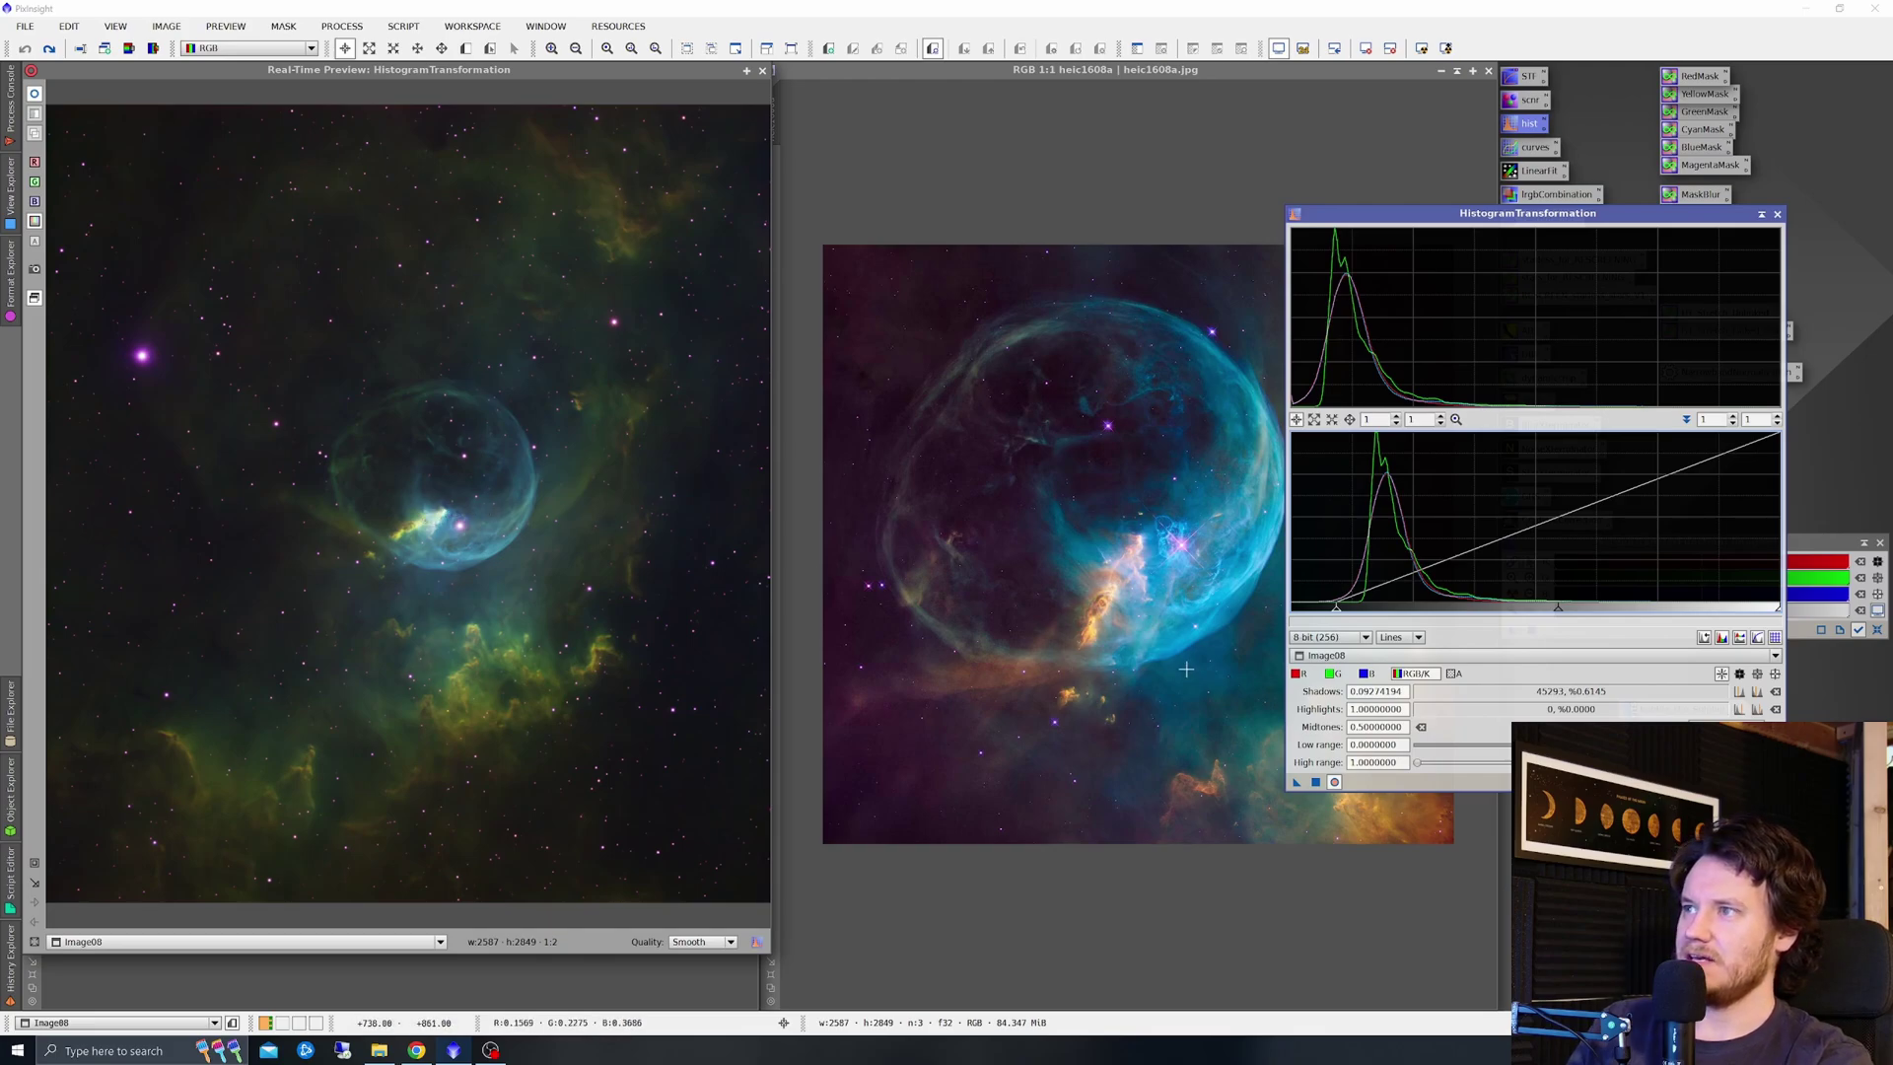
left_click_drag(1336, 609, 1327, 612)
left_click(34, 96)
left_click(35, 96)
left_click(35, 95)
left_click(35, 96)
left_click(1334, 781)
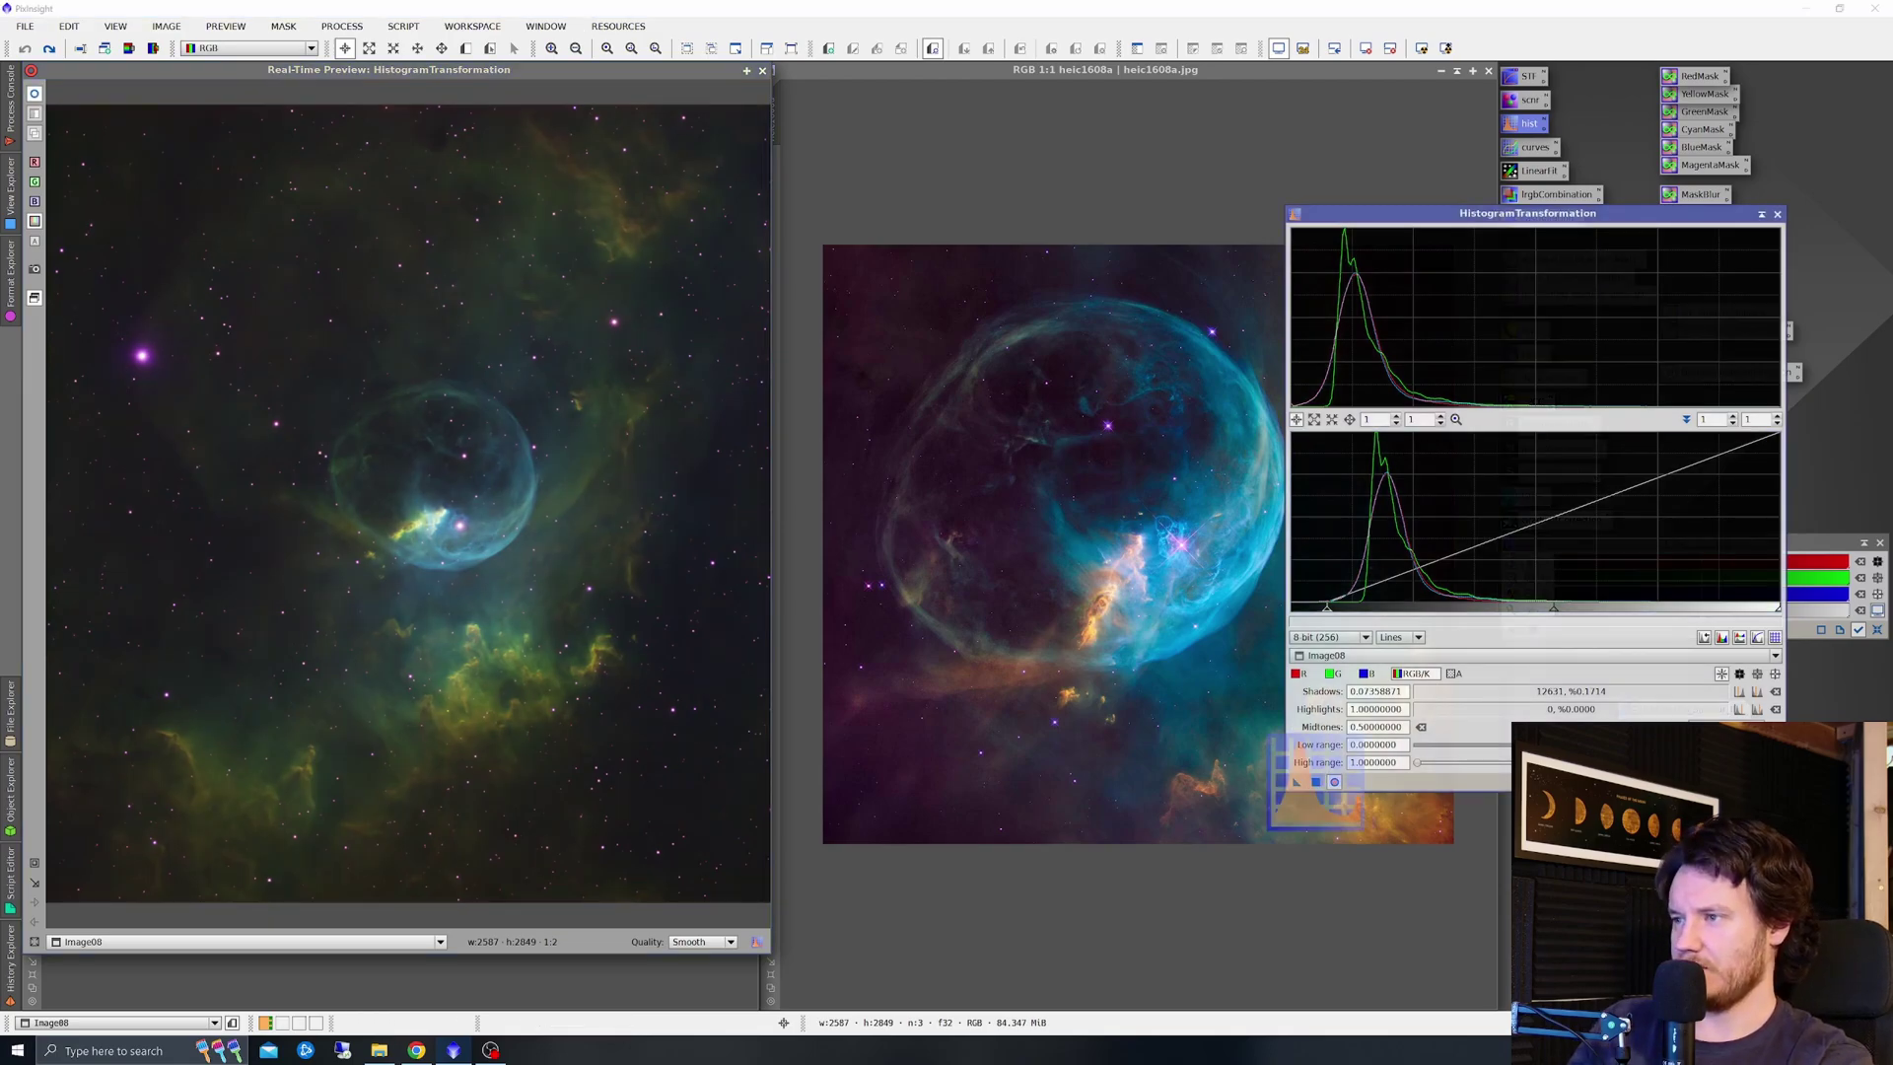
left_click(1778, 214)
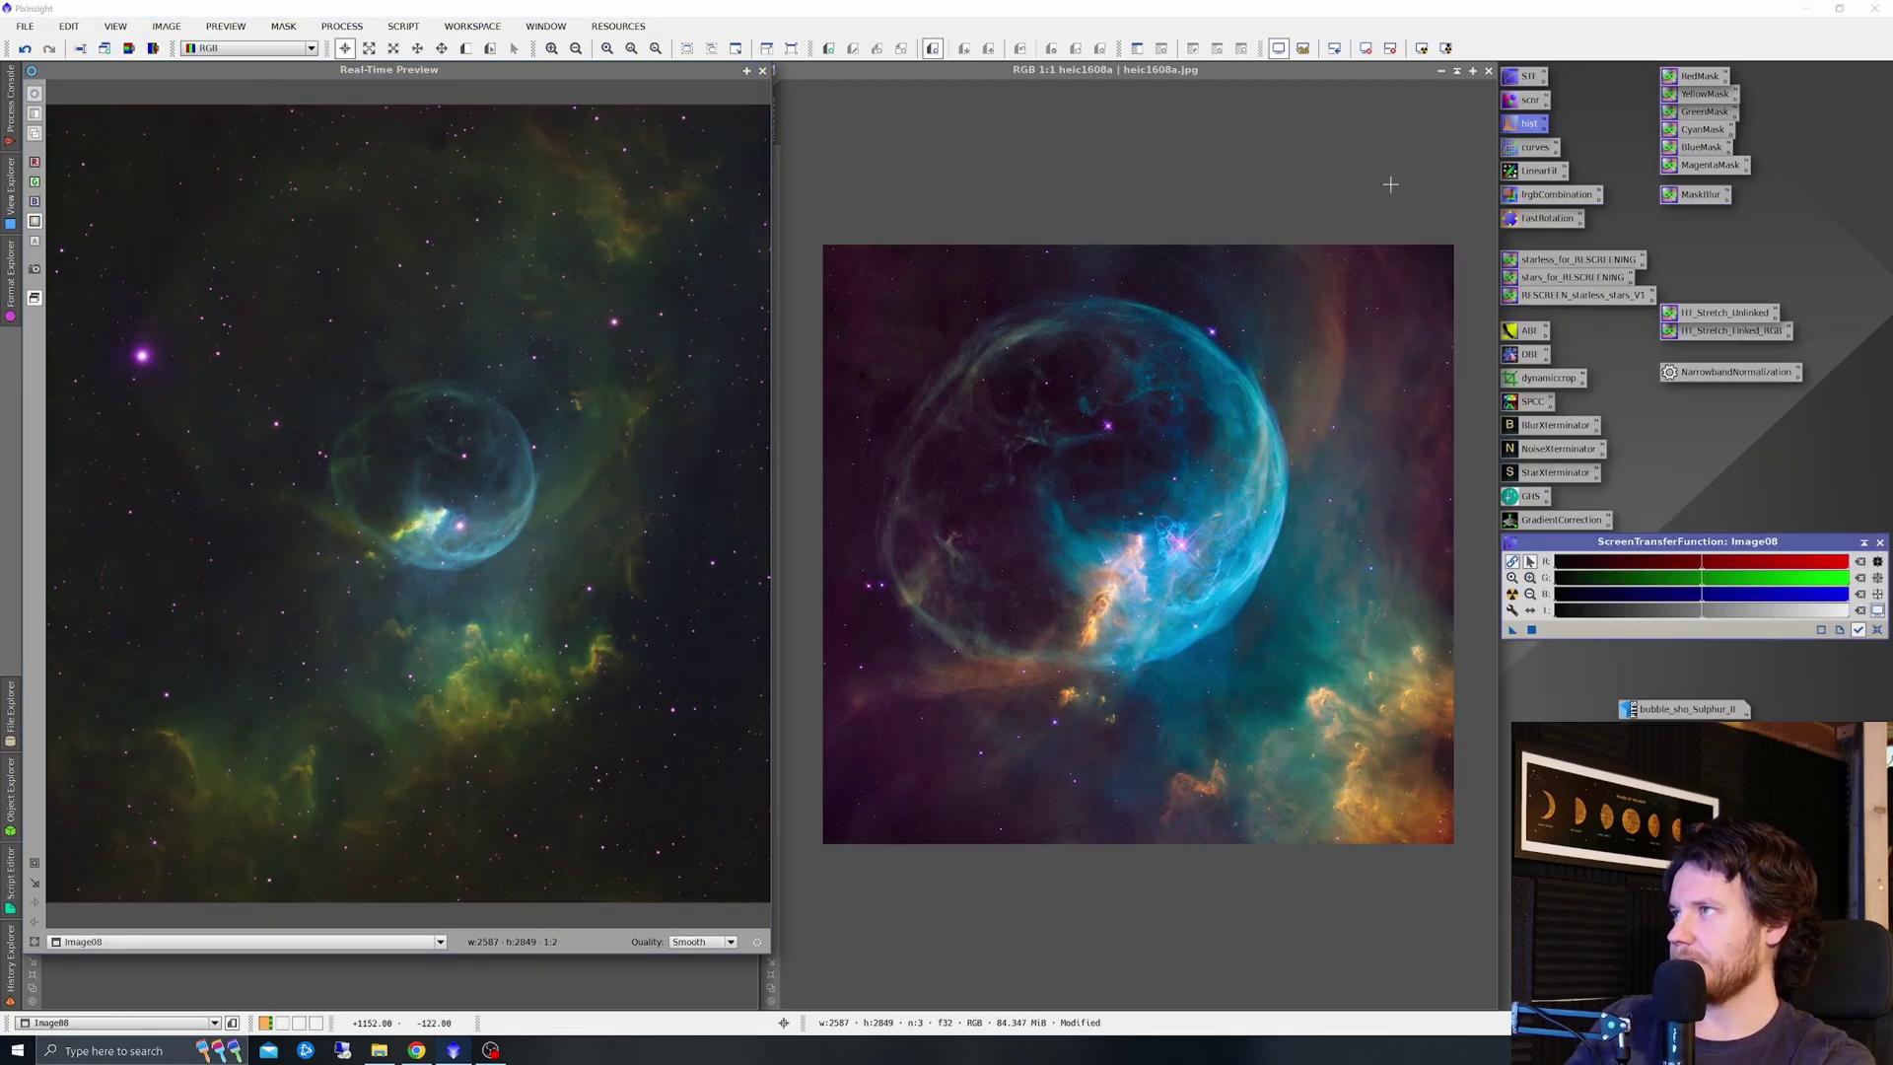
left_click(762, 70)
scroll(430, 563, "up", 2)
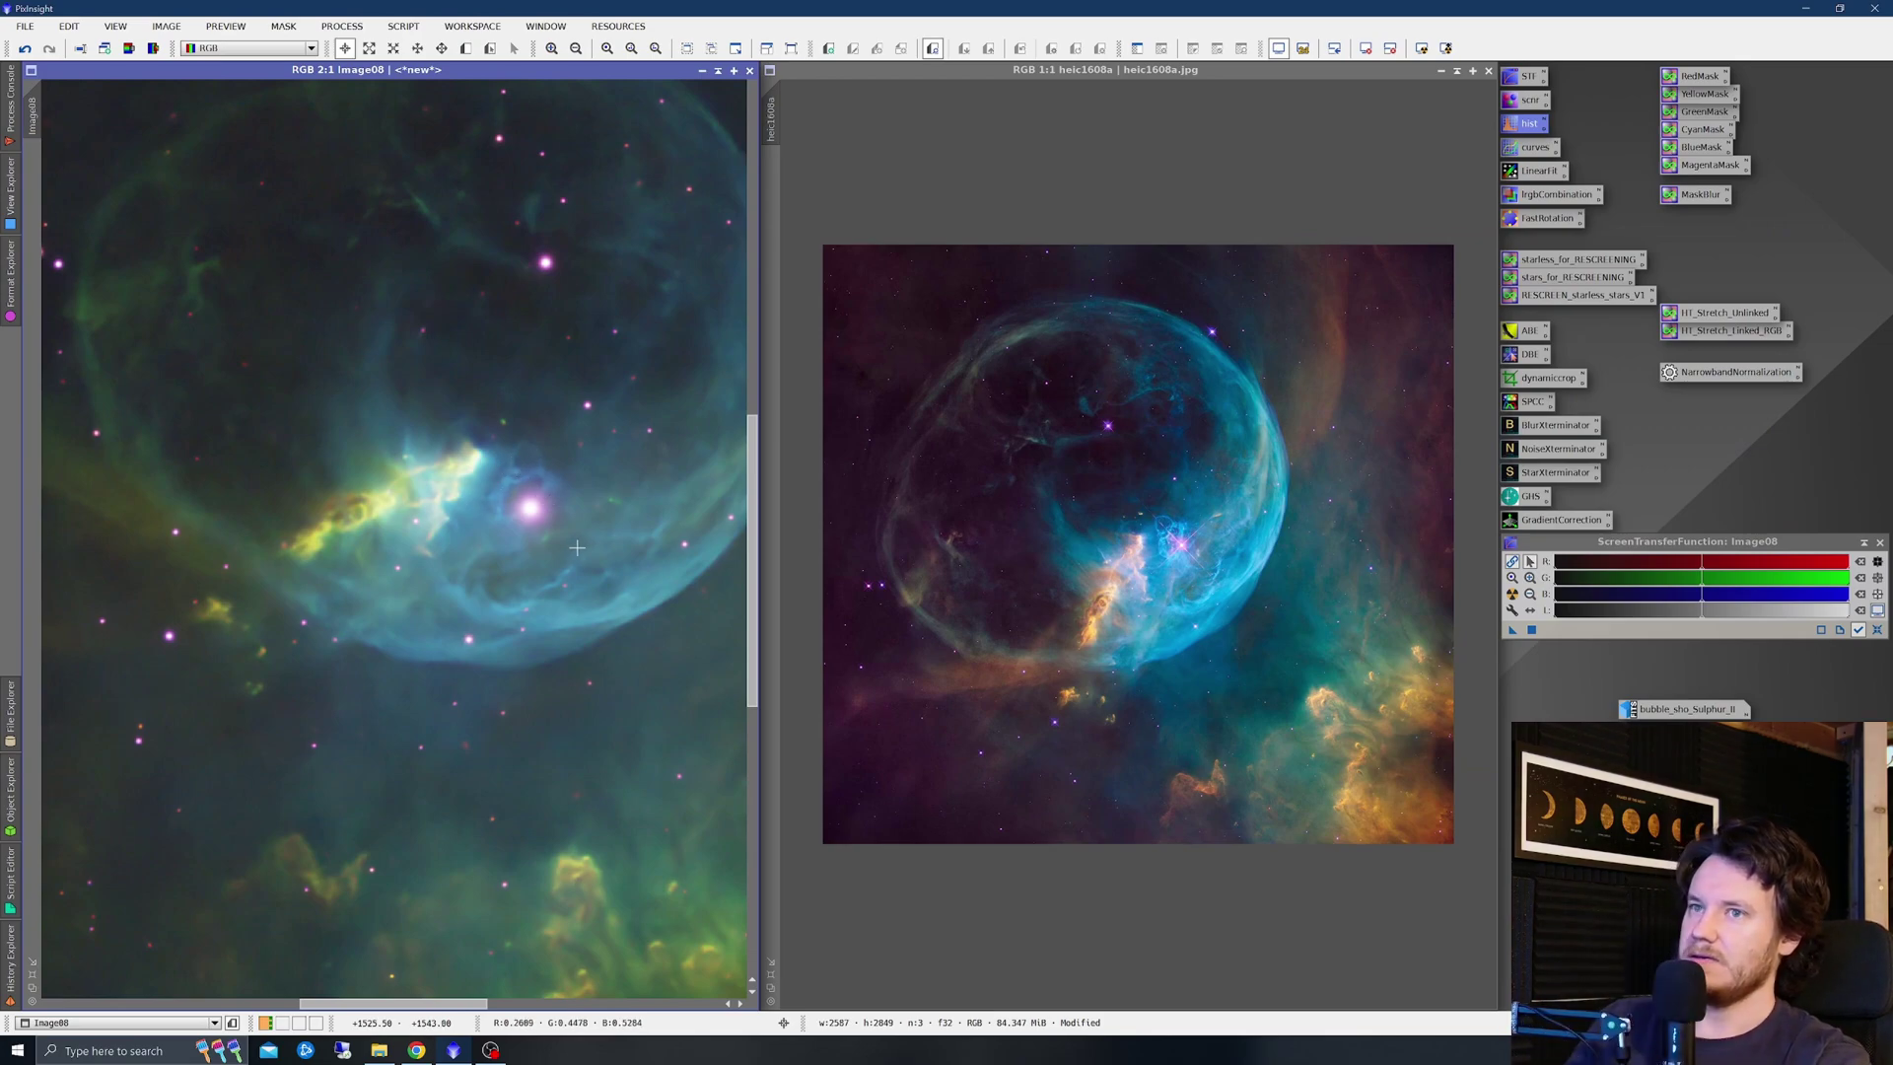
Run StarXTerminator on Image08 with a stars image output and unscreen enabled
double_click(1554, 472)
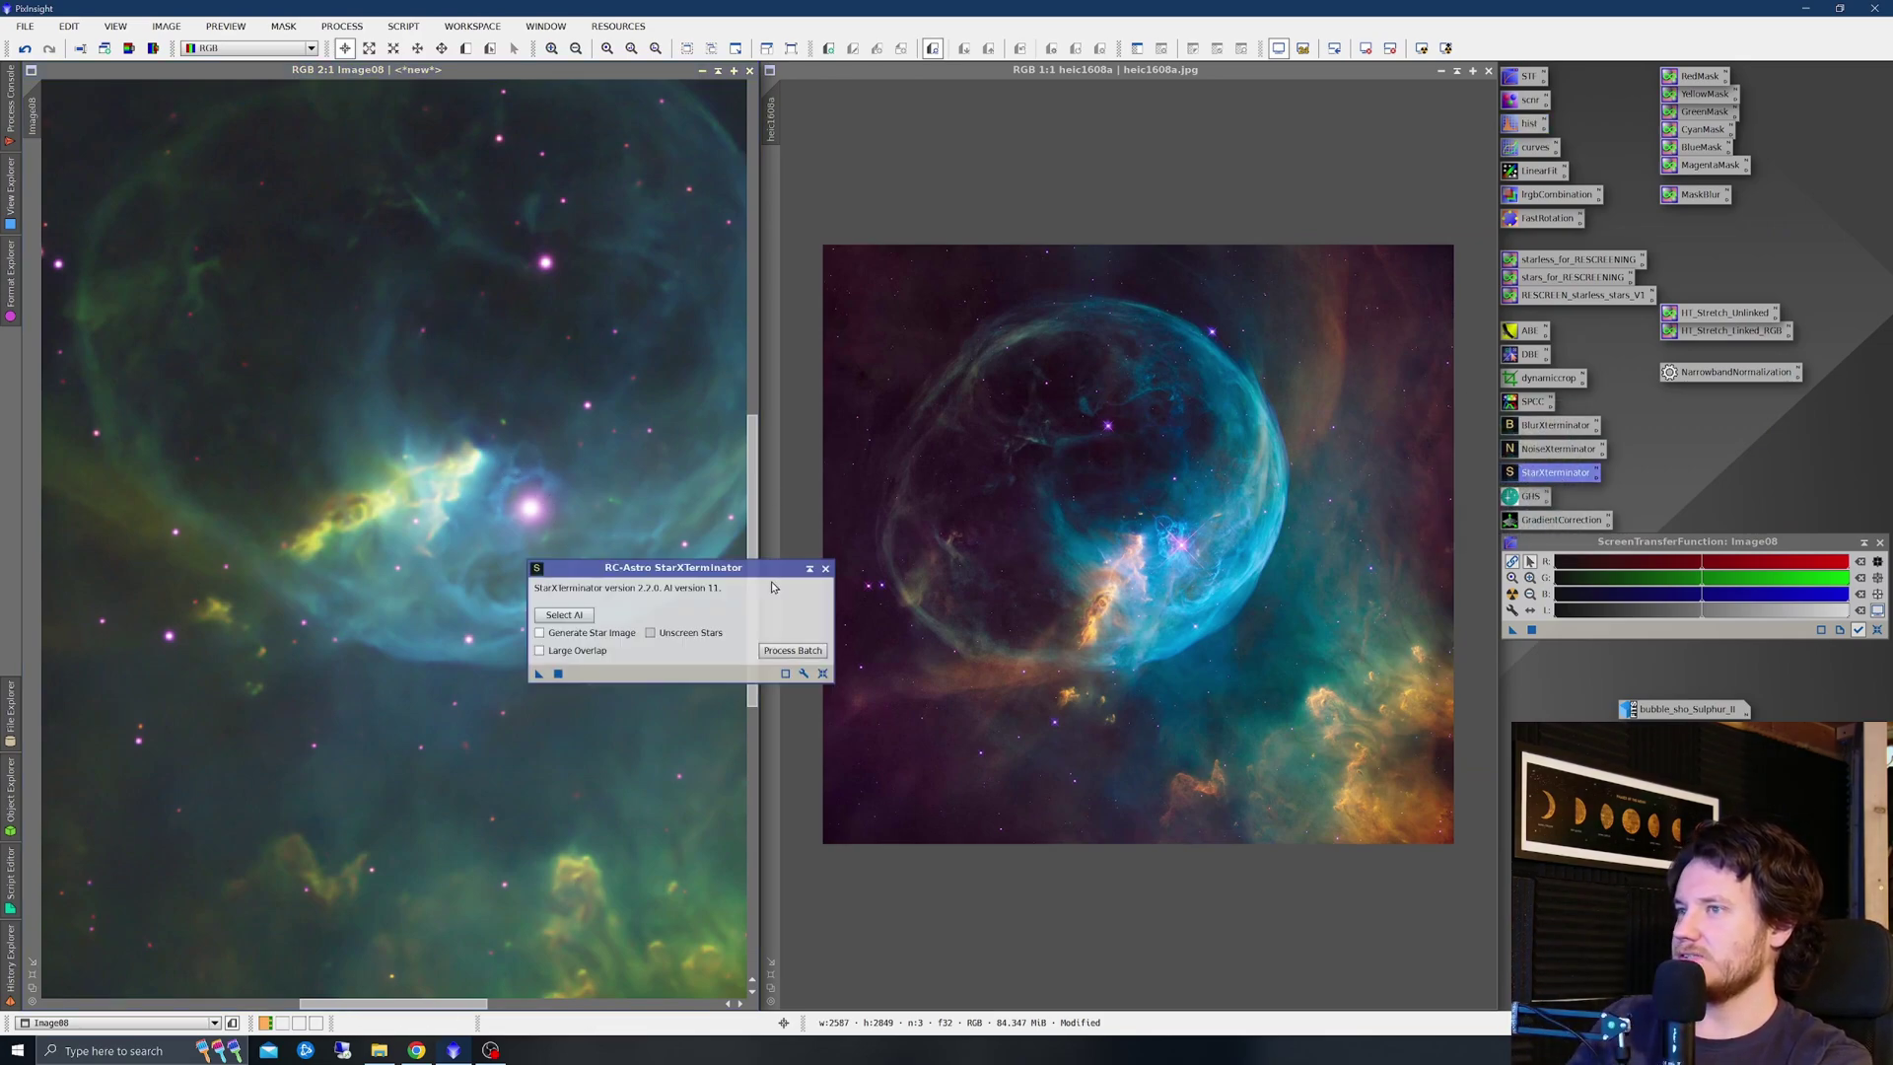
left_click(539, 634)
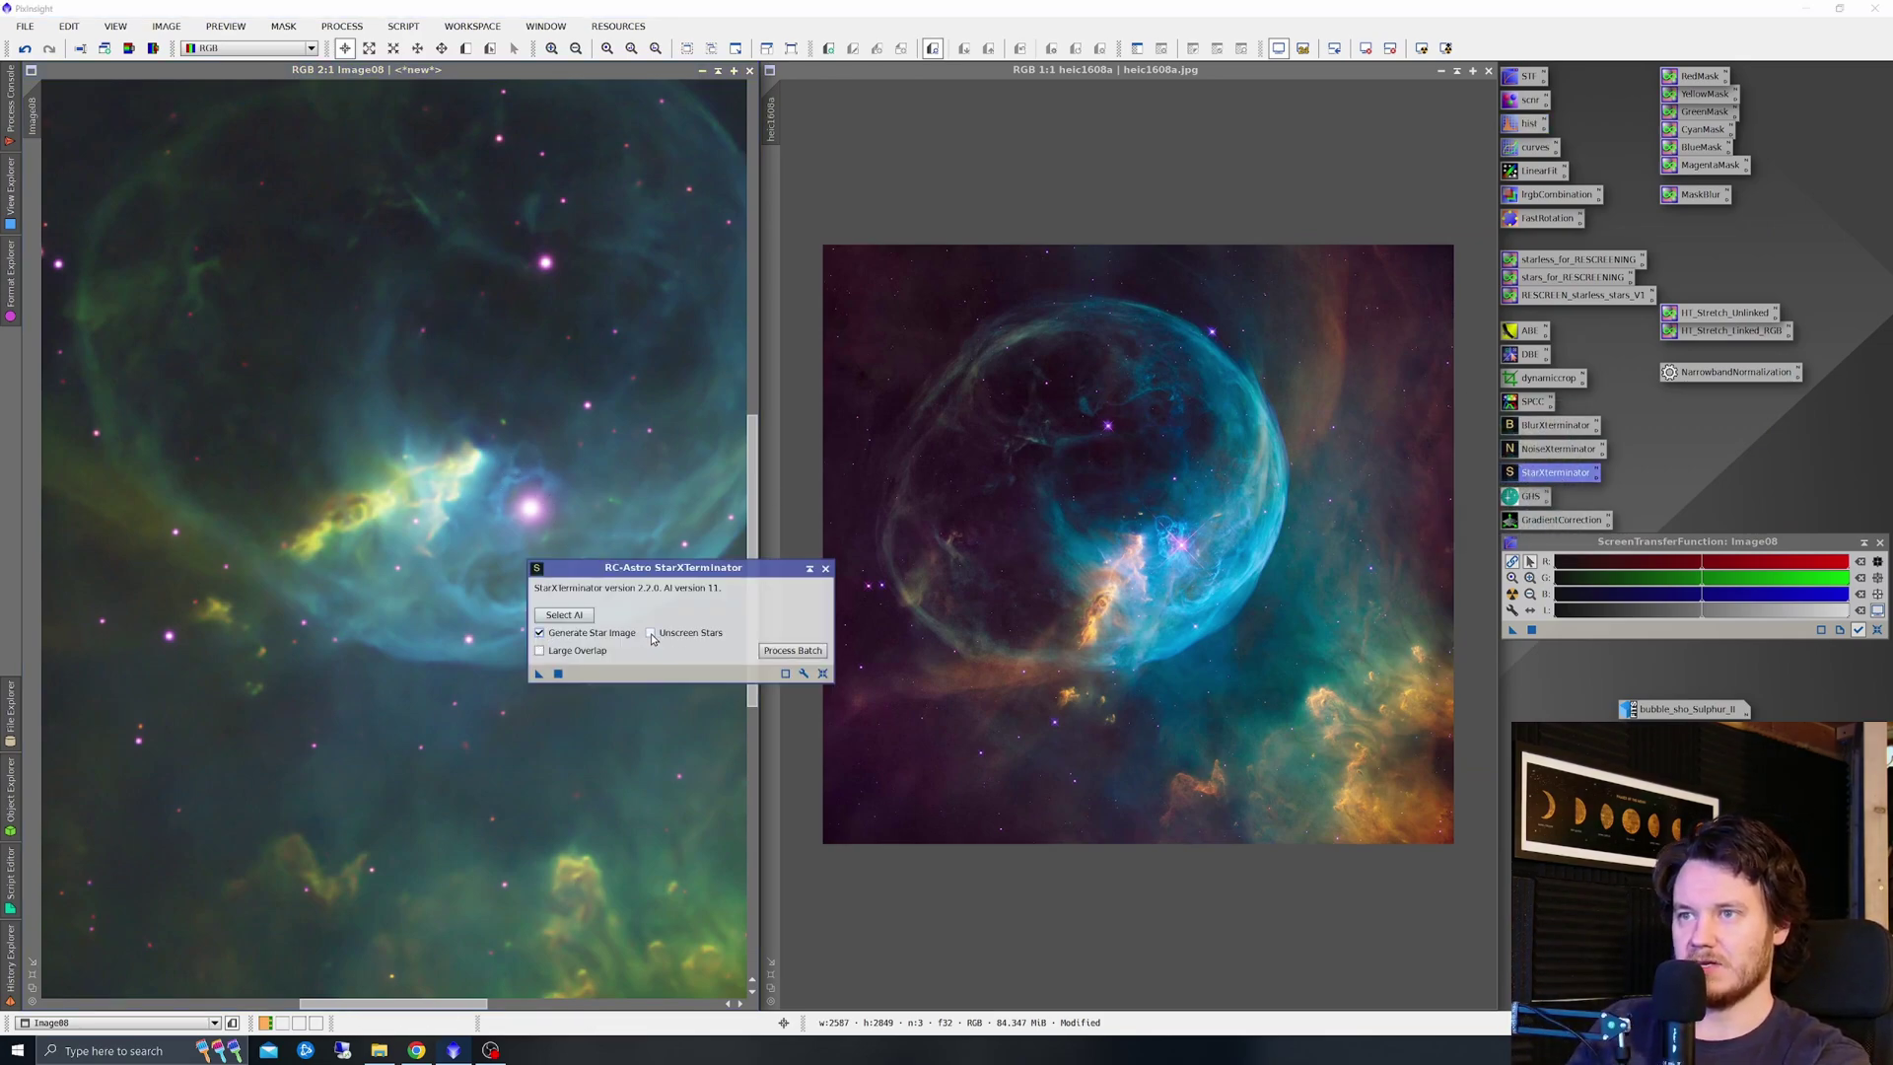
left_click(650, 633)
left_click_drag(539, 674, 384, 654)
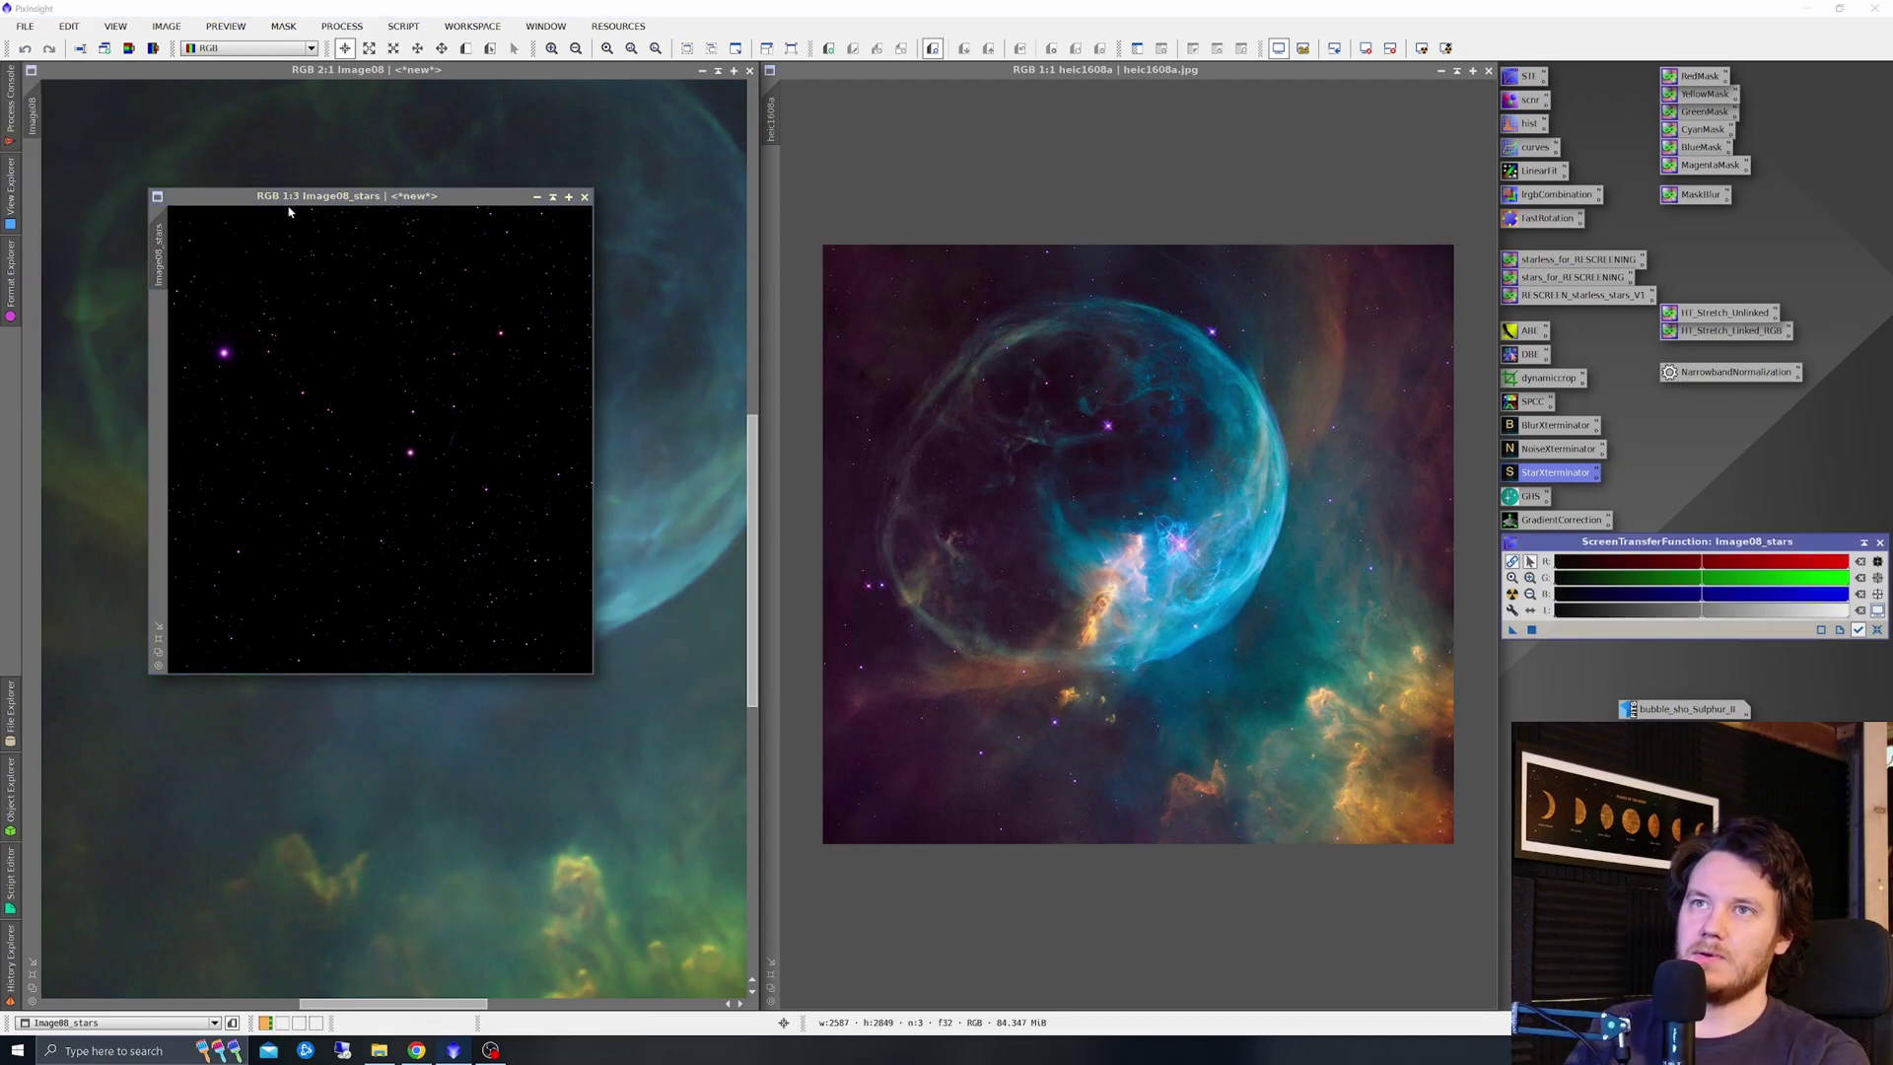
Inspect Image08_stars, park it at the right, and zoom the starless Image08 to 1:1
left_click_drag(332, 196, 552, 300)
scroll(636, 541, "up", 3)
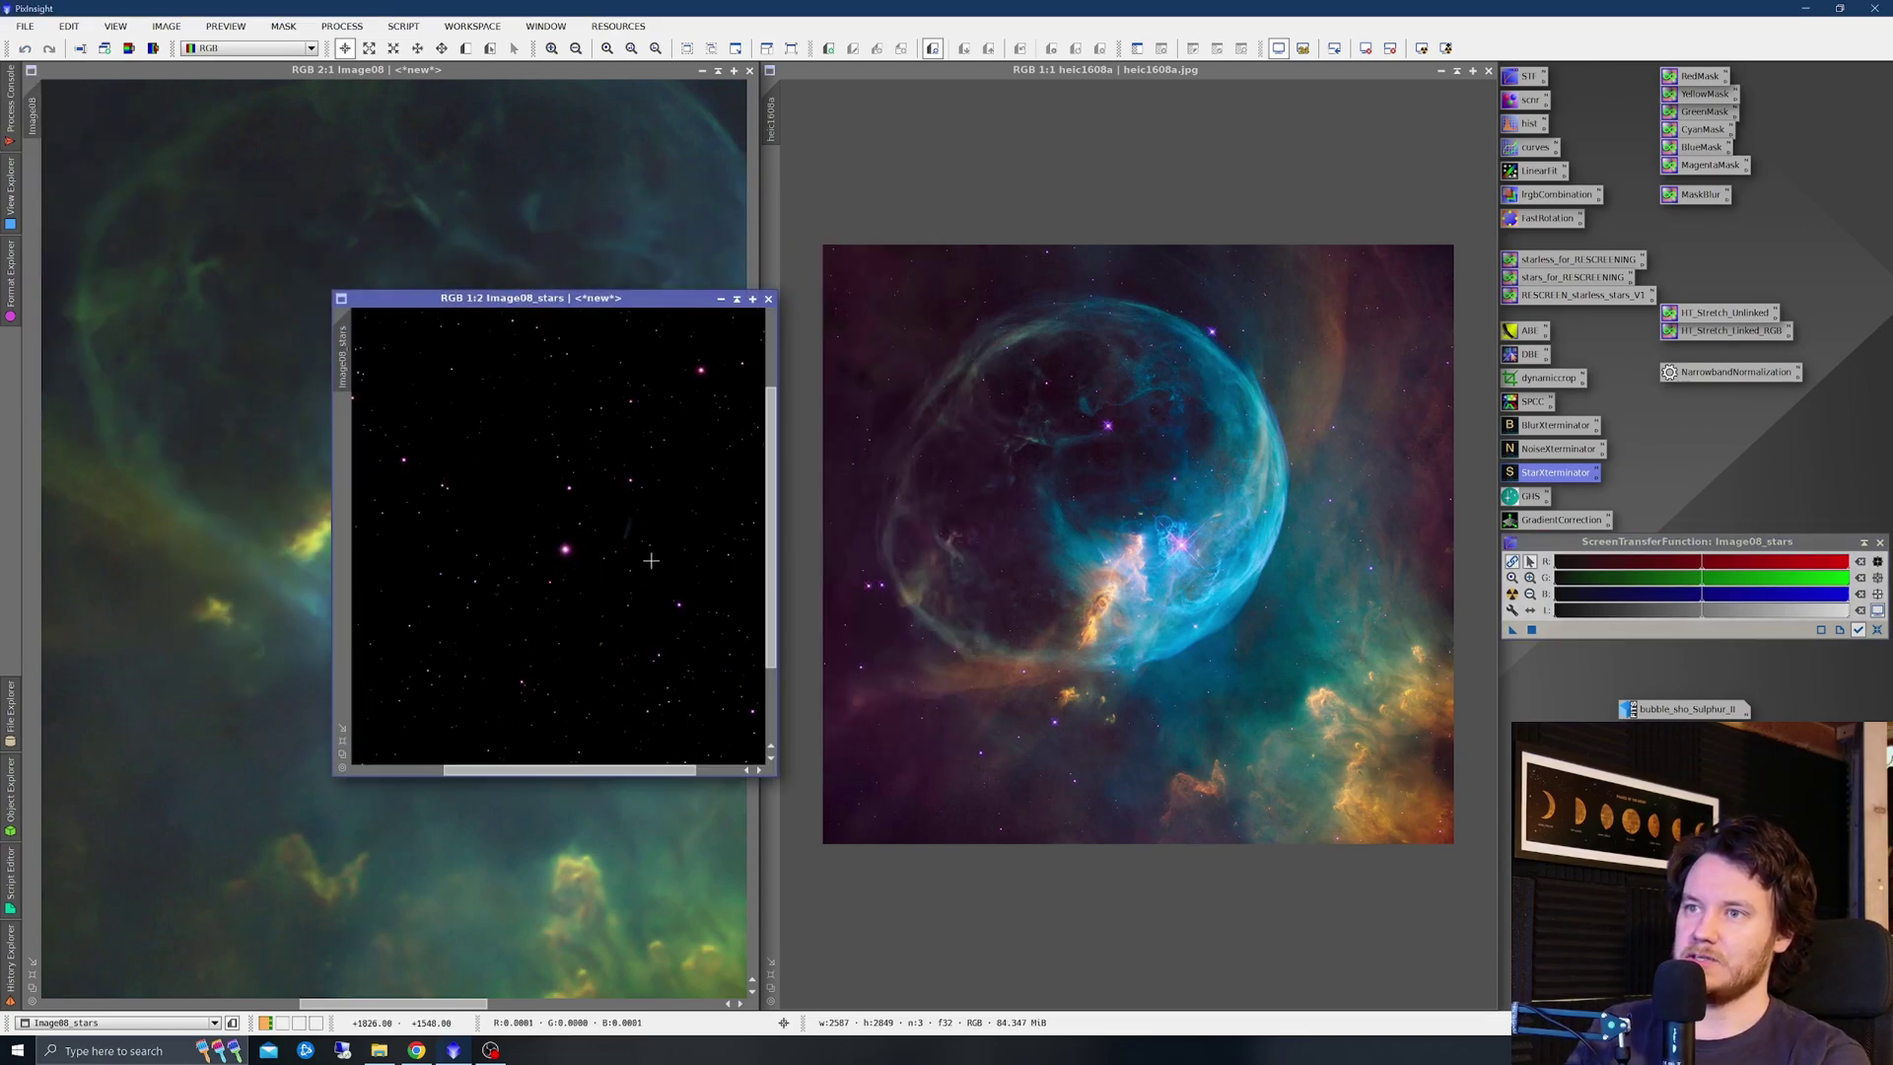
scroll(607, 434, "up", 3)
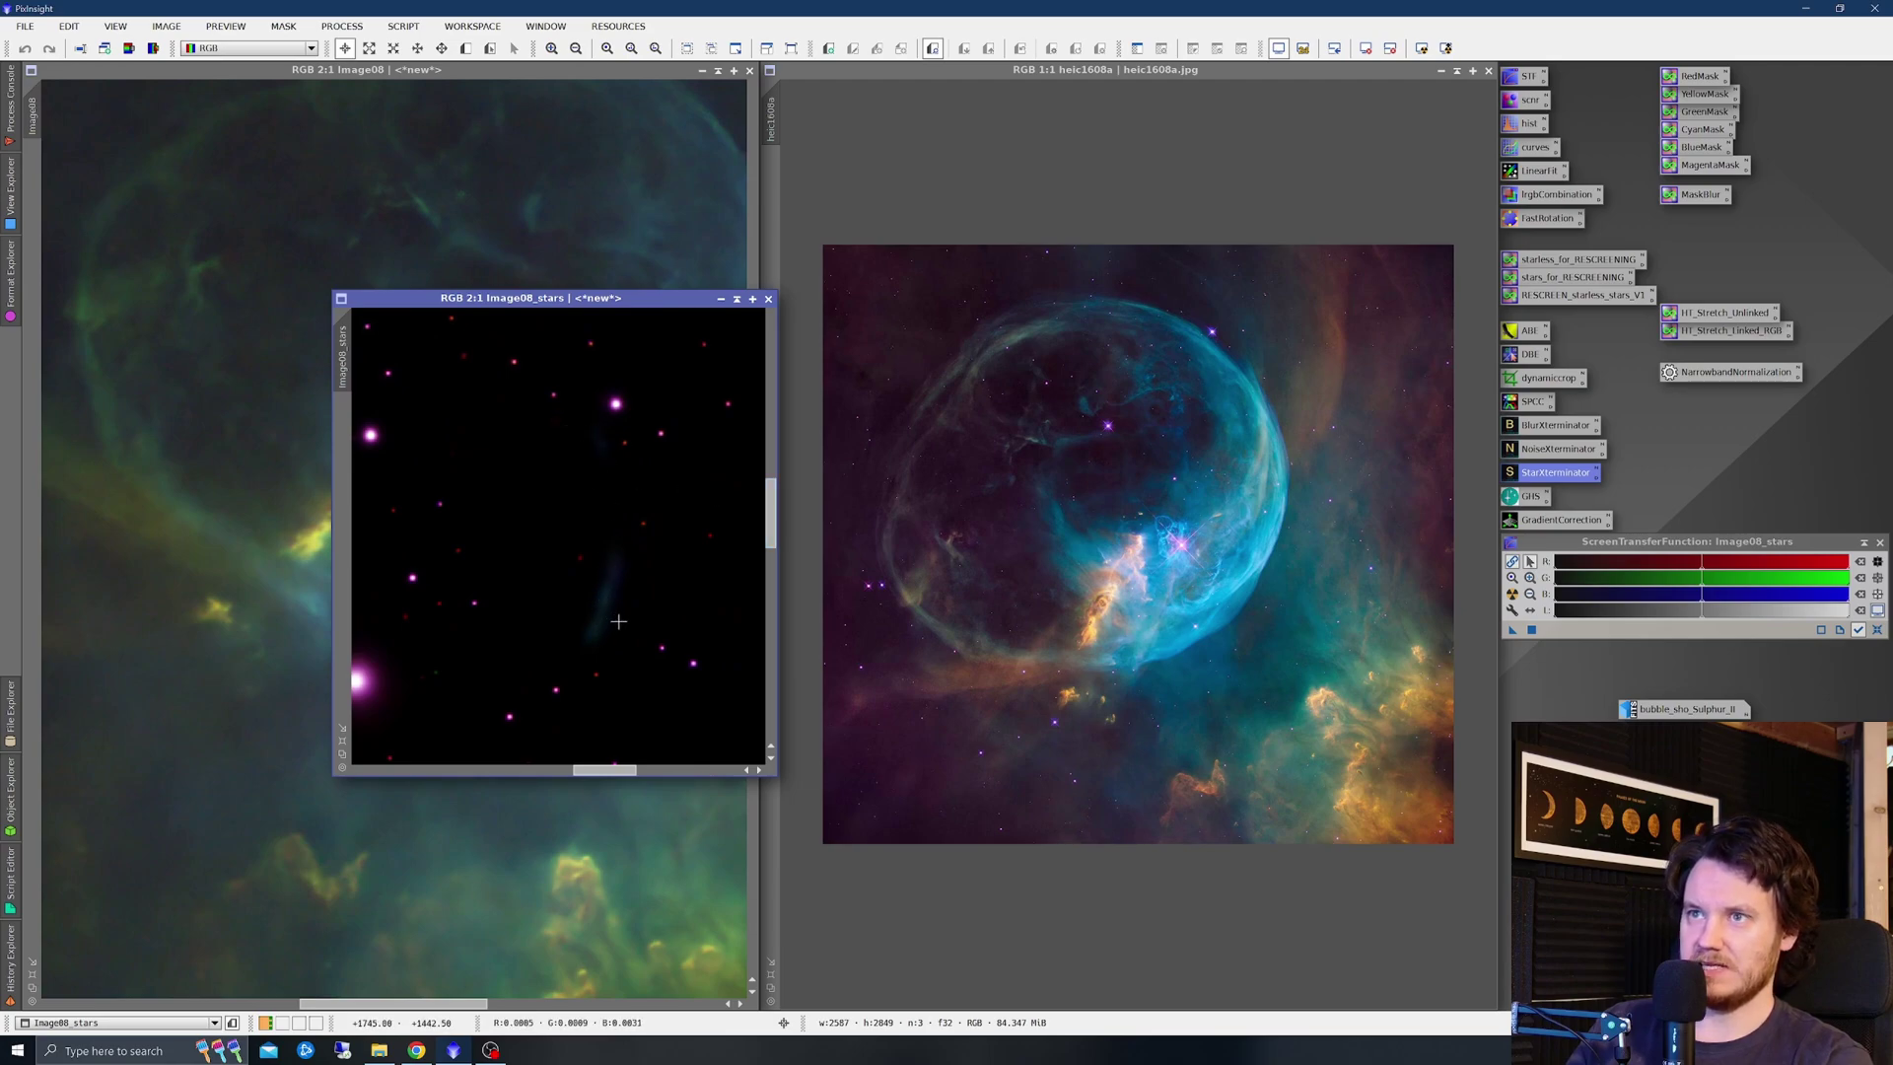
scroll(580, 518, "down", 3)
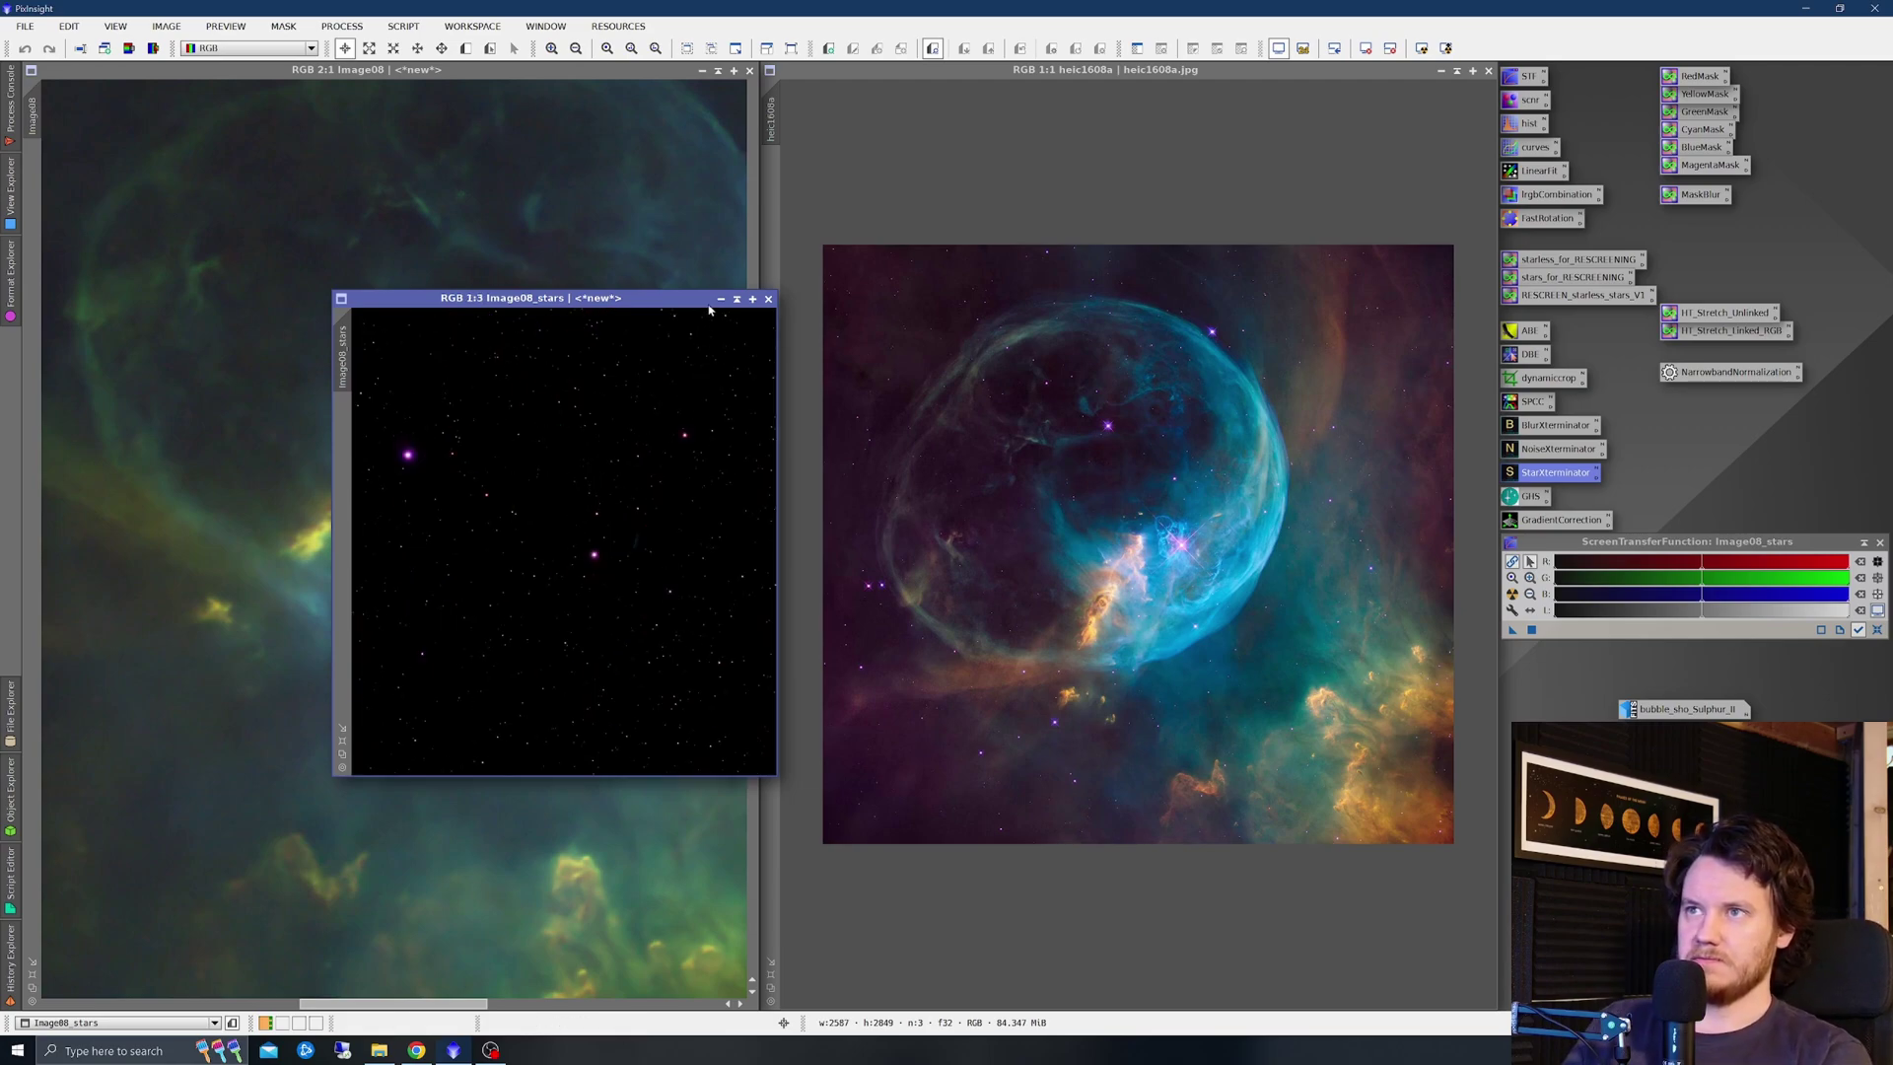
left_click(671, 369)
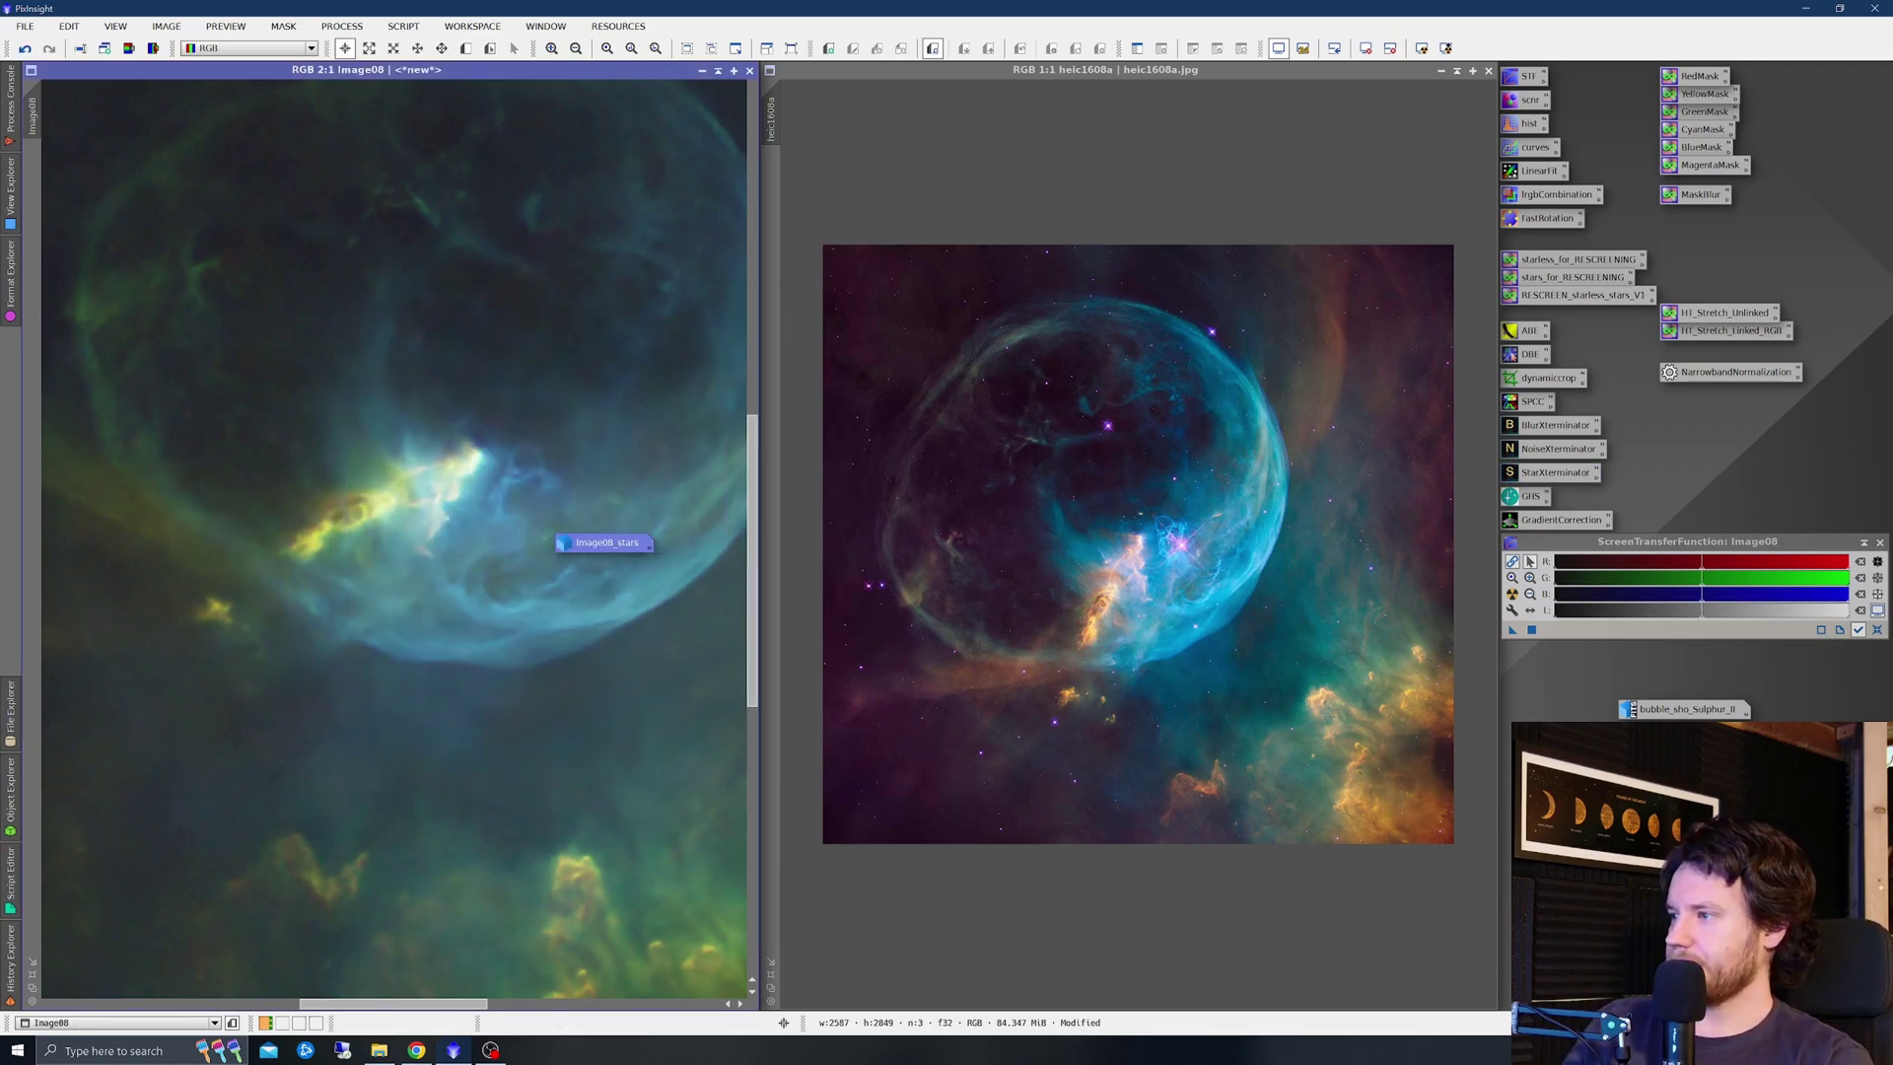
double_click(606, 542)
left_click_drag(634, 310, 1712, 527)
left_click(481, 420)
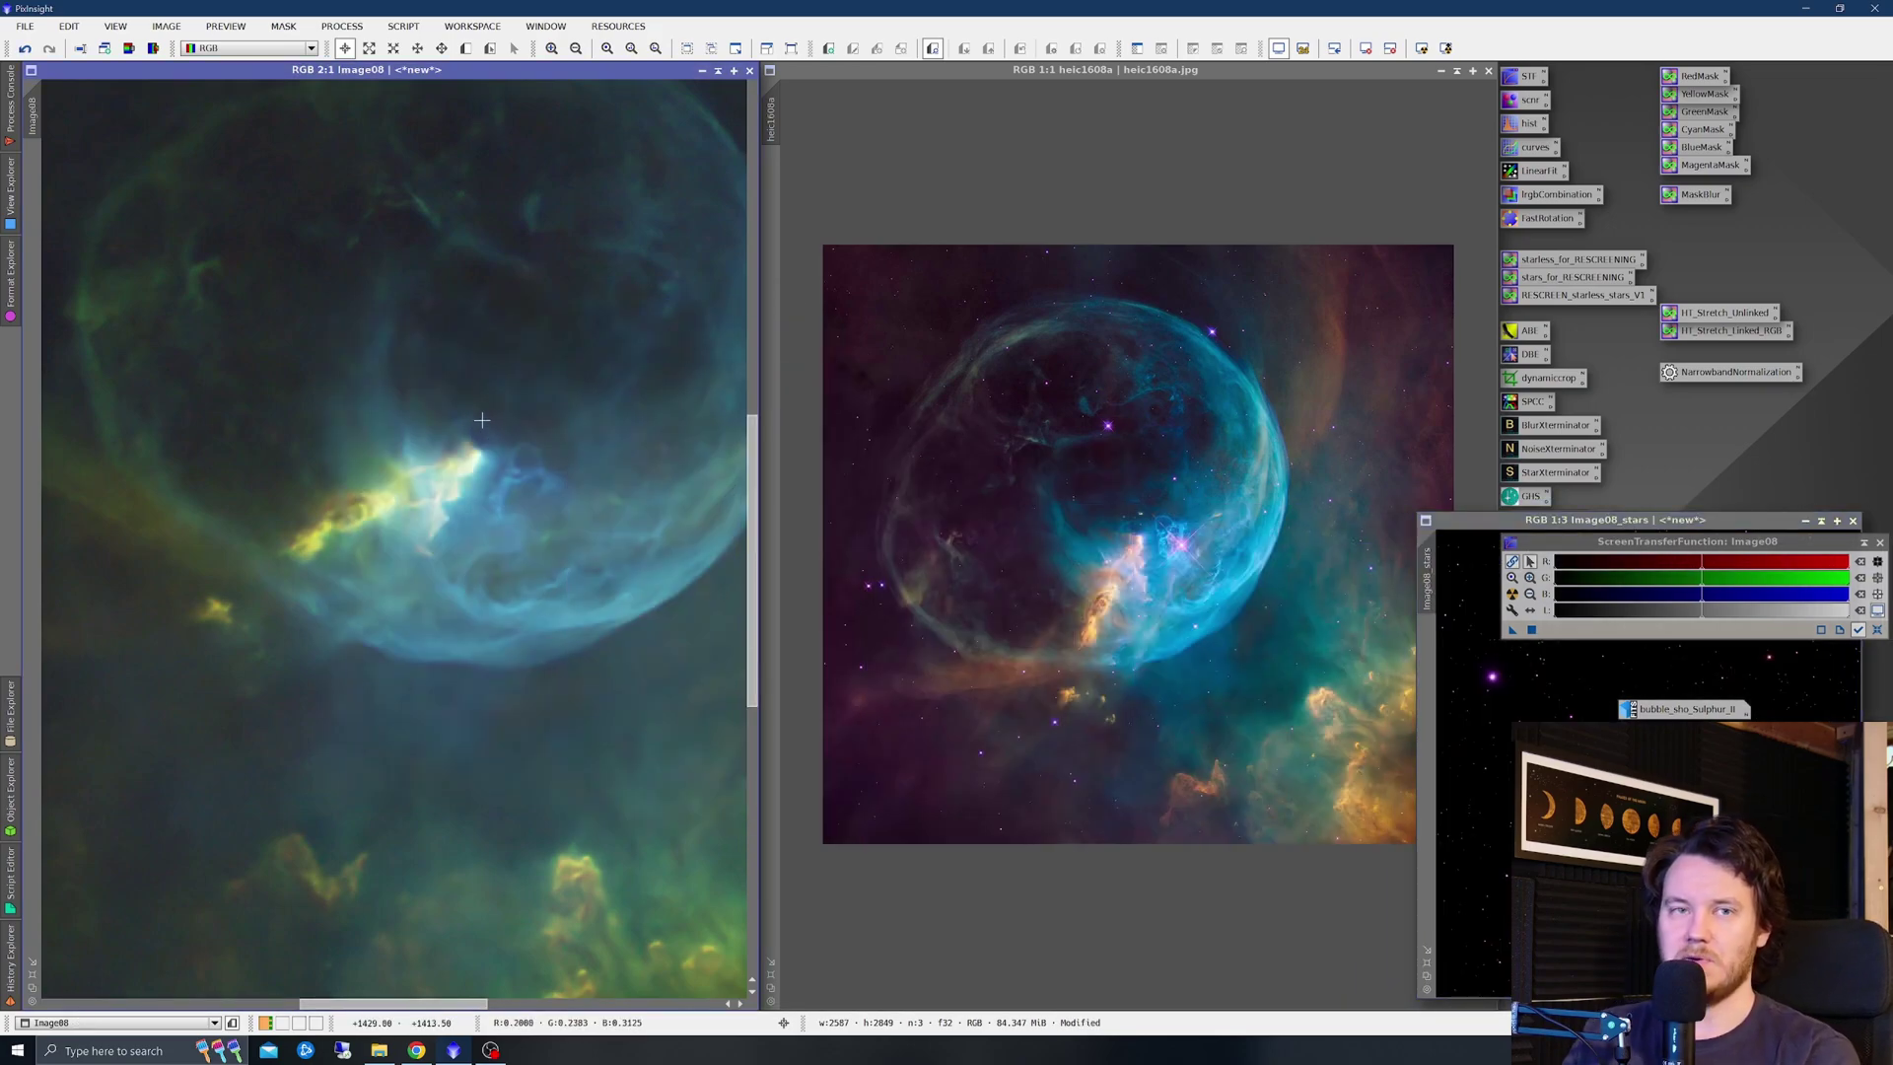
scroll(666, 445, "down", 1)
left_click_drag(754, 404, 755, 392)
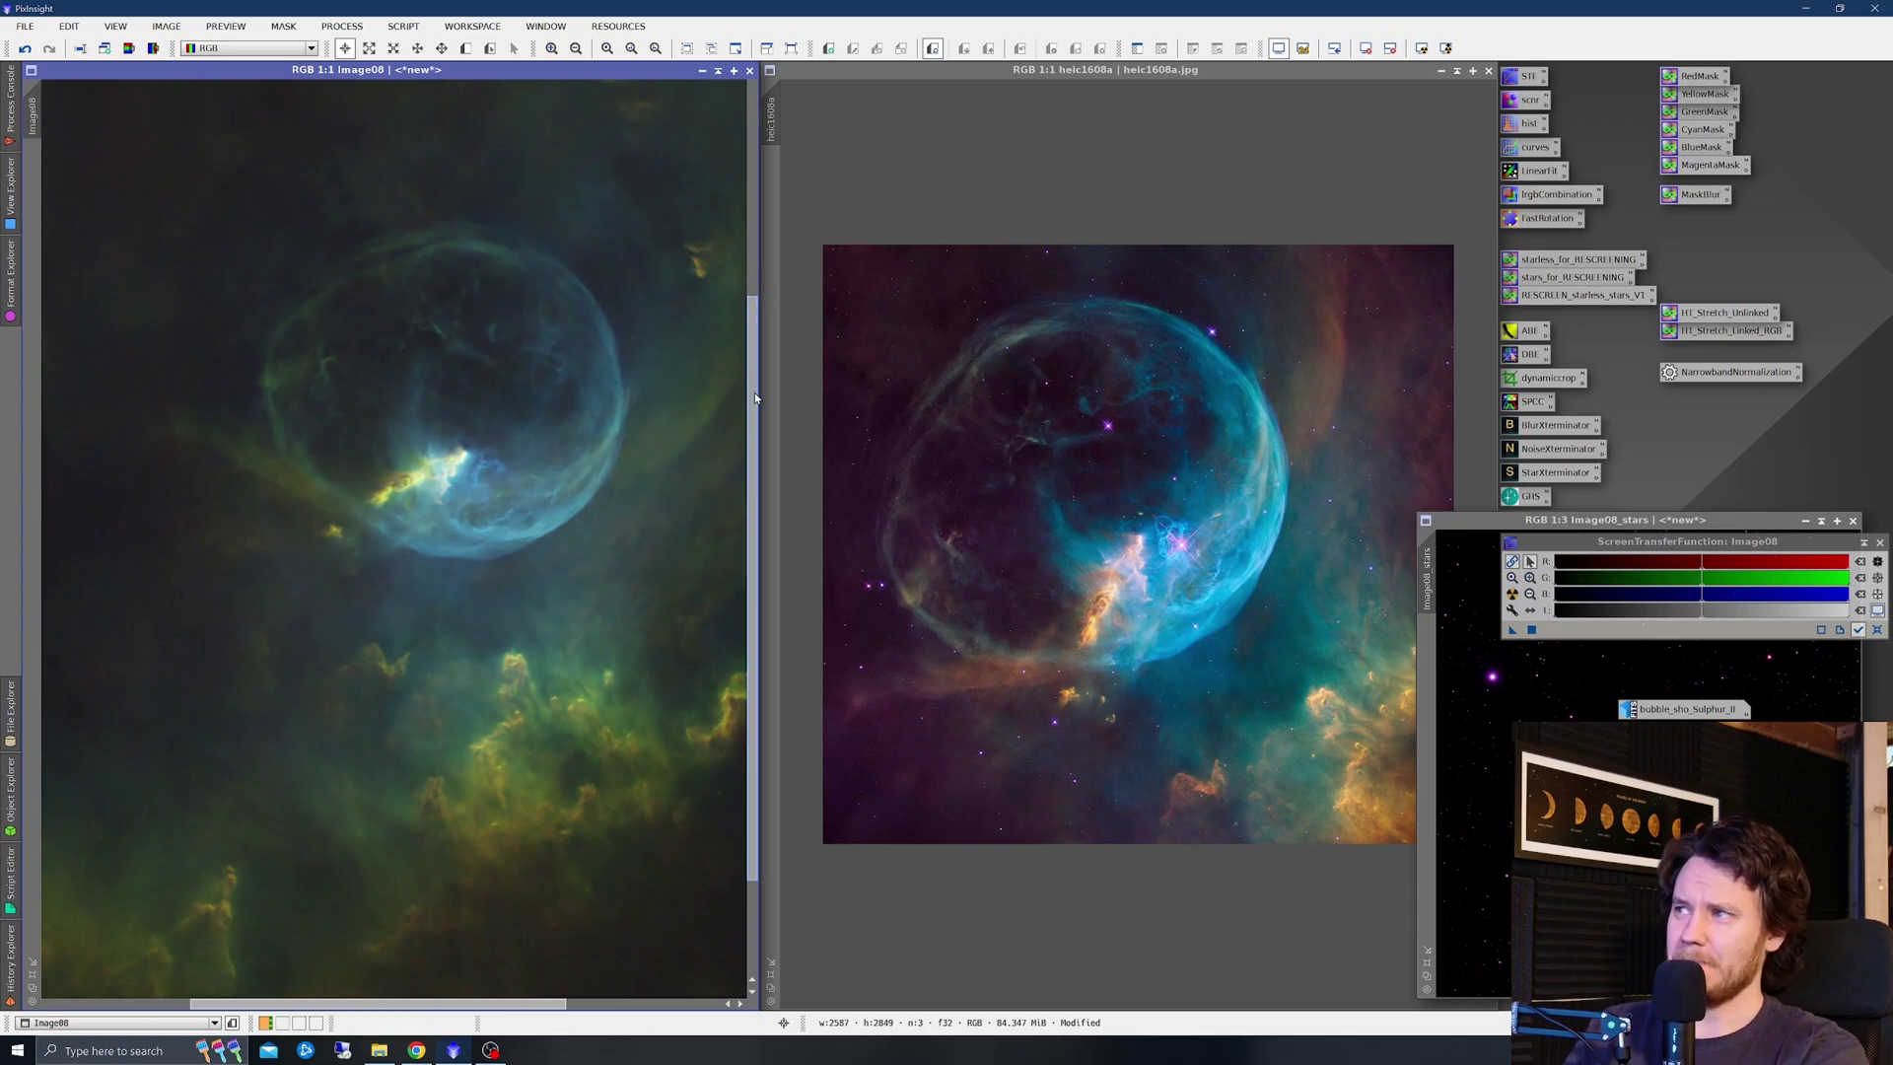
Set NarrowbandNormalization to the SHO palette with a real-time preview zoomed on the bubble
double_click(1712, 373)
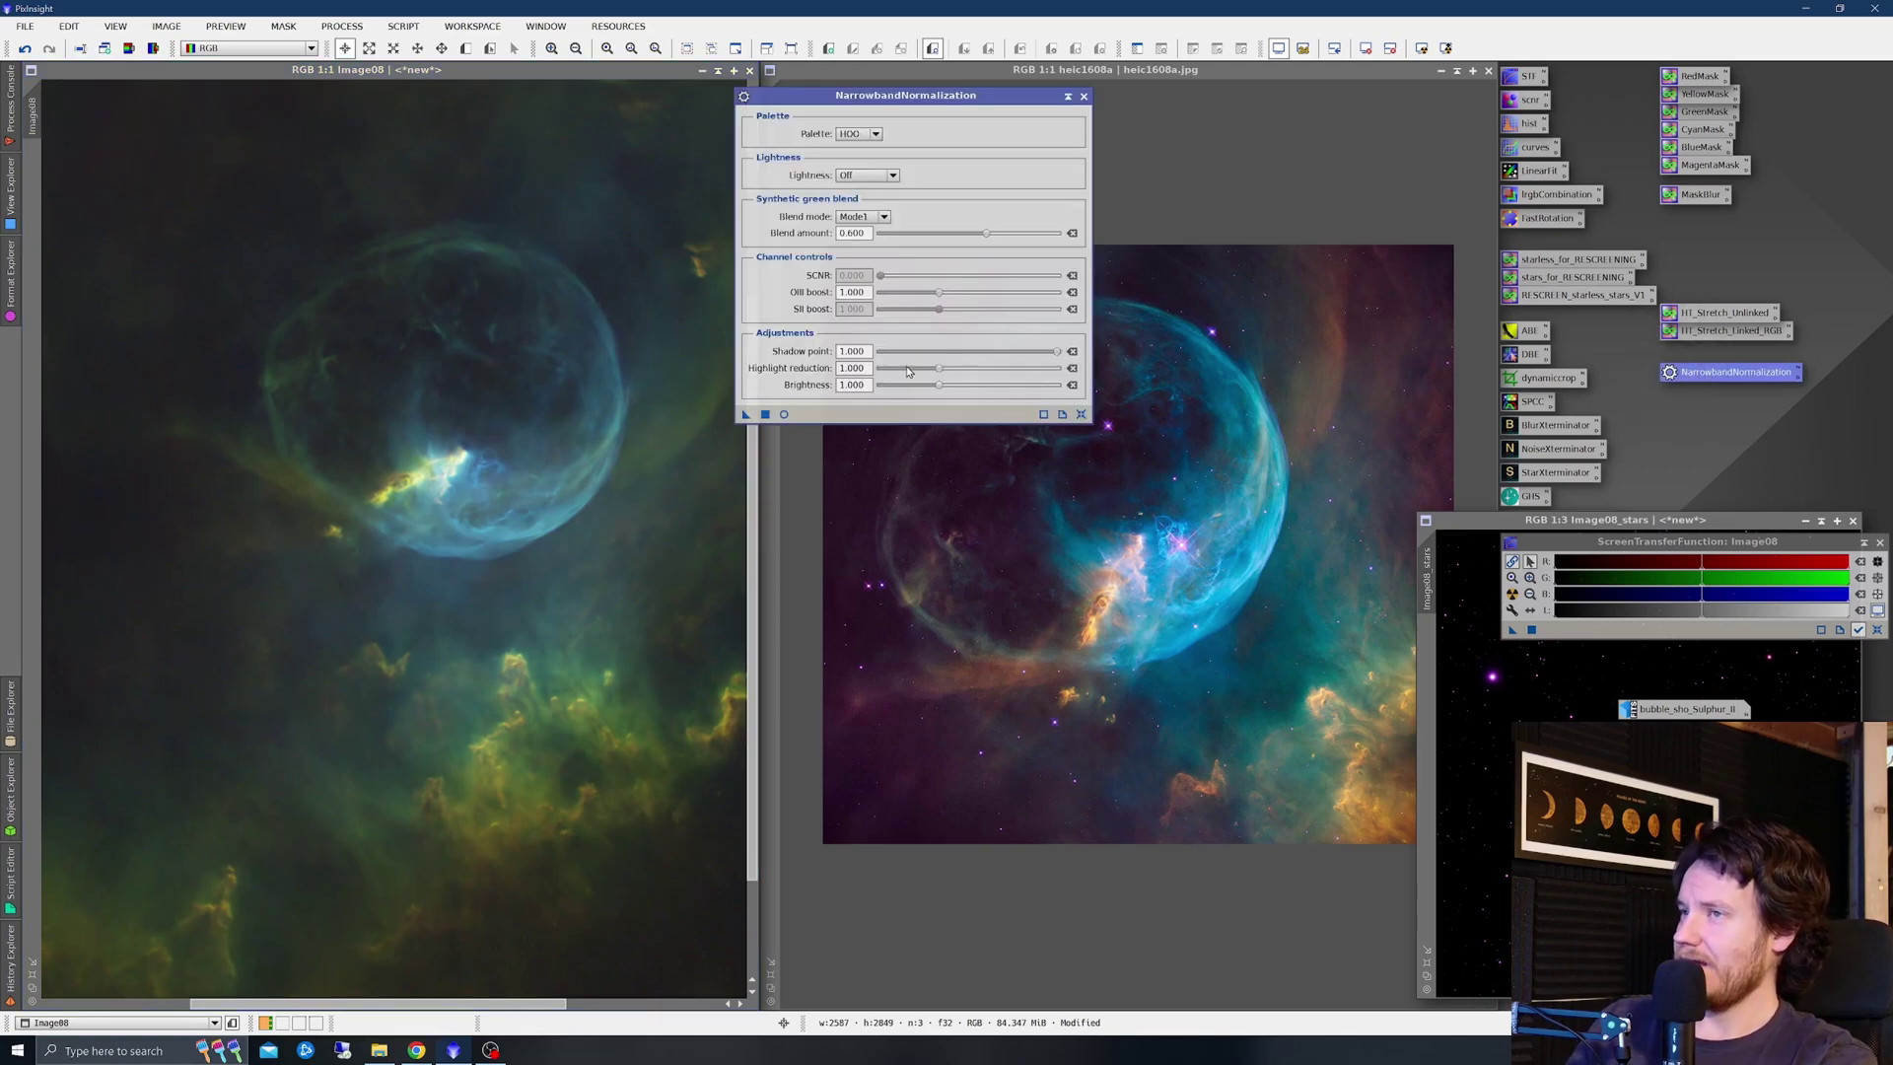
left_click(875, 135)
left_click(855, 160)
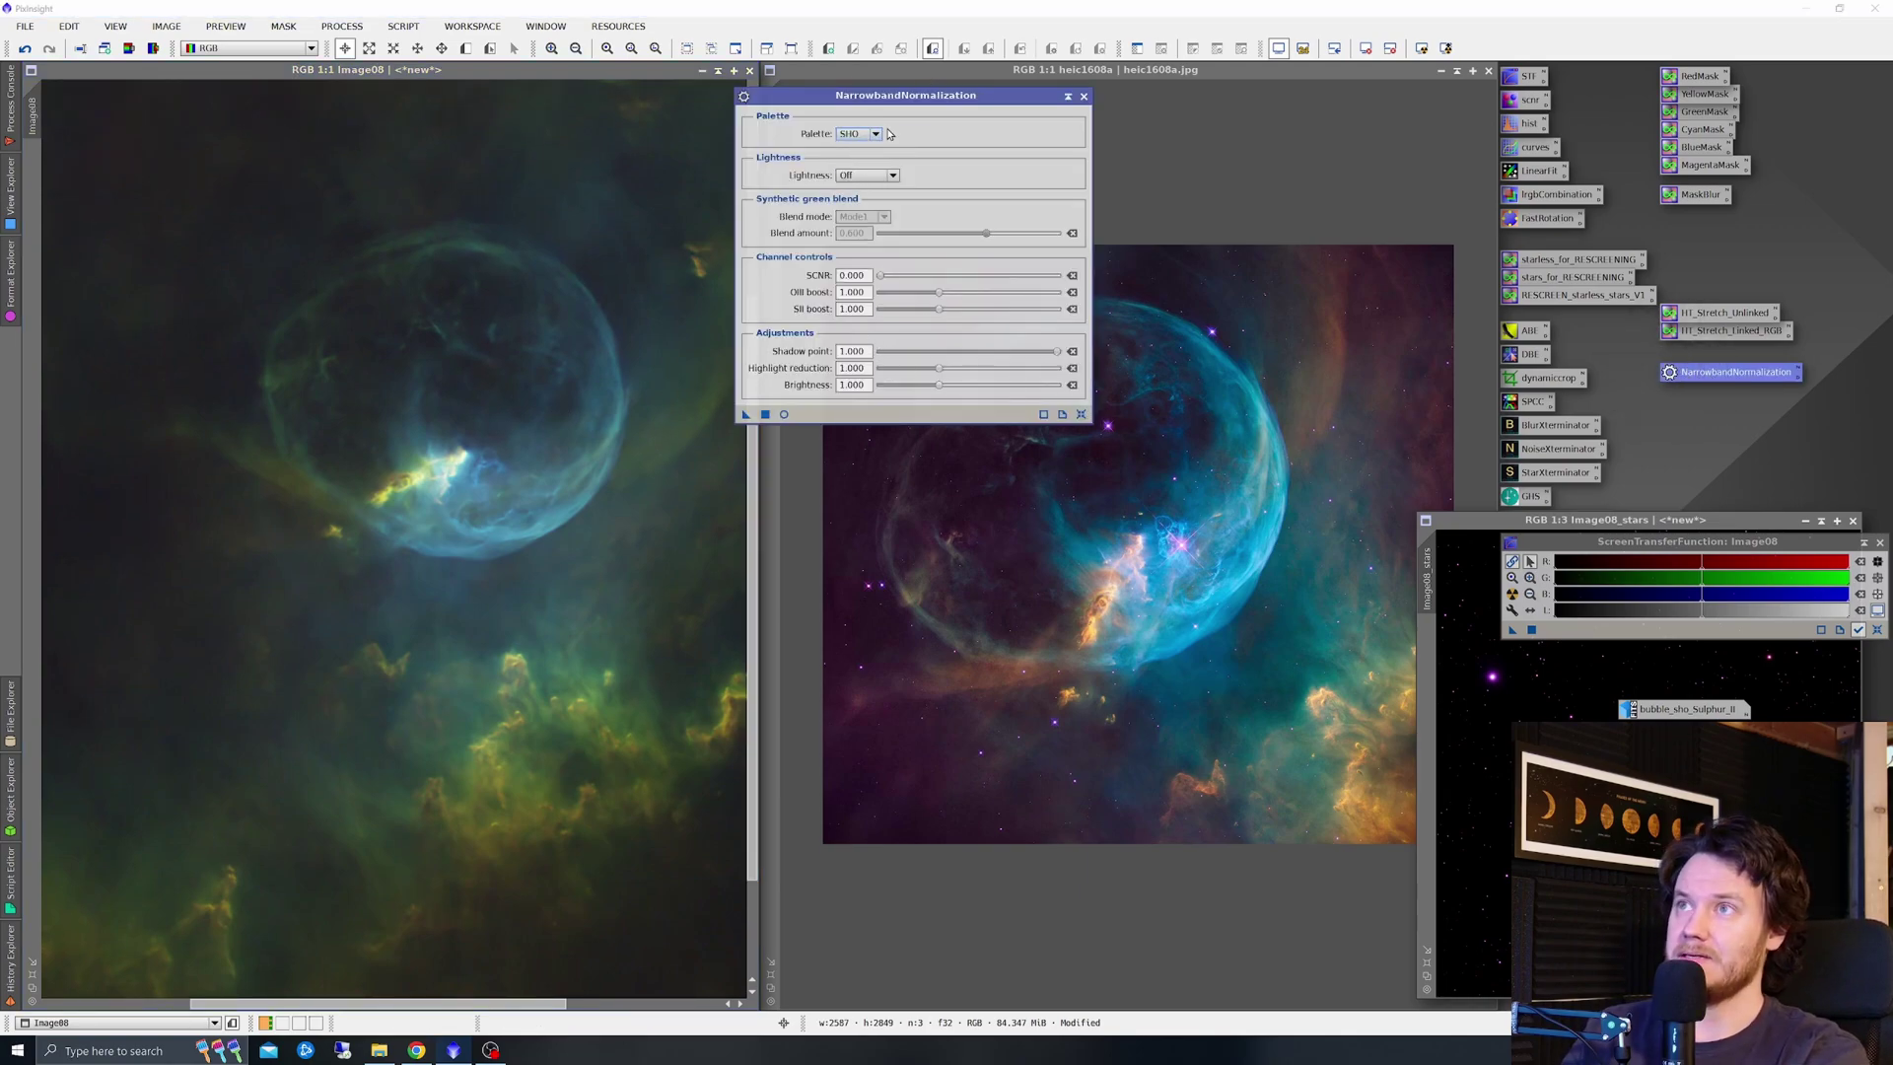
left_click(784, 414)
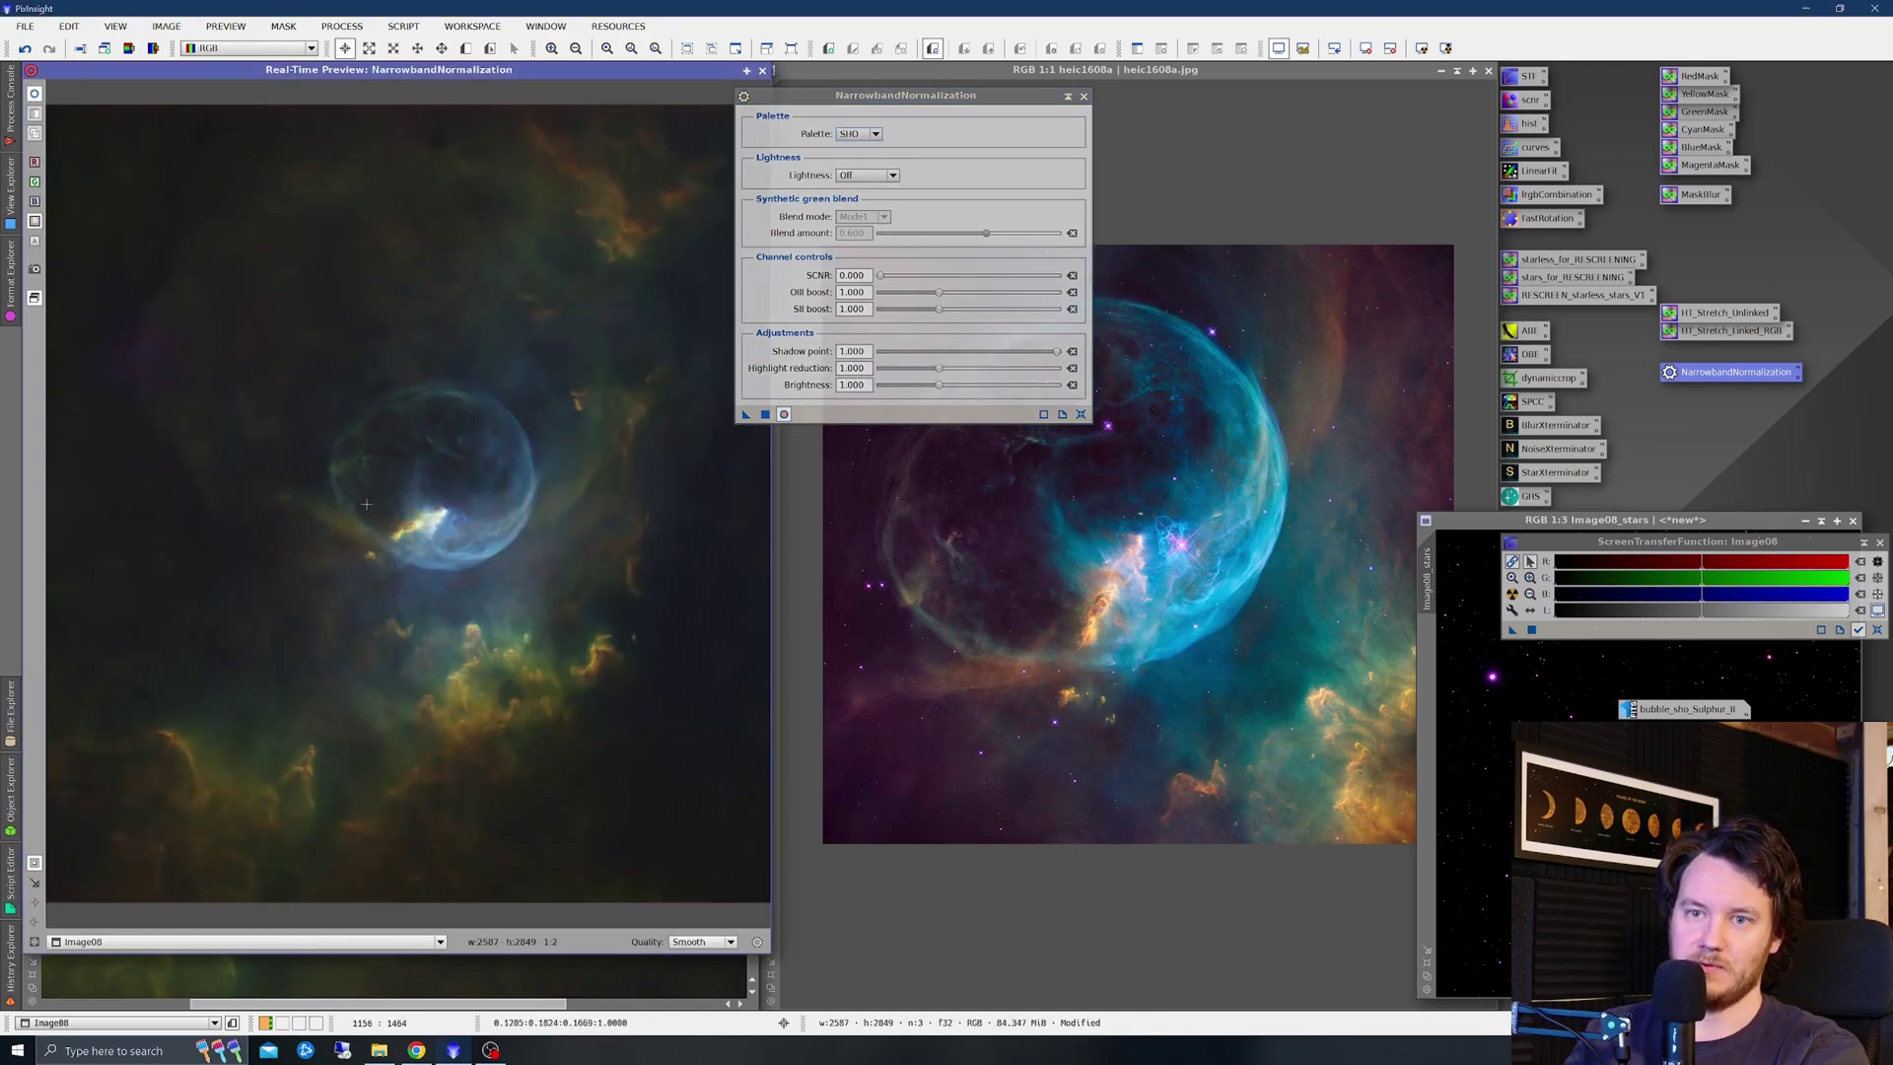
left_click_drag(281, 347, 644, 715)
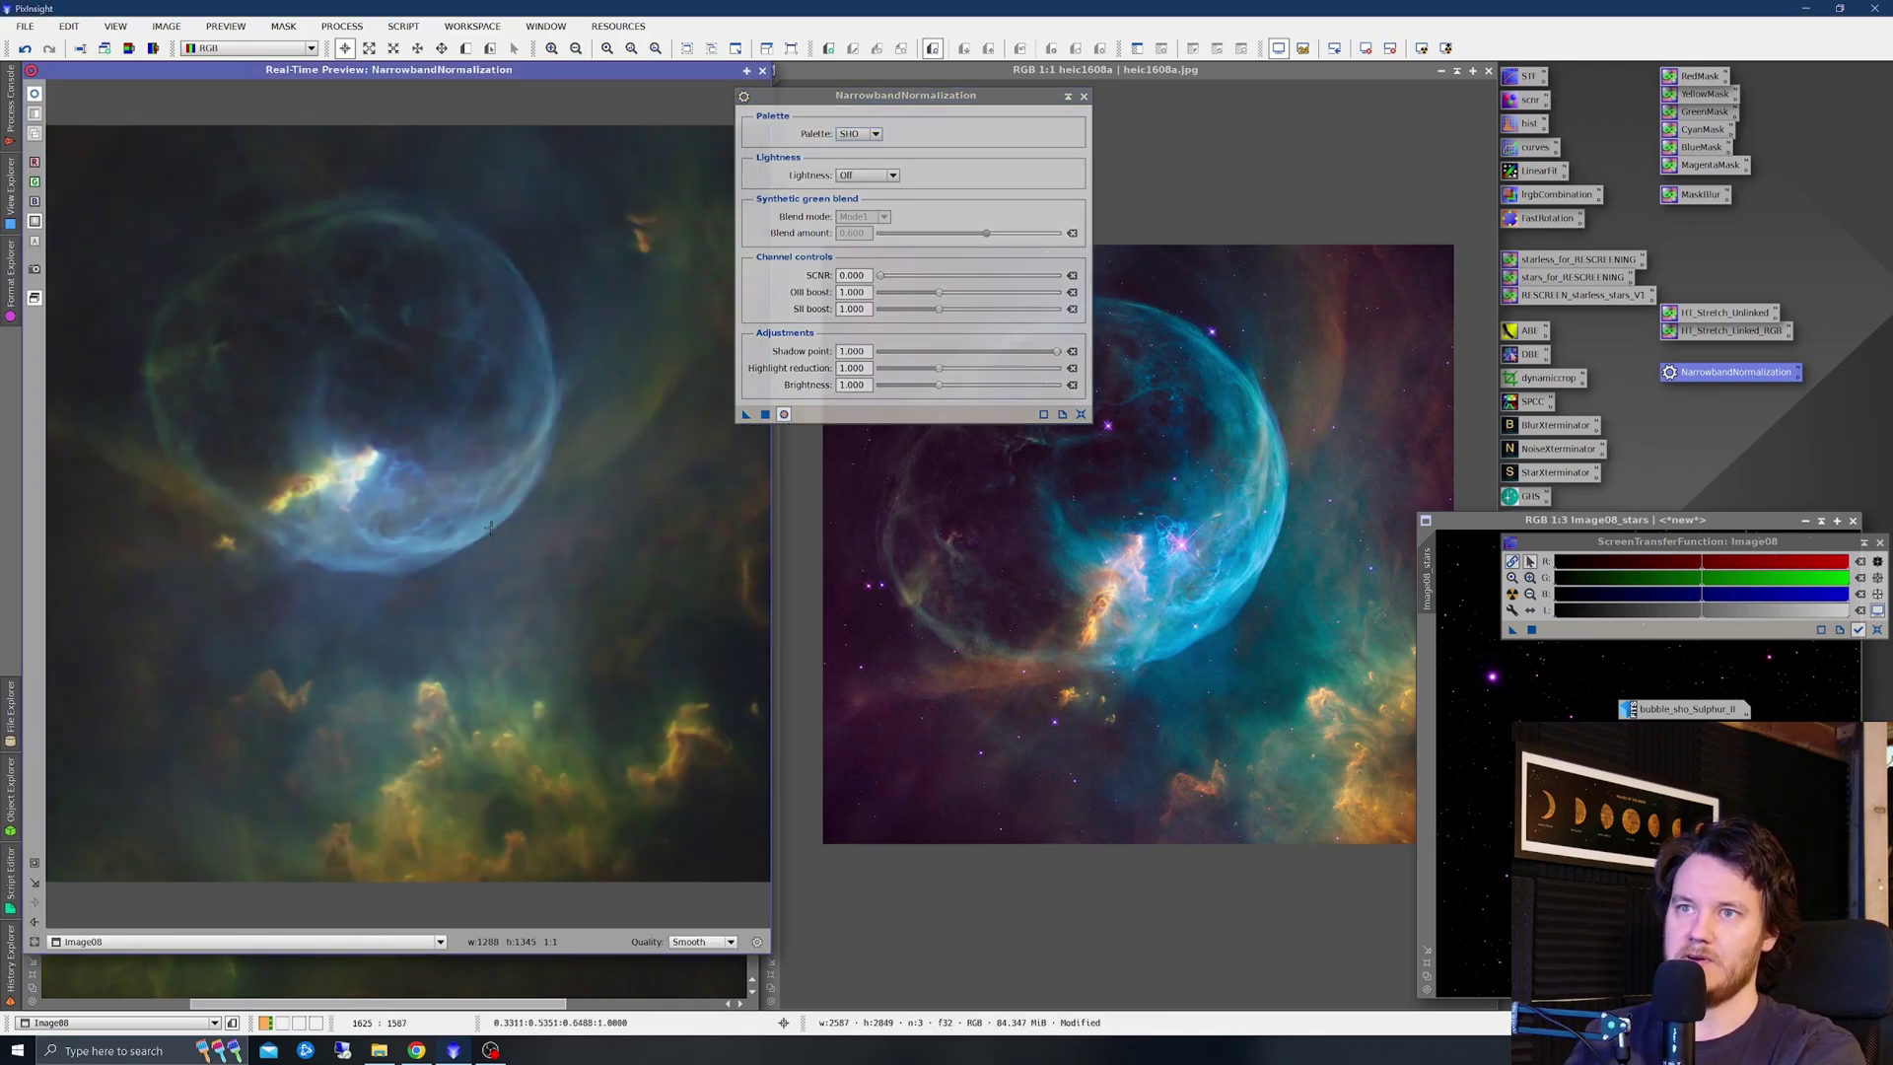
left_click_drag(922, 101, 759, 110)
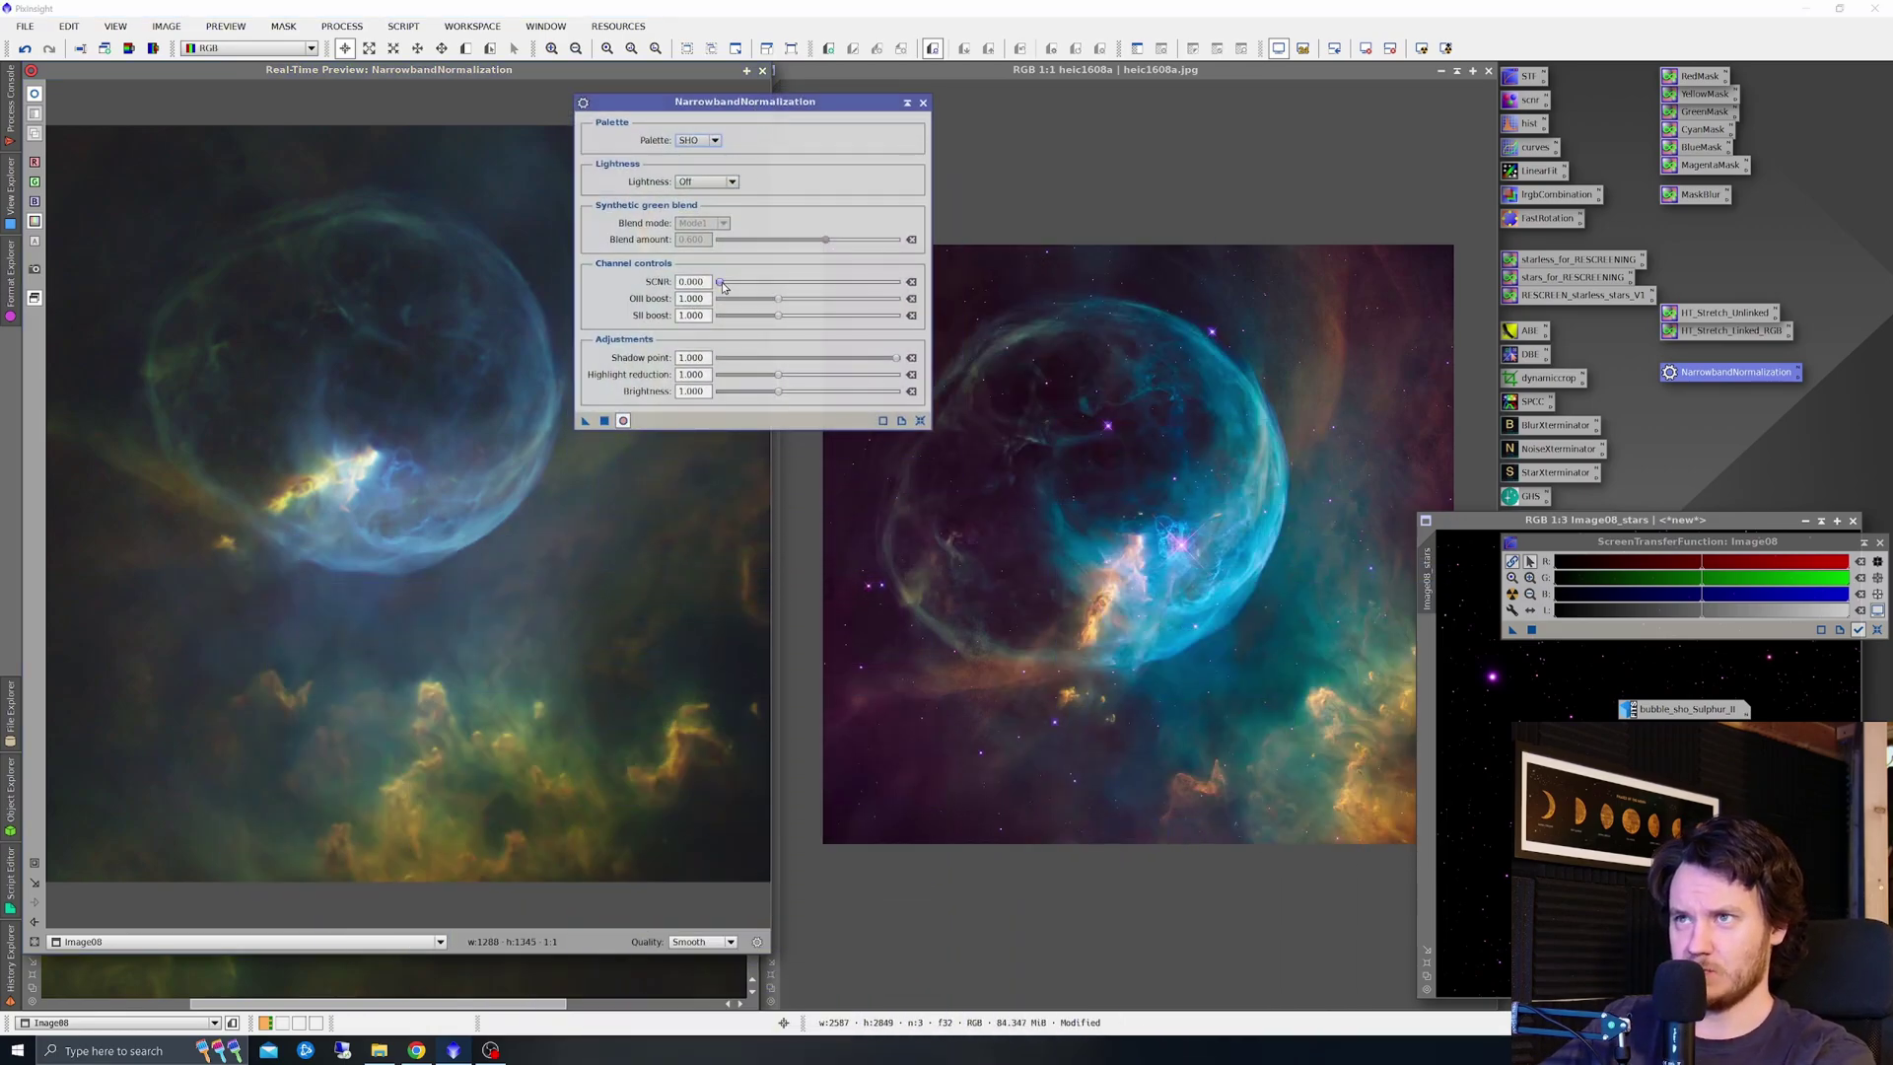
Raise OIII boost to about 1.42 and SII boost to about 1.33, then apply to Image08
left_click_drag(788, 307, 812, 308)
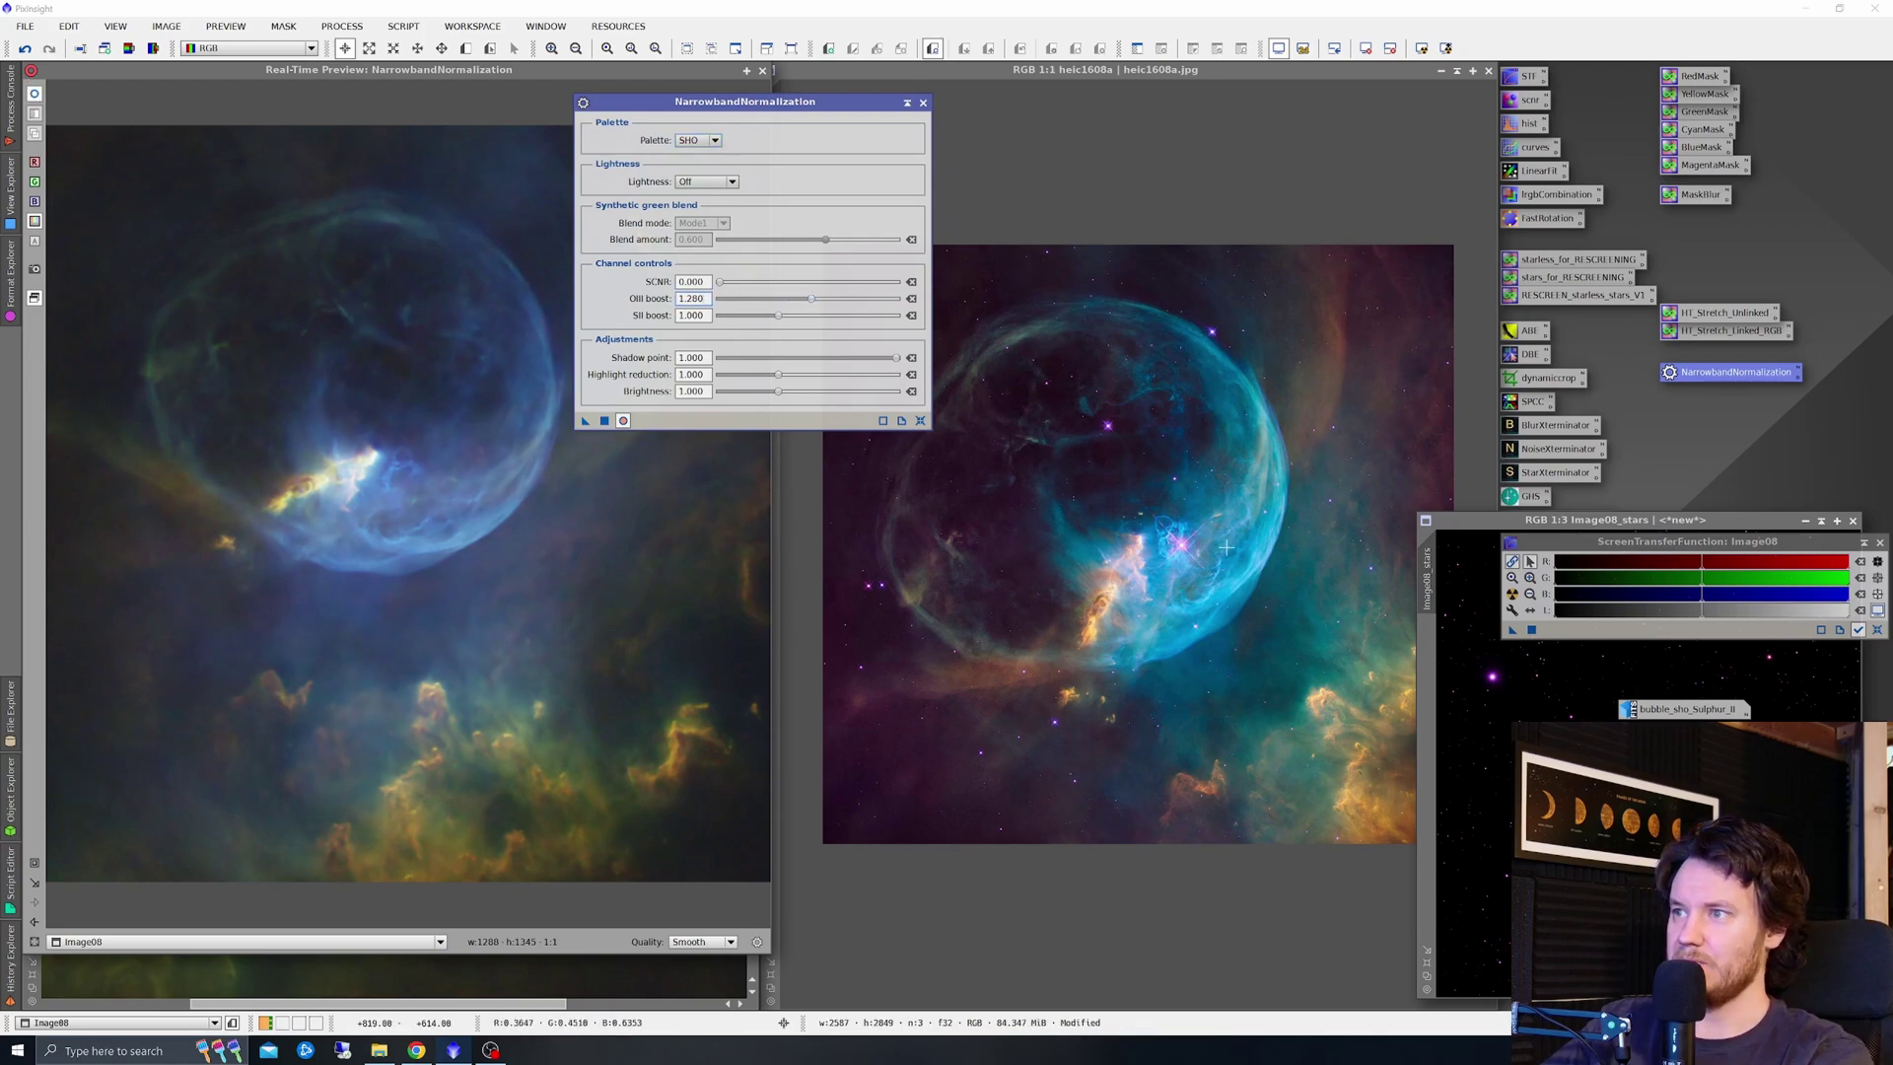
left_click_drag(811, 303, 817, 307)
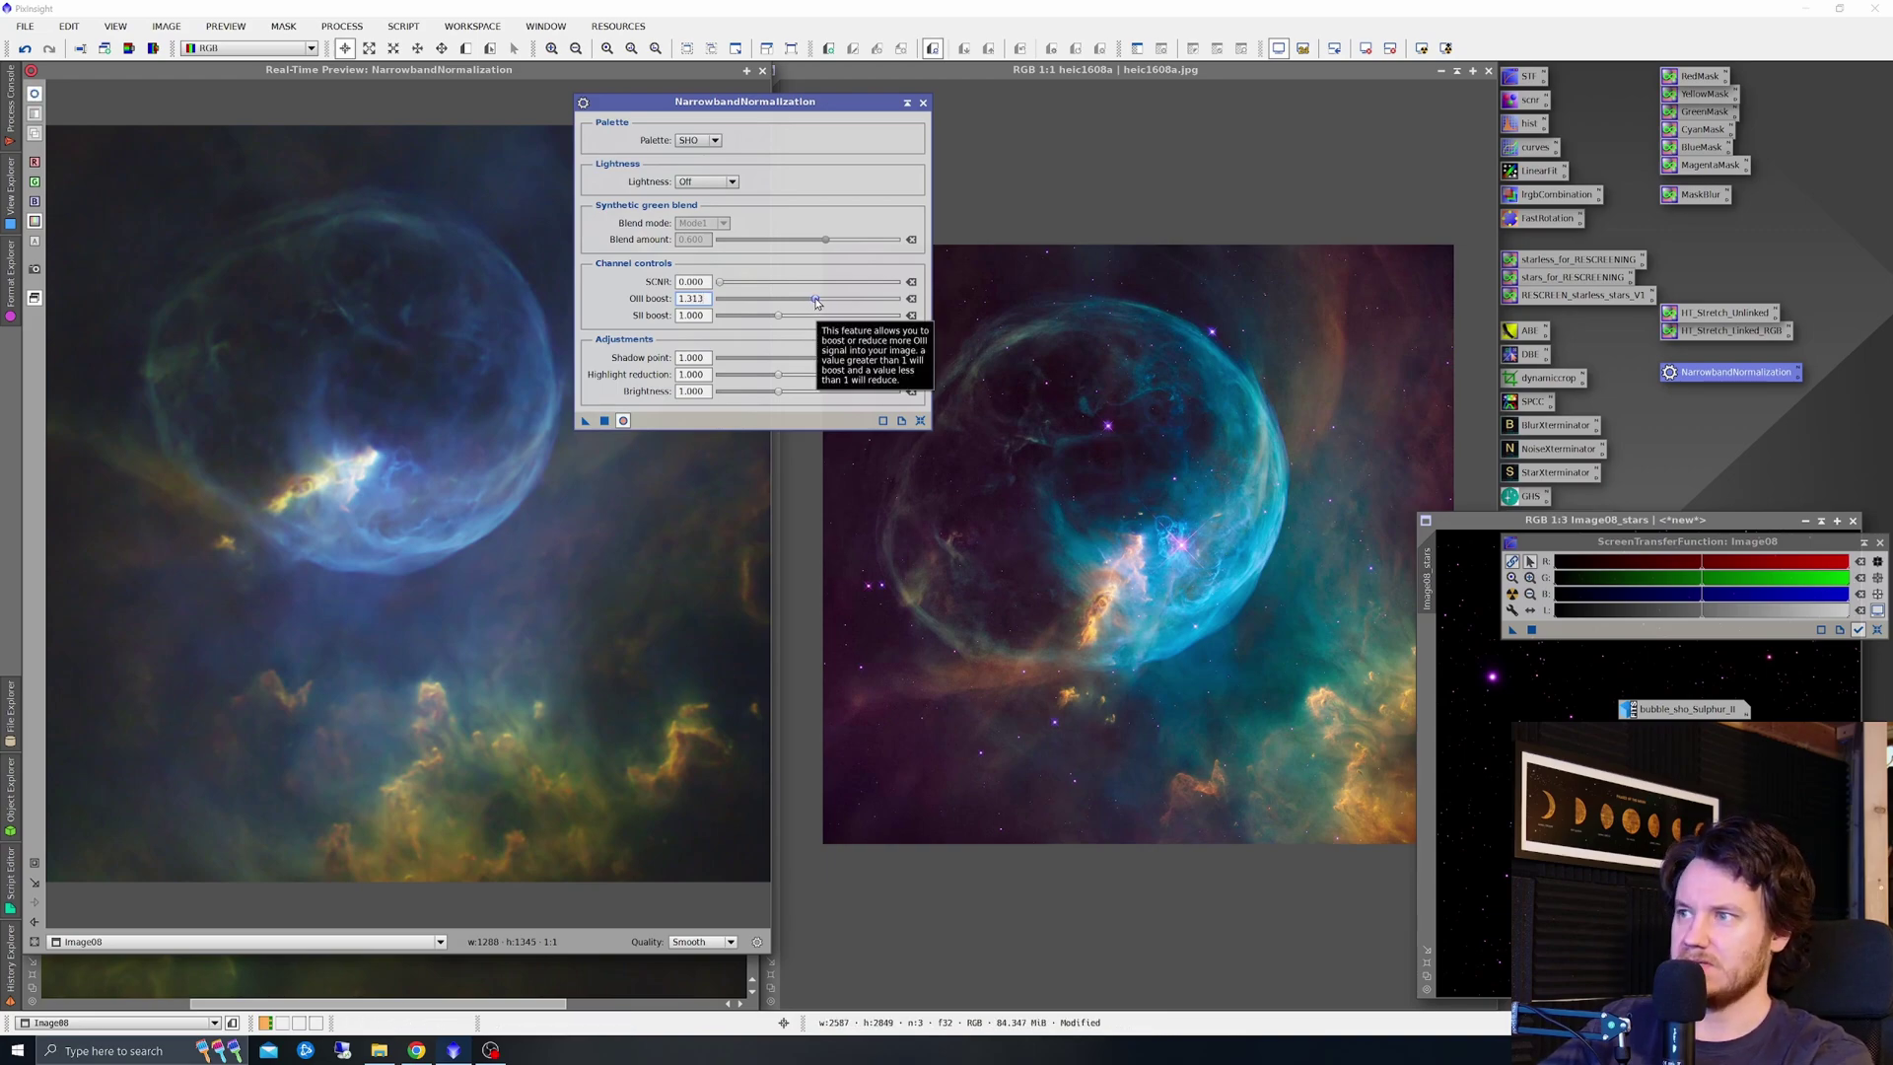
left_click_drag(816, 303, 826, 305)
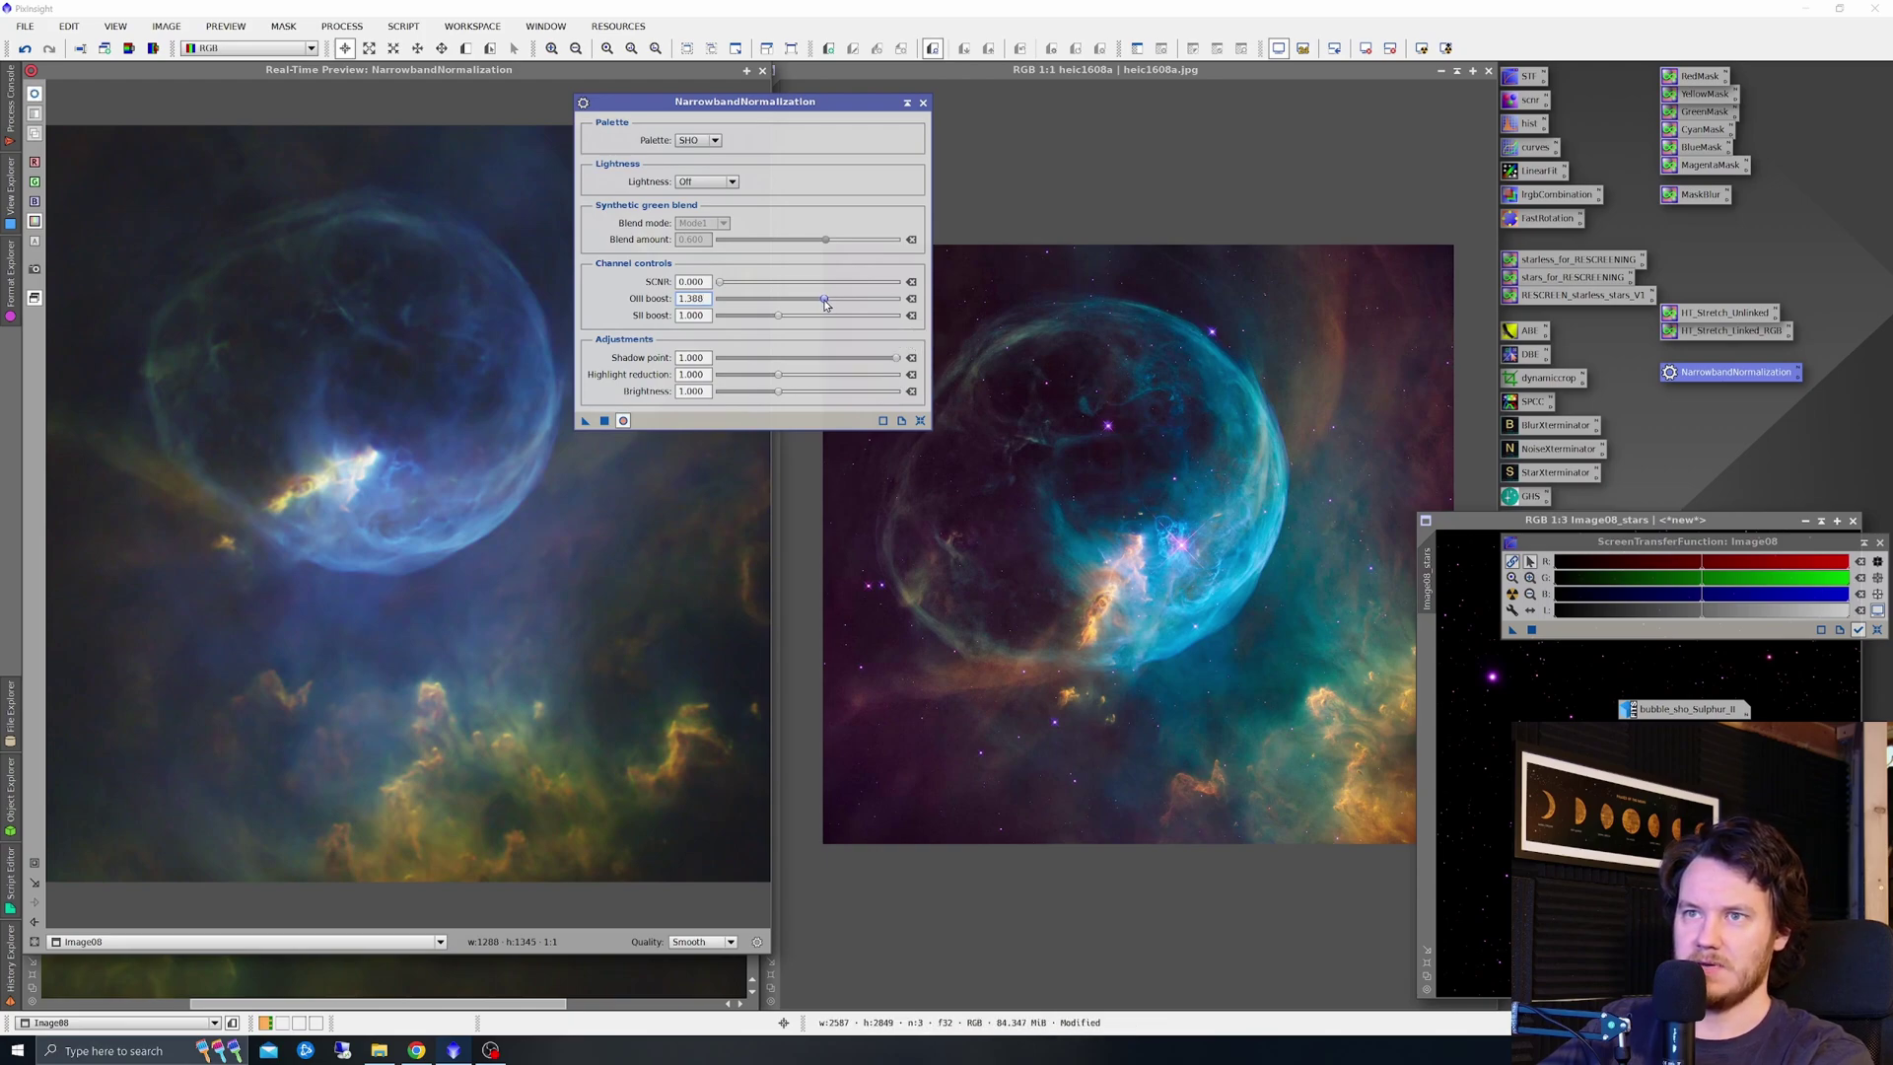
left_click_drag(825, 304, 827, 304)
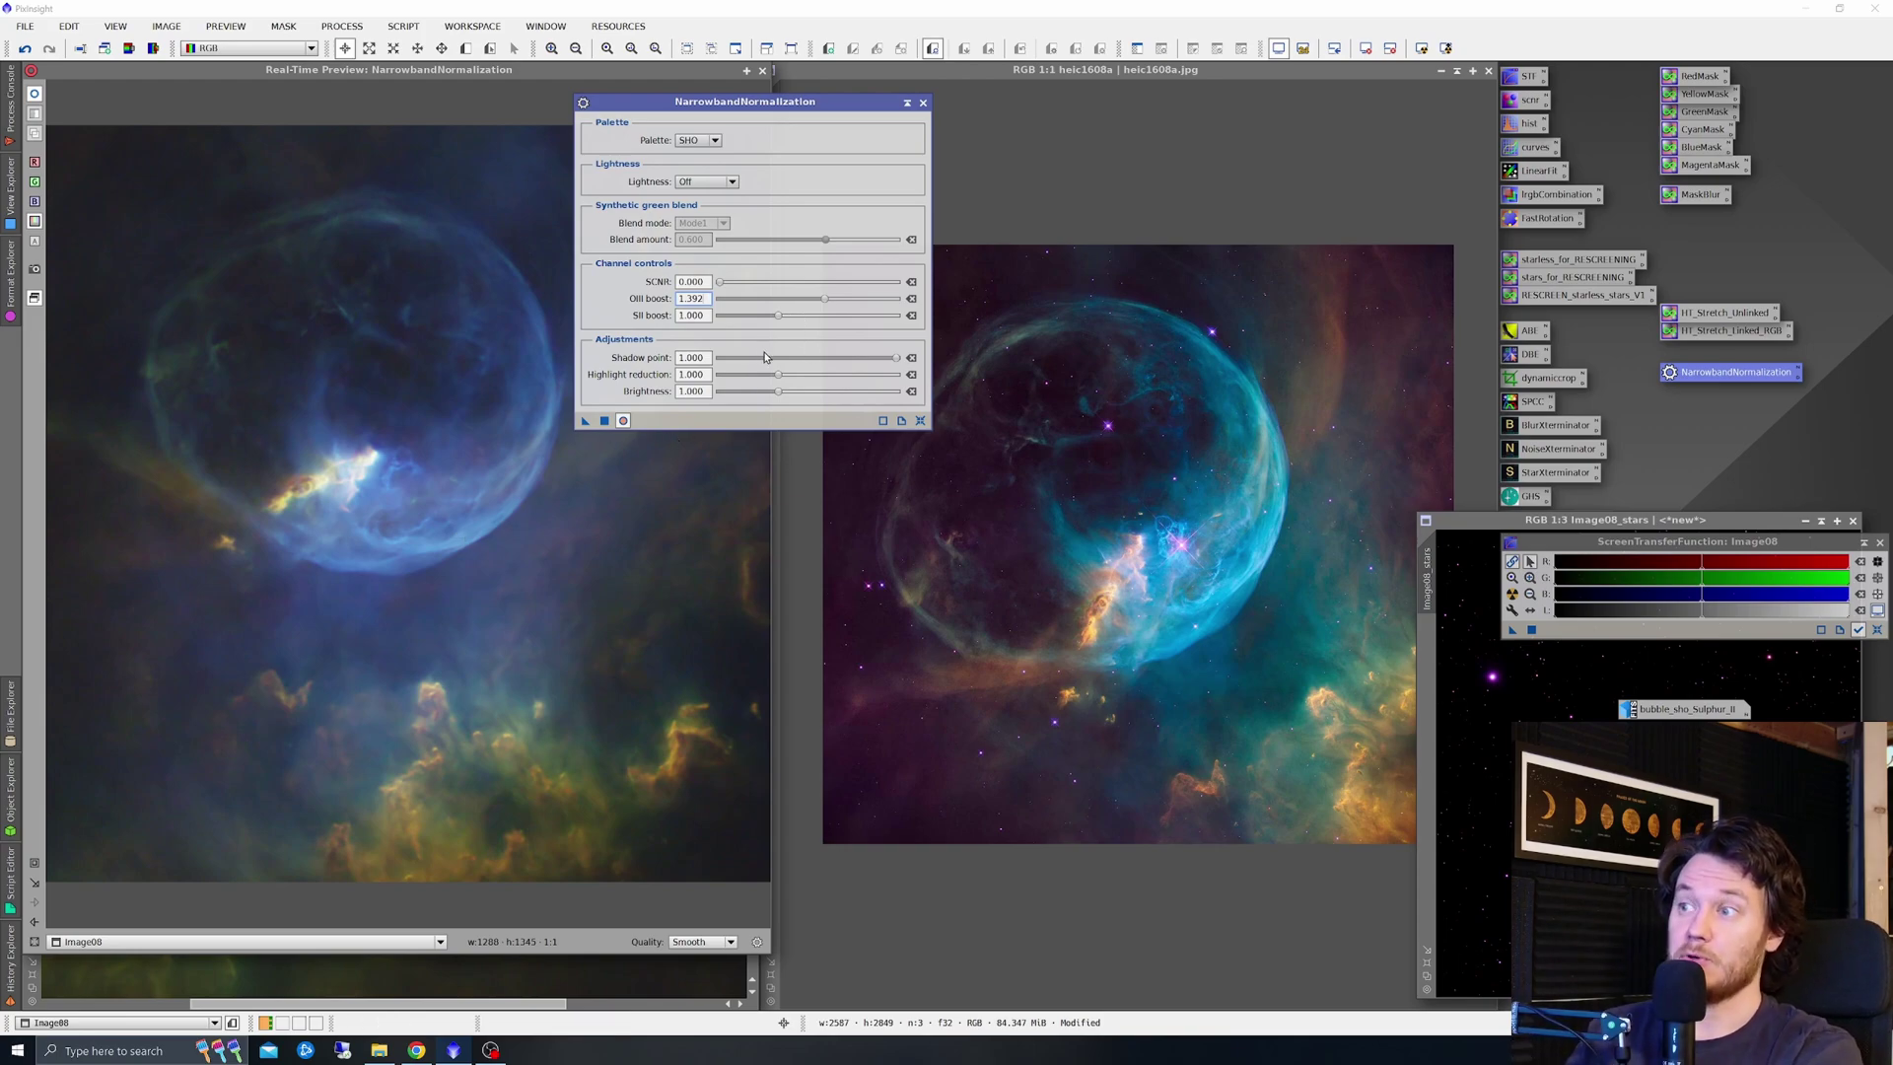
left_click_drag(825, 301, 828, 304)
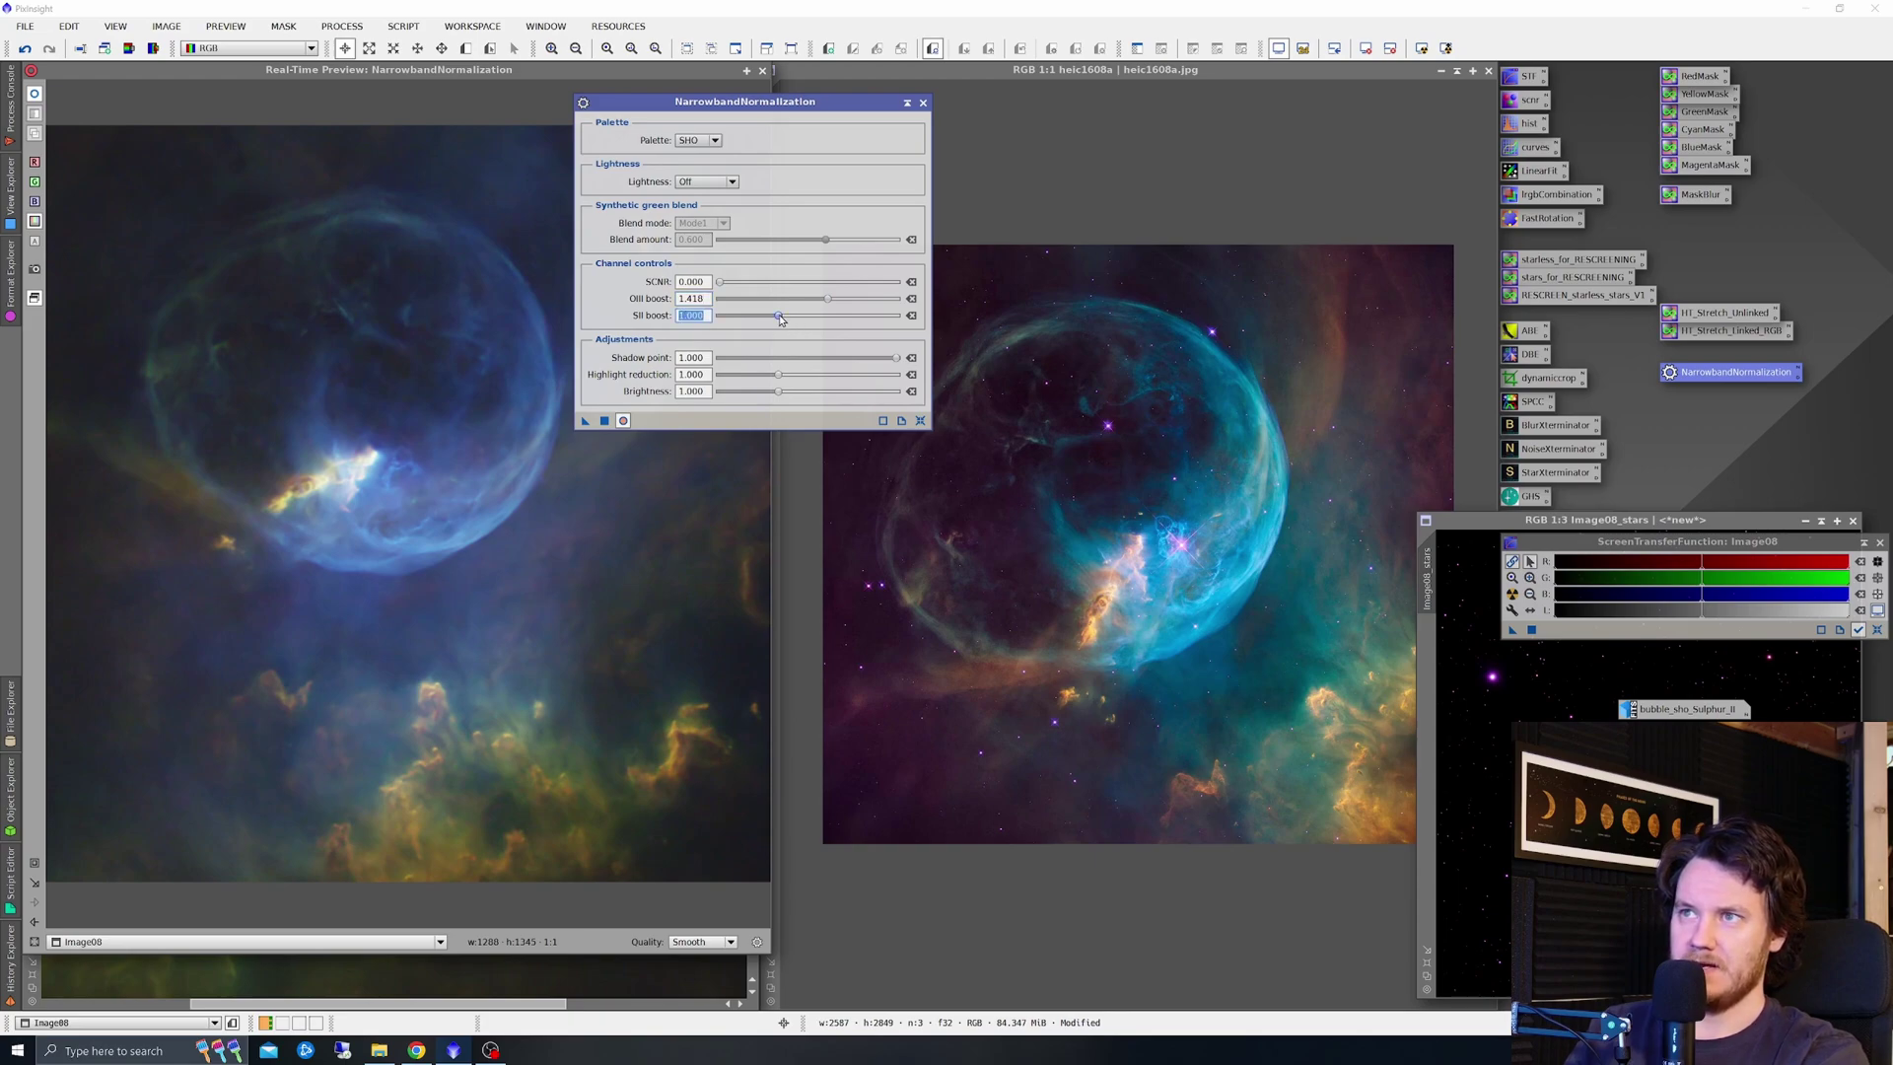
left_click_drag(793, 317, 819, 321)
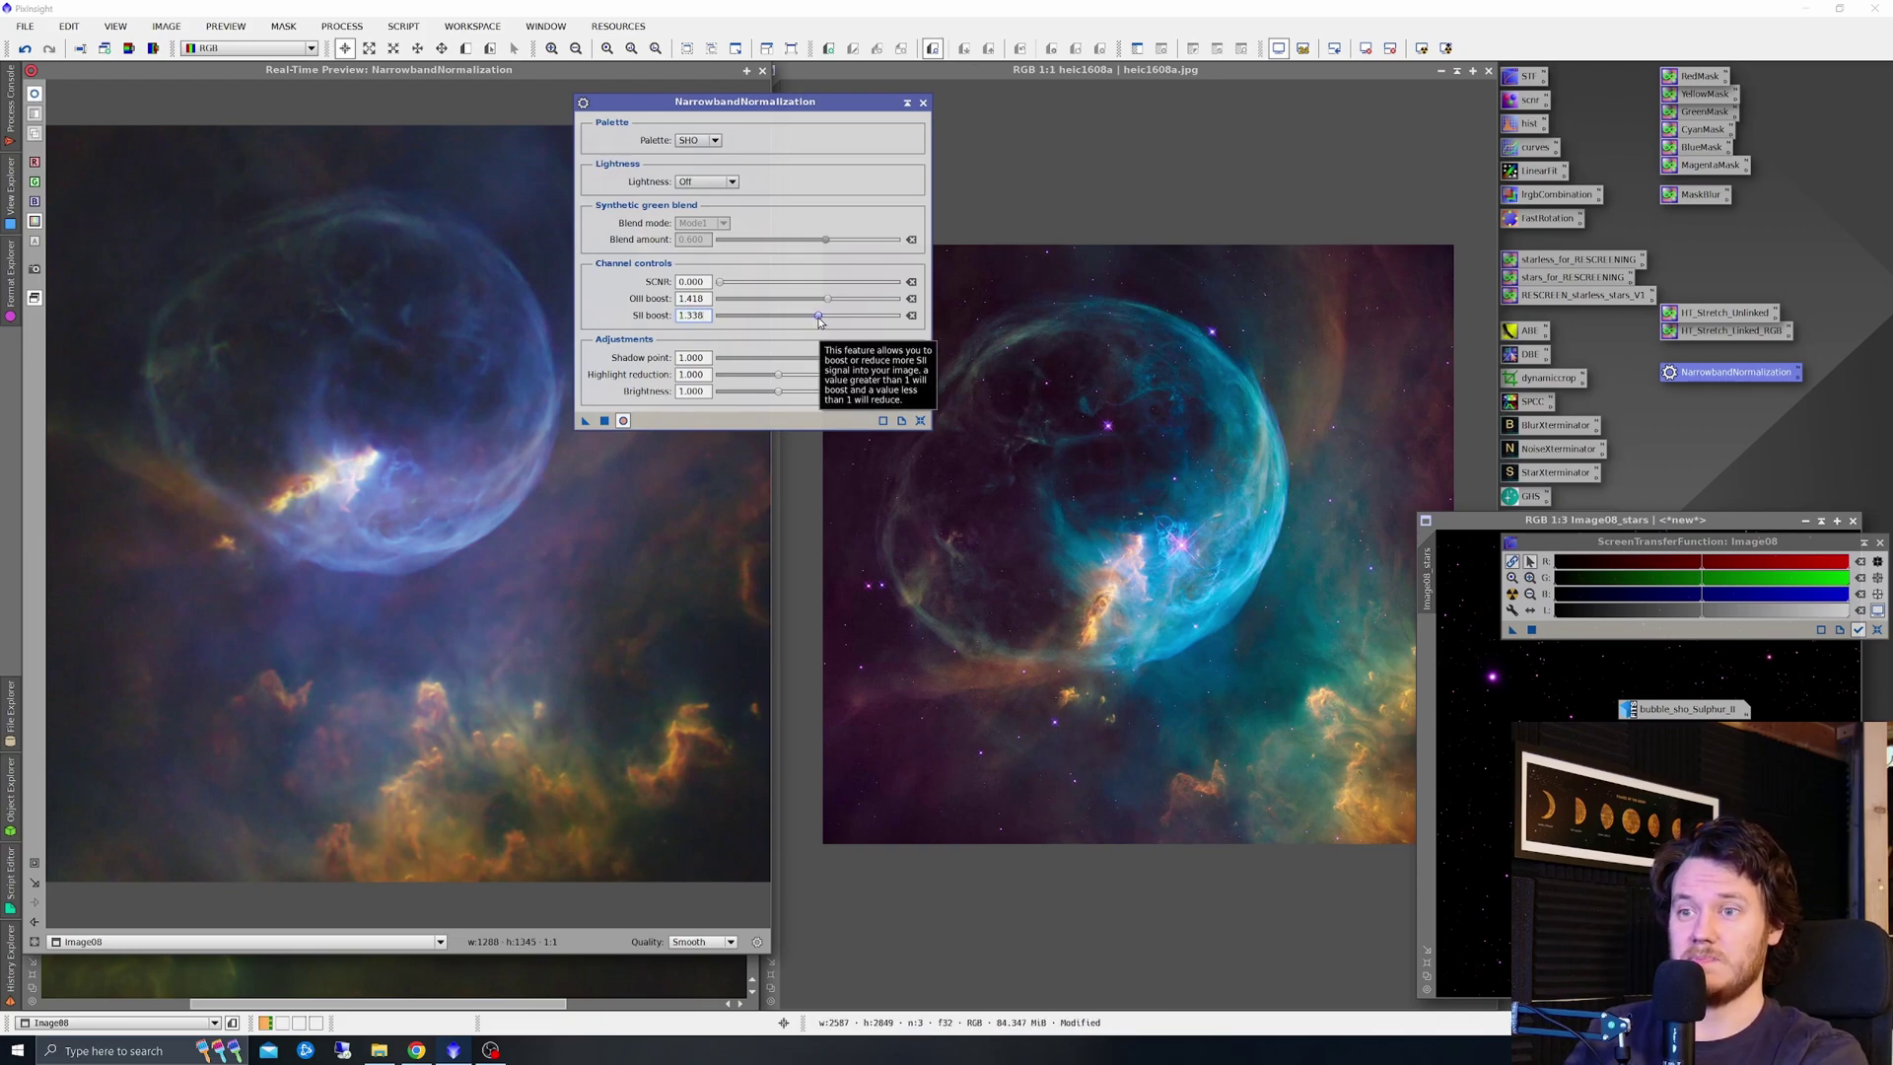
left_click_drag(820, 320, 822, 322)
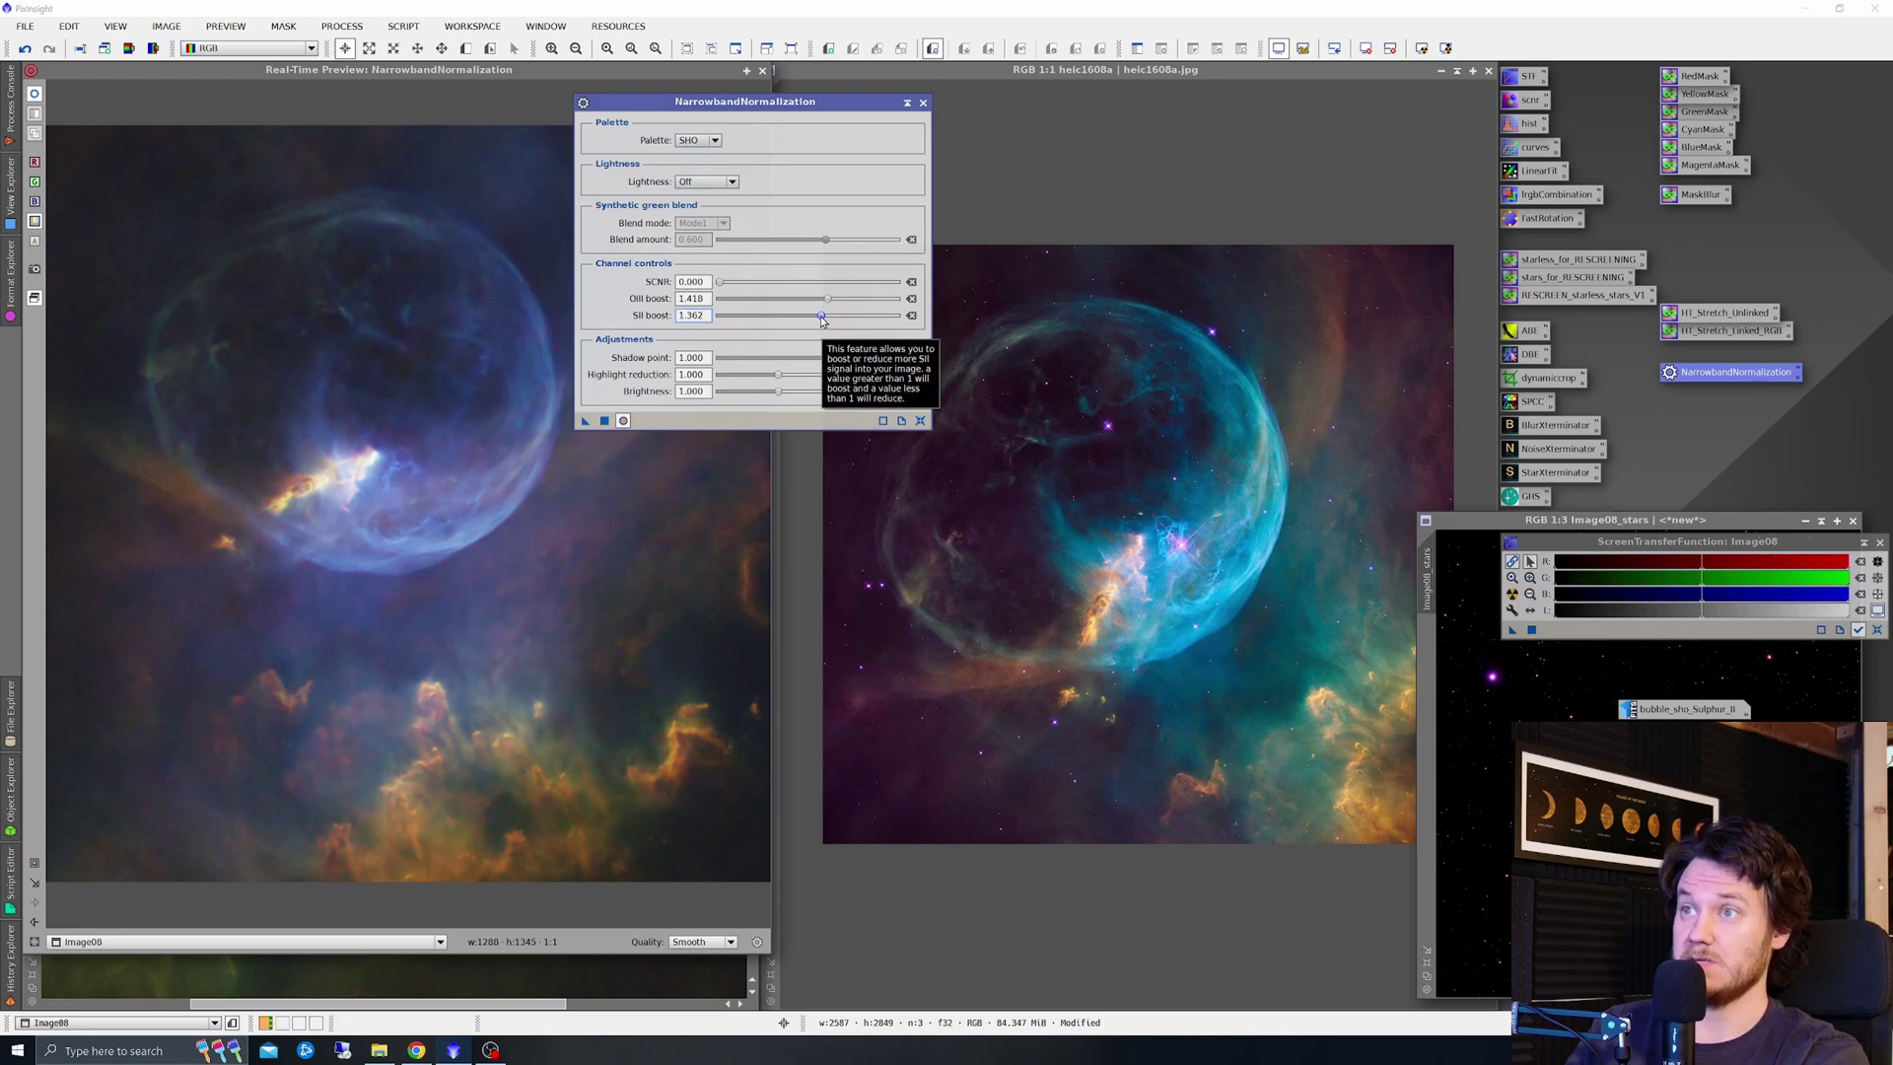
left_click_drag(822, 319, 813, 322)
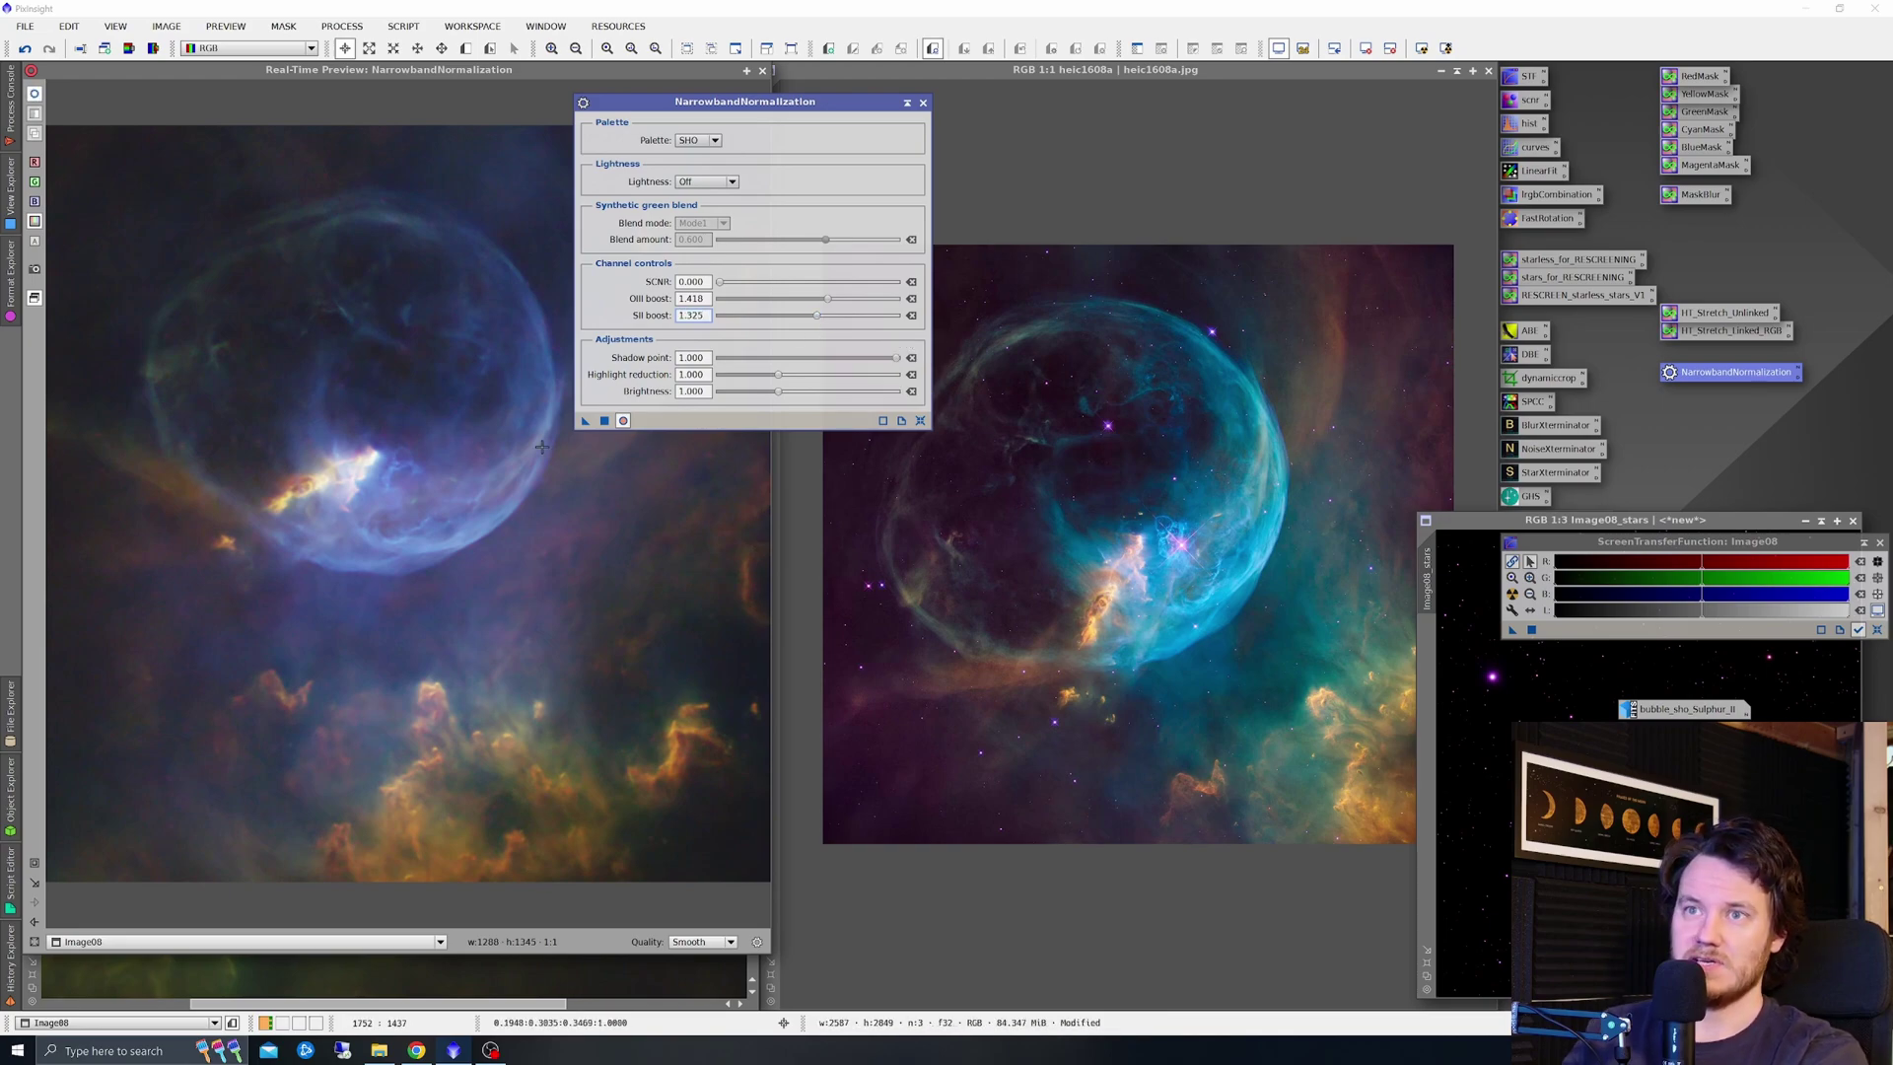
left_click(603, 421)
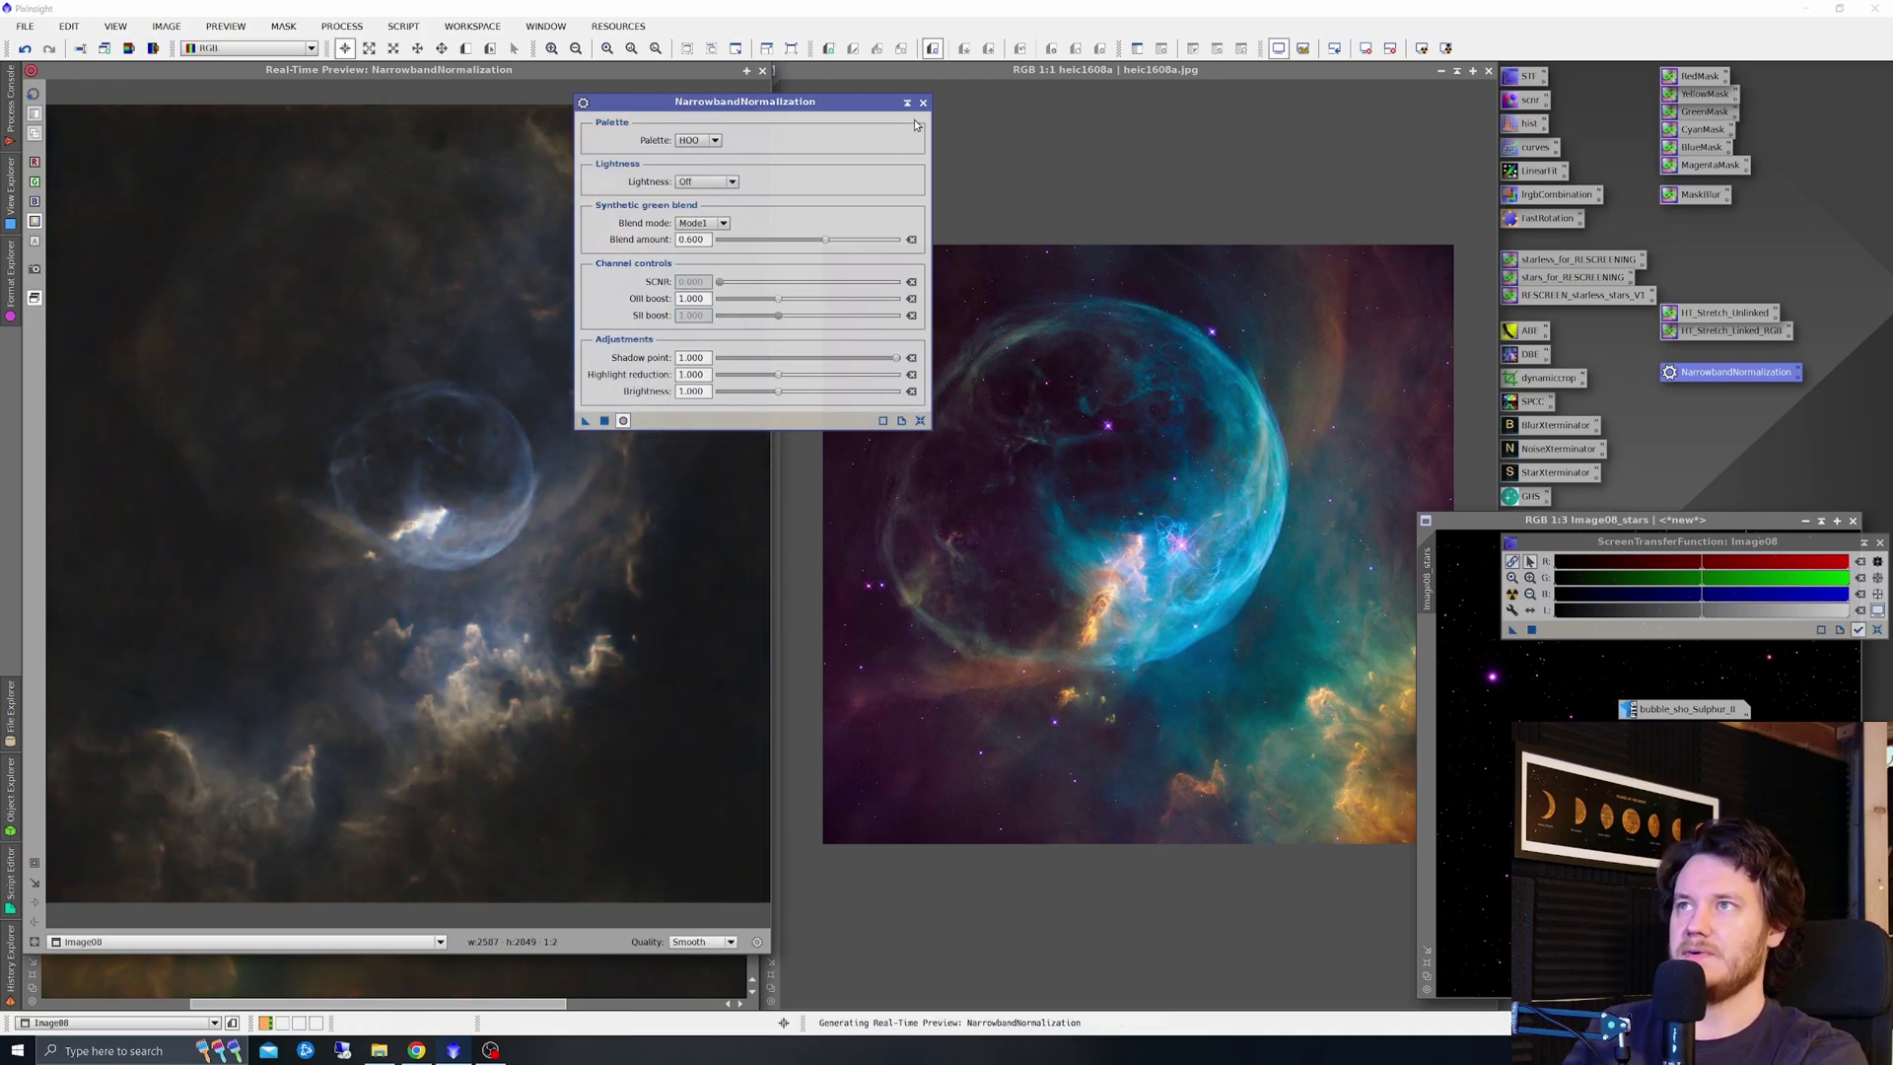
Create BlueMask from Image08 with PixelMath and blur it four times with MaskBlur
left_click(923, 102)
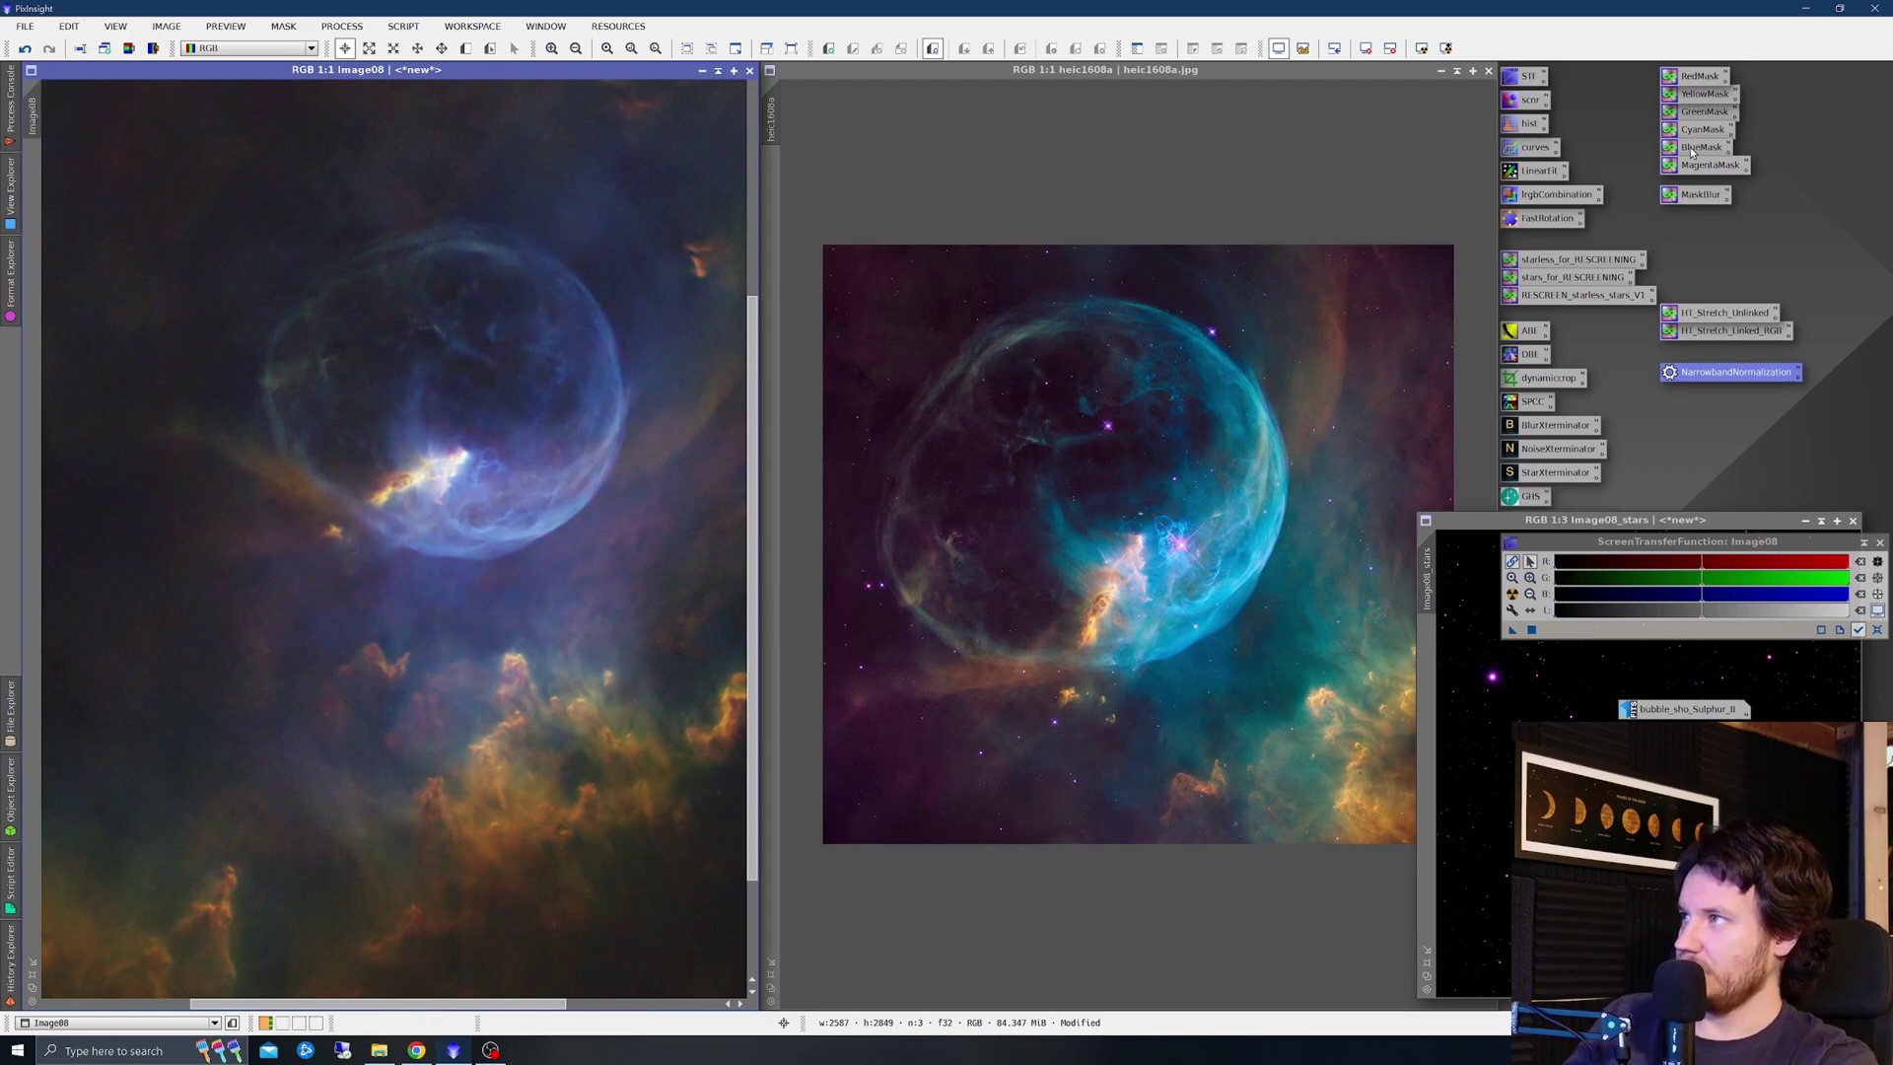
left_click_drag(1693, 151, 543, 296)
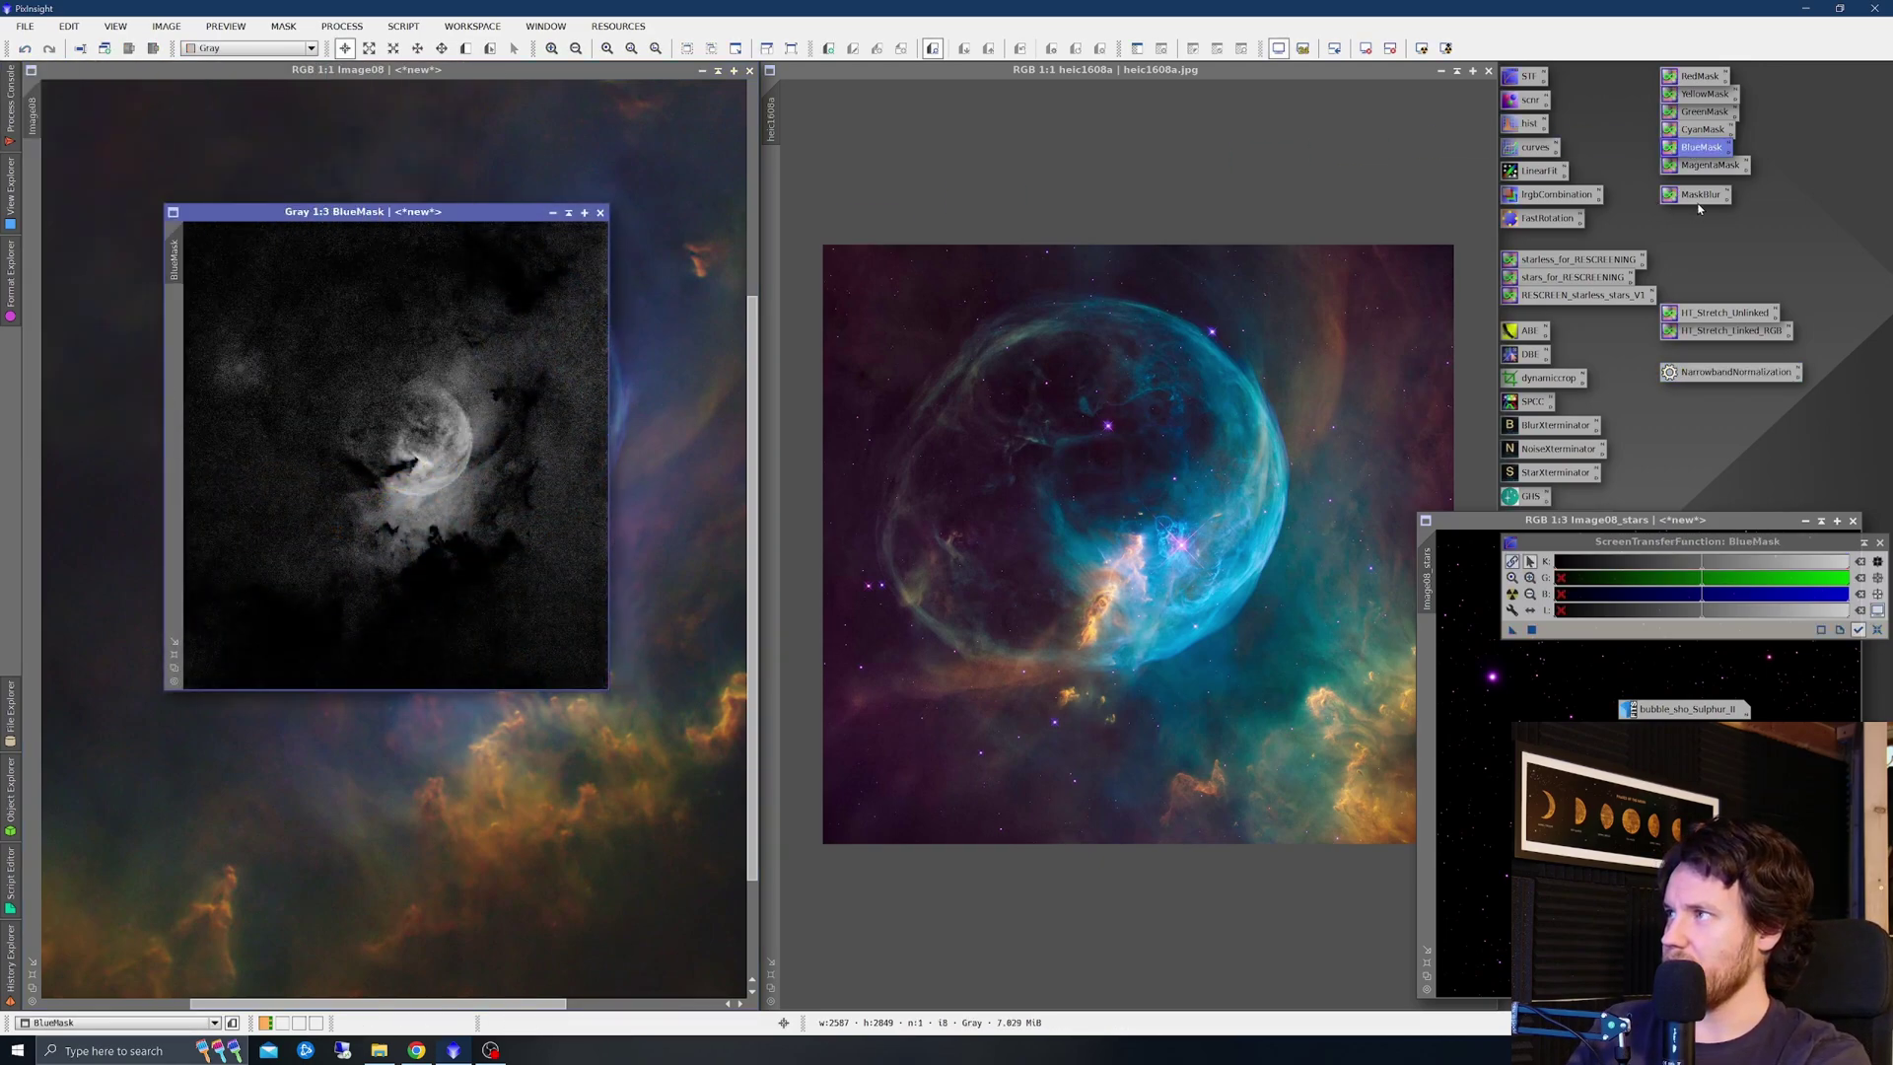
left_click_drag(1697, 196, 384, 532)
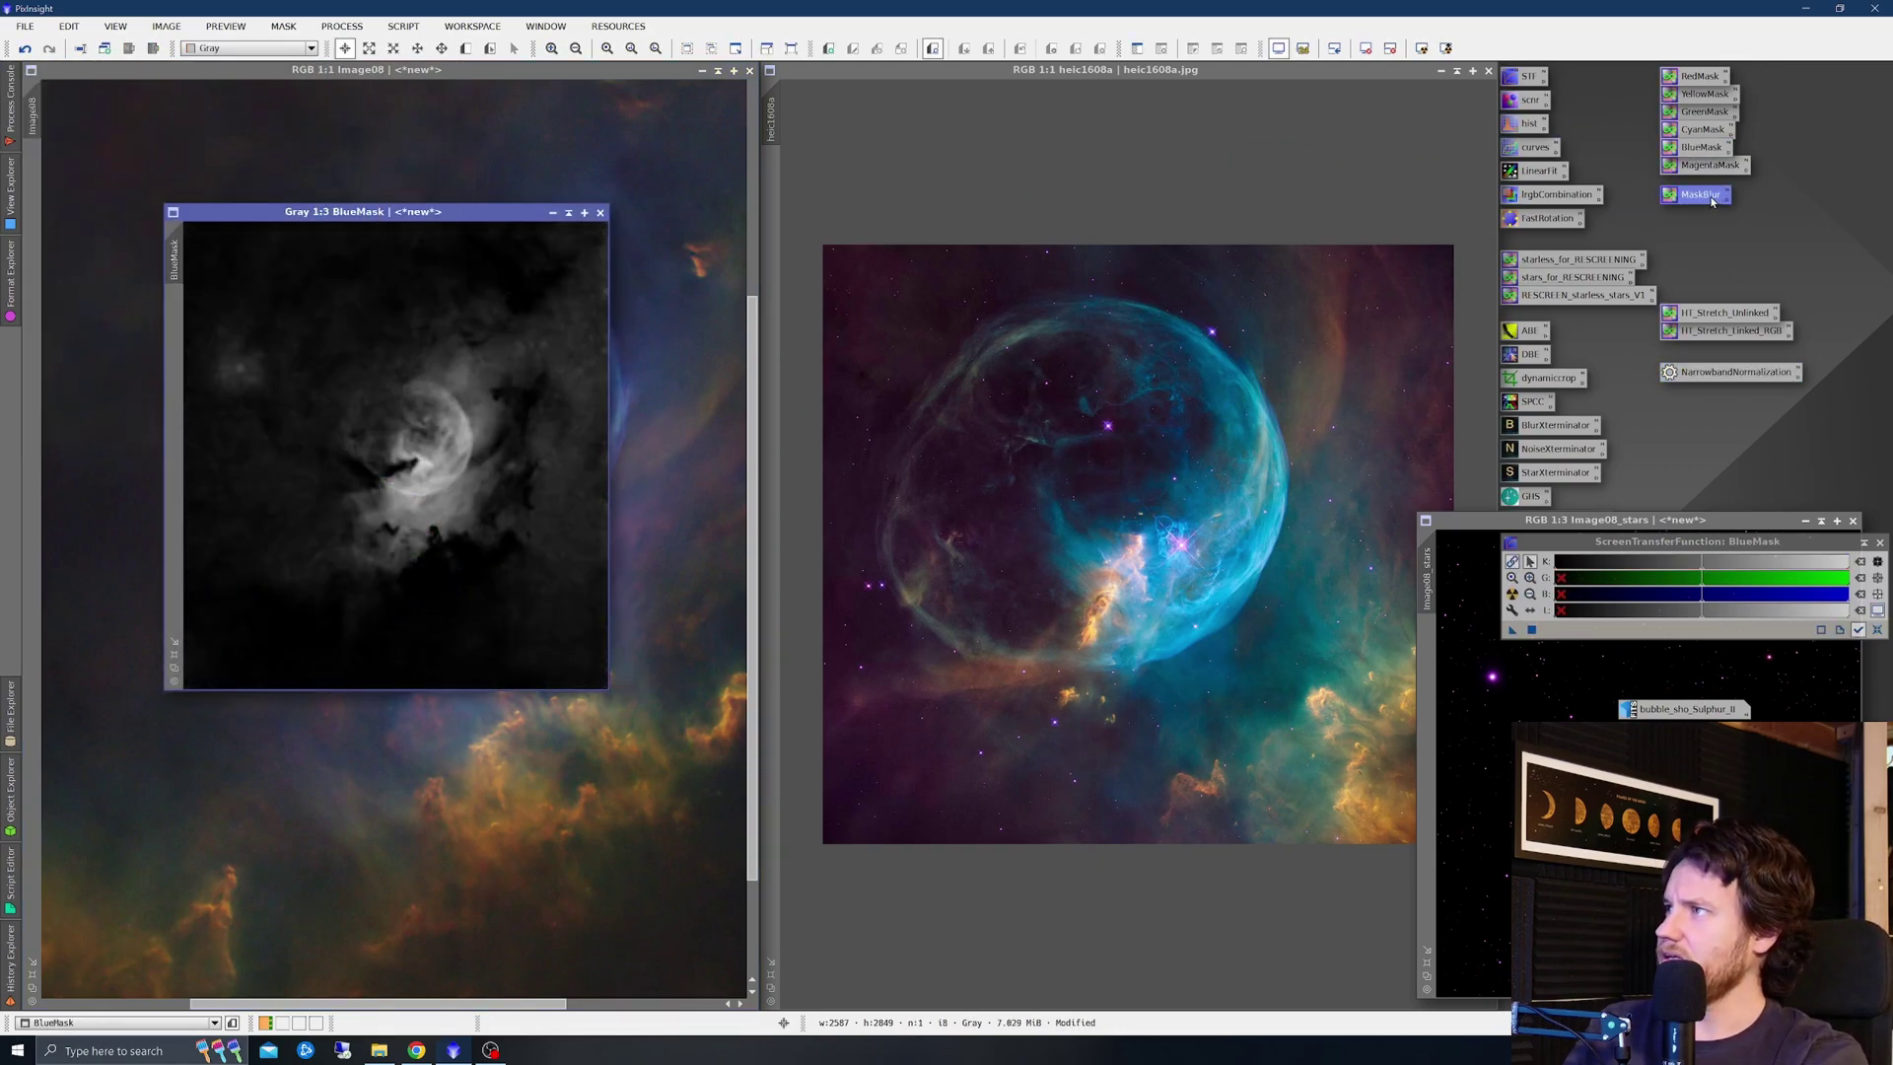
left_click_drag(1712, 201, 529, 434)
left_click_drag(1691, 198, 475, 429)
left_click_drag(1699, 196, 467, 376)
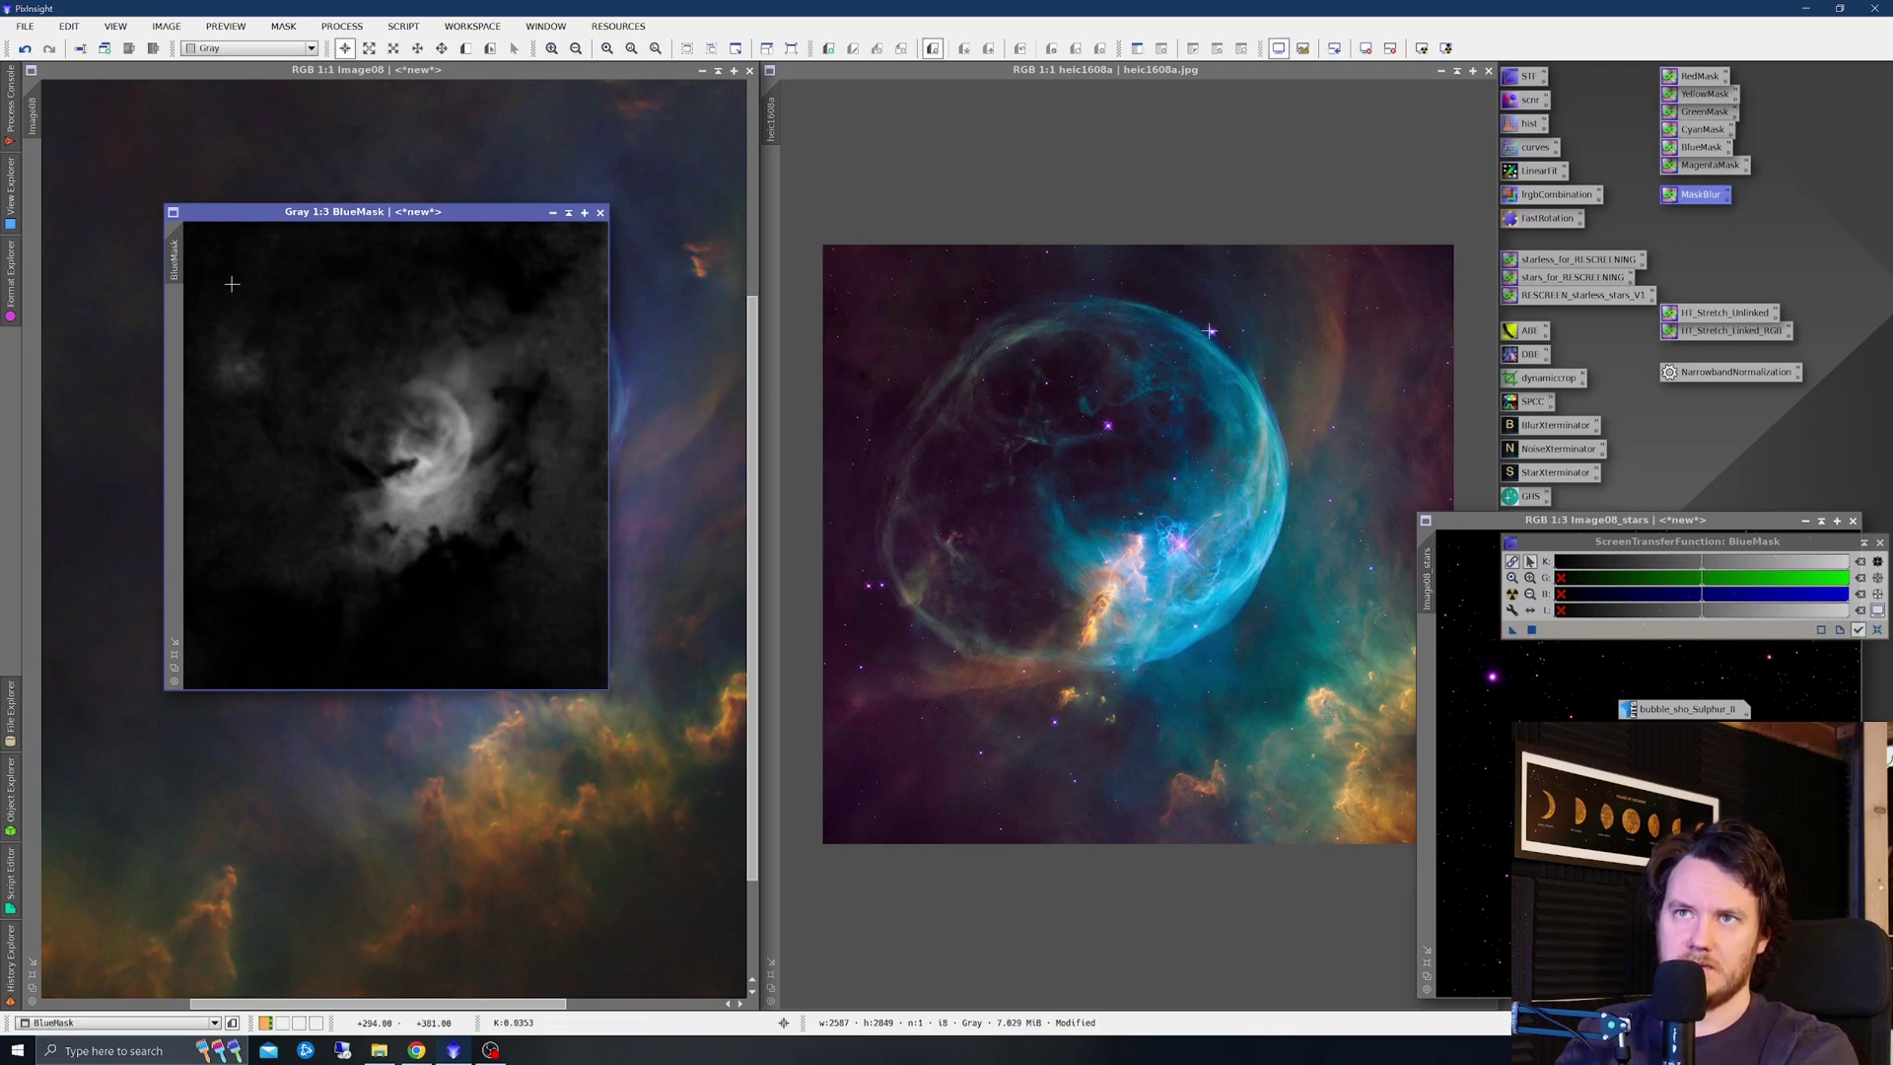
Apply BlueMask as the mask on Image08
left_click_drag(188, 256, 33, 148)
left_click(387, 126)
double_click(1529, 147)
Preview the curves zoomed on the bubble and lift the green channel midtones
left_click(790, 714)
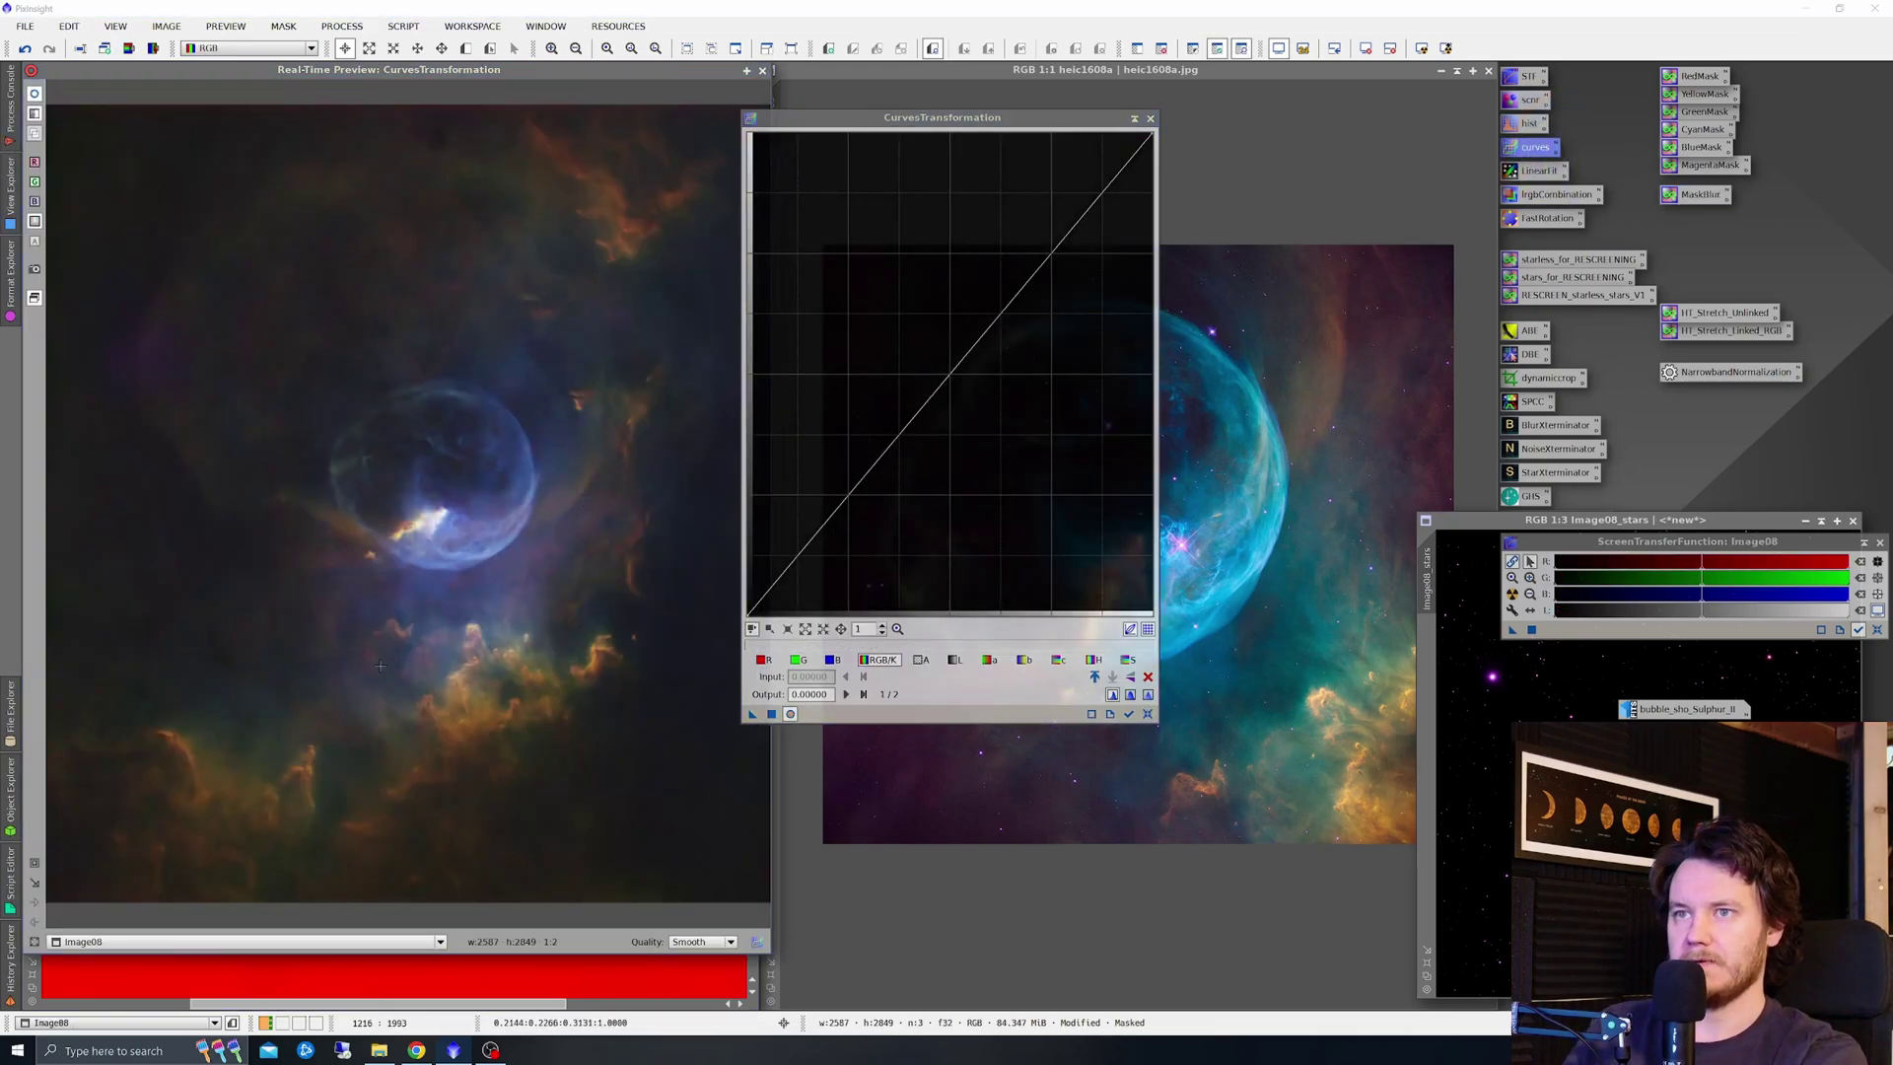
left_click(34, 863)
left_click_drag(257, 316, 659, 749)
left_click_drag(1007, 120, 793, 96)
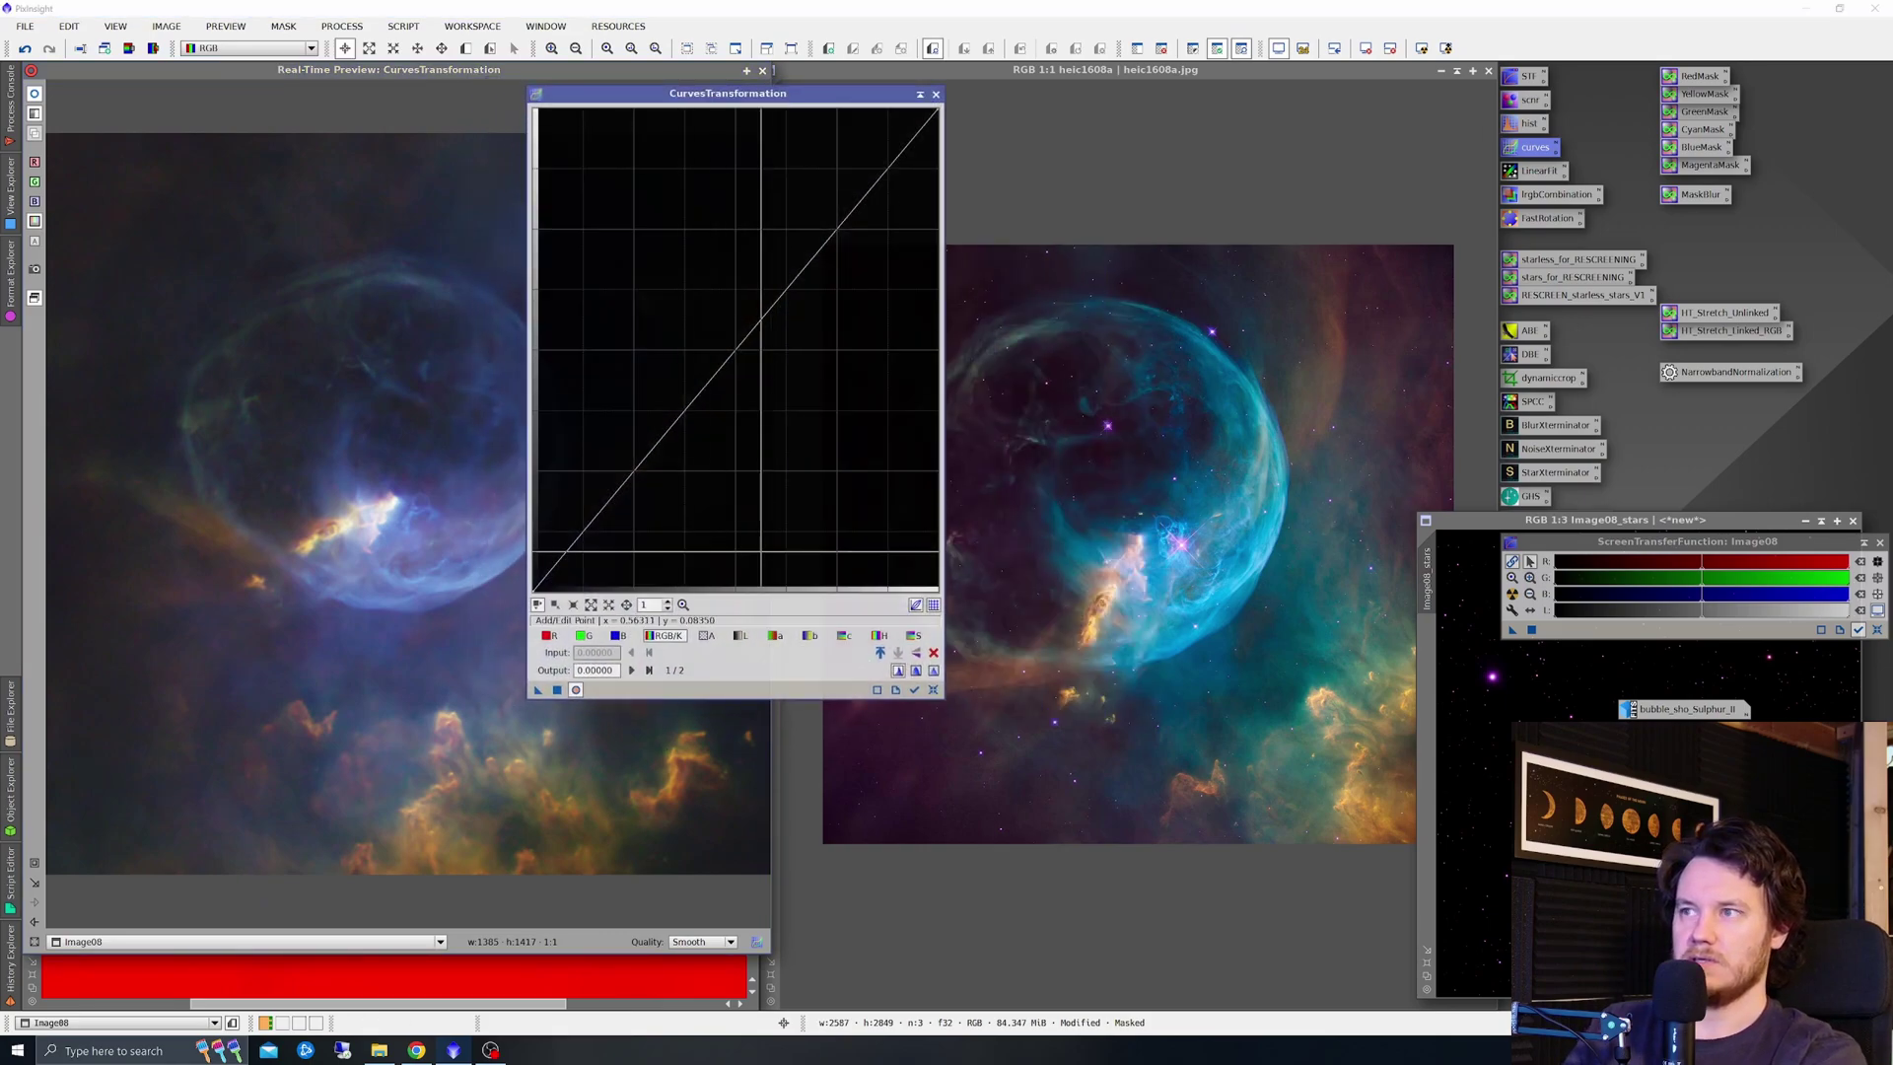
left_click(586, 636)
left_click_drag(725, 362, 726, 286)
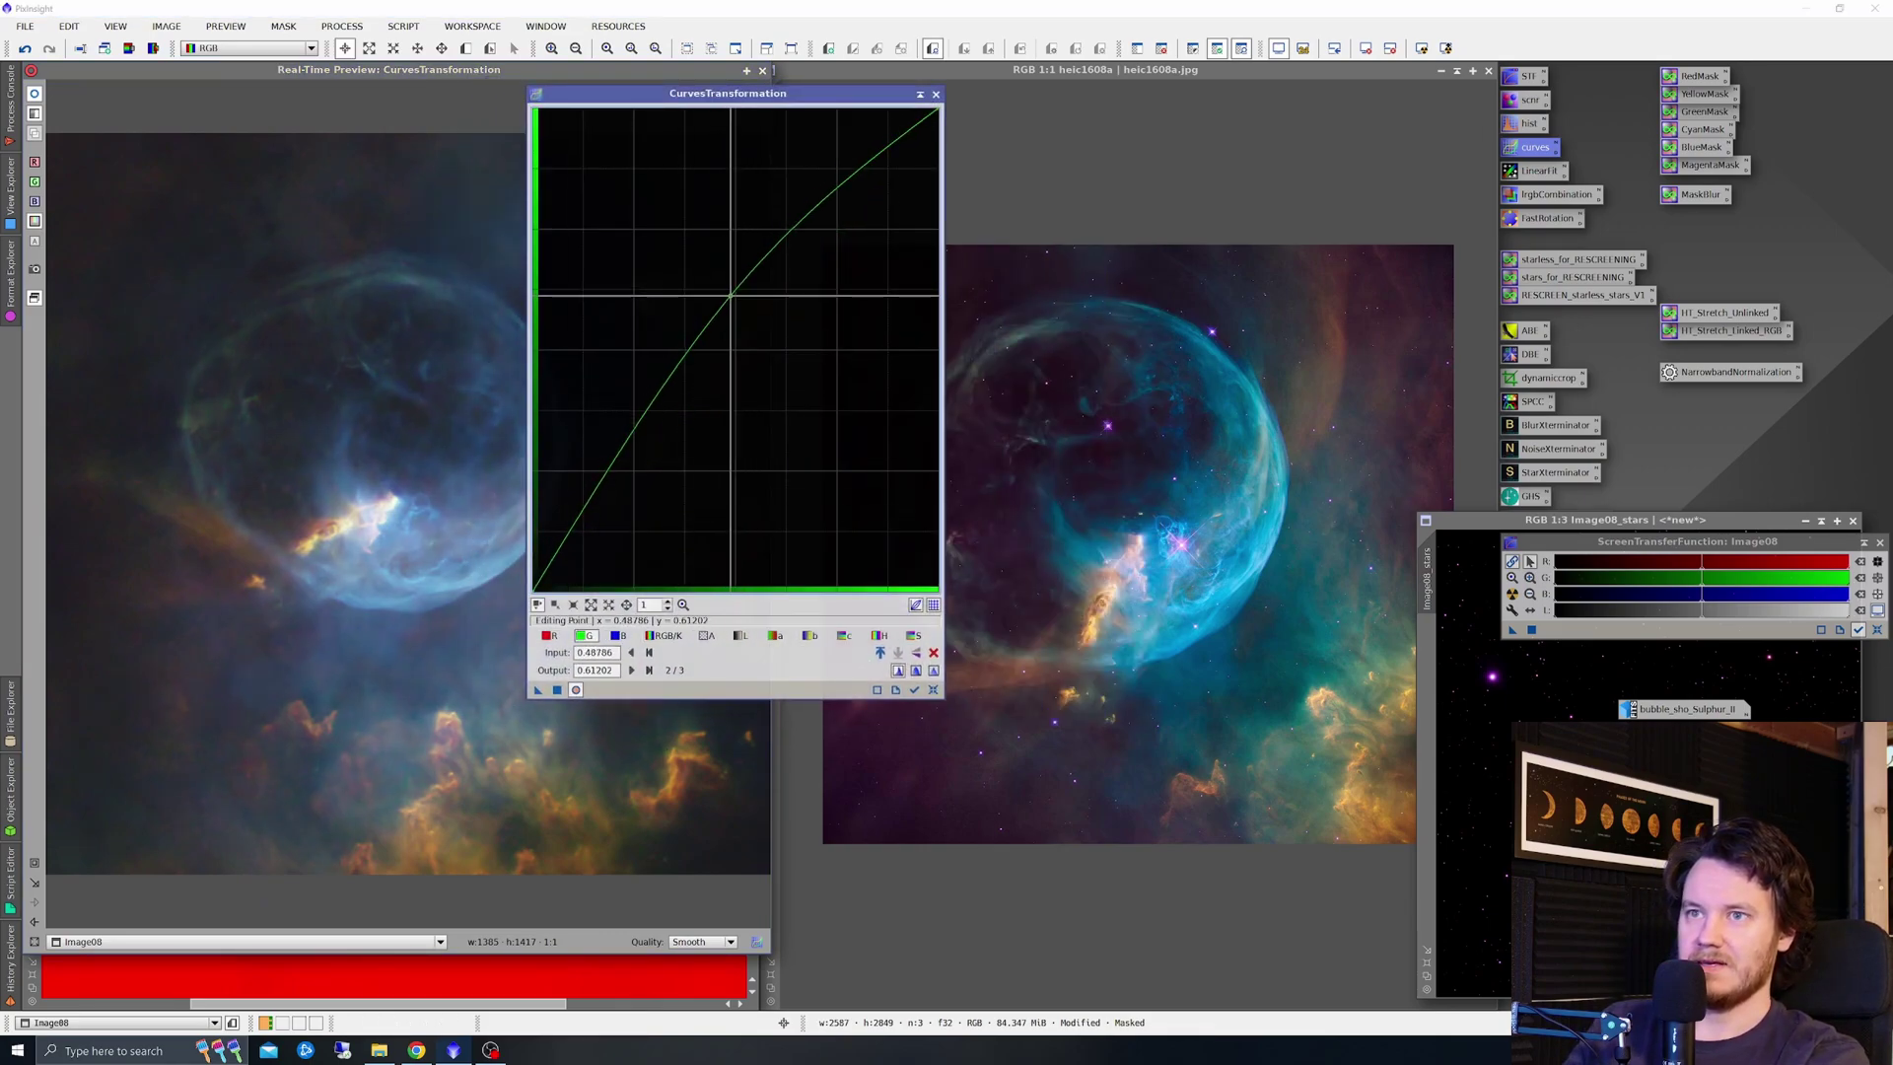
left_click_drag(730, 294, 725, 290)
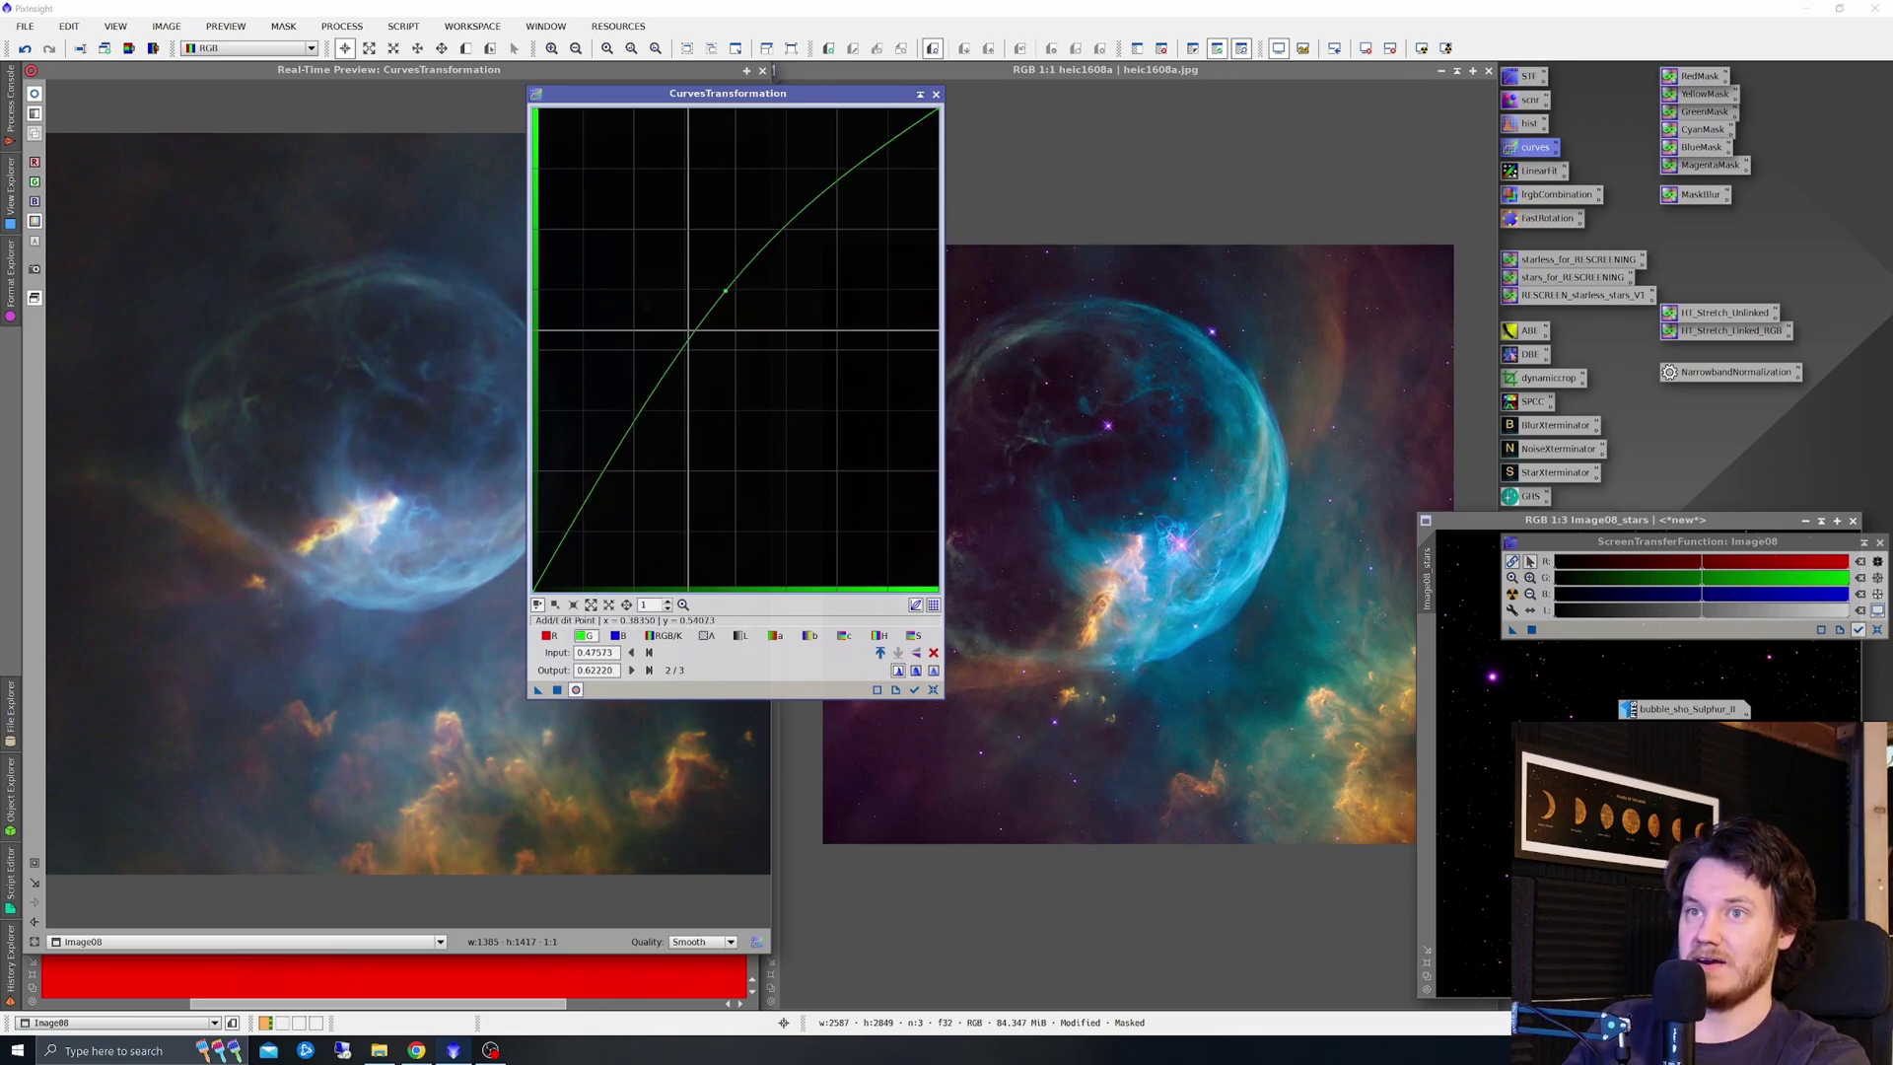
mouse_move(733, 99)
left_mouse_down()
mouse_move(808, 127)
mouse_move(704, 526)
mouse_move(725, 702)
mouse_move(749, 81)
left_mouse_up()
Raise and steepen the saturation curve while easing the green curve slightly
left_click(946, 619)
left_click(766, 335)
left_click_drag(766, 336, 719, 277)
left_click(617, 620)
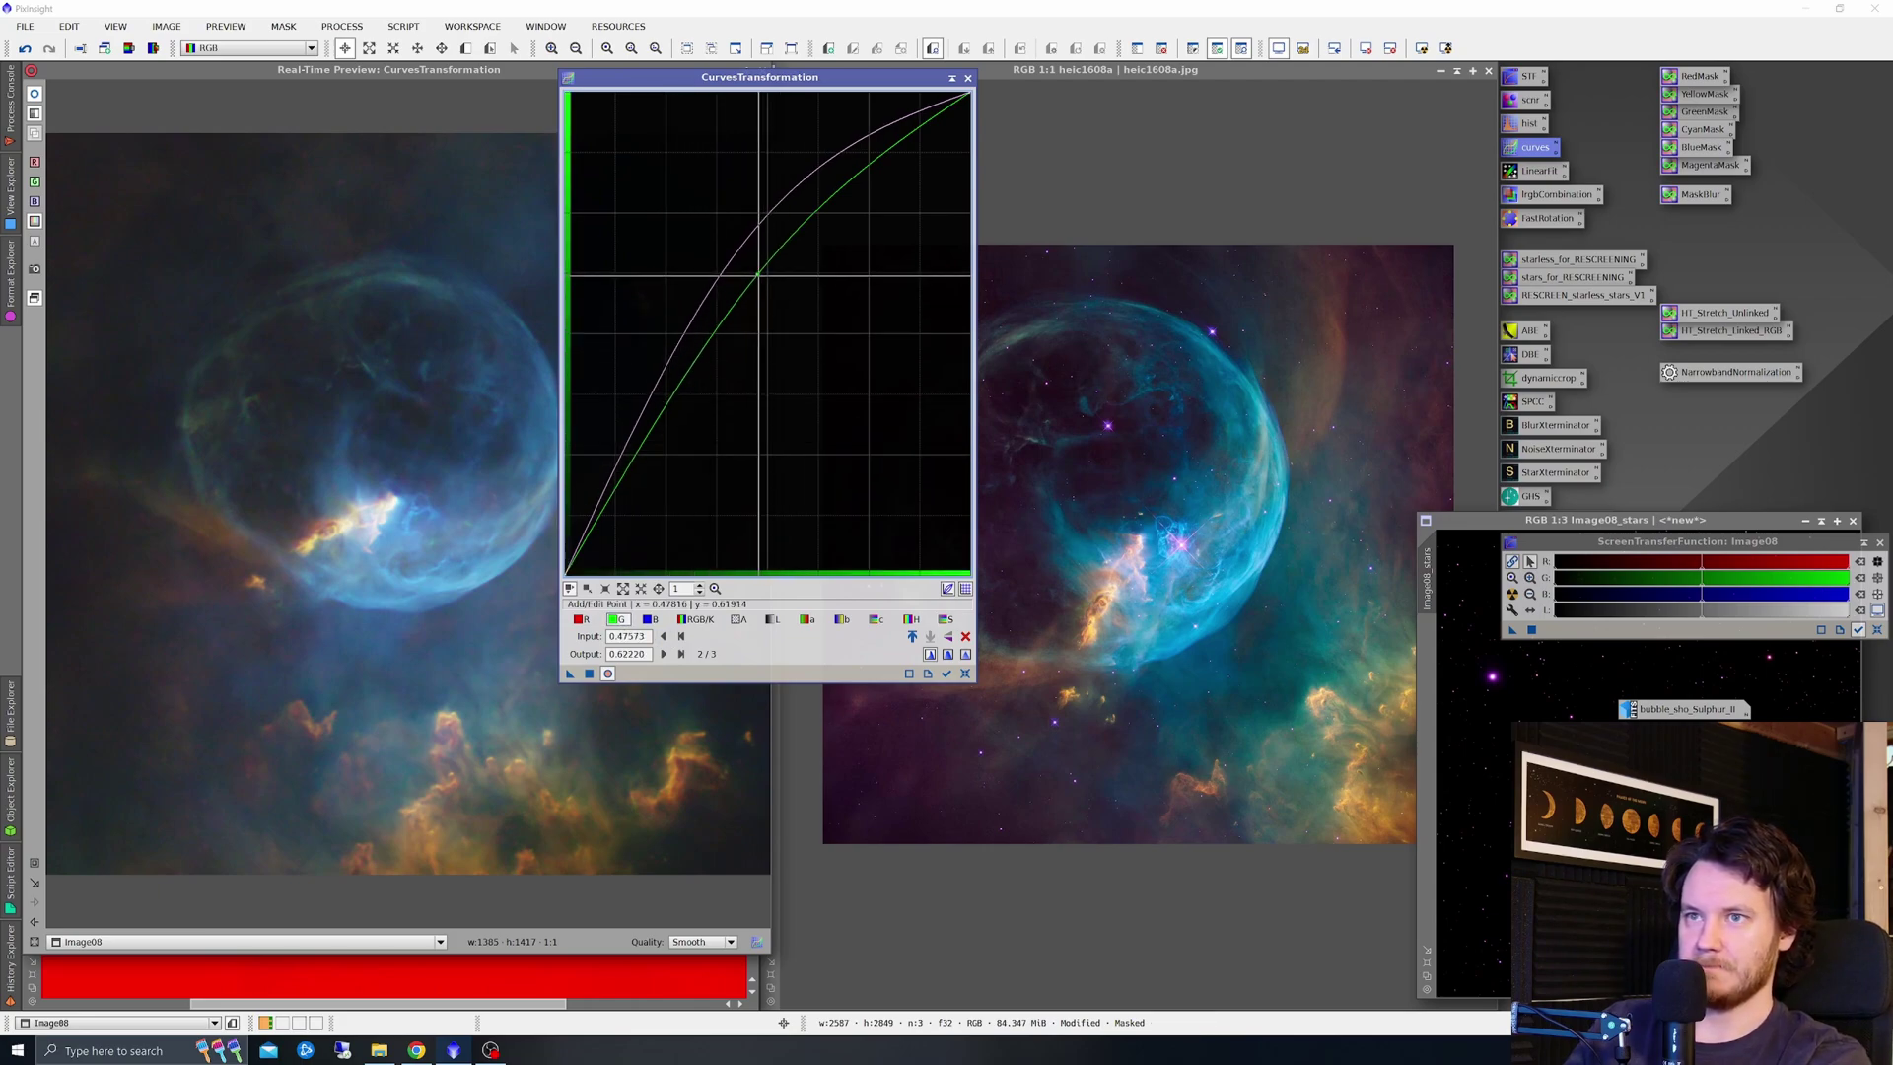
left_click_drag(757, 275, 743, 271)
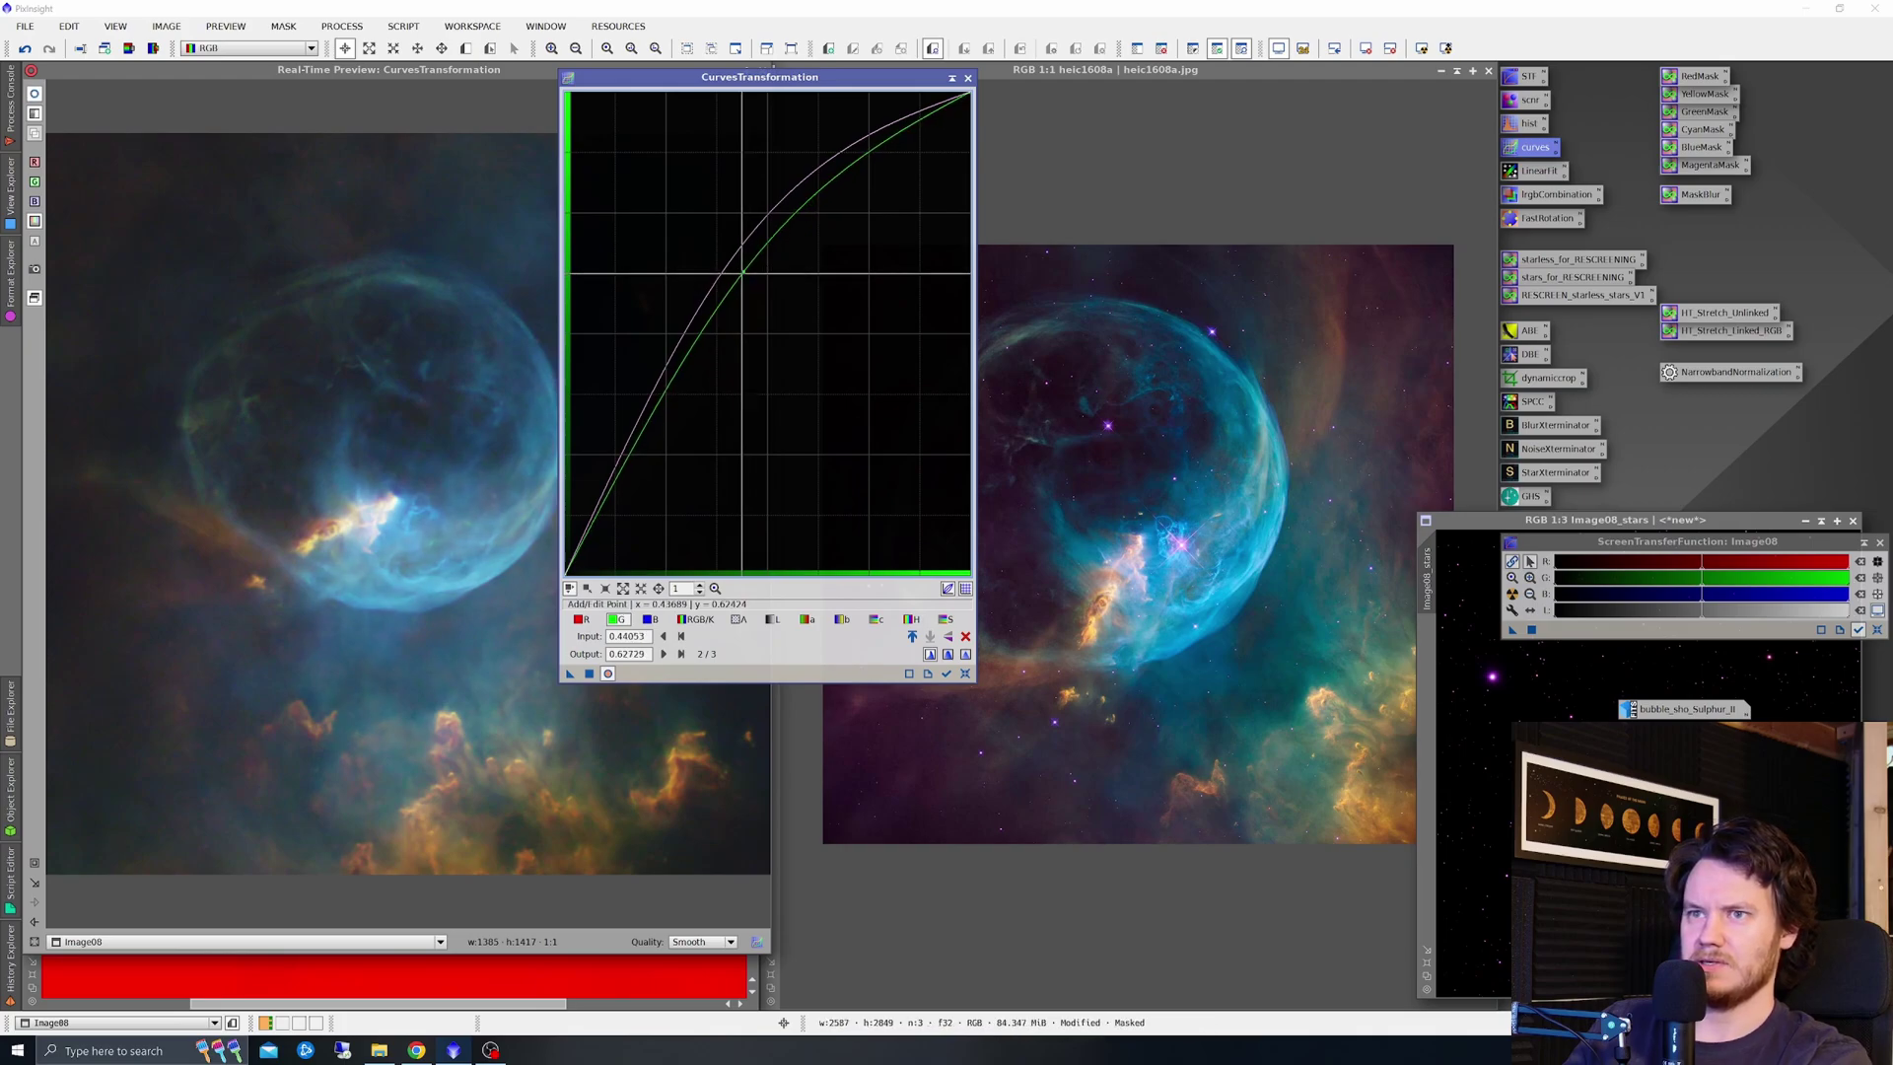
left_click(945, 619)
left_click(719, 276)
left_click_drag(719, 276, 708, 267)
Apply the curves to the masked Image08 and close the real-time preview
left_click_drag(814, 76, 812, 160)
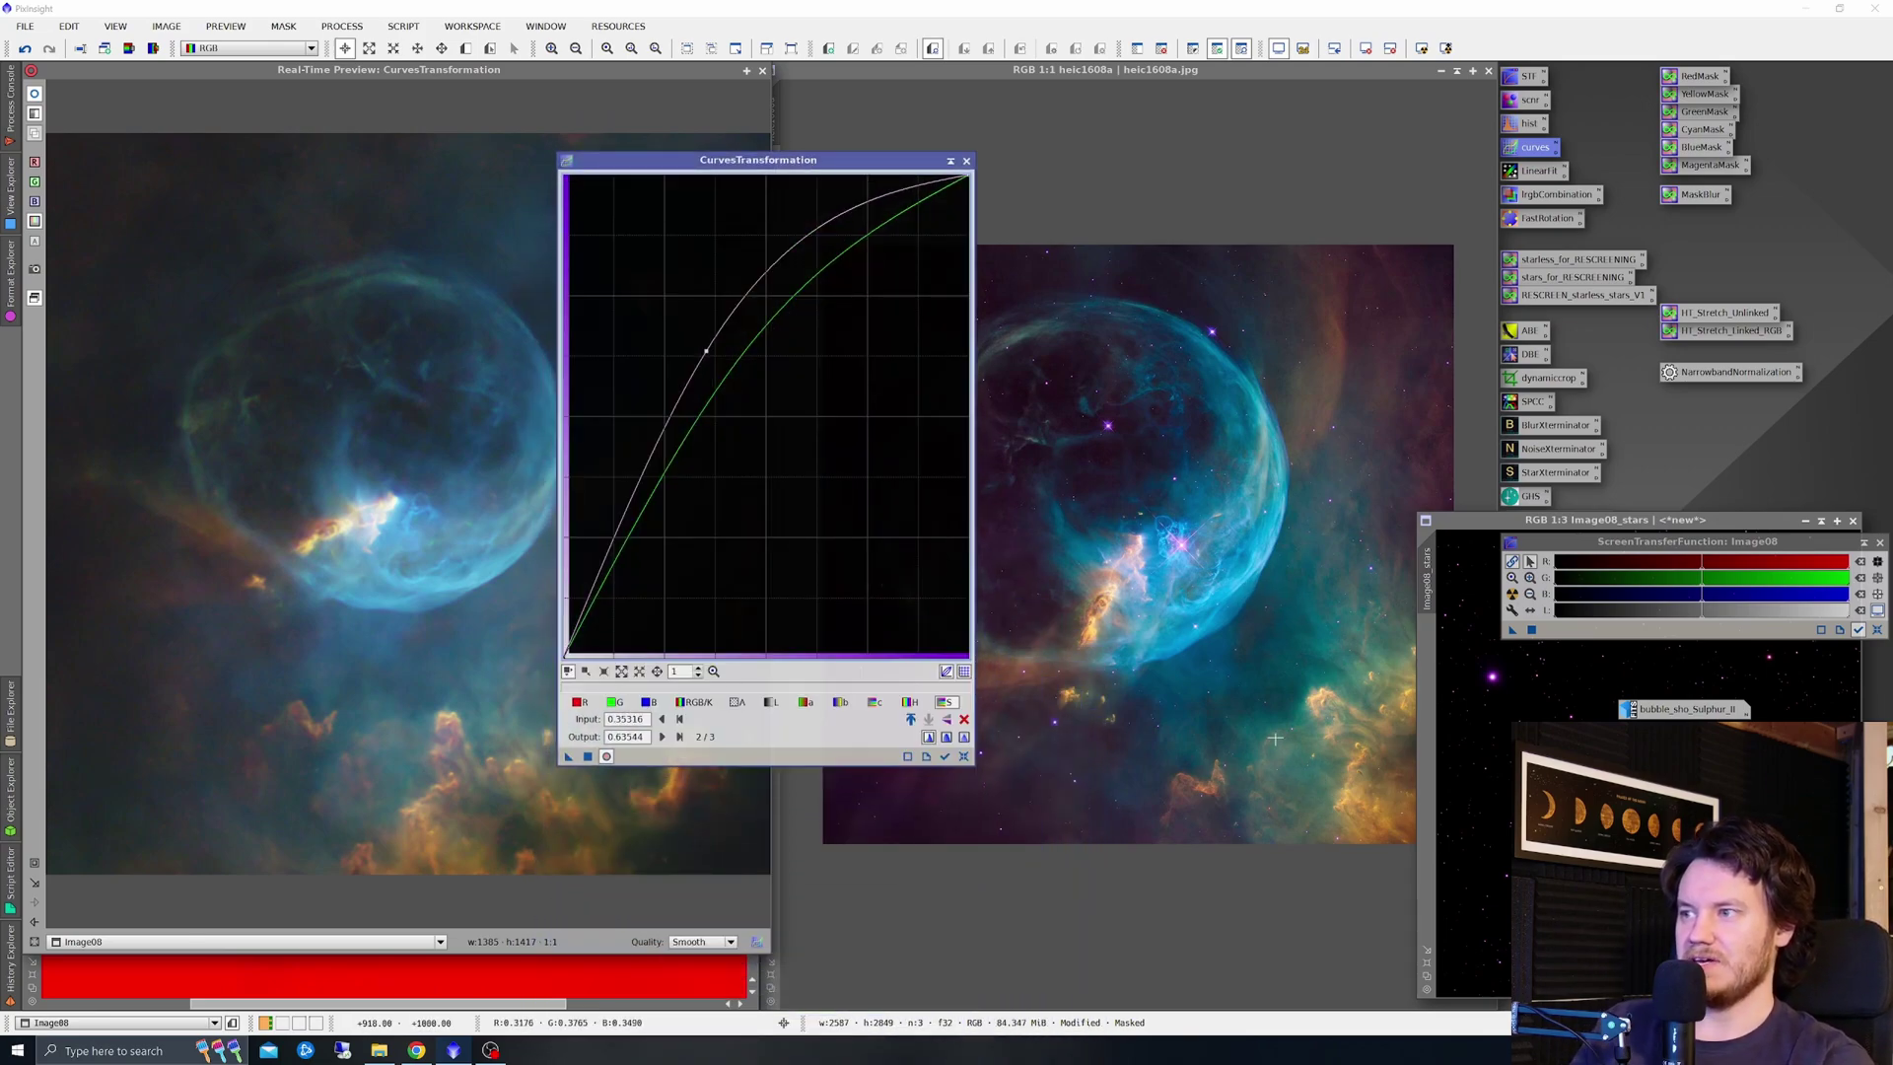
left_click_drag(812, 159, 931, 101)
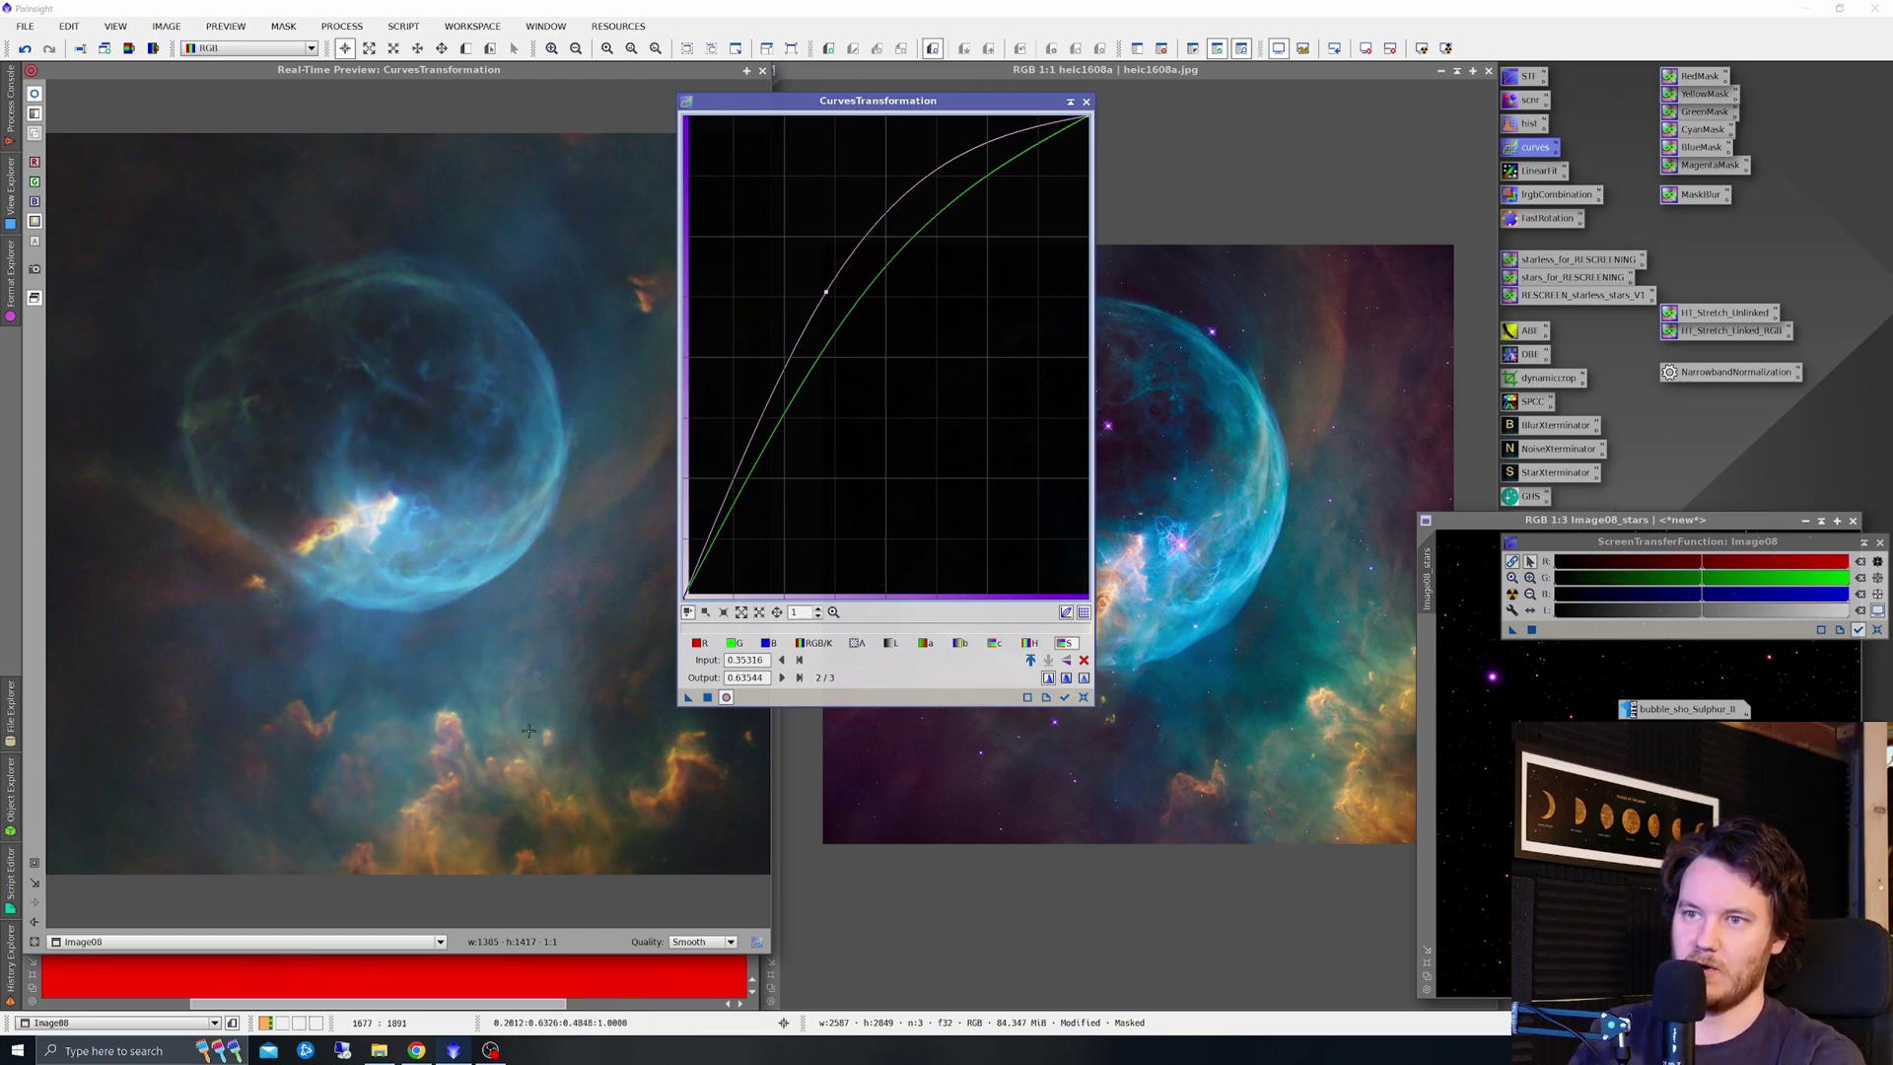
left_click_drag(963, 104, 871, 110)
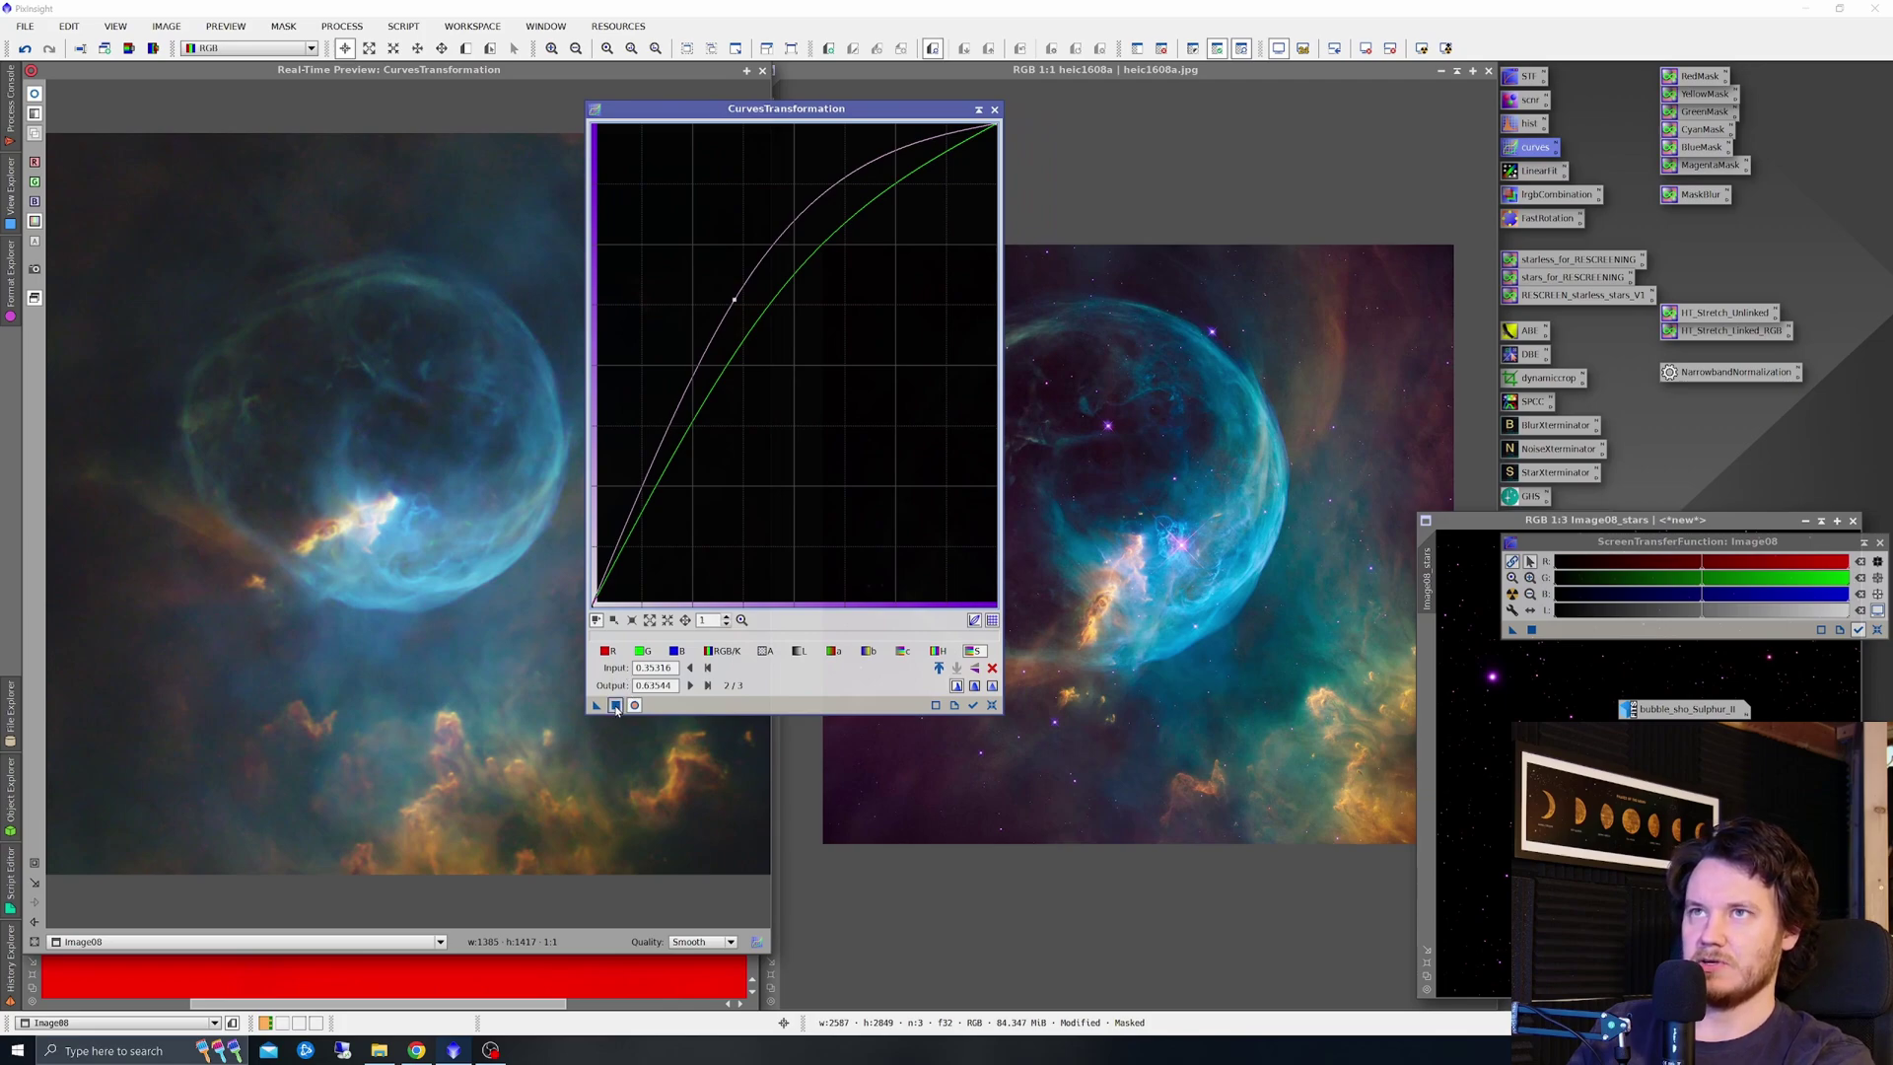
left_click(615, 704)
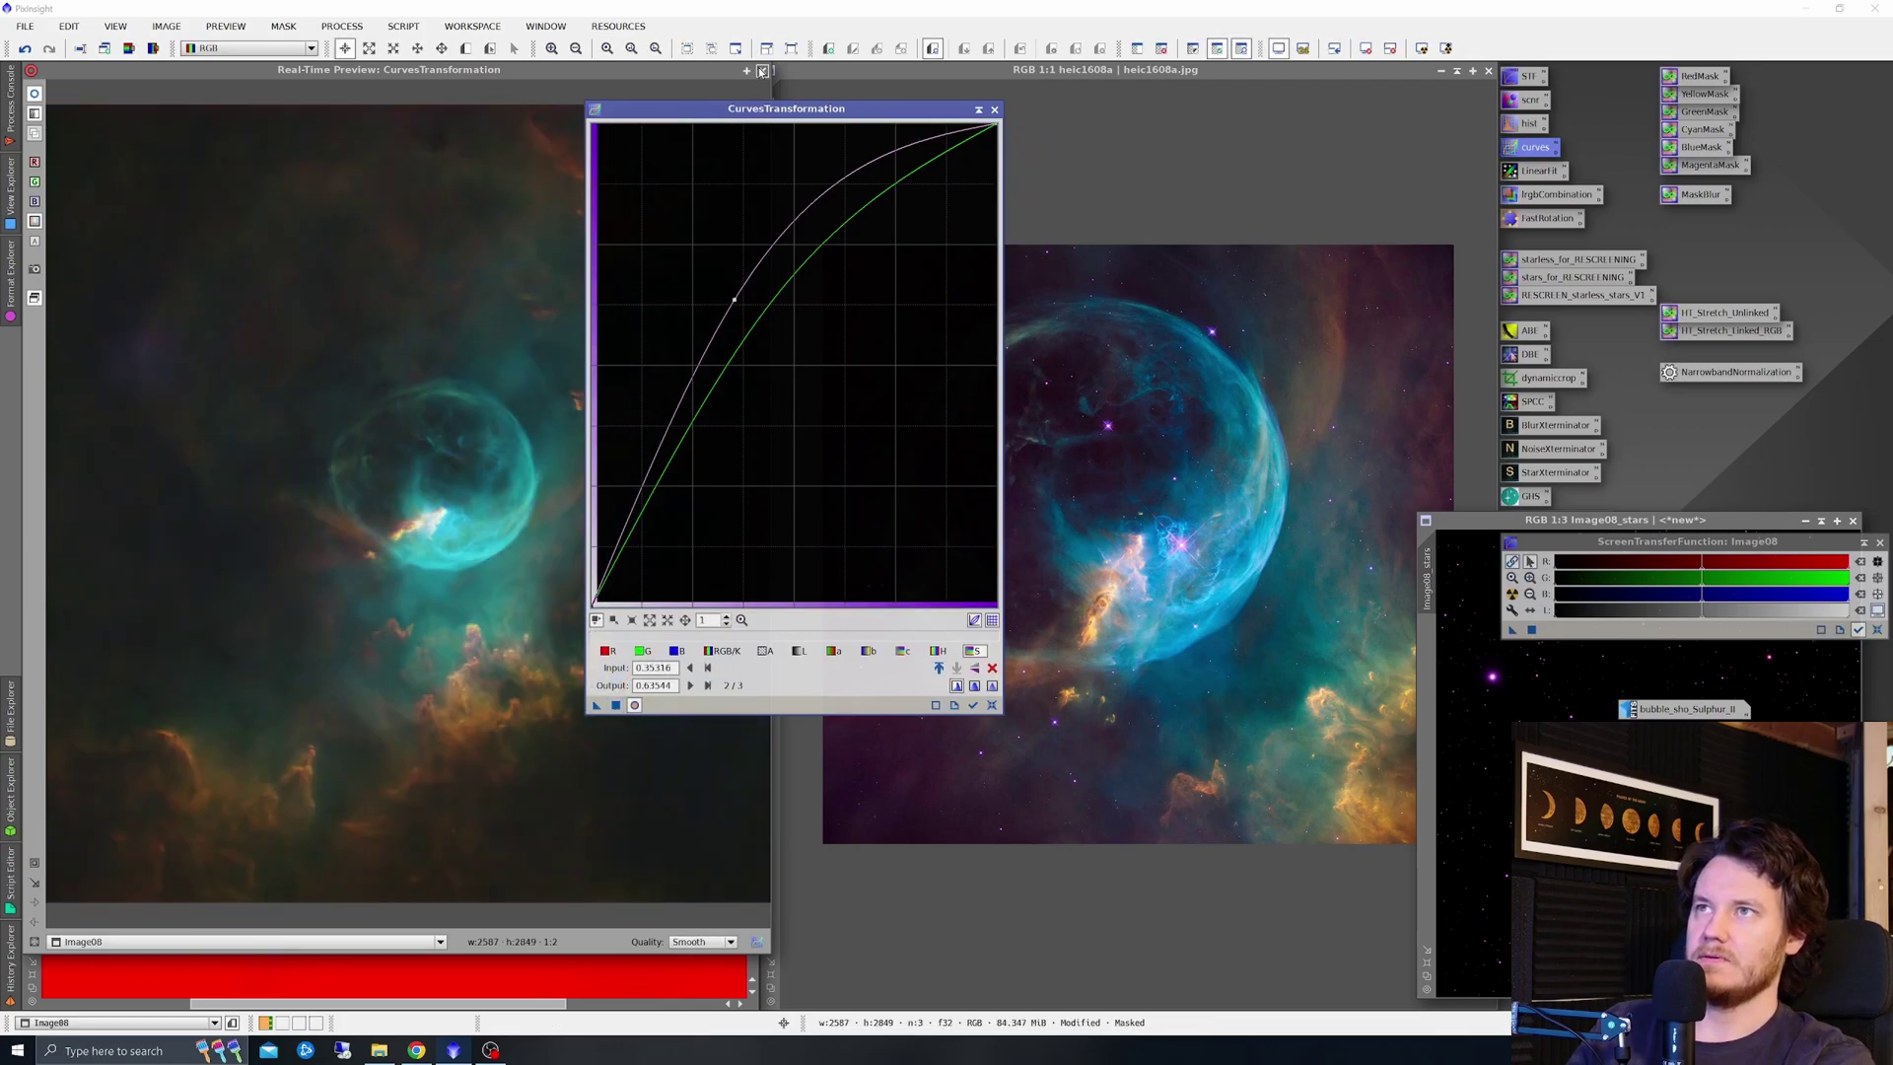
left_click(763, 70)
Reset the curves and remove the existing BlueMask from Image08
left_click(992, 705)
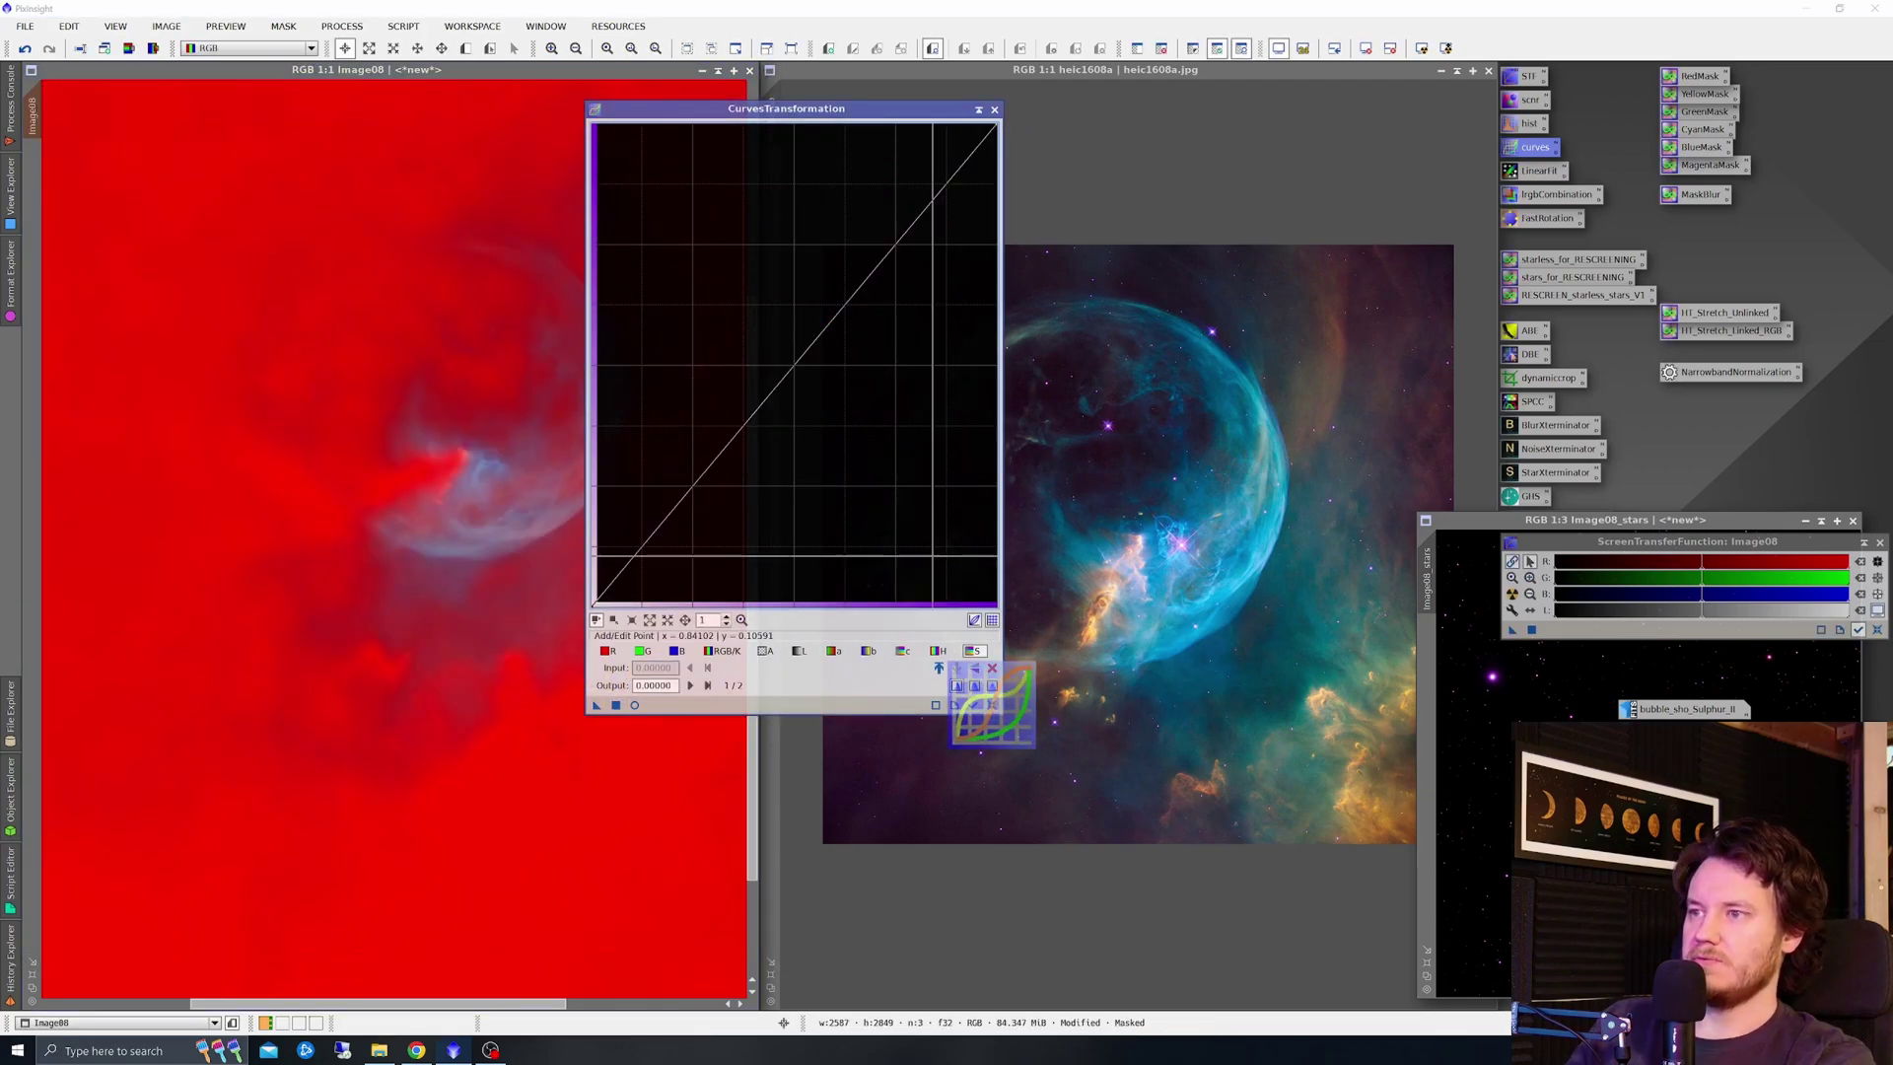
right_click(458, 261)
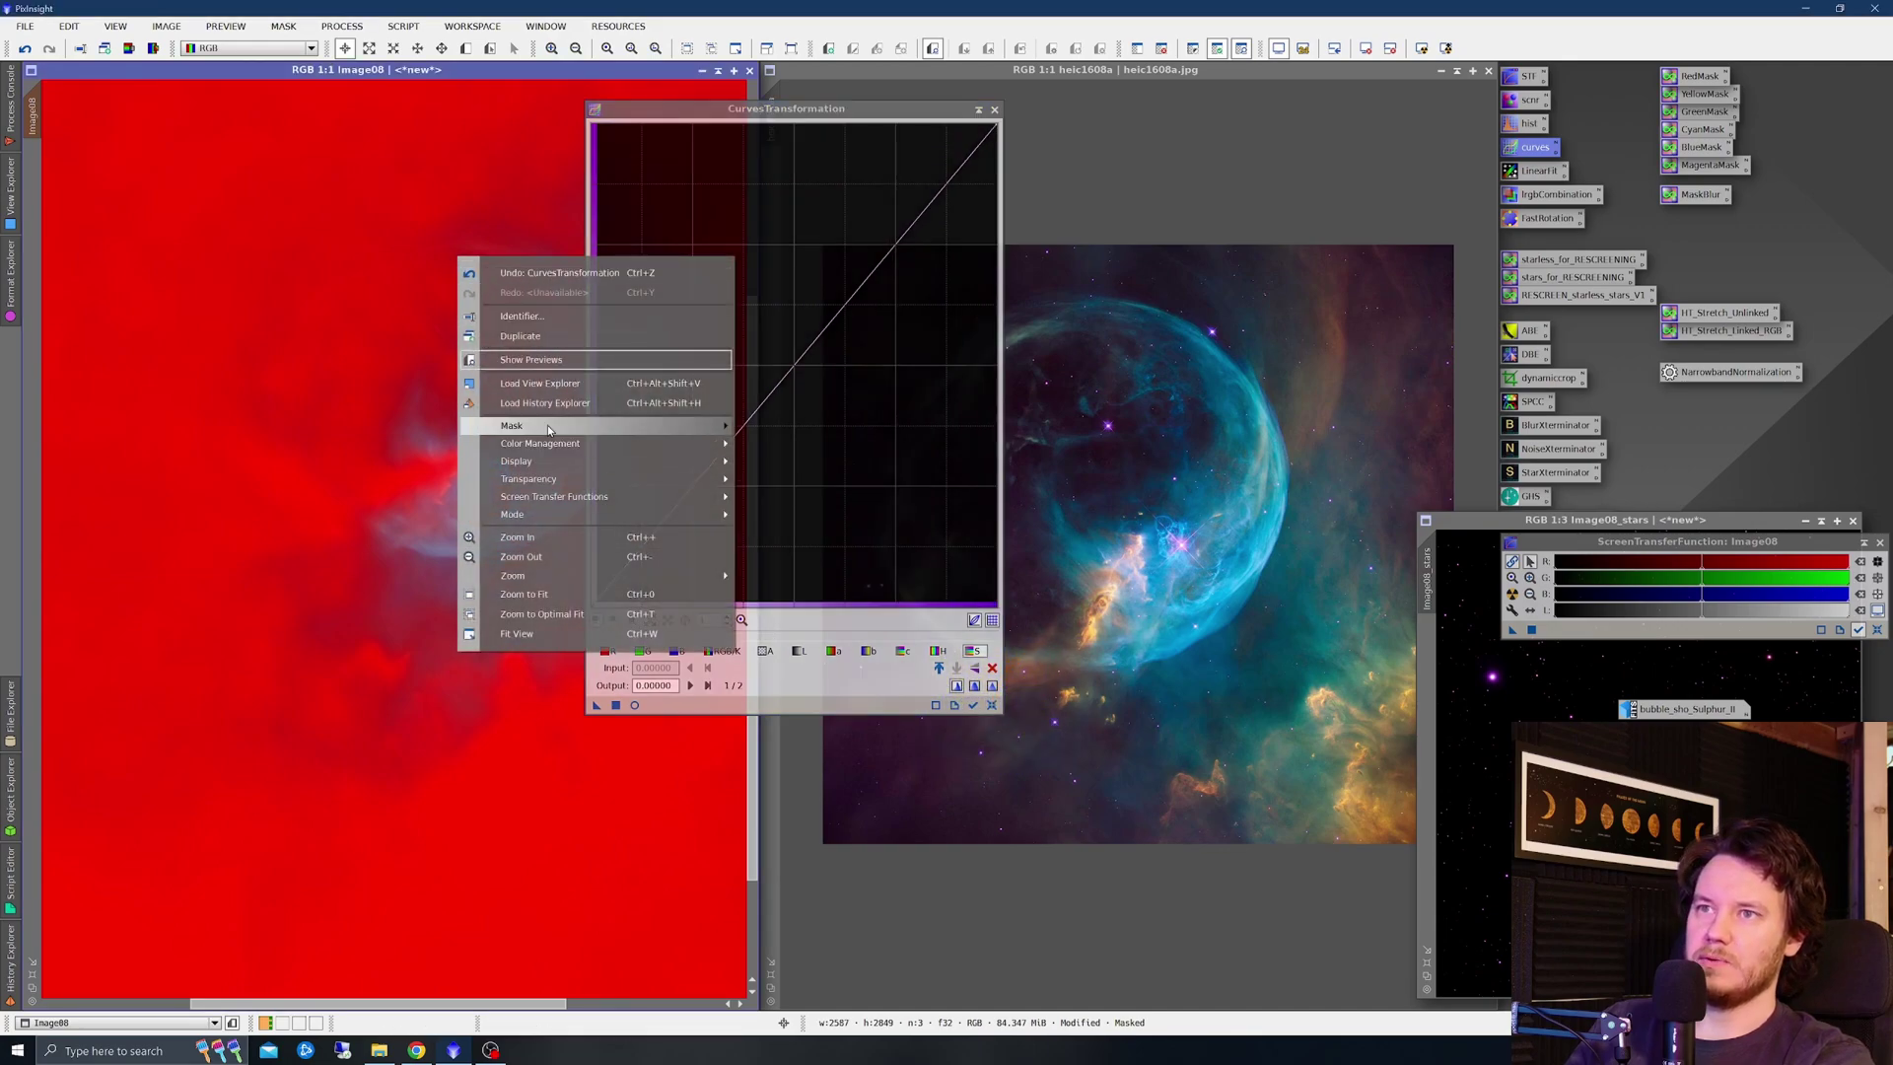
mouse_move(591, 424)
left_click(795, 454)
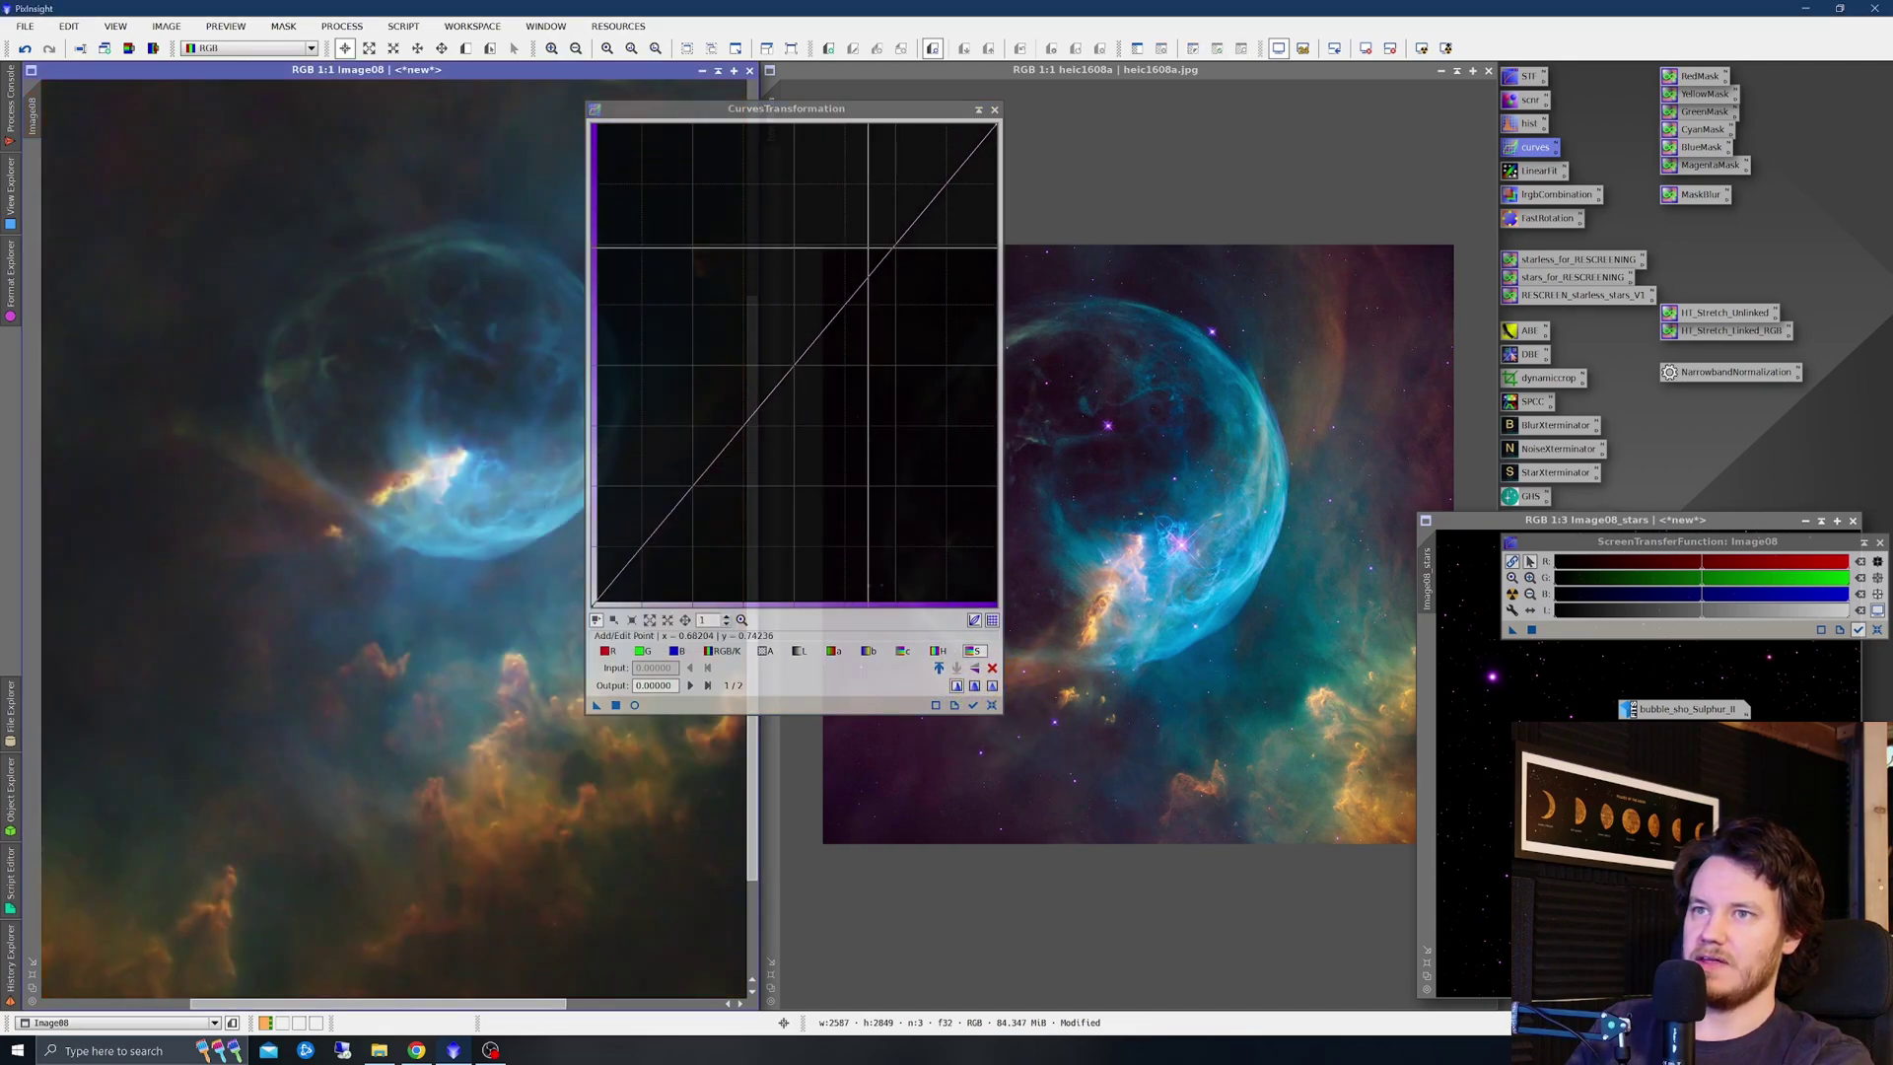
left_click(995, 109)
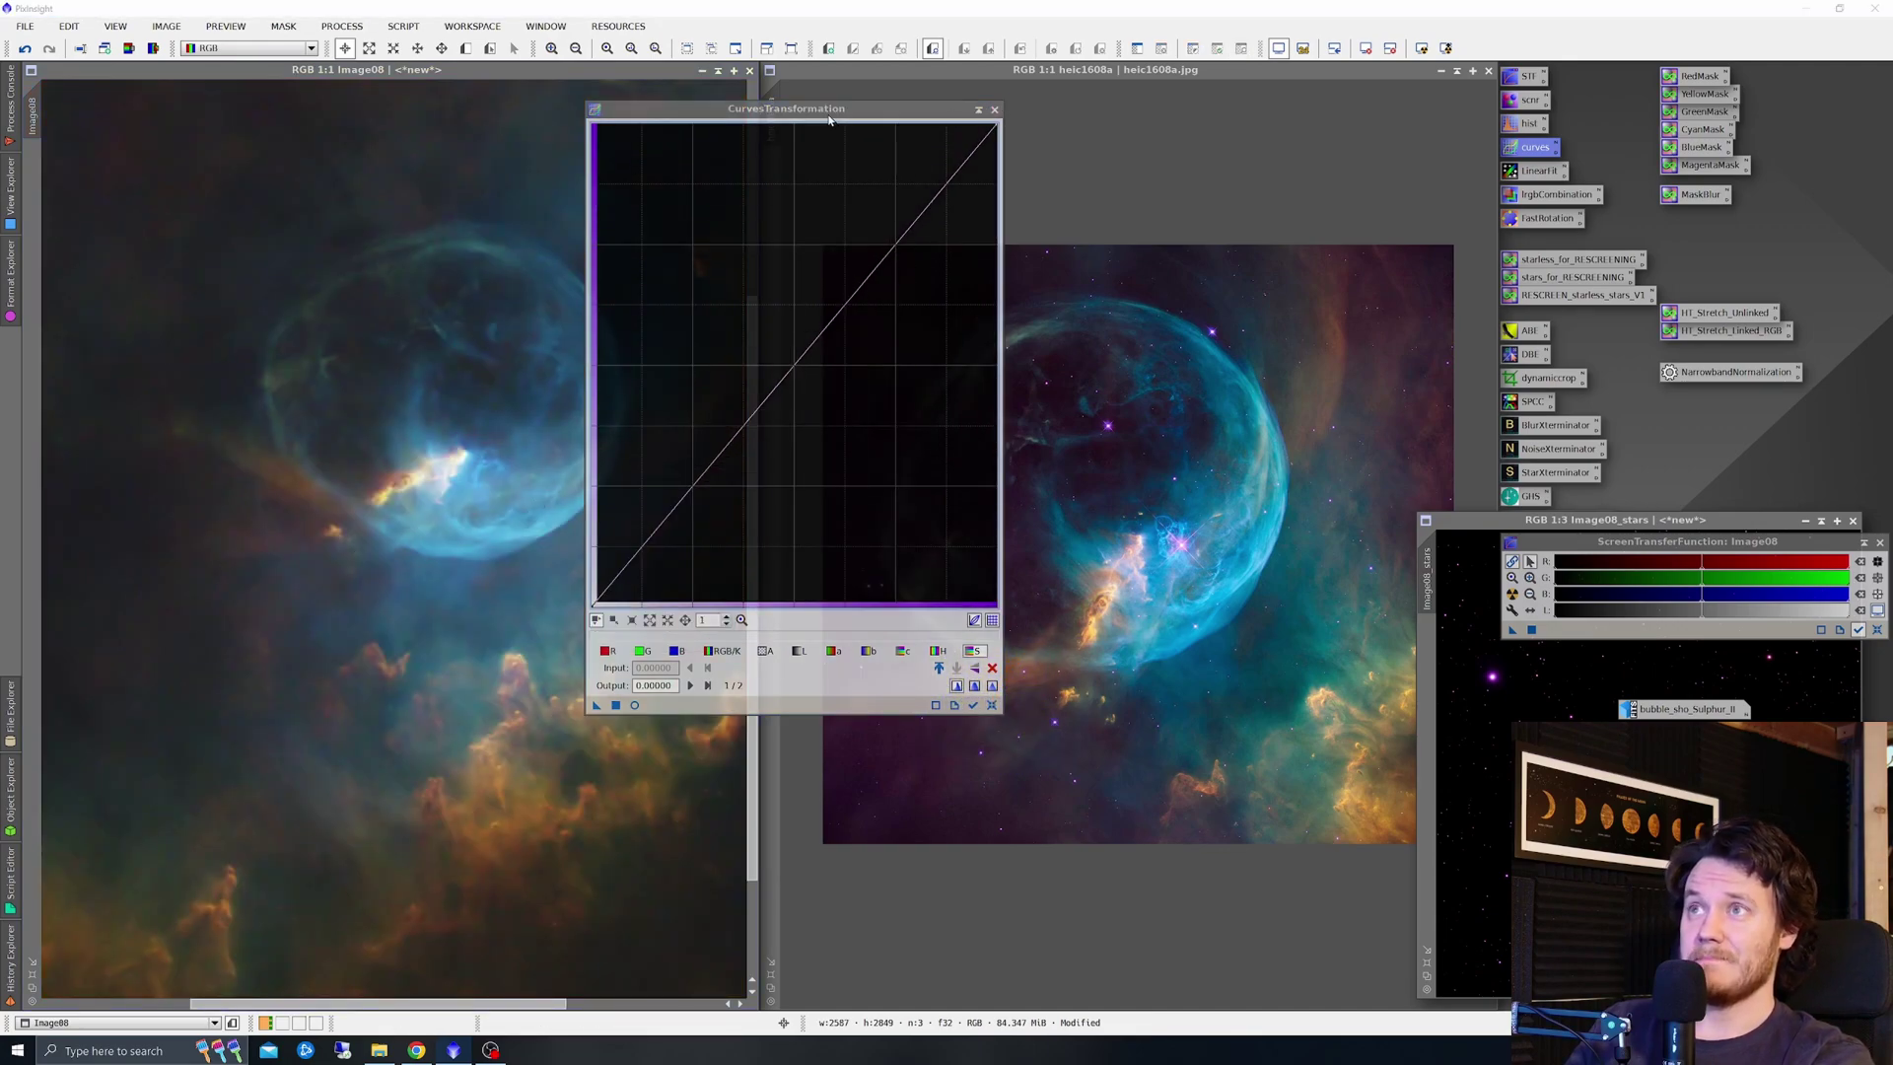
left_click_drag(829, 118, 969, 116)
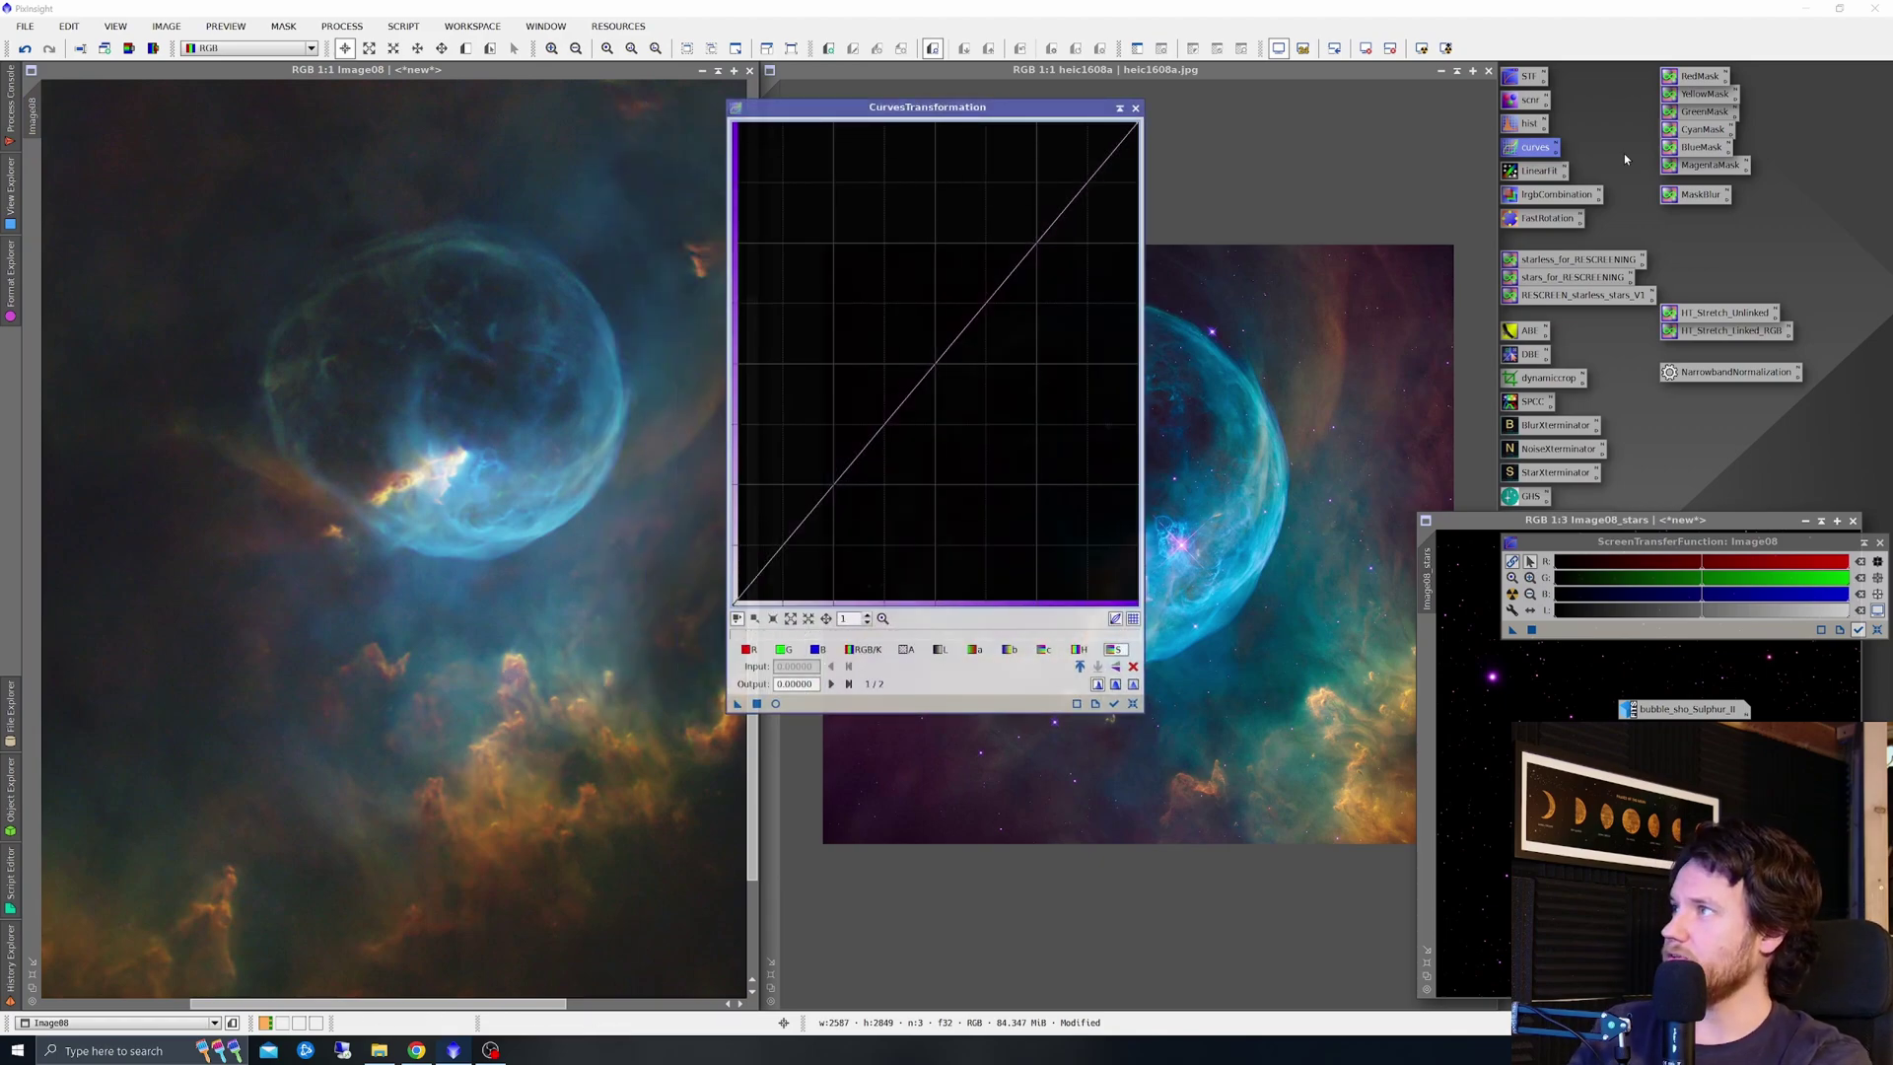
Create a MaskBlur-blurred YellowMask, mask Image08 with it, and show the curves preview
left_click_drag(1704, 94, 526, 461)
left_click(1698, 194)
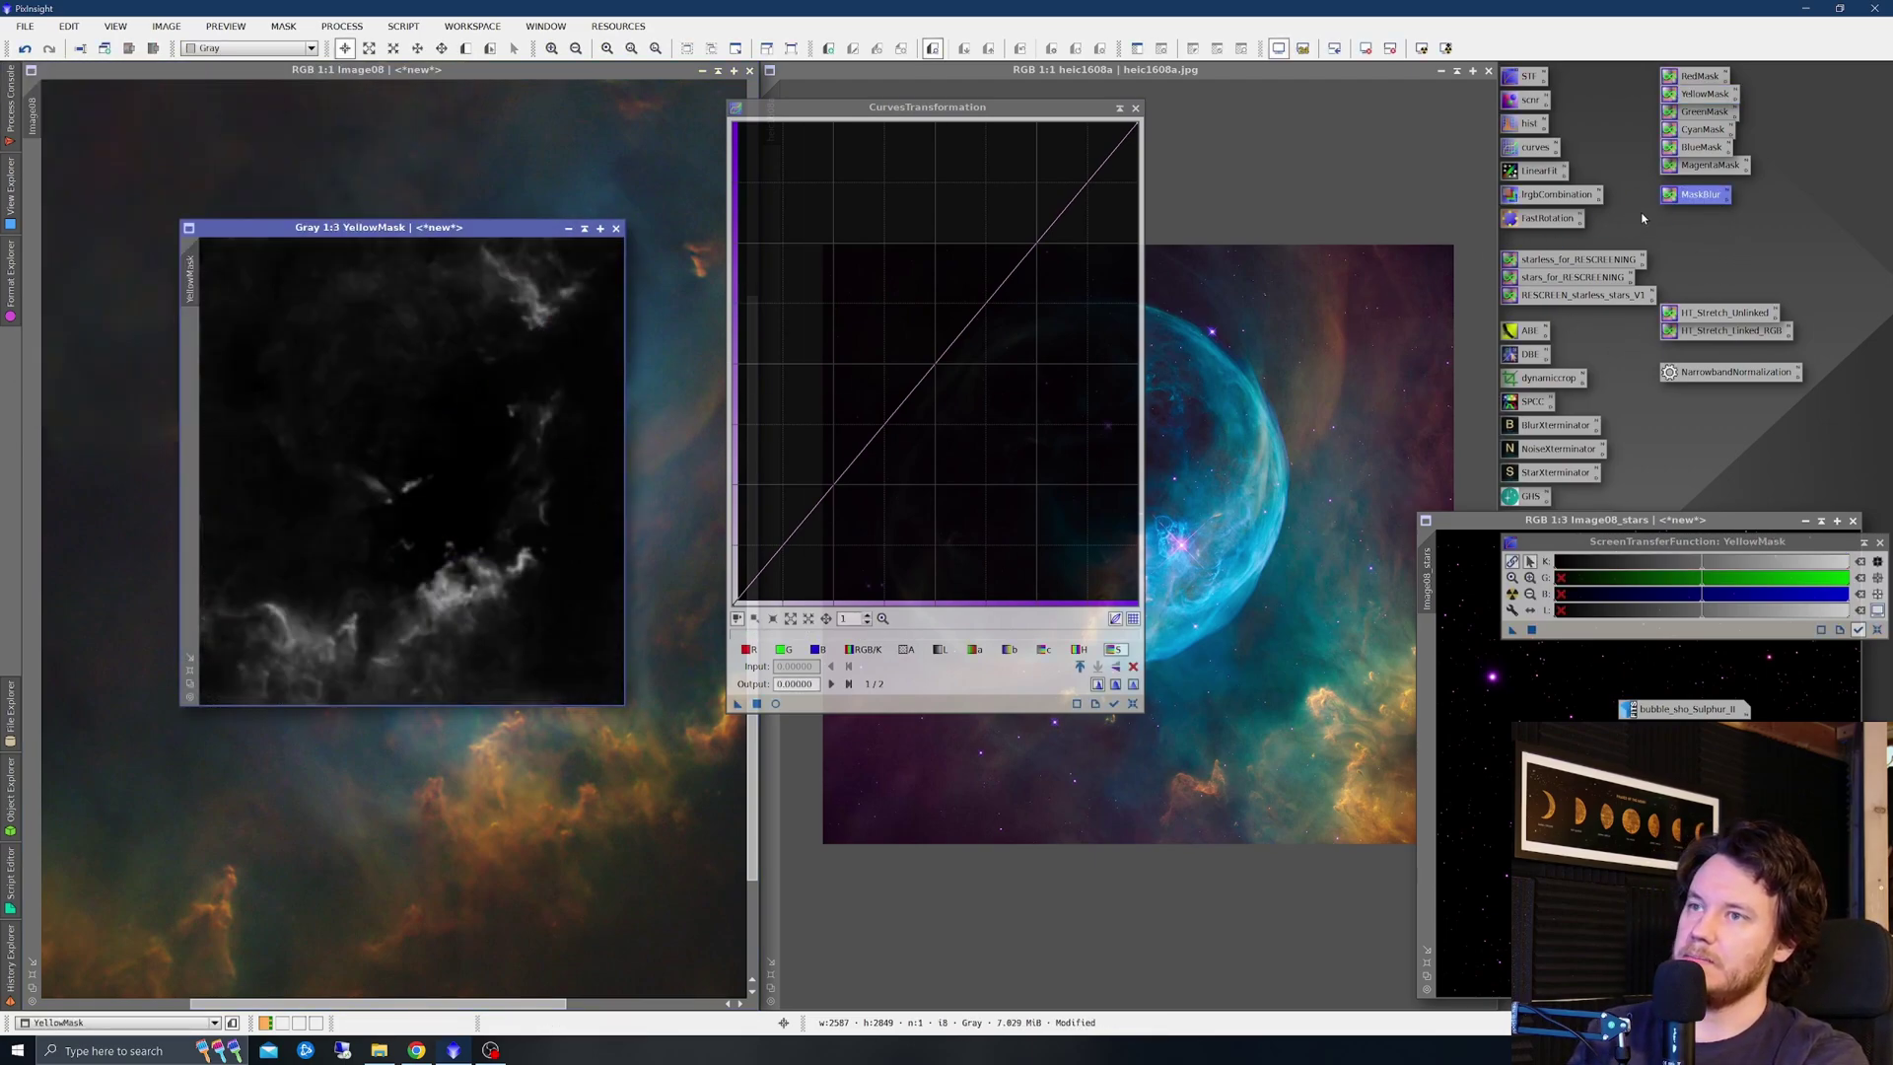
left_click_drag(1695, 195, 541, 460)
scroll(338, 497, "up", 3)
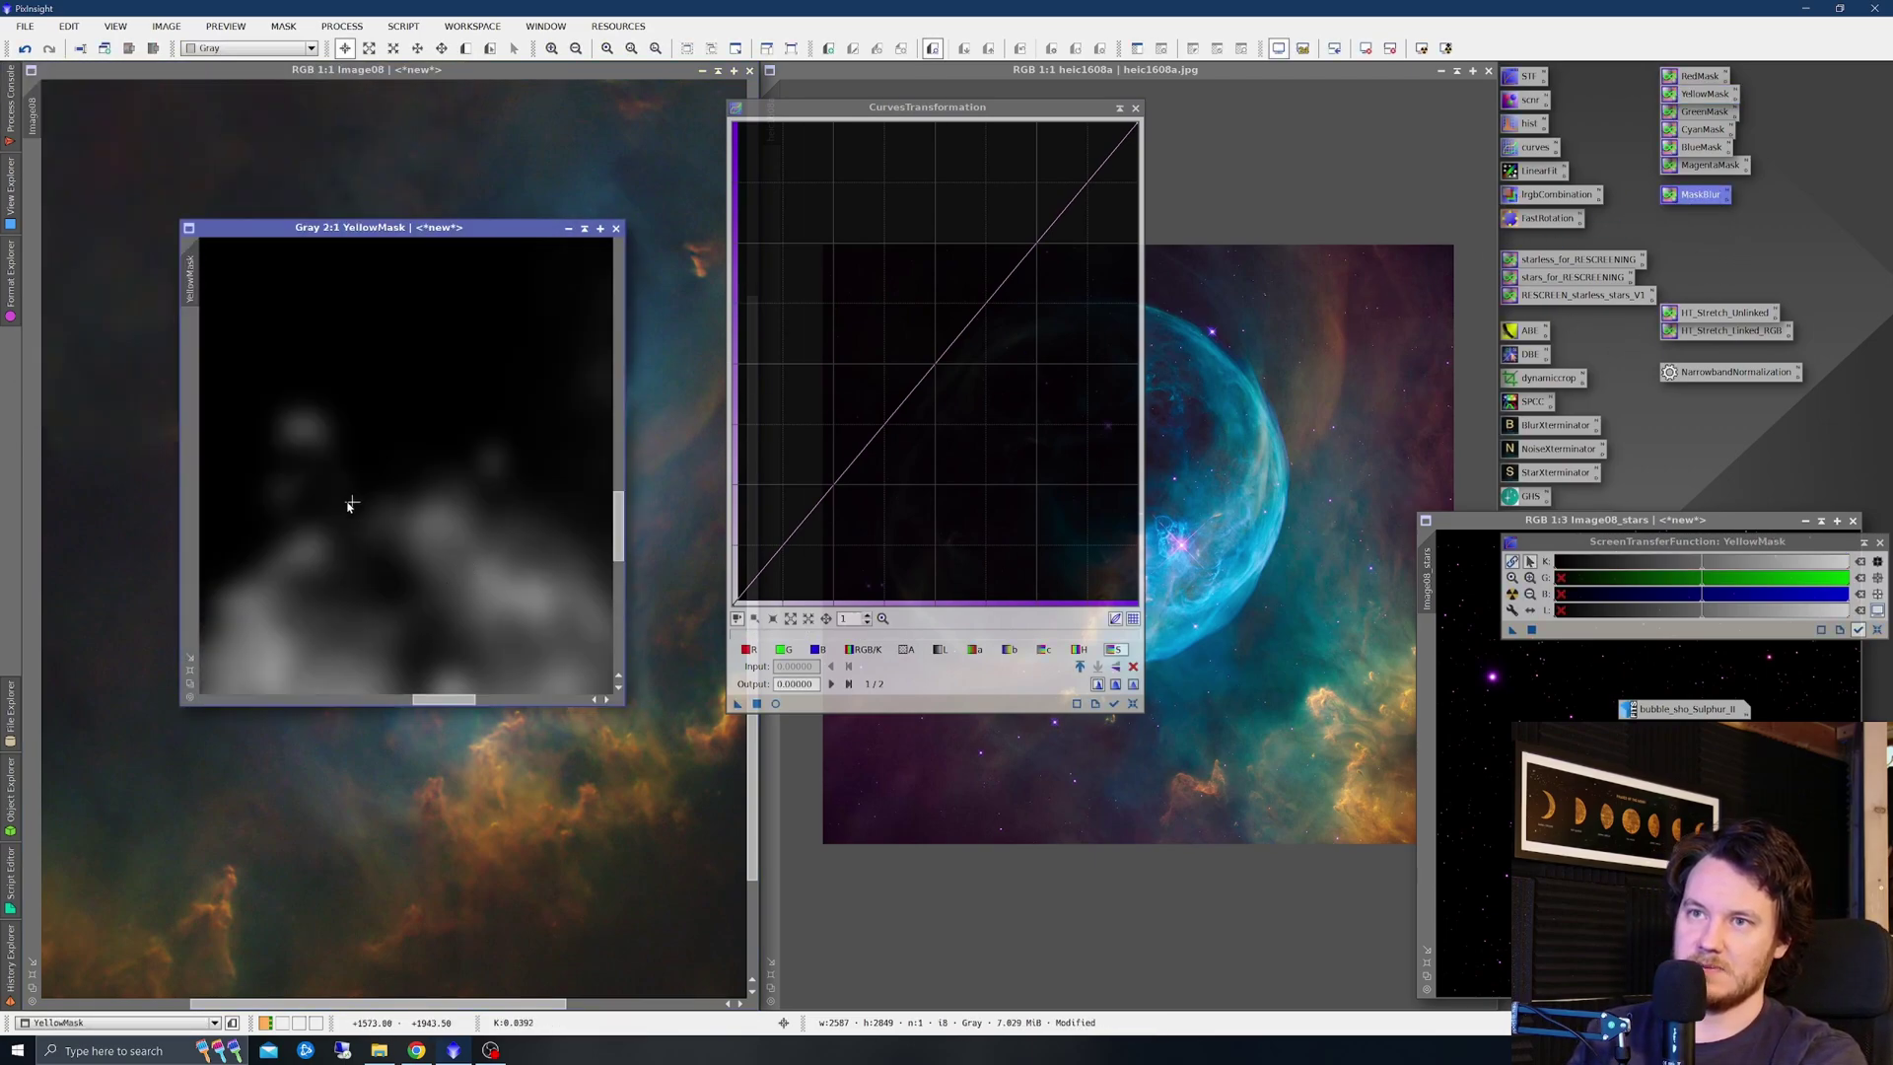
scroll(347, 554, "down", 3)
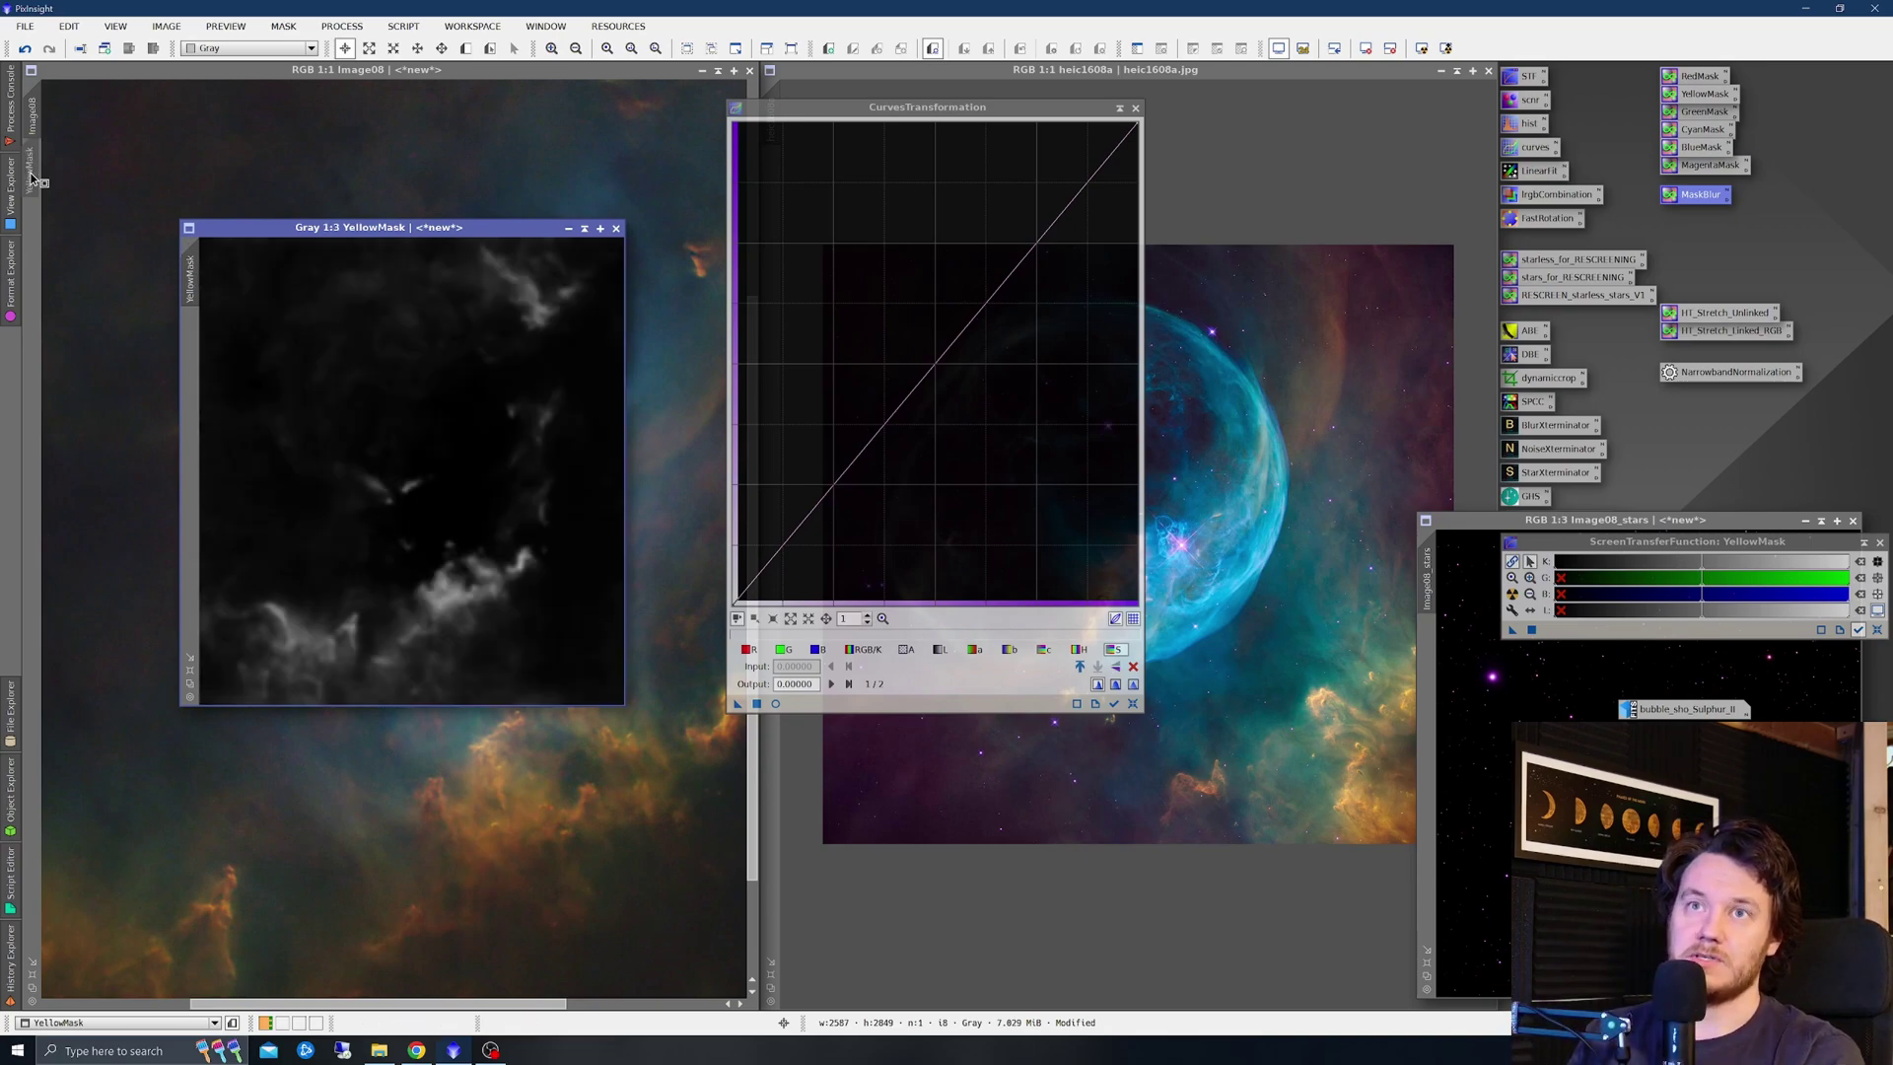
left_click_drag(40, 172, 89, 175)
left_click(534, 176)
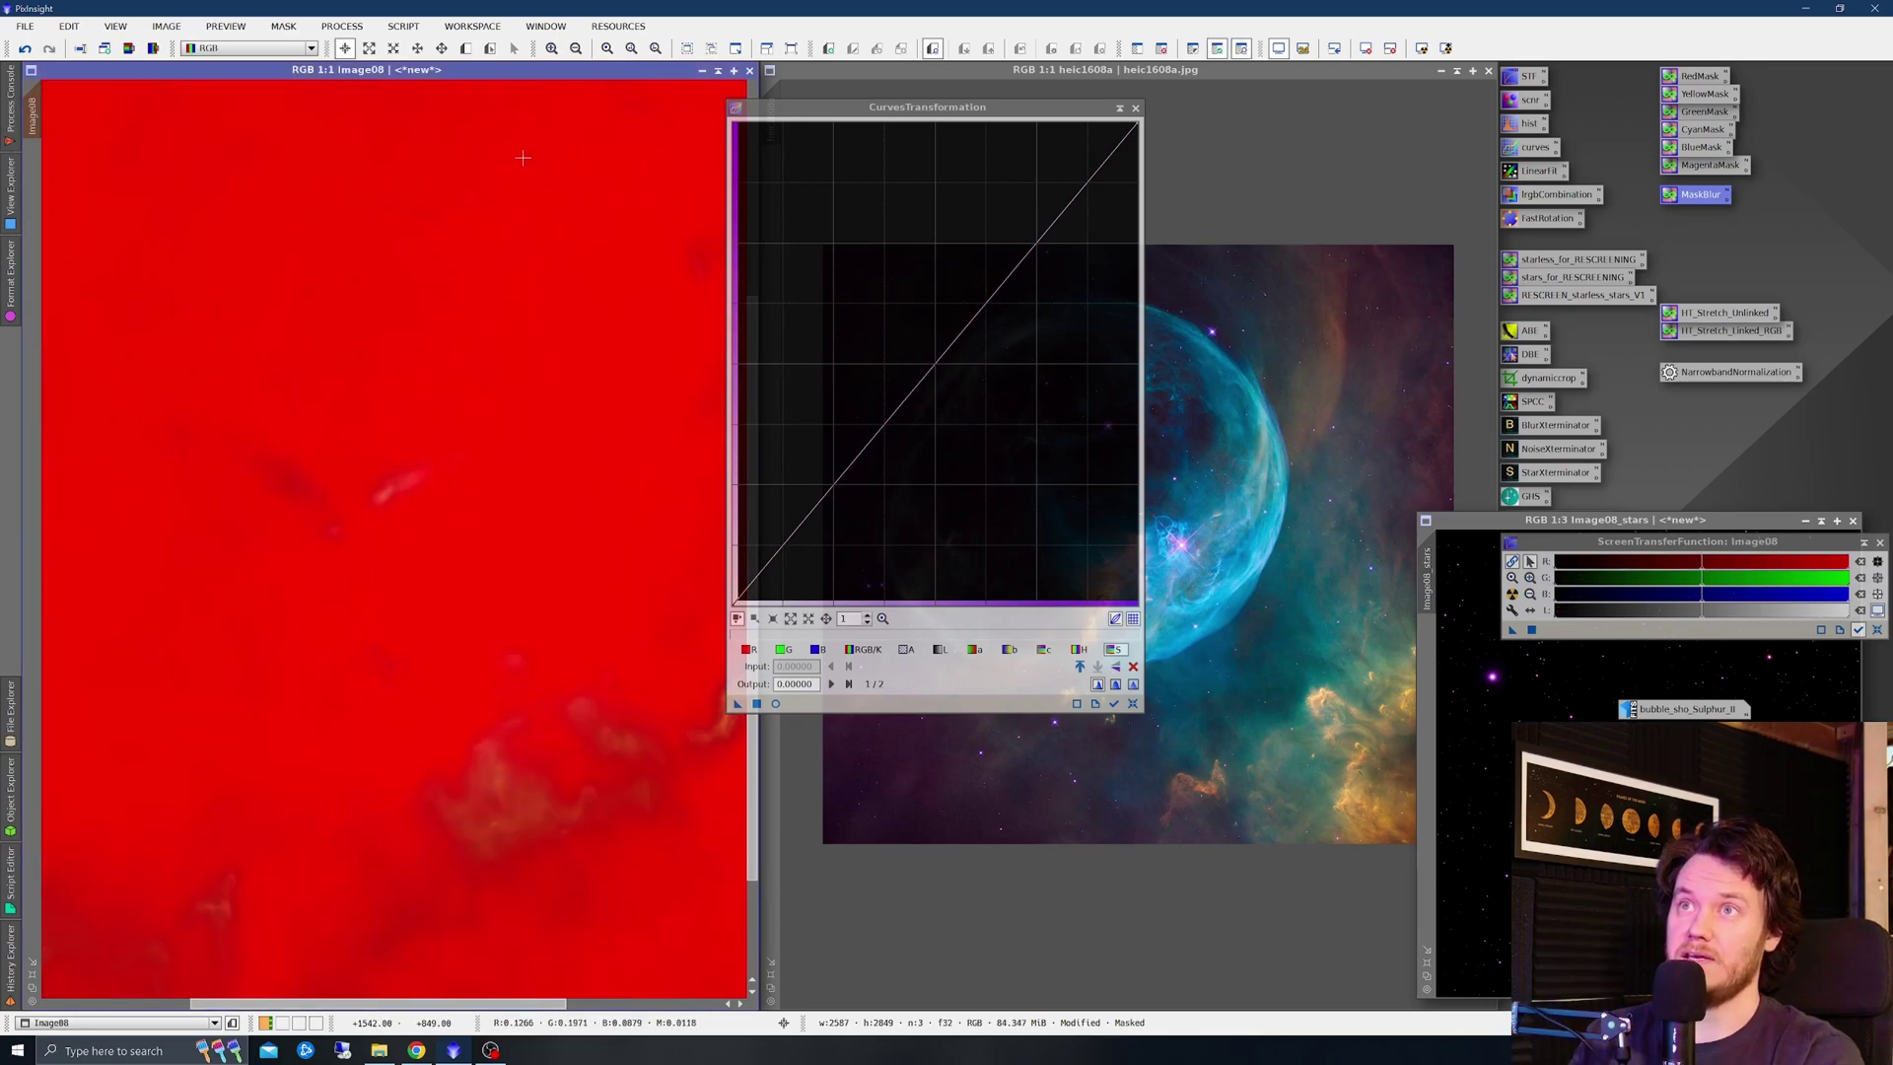
left_click(777, 703)
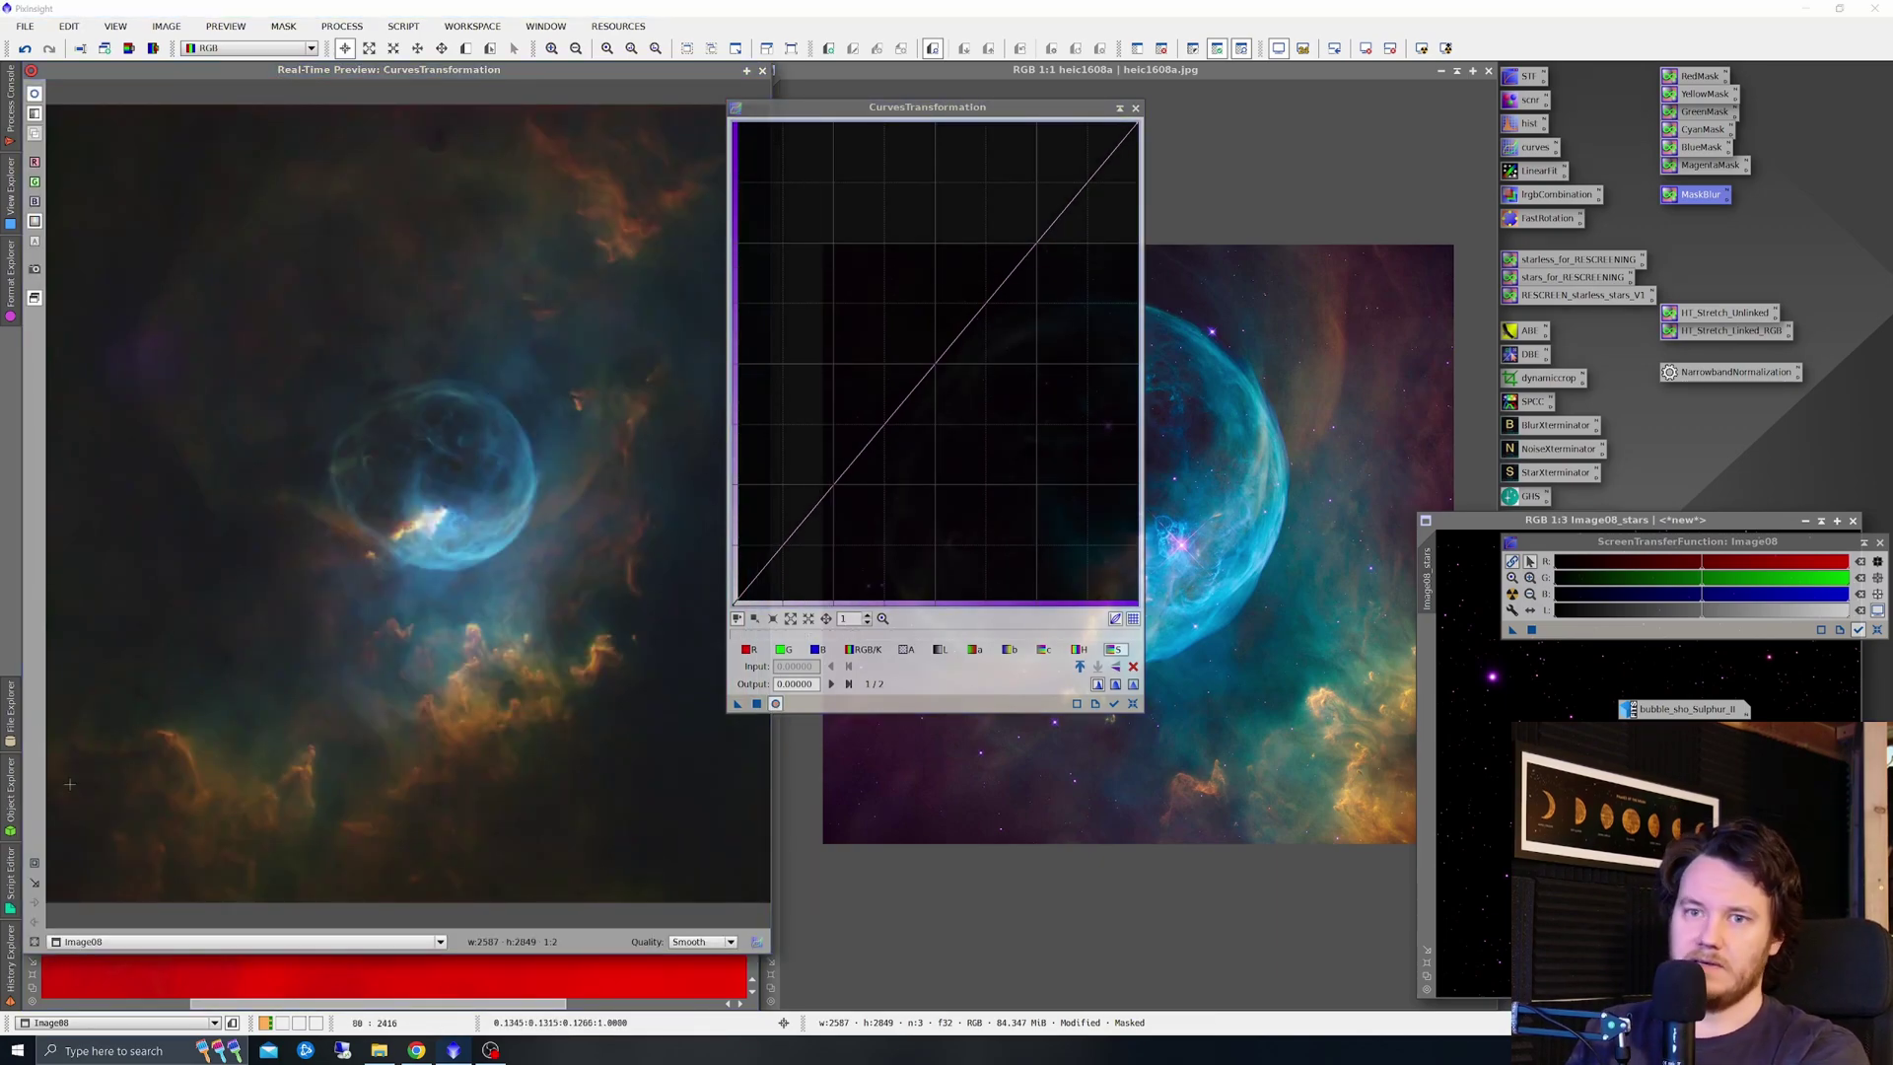
Shape the green curve into an S-curve, previewed zoomed on the bubble
left_click(34, 865)
left_click_drag(275, 316, 685, 730)
left_click_drag(941, 114, 746, 100)
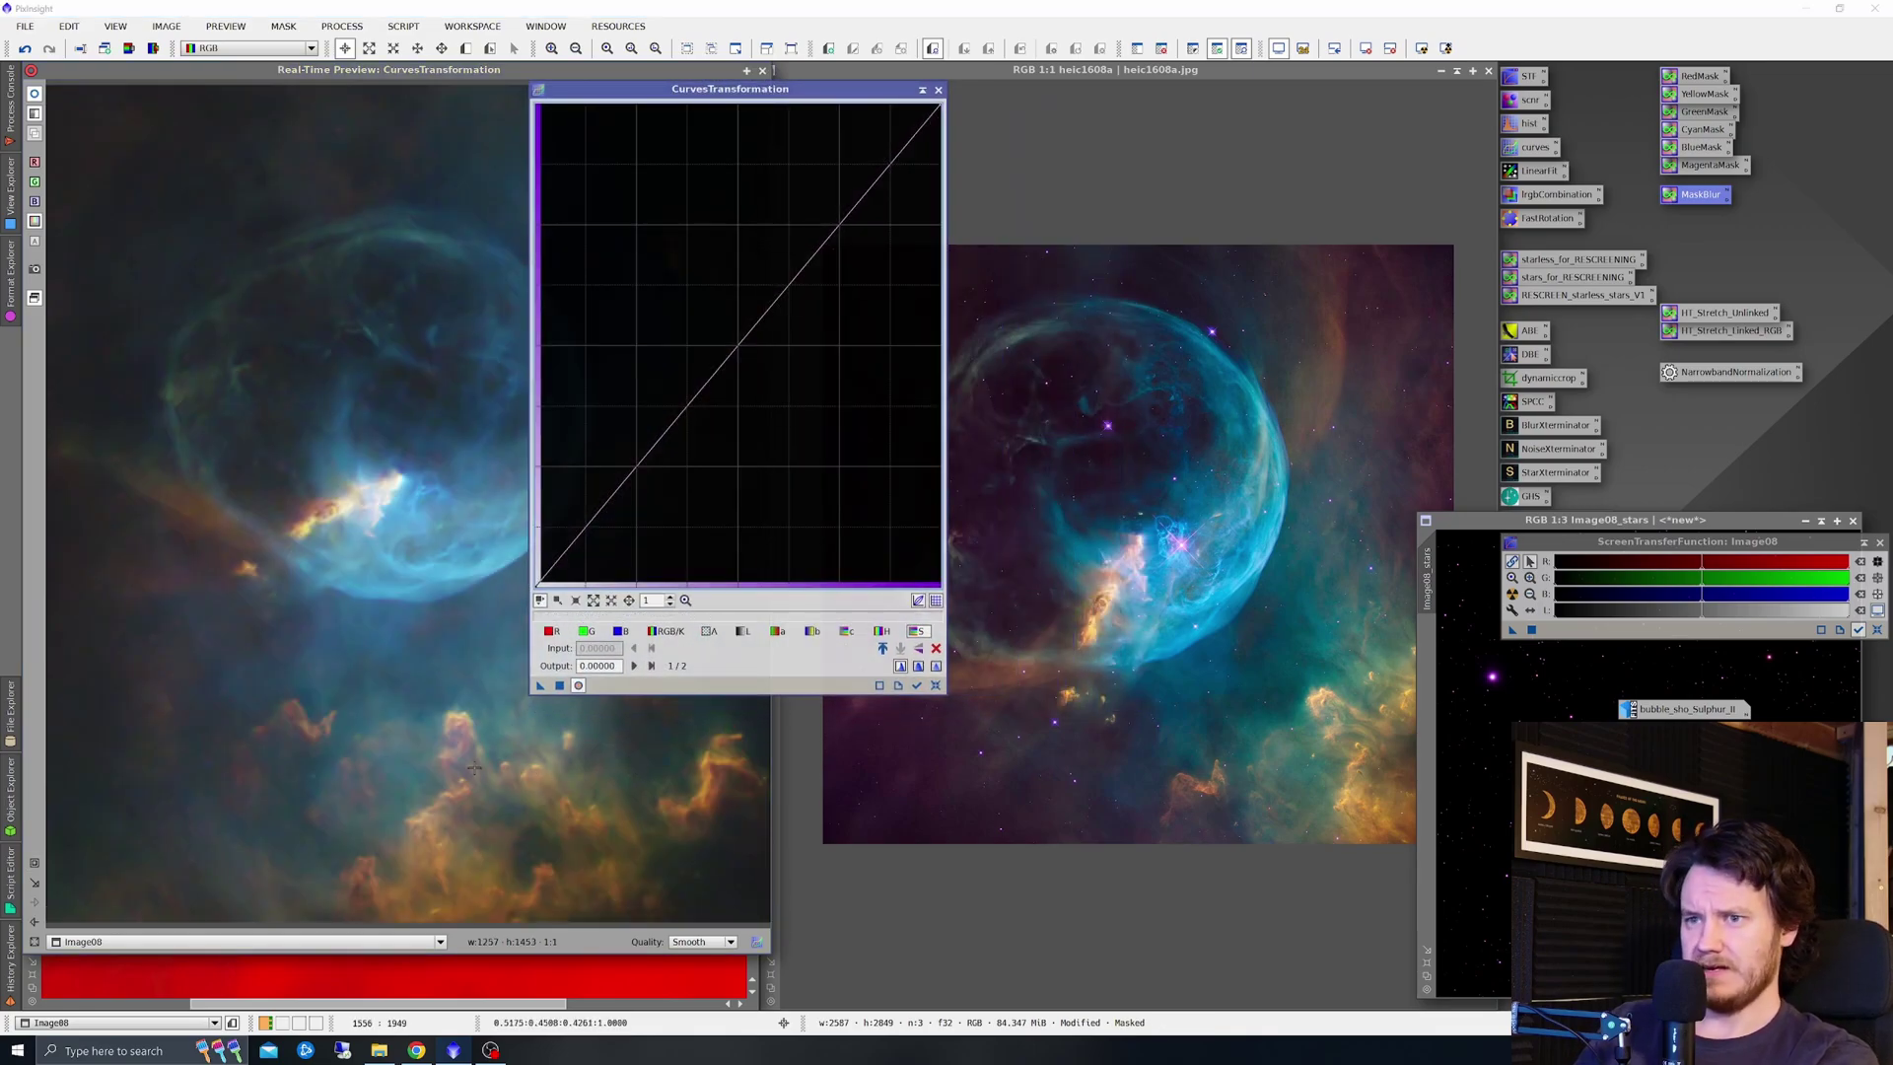
left_click_drag(1476, 527, 1507, 527)
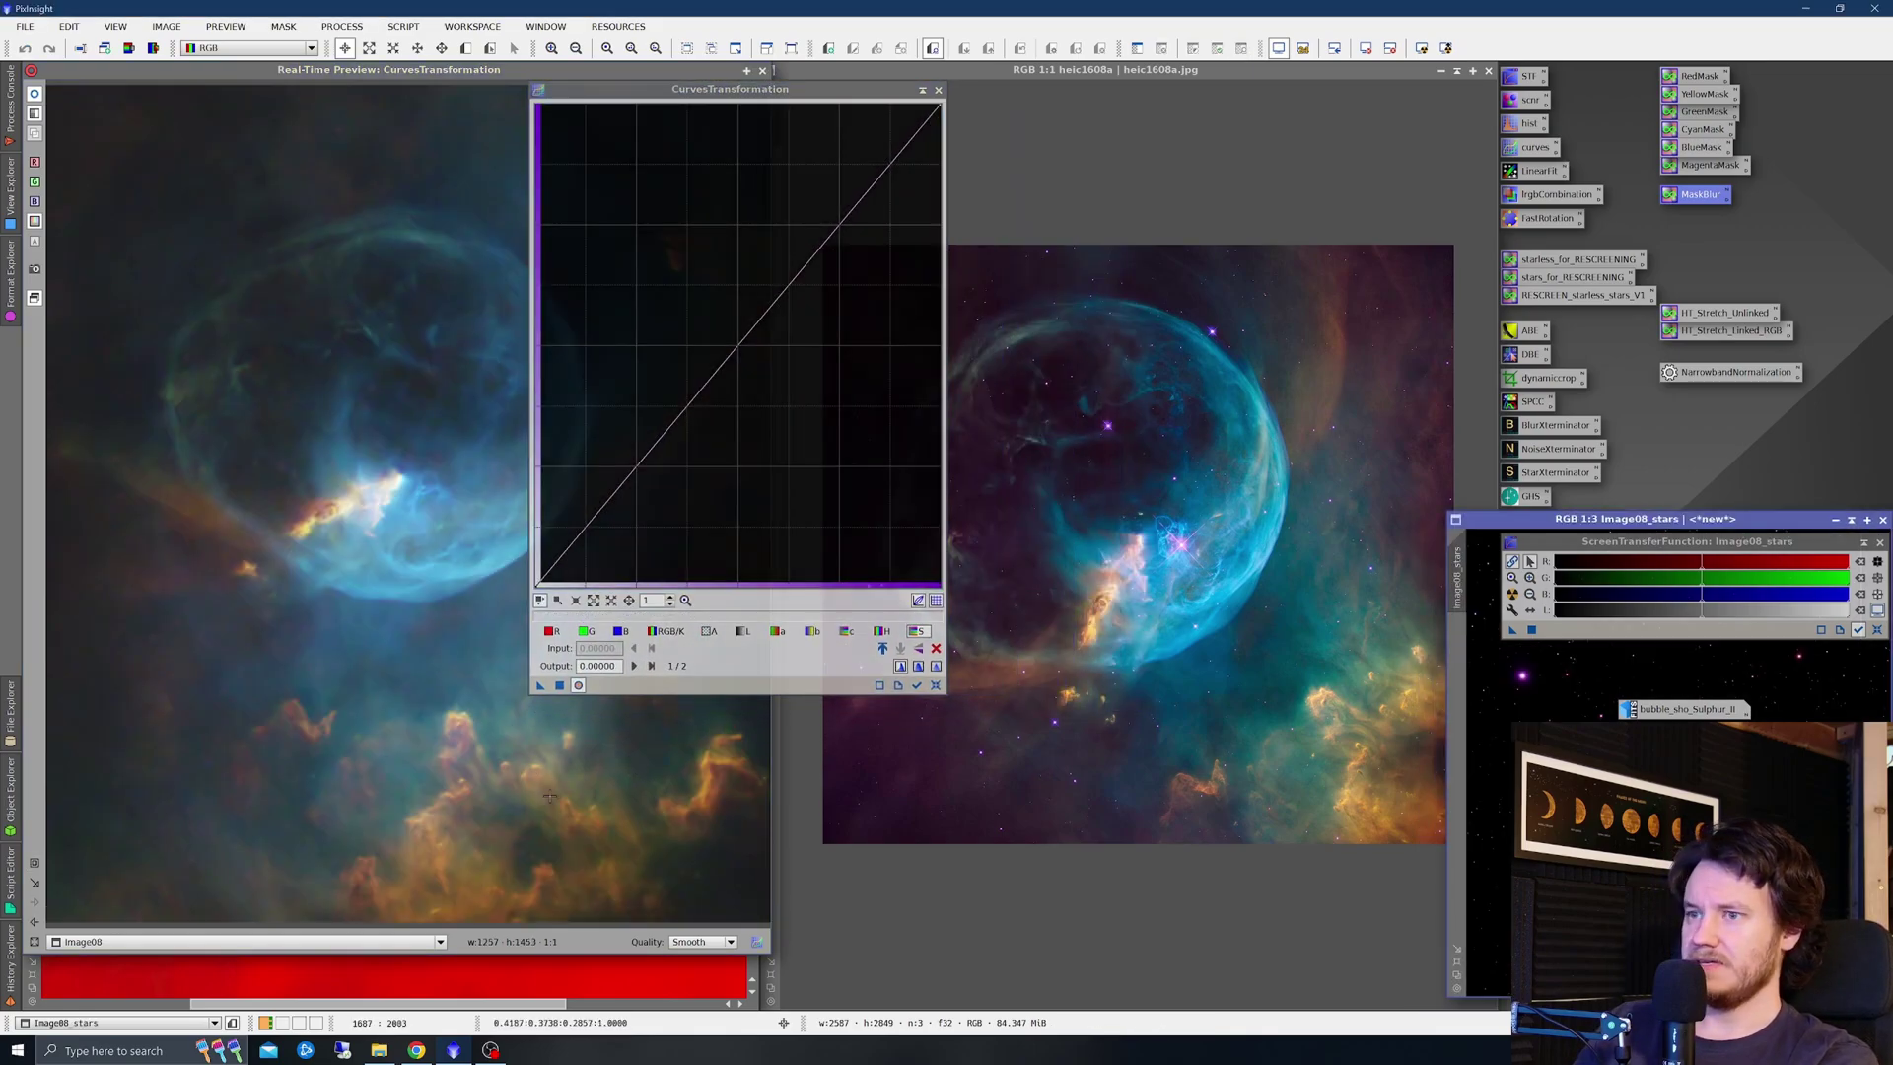
left_click(557, 958)
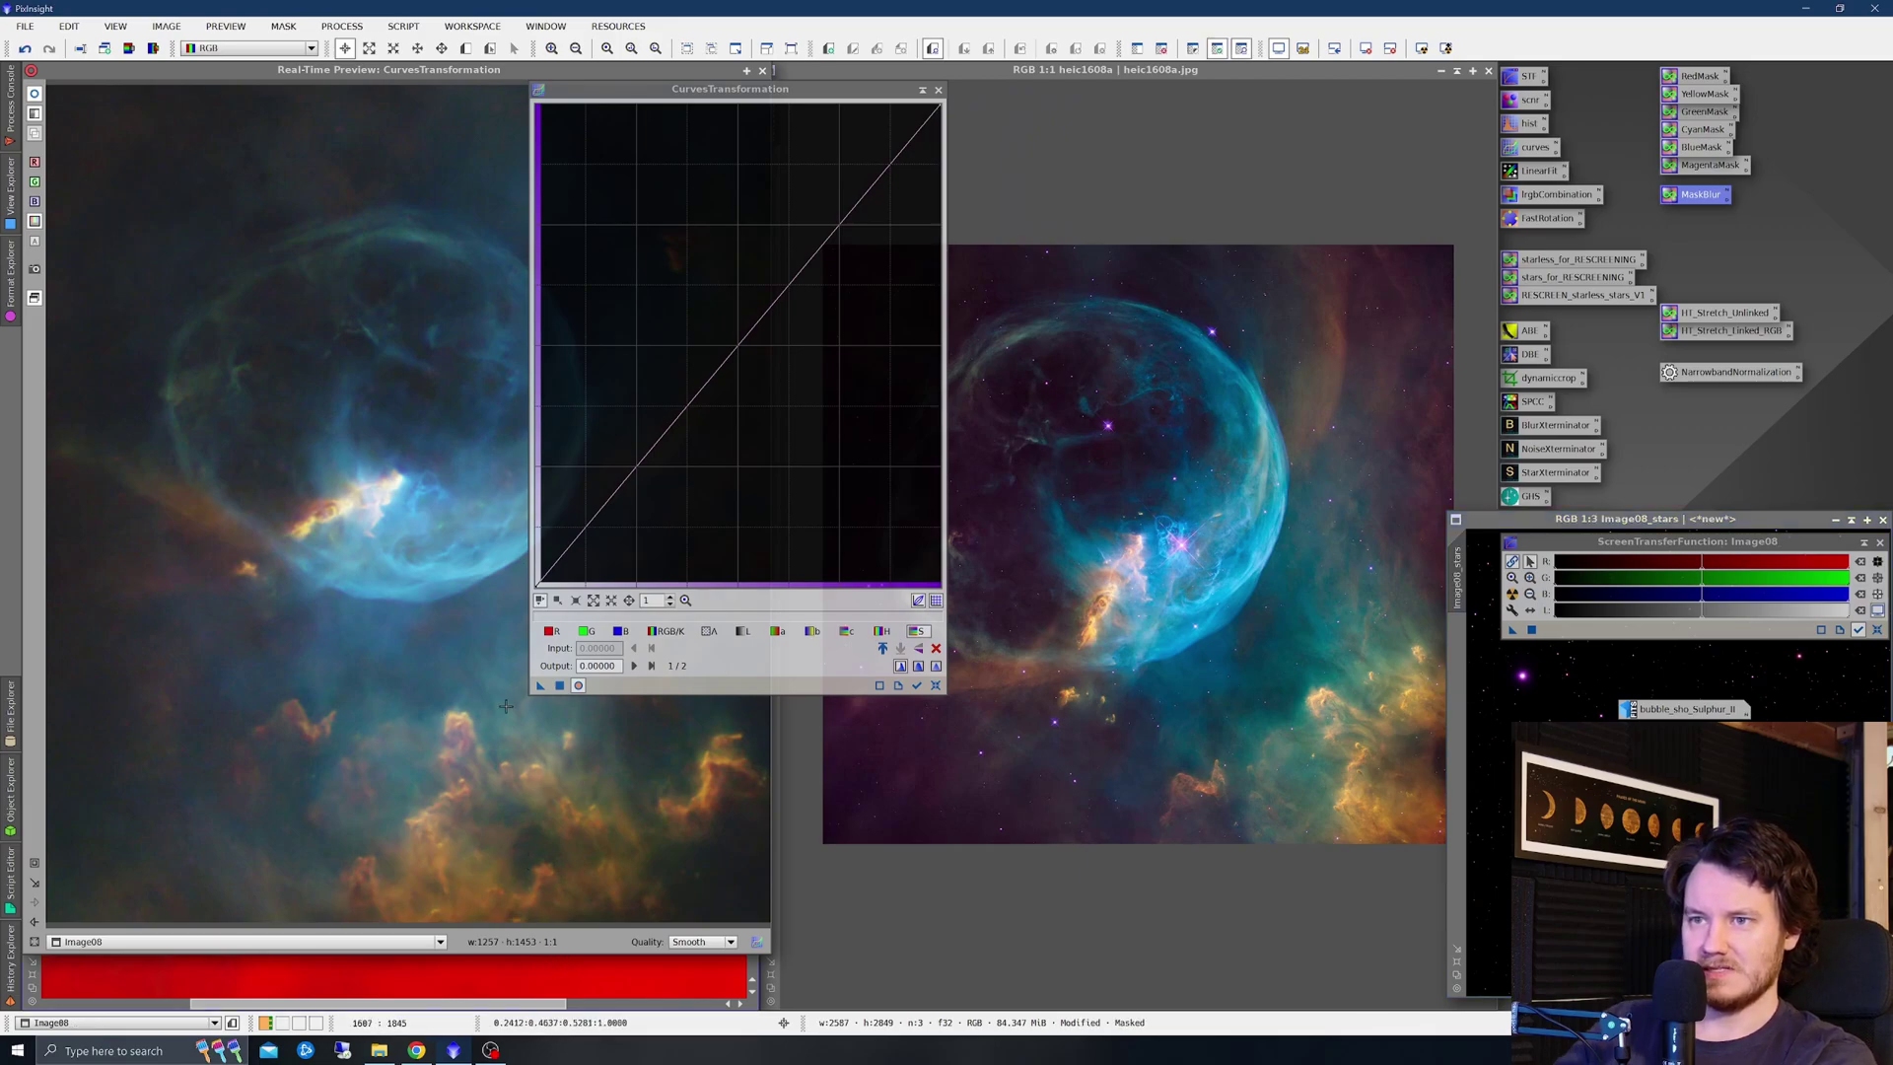
left_click(587, 631)
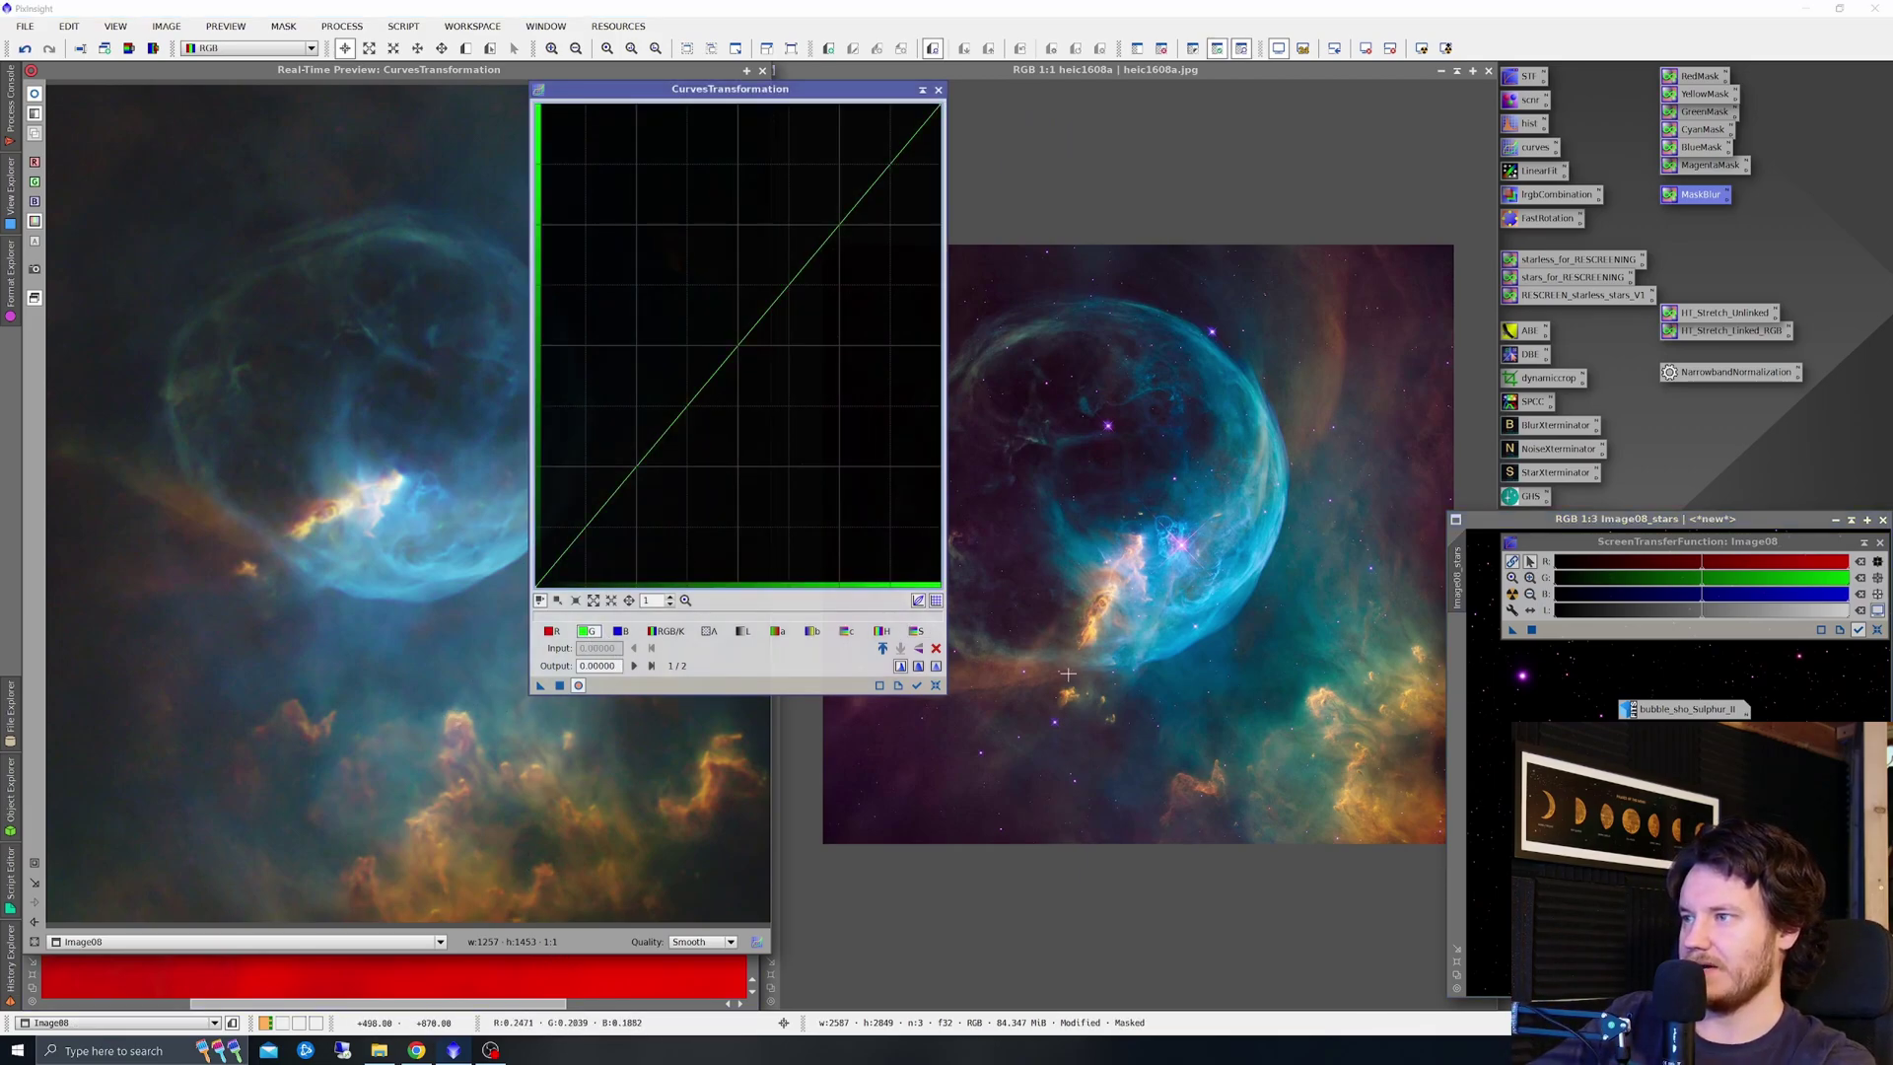
left_click_drag(742, 340, 767, 279)
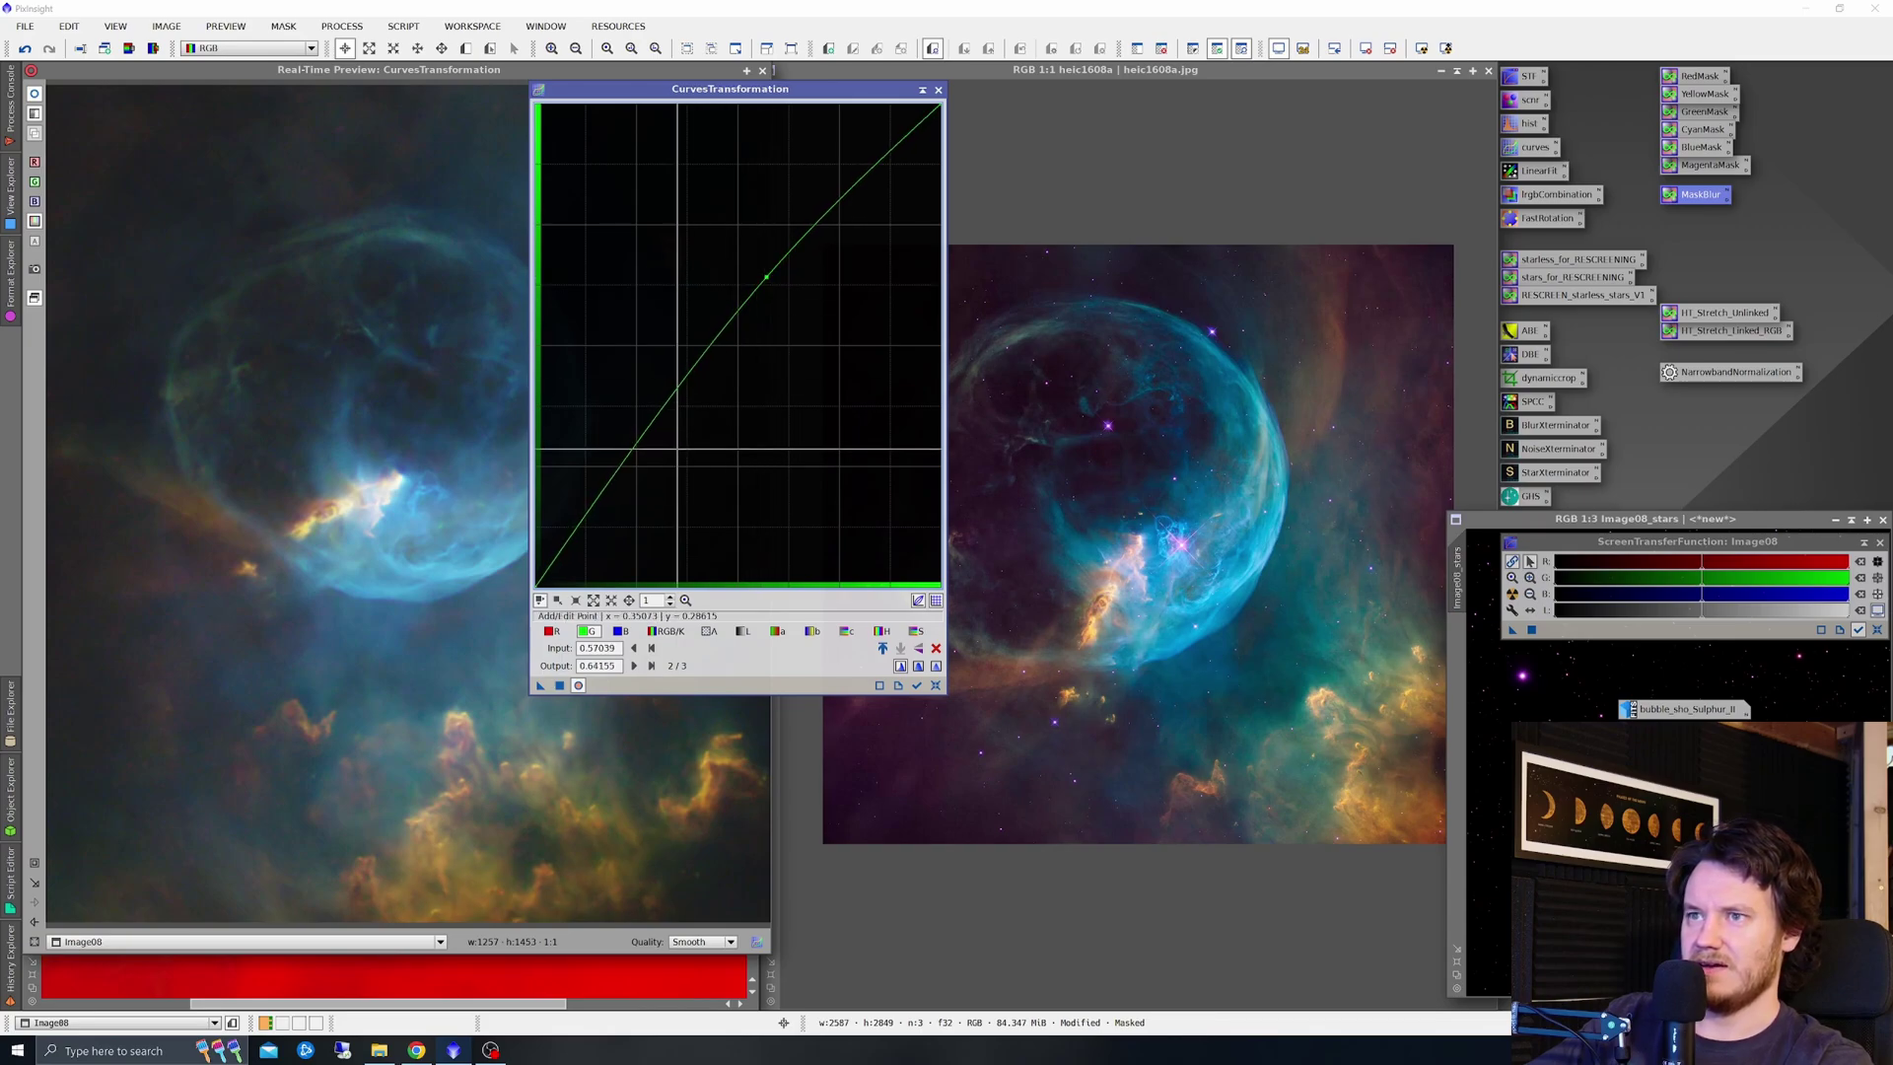
left_click_drag(636, 448, 646, 477)
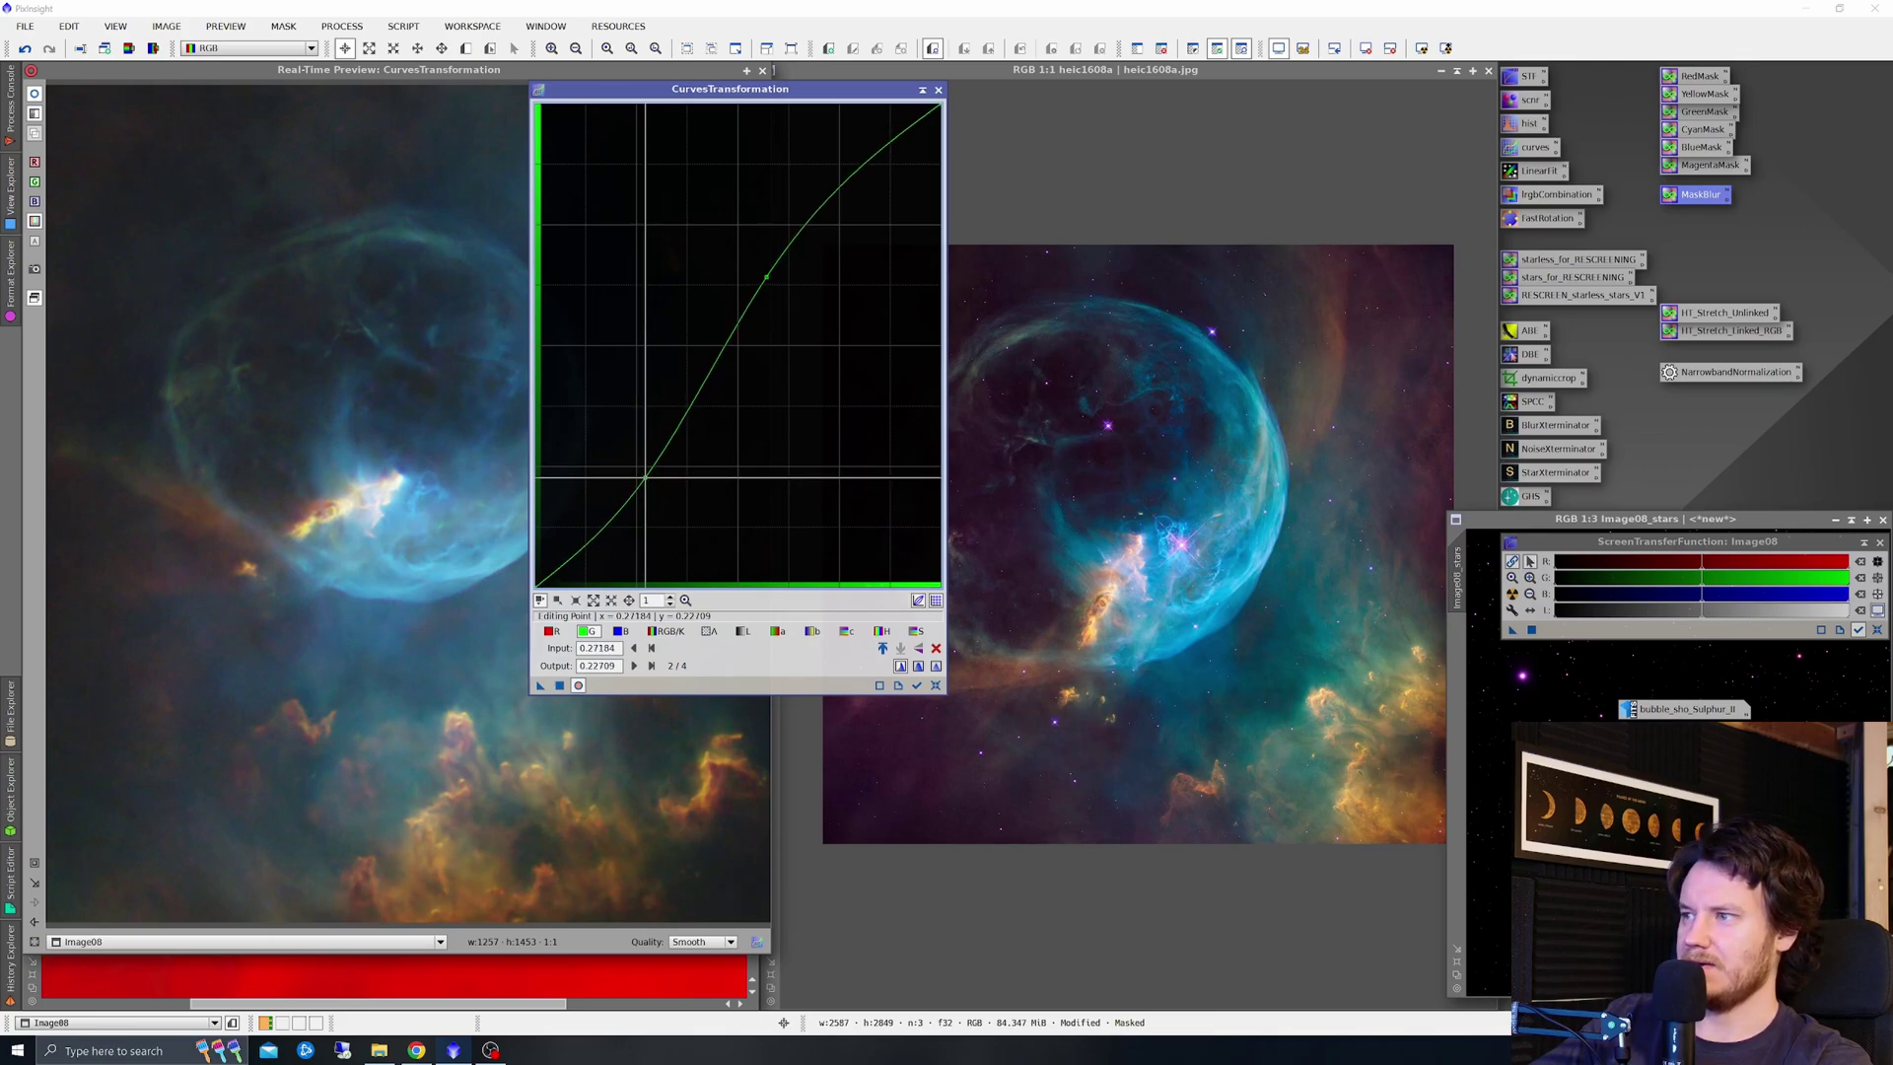
left_click_drag(645, 477, 642, 467)
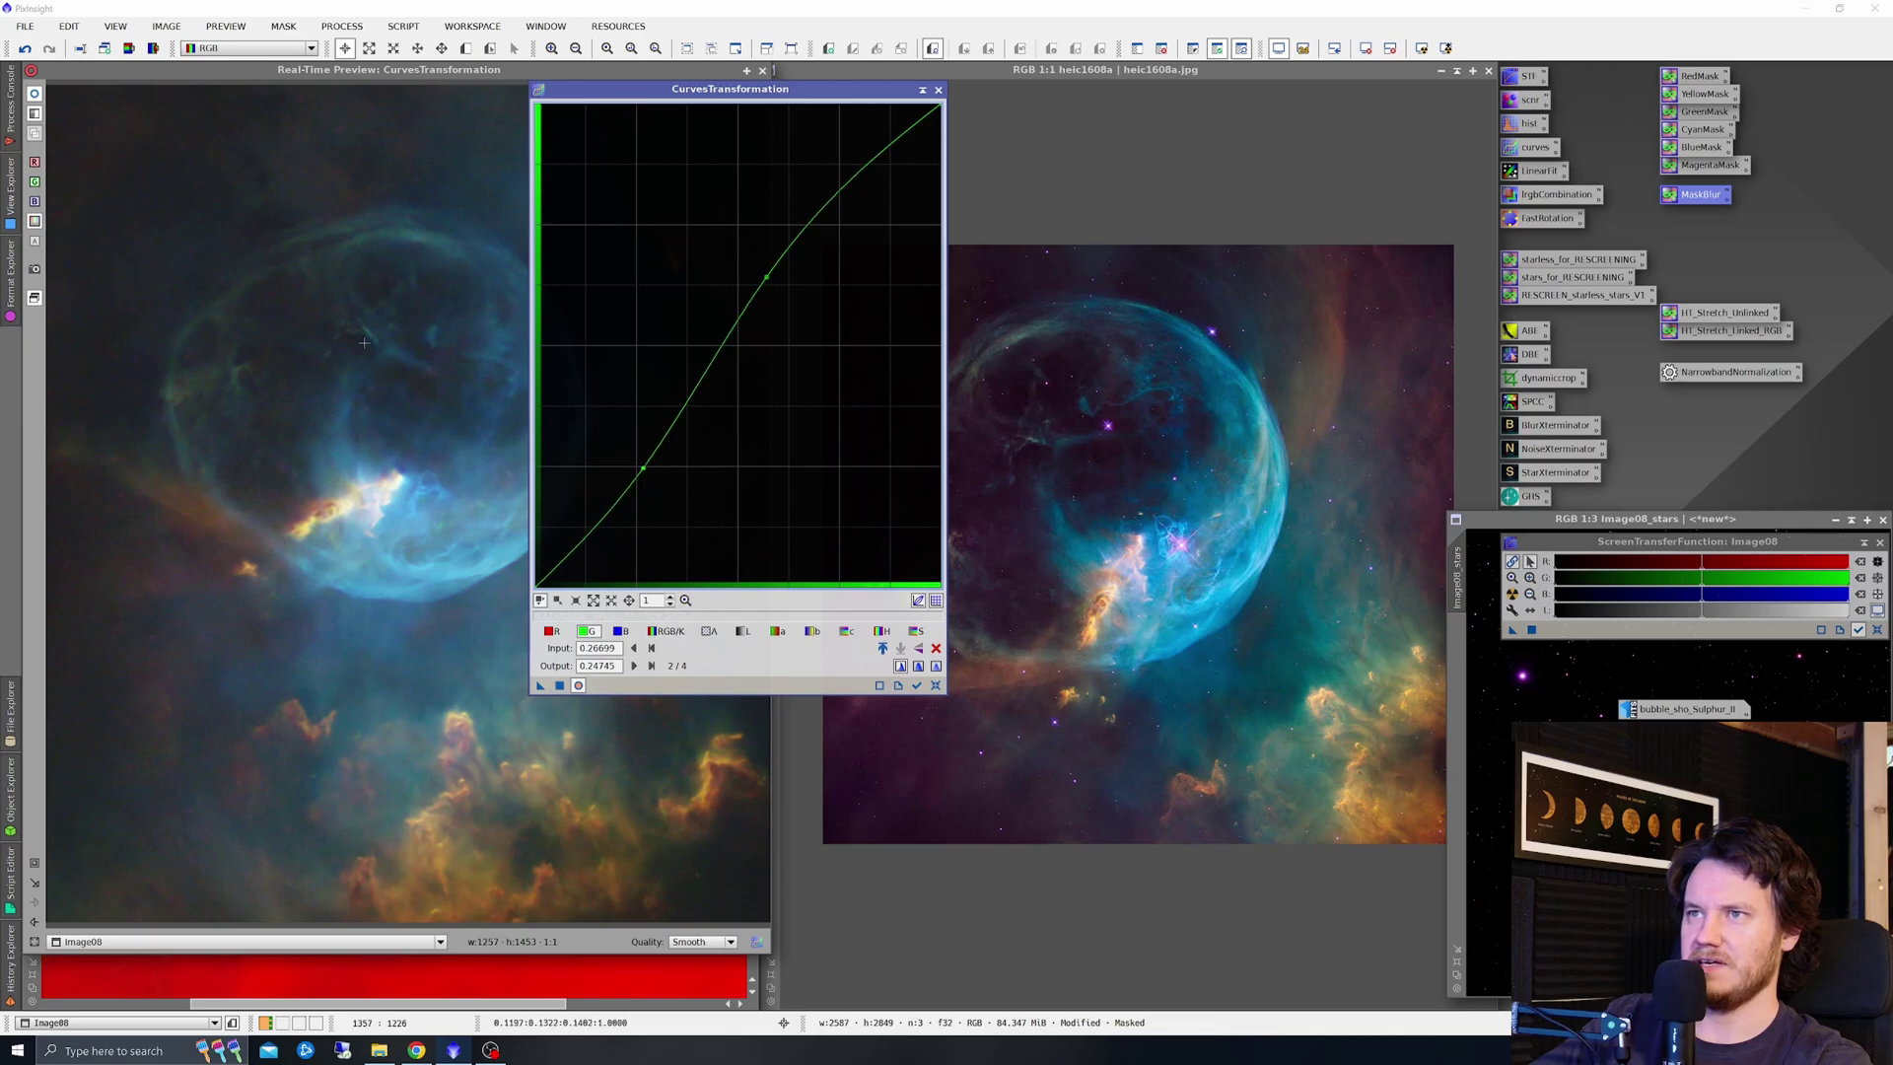
left_click(36, 95)
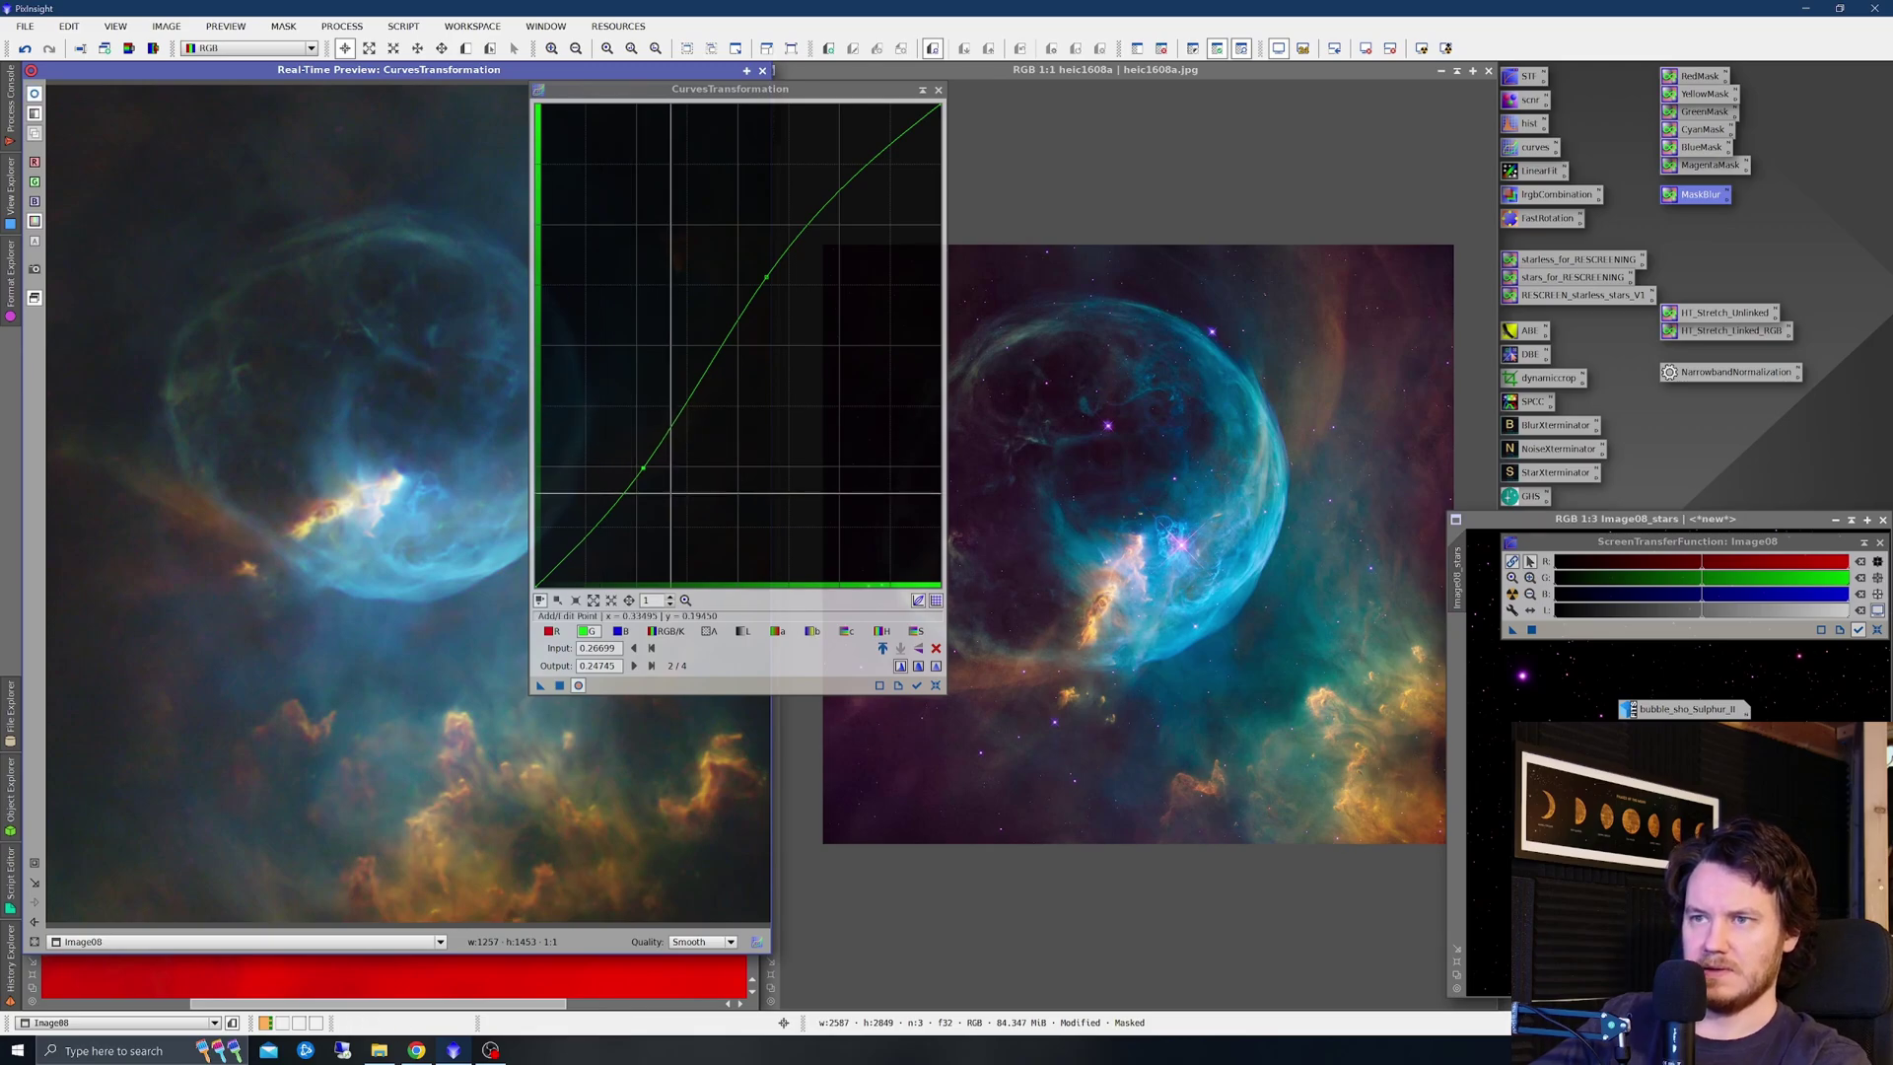
left_click_drag(767, 278, 764, 273)
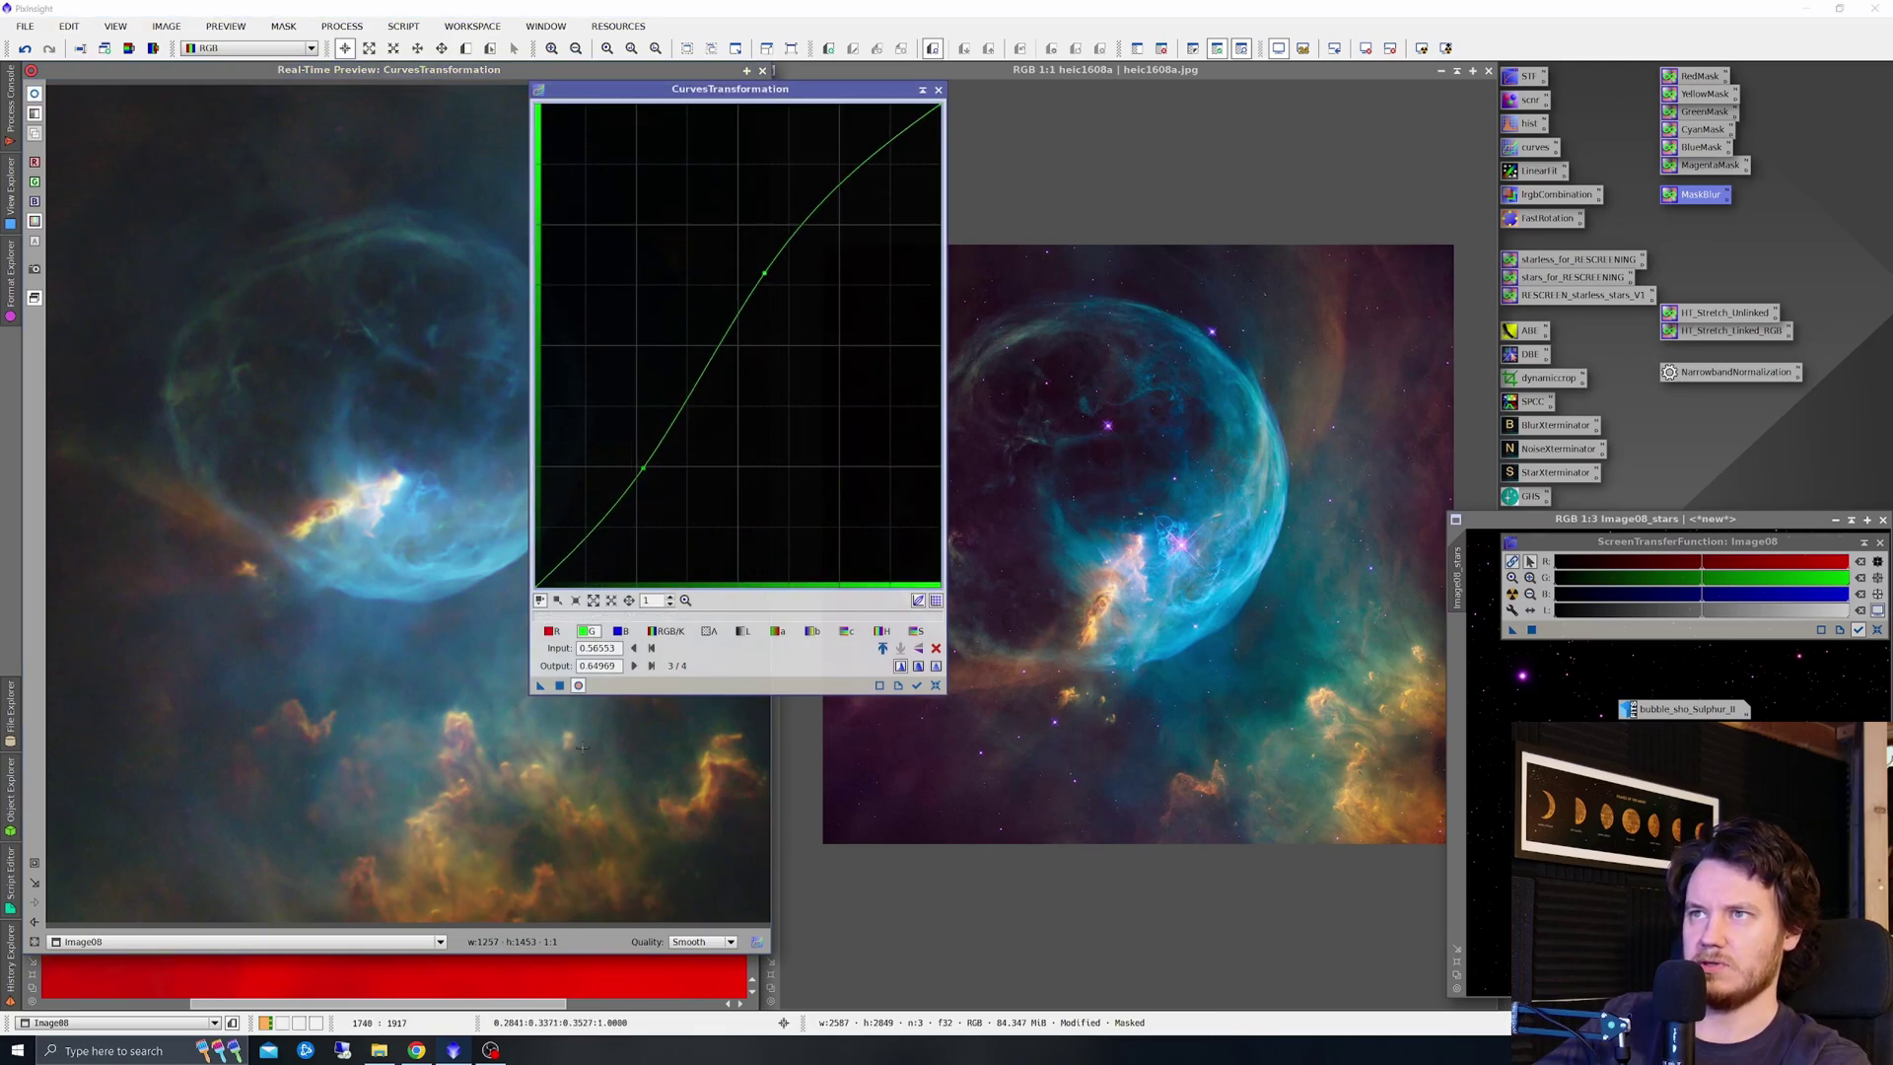
Raise the red curve's midpoint, apply red and green curves to Image08, then reset
left_click(549, 634)
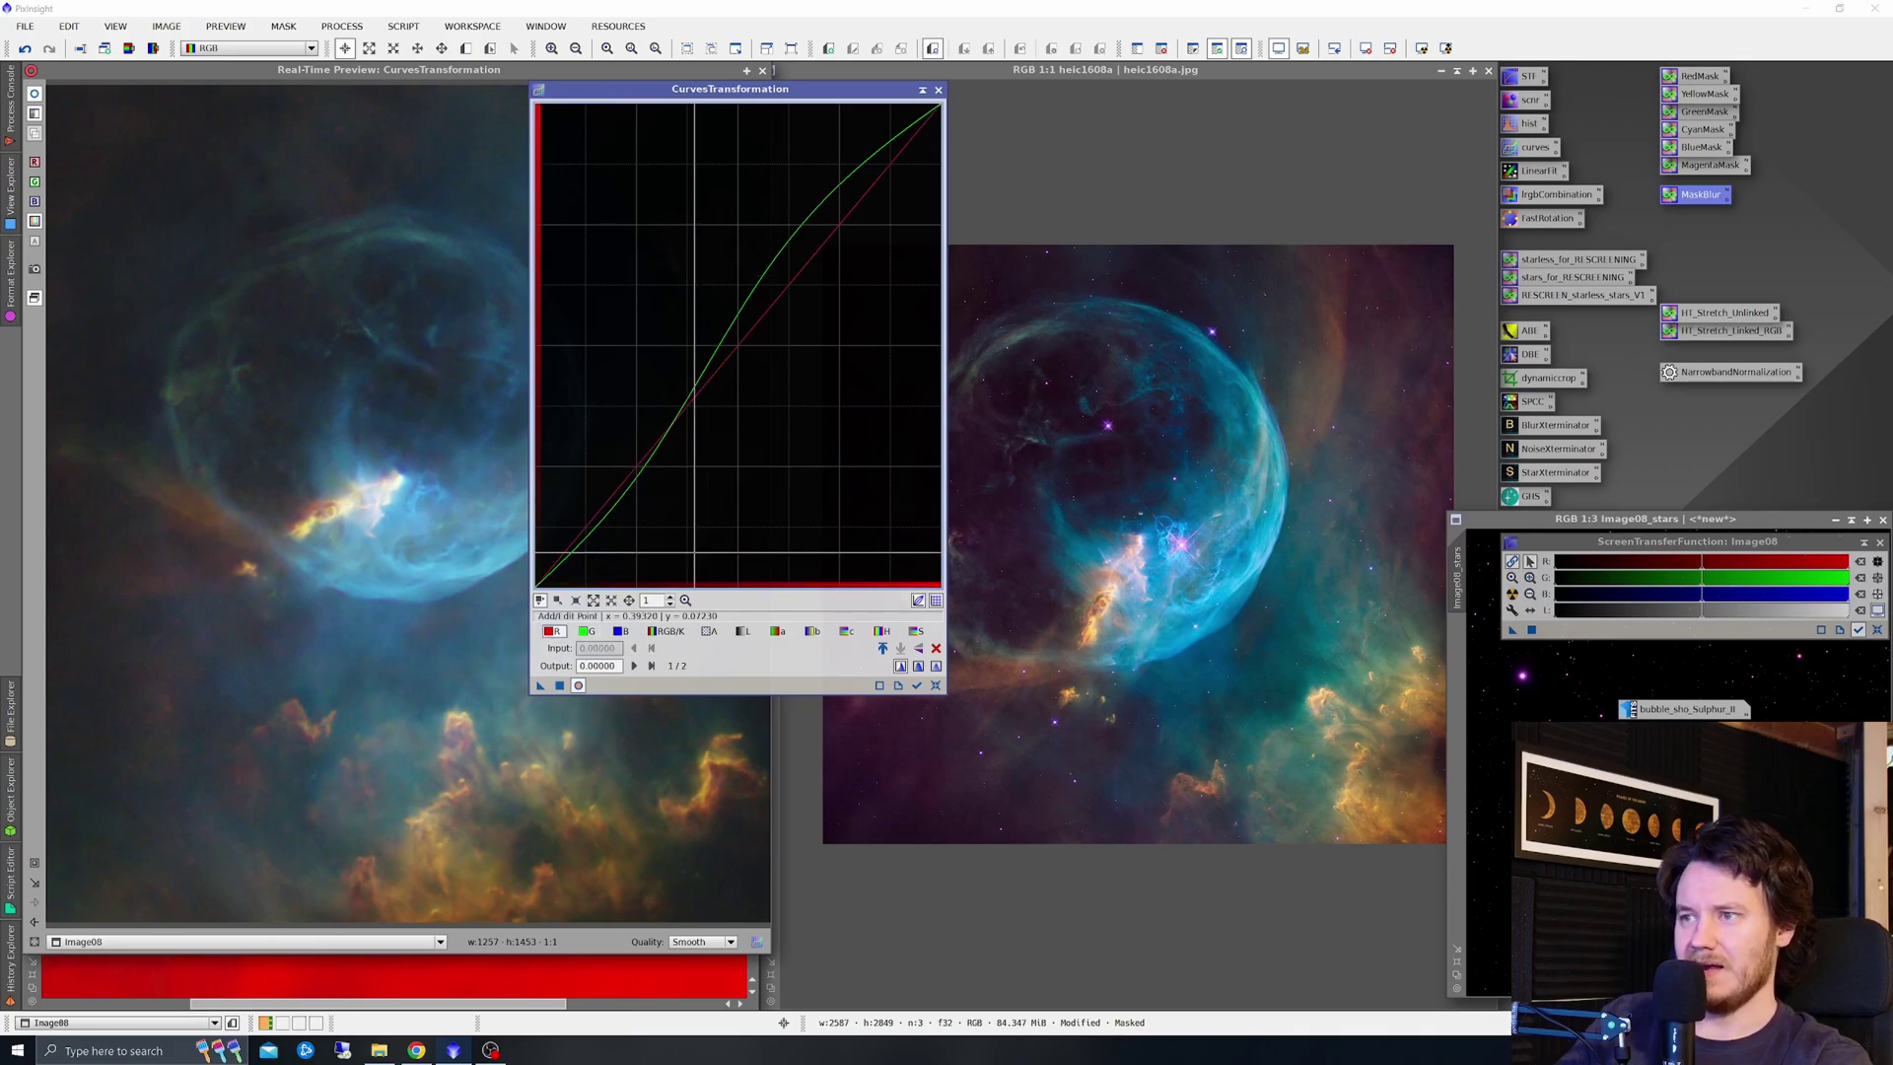
left_click_drag(723, 361, 720, 303)
left_click(1357, 264)
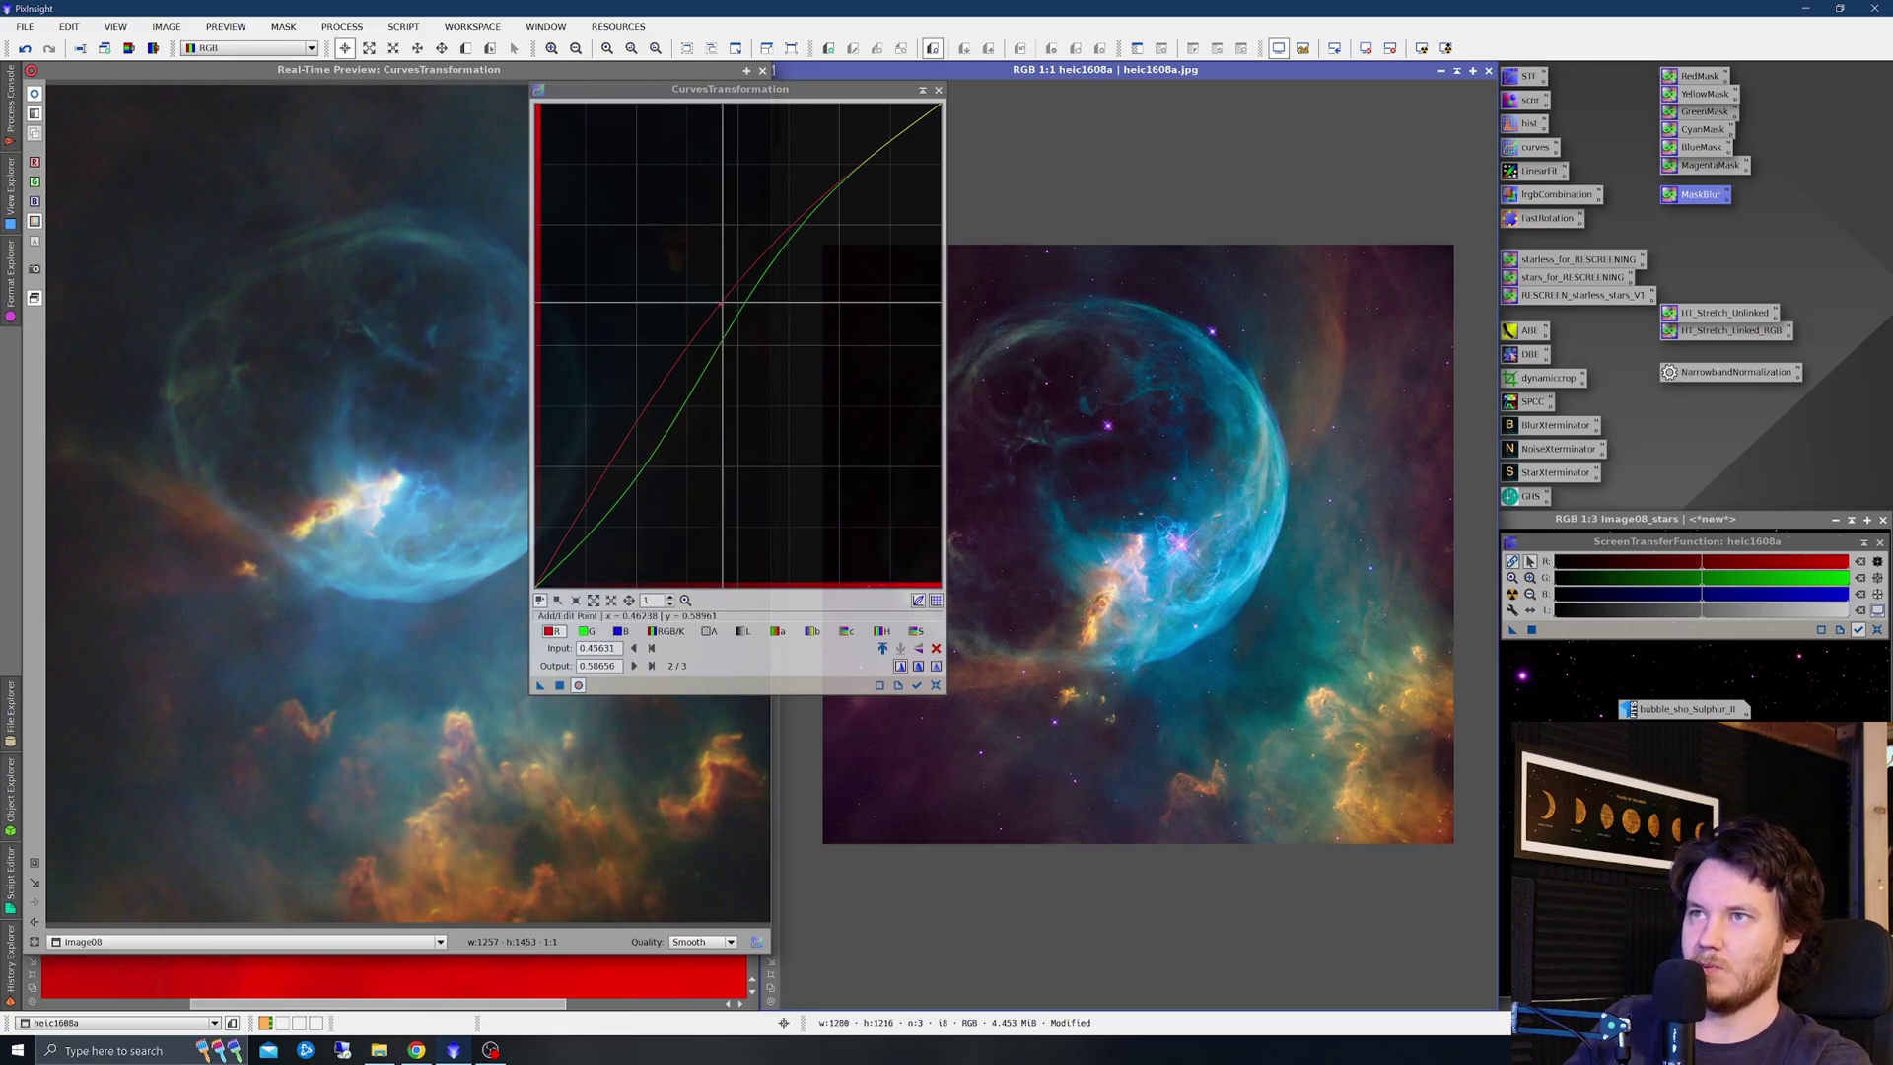
left_click_drag(720, 303, 709, 294)
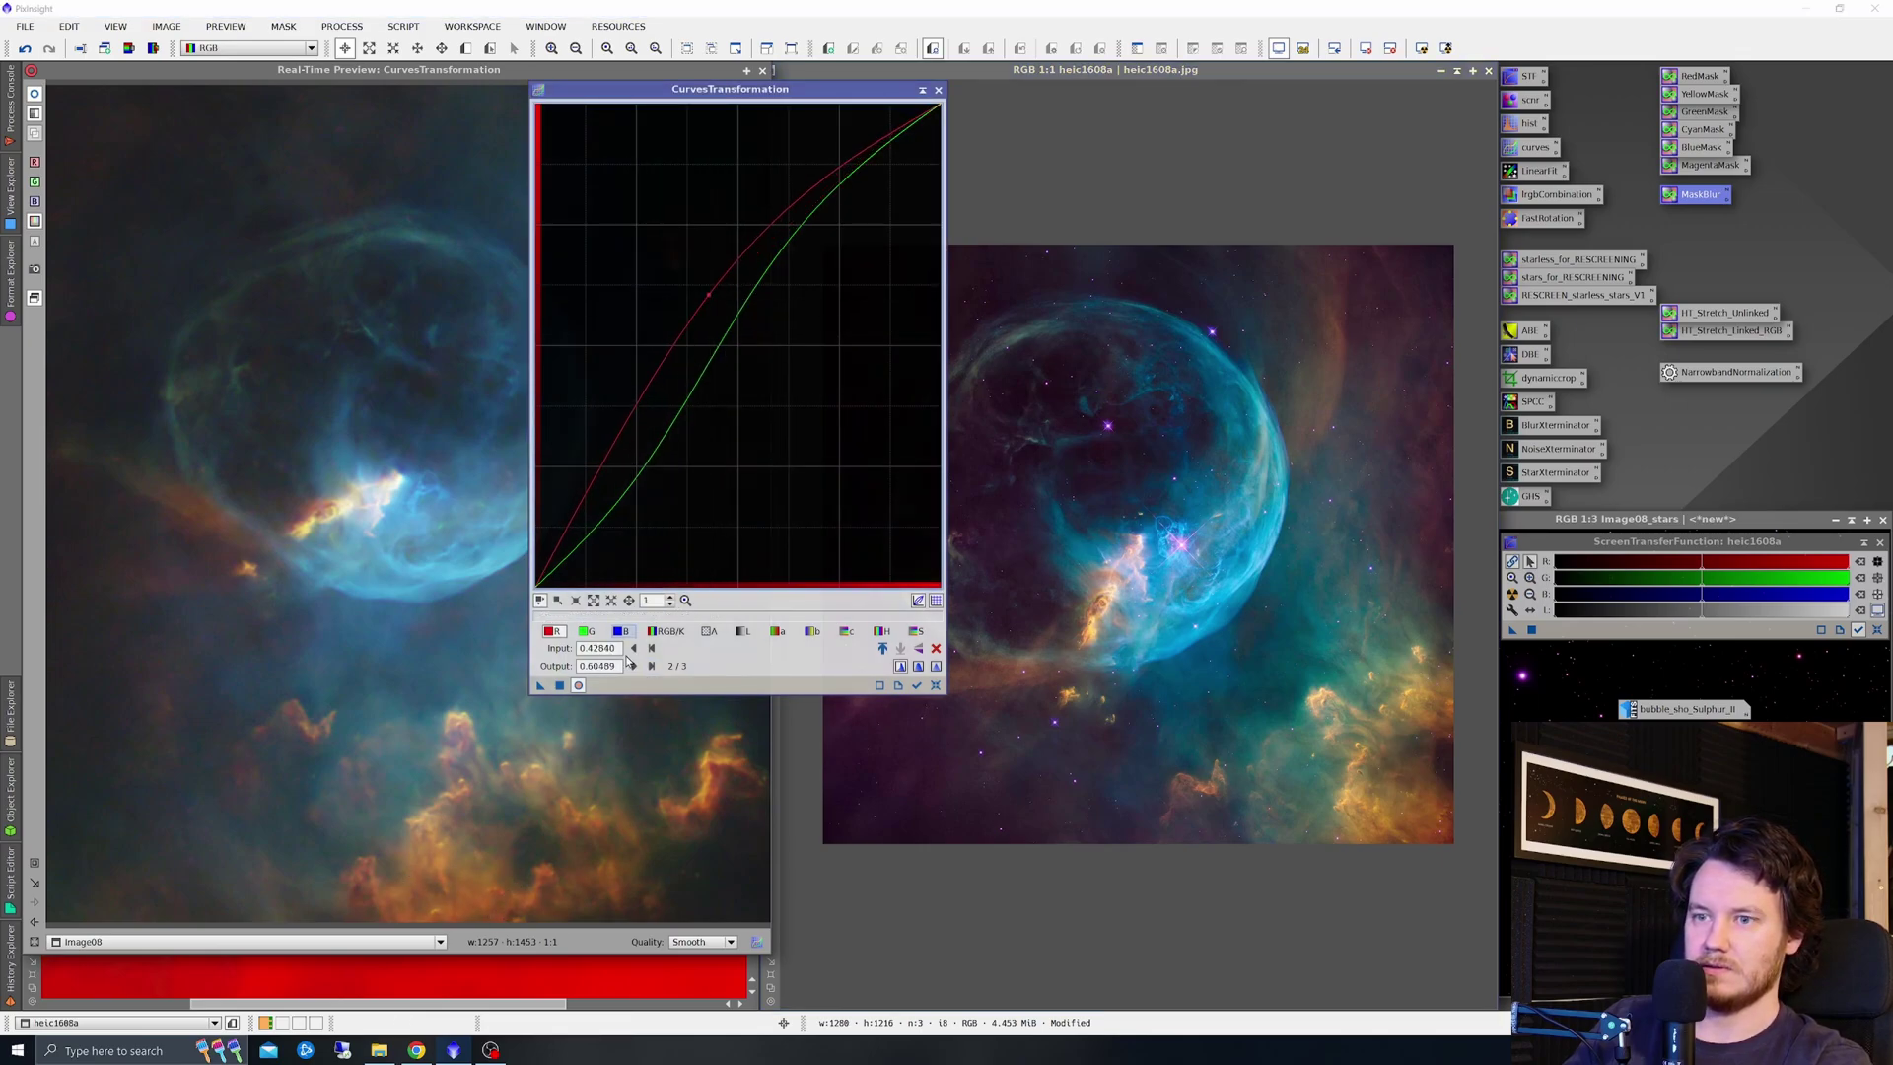
left_click(592, 989)
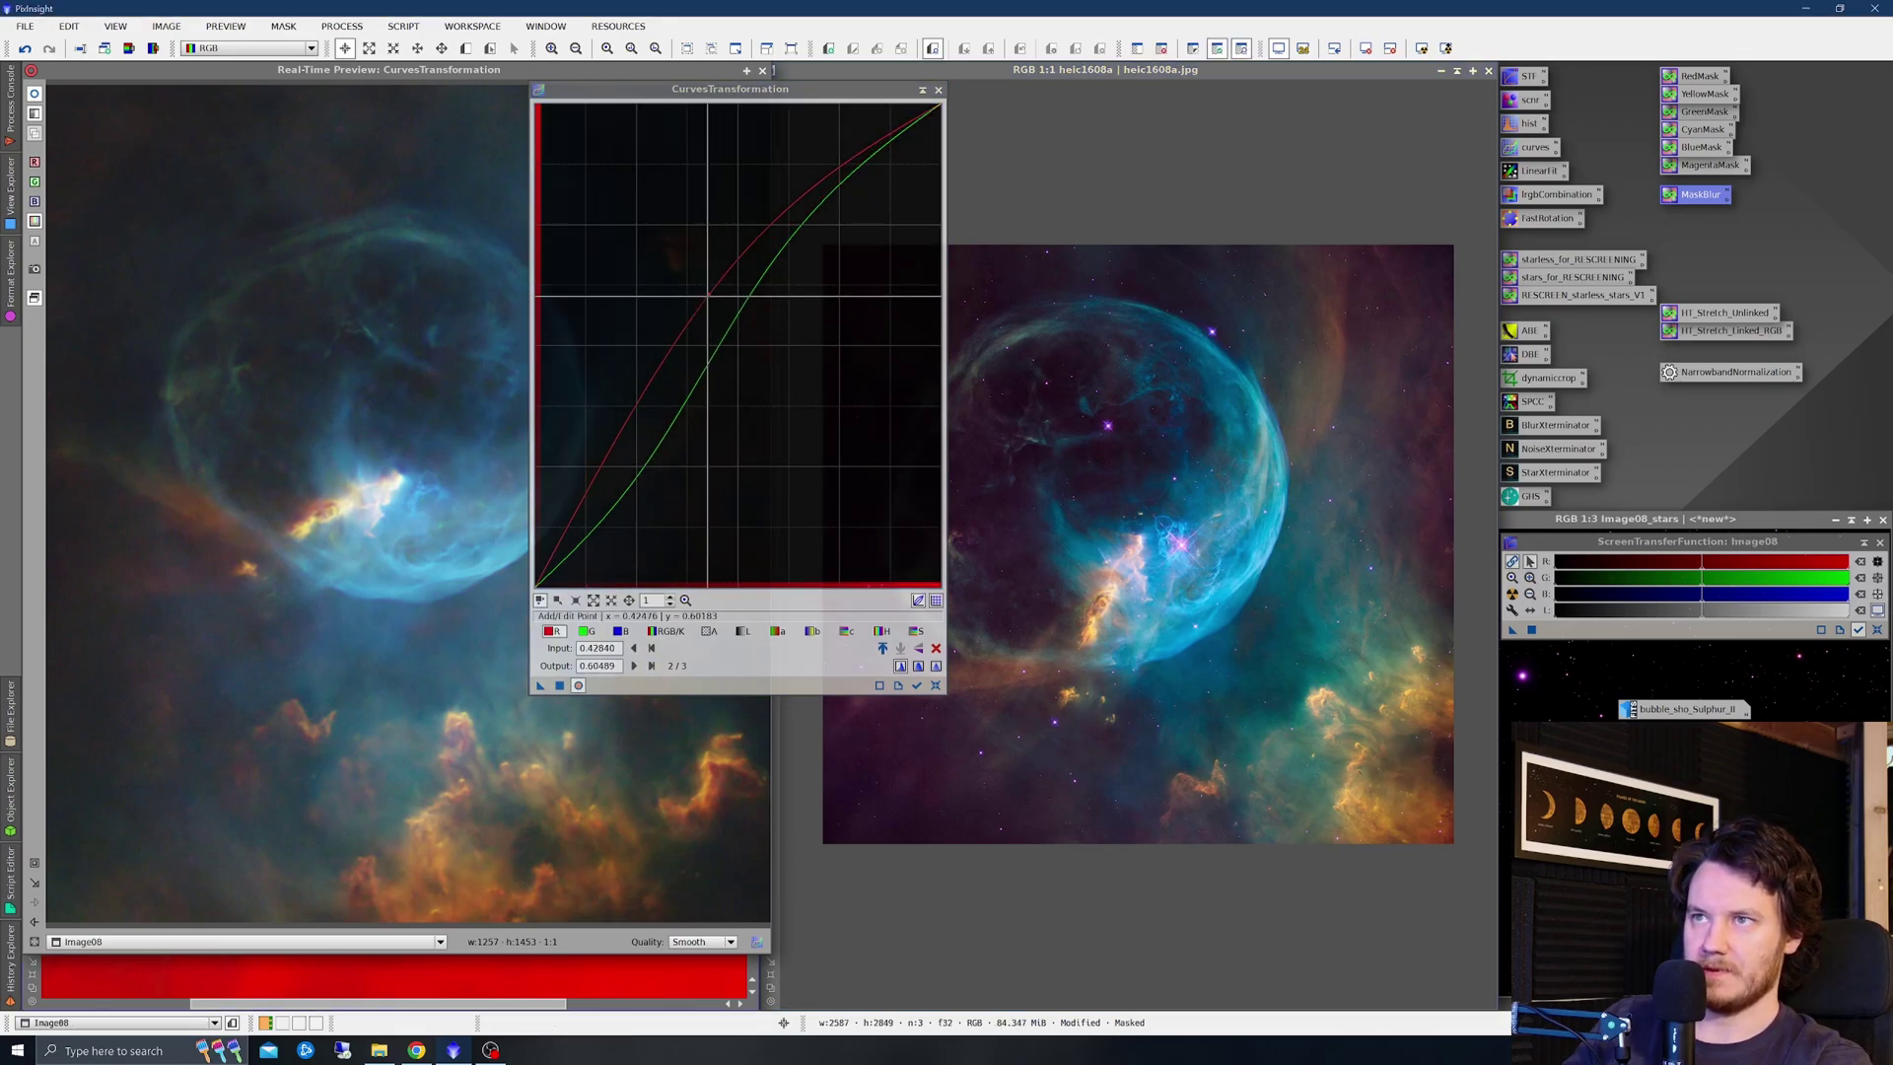
left_click_drag(711, 293, 724, 305)
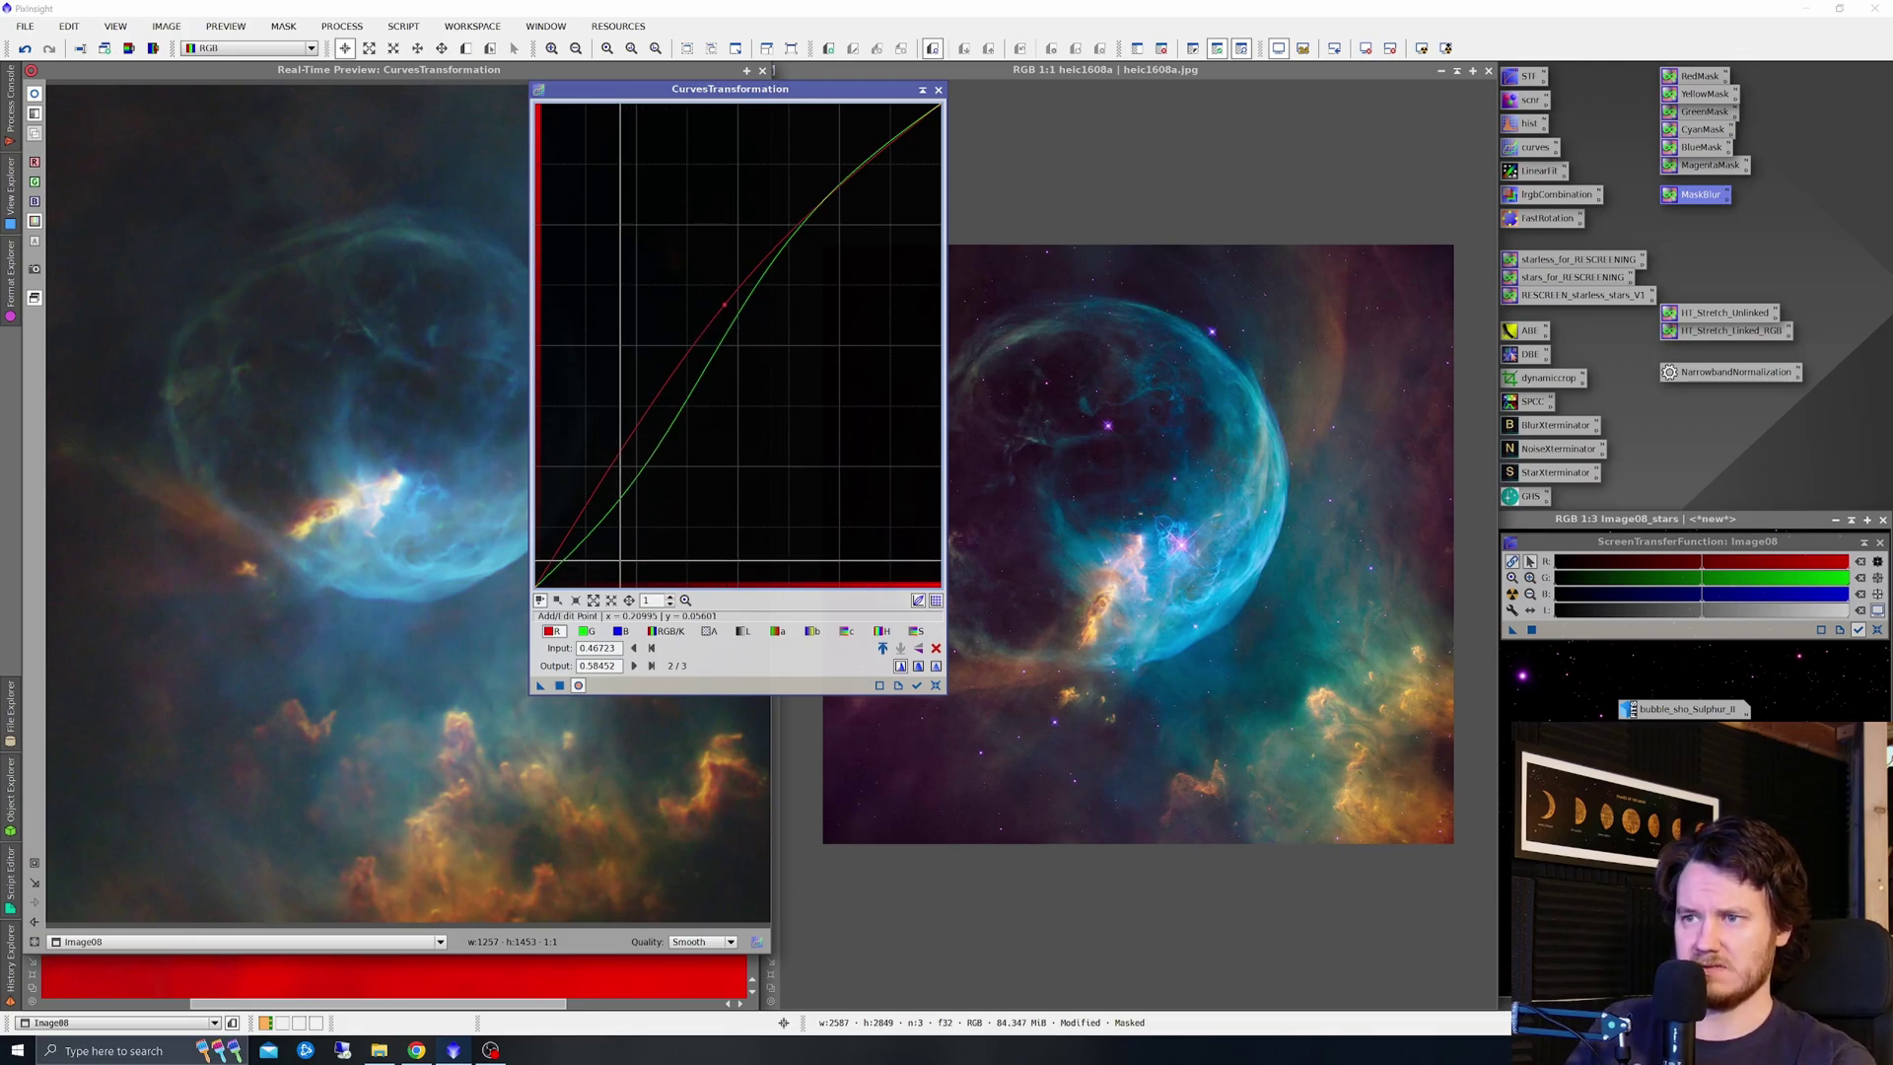
left_click(559, 685)
left_click(934, 685)
Close CurvesTransformation and its real-time preview, and iconify Image08
left_click(938, 89)
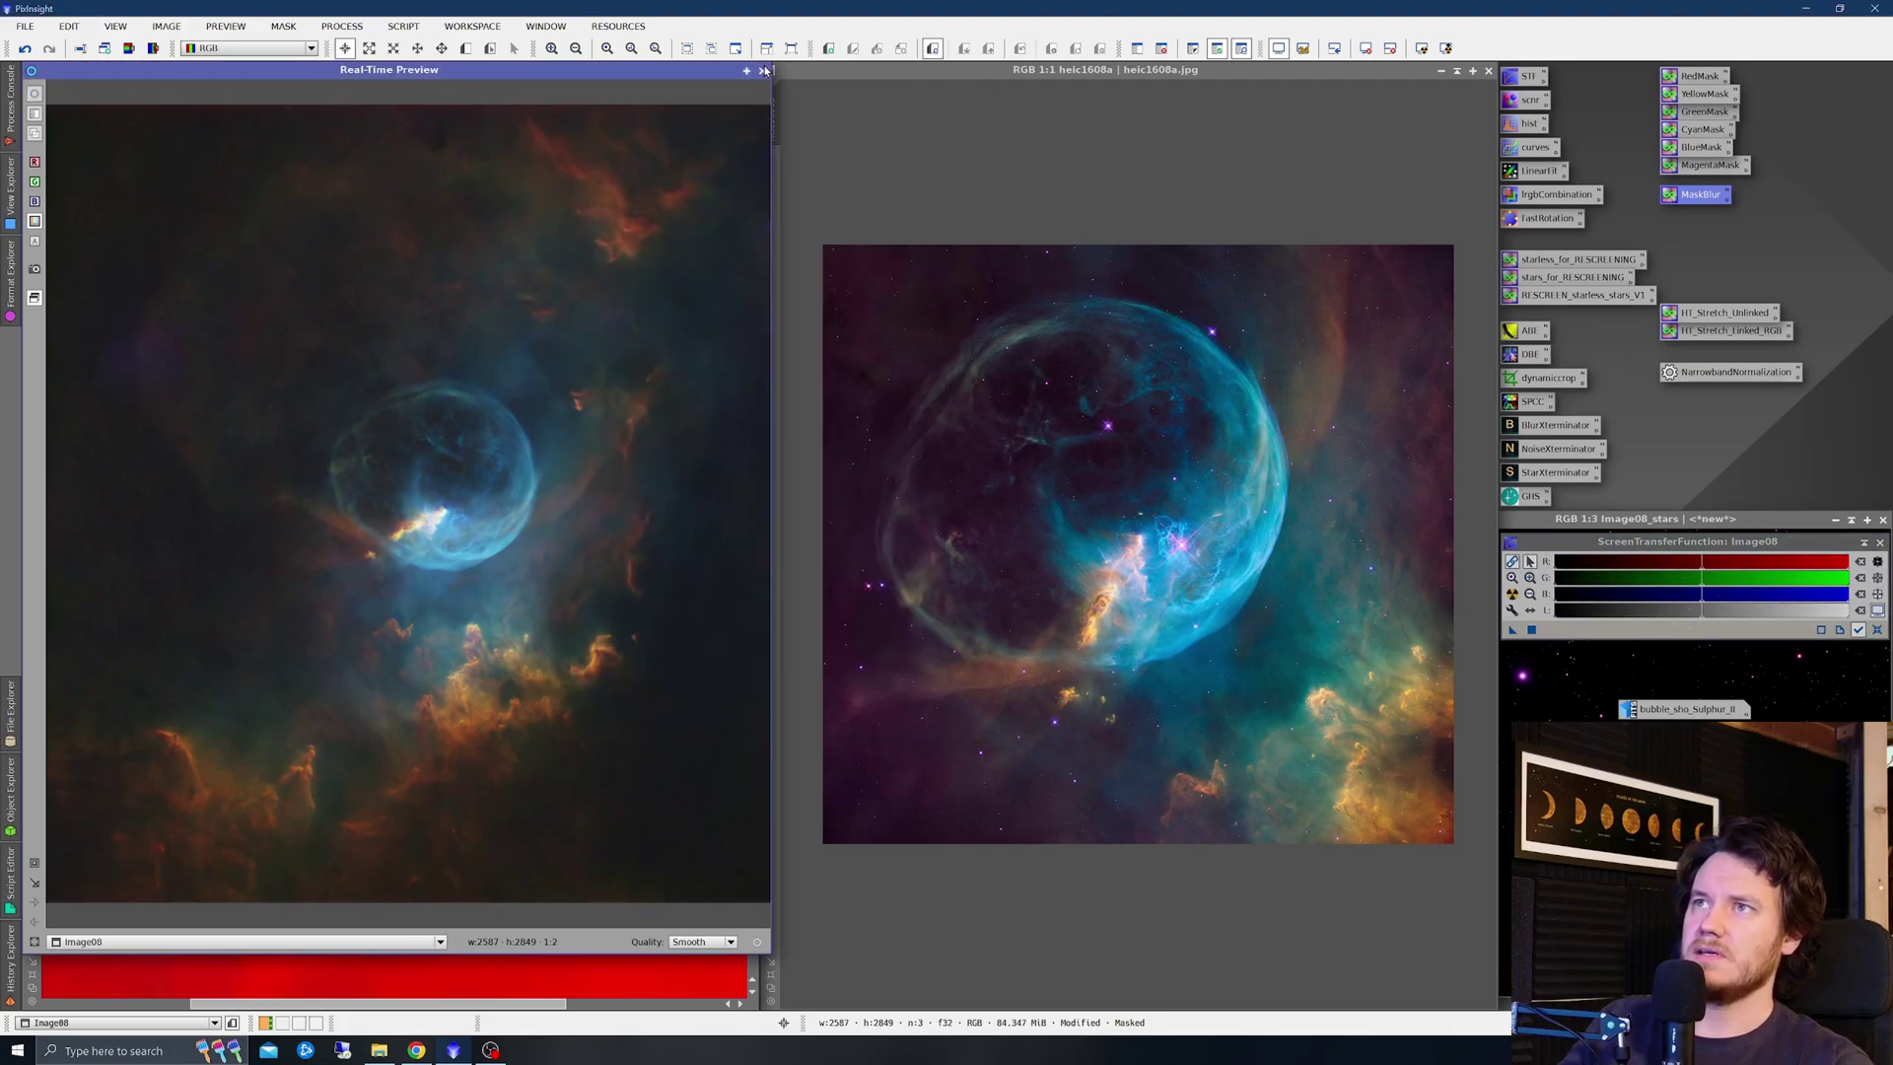
left_click(686, 49)
left_click(702, 70)
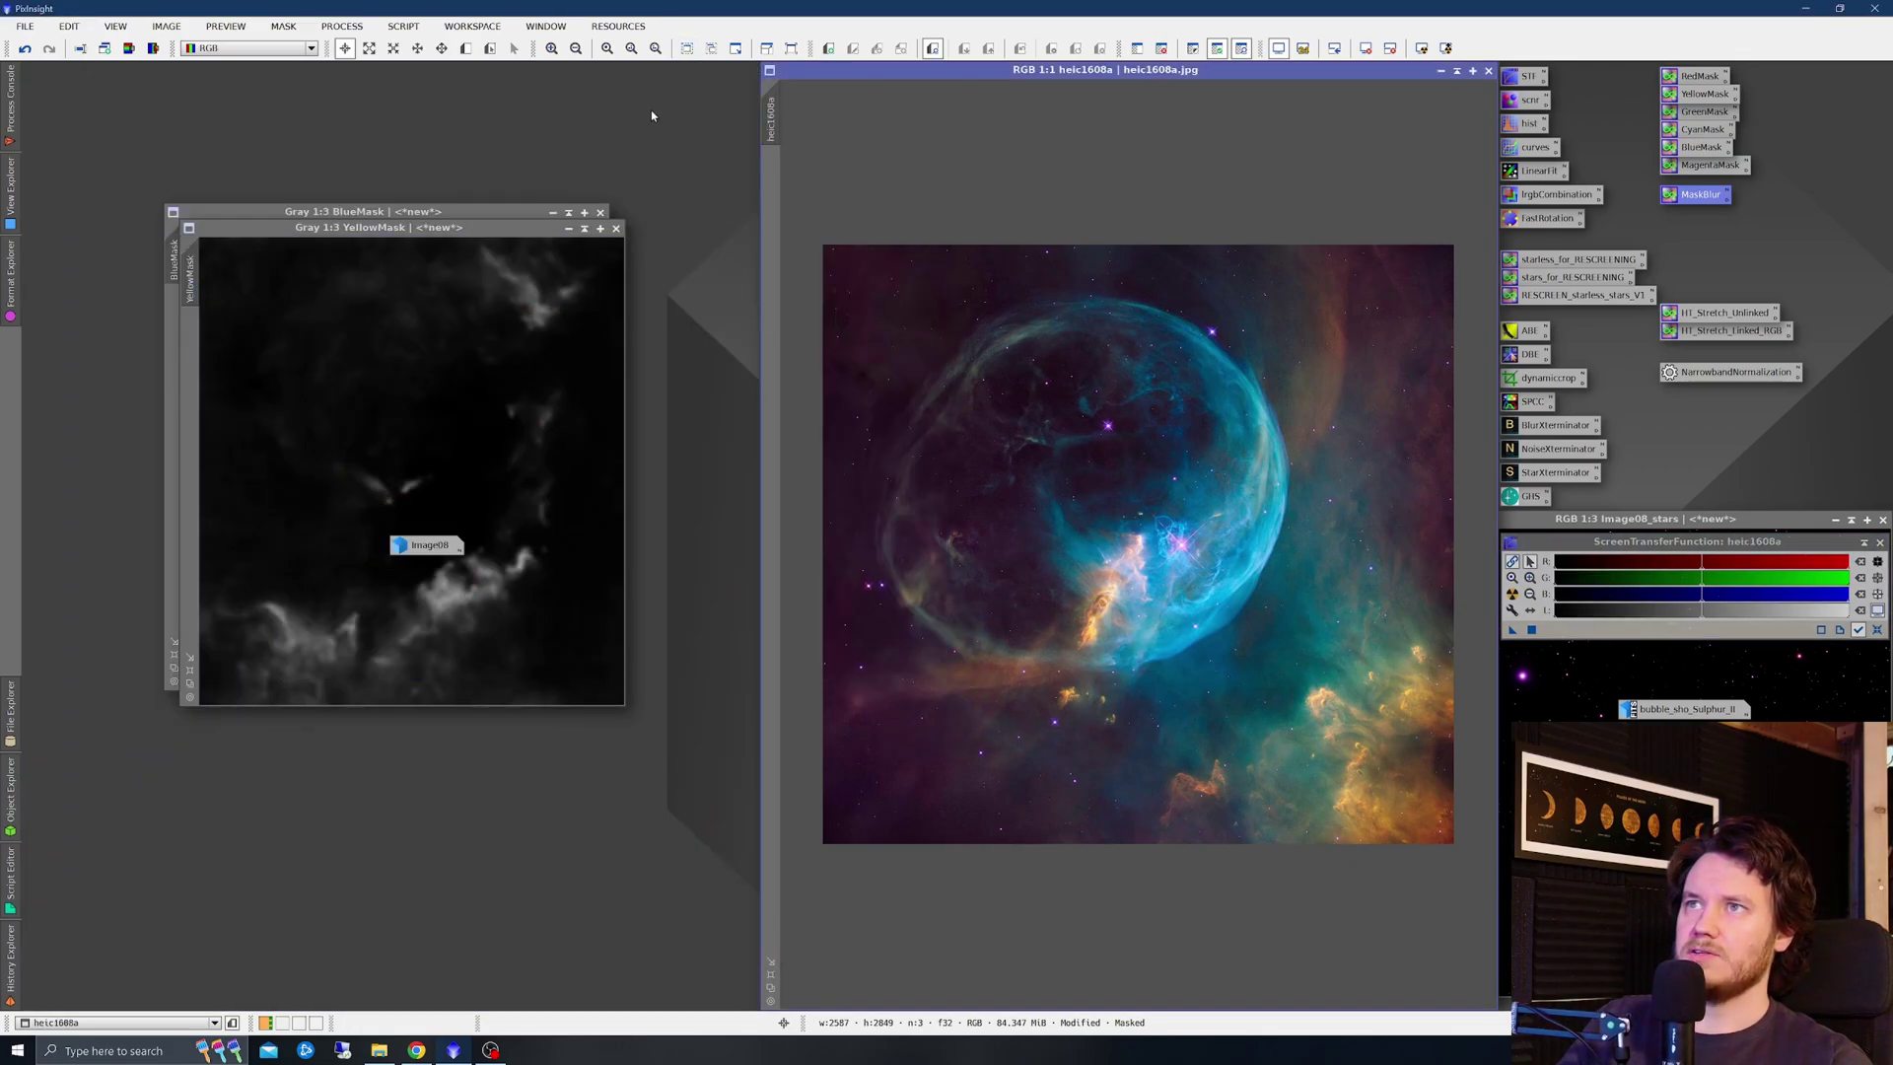
Discard the YellowMask and BlueMask images, then restore Image08 zoomed out to 1:2
left_click(616, 228)
left_click(977, 566)
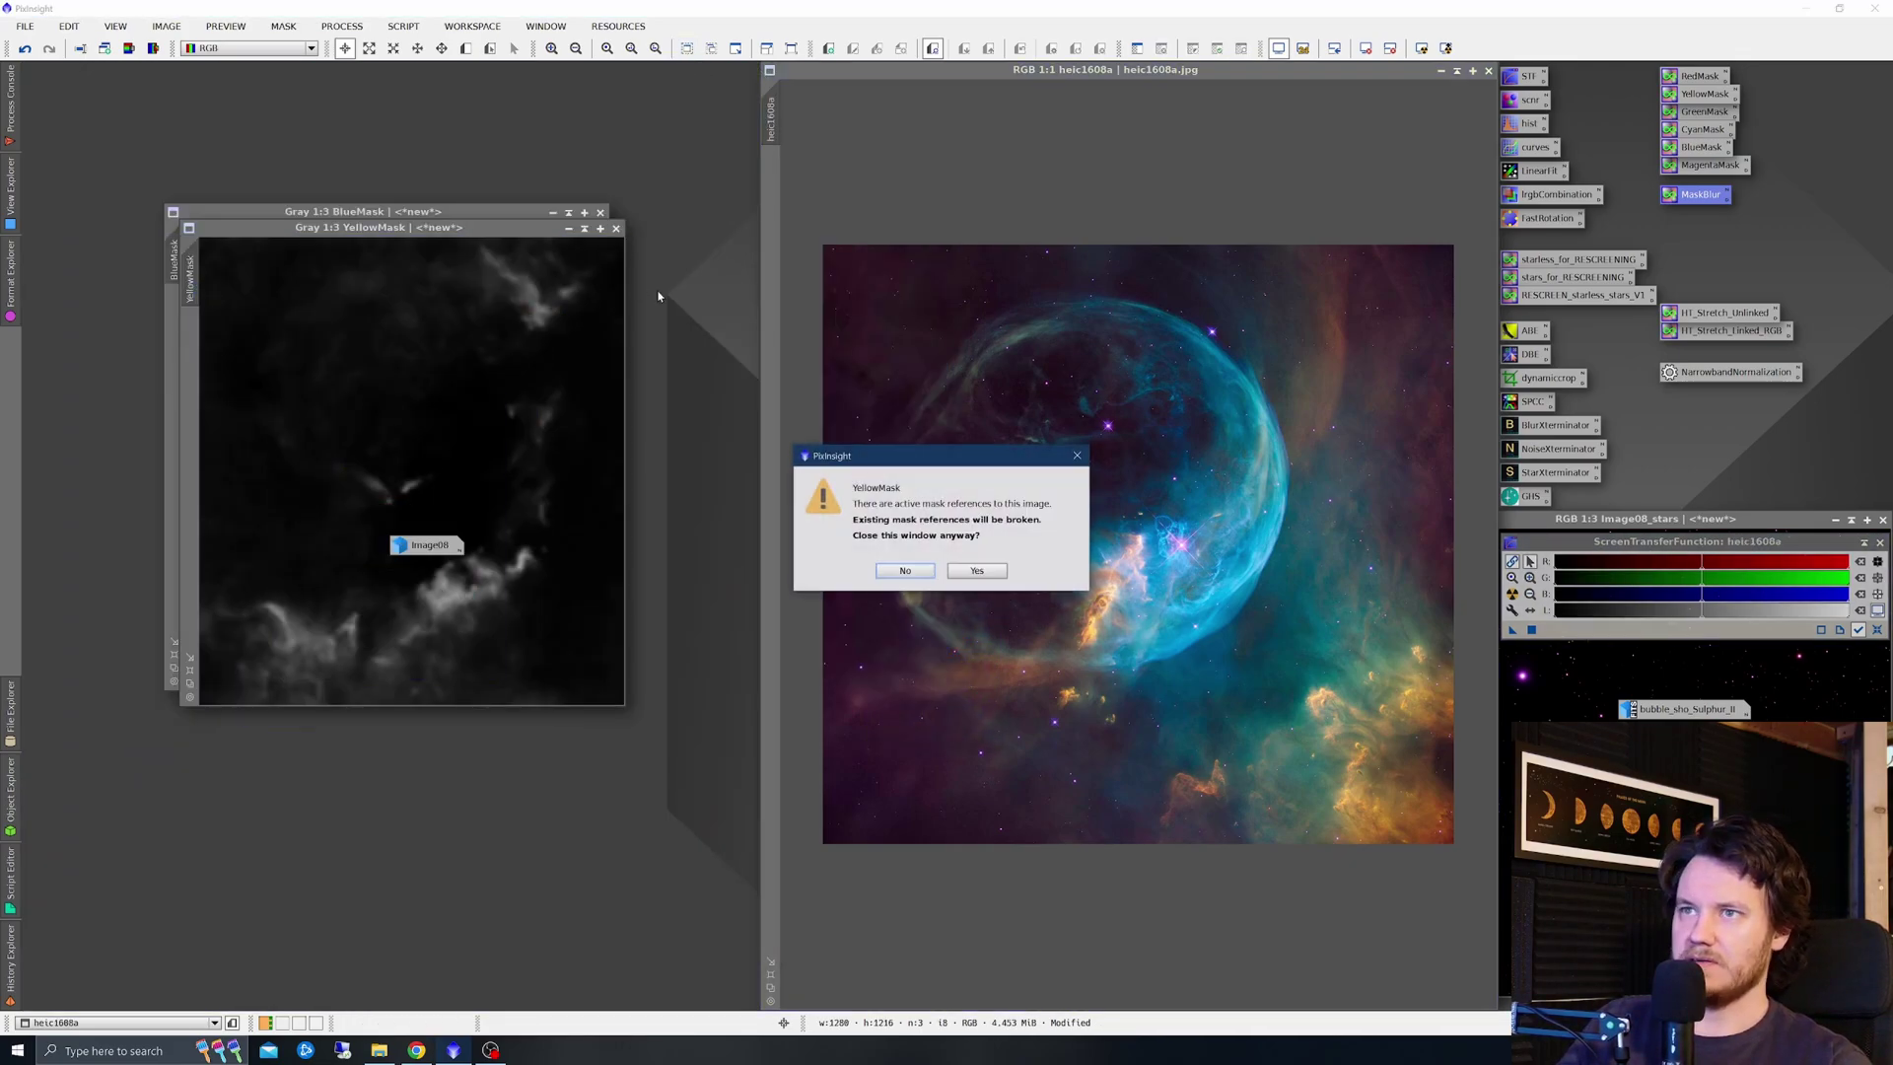
left_click(977, 570)
left_click(601, 212)
left_click(977, 570)
left_click(974, 575)
double_click(426, 544)
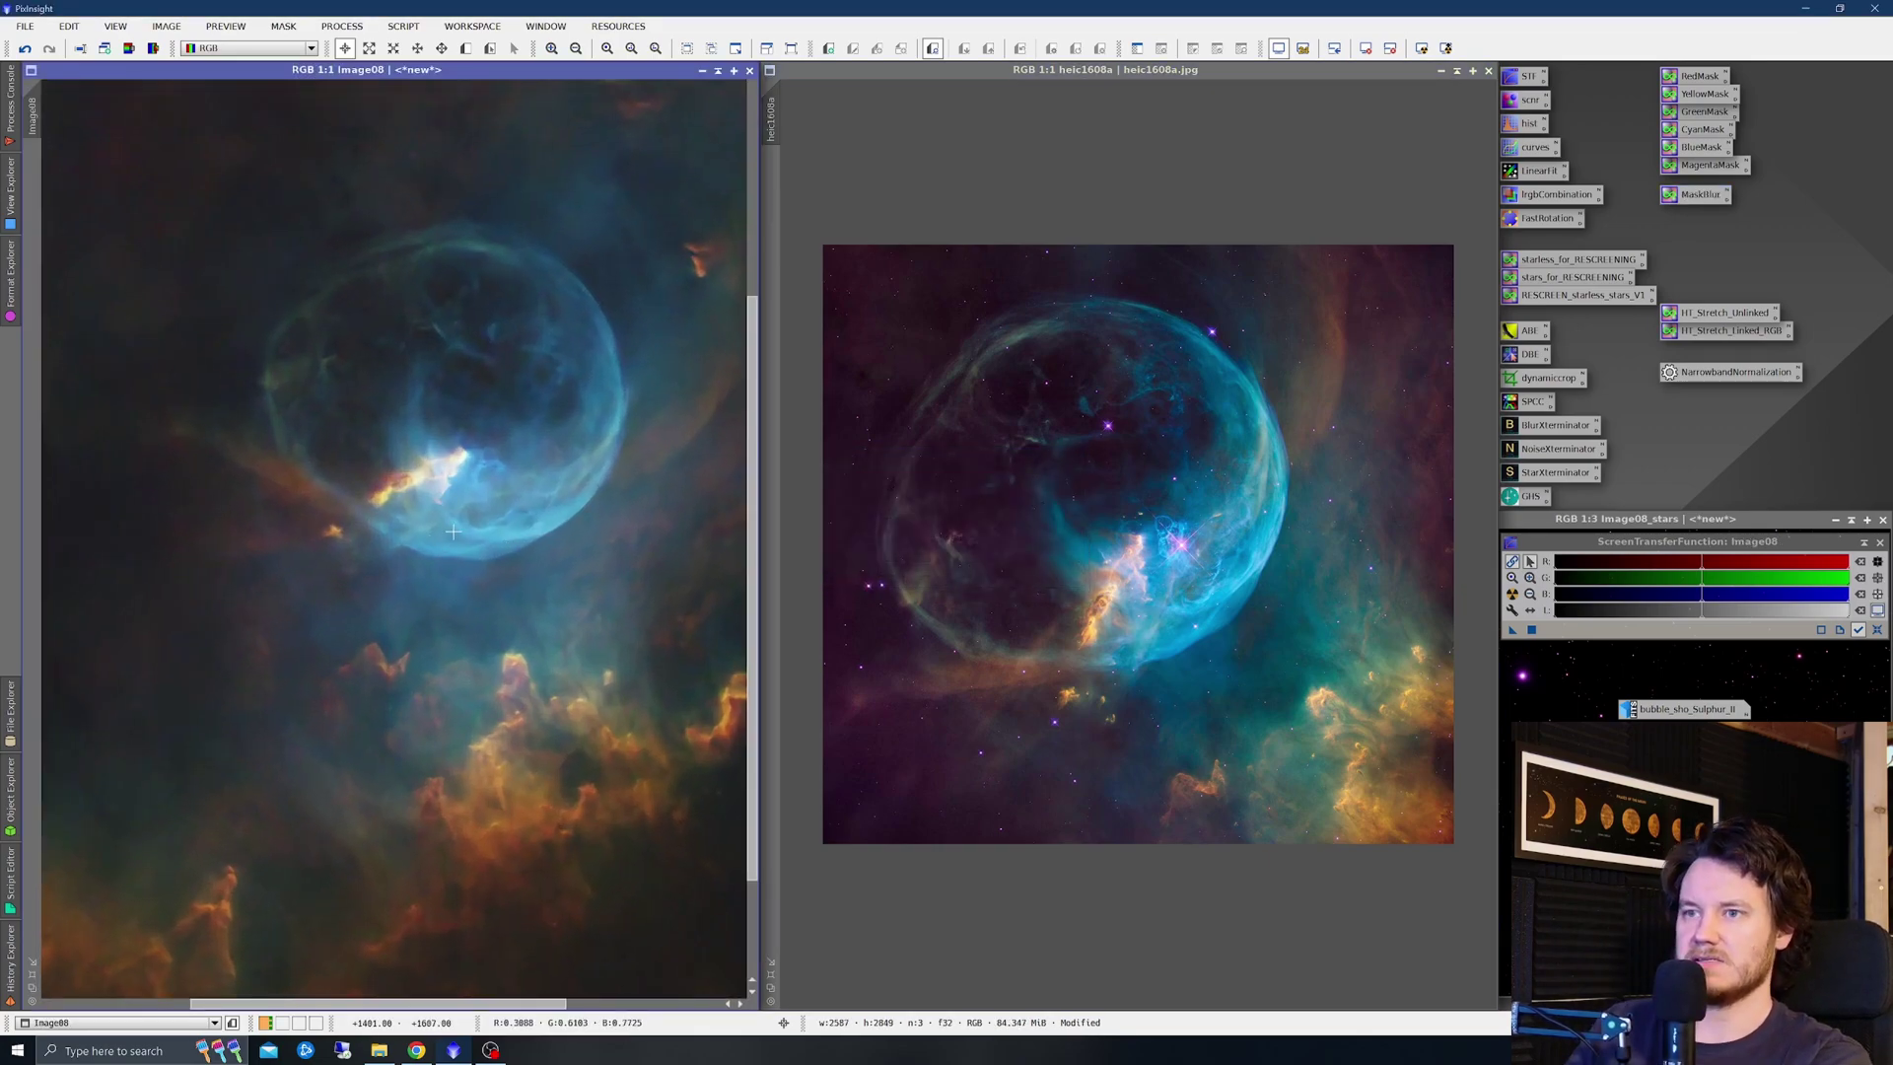
scroll(452, 532, "down", 1)
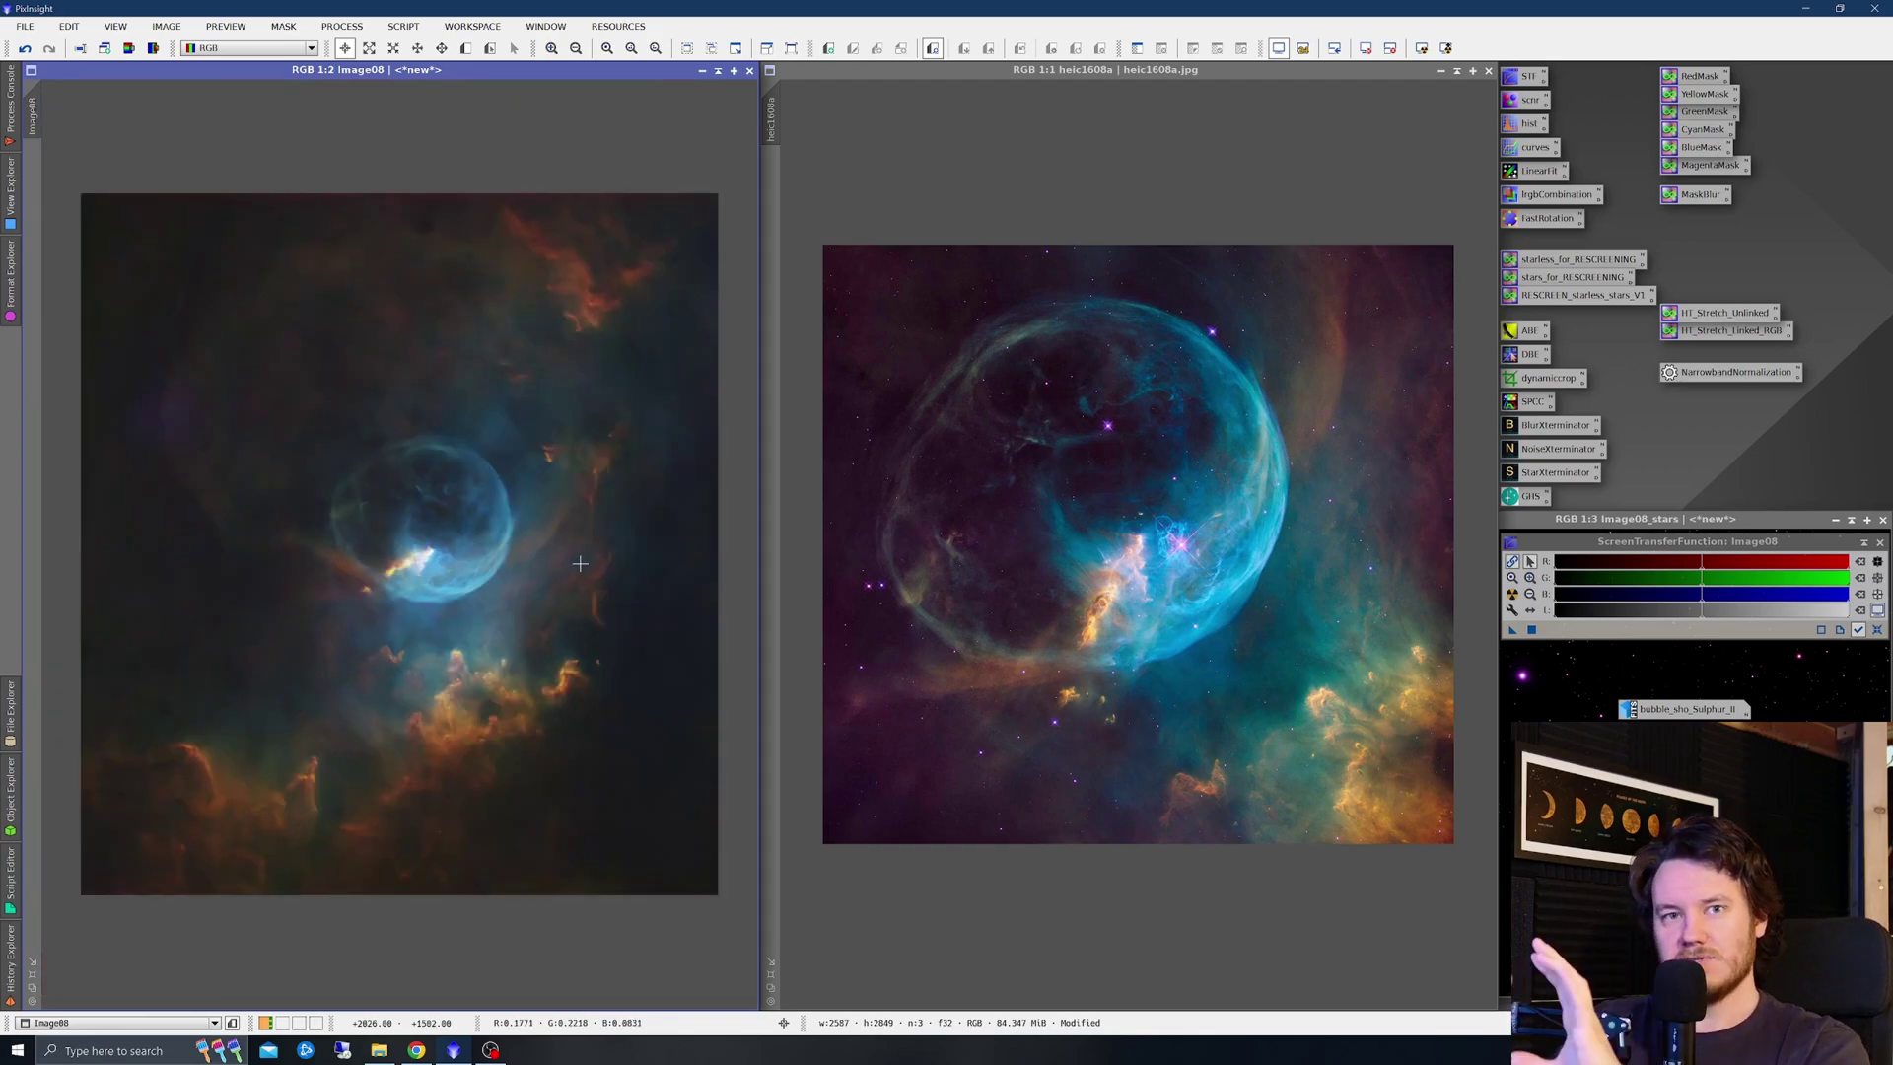
Screen Image08_stars back into the starless Image08 with the three rescreening PixelMath icons
left_click(1607, 957)
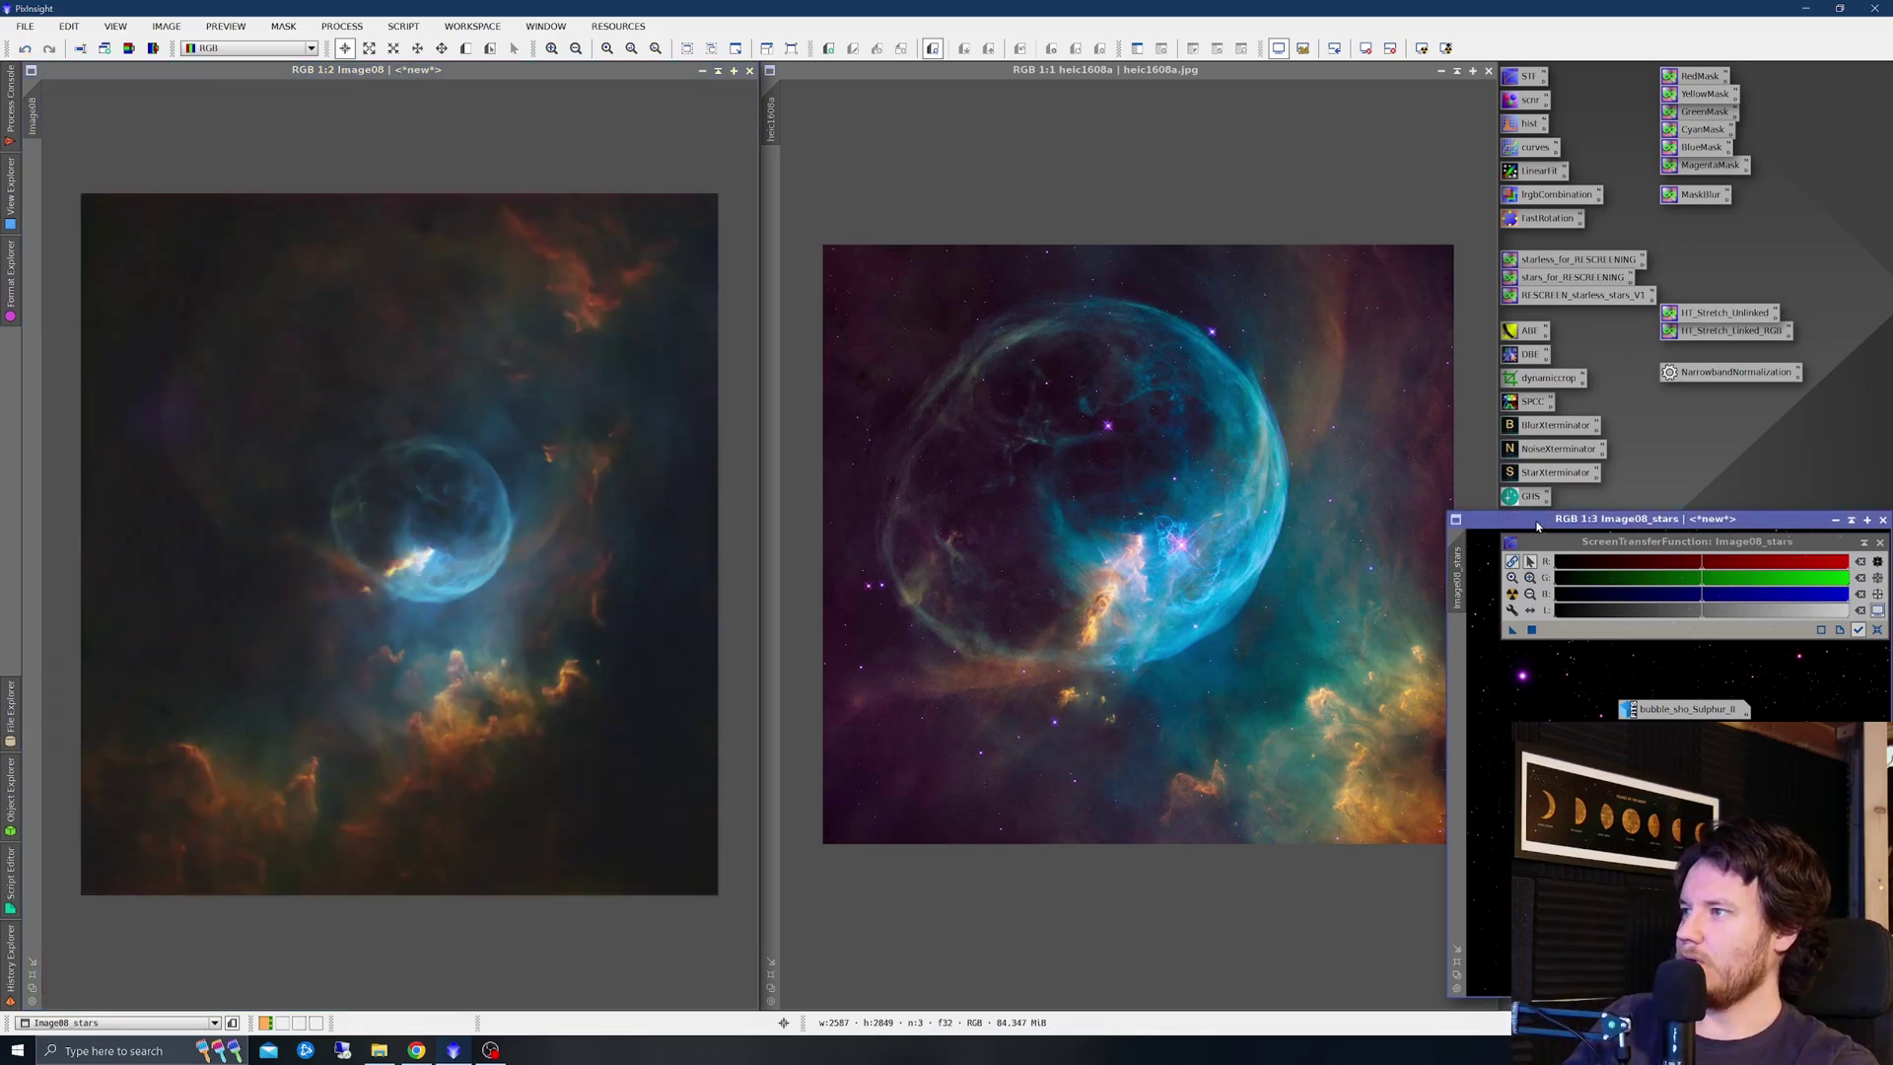
left_click_drag(1537, 525, 798, 353)
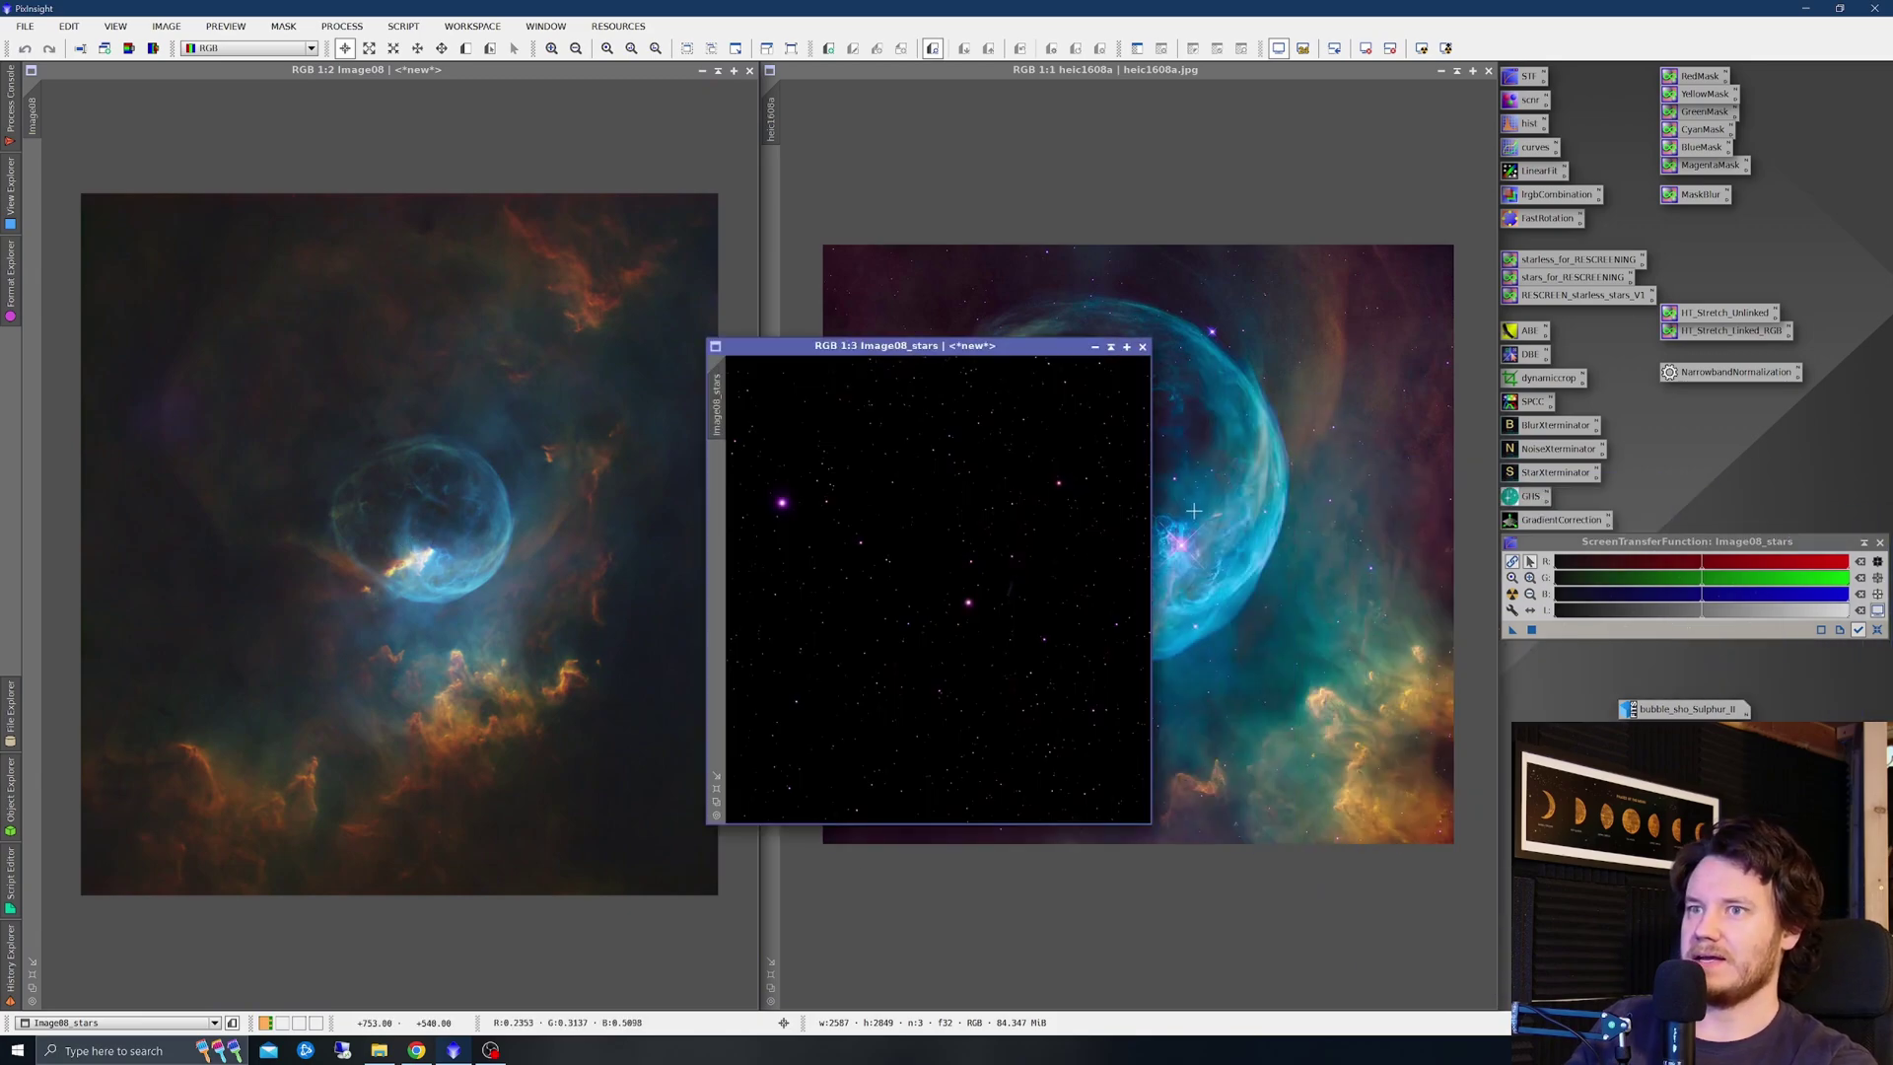
left_click(1250, 491)
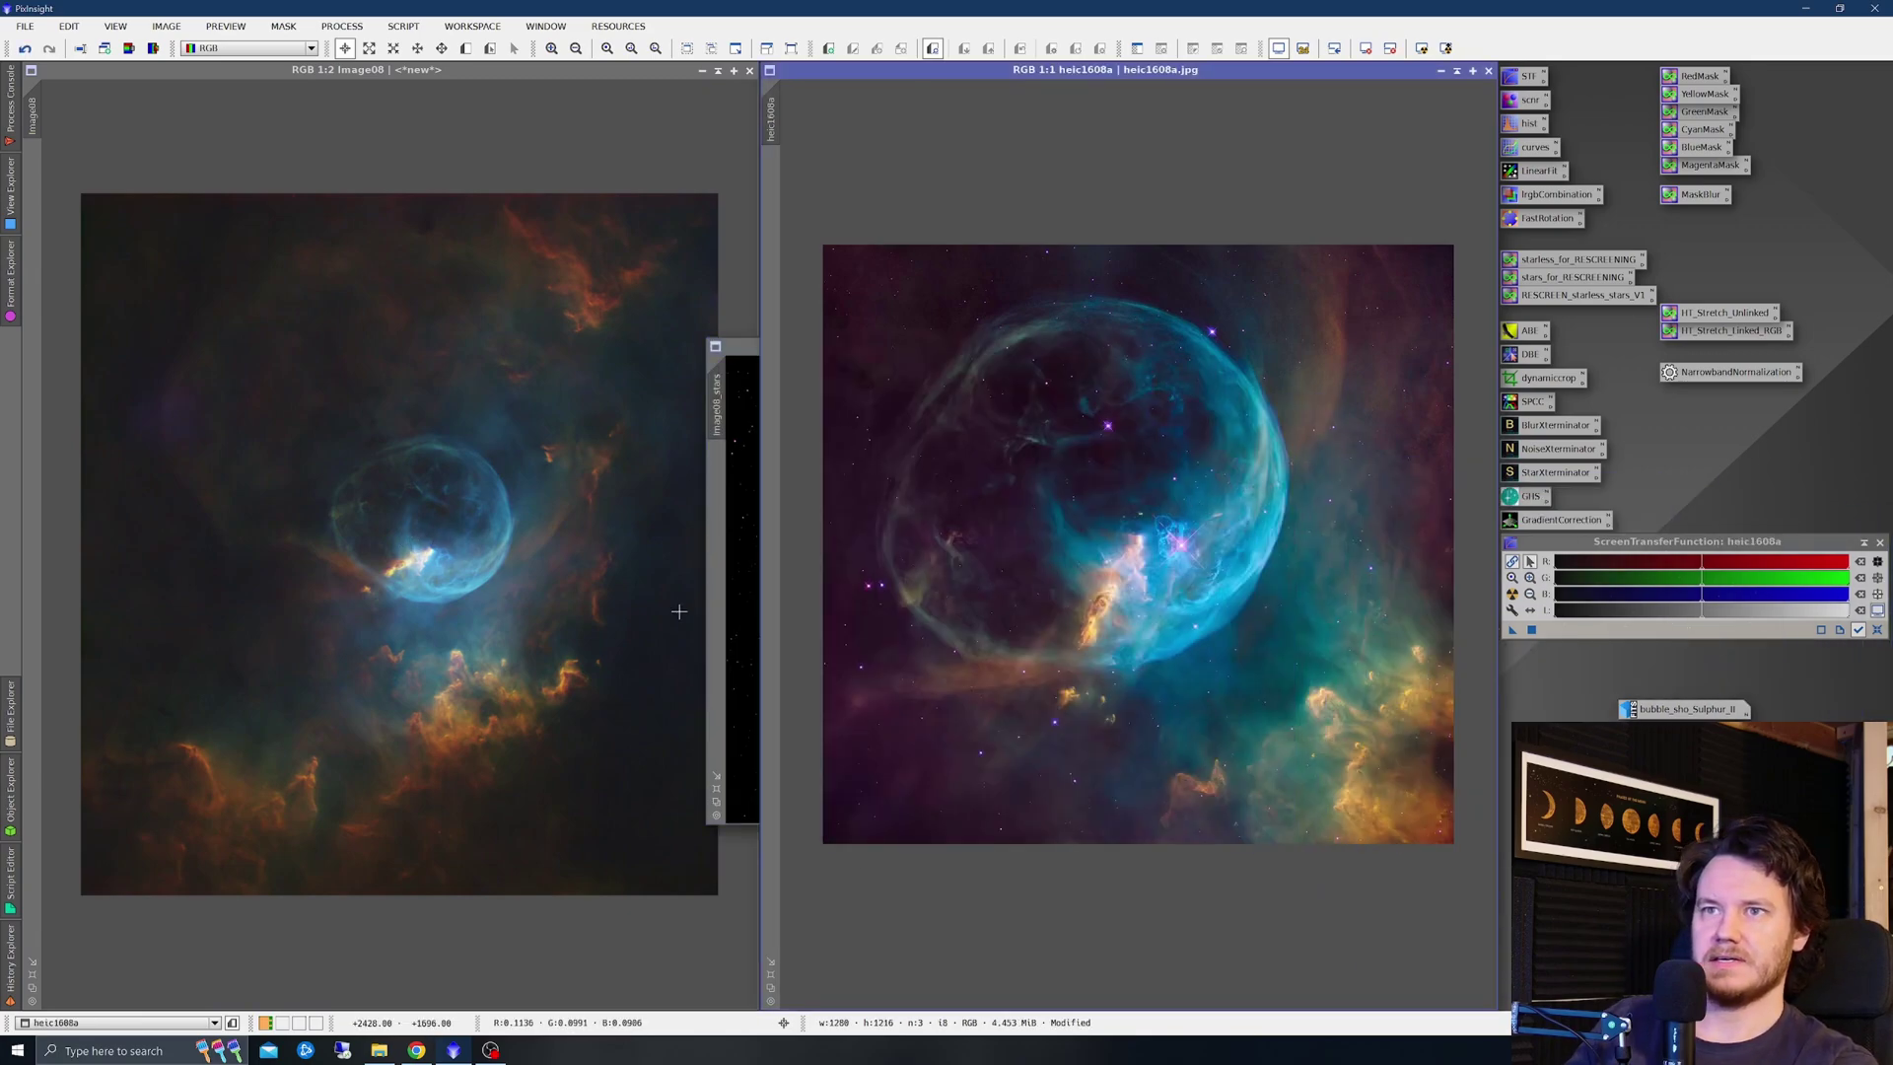
left_click(739, 358)
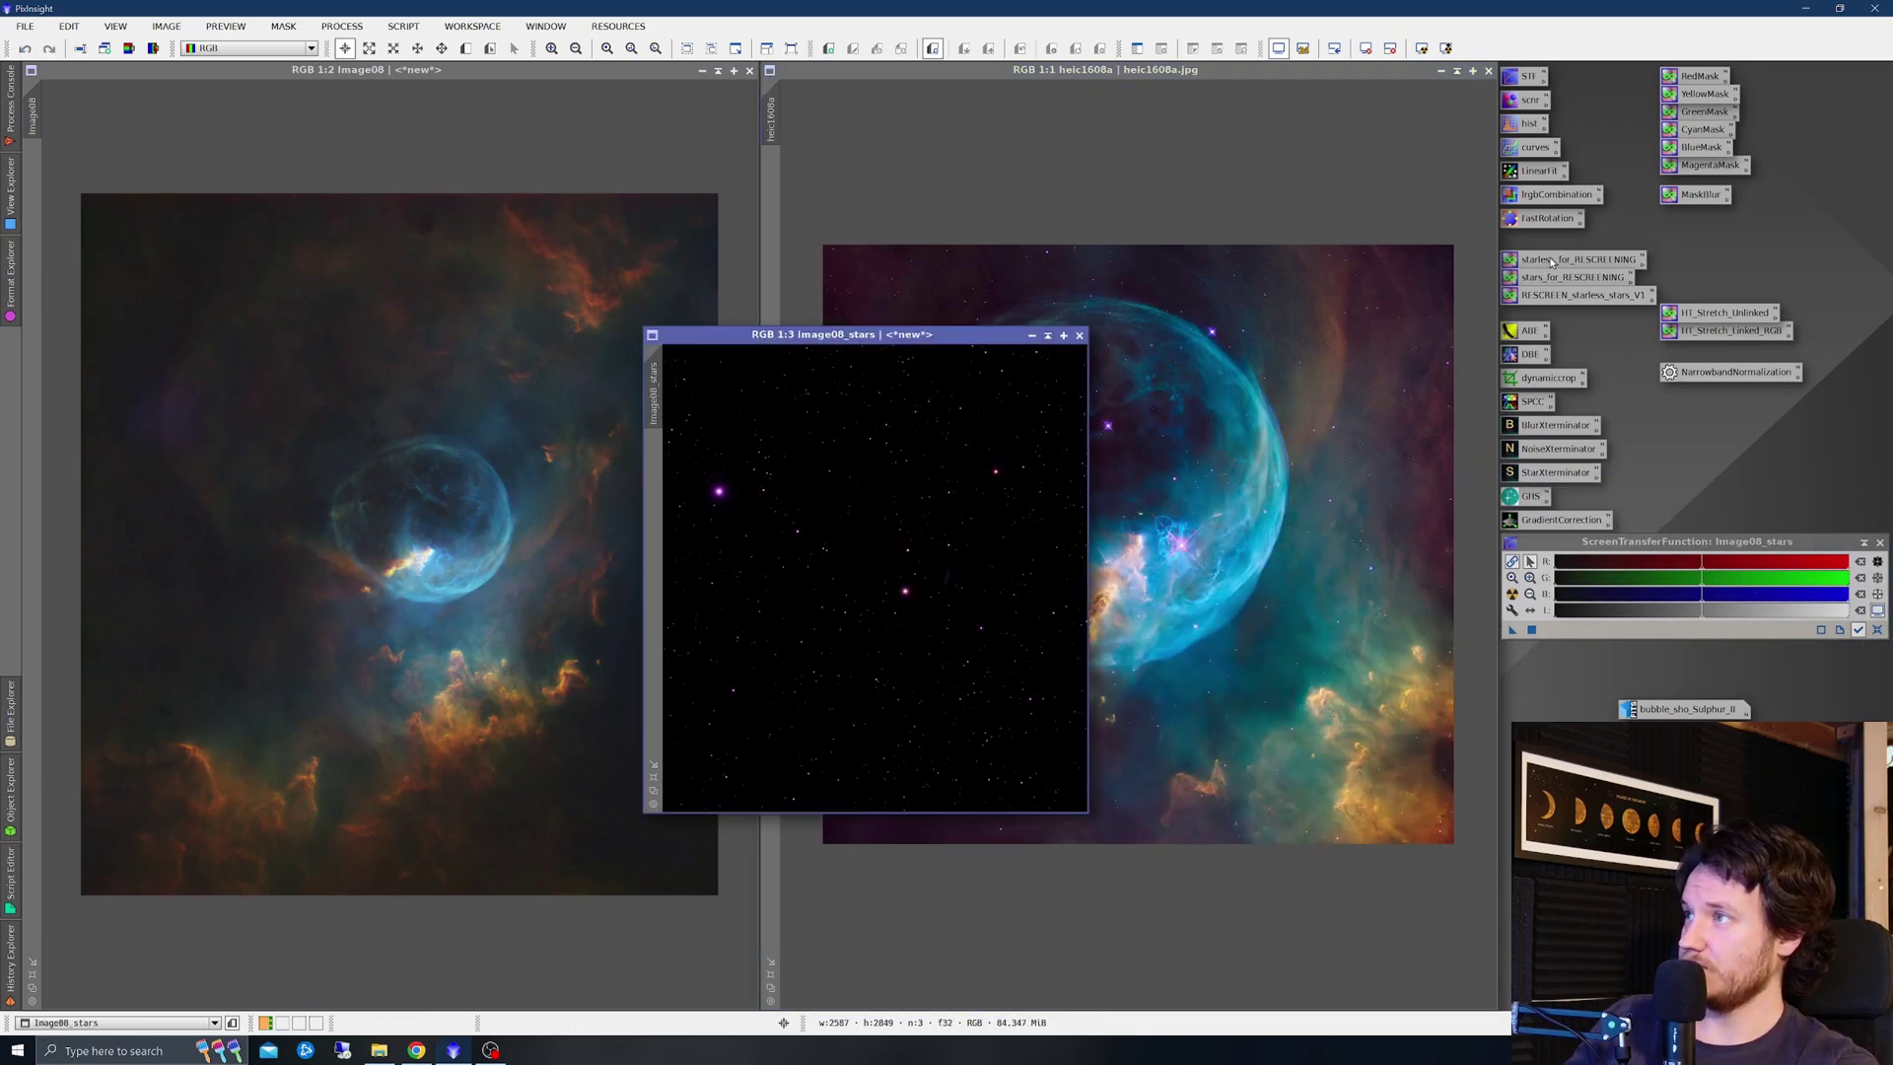
left_click_drag(1551, 262, 510, 271)
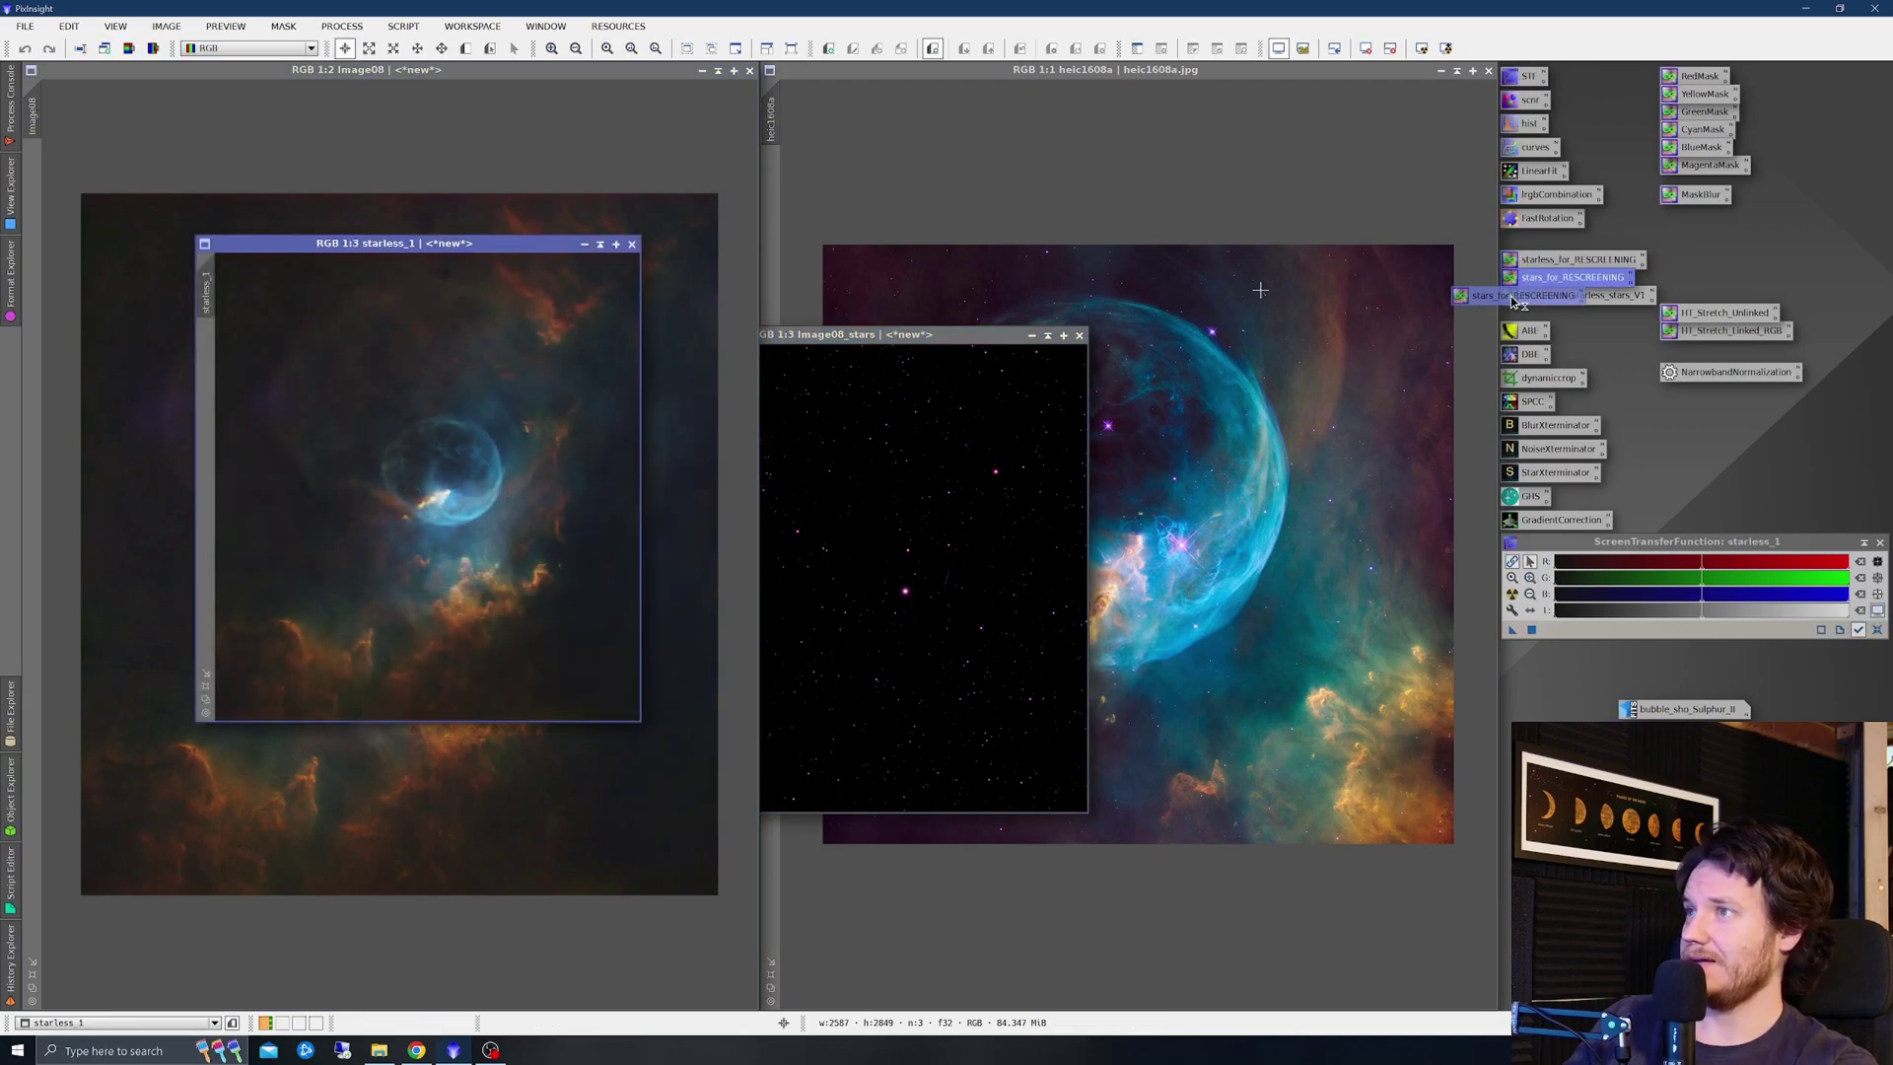
left_click_drag(1513, 301, 897, 472)
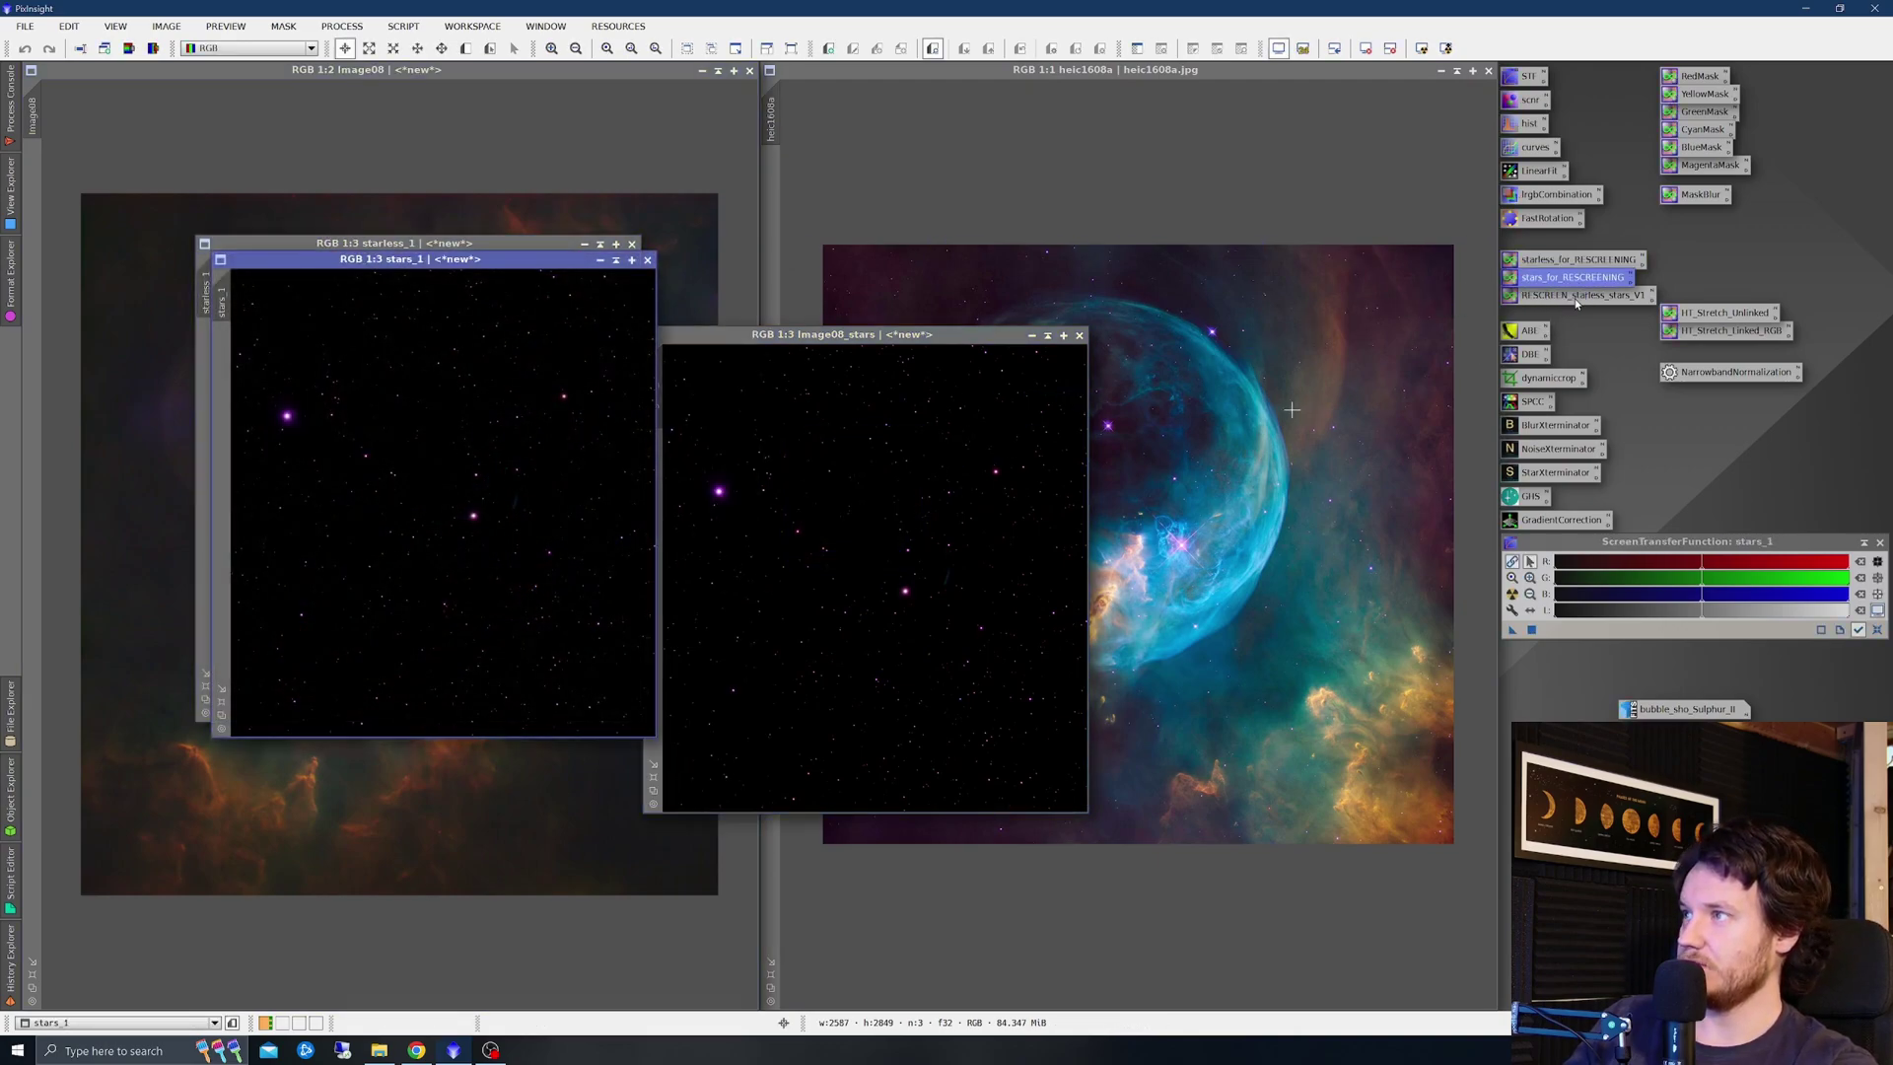
left_click_drag(1575, 302, 486, 529)
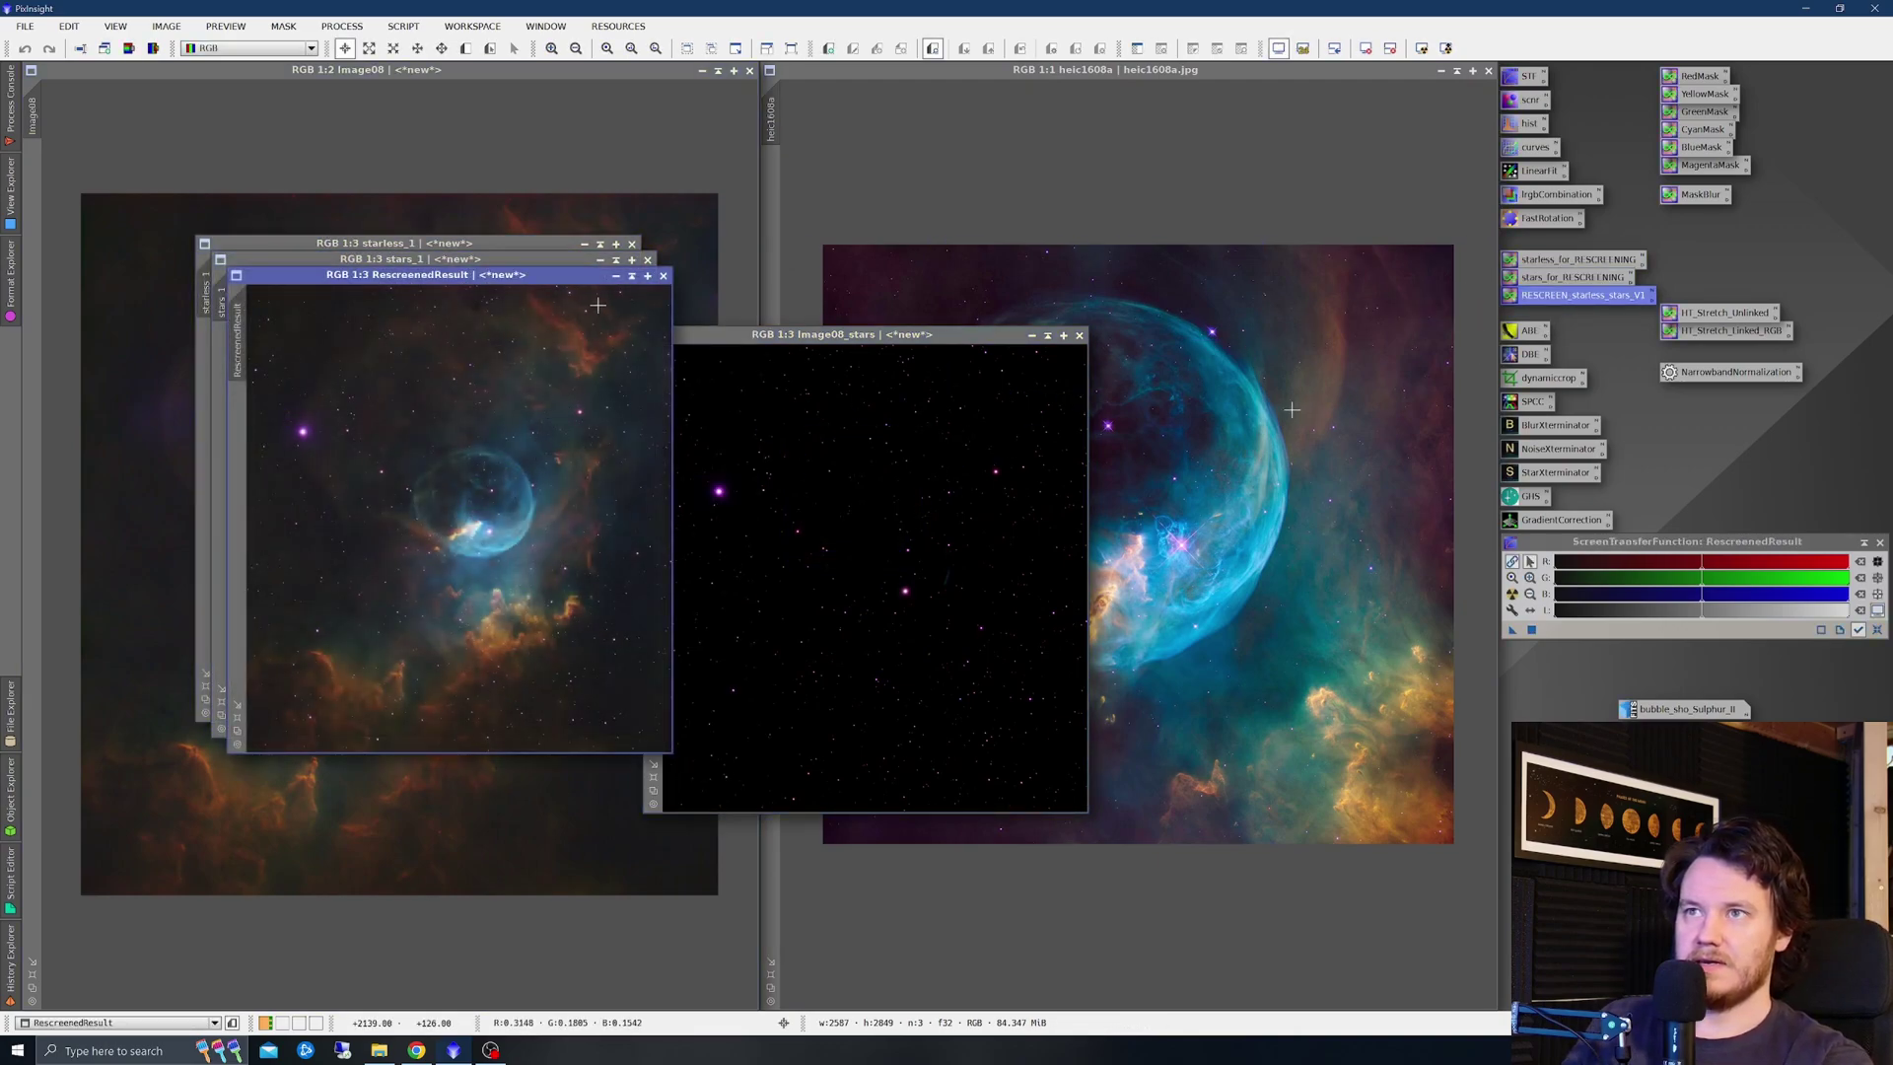
left_click_drag(547, 275, 516, 391)
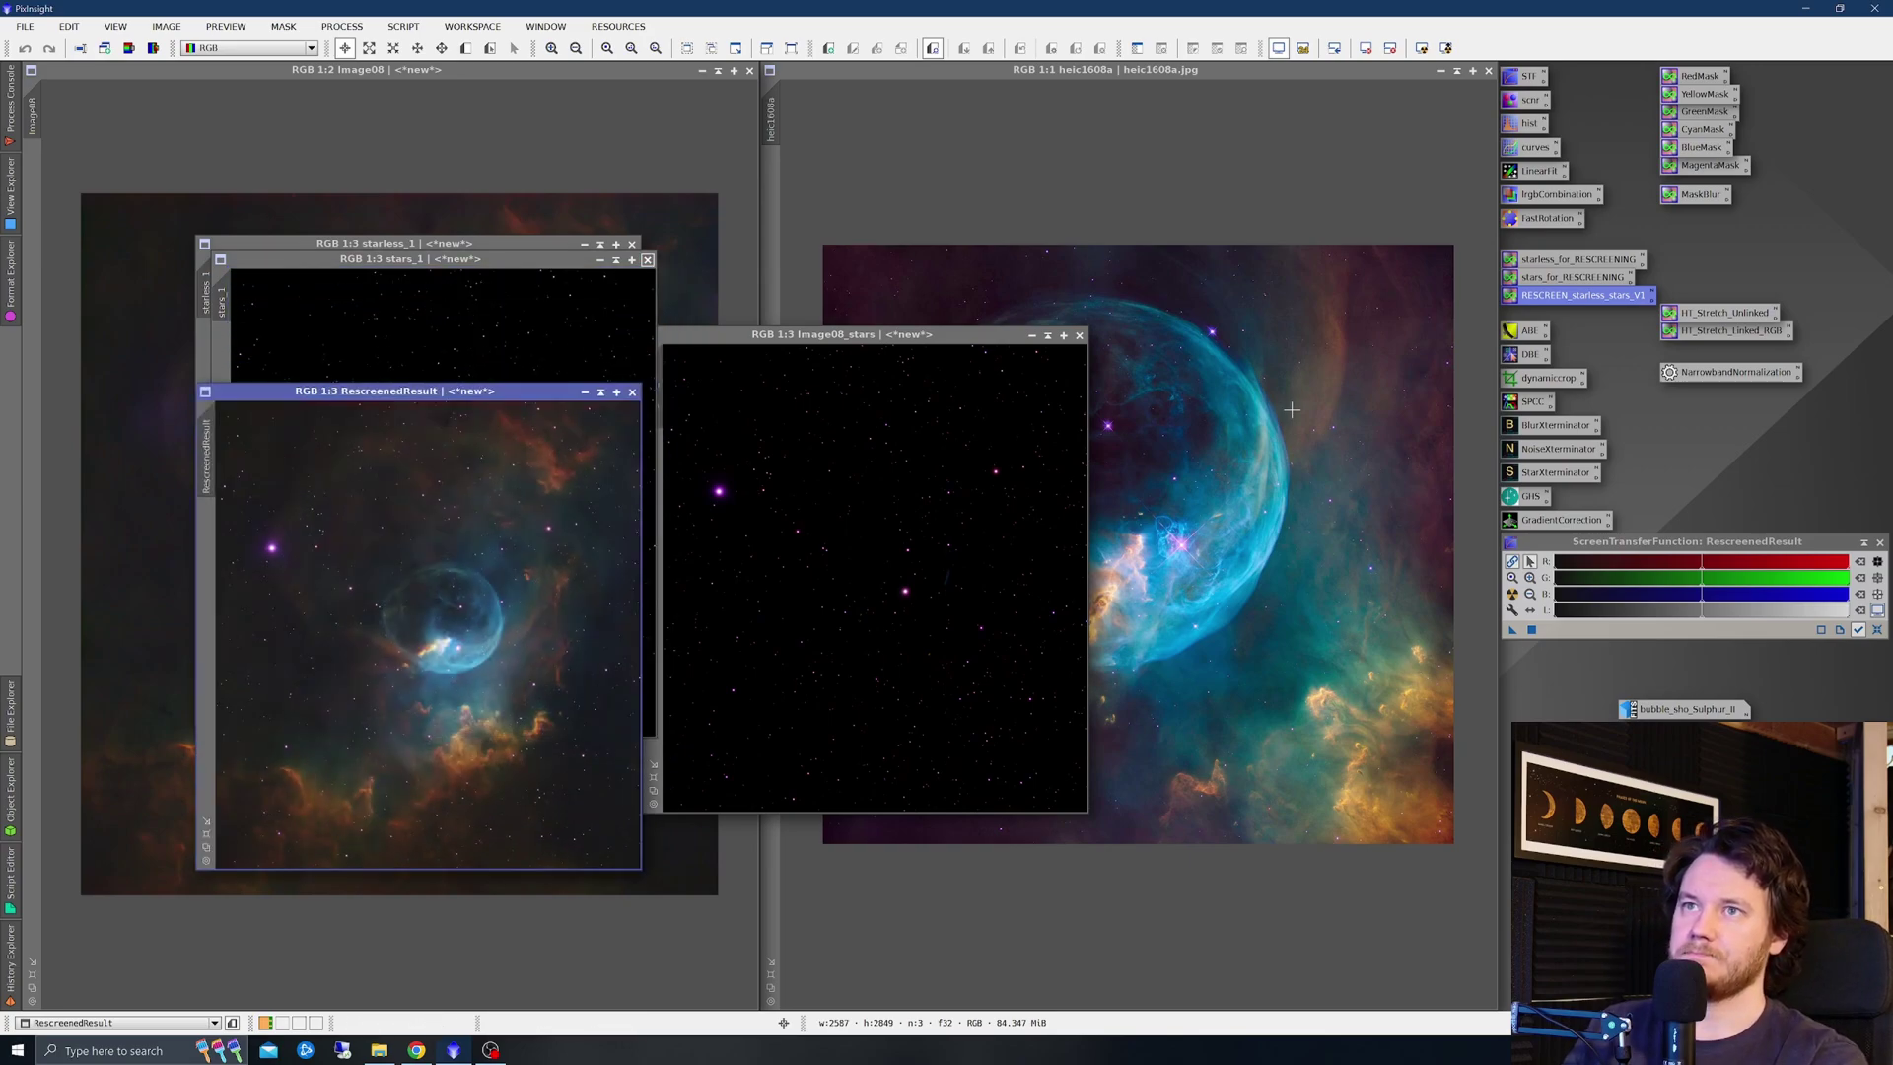
Close stars_1, starless_1 and Image08_stars, iconify Image08, and tile RescreenedResult beside Hubble
left_click(648, 259)
left_click(632, 243)
left_click(1032, 335)
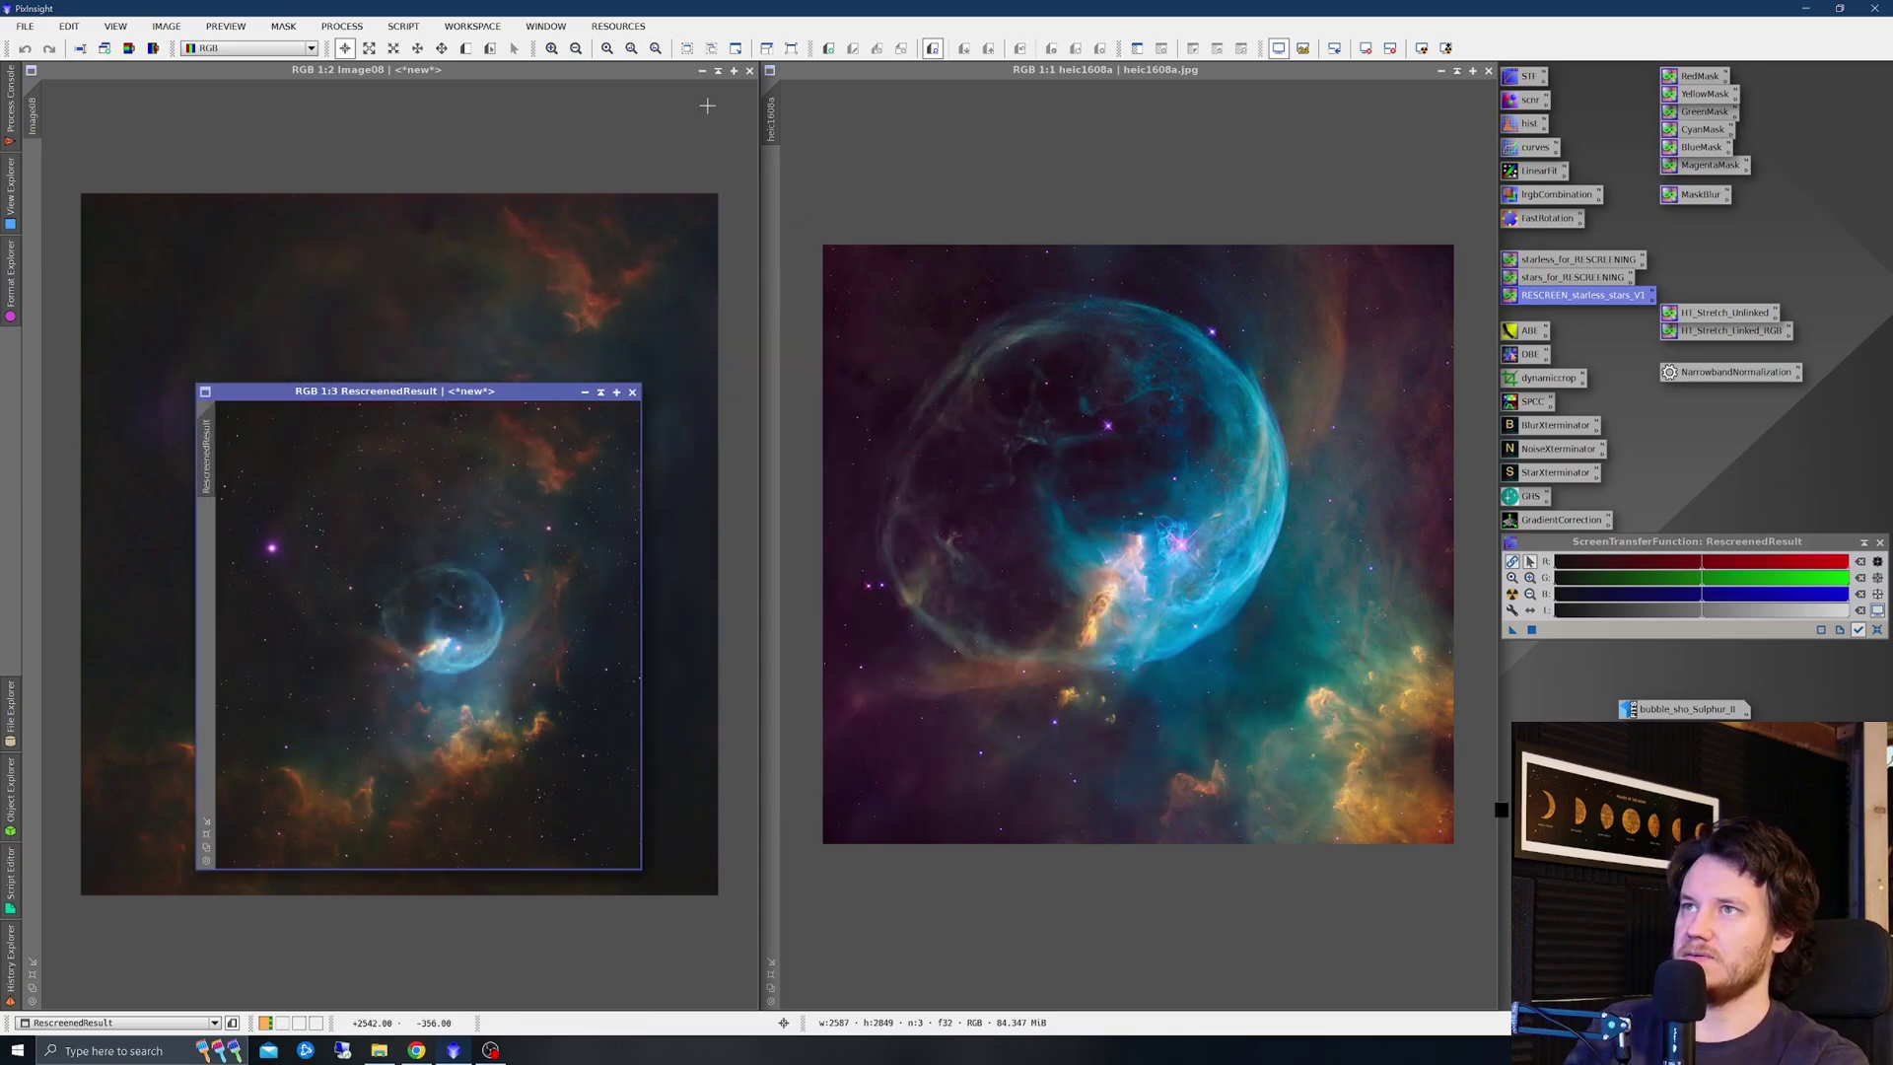
left_click(702, 70)
left_click_drag(443, 548, 1011, 667)
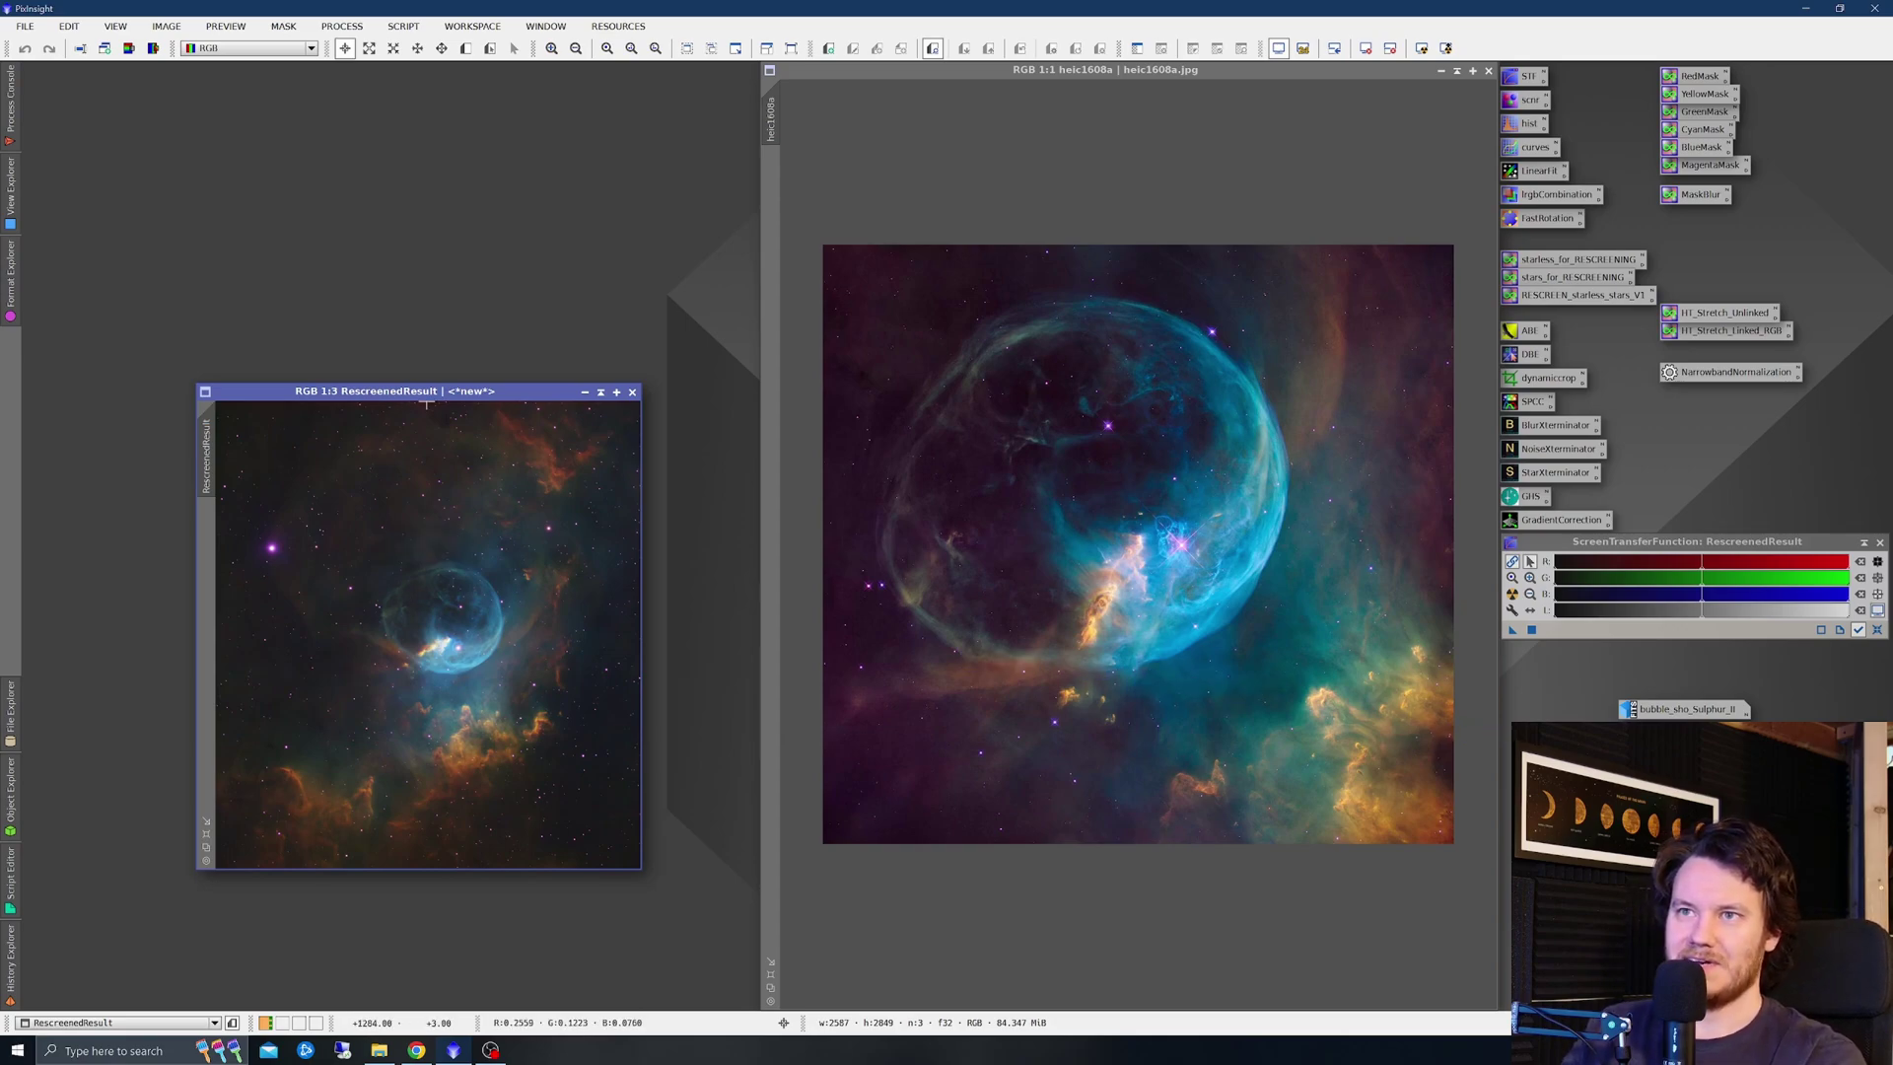
left_click_drag(428, 406, 384, 244)
left_click(545, 26)
left_click(558, 91)
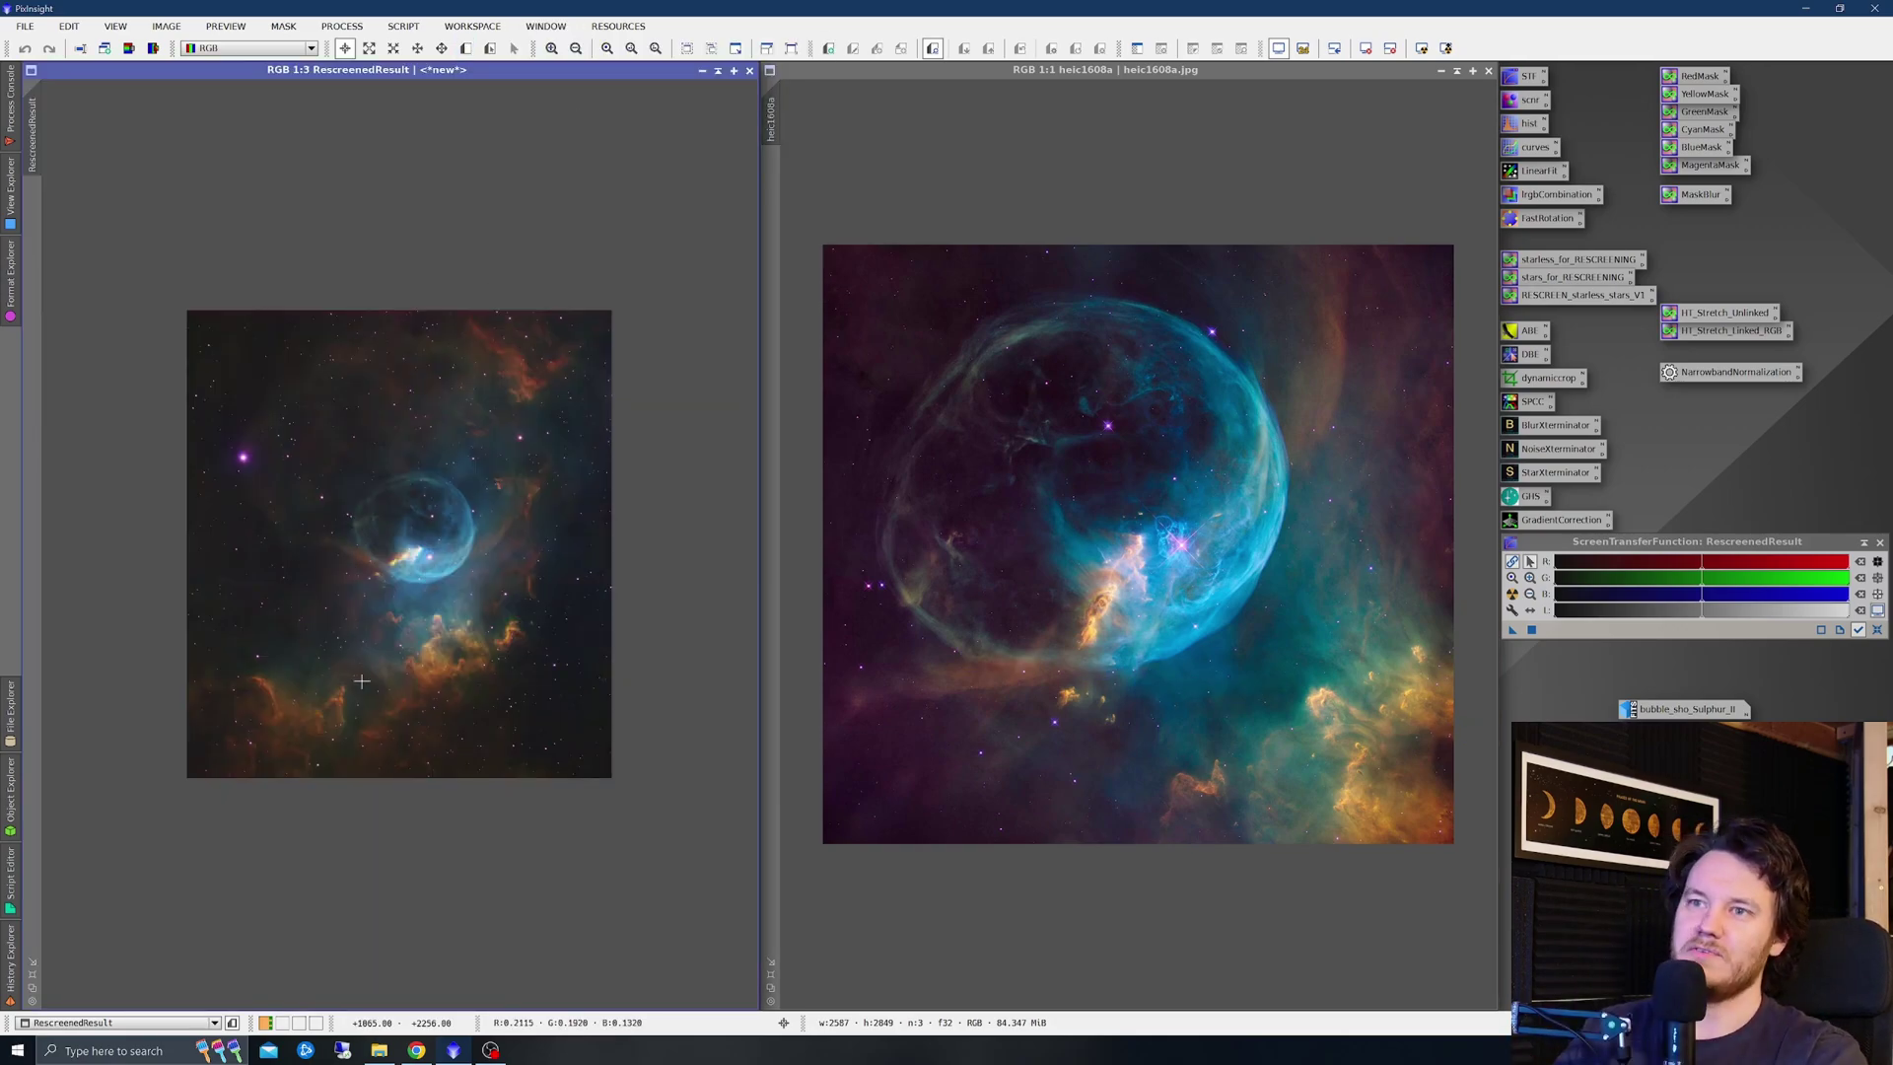
scroll(371, 675, "up", 2)
scroll(426, 559, "down", 1)
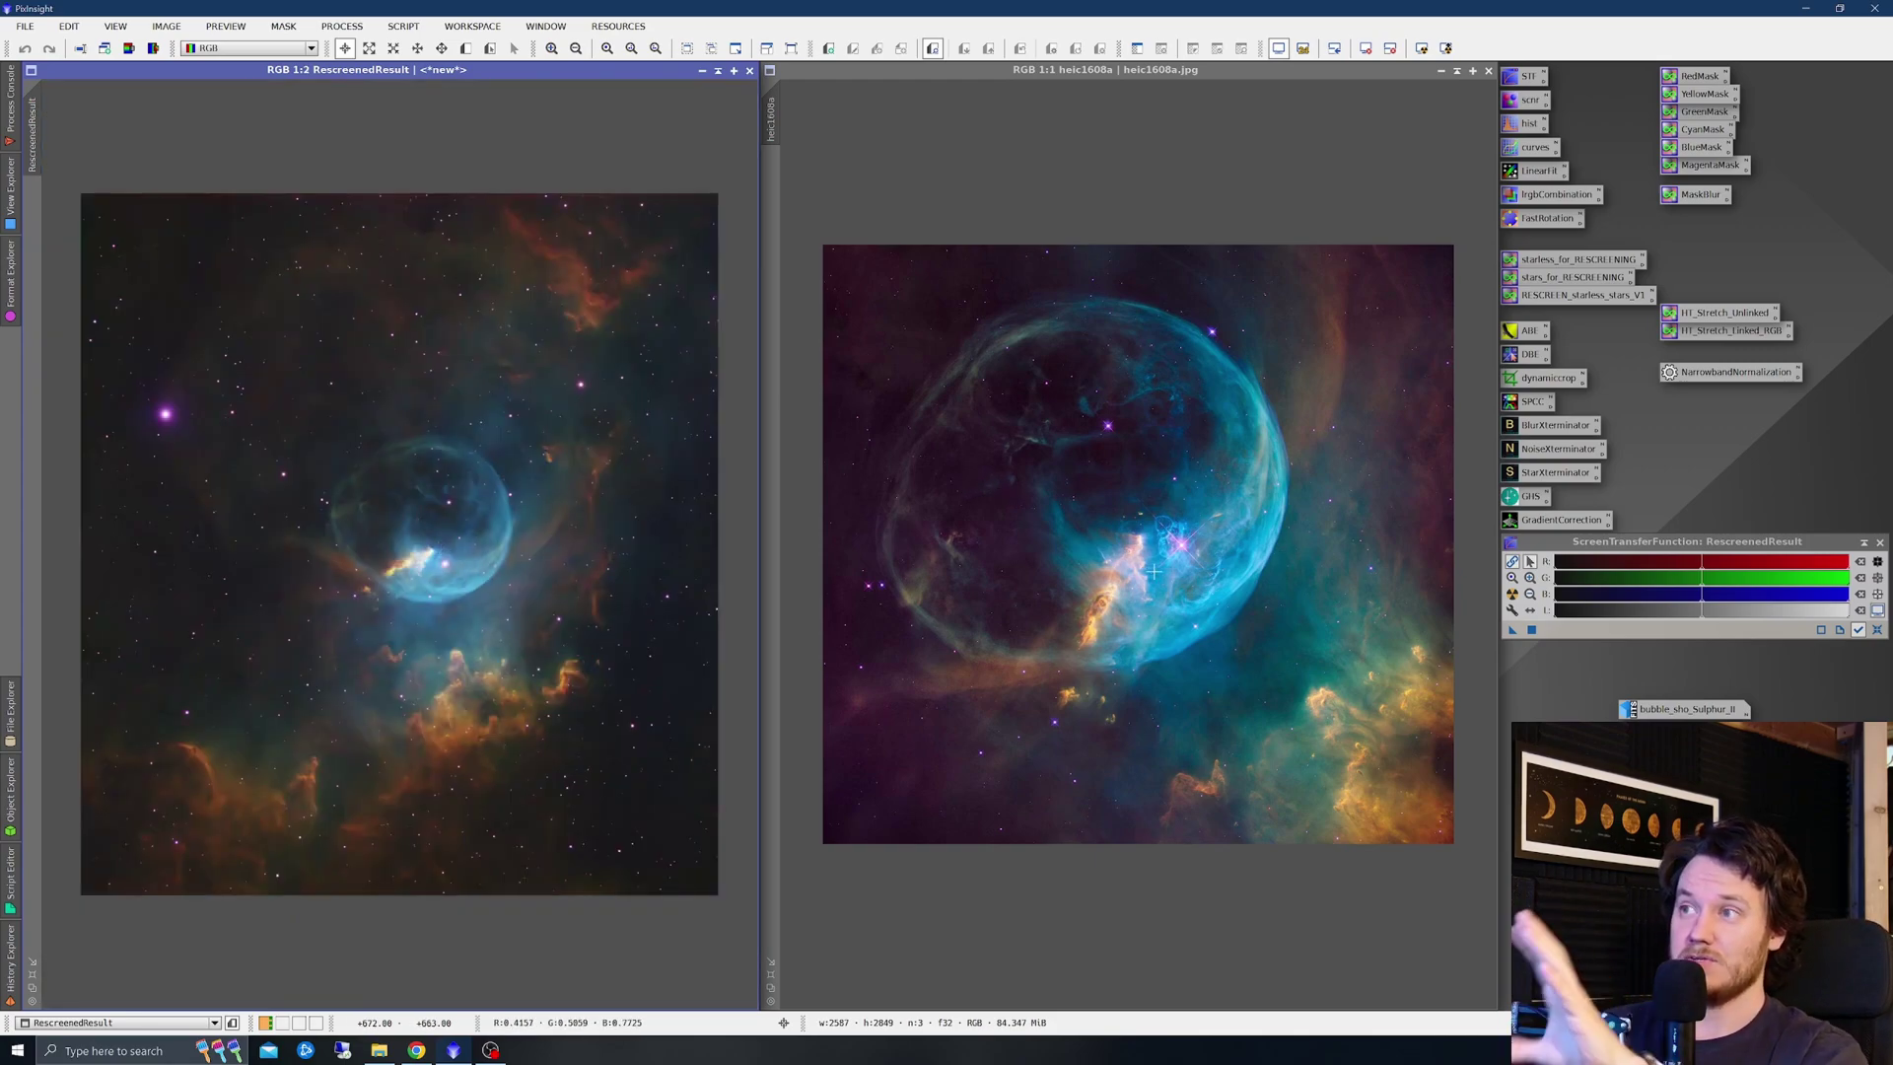
left_click(1091, 583)
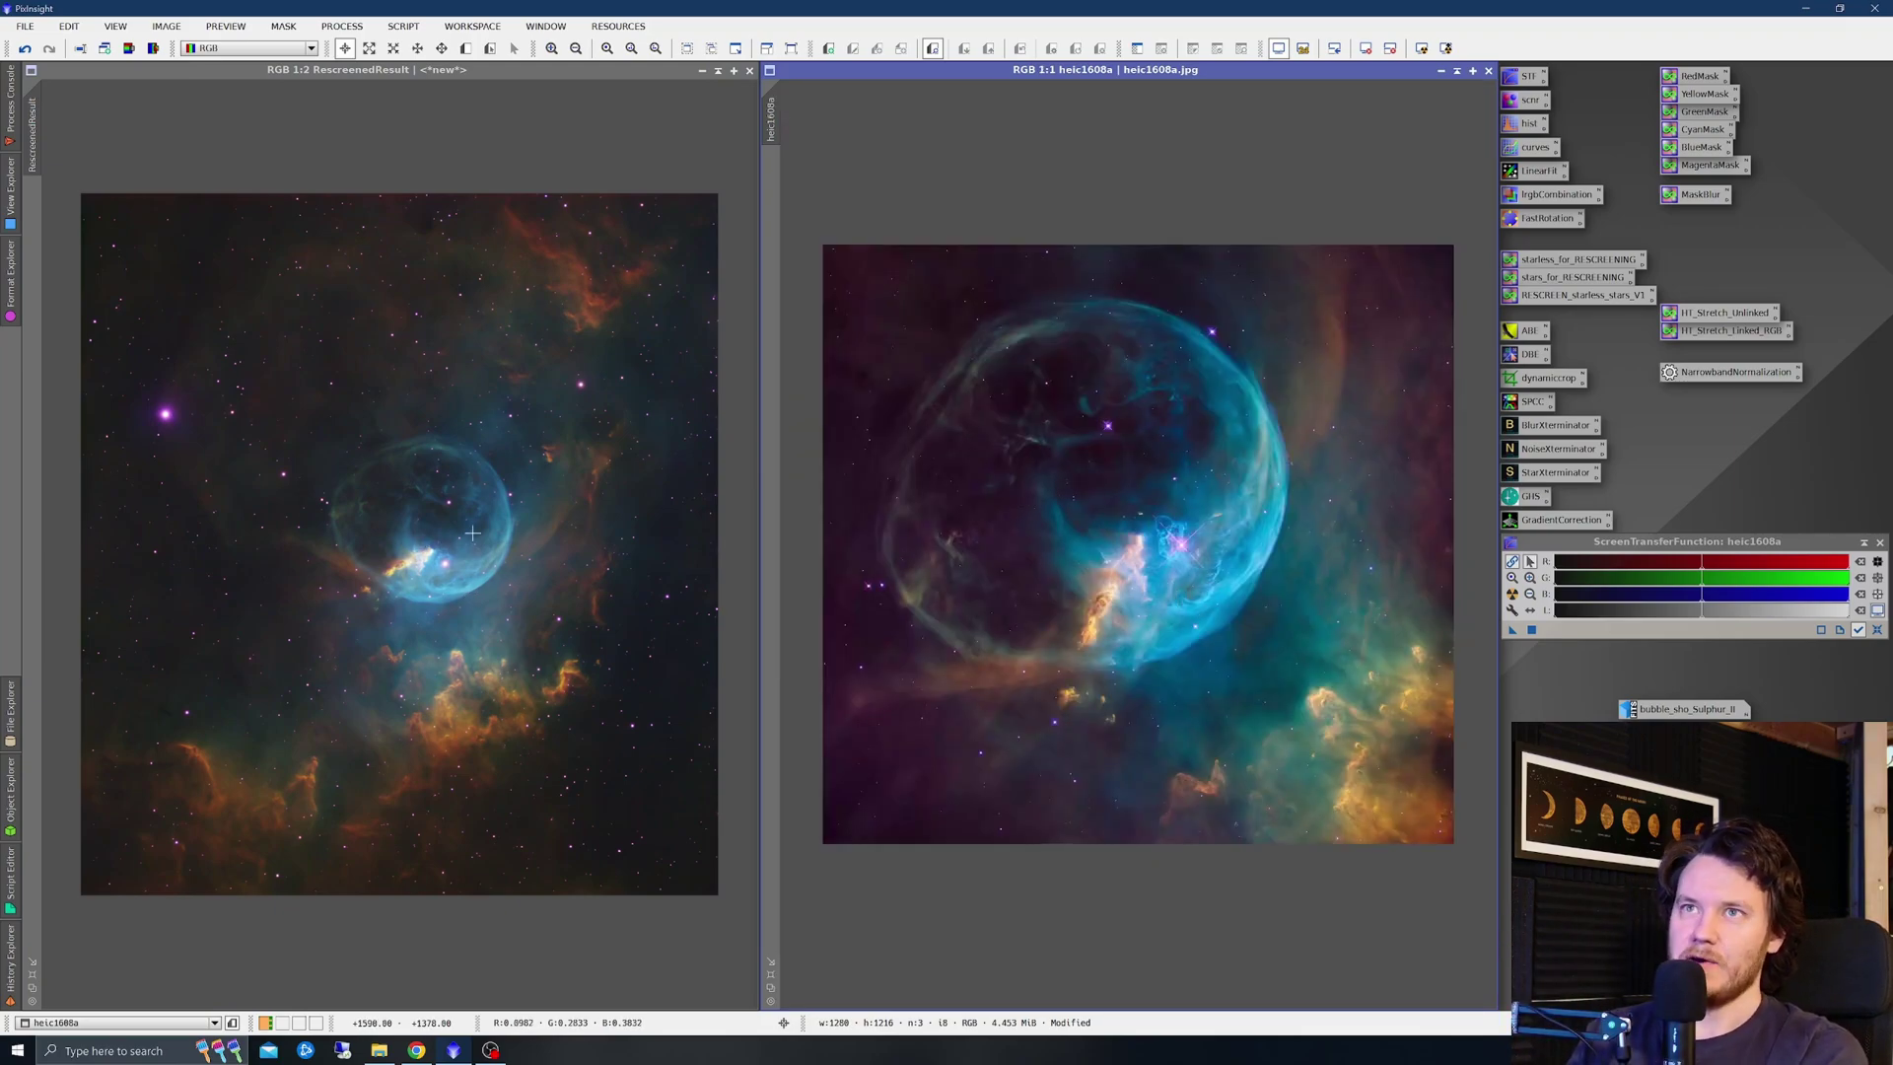
Start DynamicAlignment with heic1608a as the reference and RescreenedResult as the image to align
left_click(342, 26)
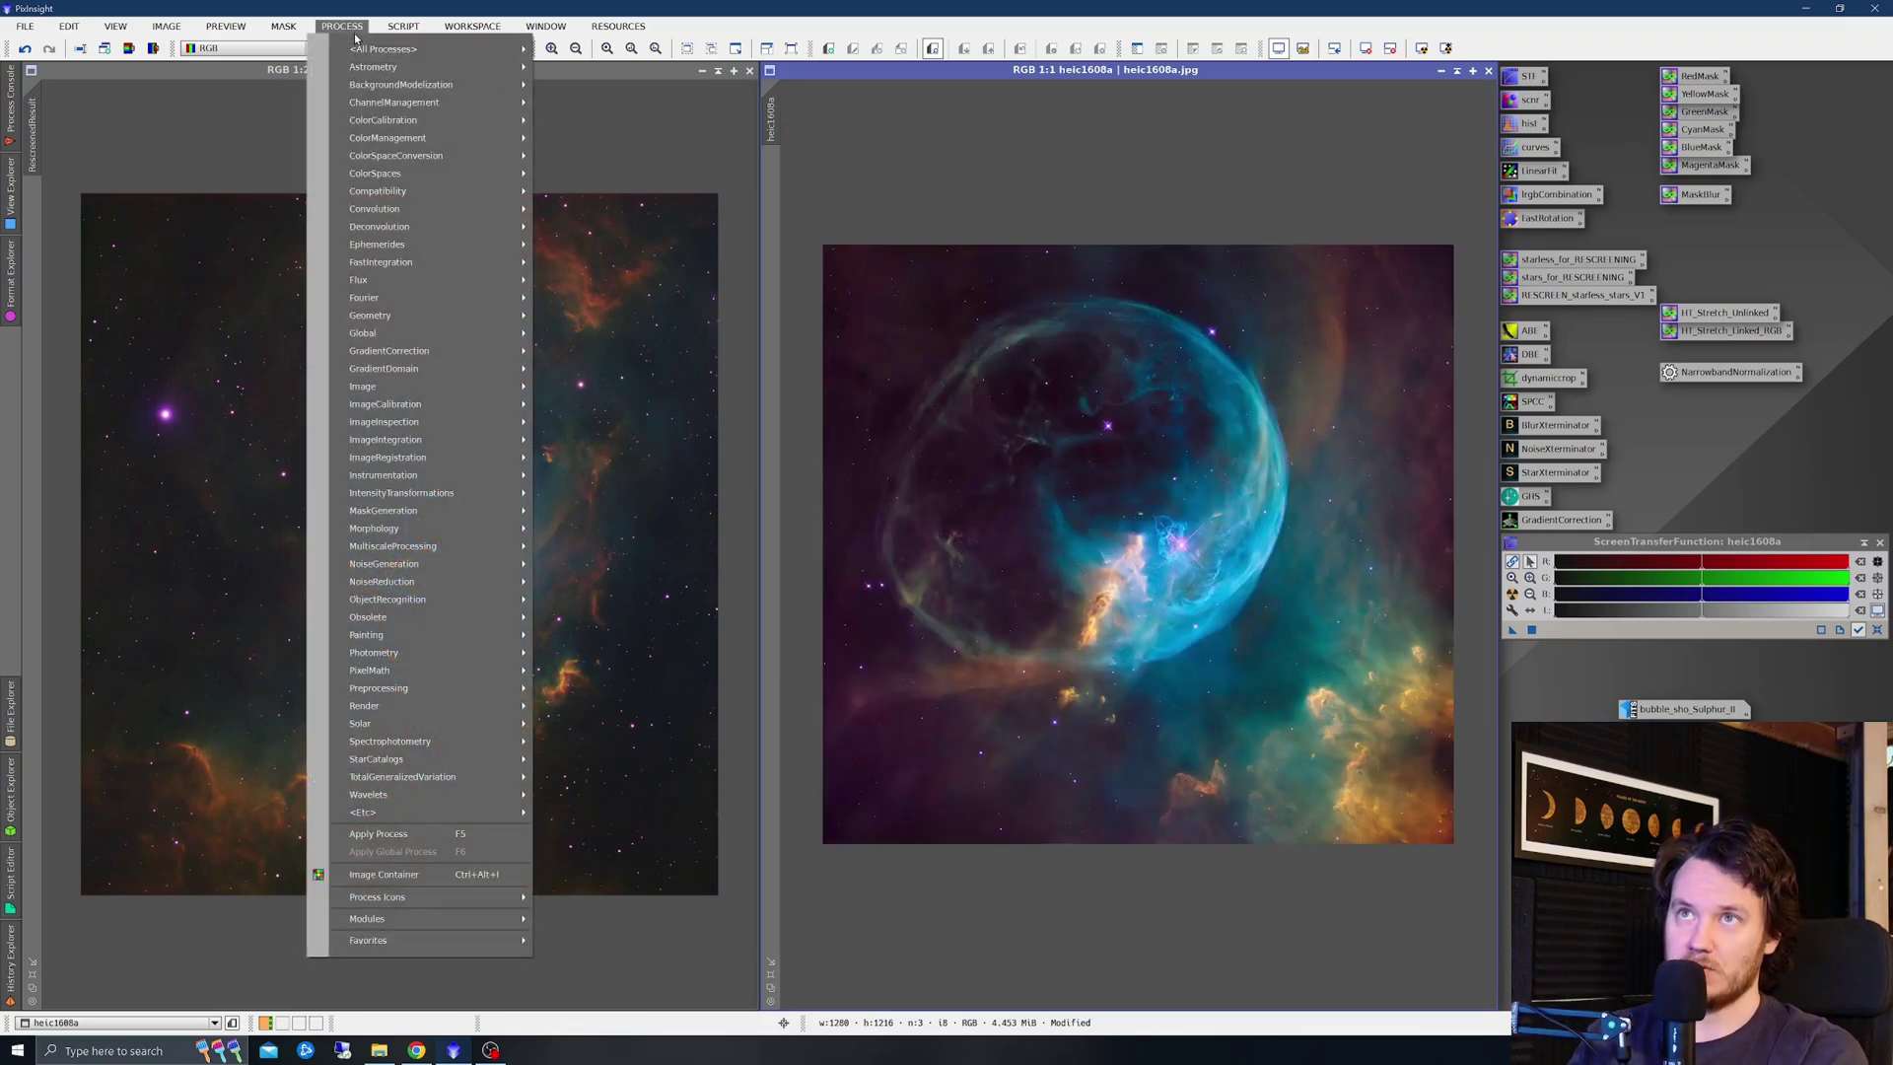
mouse_move(394, 48)
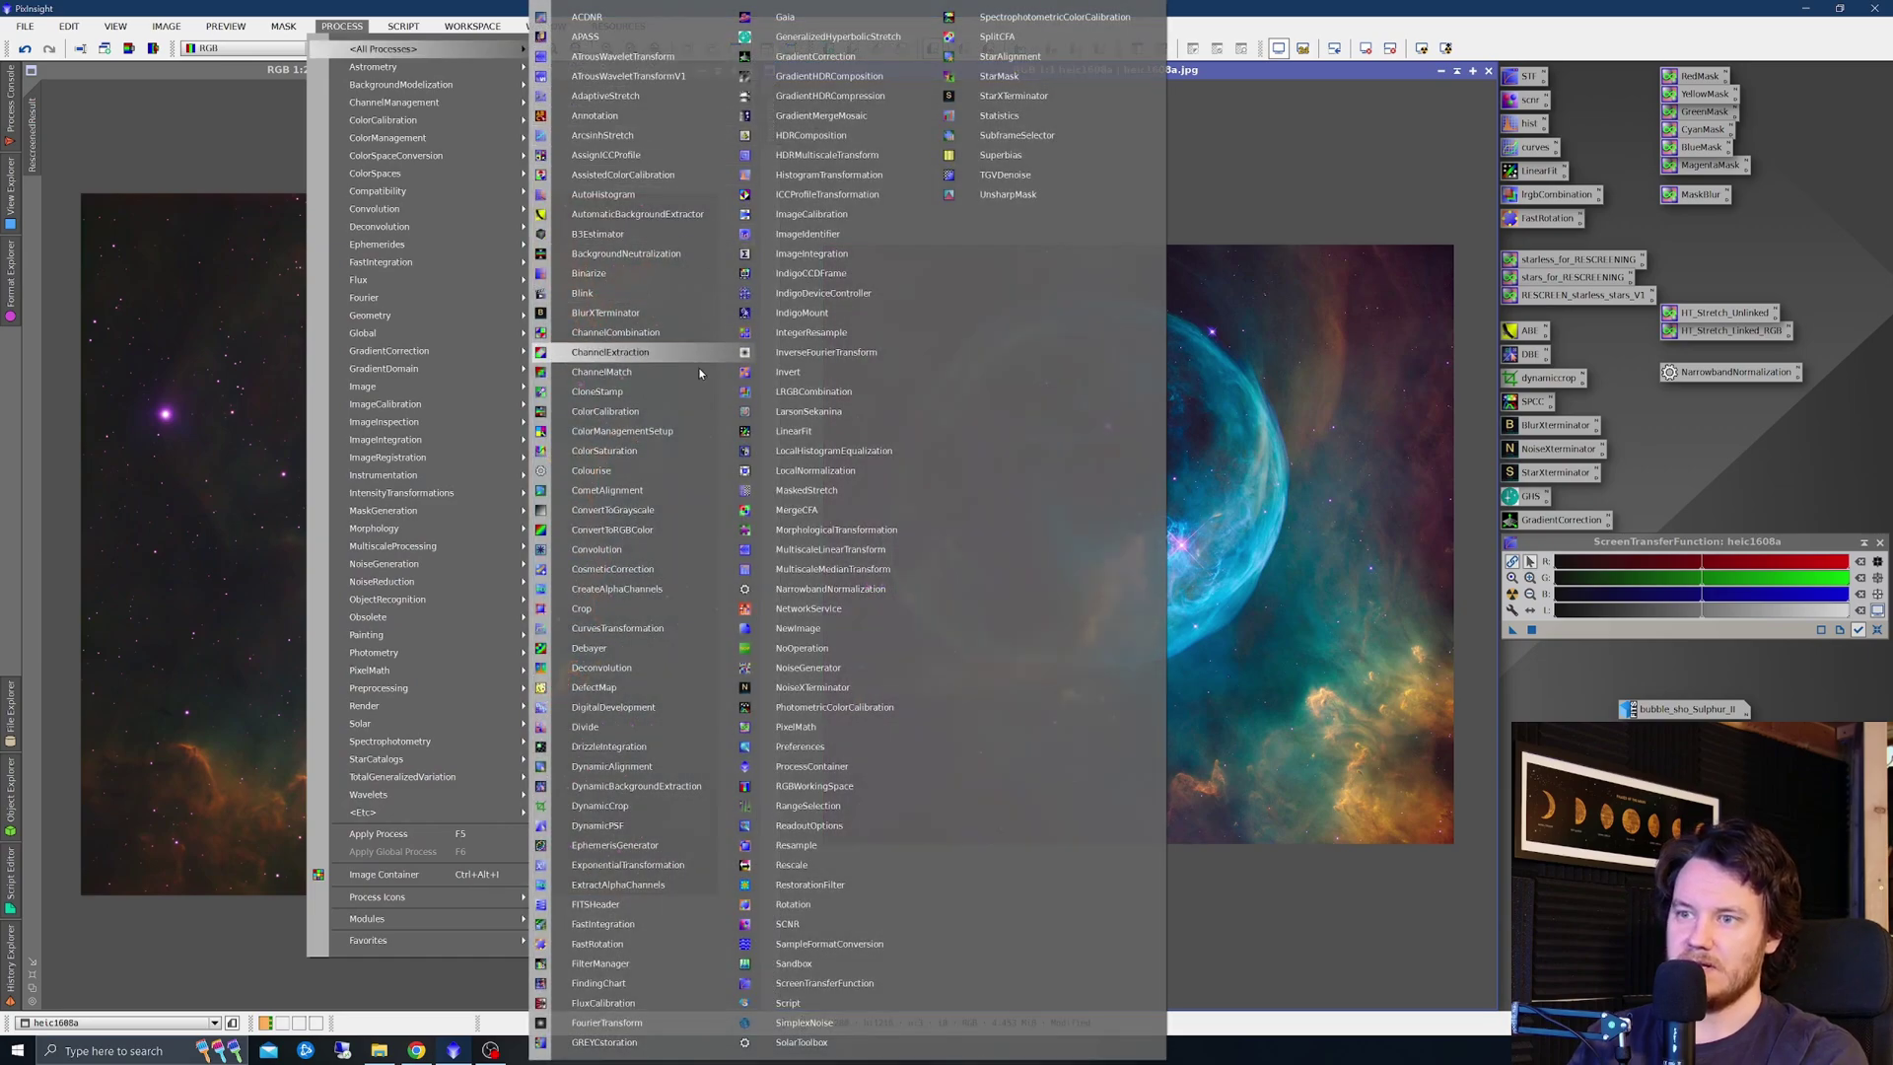
left_click(631, 766)
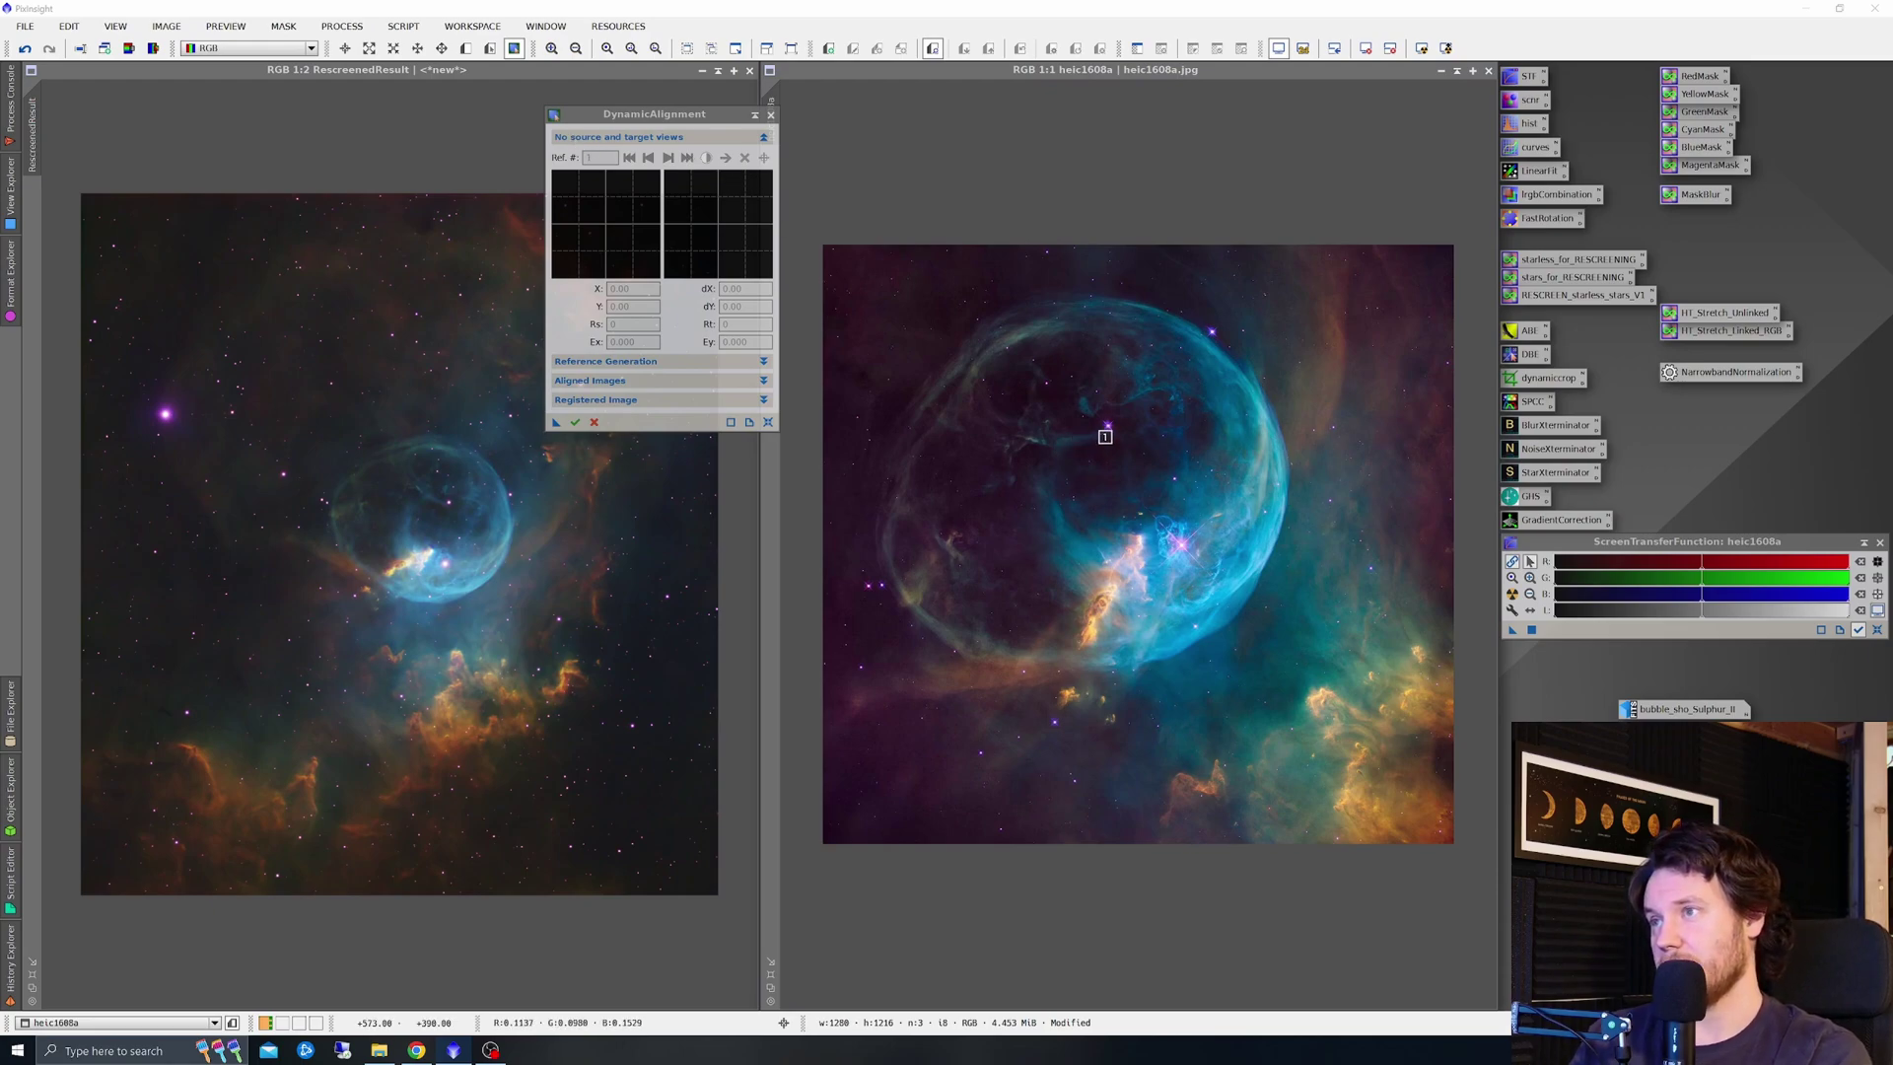
left_click(1106, 435)
left_click(337, 500)
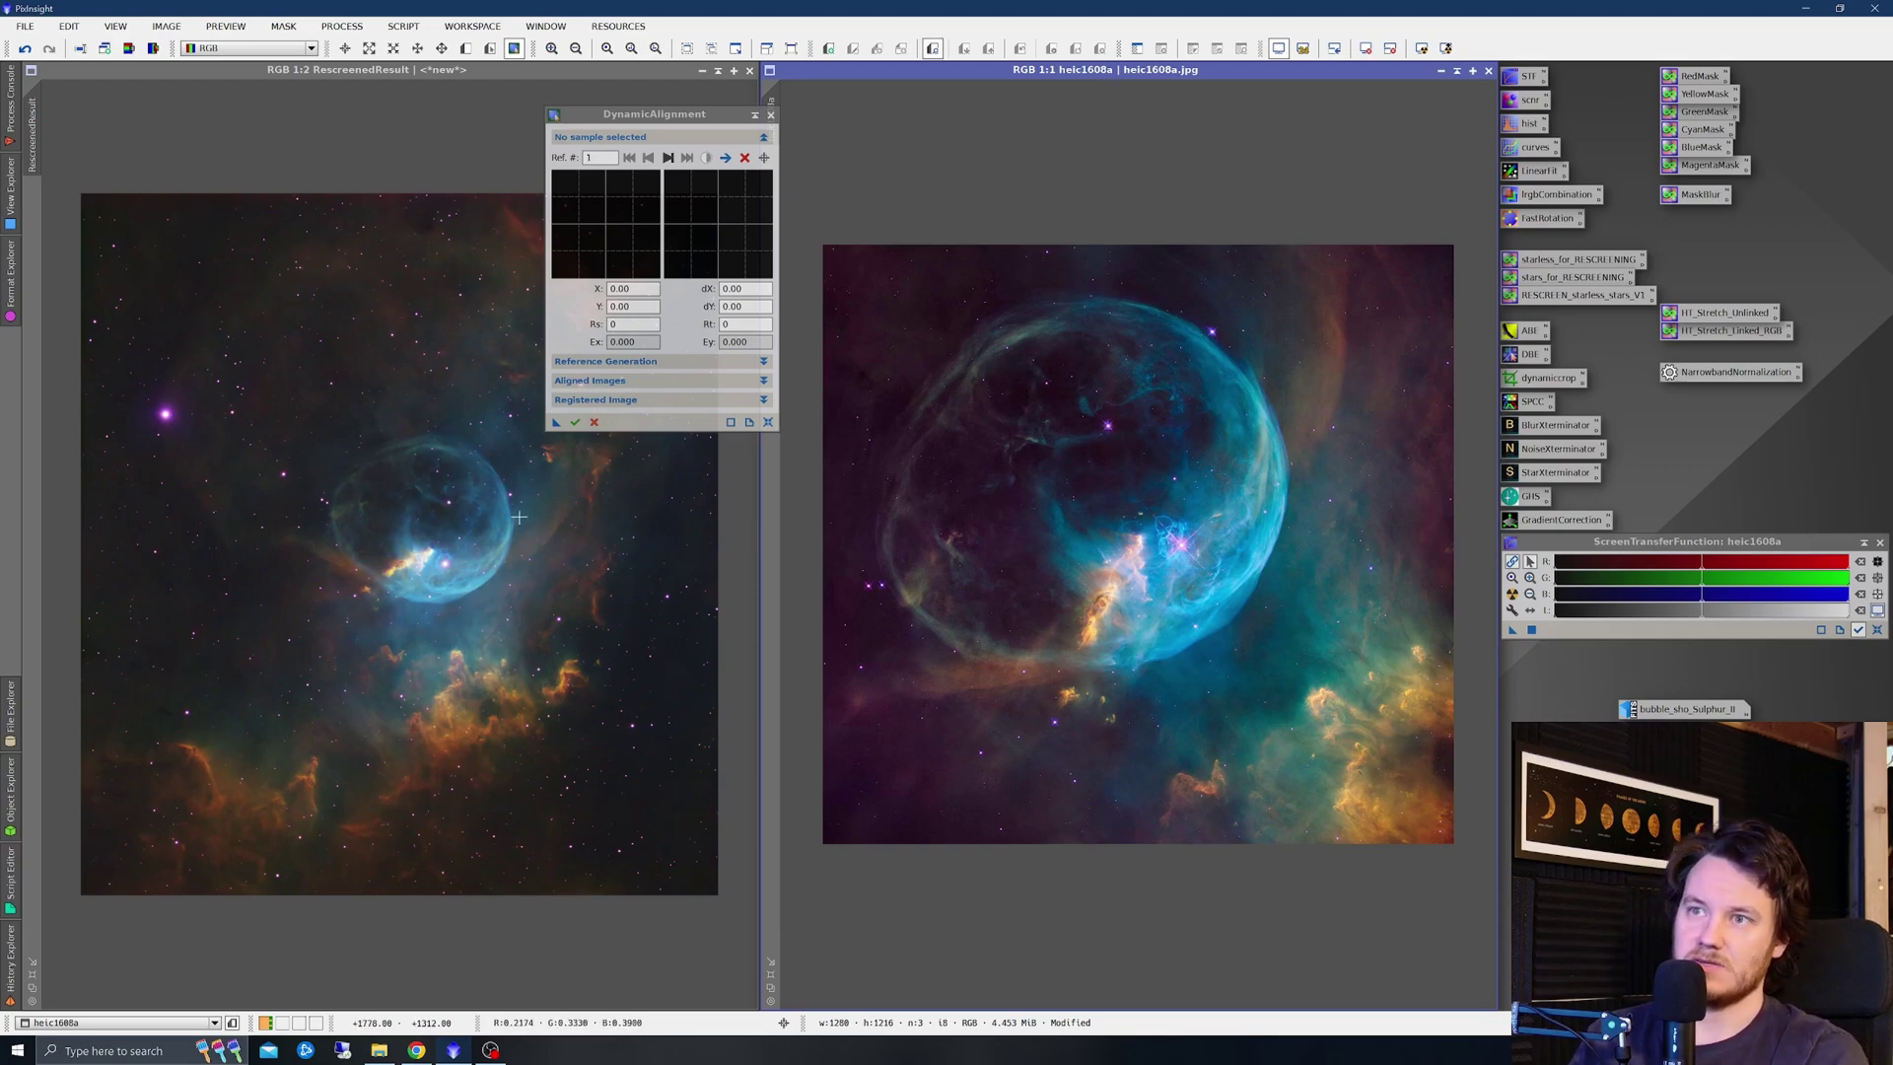
Place the first two star samples, starting at X 790, Y 177, matching them between both images
left_click(1212, 333)
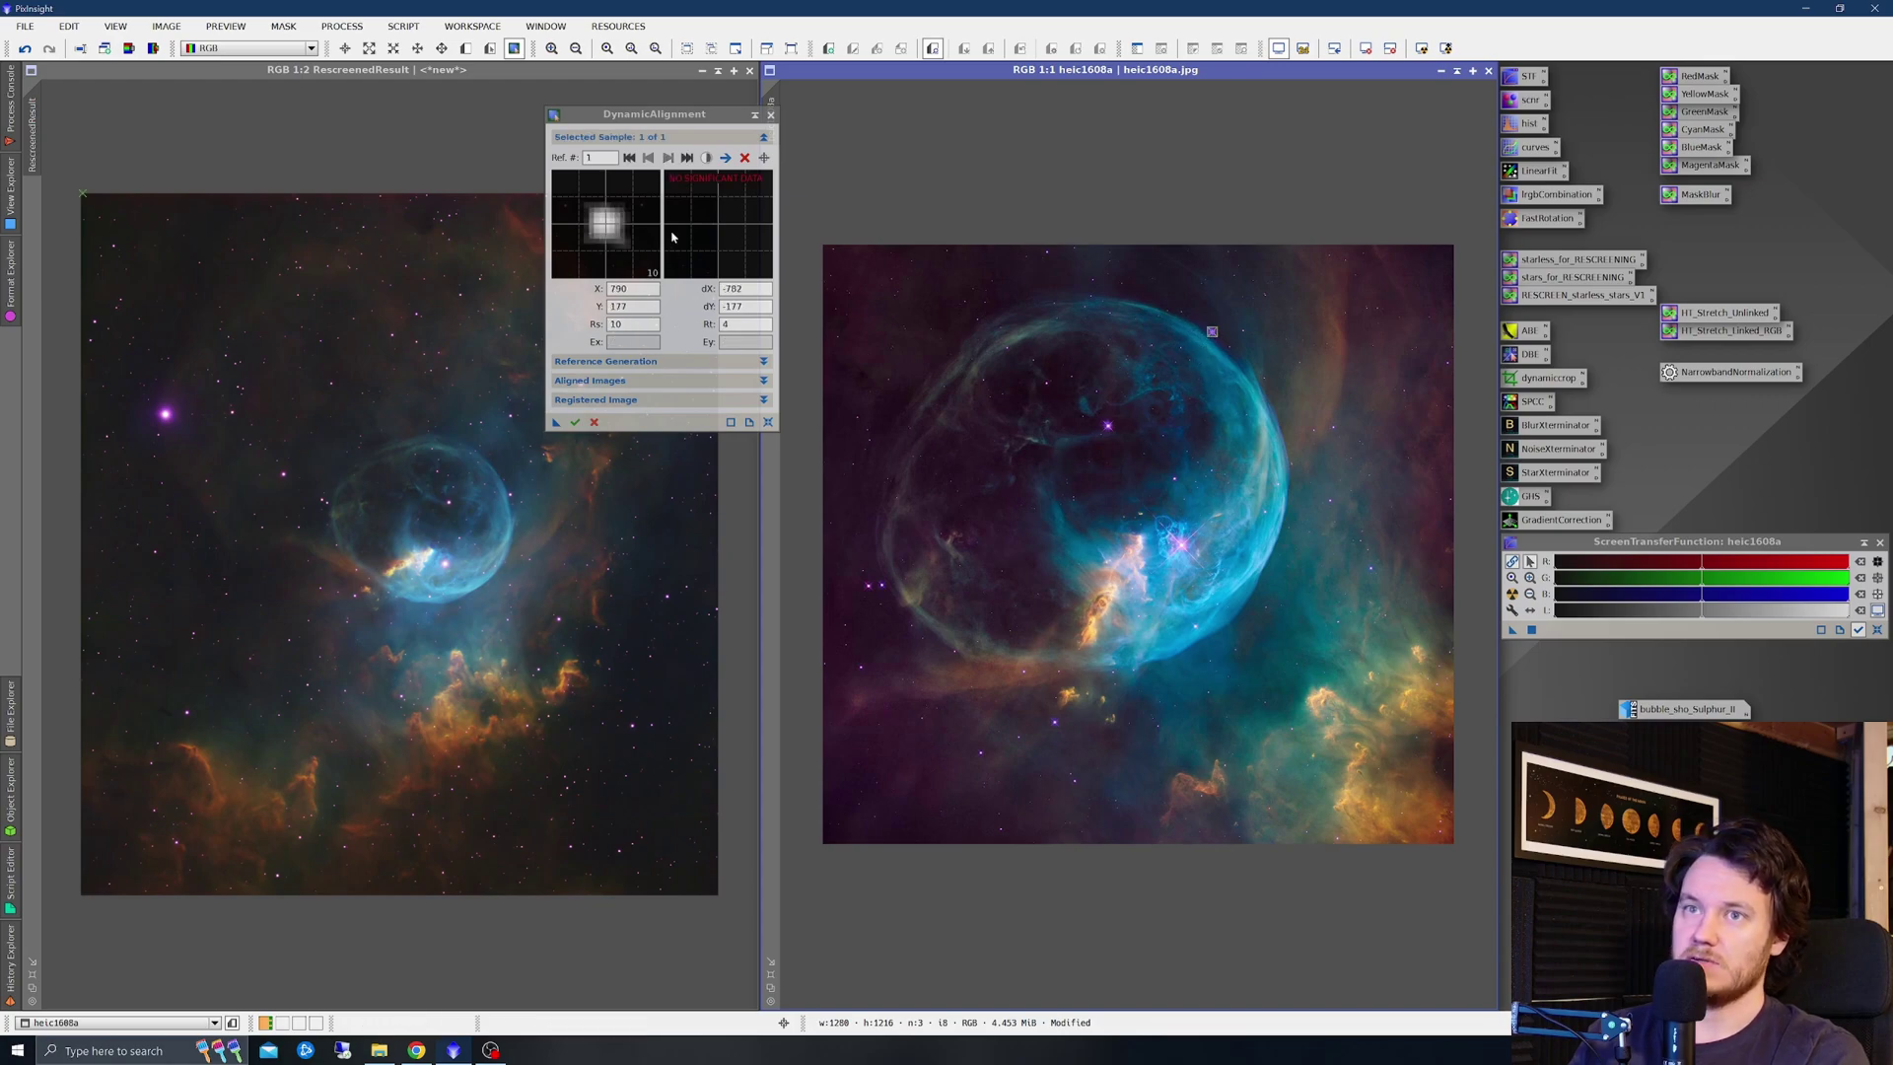
left_click_drag(683, 120, 892, 118)
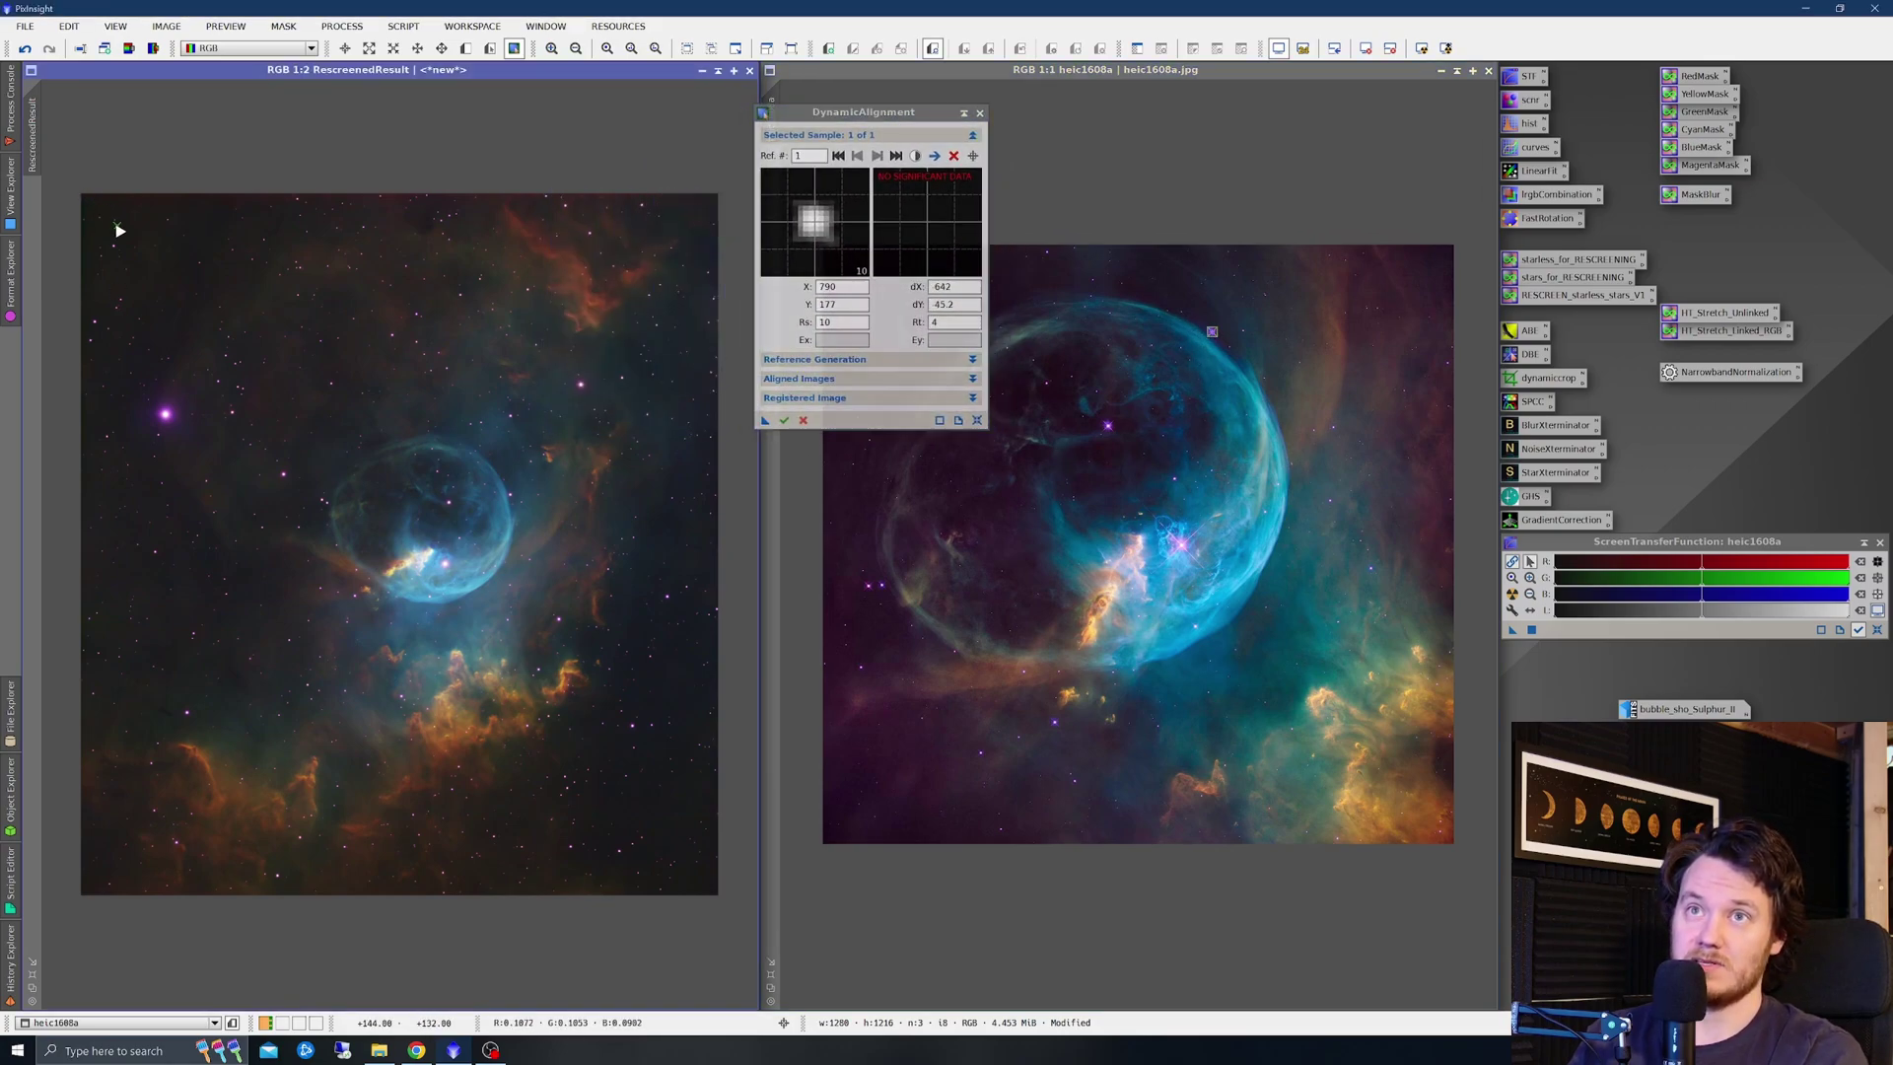
left_click_drag(120, 233, 510, 495)
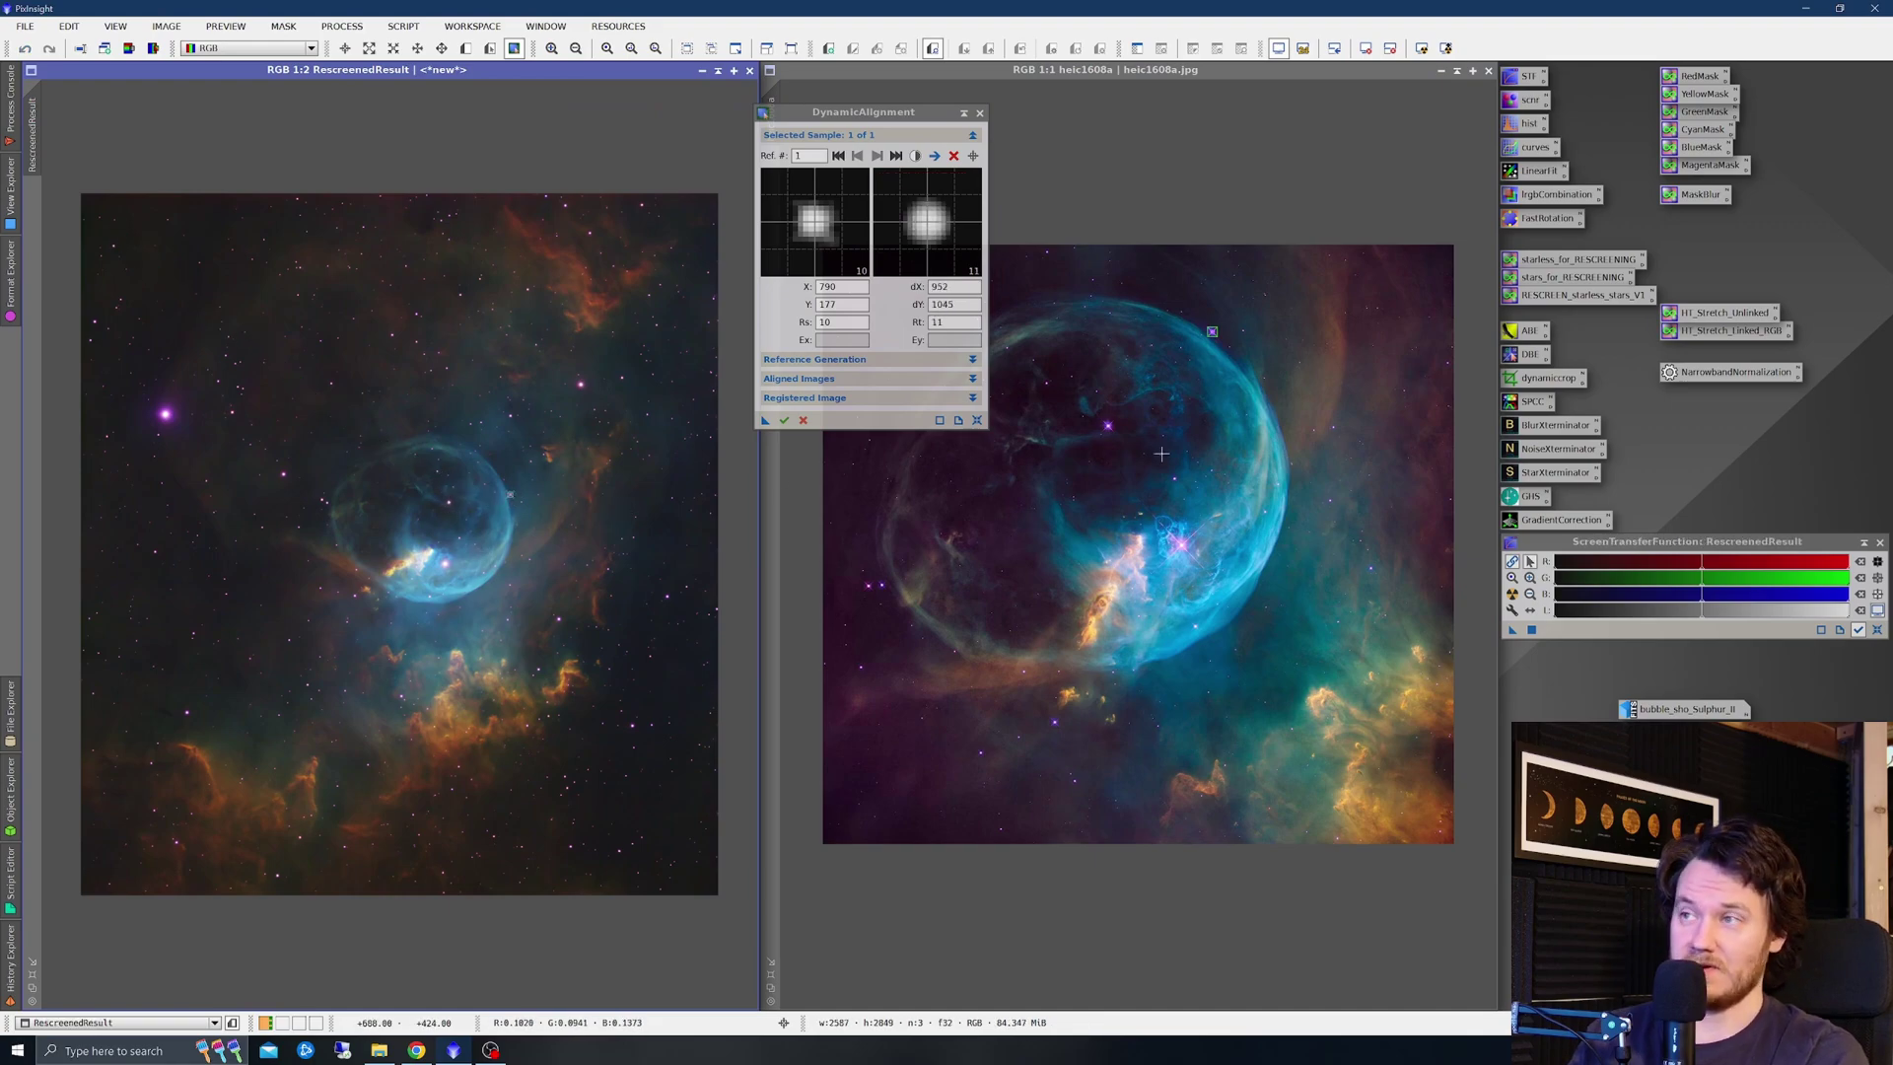
left_click(1108, 426)
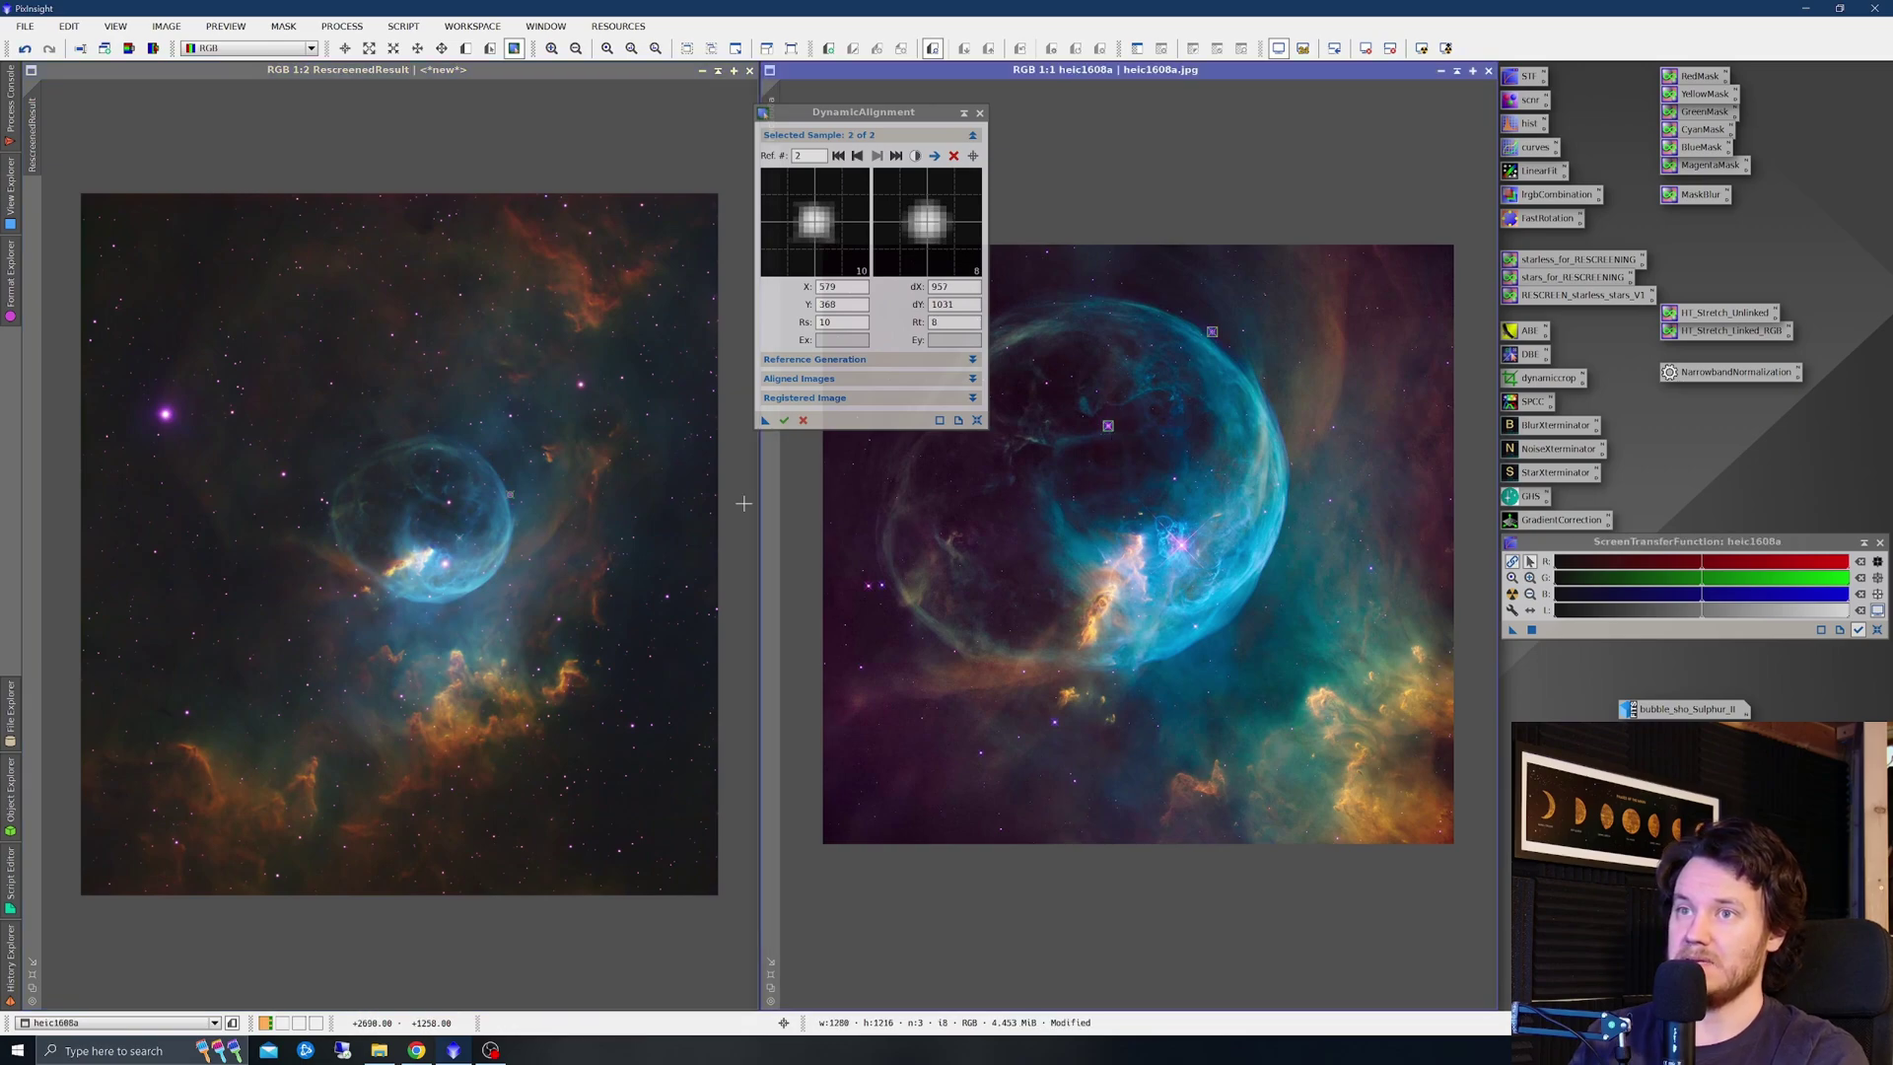
left_click_drag(462, 545, 449, 501)
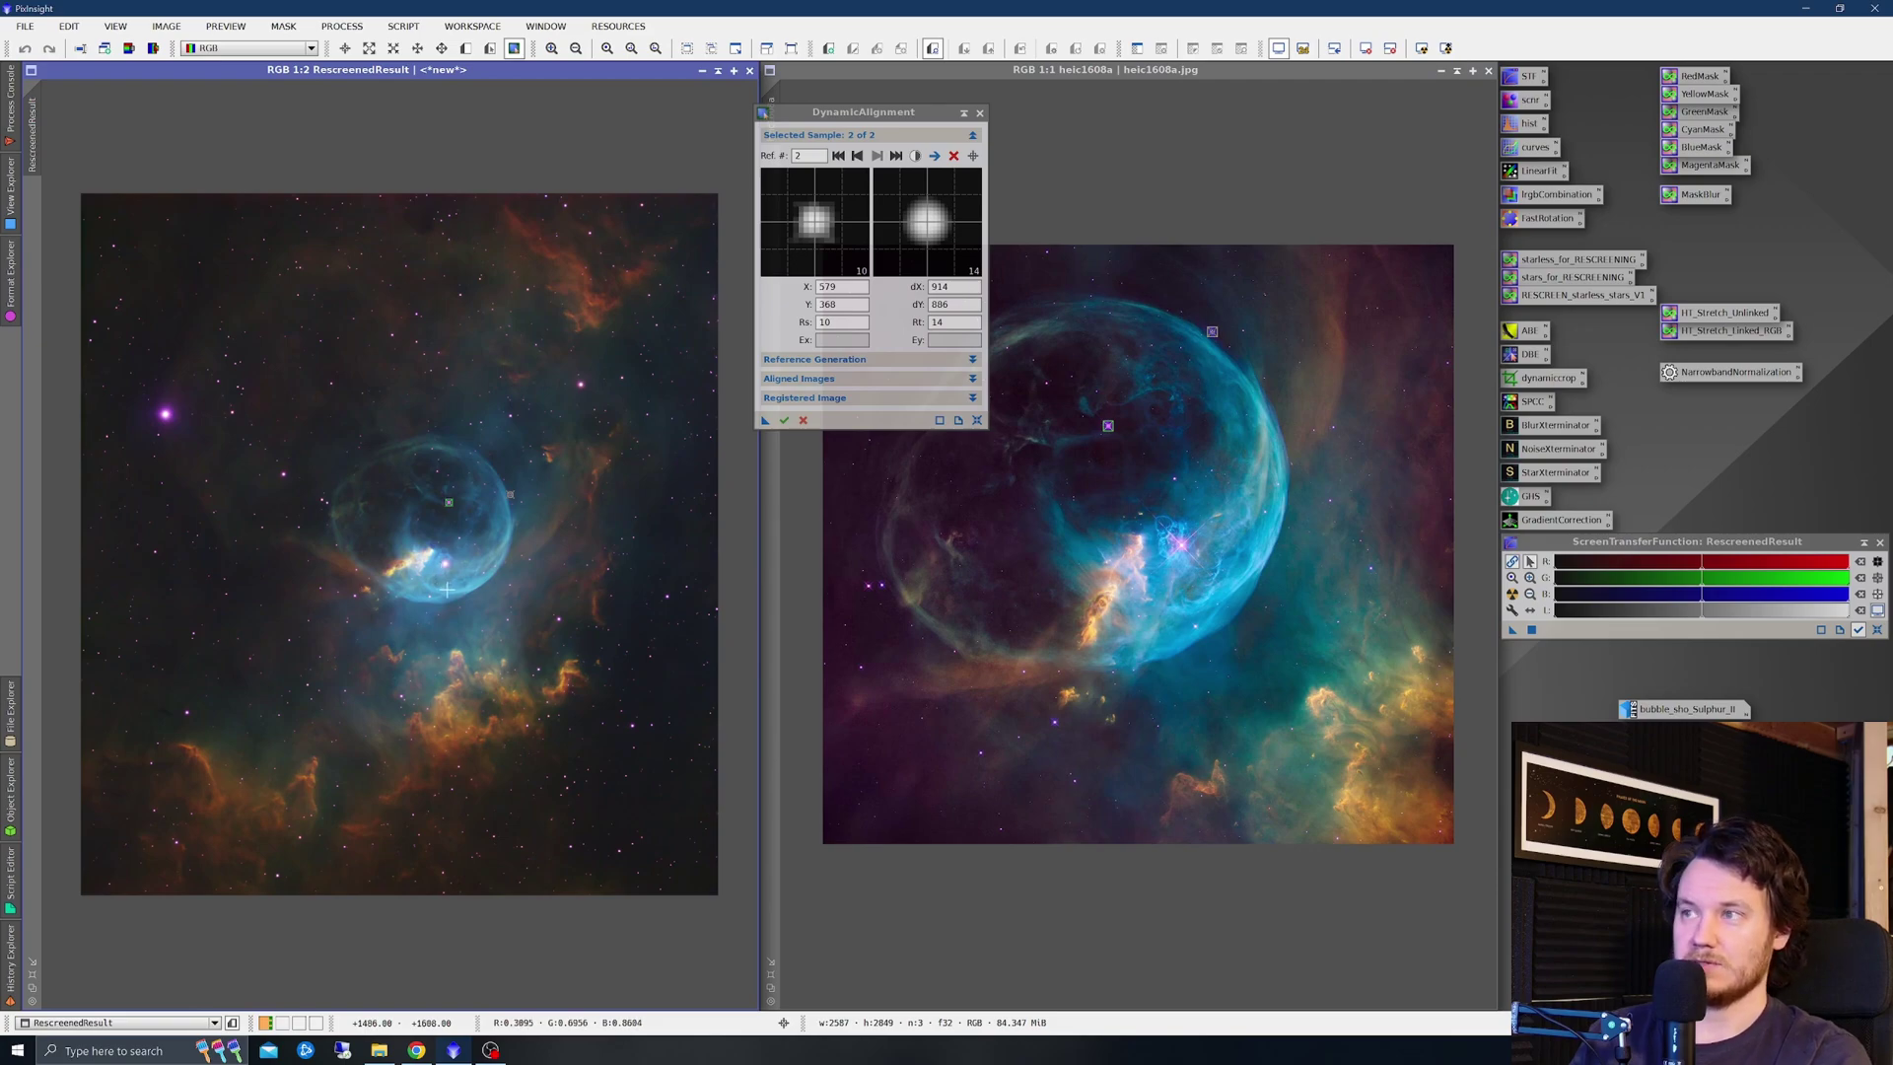
Add star samples three through ten around the bubble on the Hubble image
left_click(1173, 480)
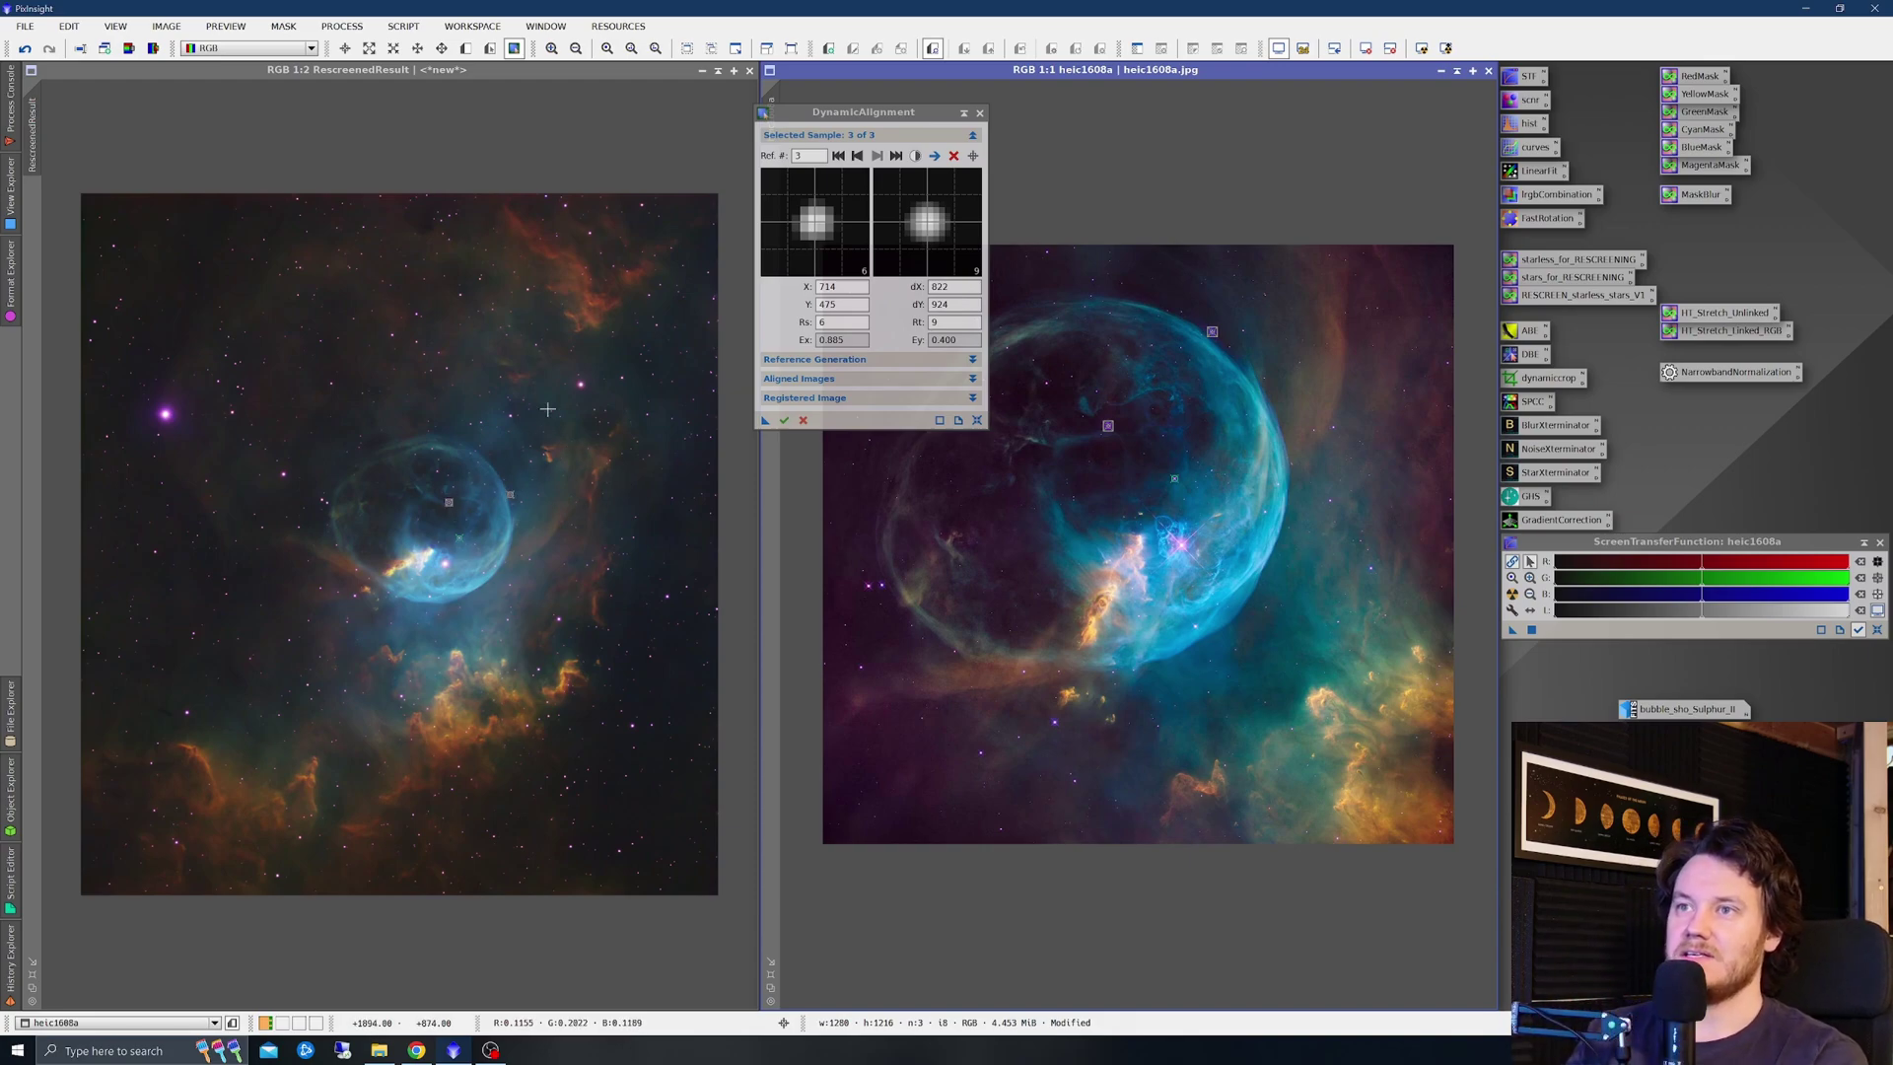
left_click_drag(859, 117, 705, 90)
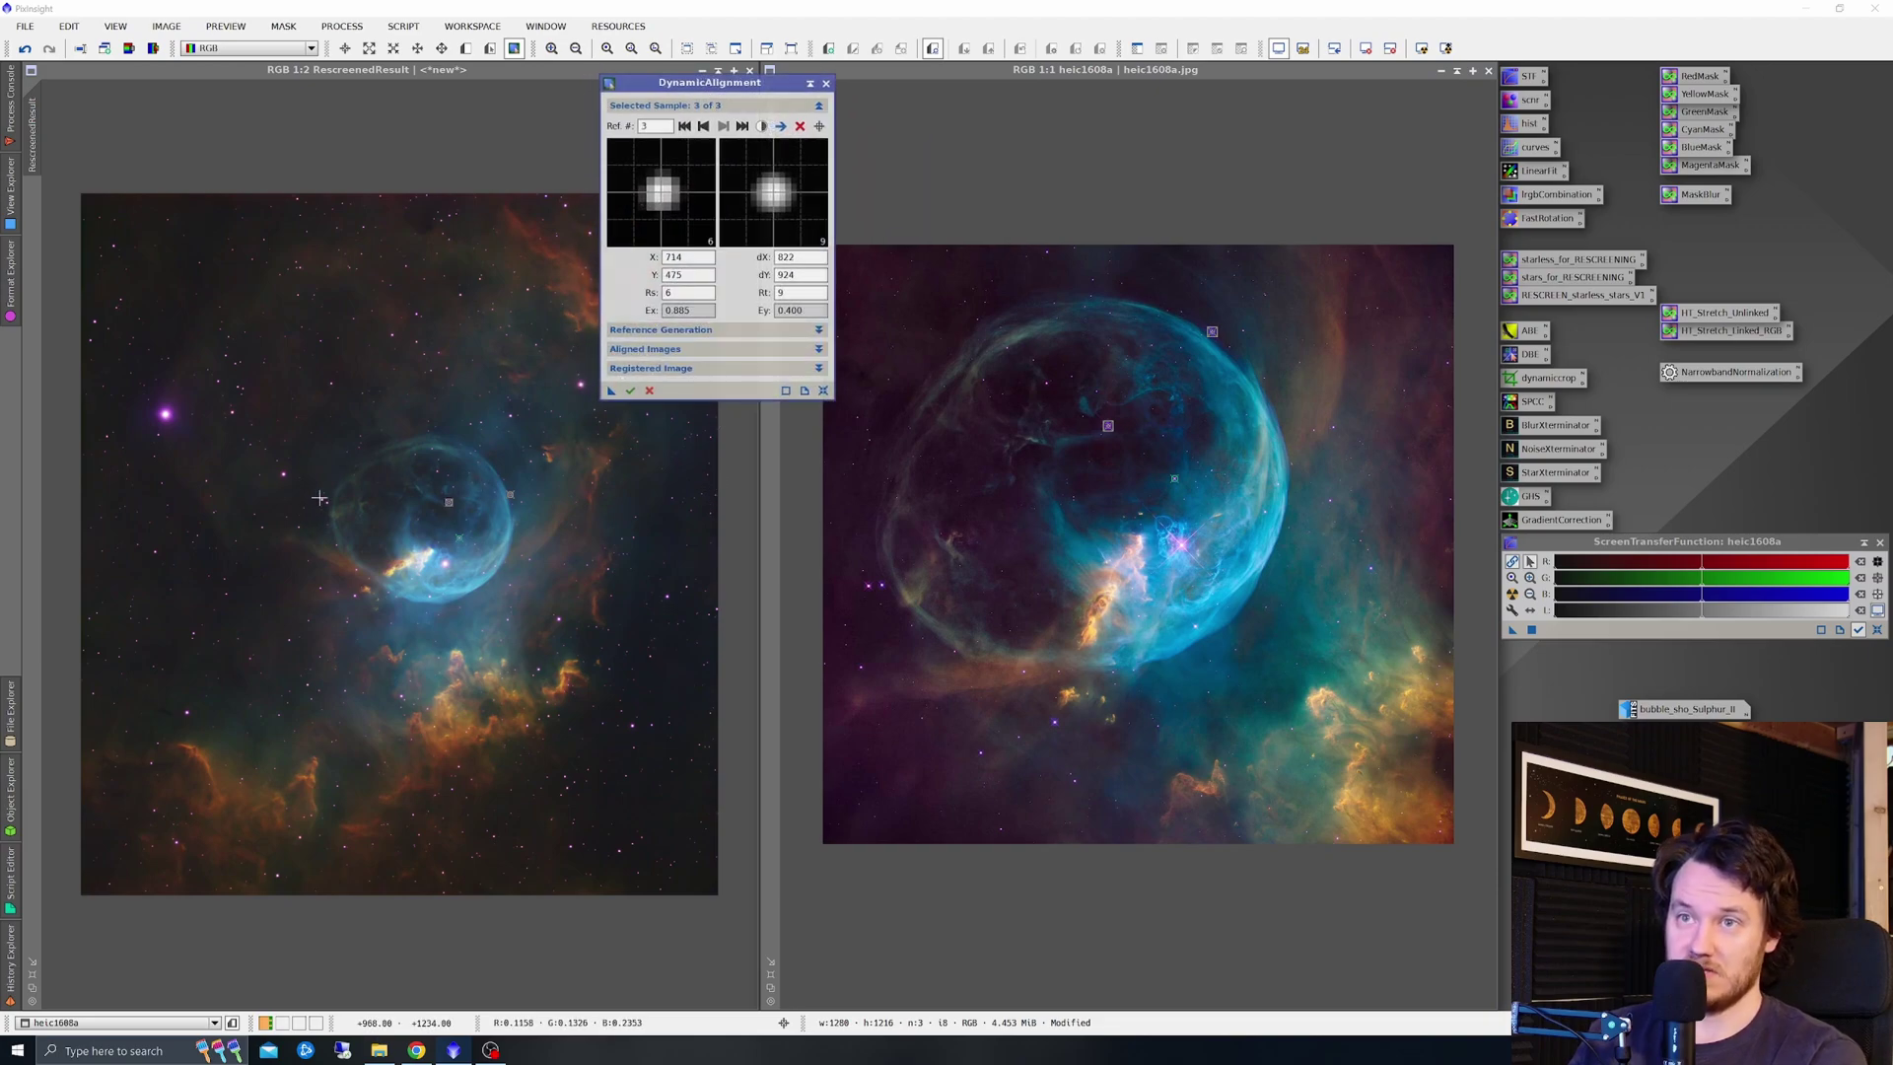
left_click(881, 585)
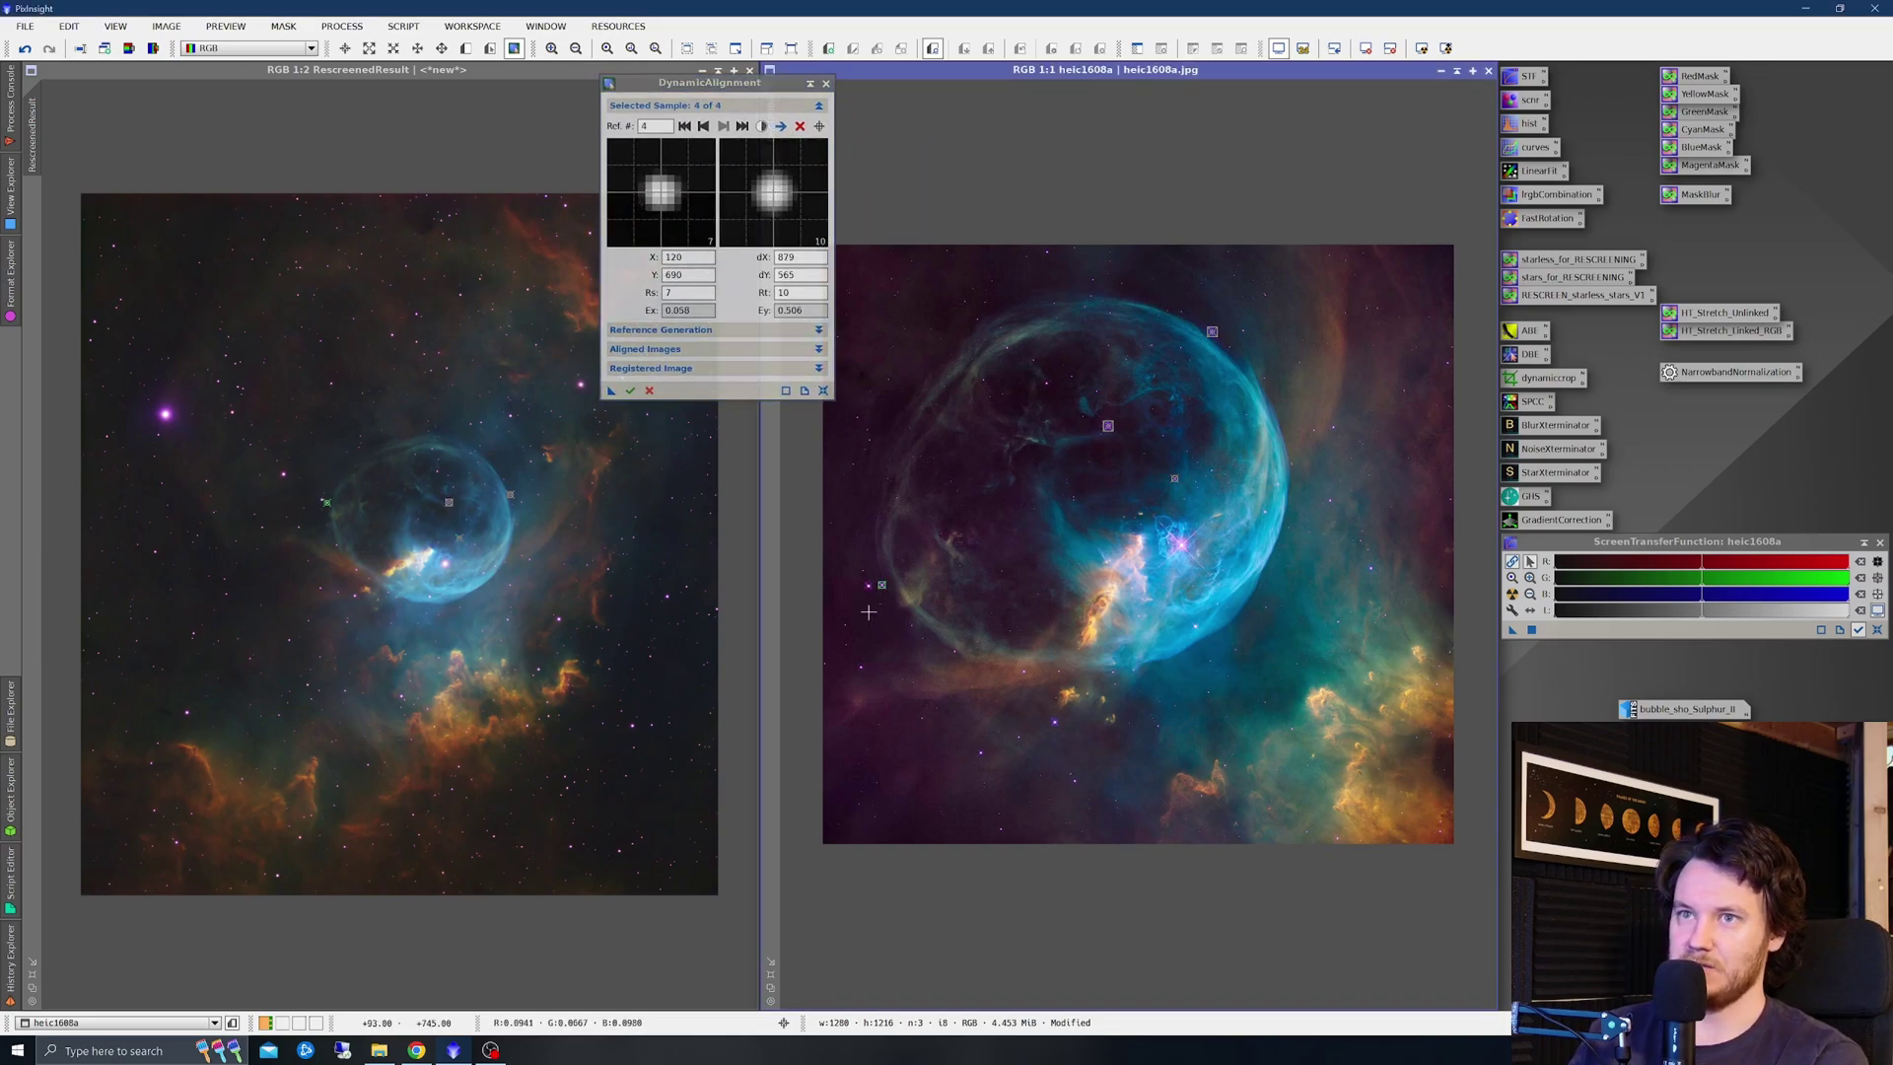
left_click(869, 584)
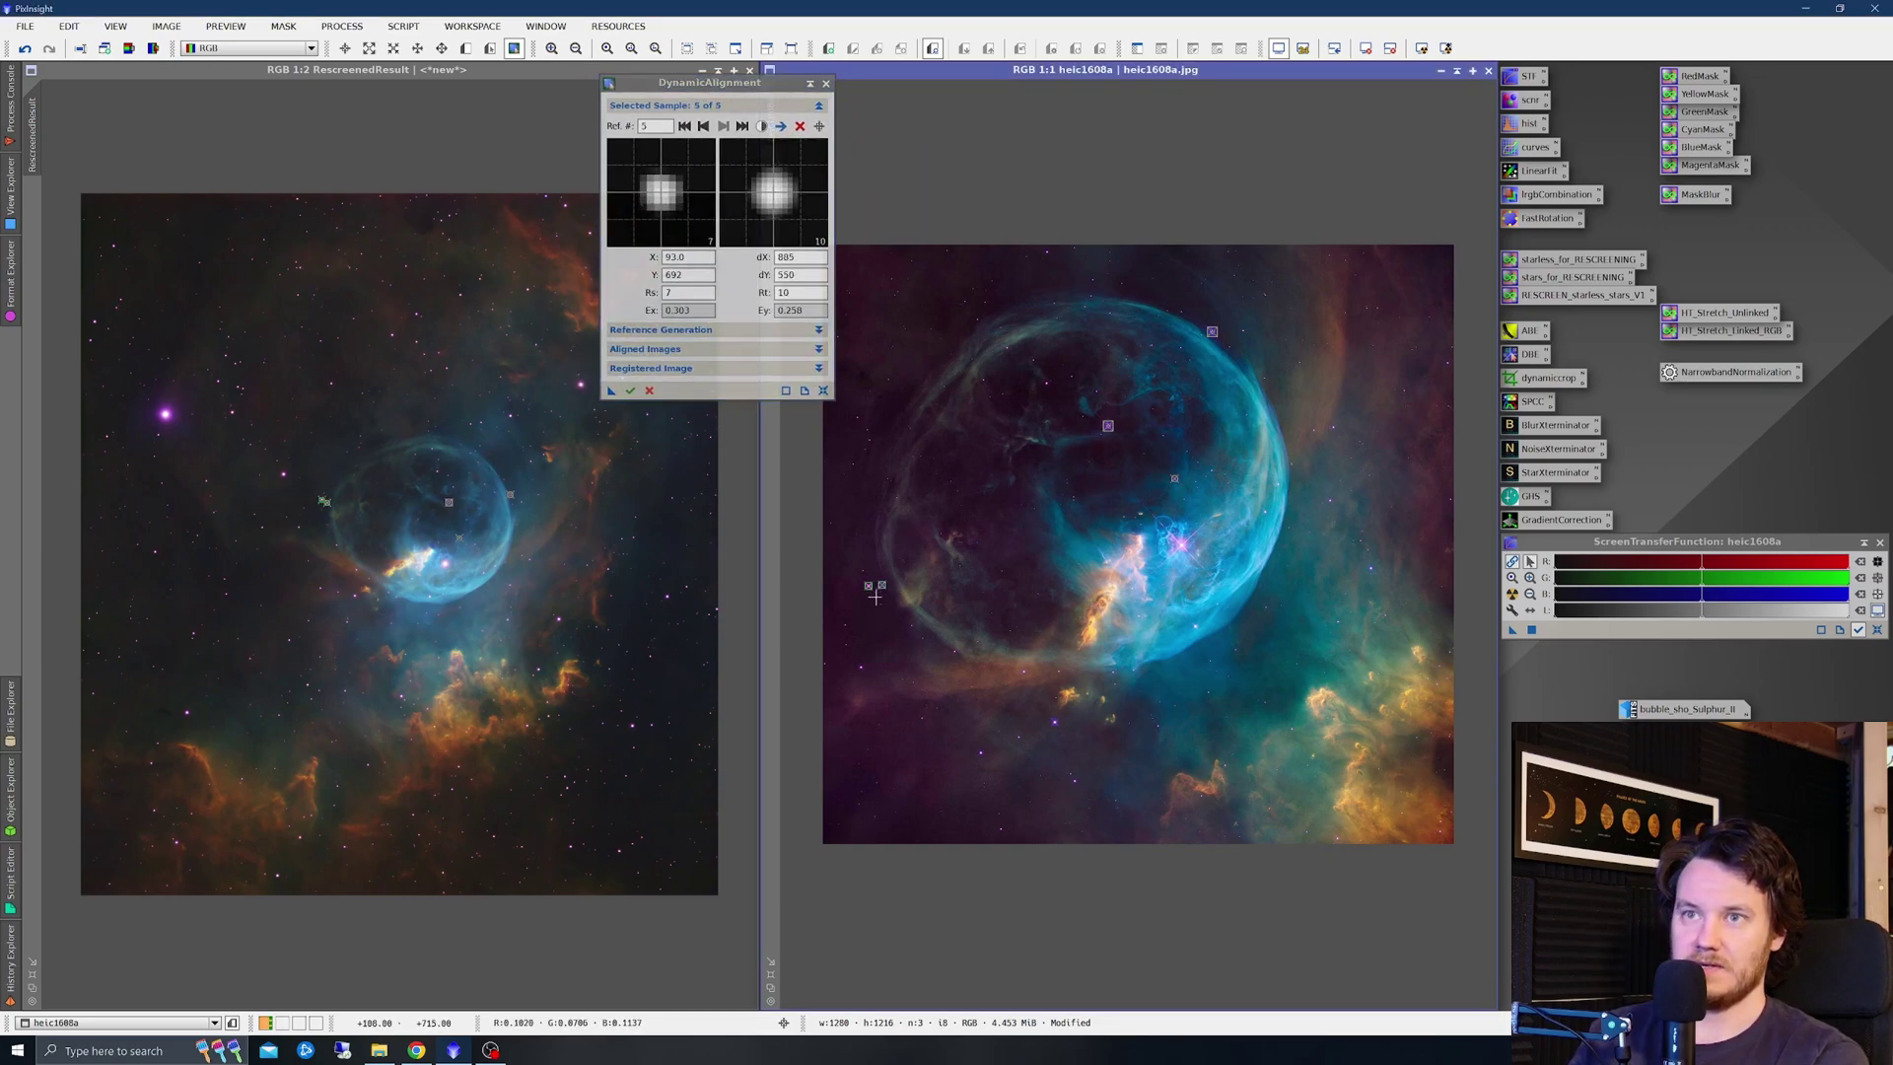
left_click(953, 652)
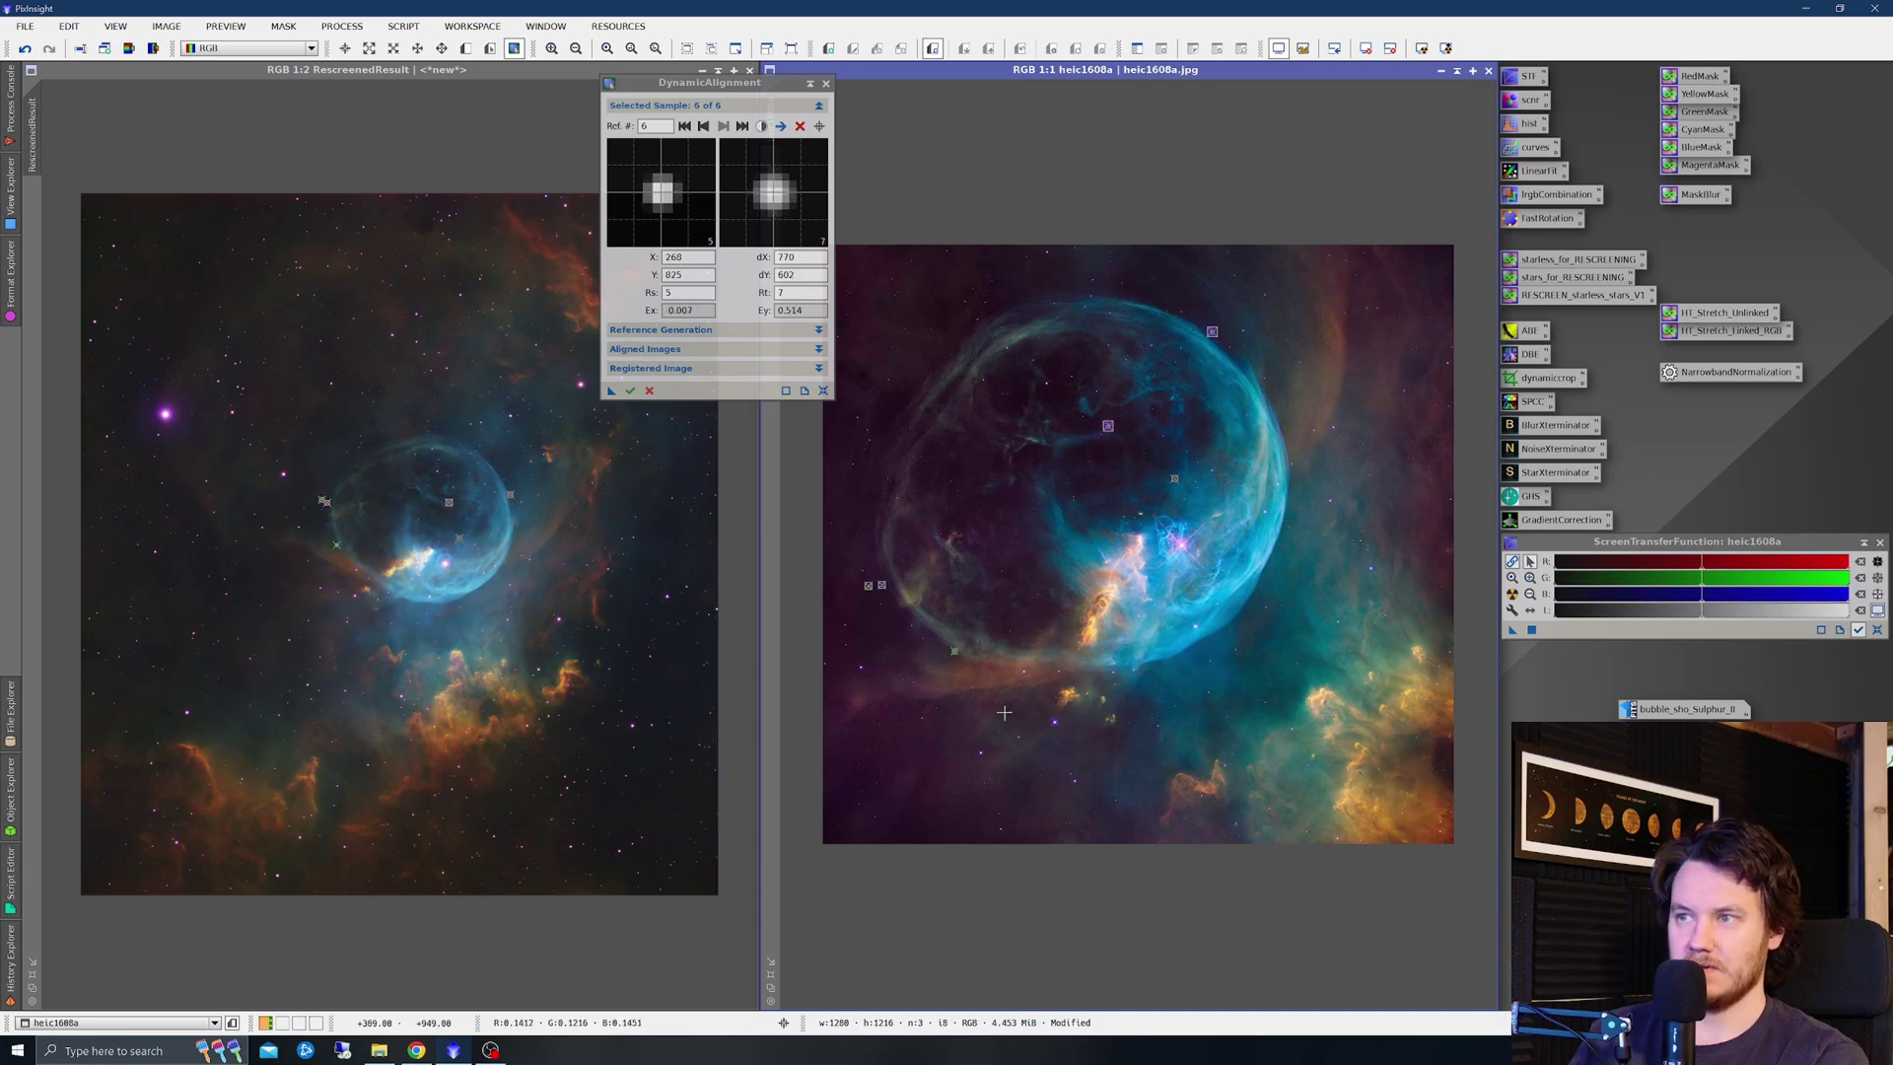
left_click(1025, 671)
left_click(1059, 671)
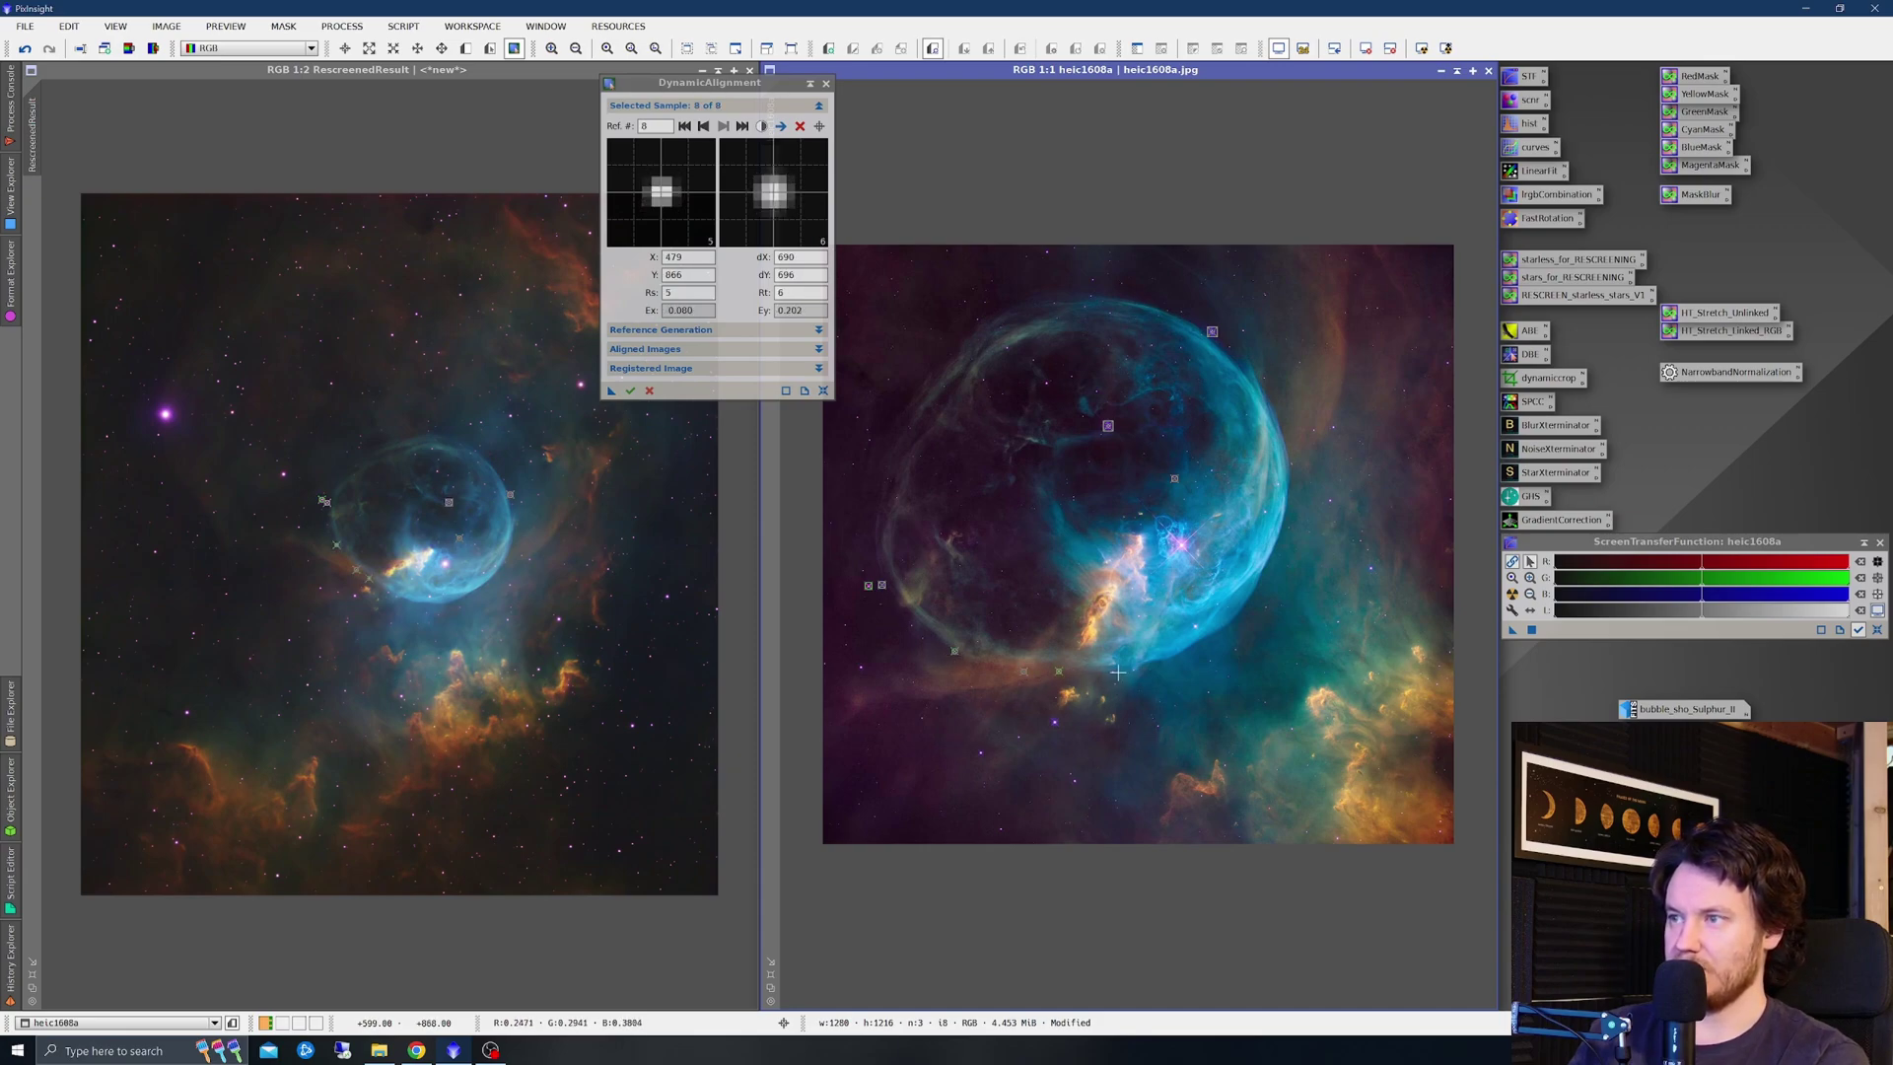
left_click(1116, 671)
left_click(1194, 627)
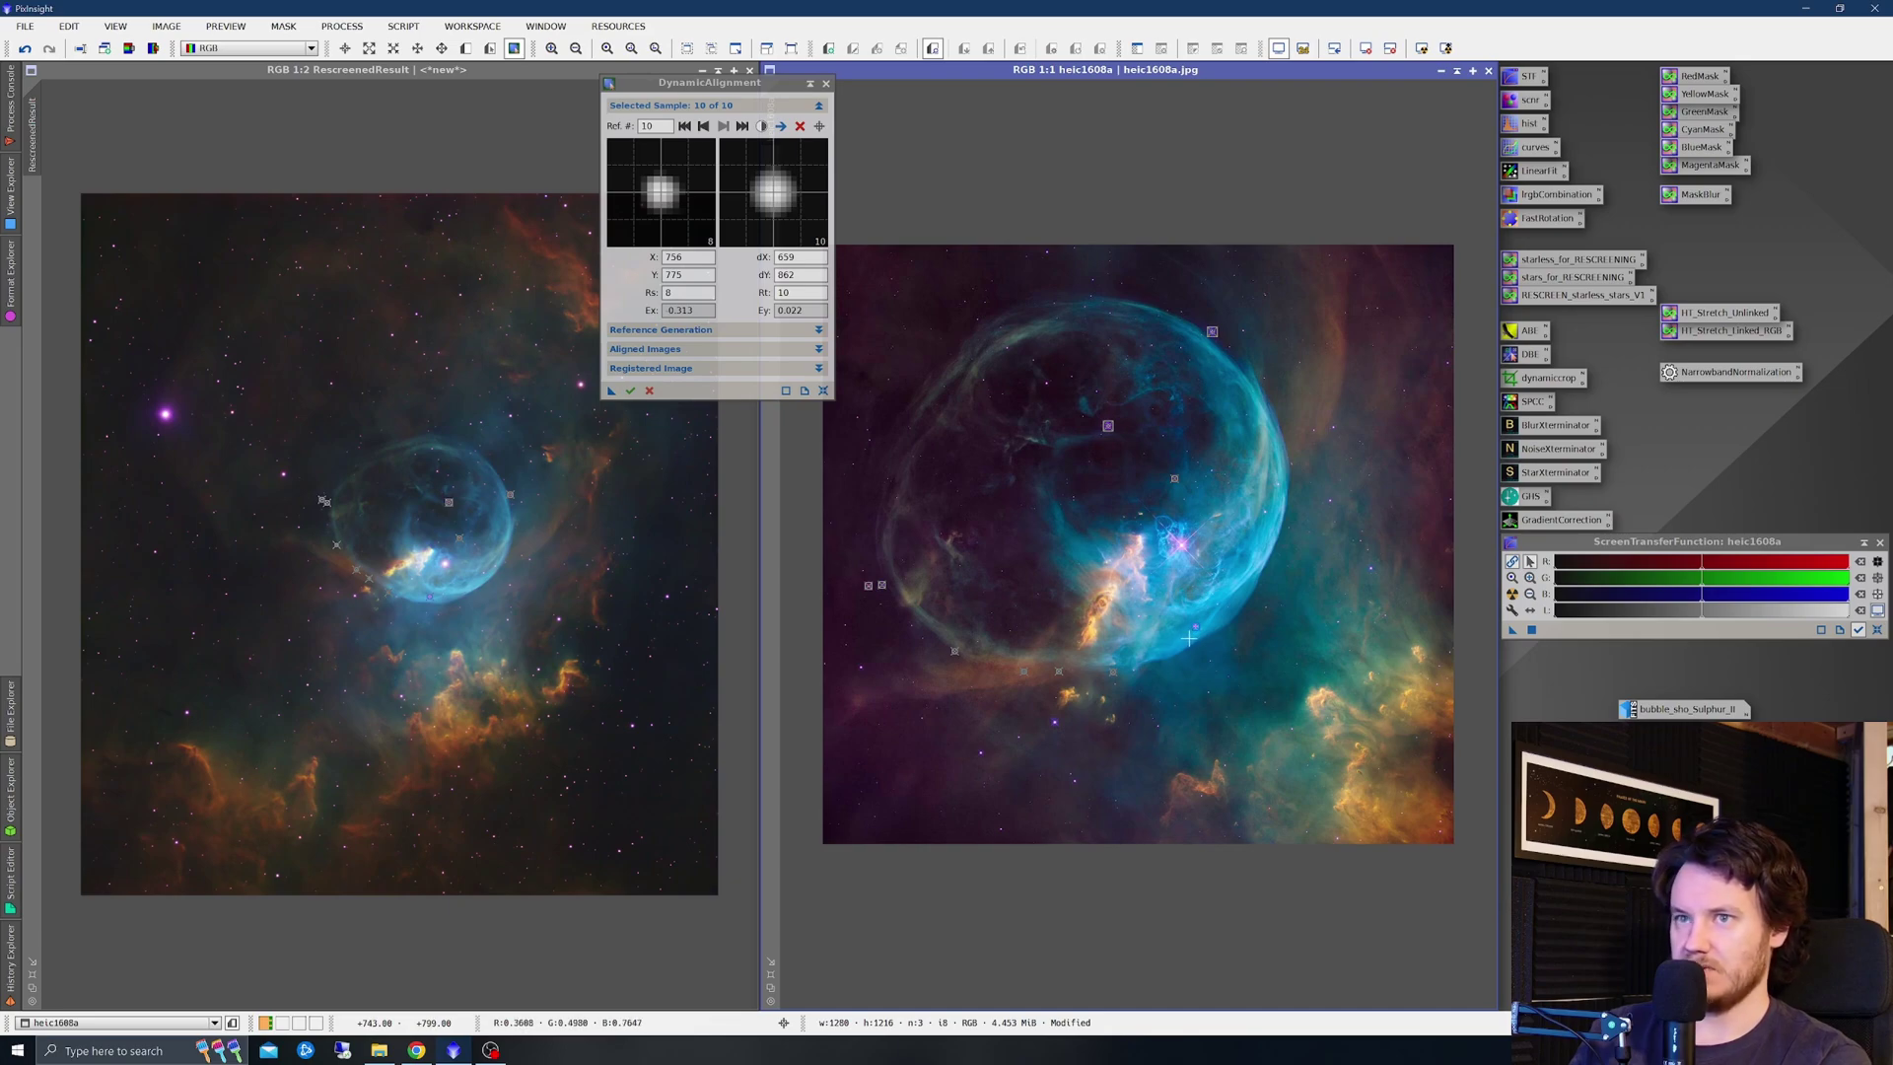
Add an eleventh sample, adjust its match, then add samples below and left of the bubble
left_click(1182, 544)
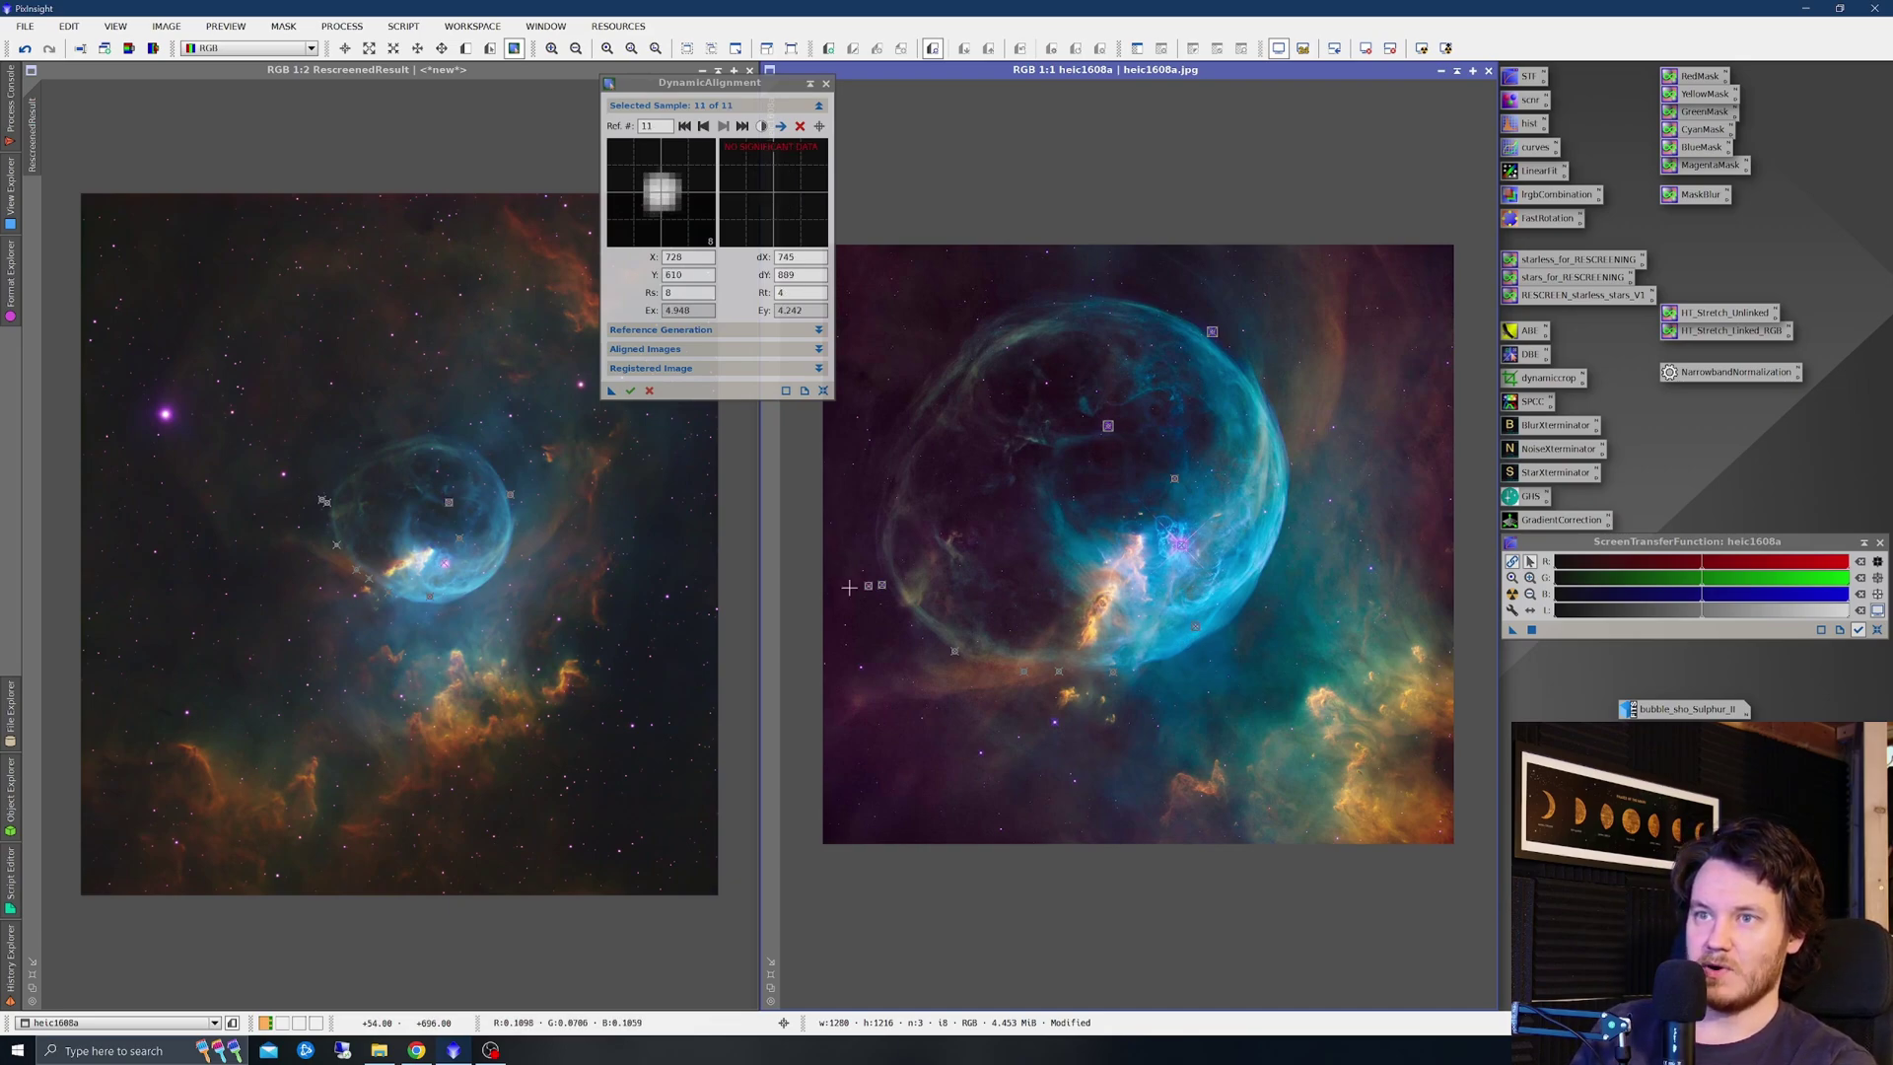
scroll(448, 566, "up", 2)
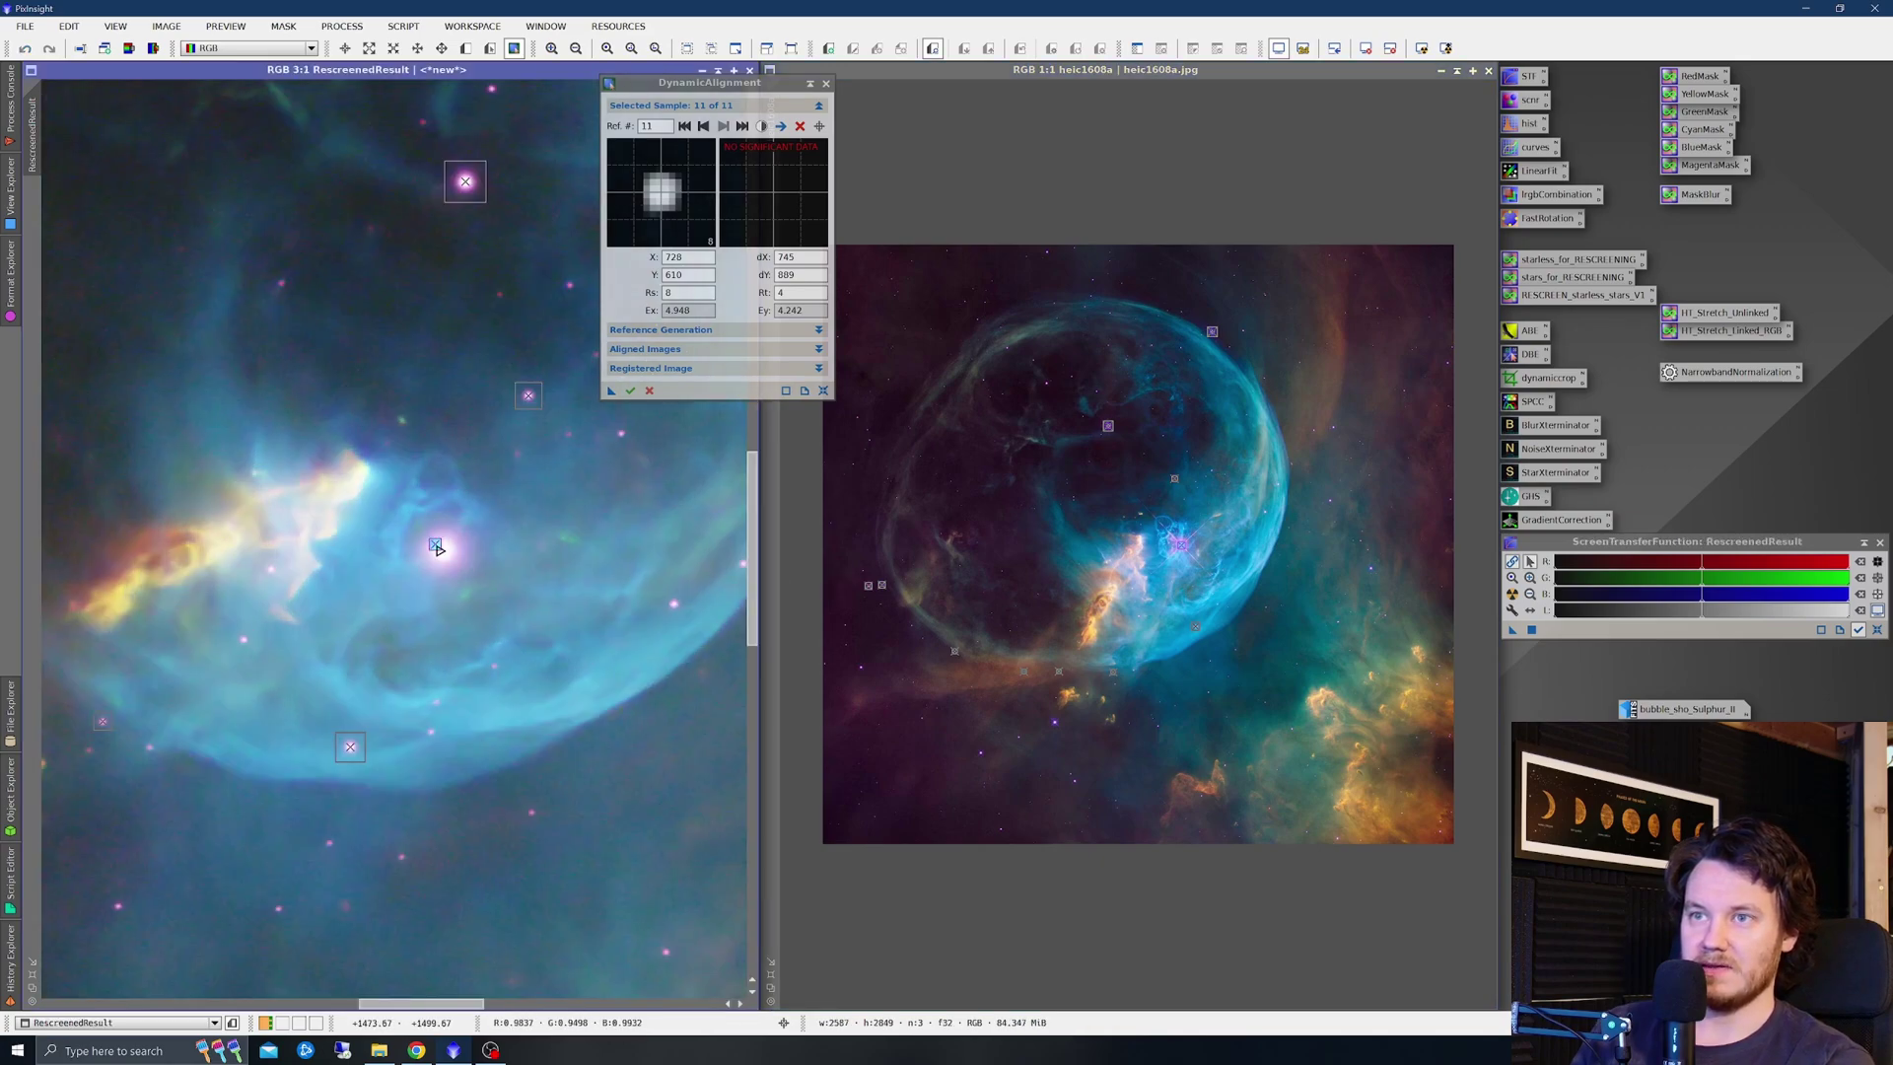
scroll(442, 554, "down", 2)
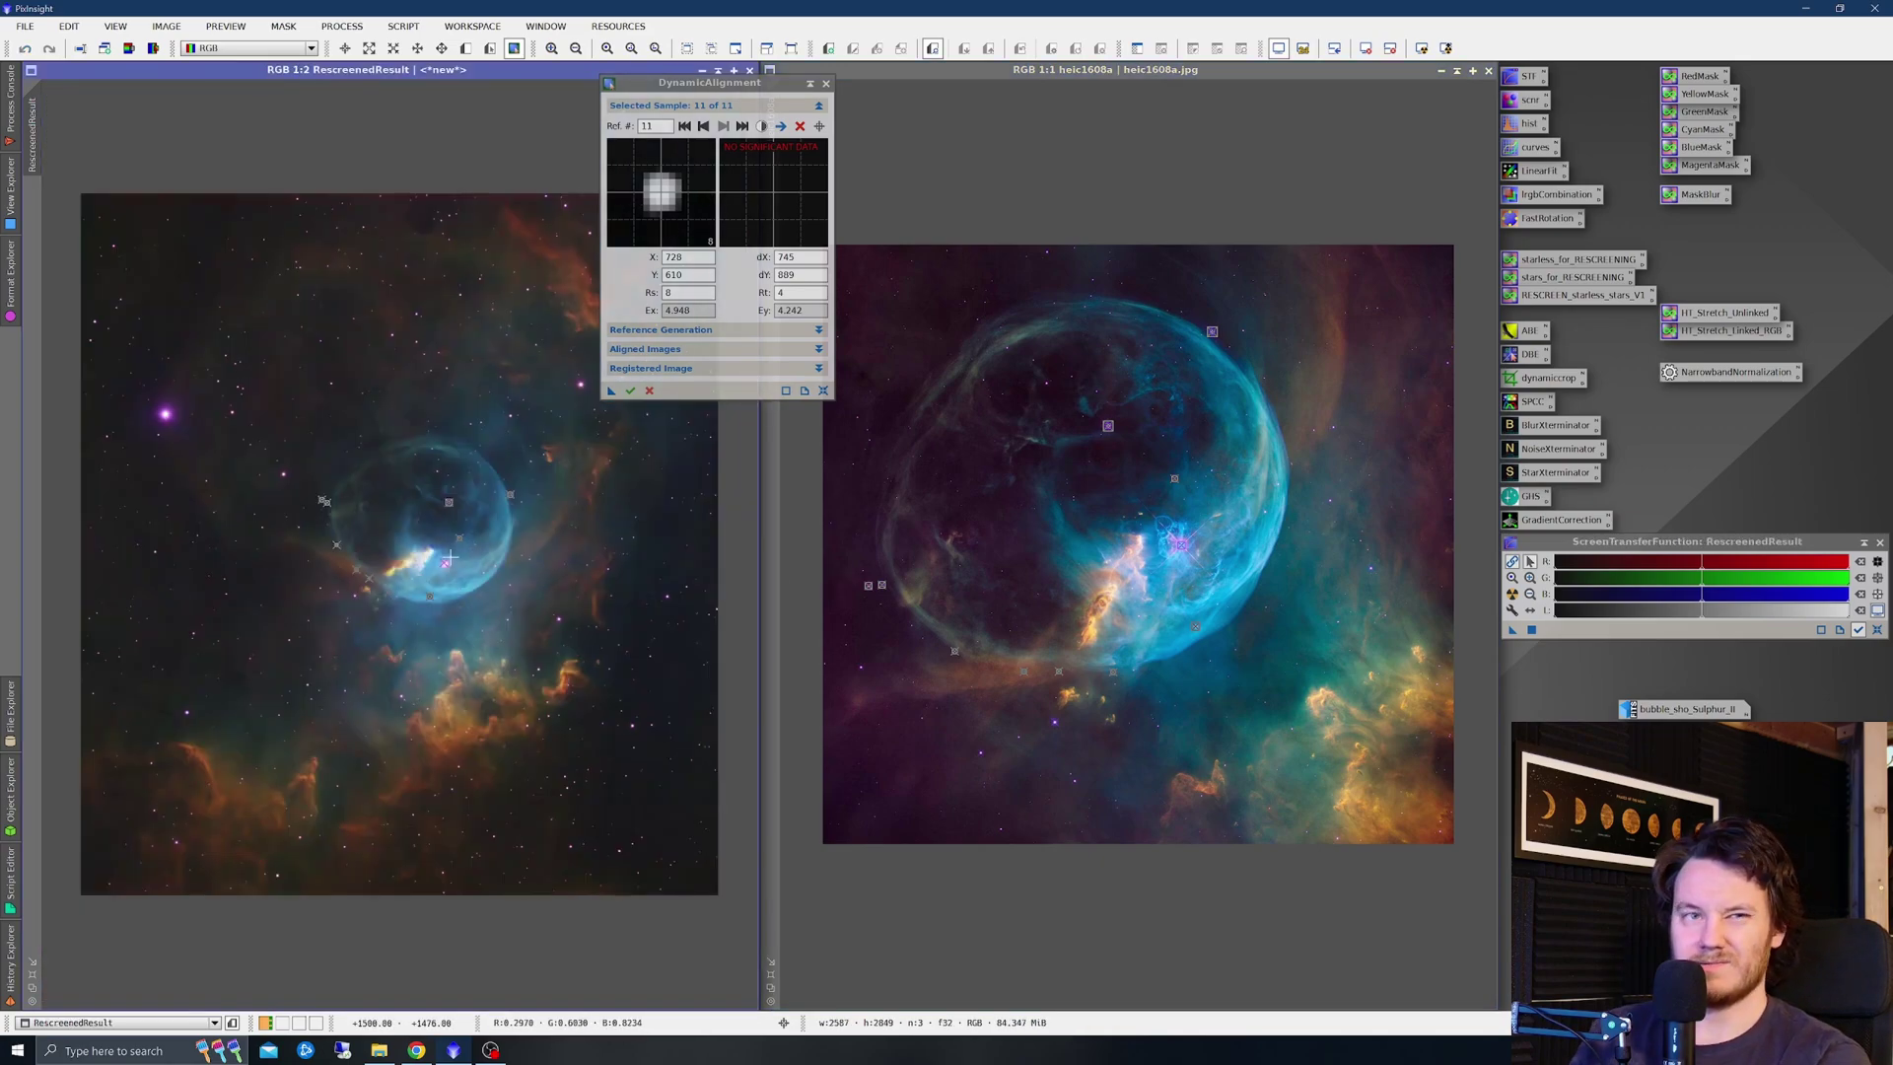
left_click_drag(1182, 550, 1372, 572)
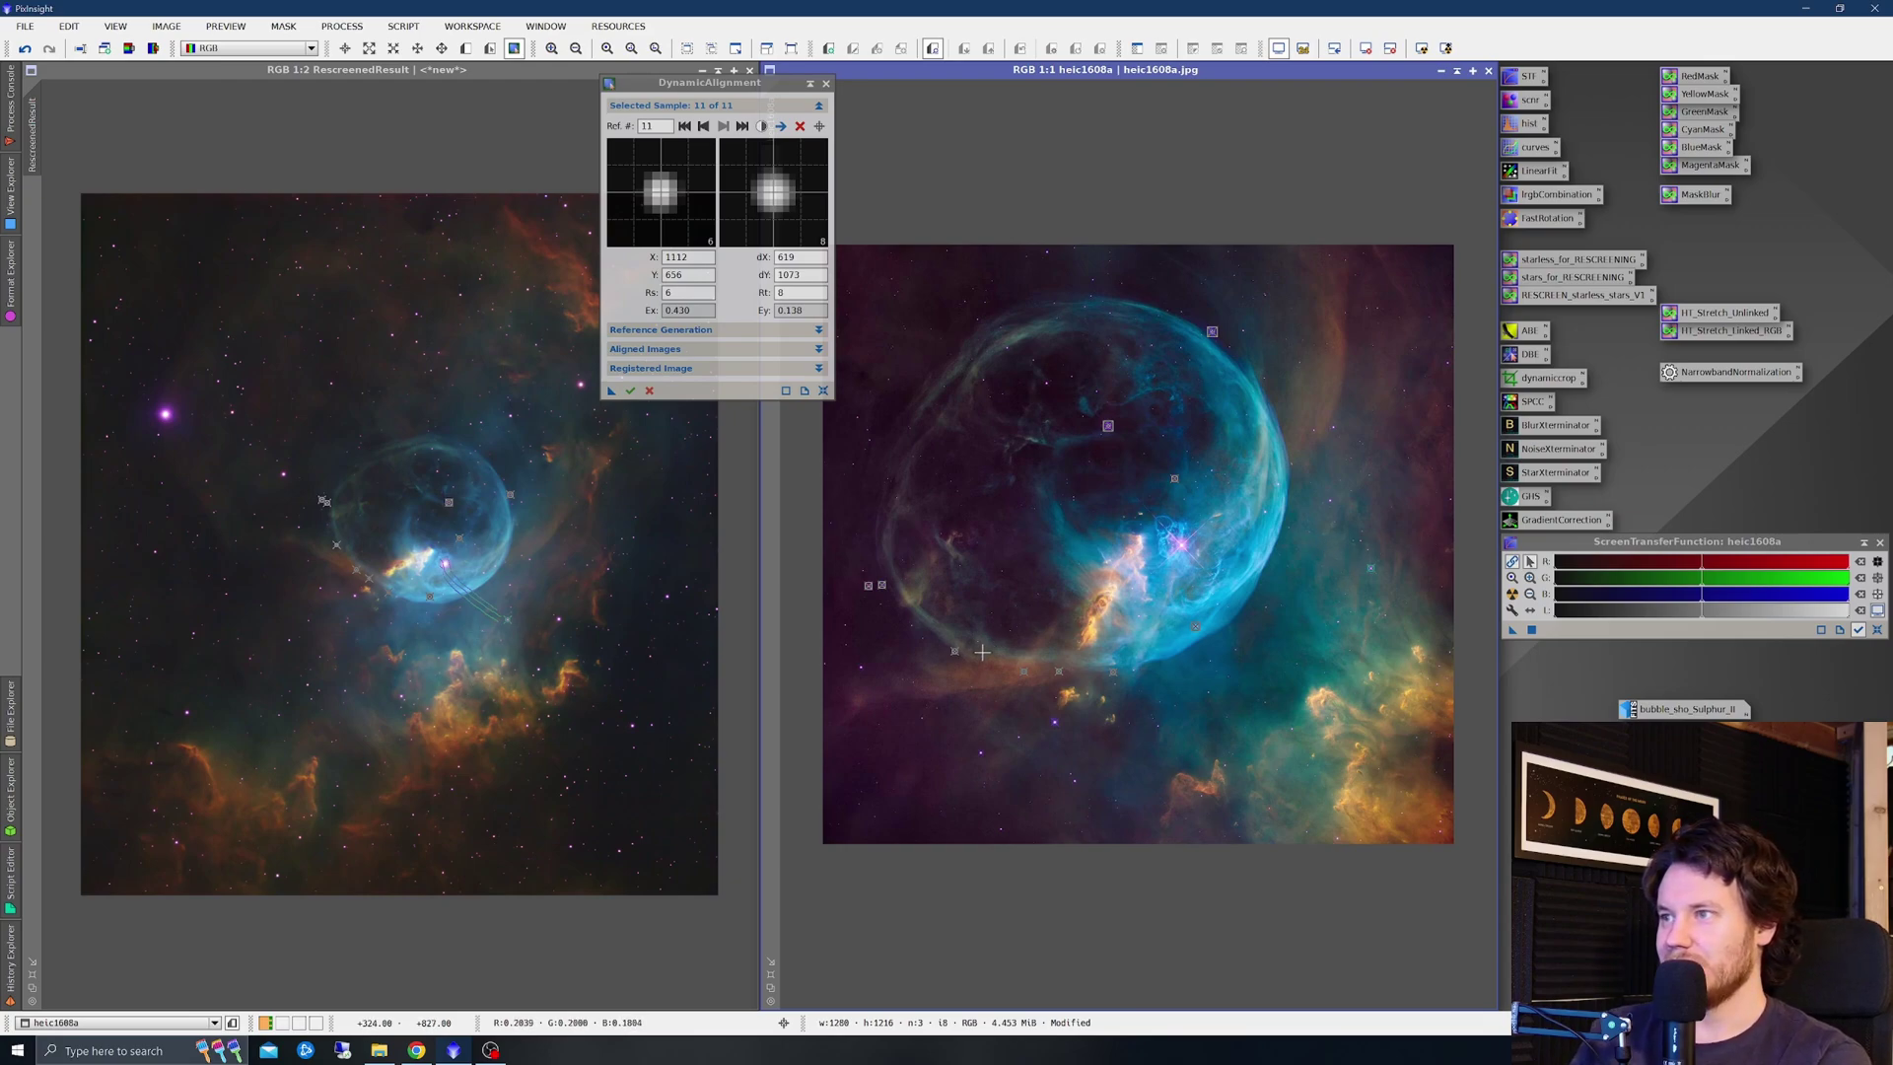
left_click(1052, 722)
left_click(1018, 737)
left_click(981, 752)
left_click(860, 668)
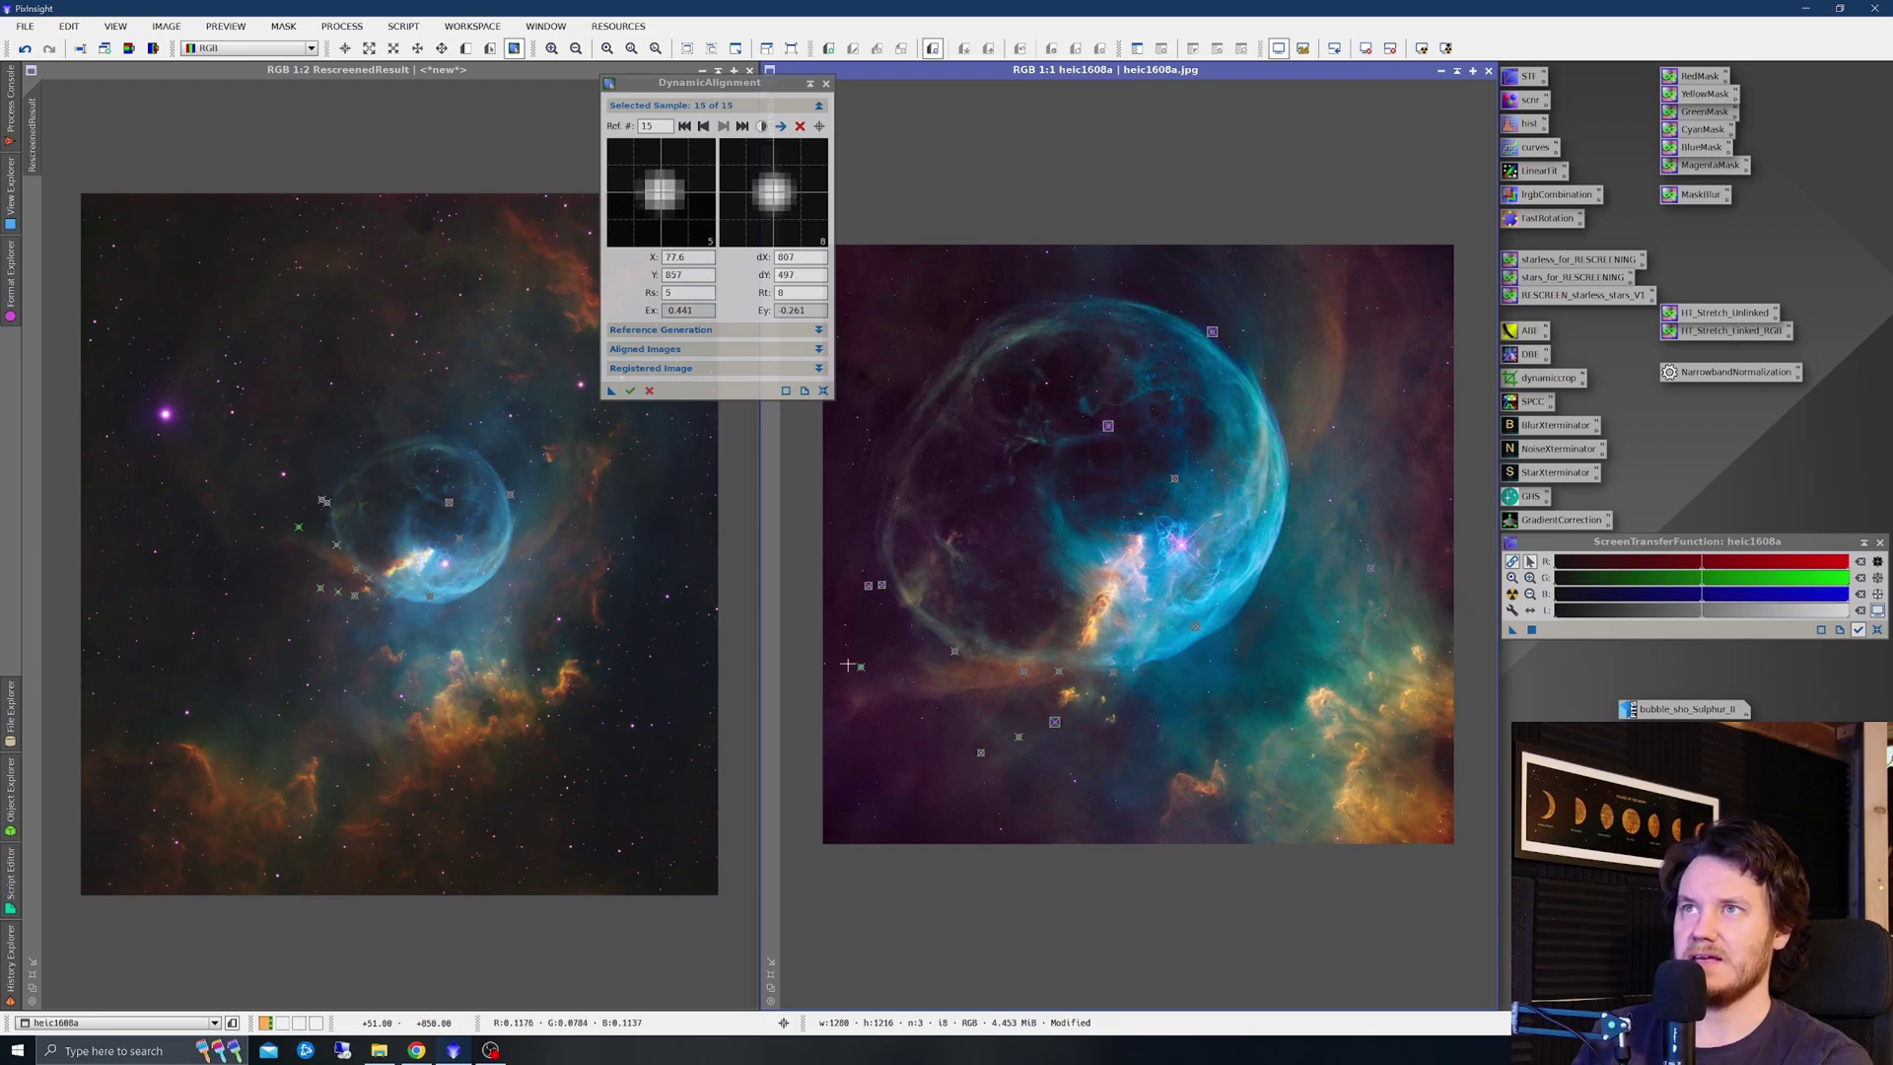
Add samples at the upper left, top, right and bottom edges to reach 23 samples
left_click(857, 419)
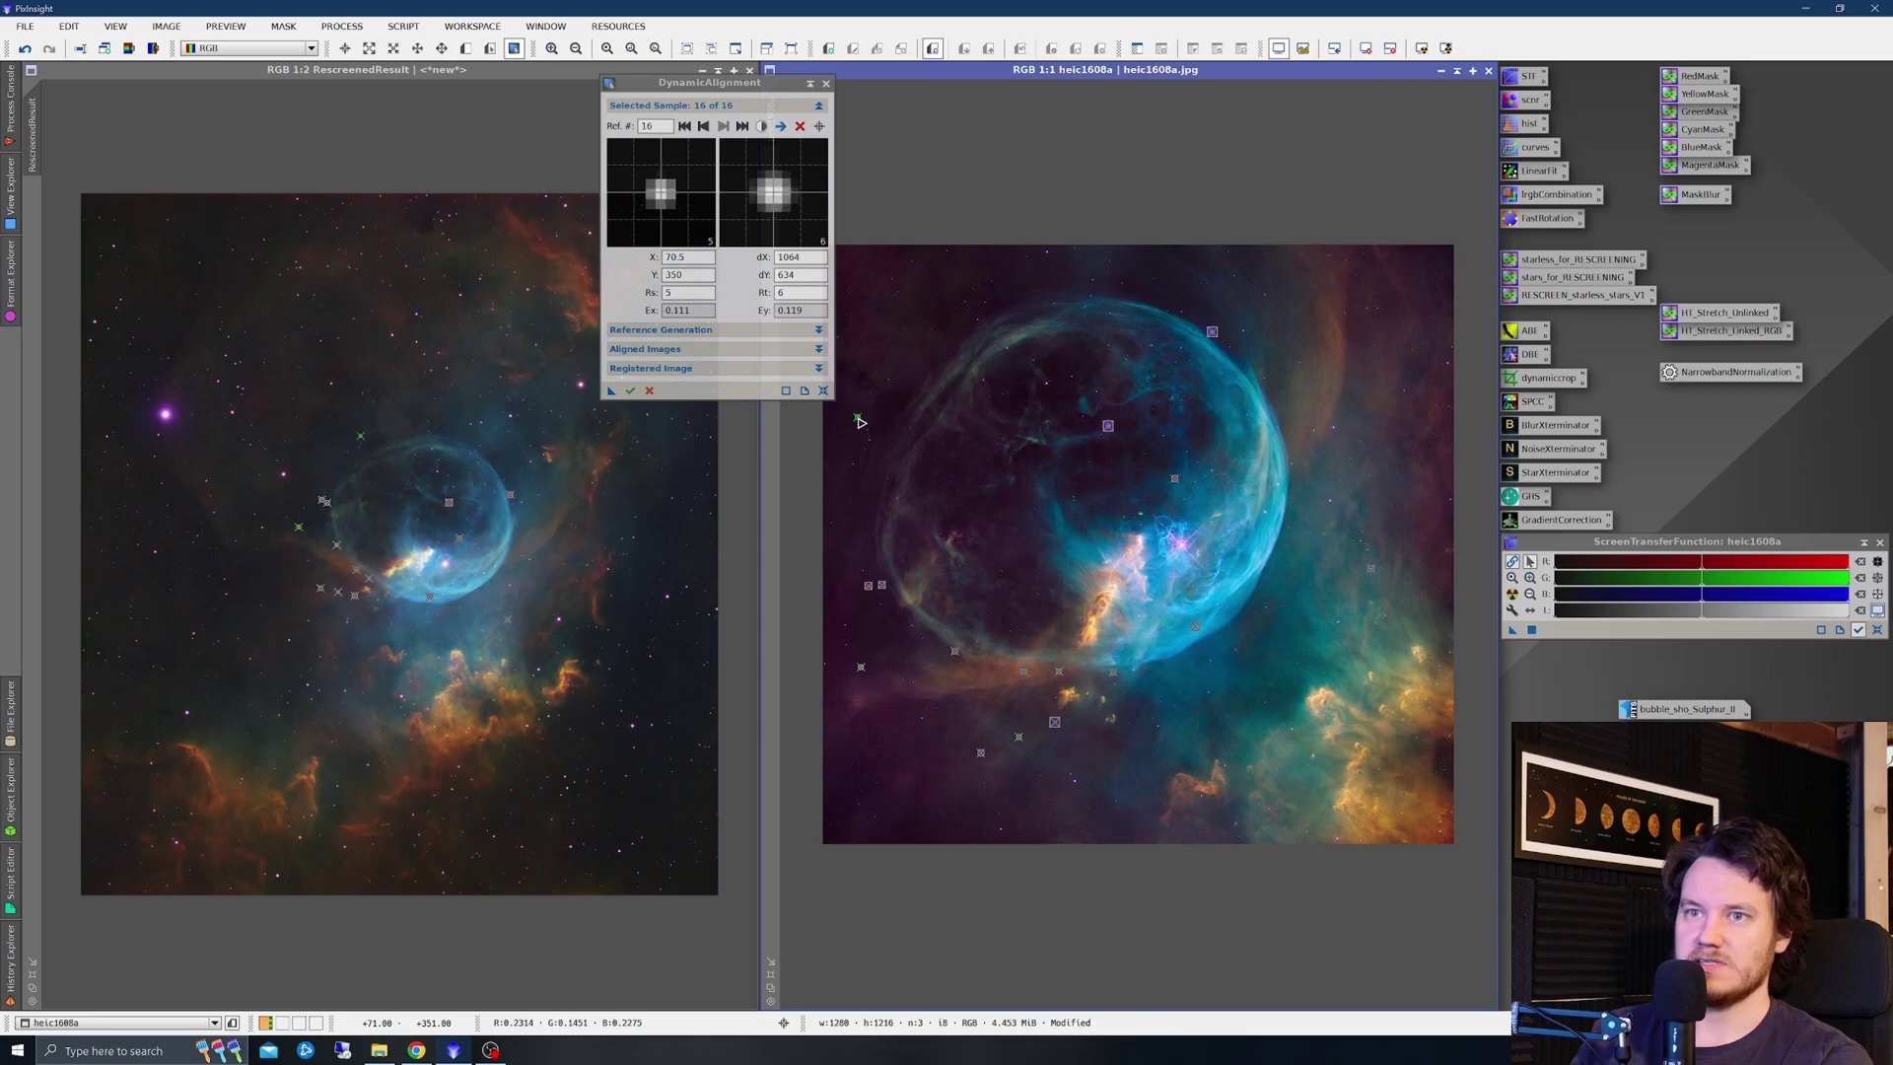
left_click(1047, 253)
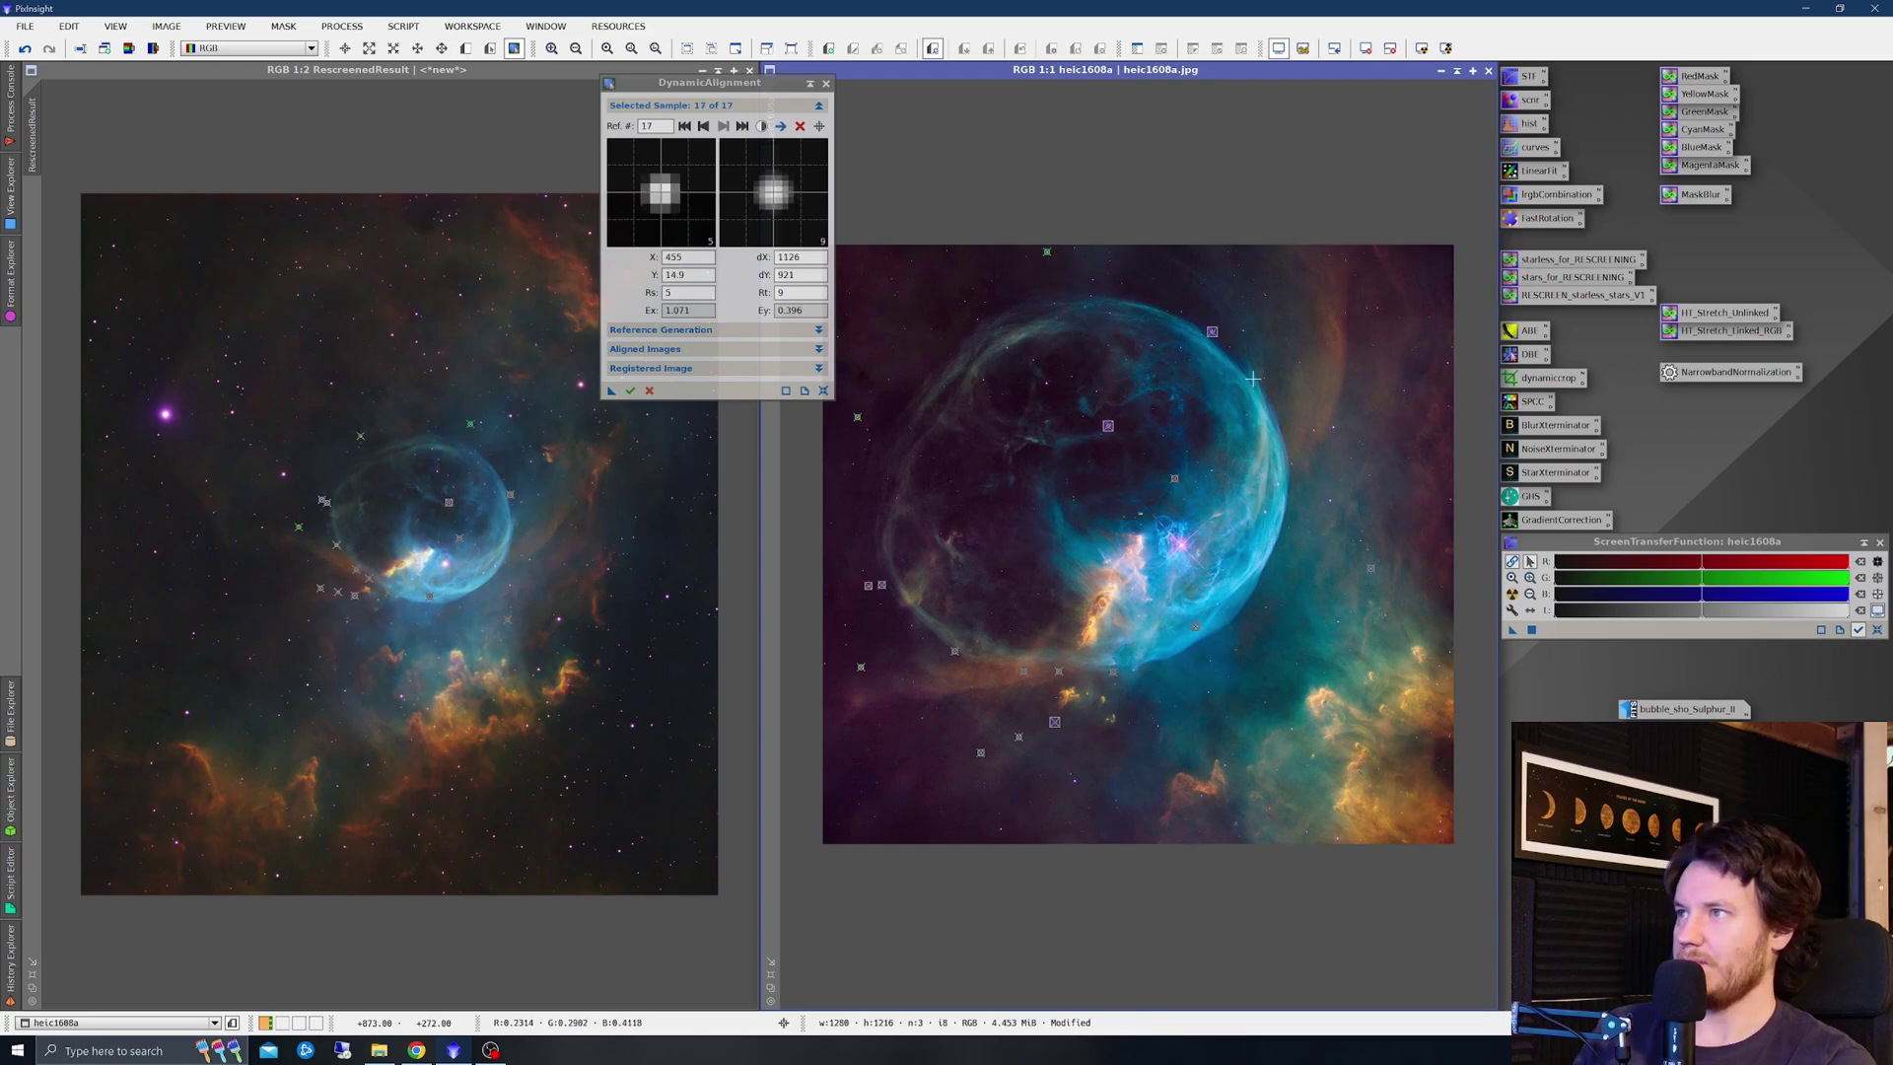
left_click(1331, 502)
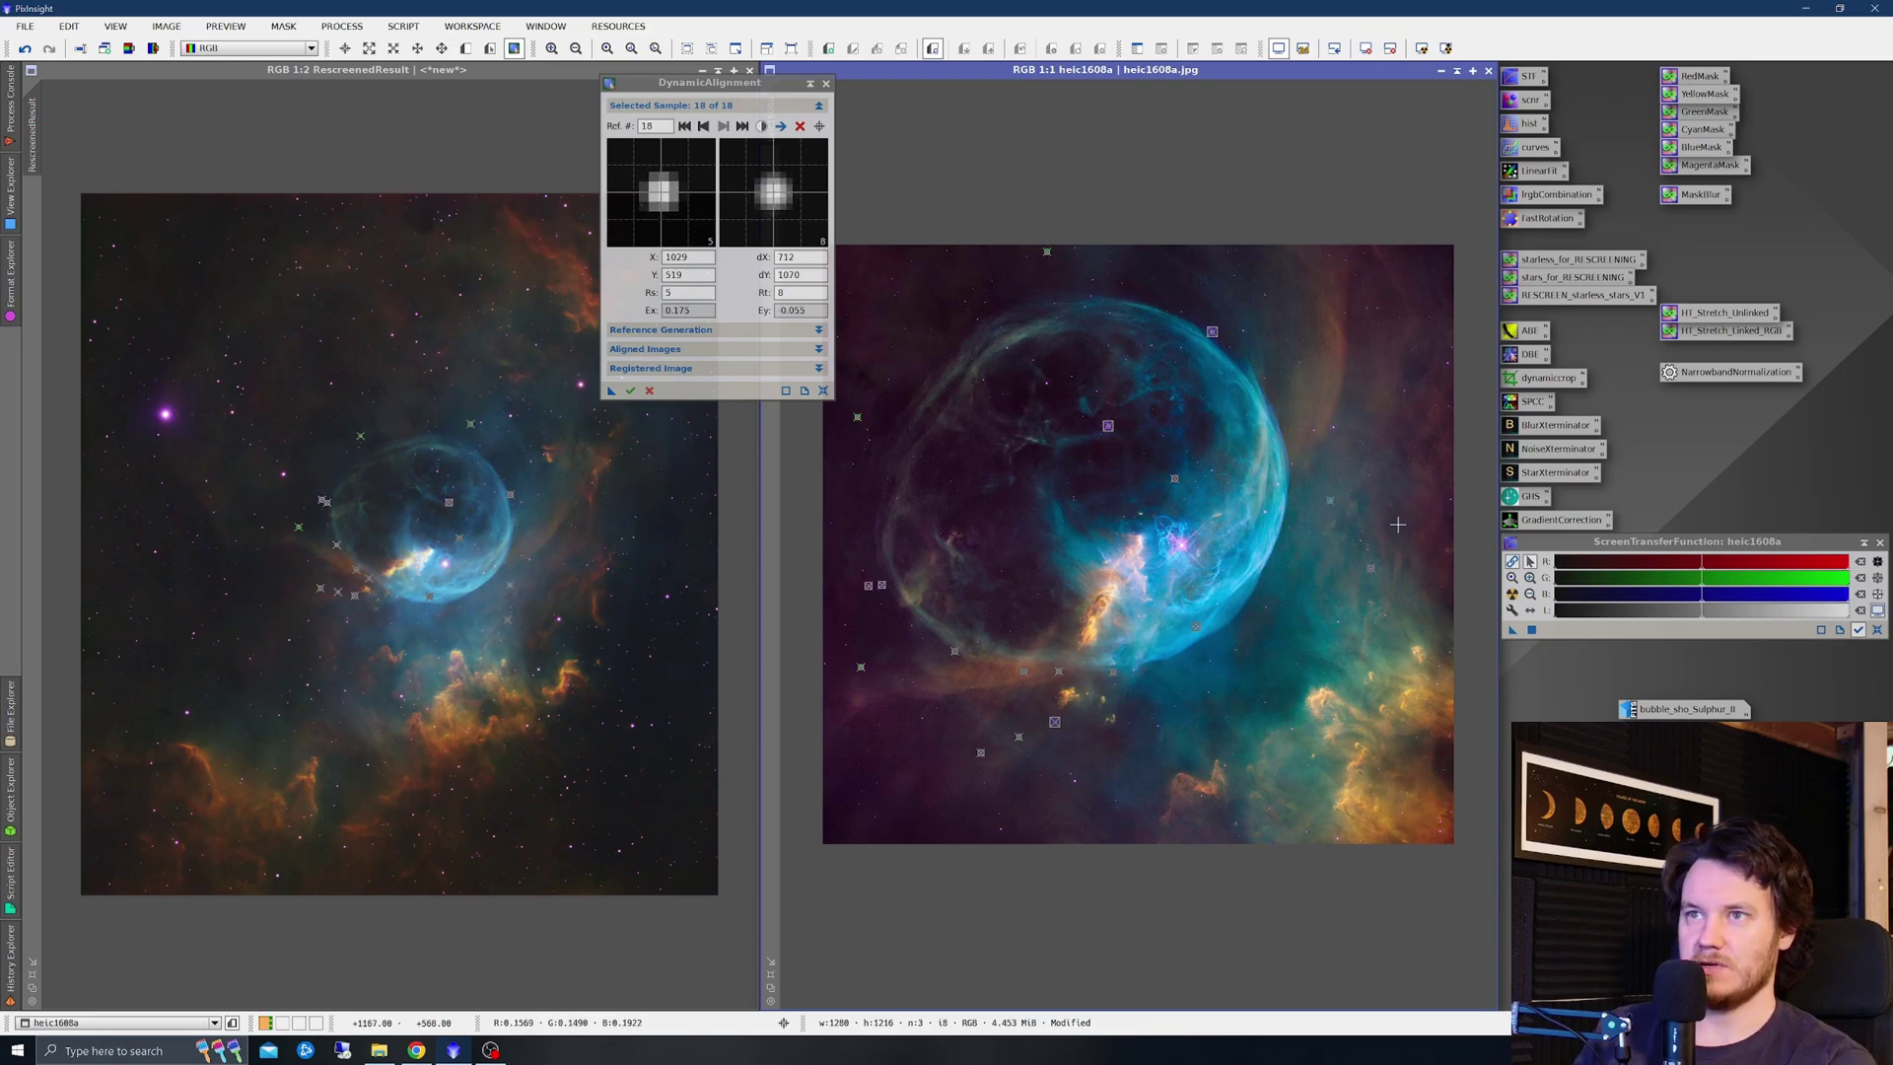
left_click(1291, 729)
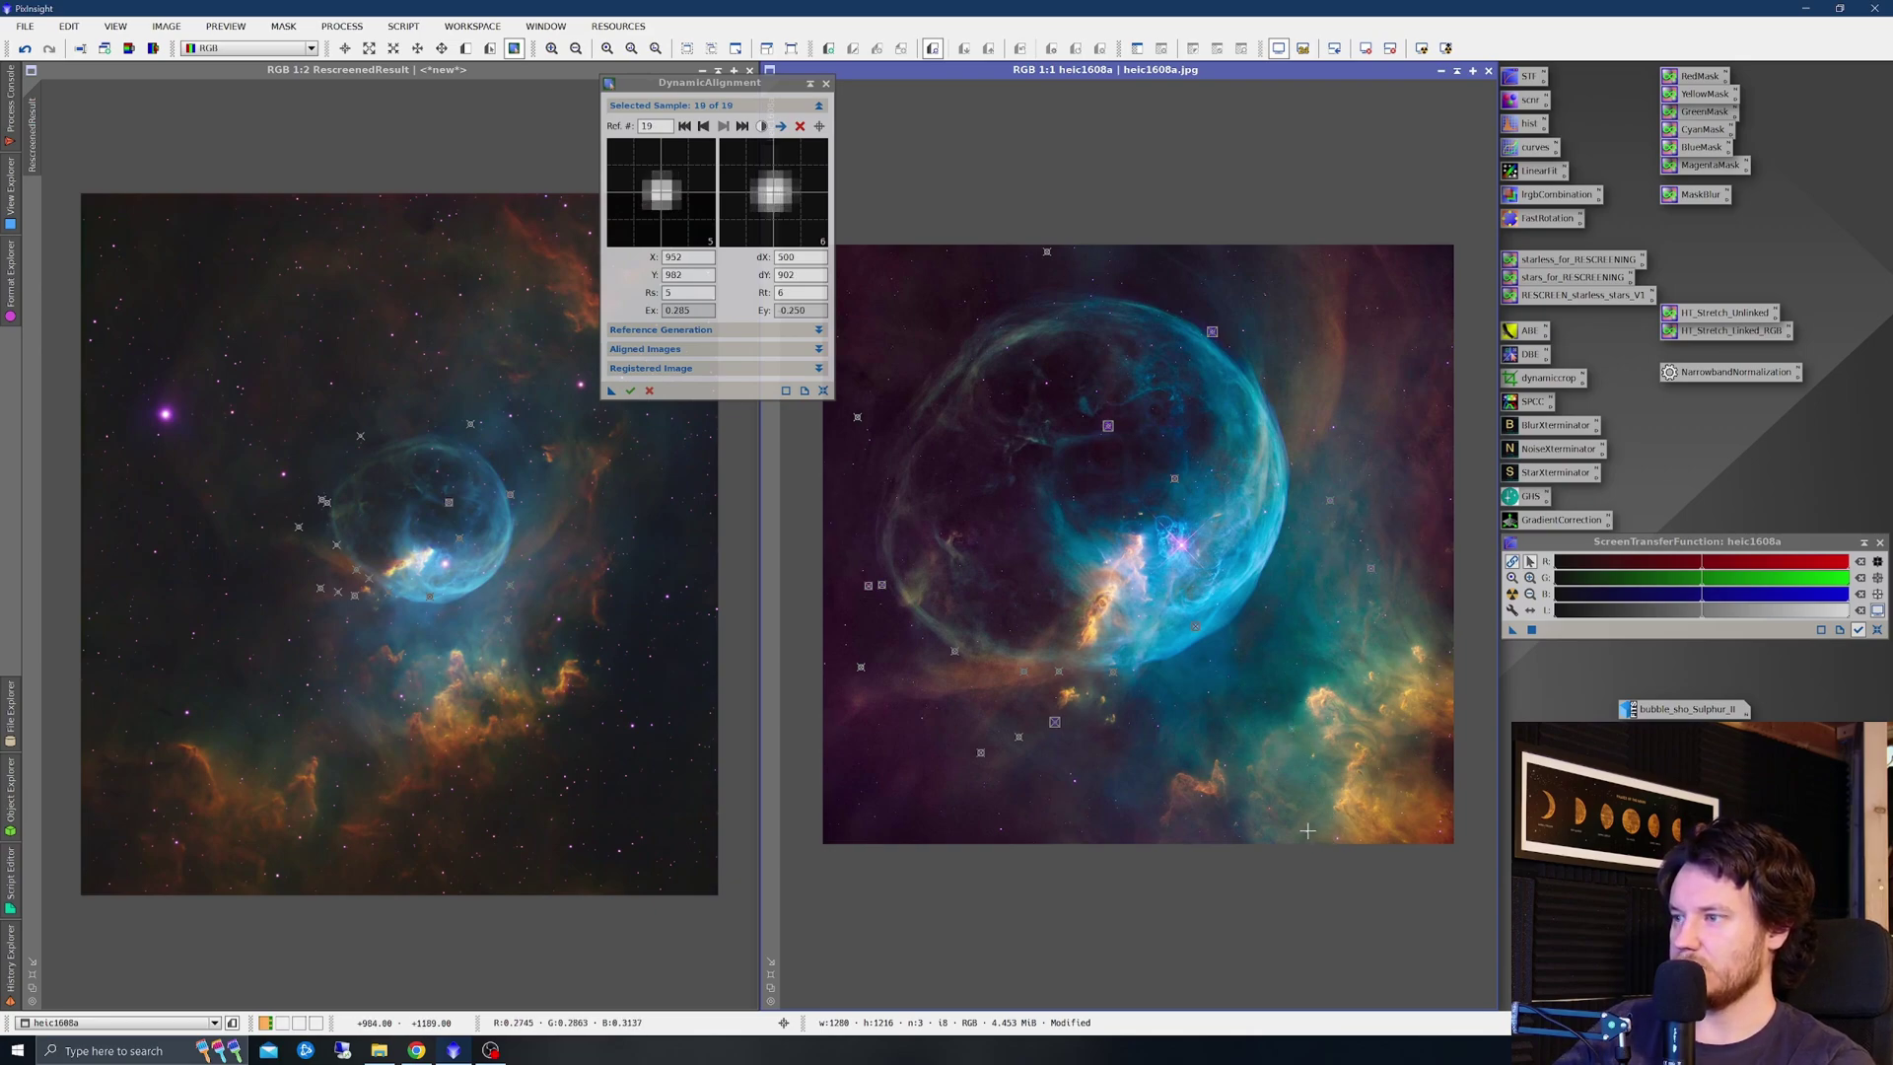
left_click(1076, 782)
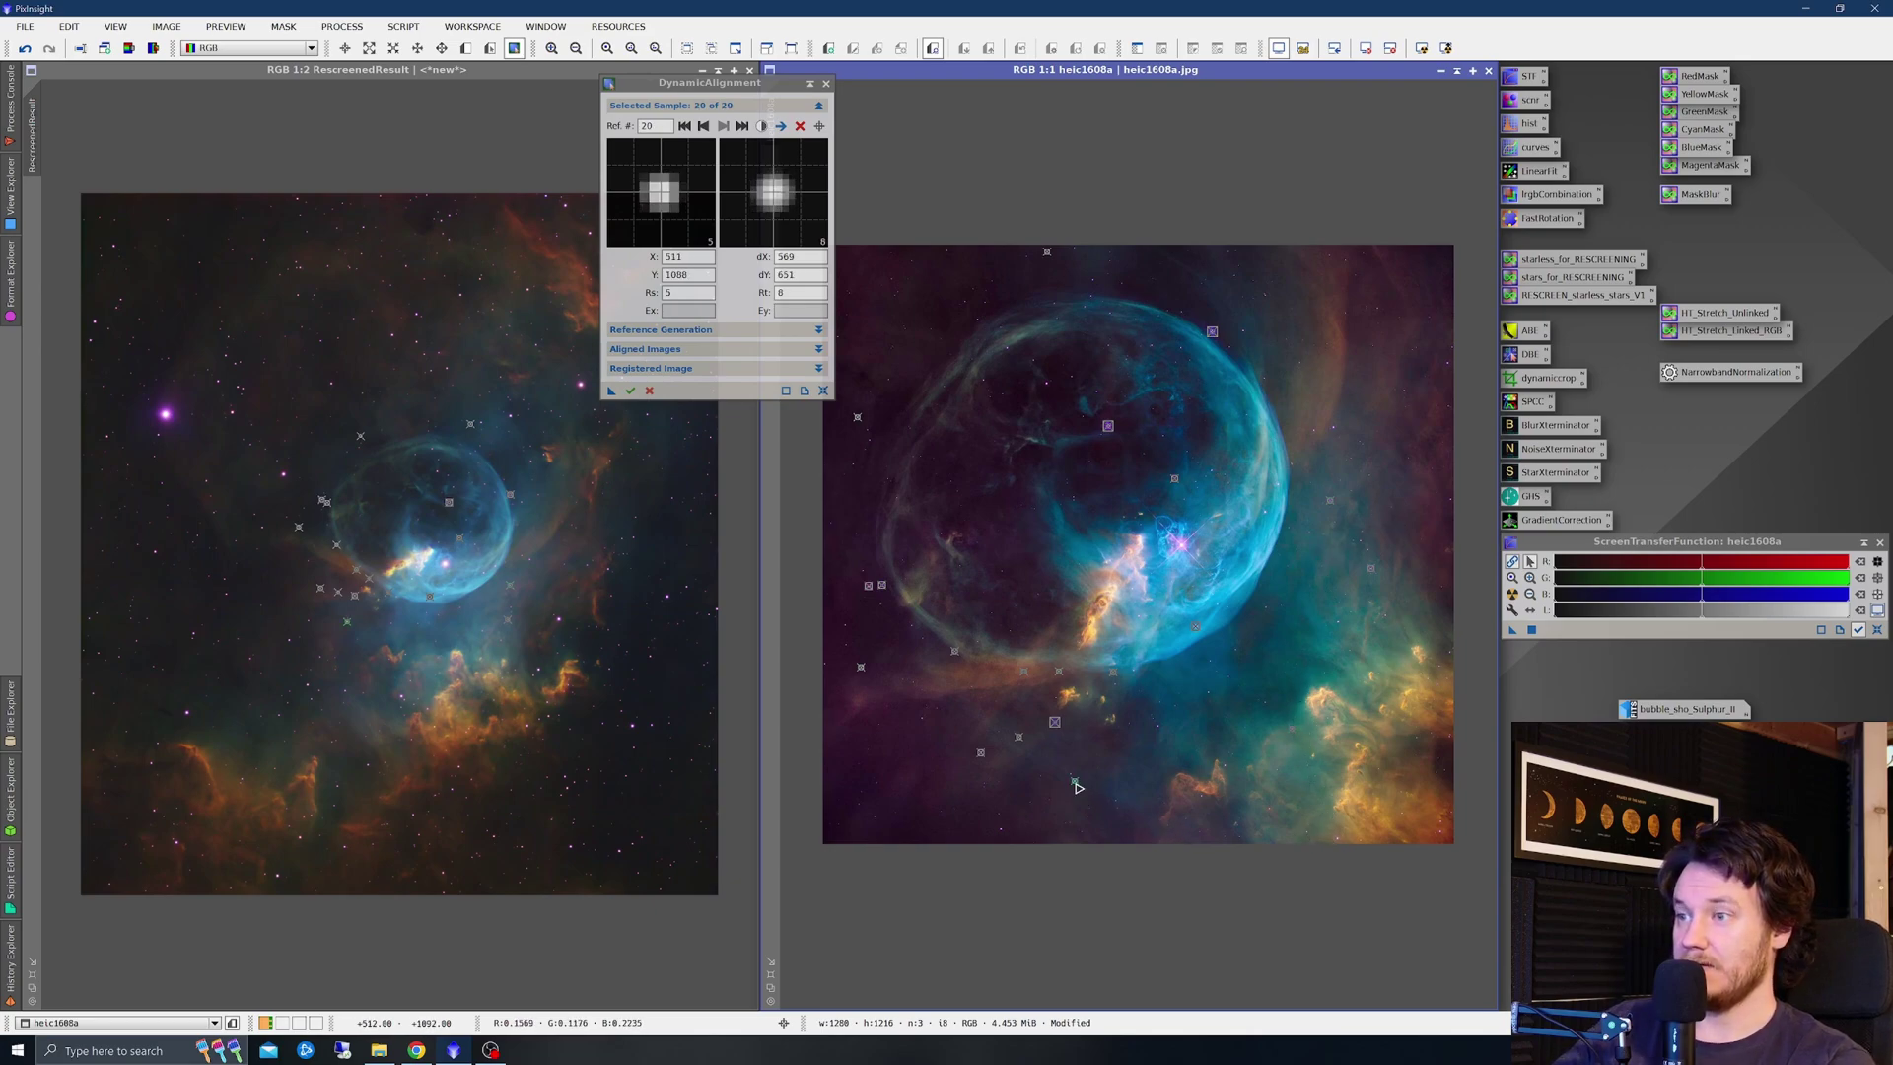
left_click(1001, 828)
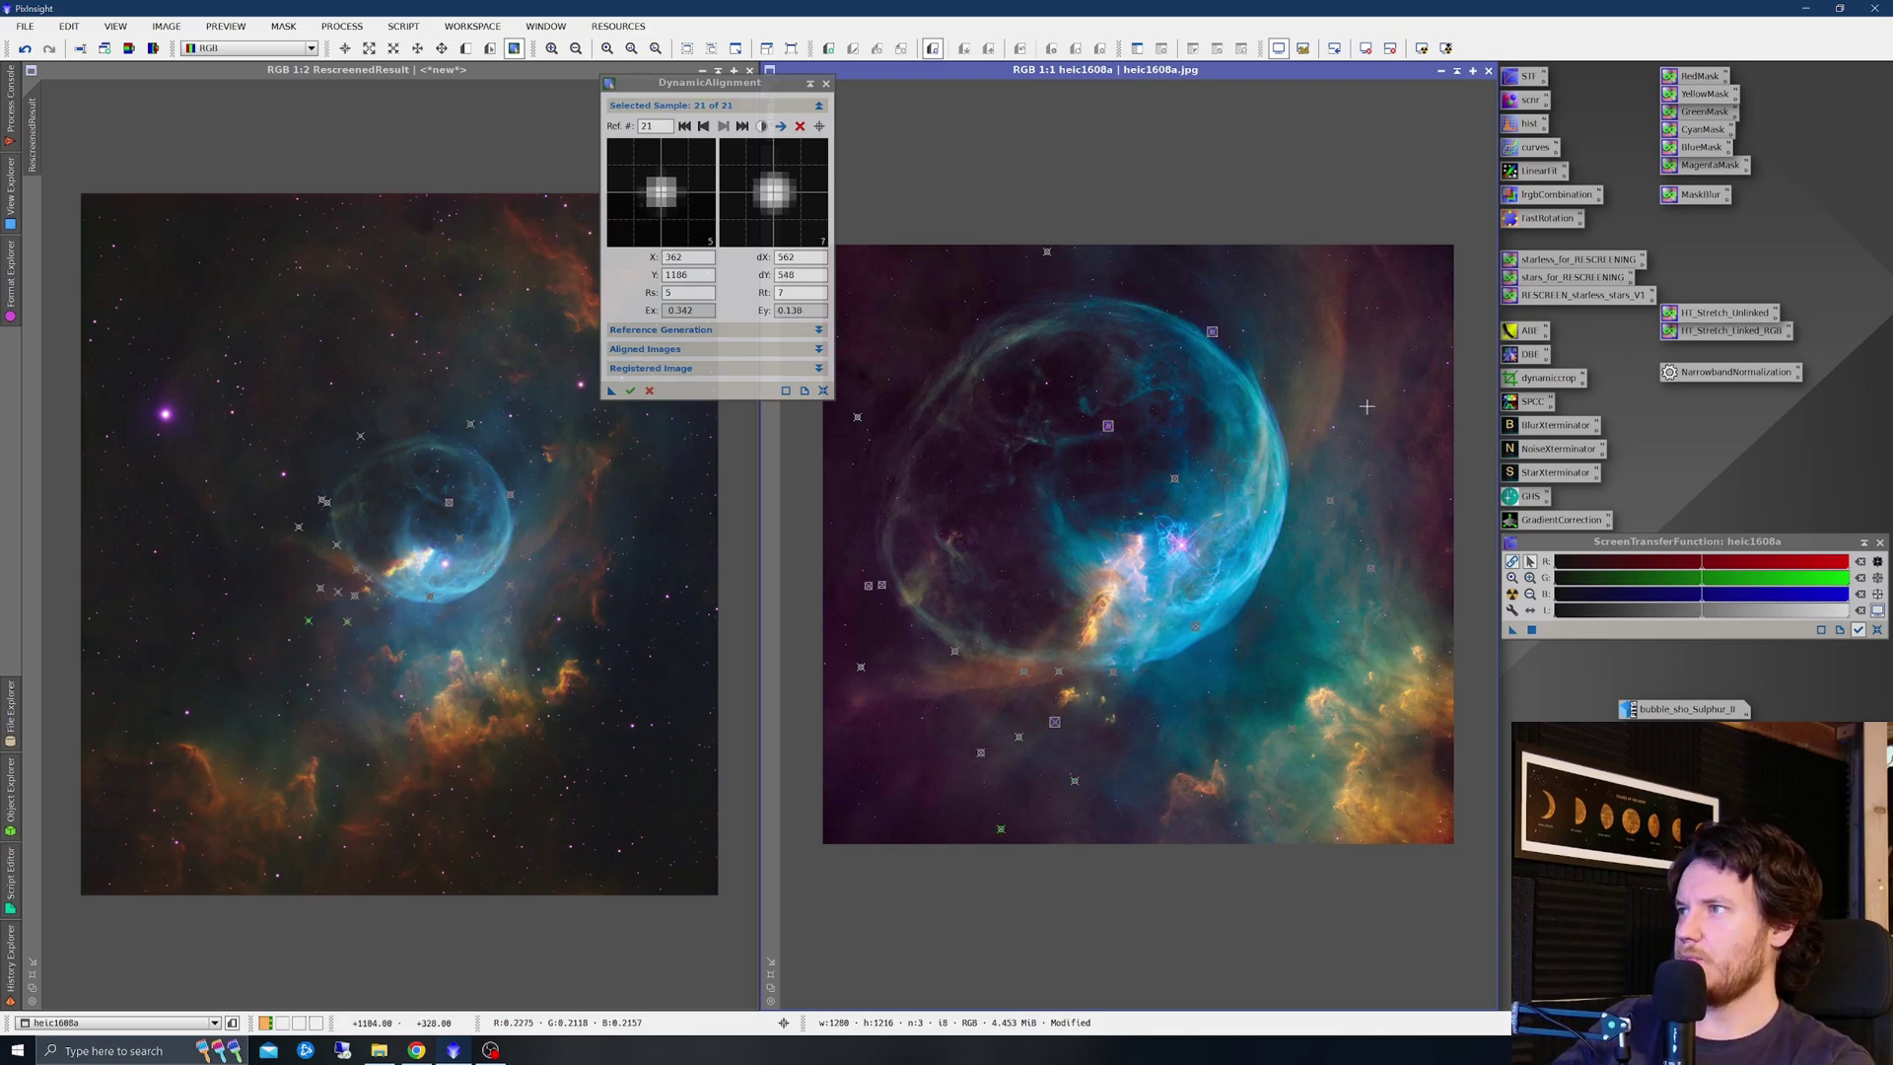
left_click(1312, 430)
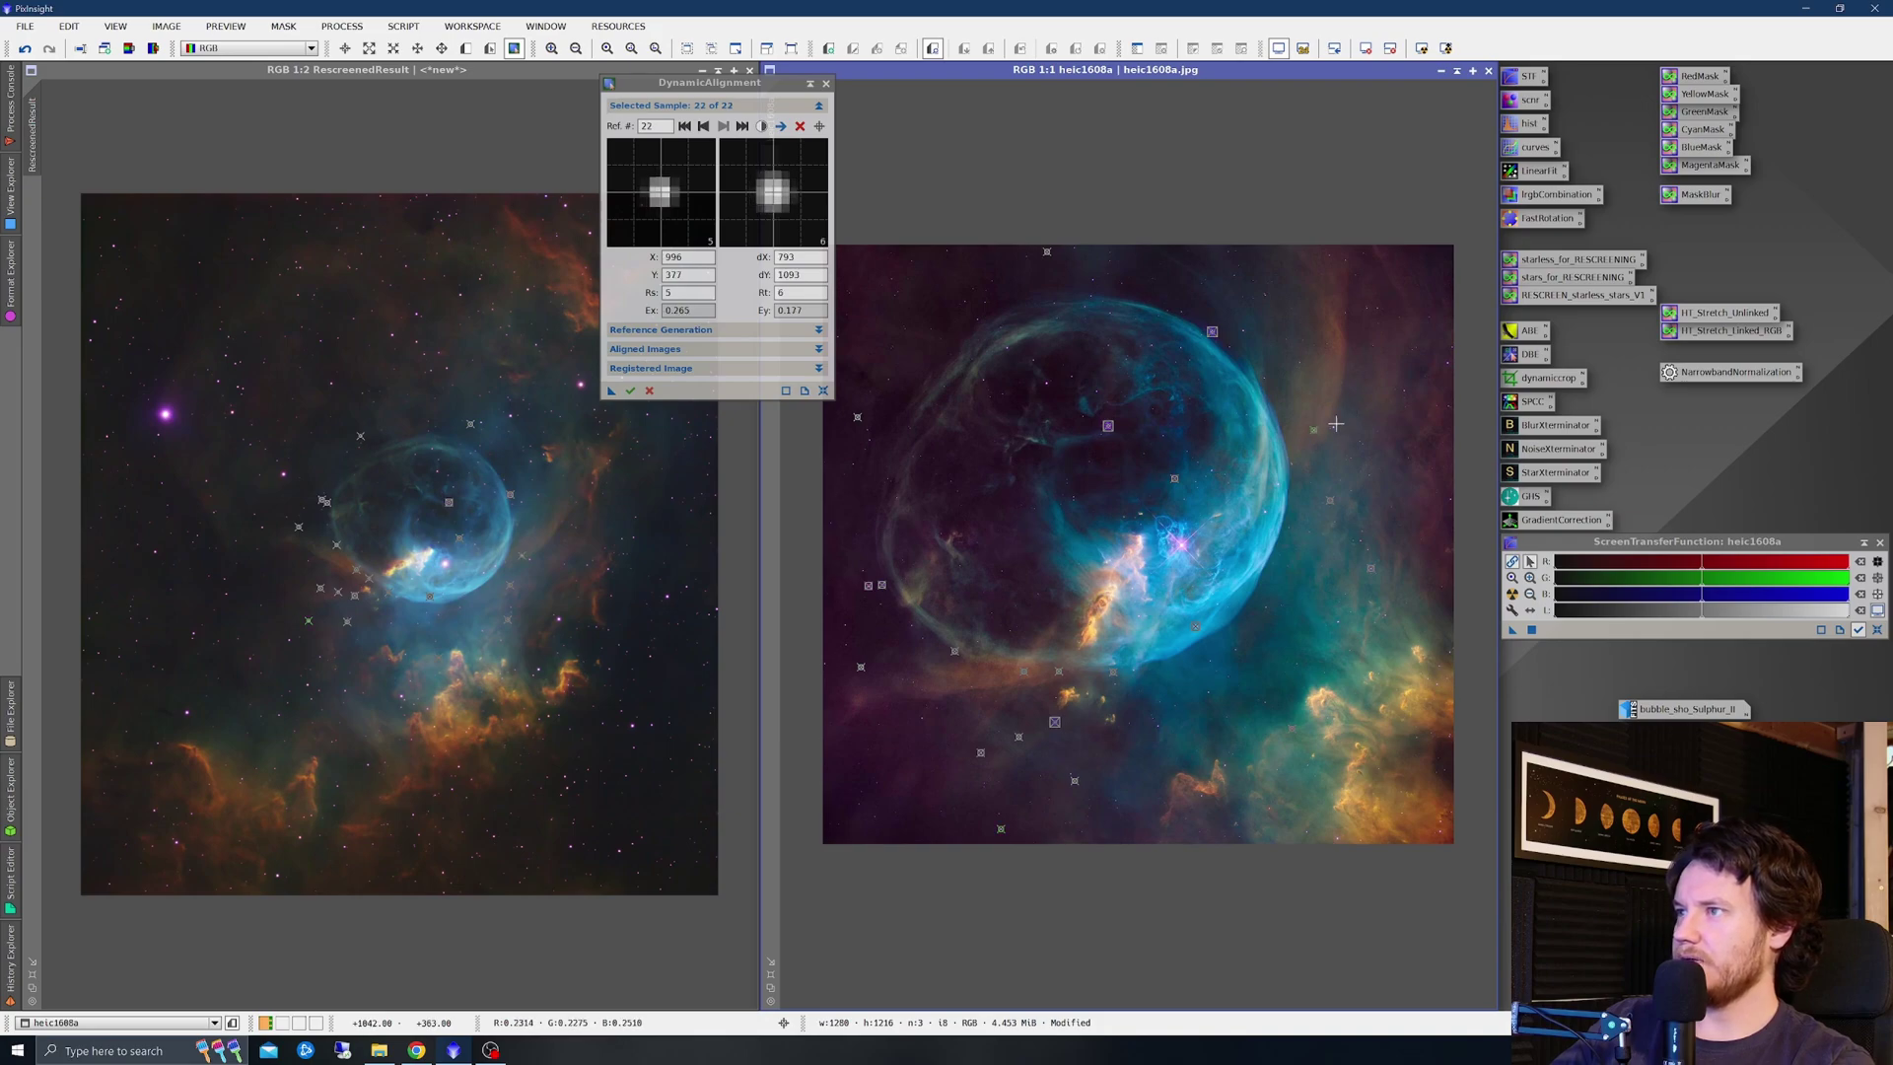
left_click(1447, 363)
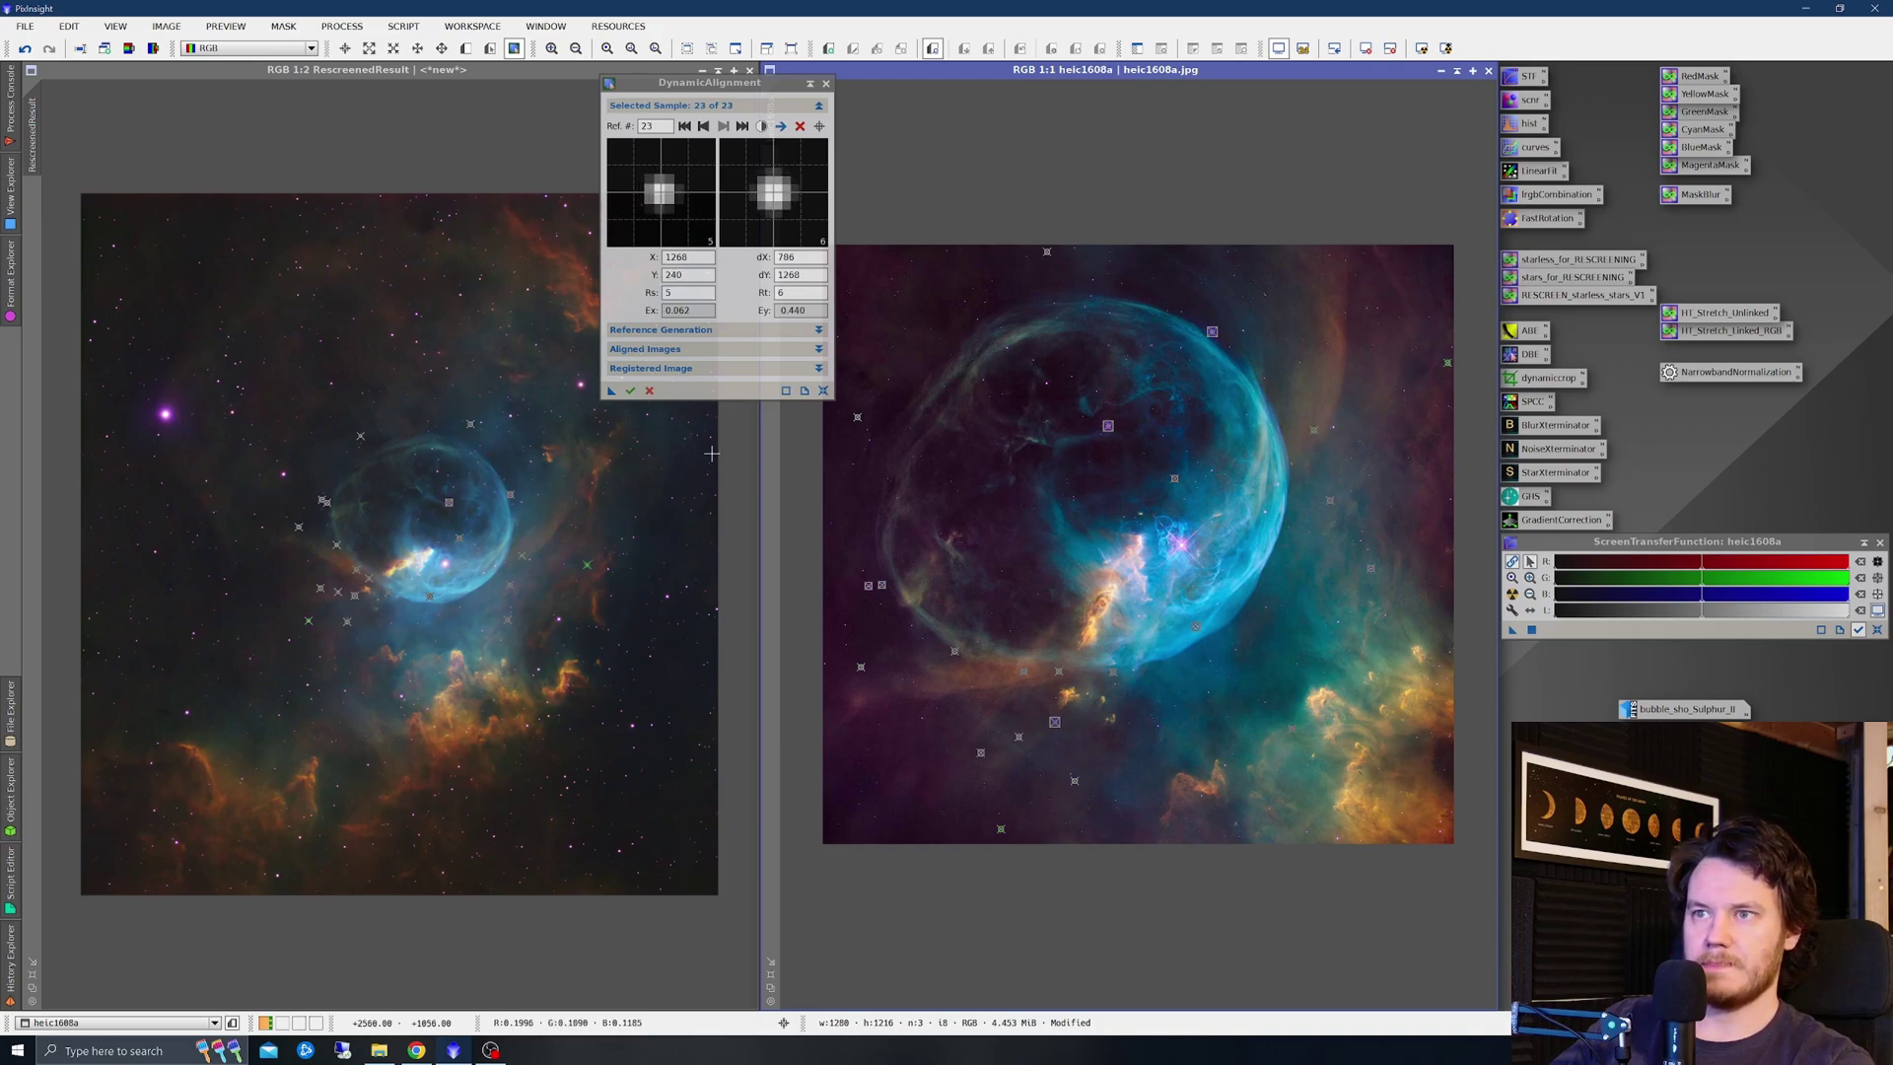
Execute the alignment and close the DynamicAlignment session
left_click(631, 391)
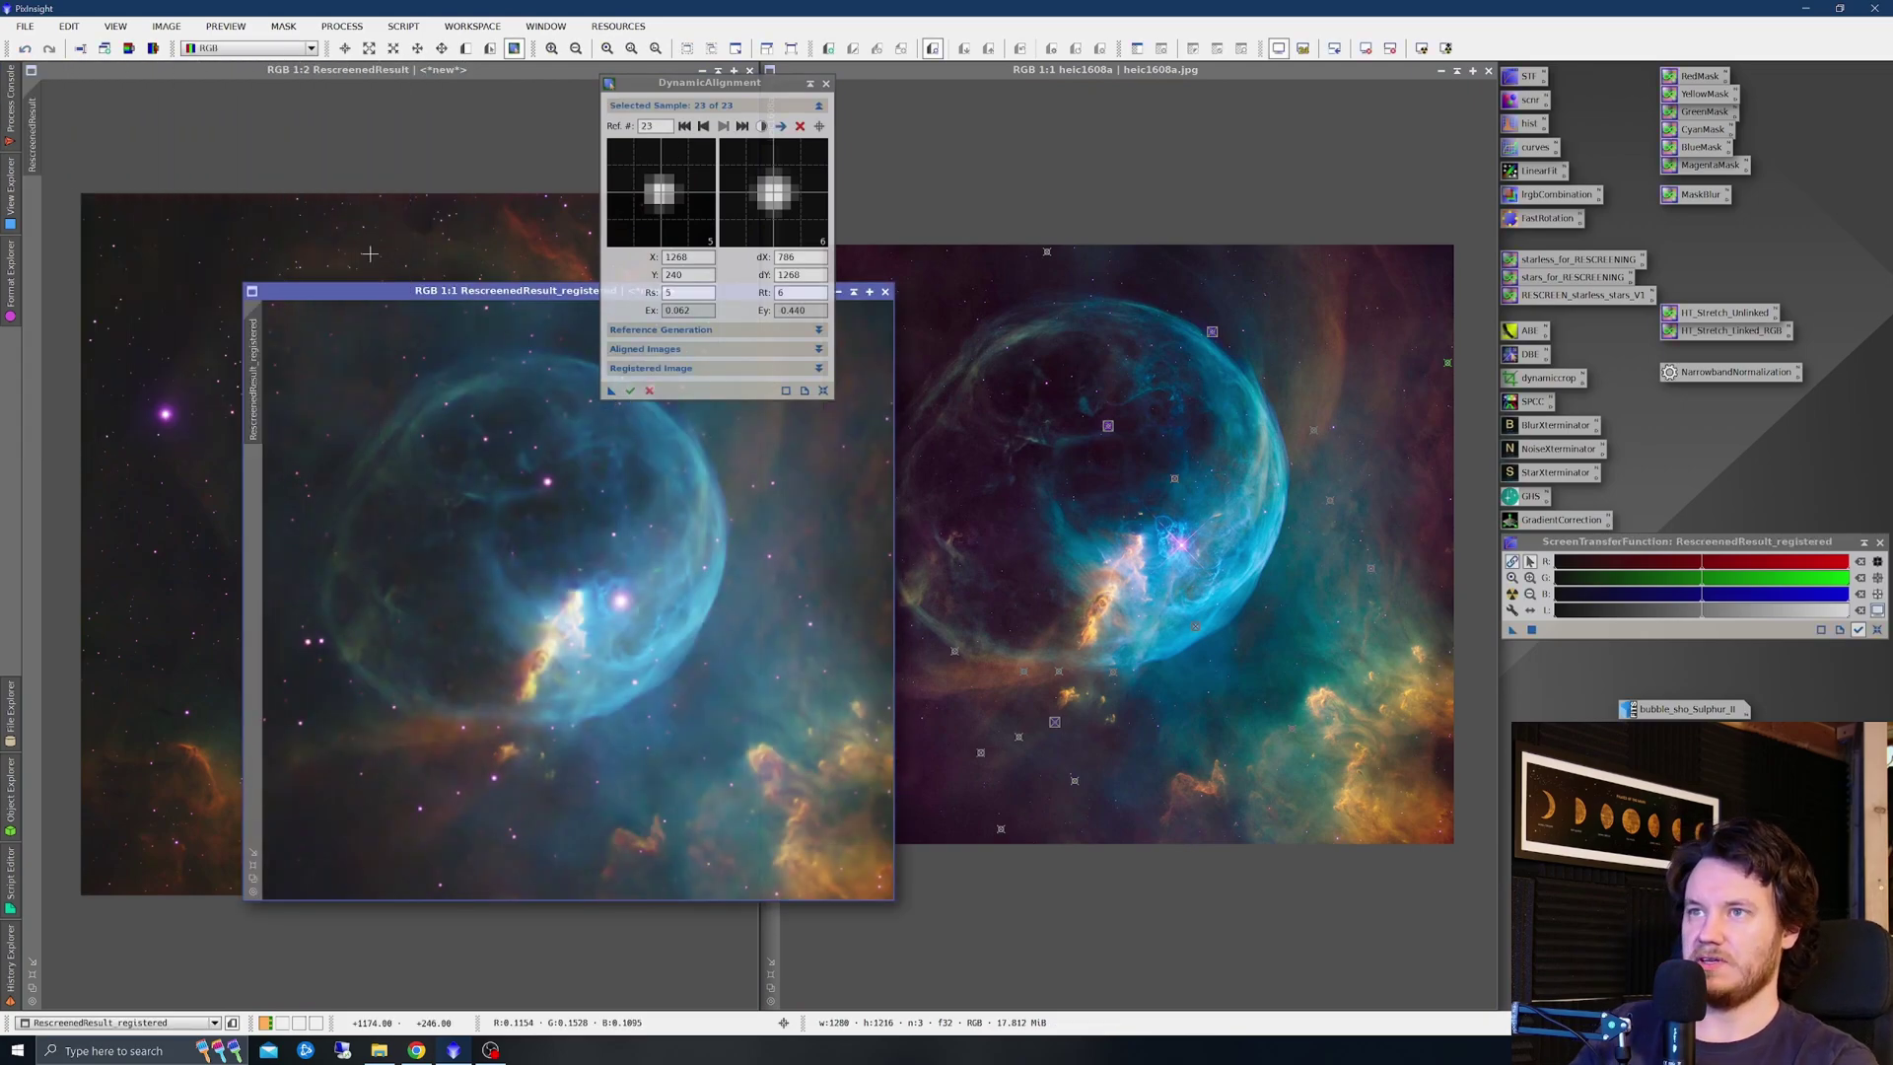
left_click(826, 82)
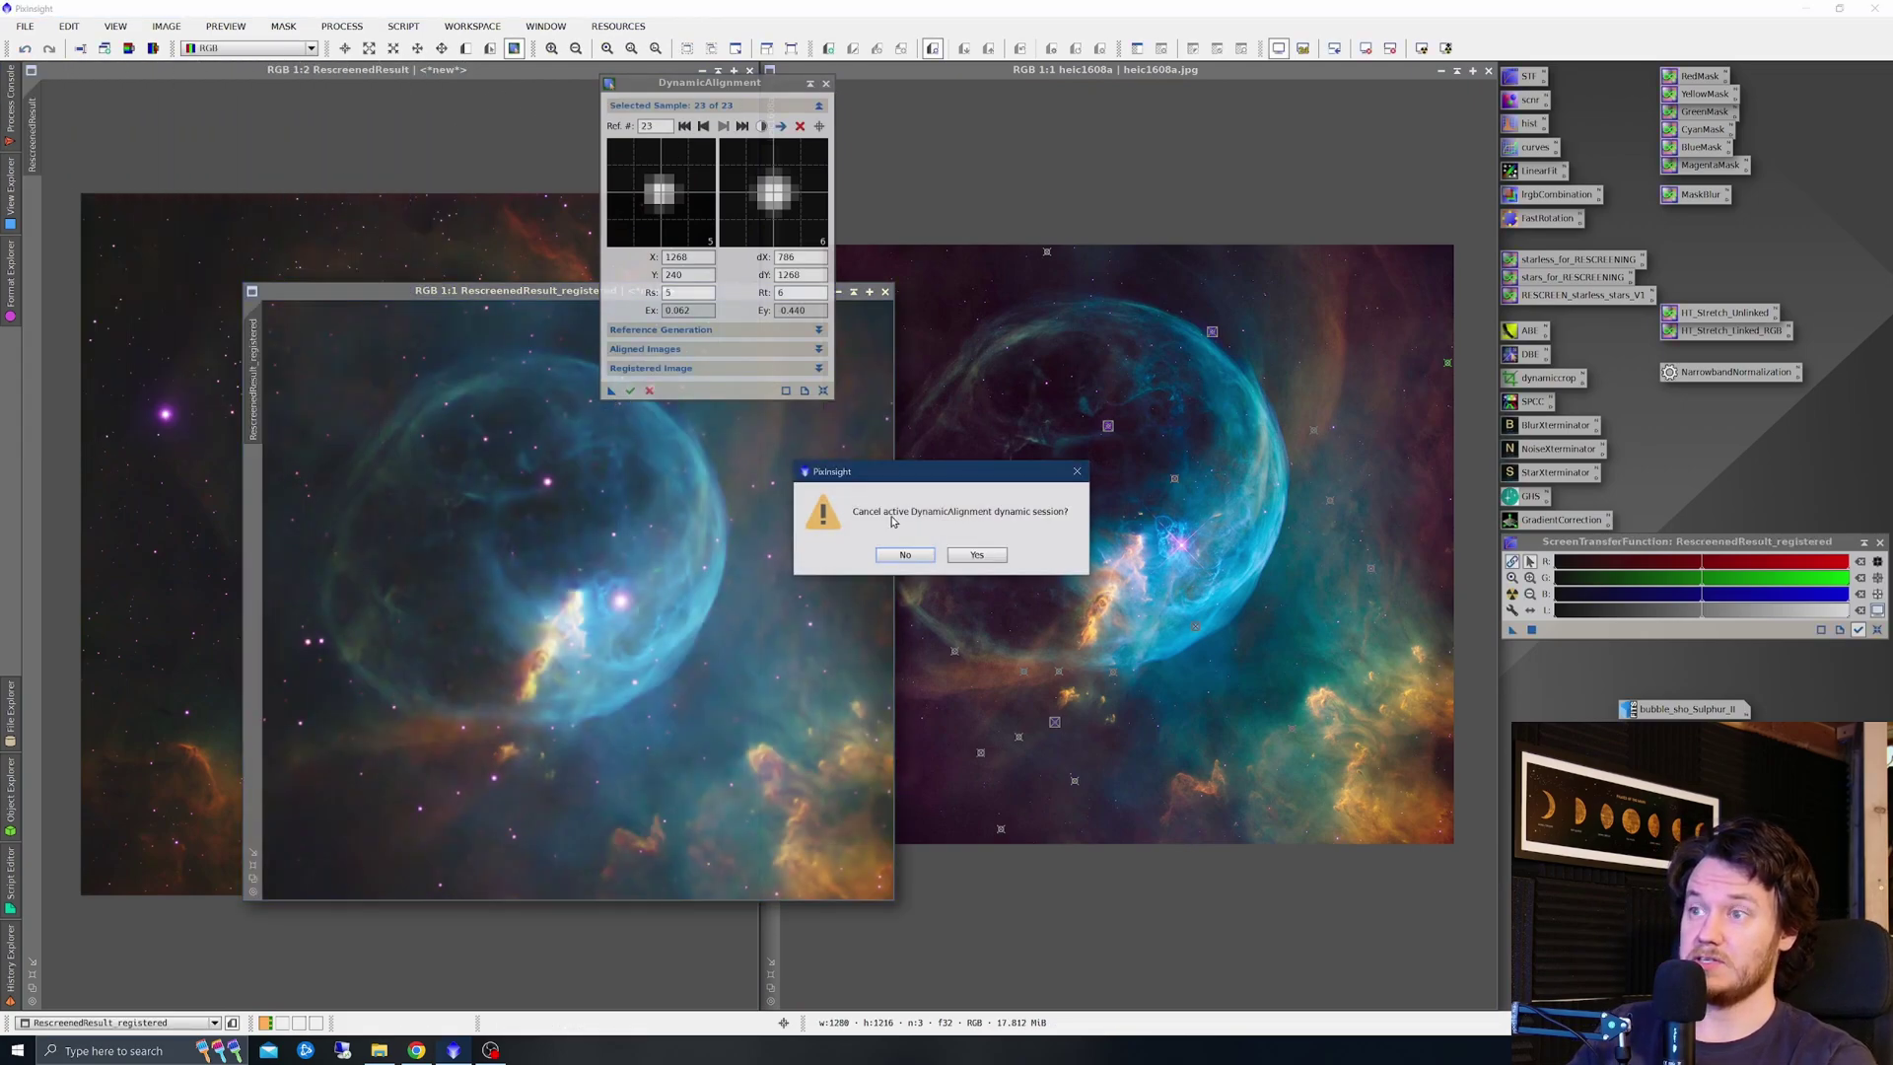
left_click(976, 550)
Tile RescreenedResult_registered beside heic1608a and match their 2:1 zoom and framing
left_click(701, 72)
left_click(515, 298)
left_click_drag(576, 294, 392, 149)
left_click(545, 26)
left_click(537, 209)
scroll(398, 554, "up", 1)
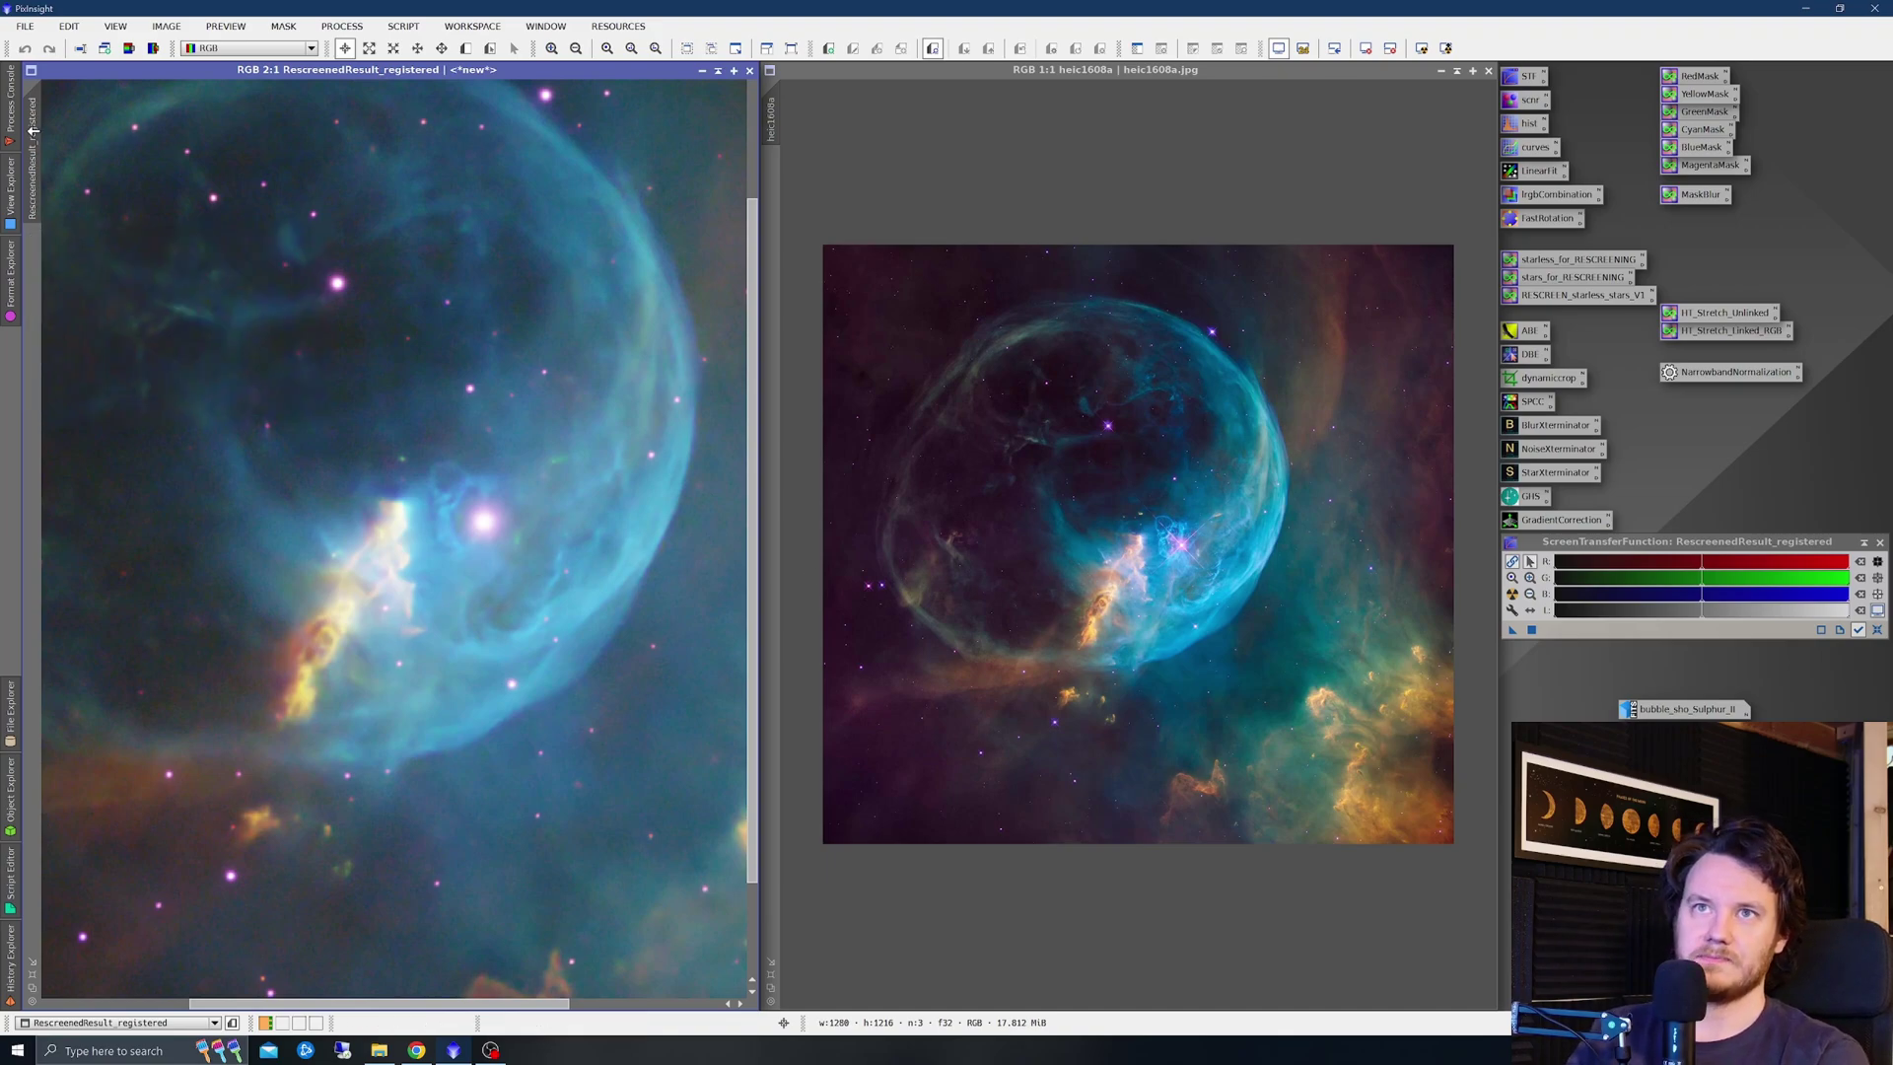
left_click_drag(34, 130, 778, 316)
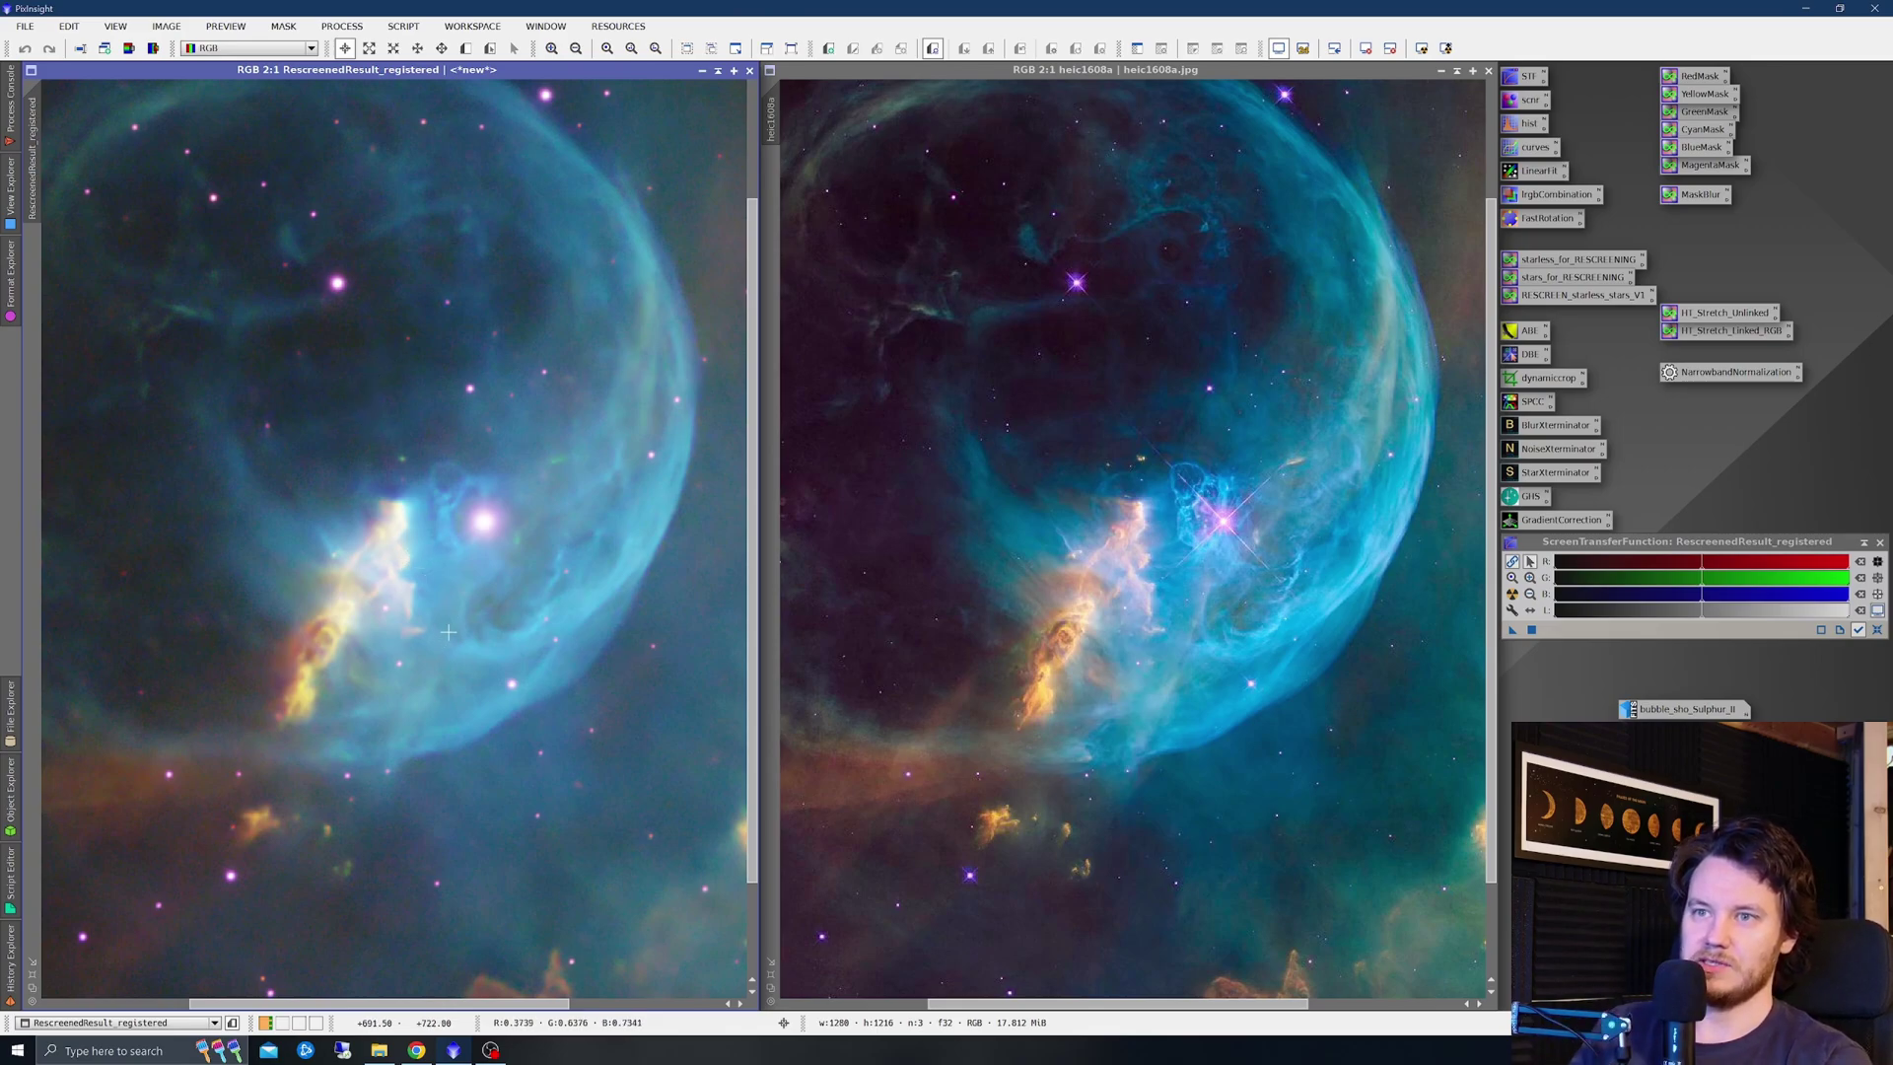
Apply NoiseXTerminator with Denoise 0.45 and Detail 0.22 to RescreenedResult_registered
double_click(1544, 455)
left_click_drag(1358, 340, 1277, 342)
left_click(1222, 358)
left_click_drag(1223, 361, 1235, 361)
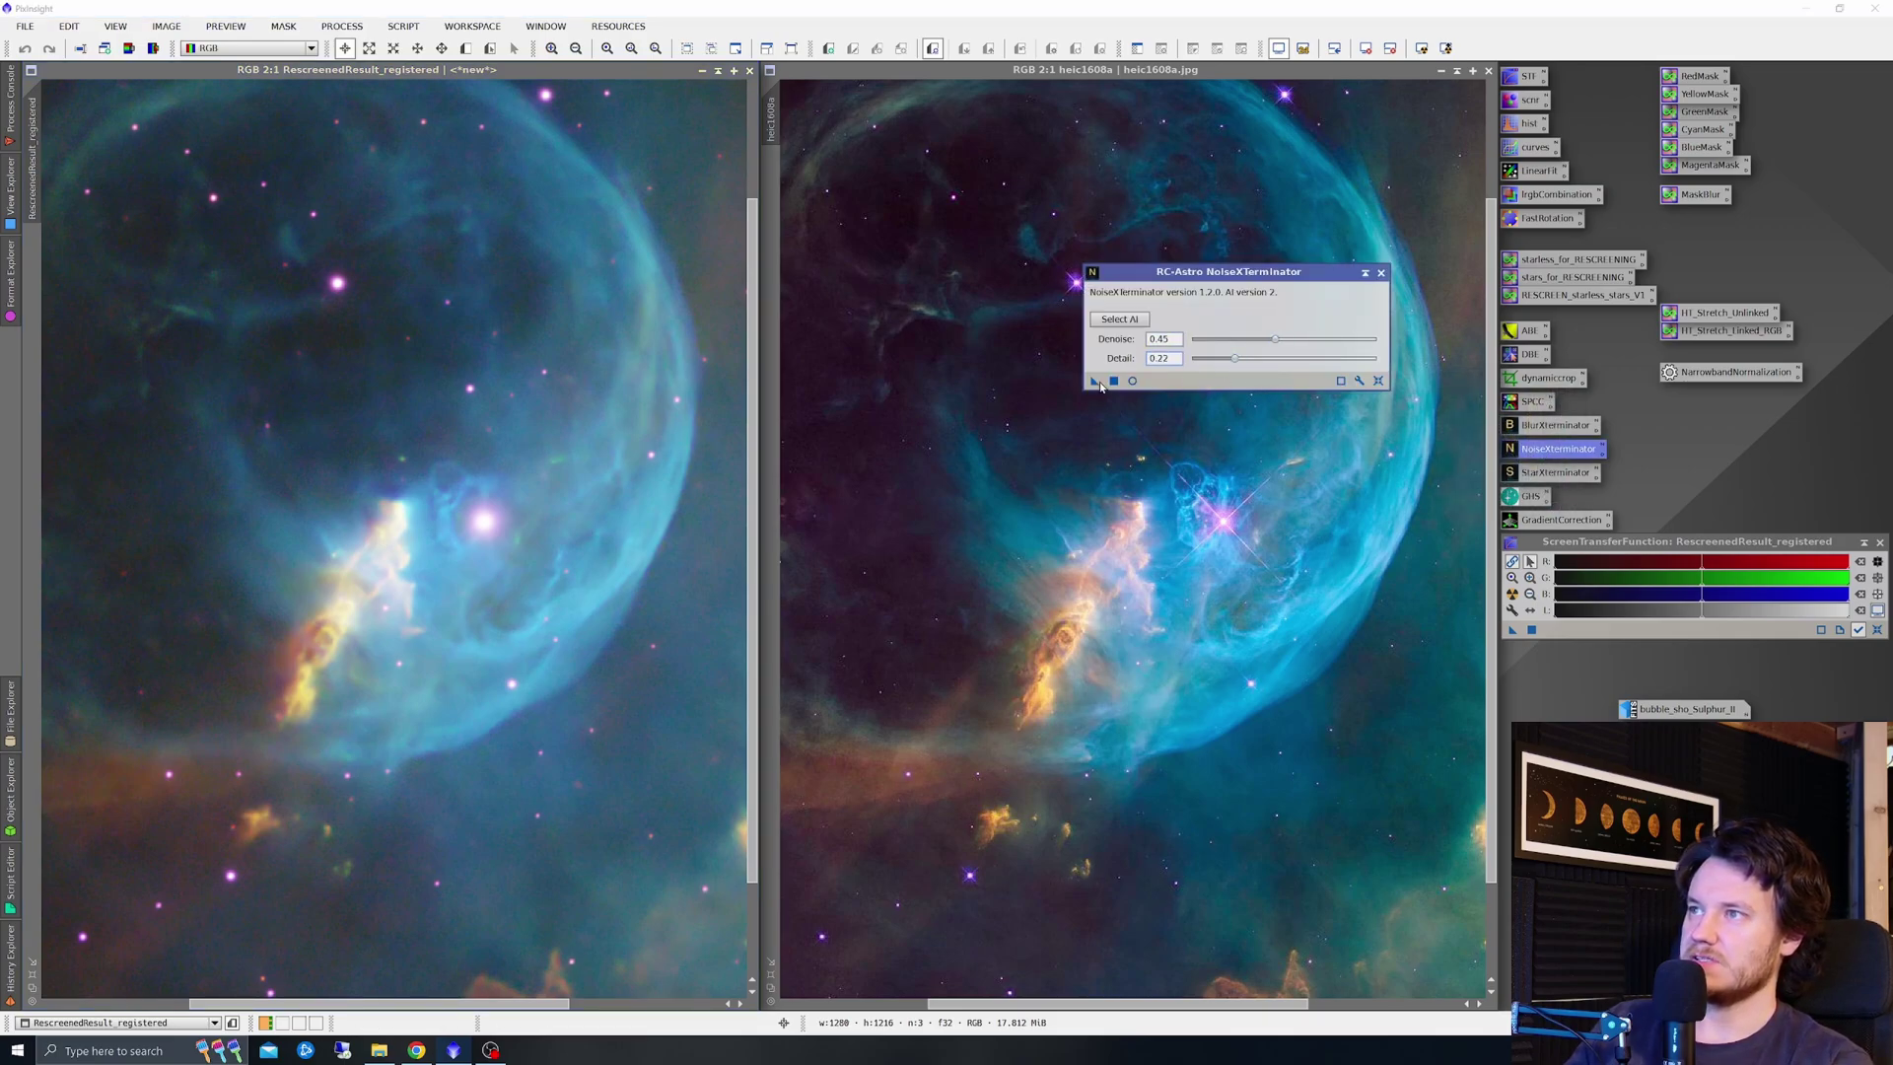
left_click_drag(1096, 382, 448, 468)
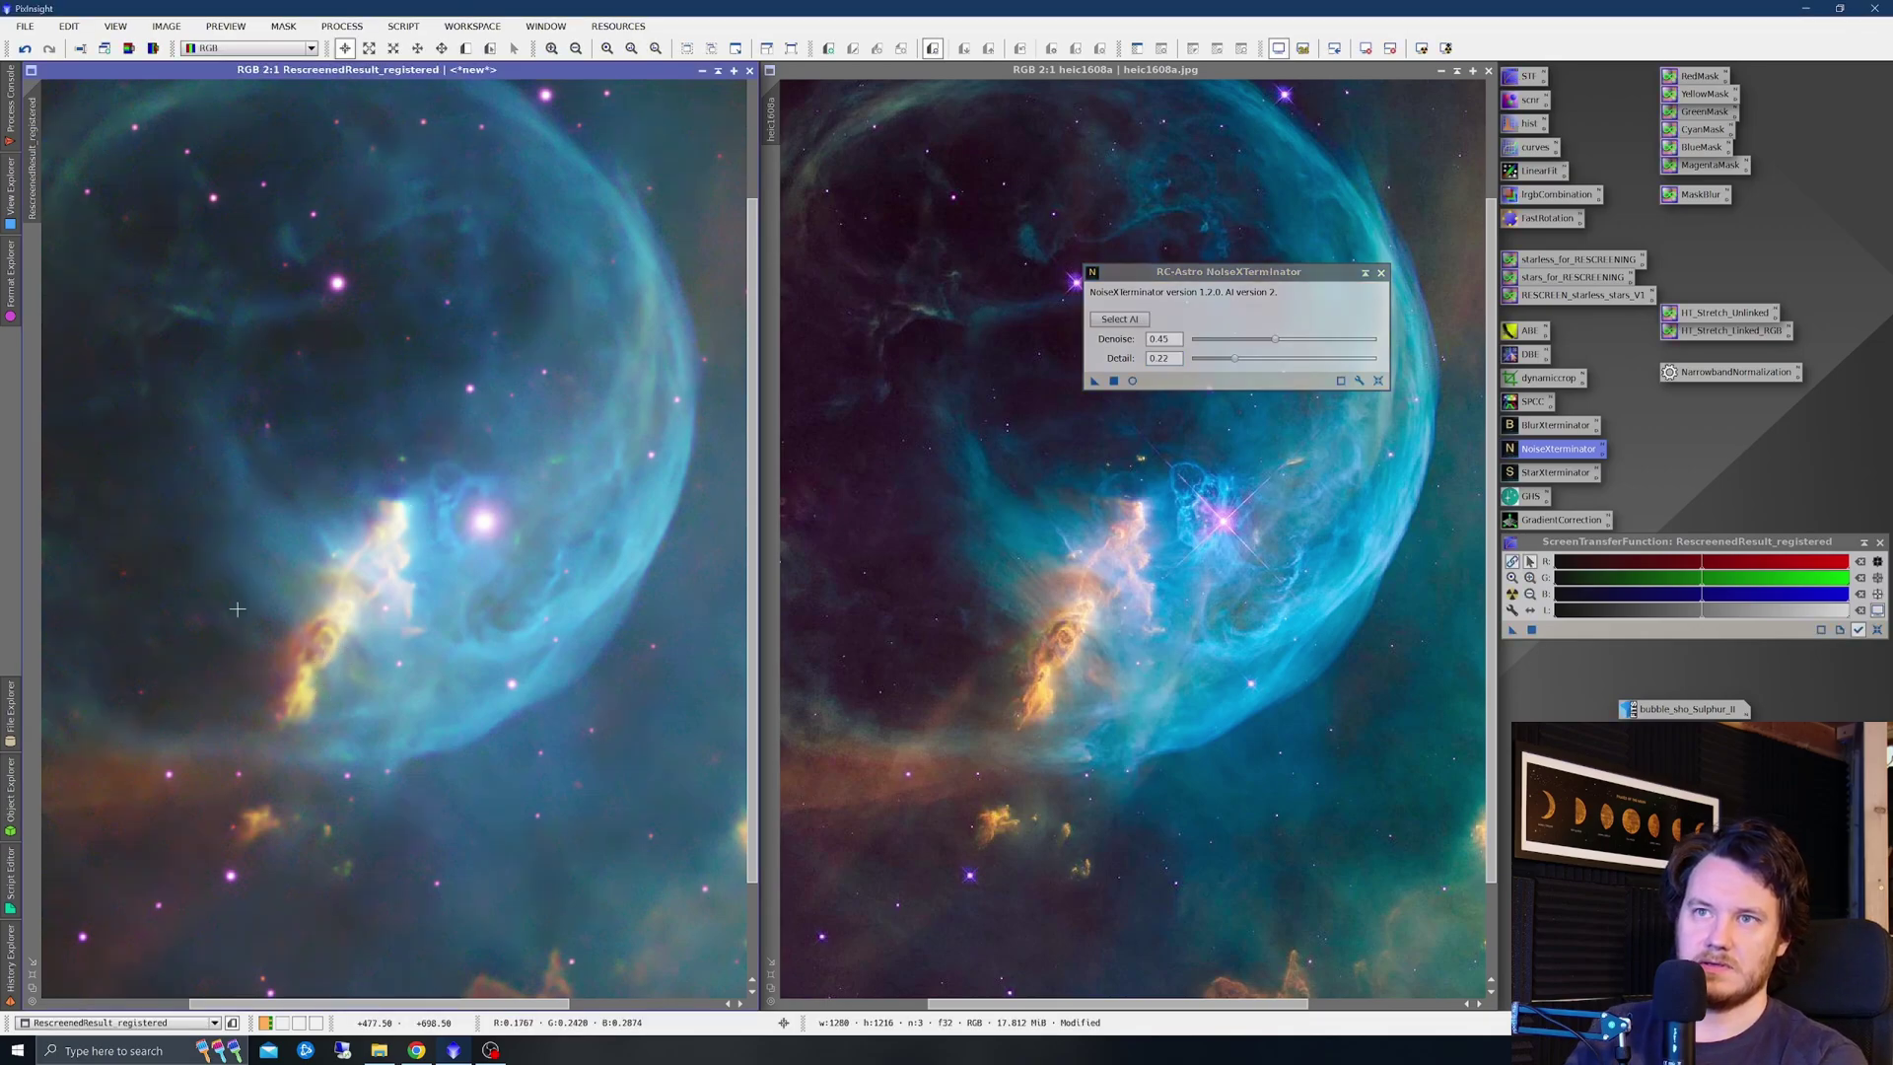
Toggle undo and redo of the noise reduction to compare before and after
right_click(350, 464)
left_click(377, 482)
right_click(375, 464)
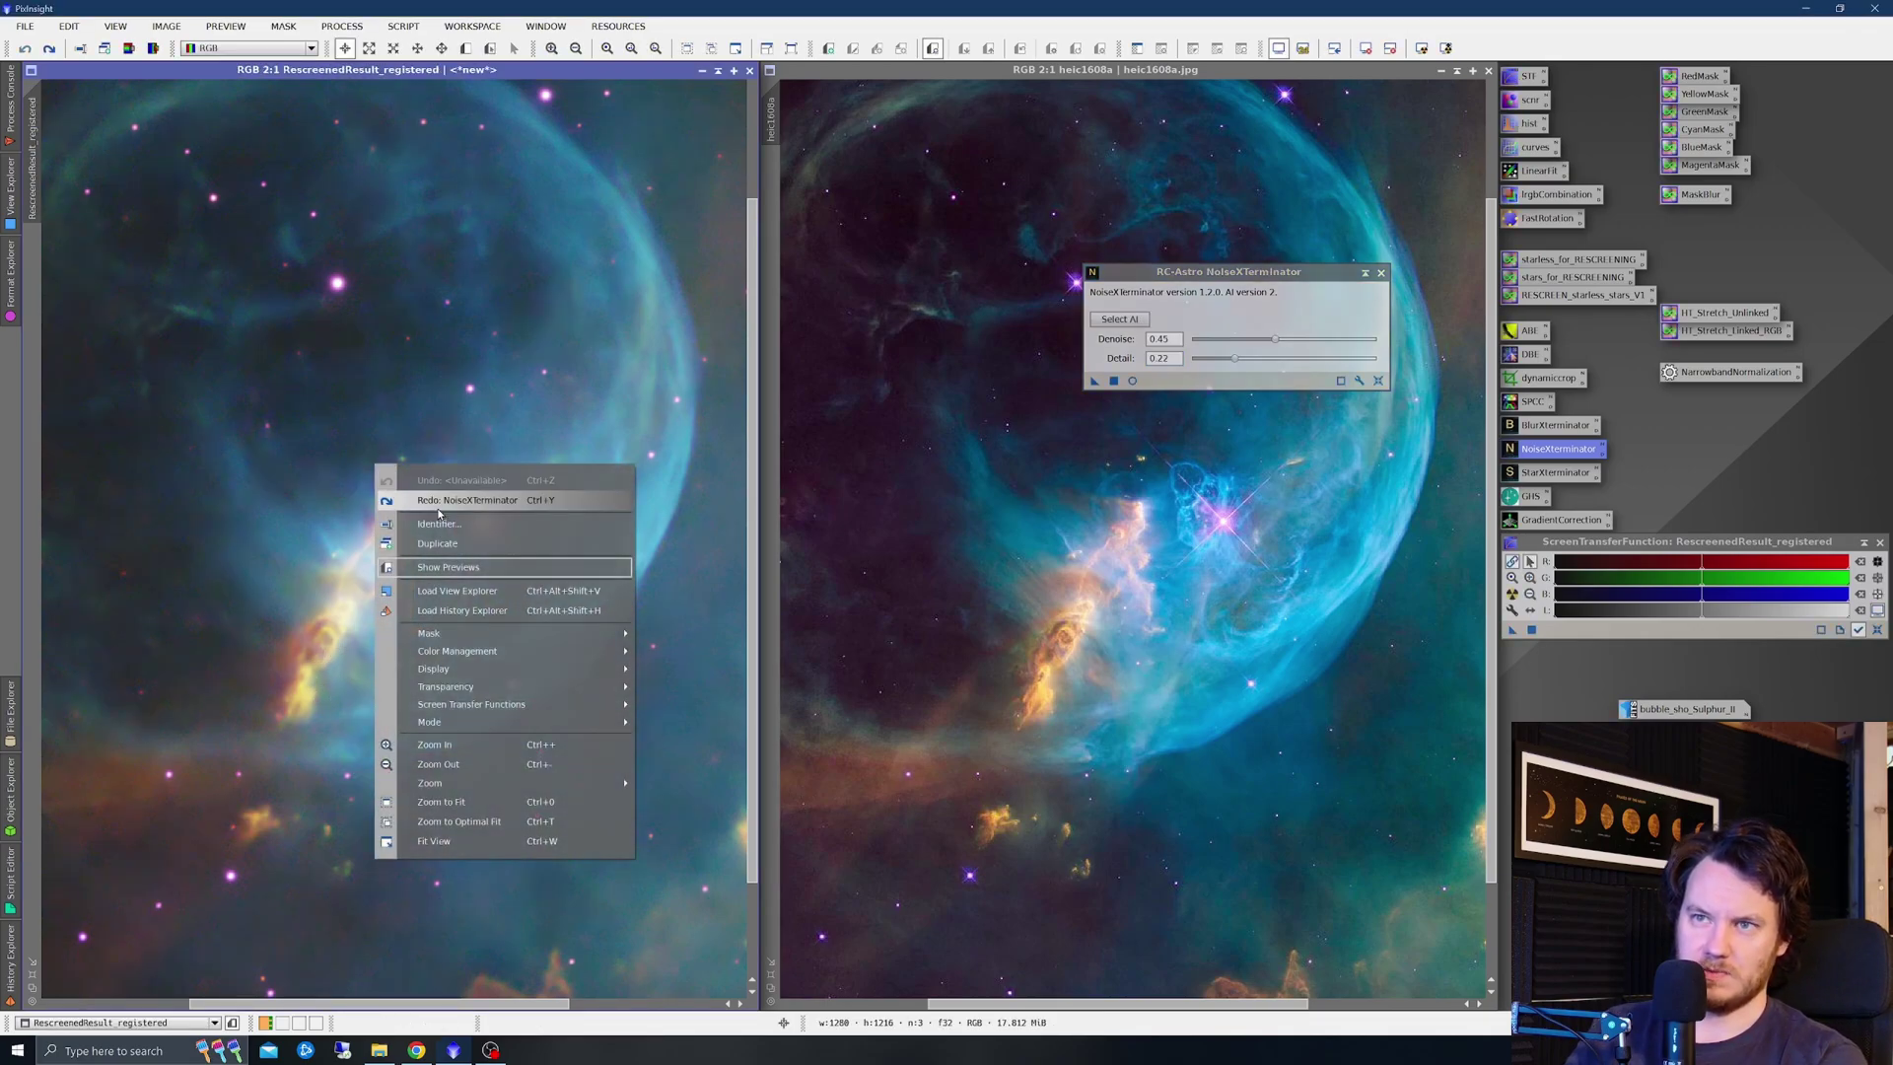
left_click(438, 500)
right_click(451, 474)
left_click(486, 493)
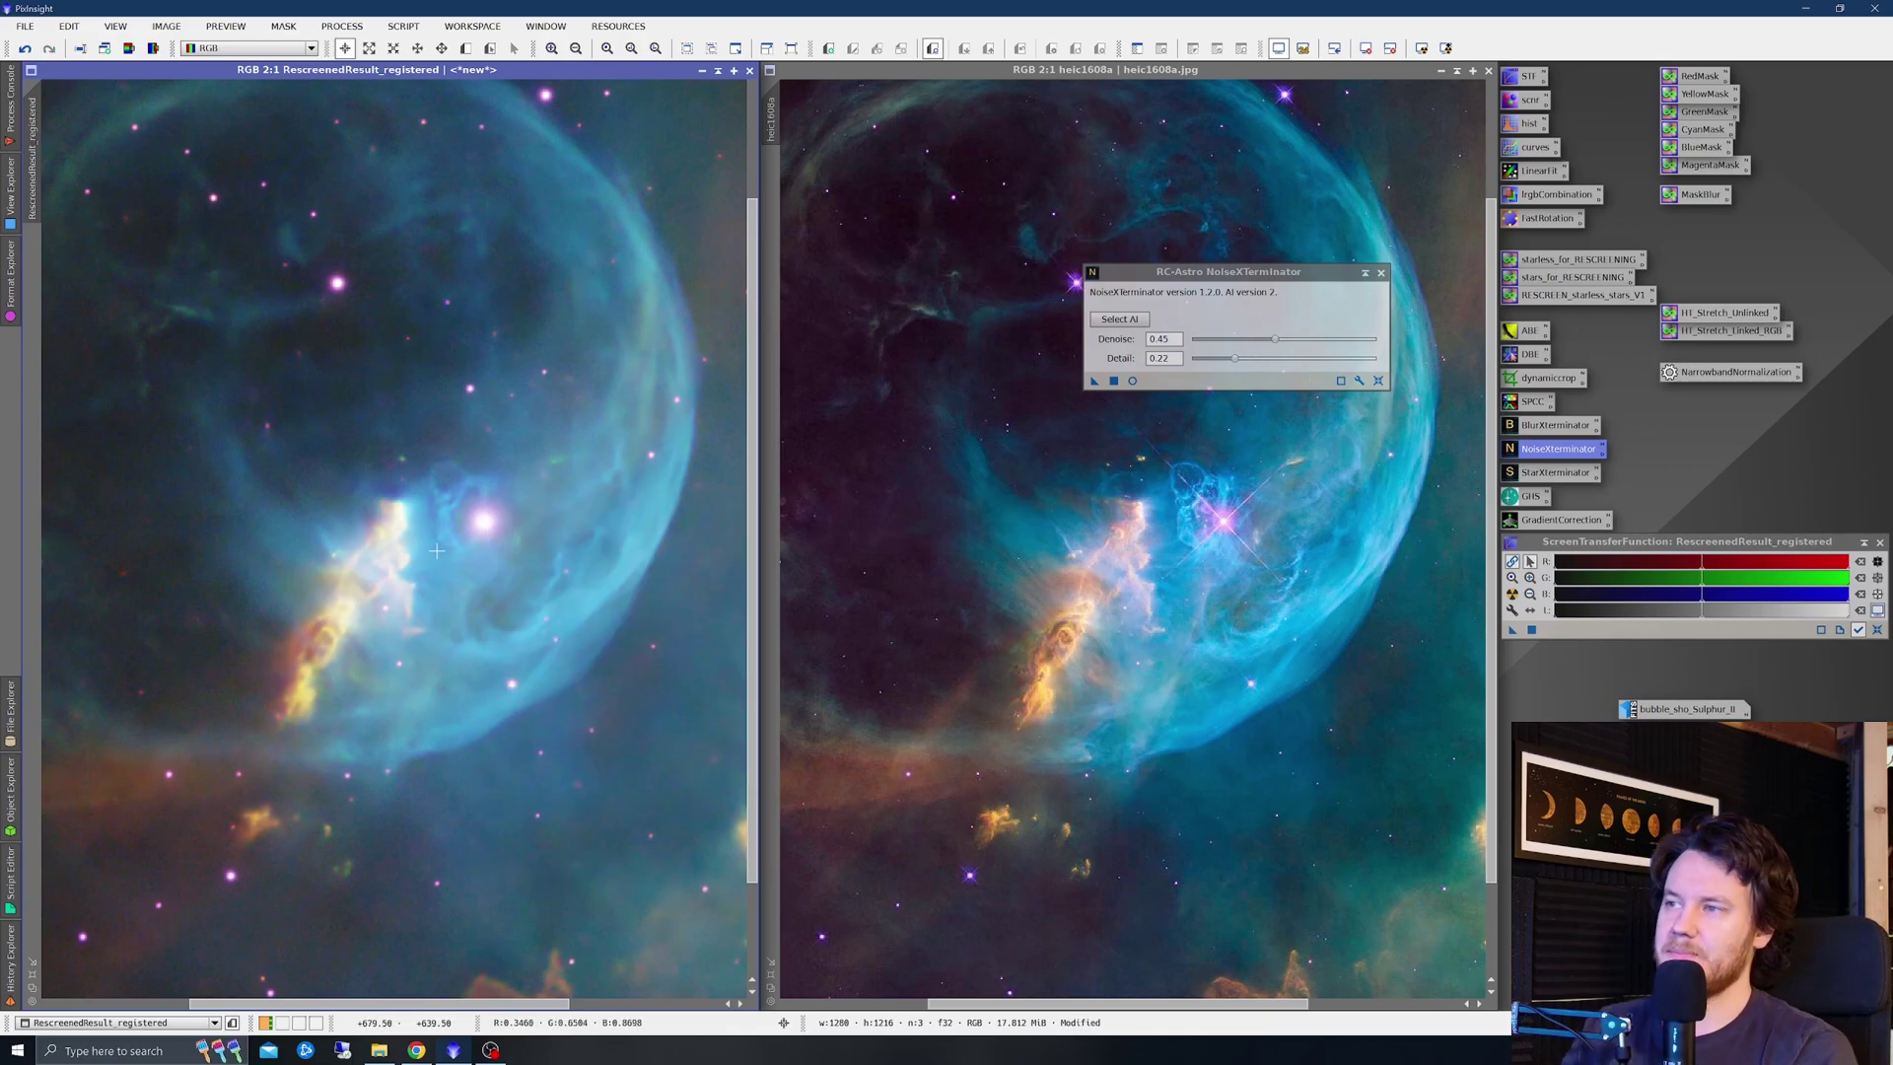
scroll(437, 551, "down", 1)
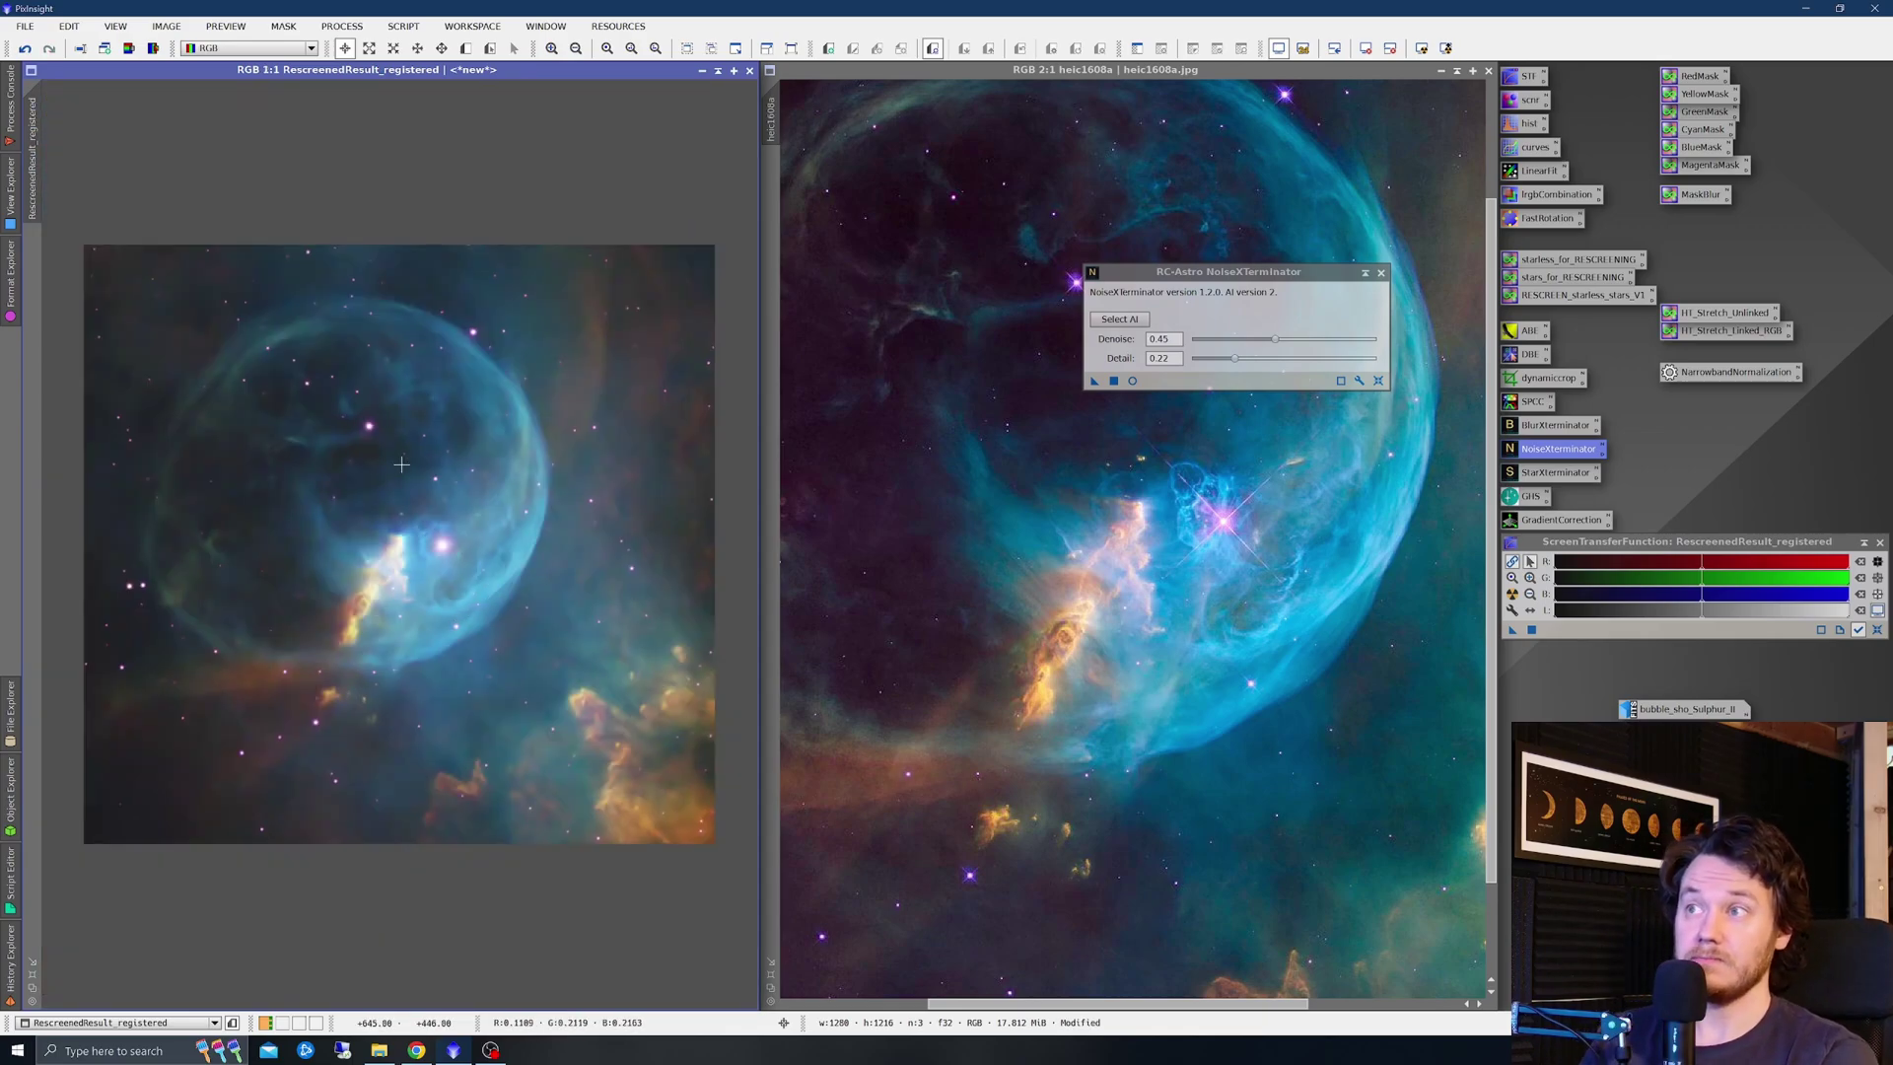
Close NoiseXTerminator and open CurvesTransformation on RGB/K with Real-Time Preview enabled
left_click(1380, 273)
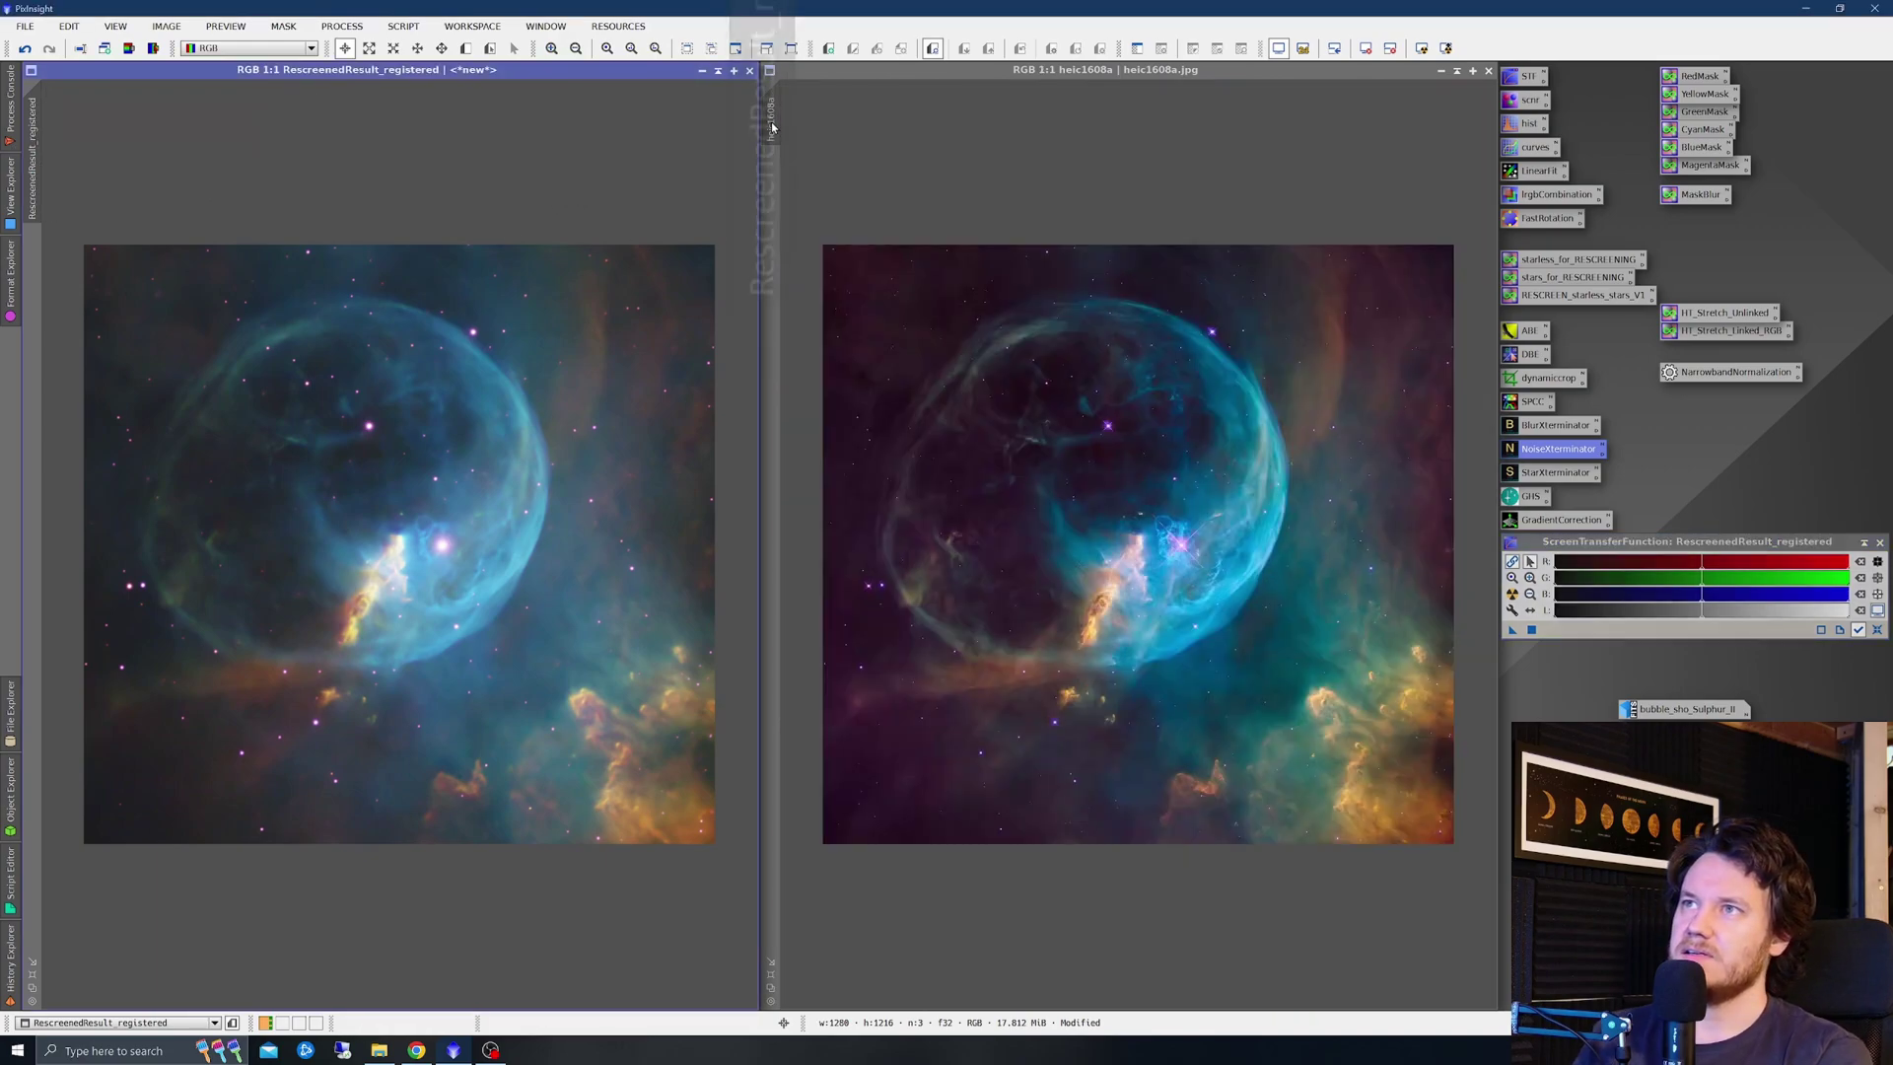
scroll(784, 148, "down", 1)
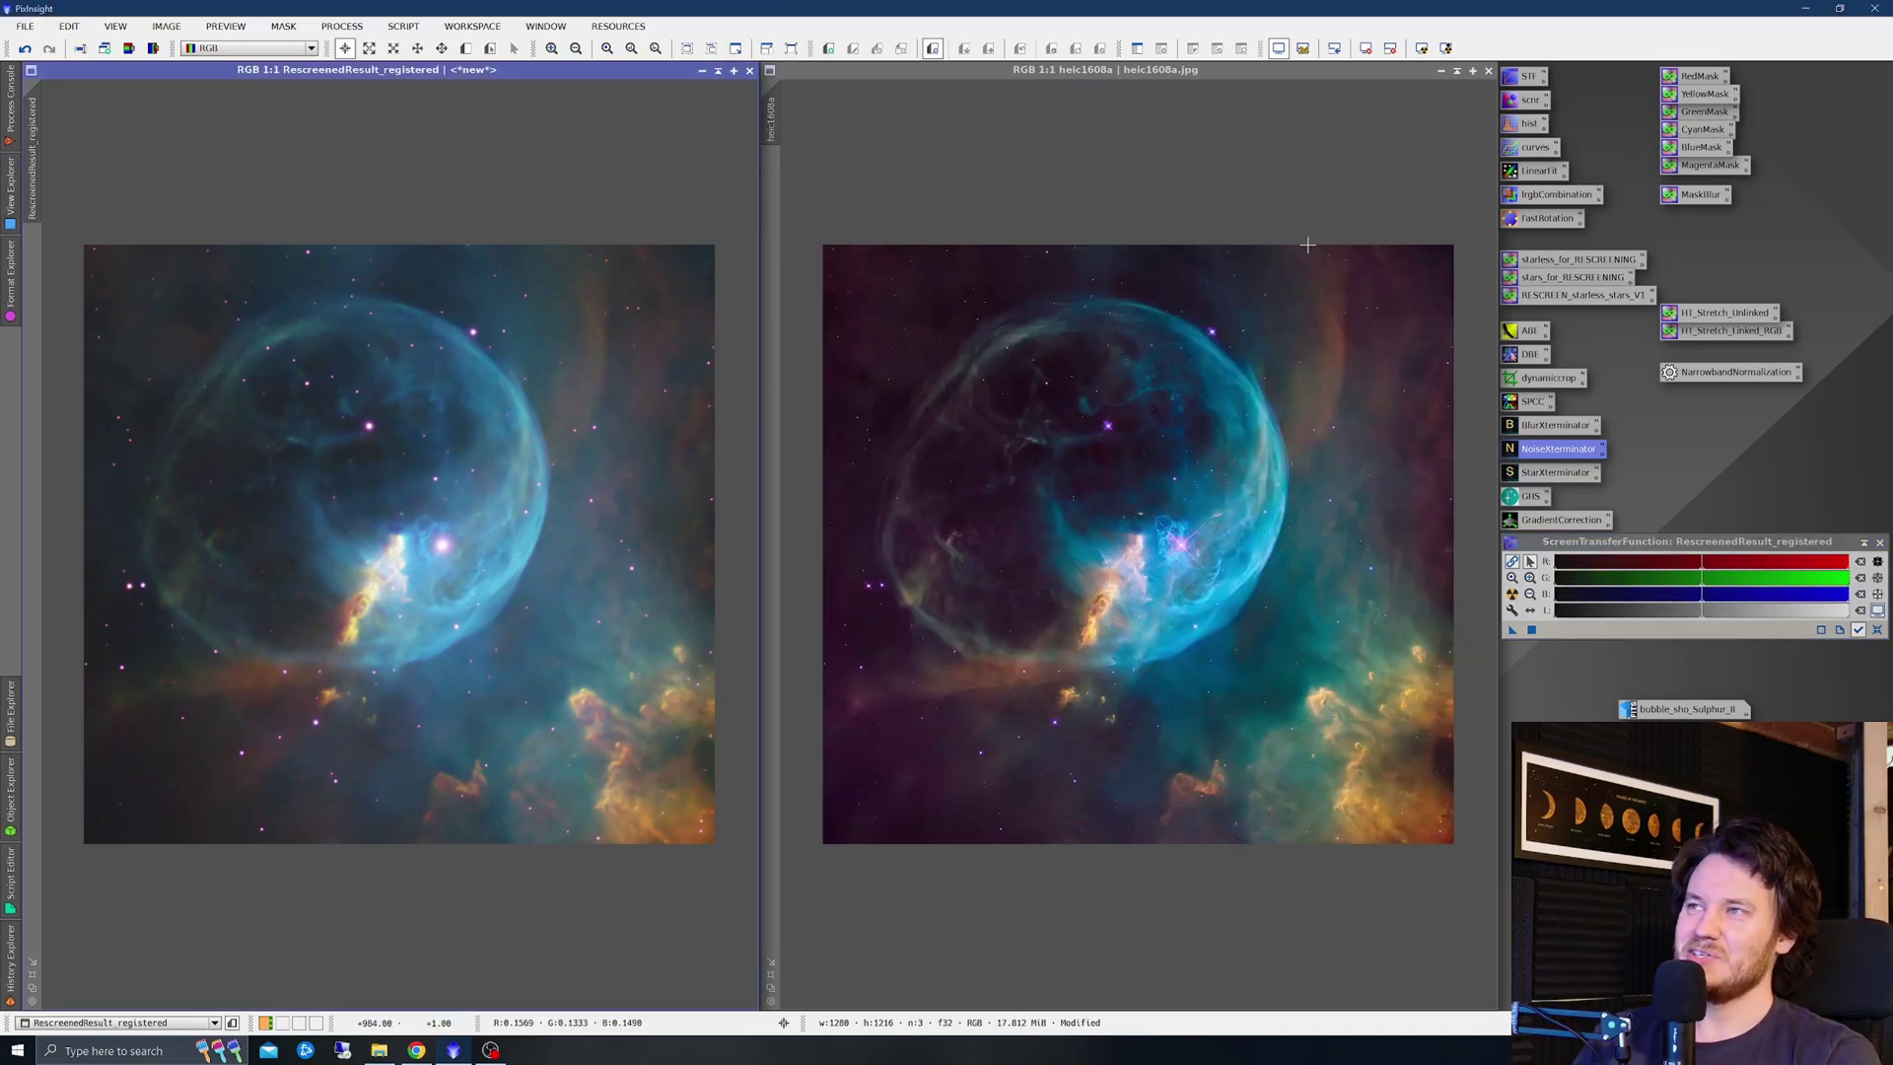
double_click(1532, 150)
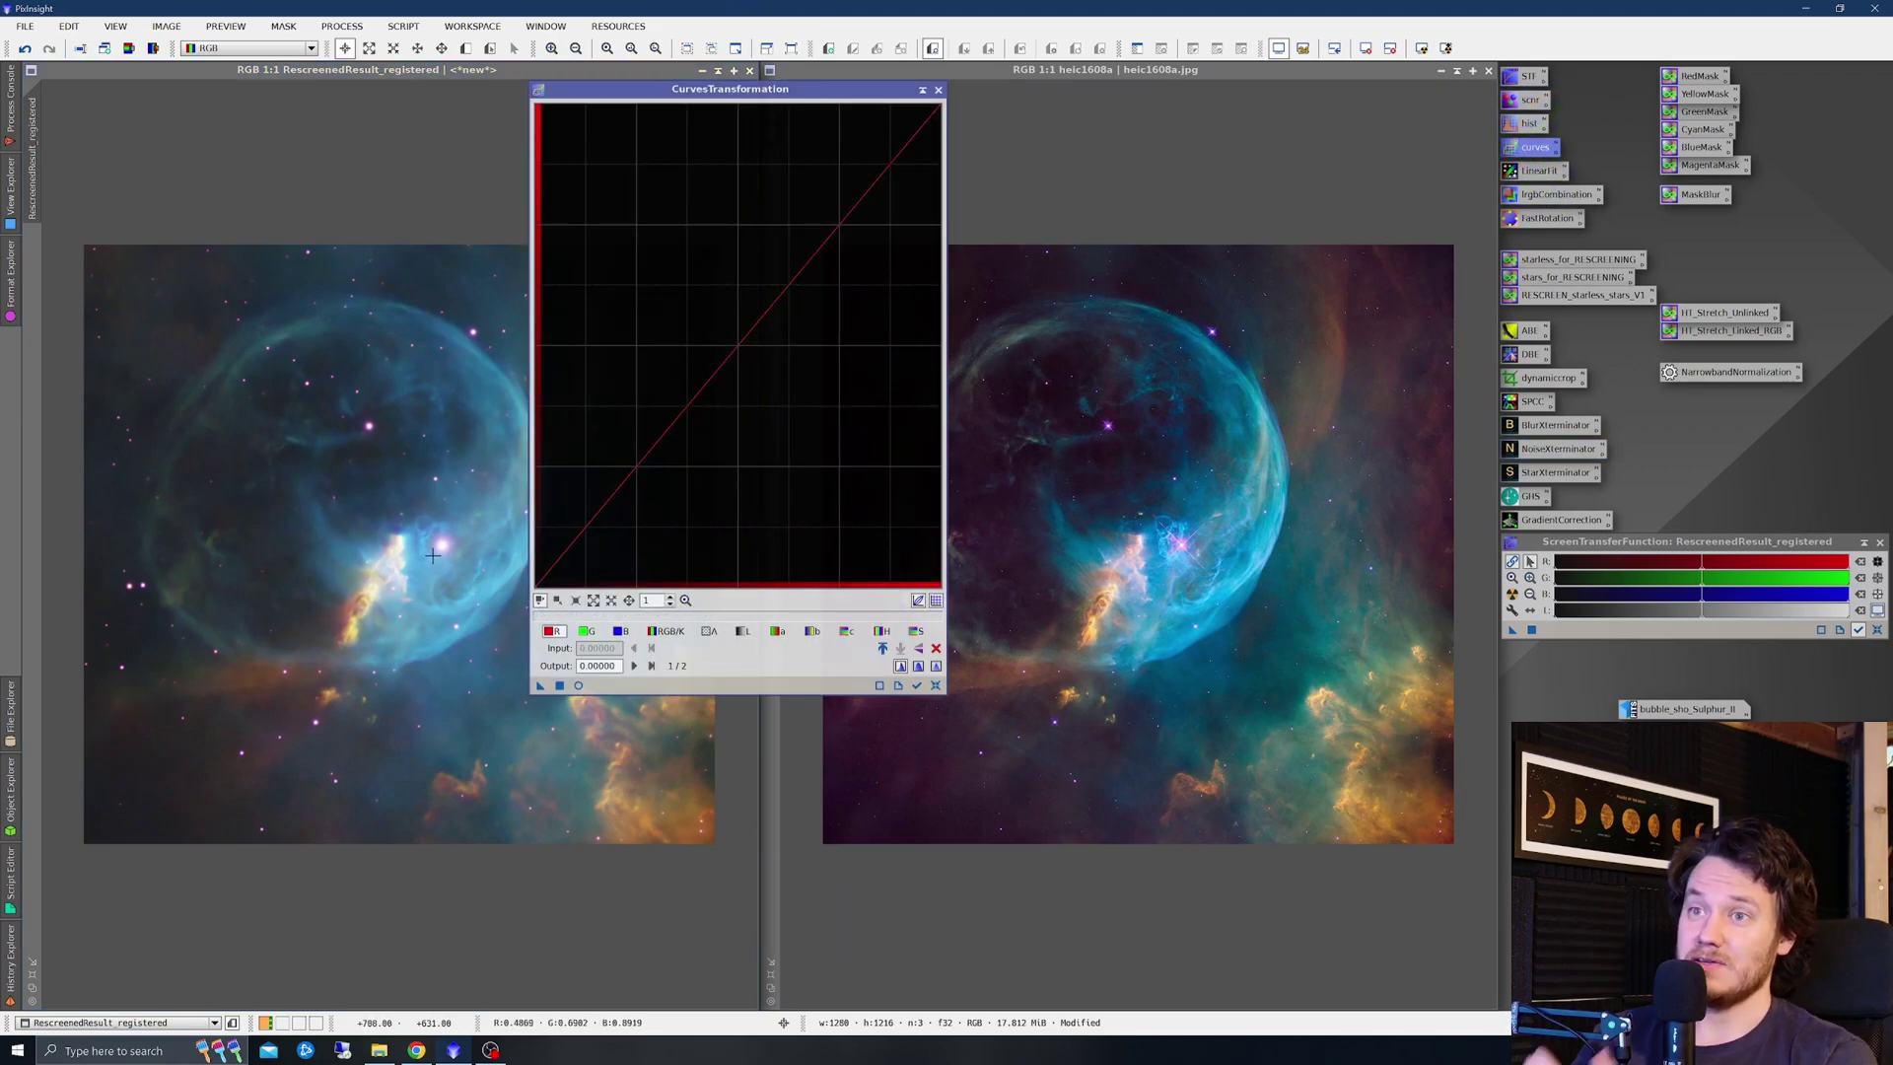
left_click(666, 631)
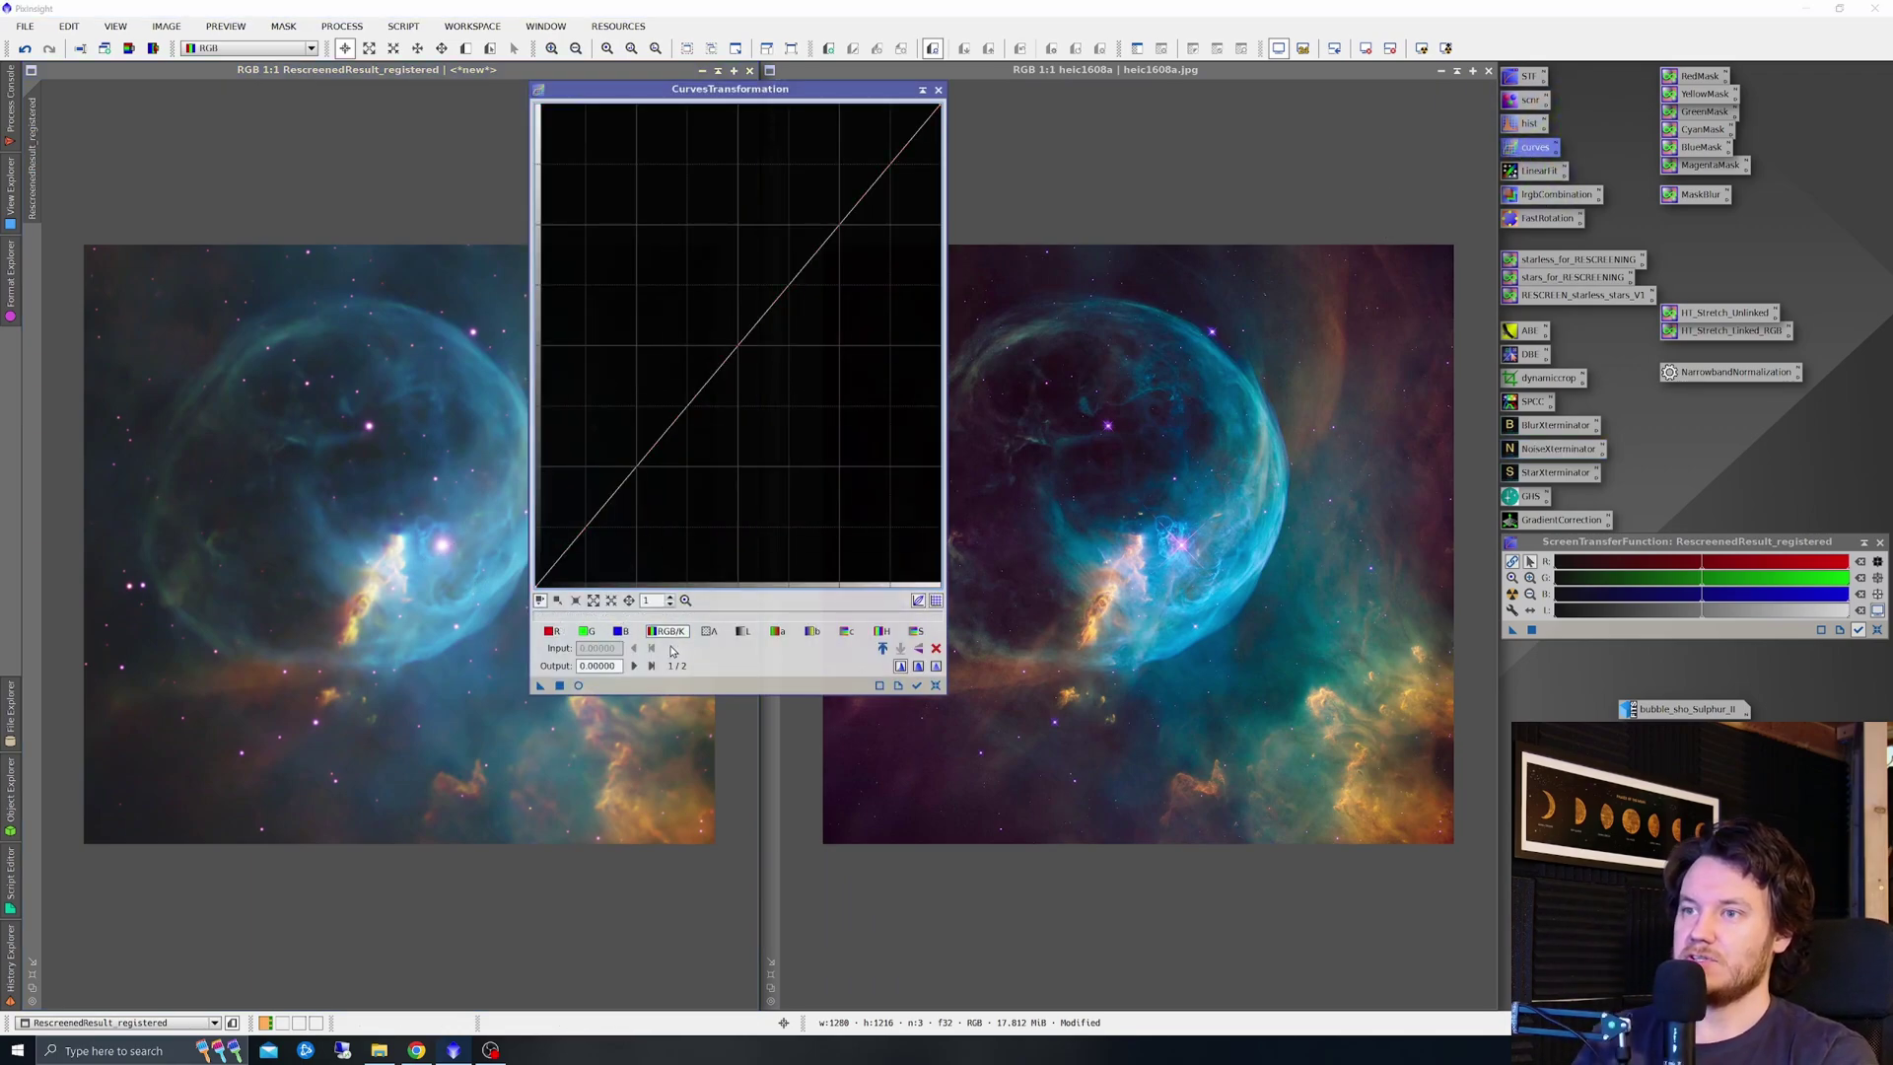
left_click(578, 686)
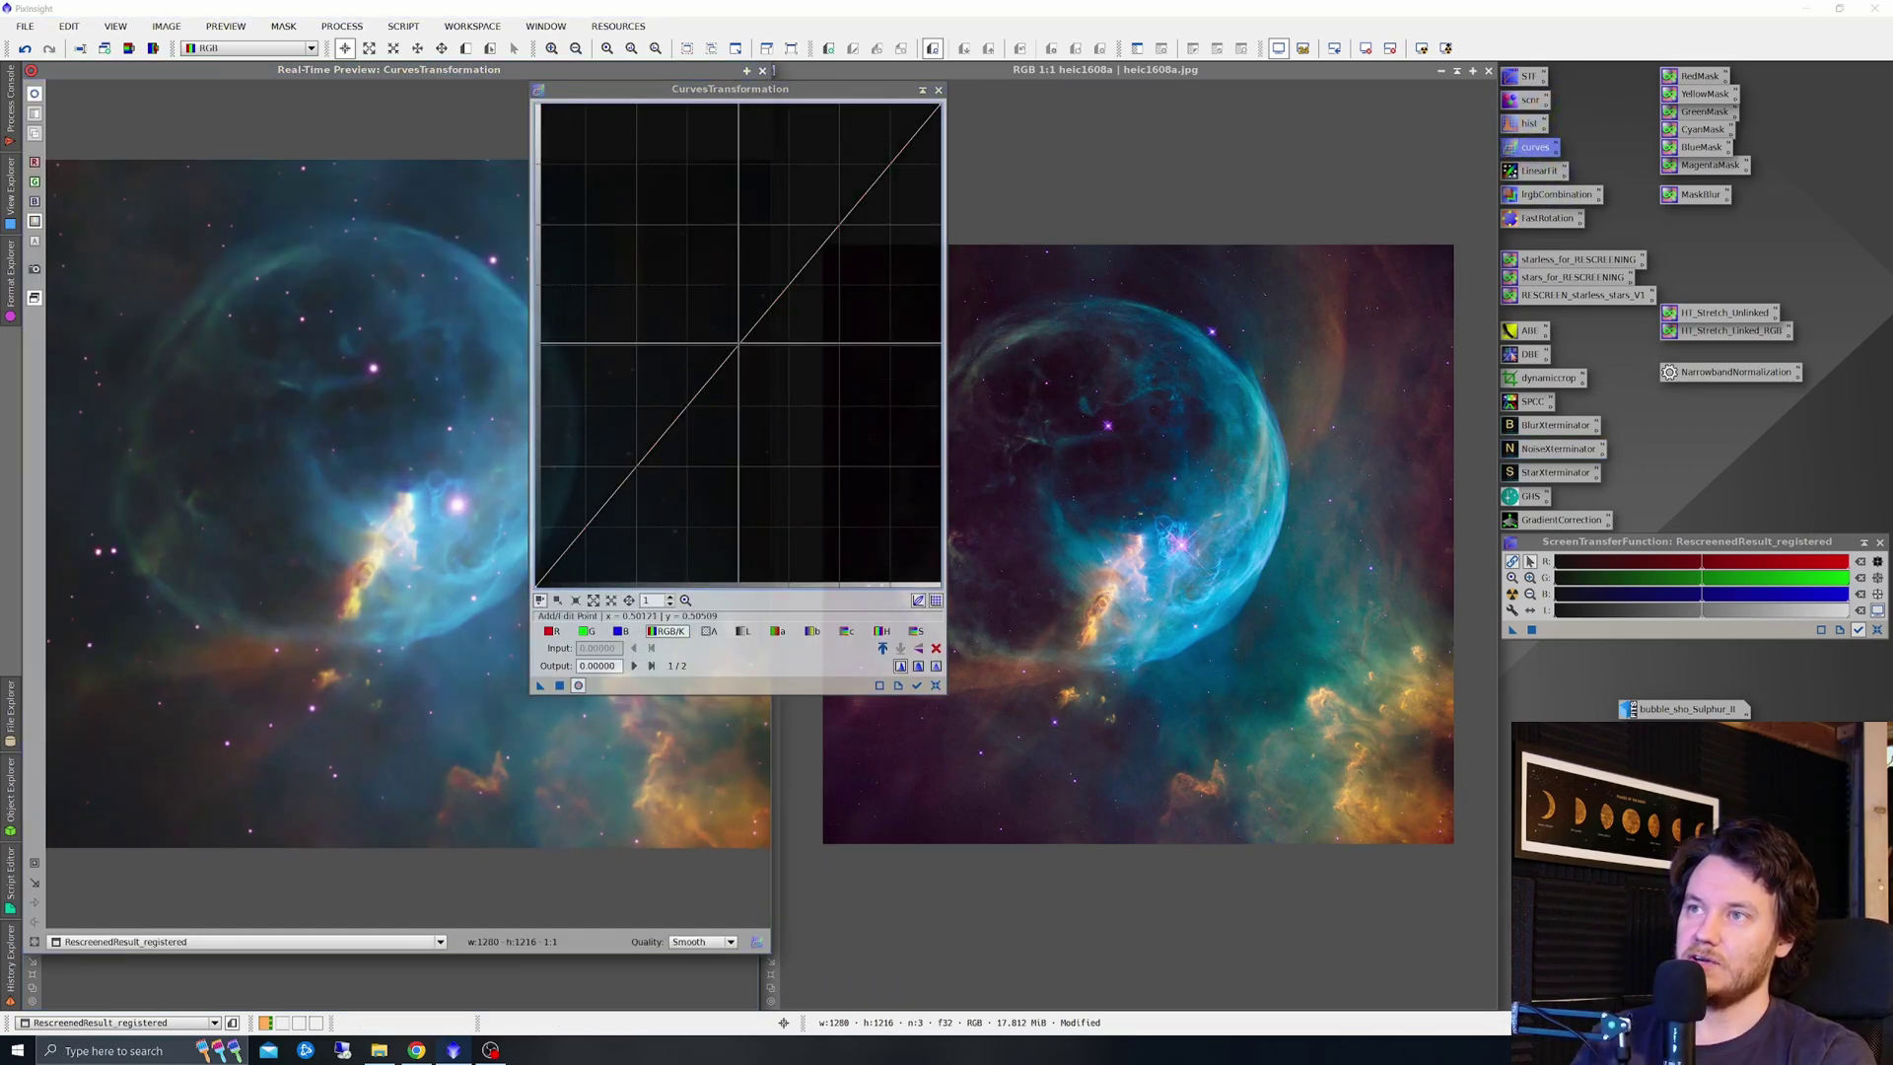
Pull the curve's midpoint down to darken, compare, then straighten it back toward neutral
left_click_drag(737, 344, 749, 355)
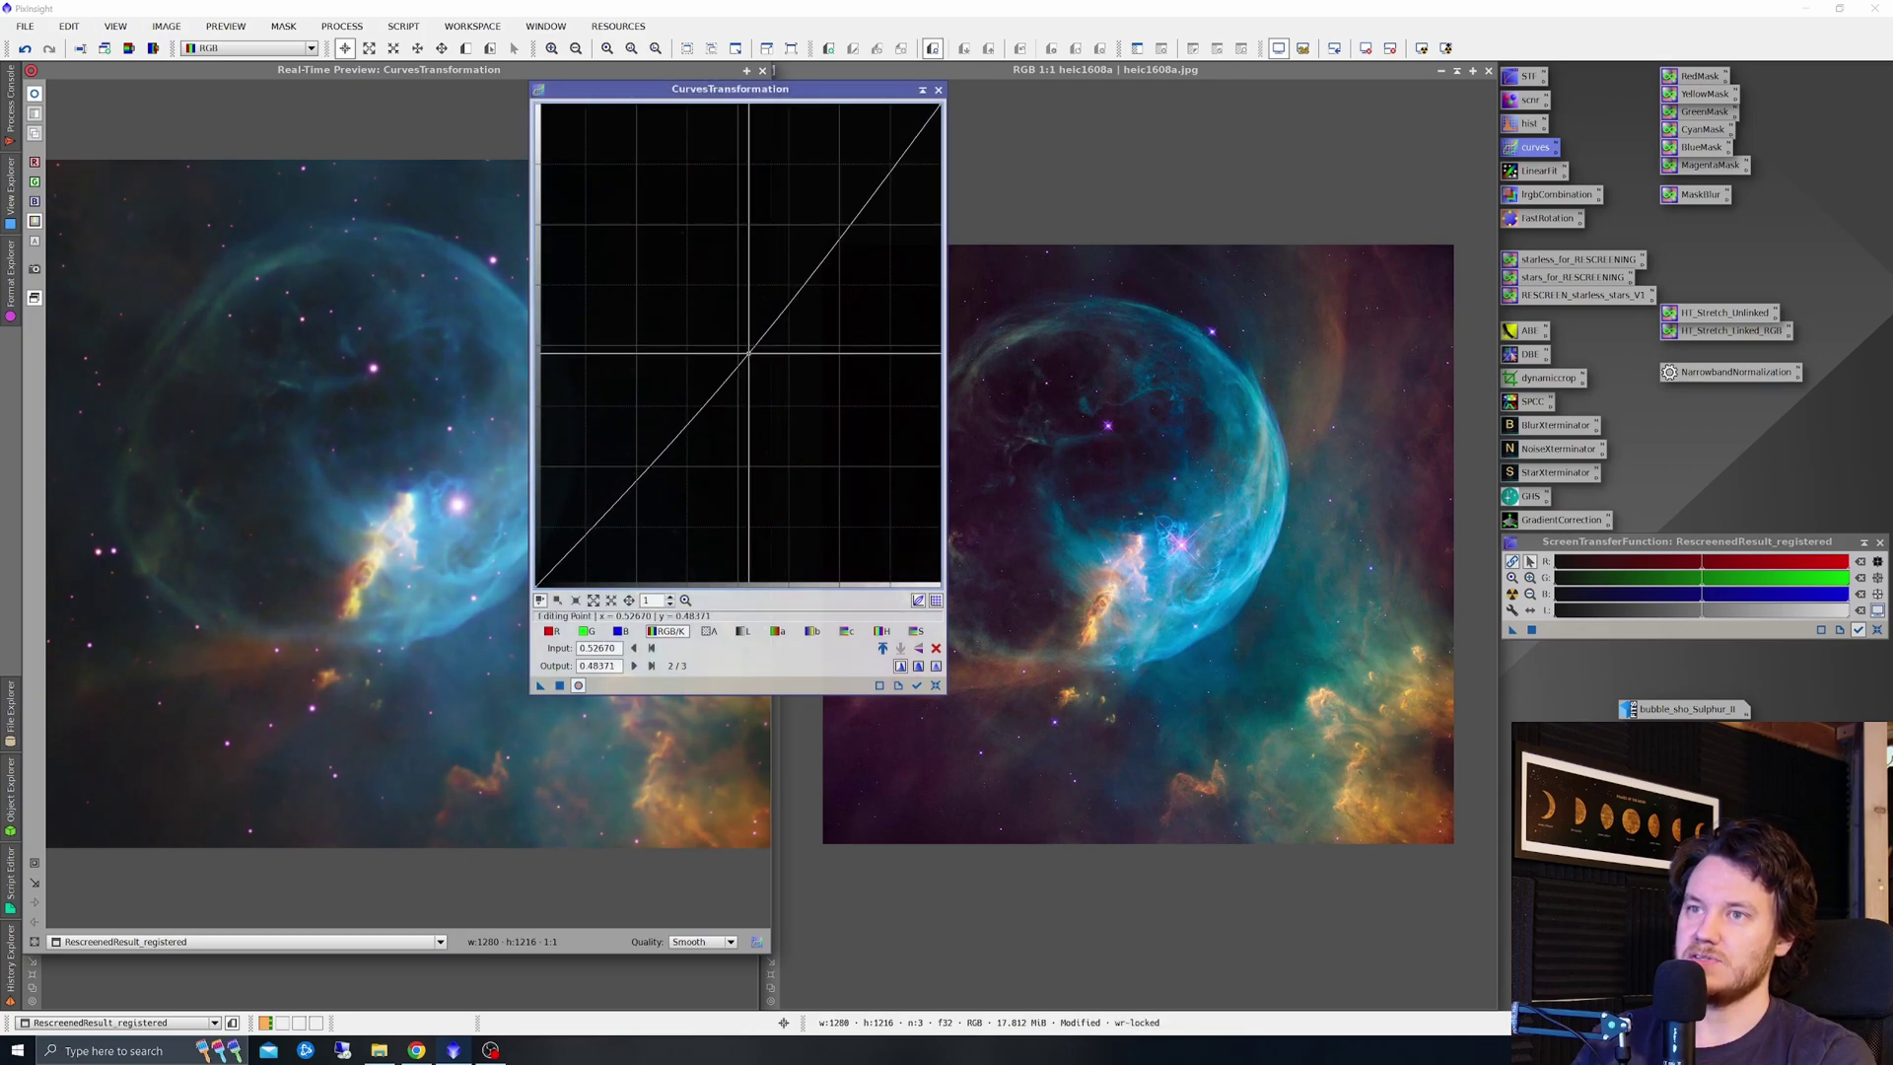
mouse_move(750, 352)
left_mouse_down()
mouse_move(806, 420)
mouse_move(750, 359)
left_mouse_up()
left_click(38, 96)
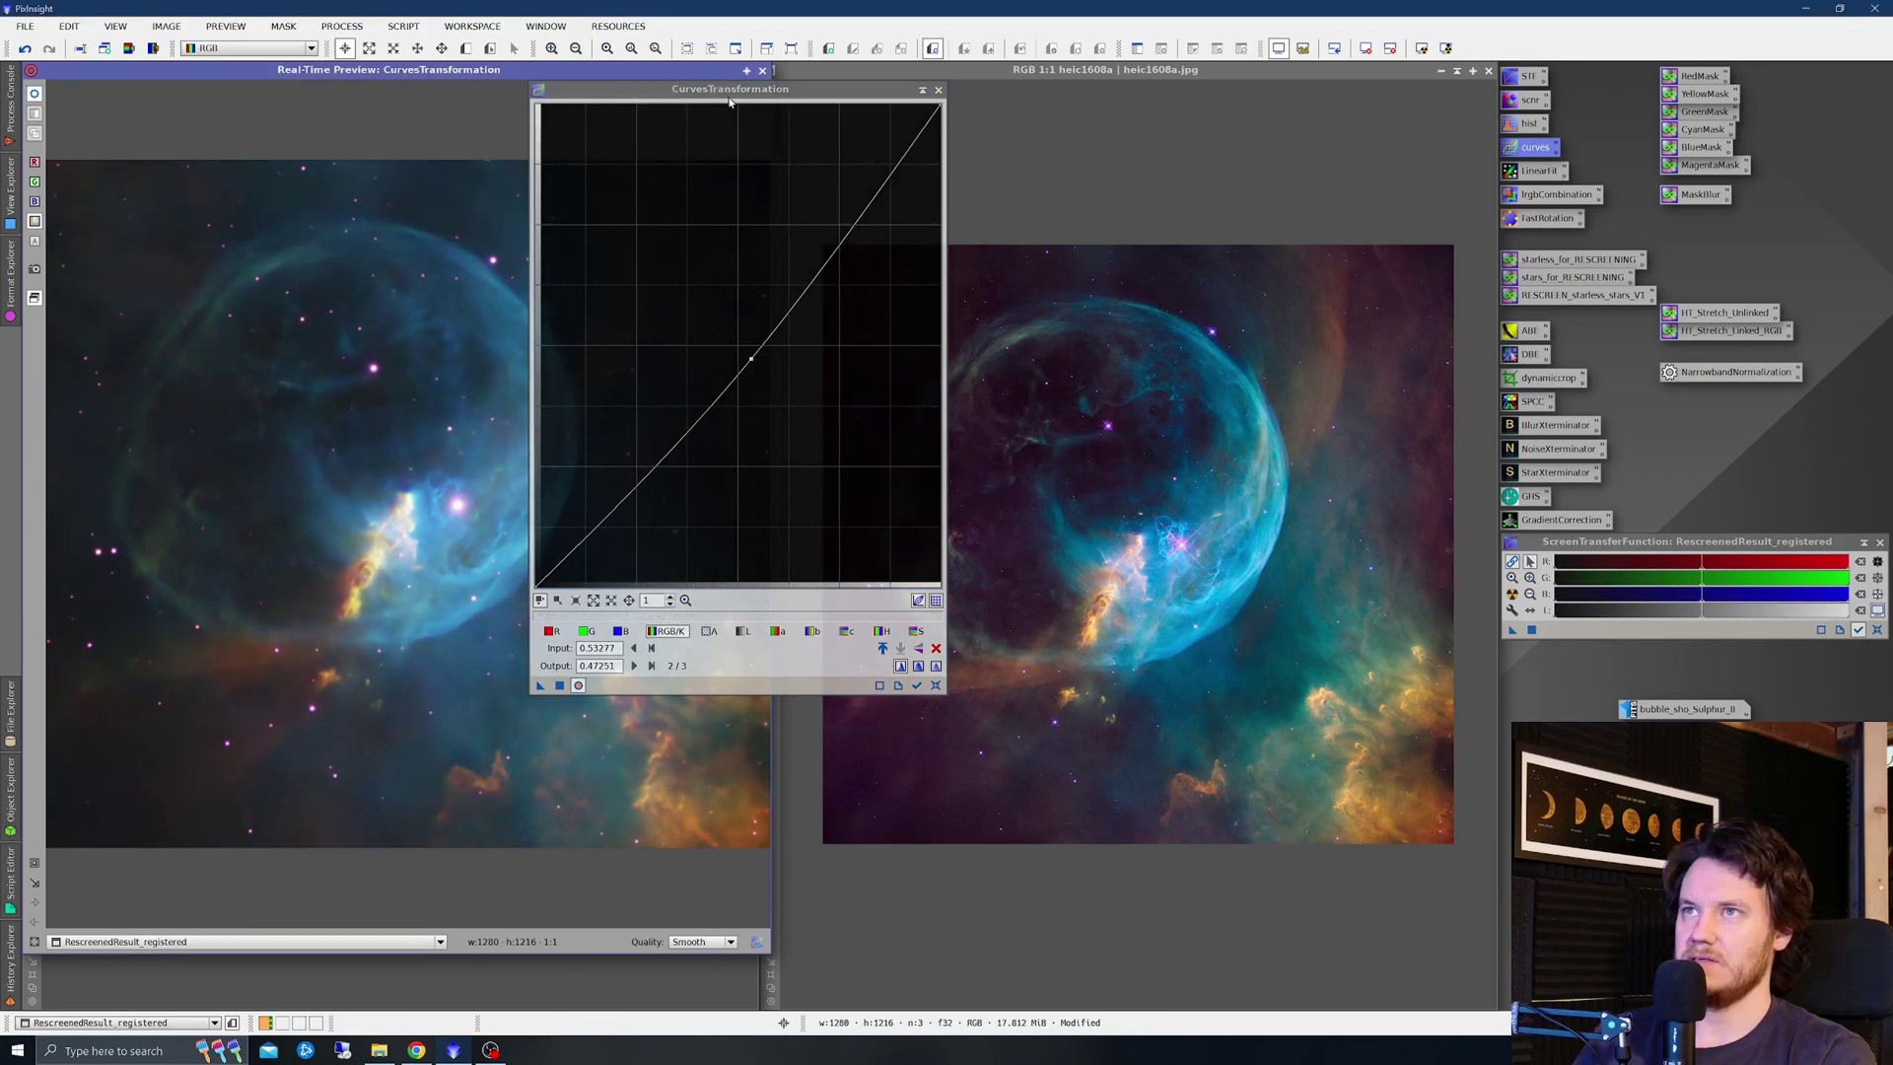
left_click_drag(760, 95, 1003, 106)
left_click_drag(984, 407, 991, 365)
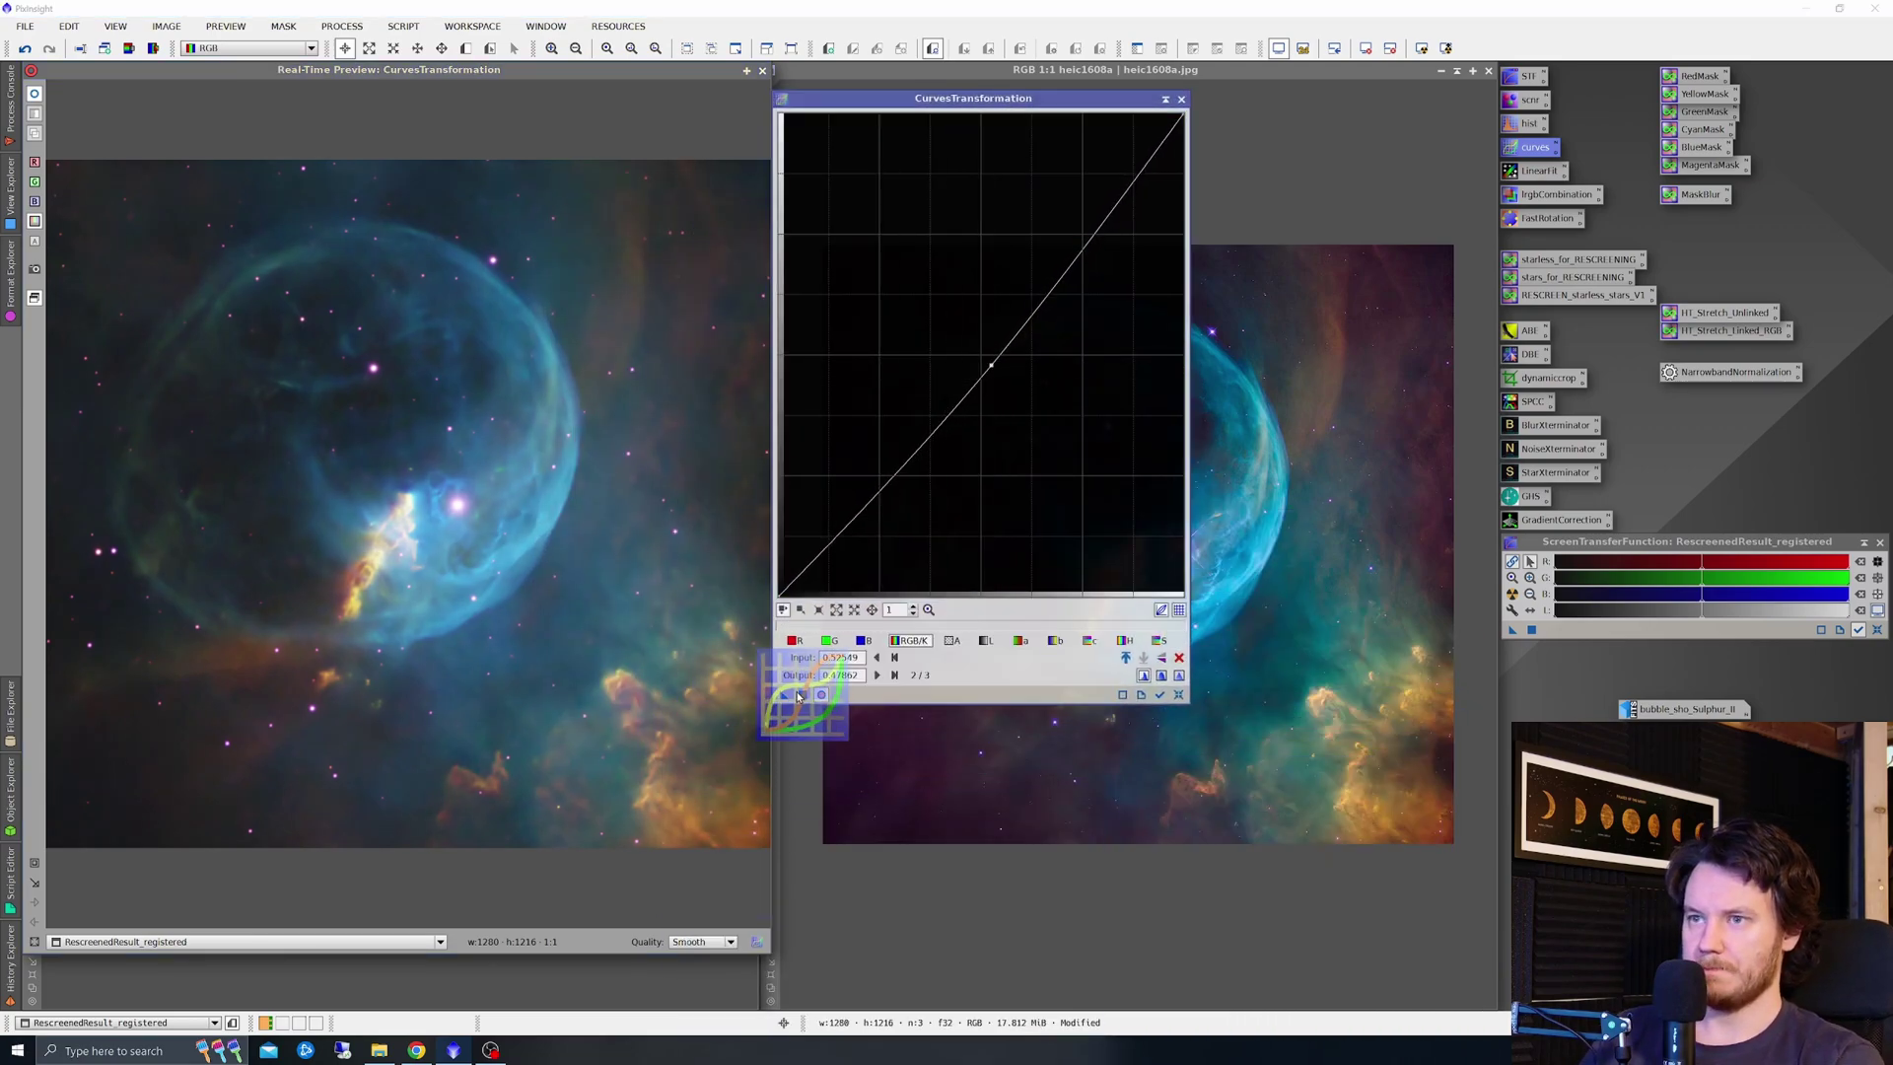
Close Curves, then open HistogramTransformation targeting RescreenedResult_registered with live preview
left_click(1161, 694)
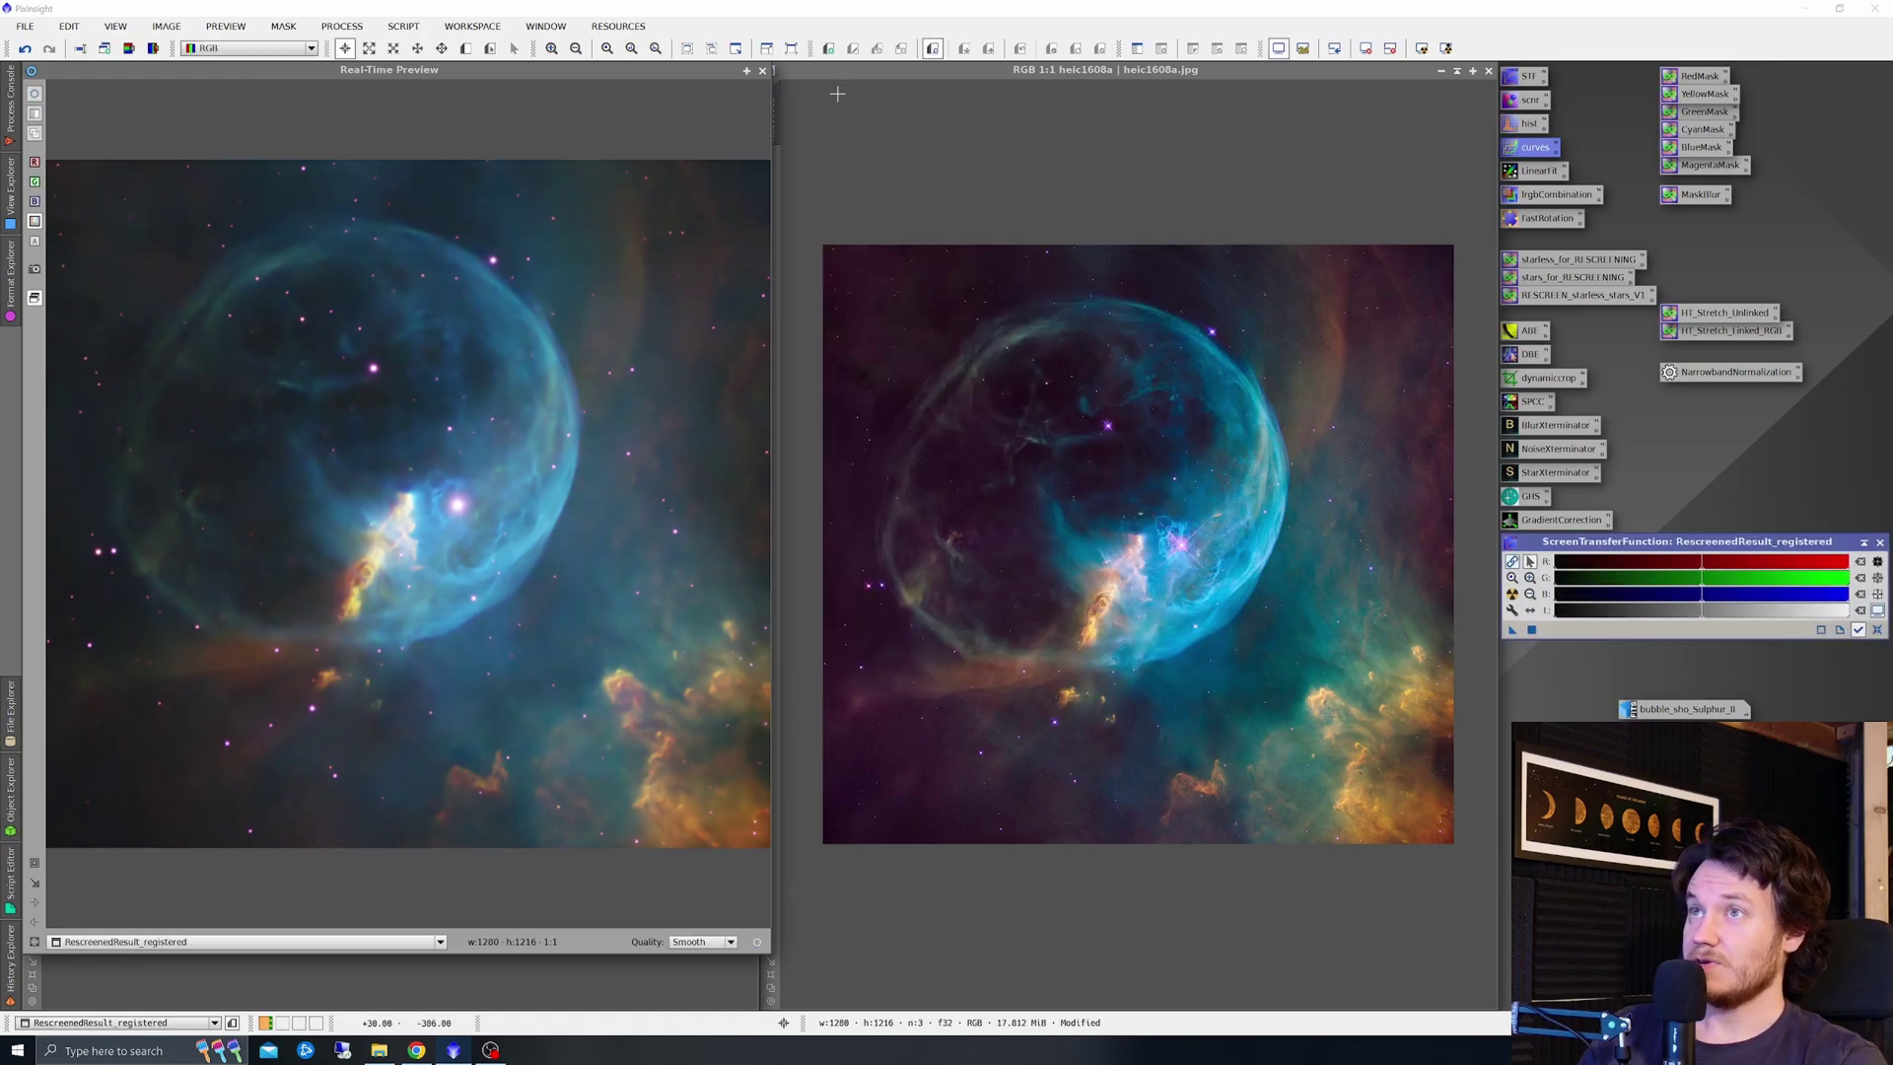
left_click(762, 71)
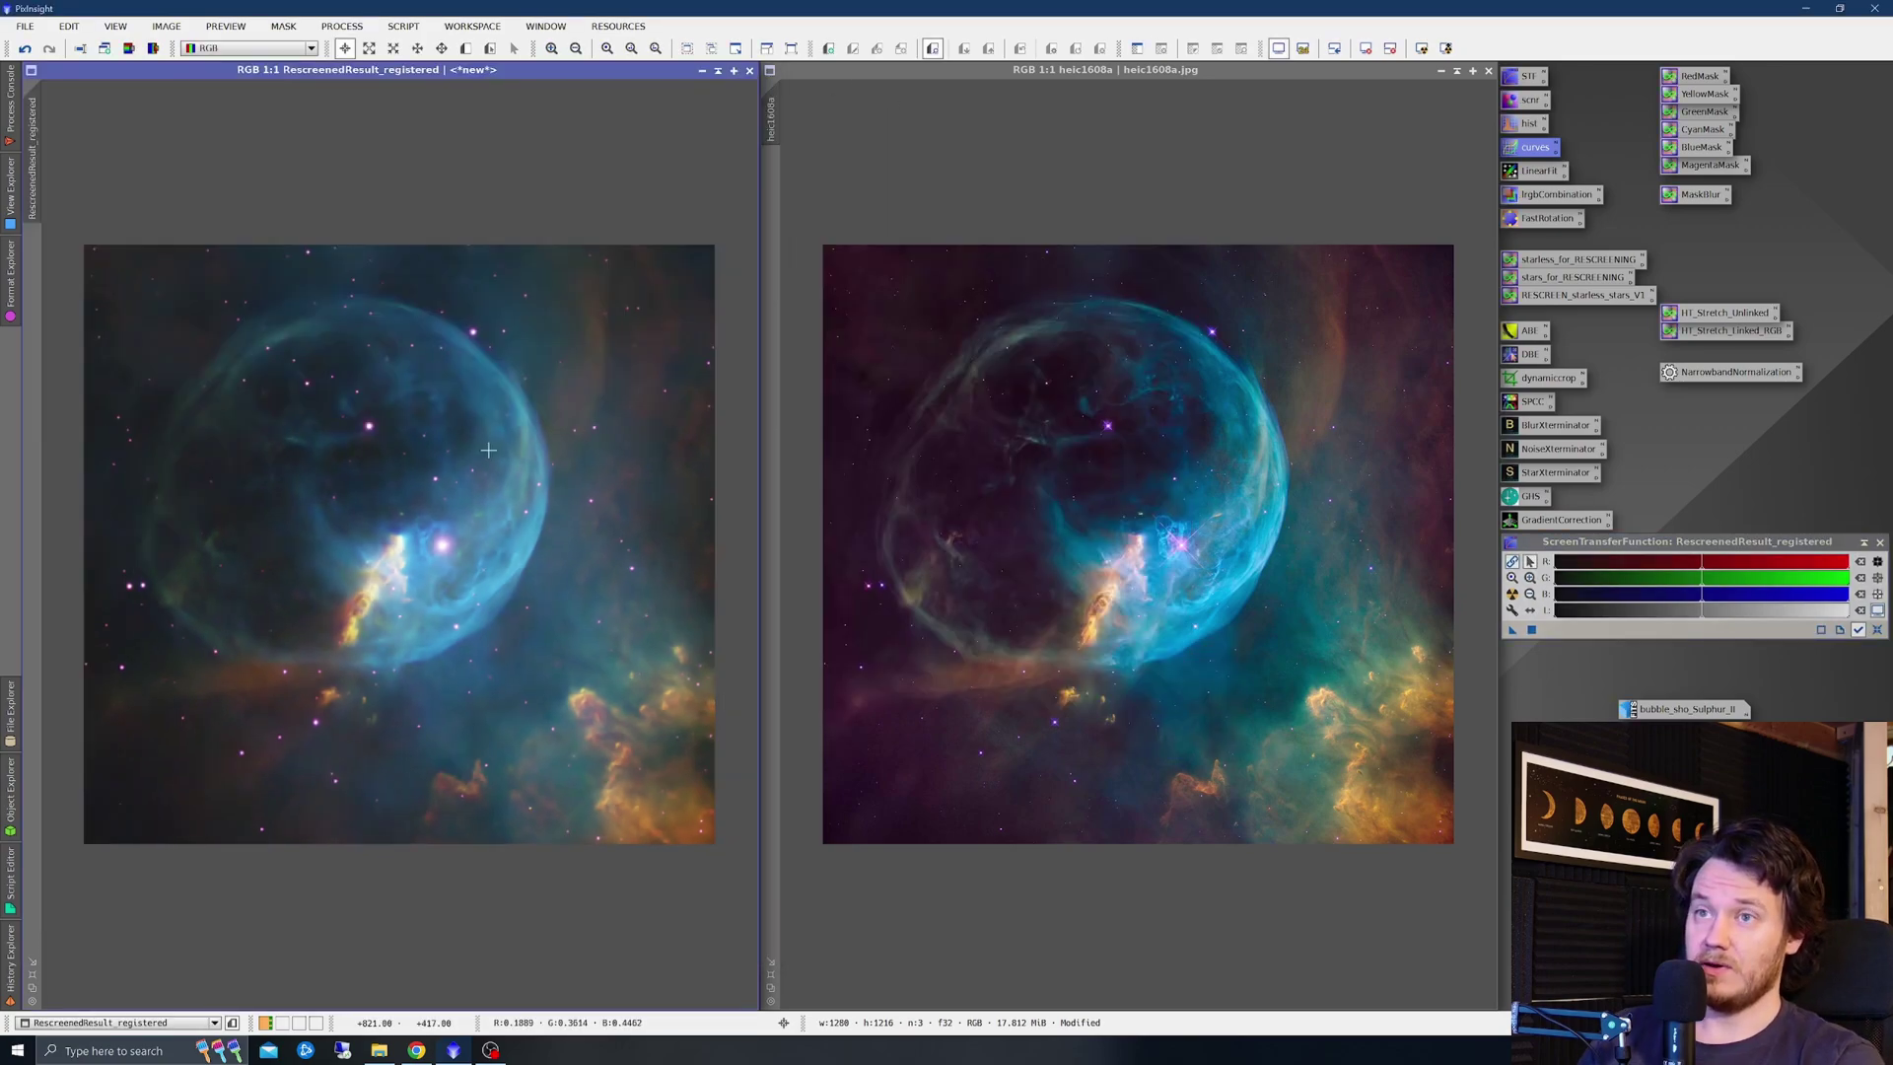
double_click(1527, 126)
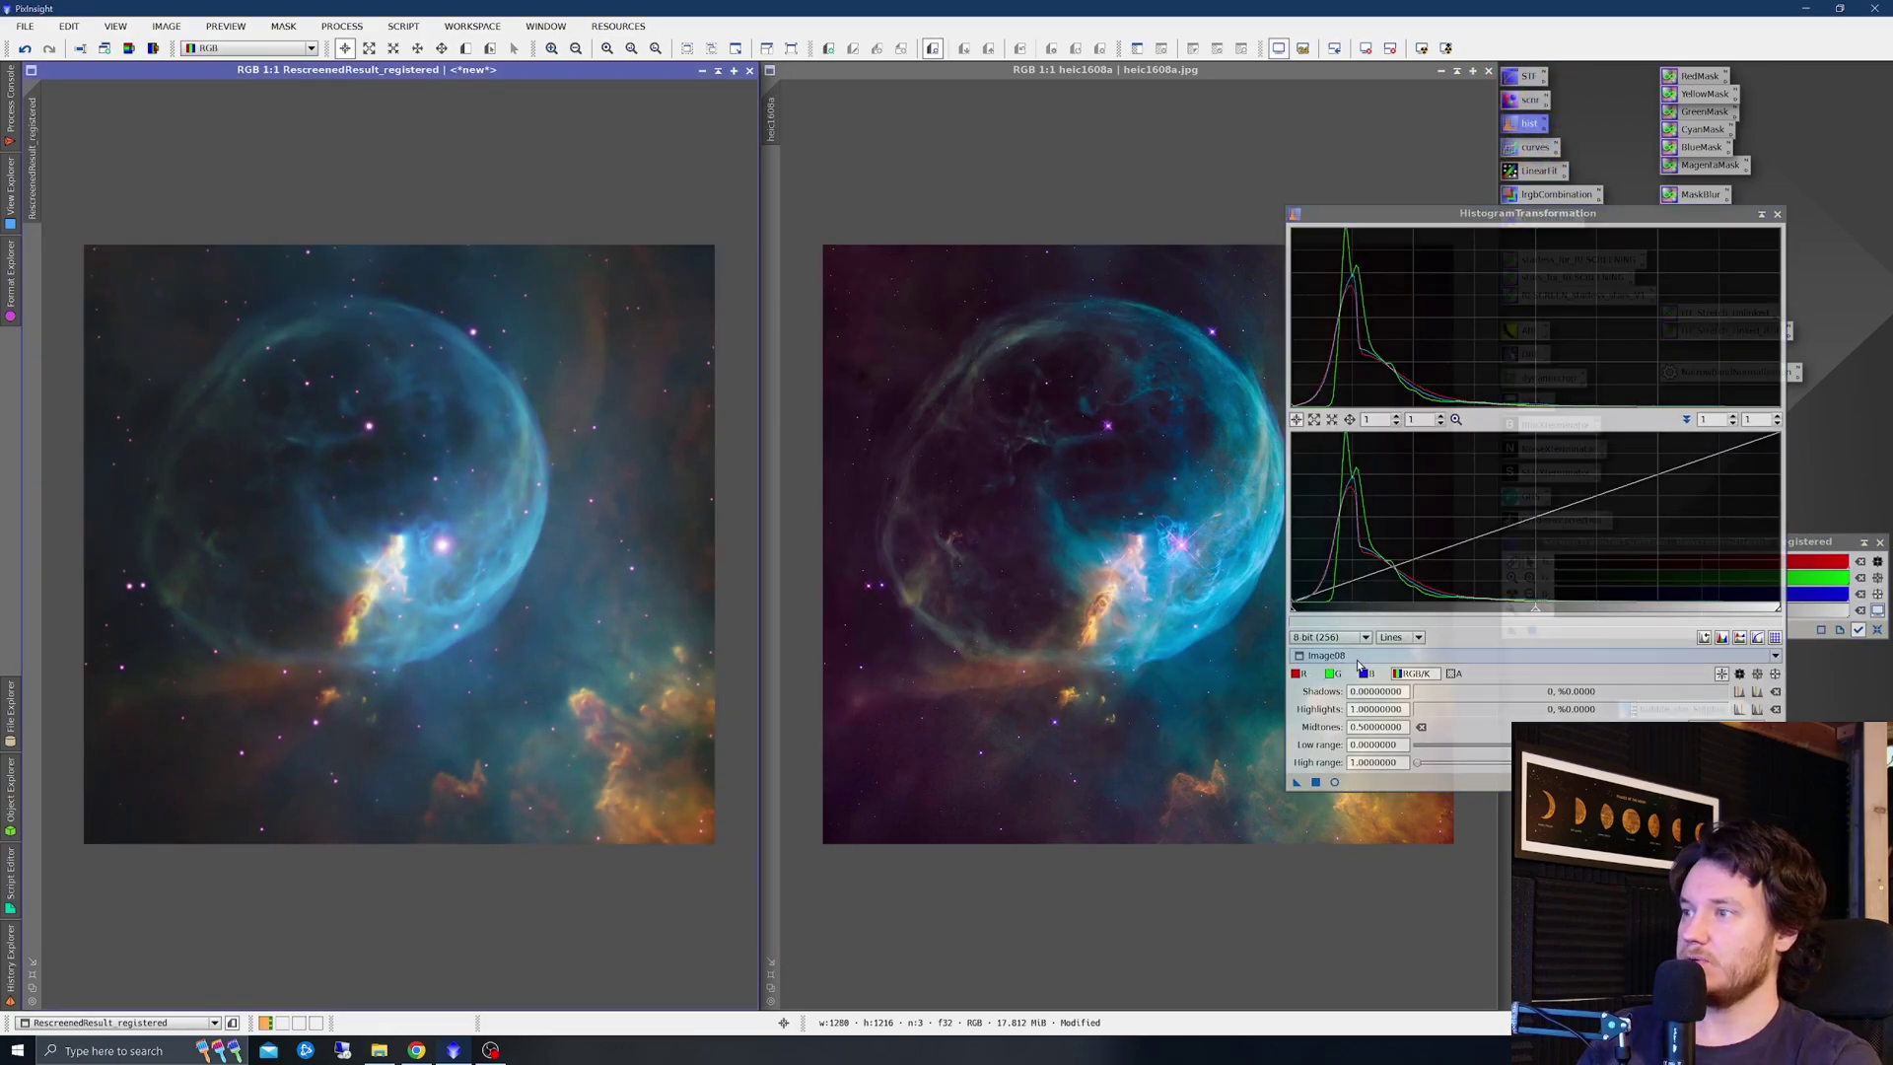
left_click(1357, 656)
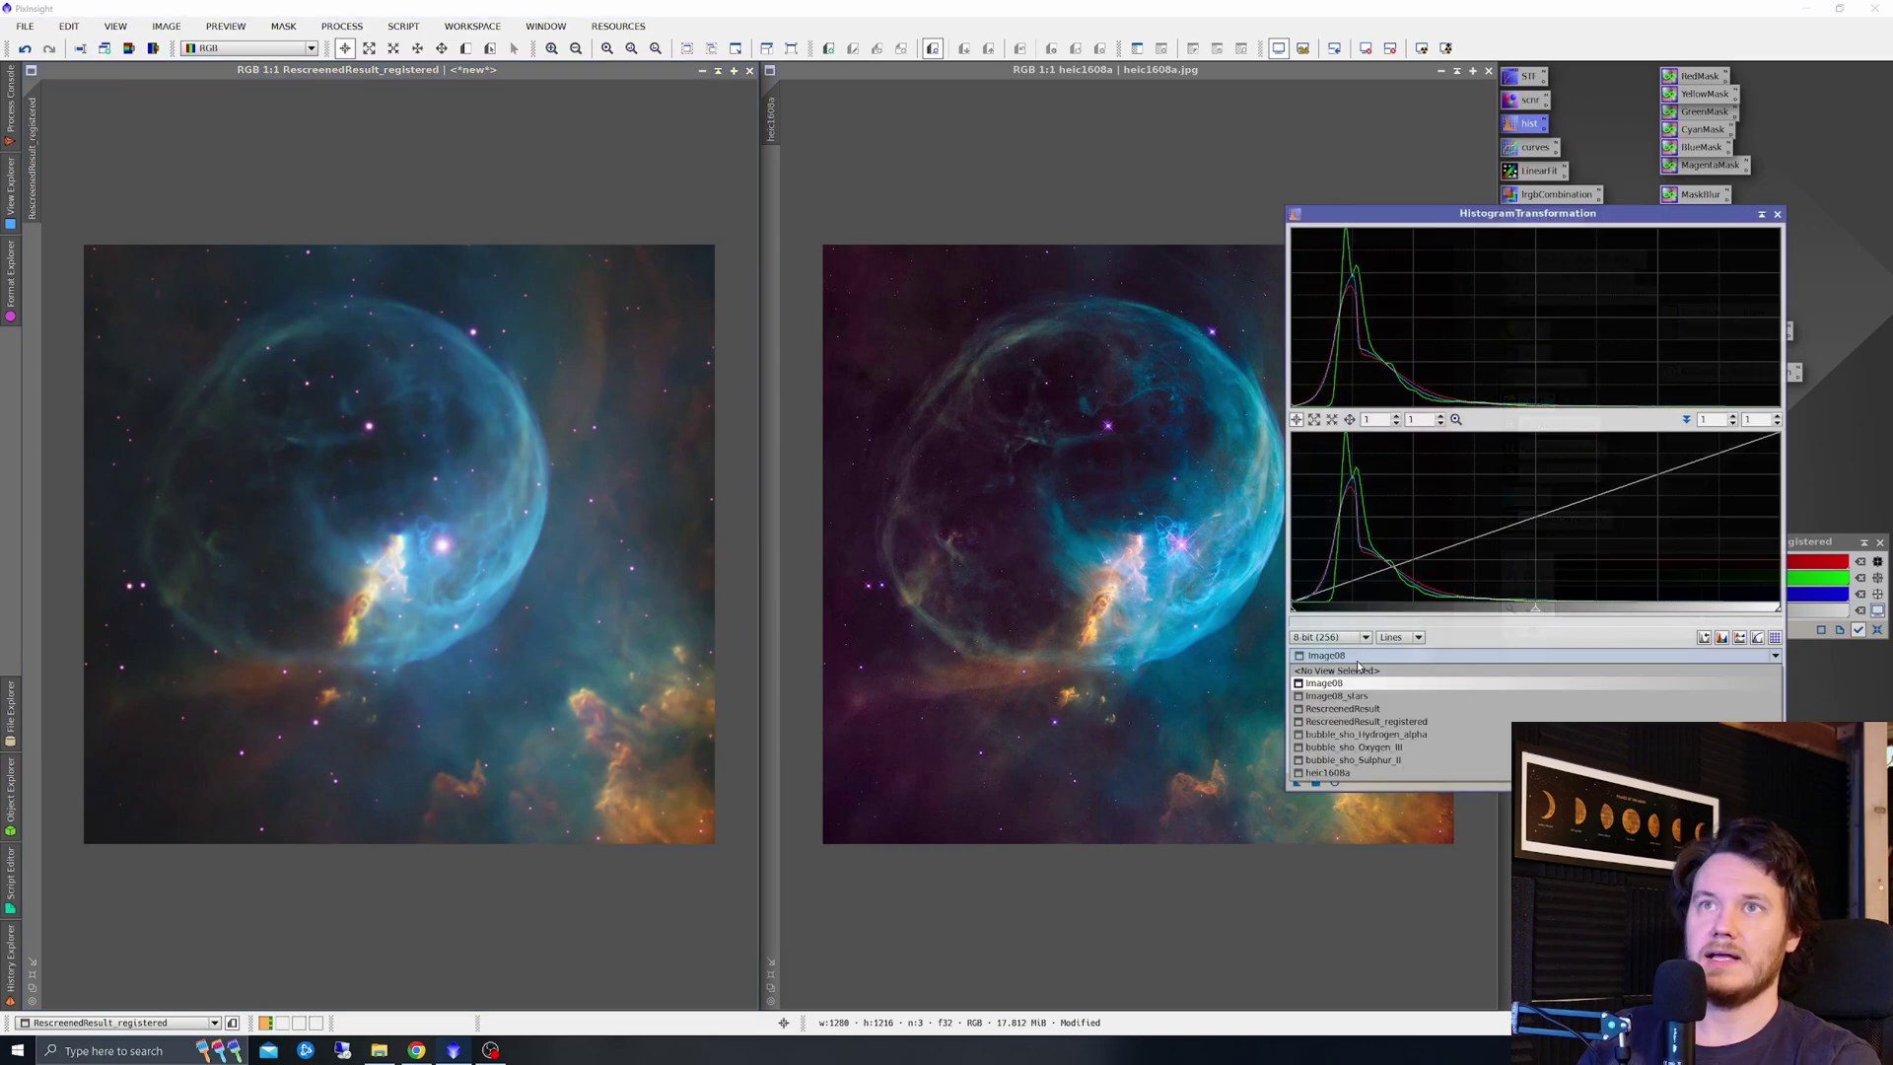
left_click(1365, 721)
left_click(1334, 782)
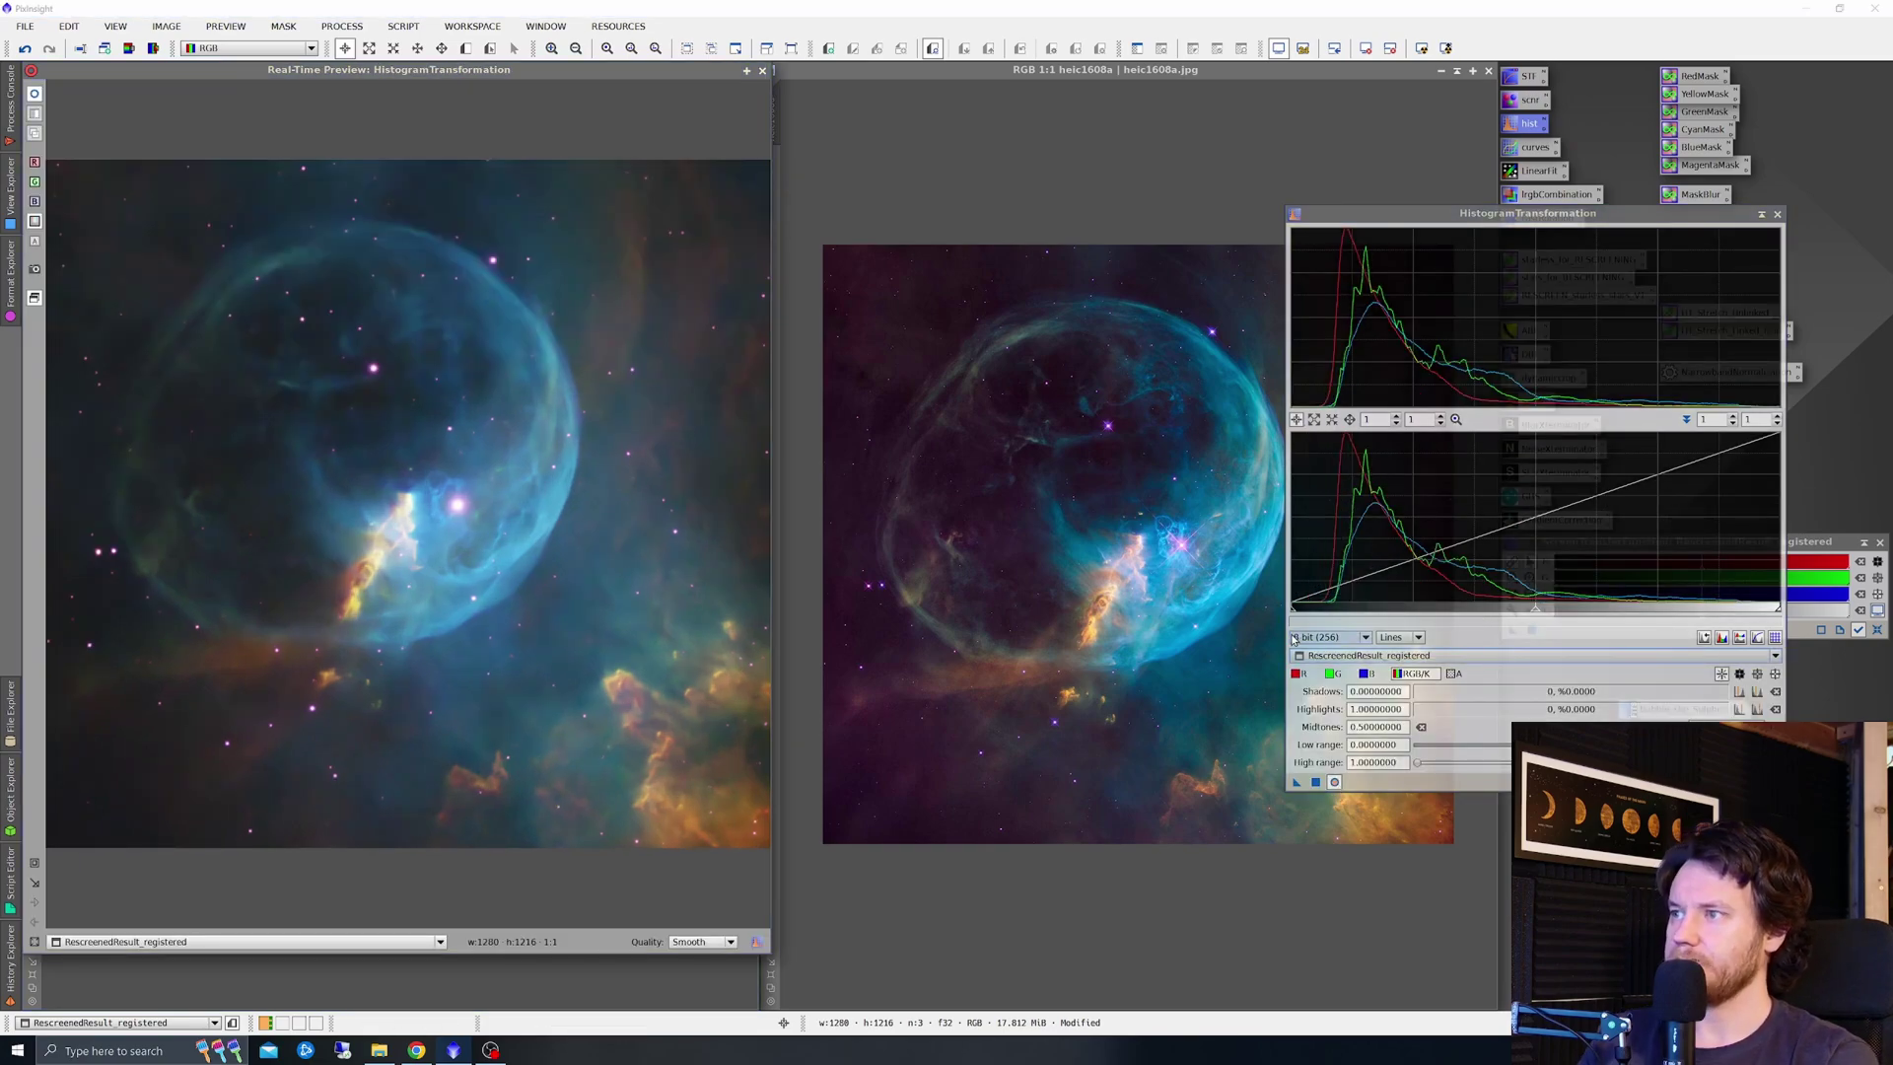
Raise the shadows clipping to about 0.07, apply it, and close the histogram tool
left_click_drag(1399, 216, 1477, 119)
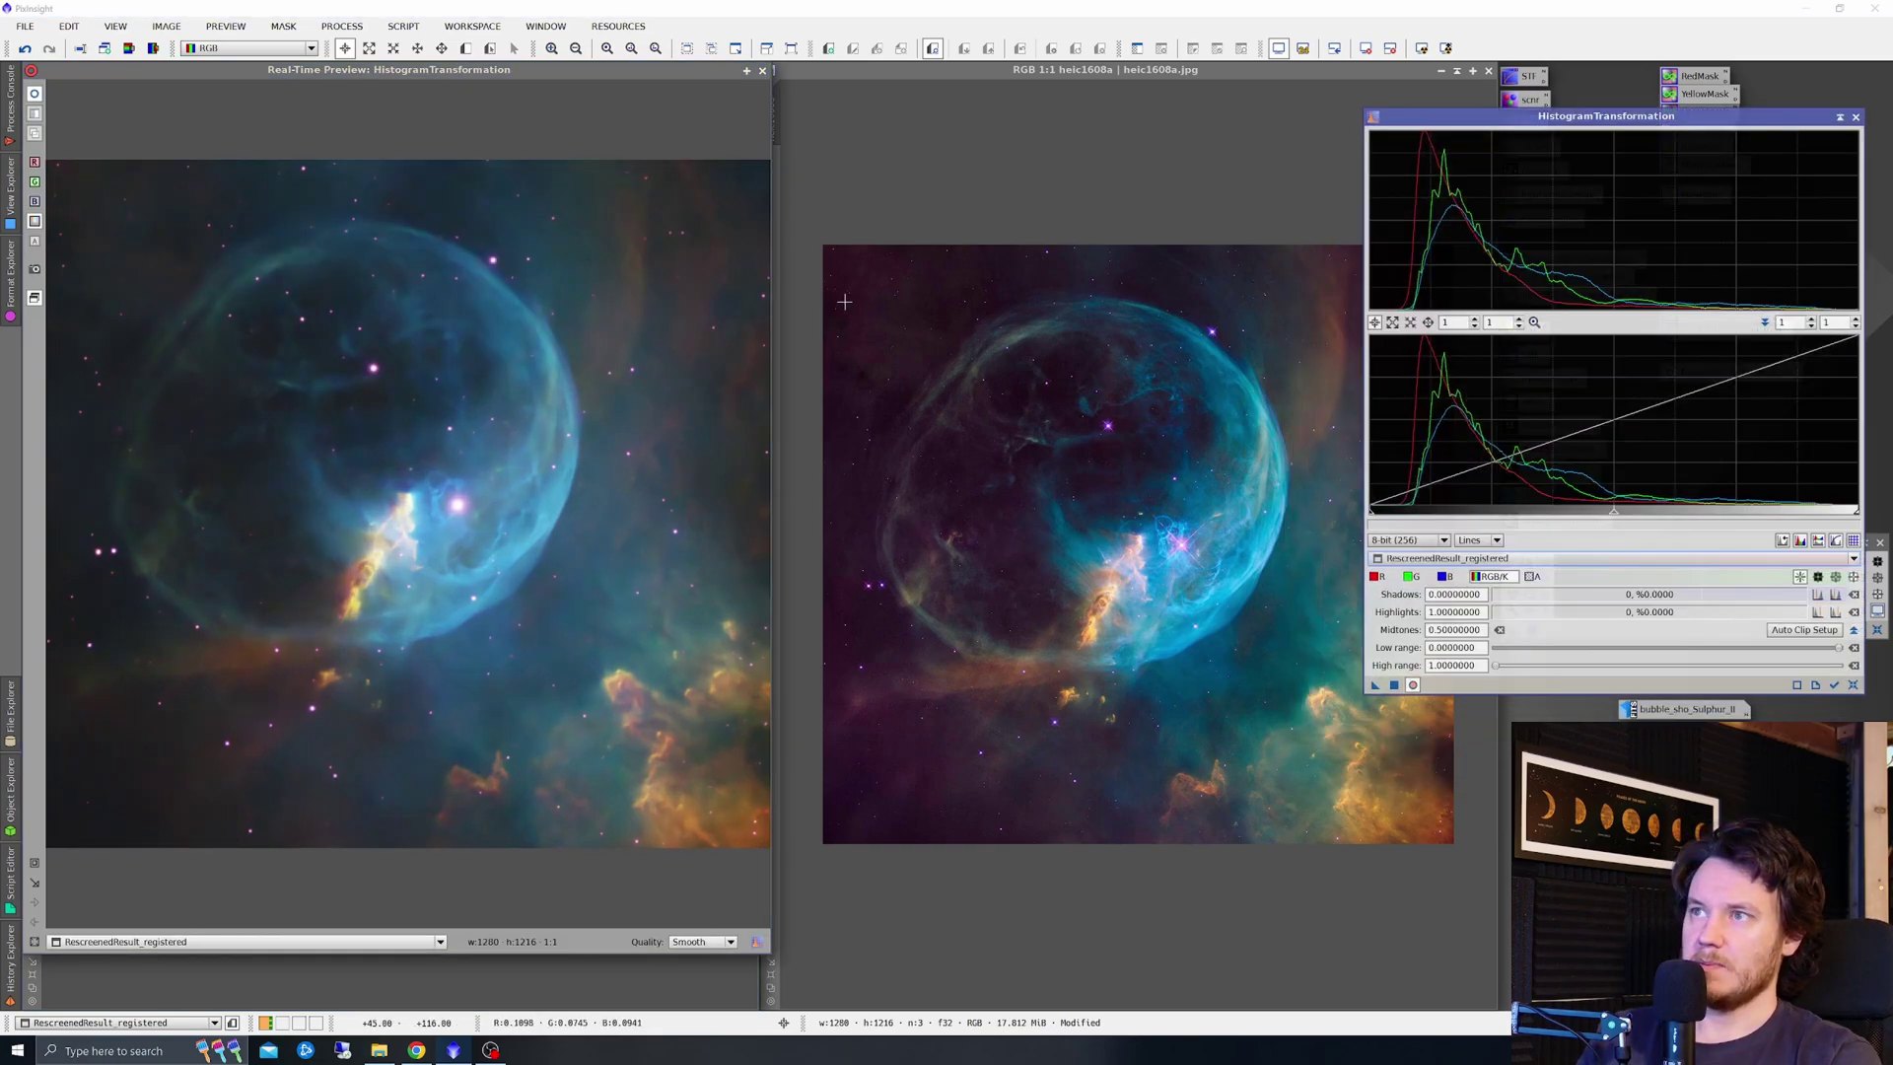
left_click(636, 995)
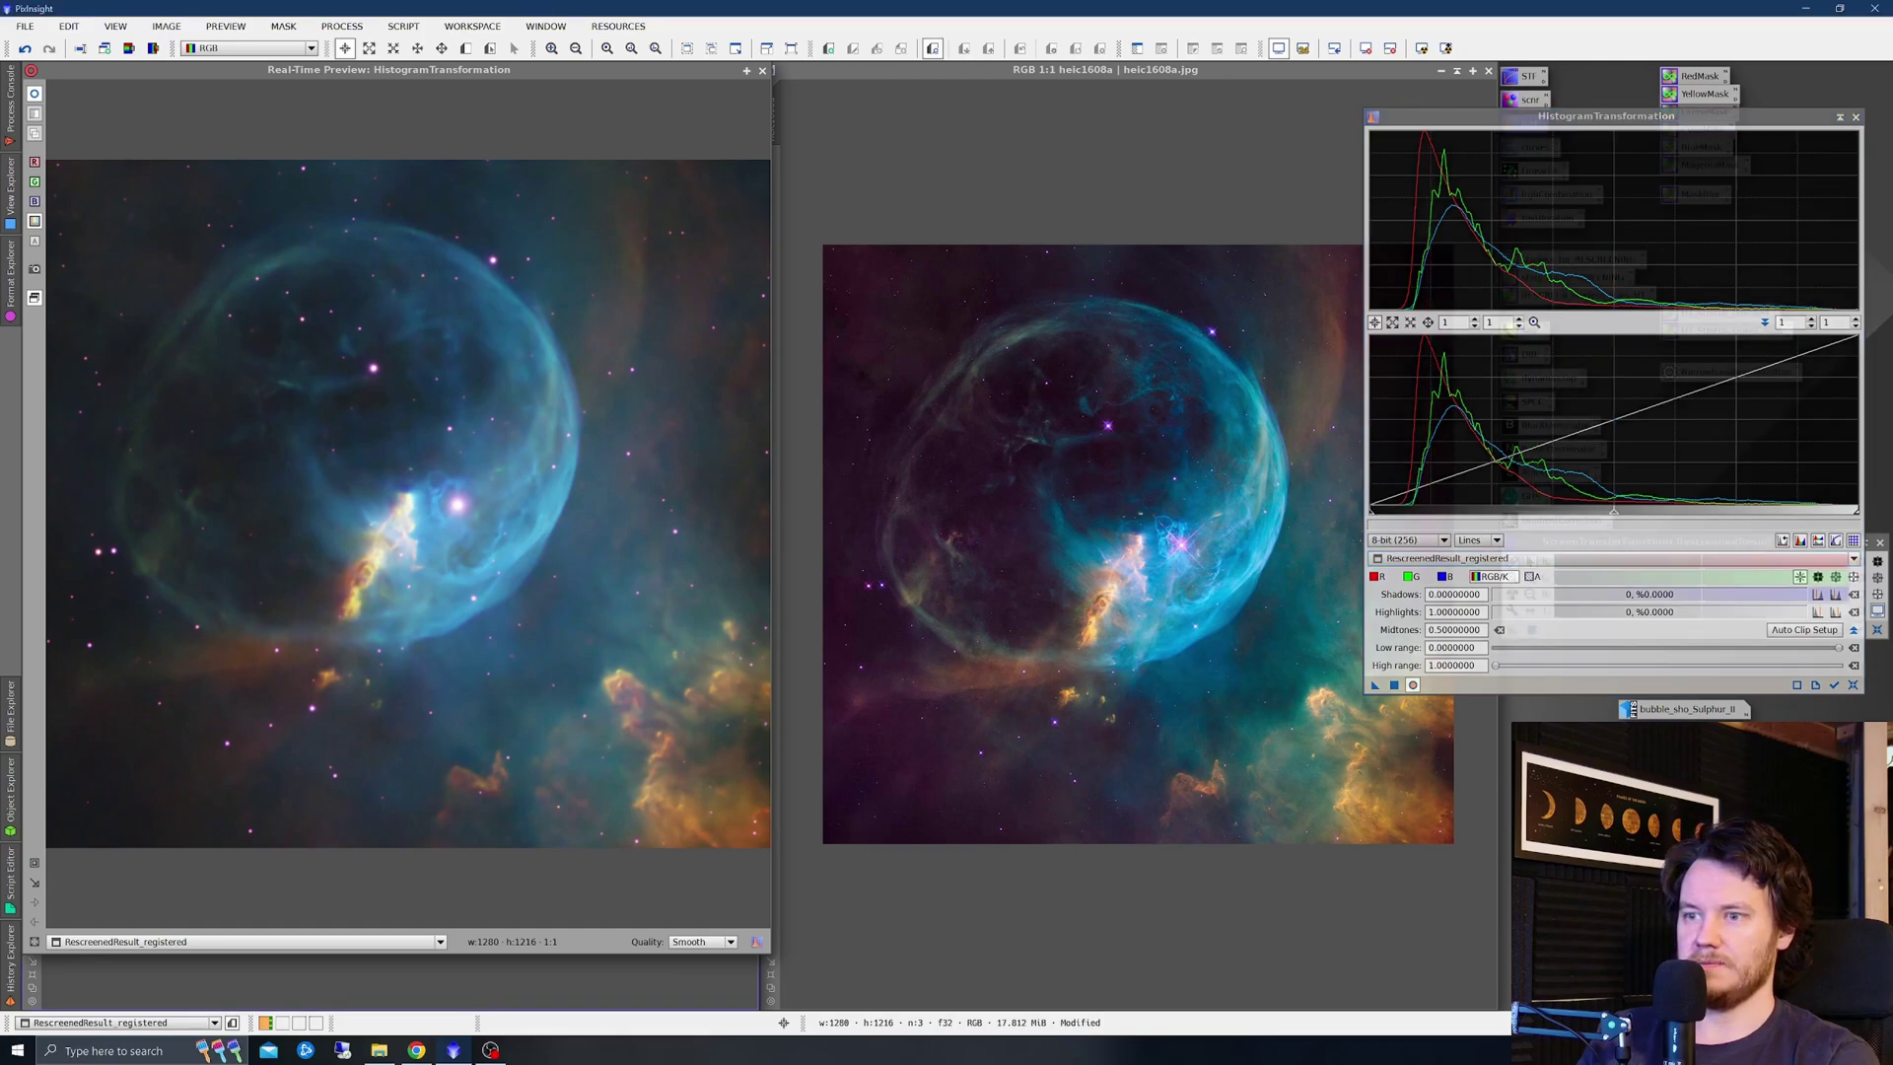
left_click_drag(1370, 515, 1404, 558)
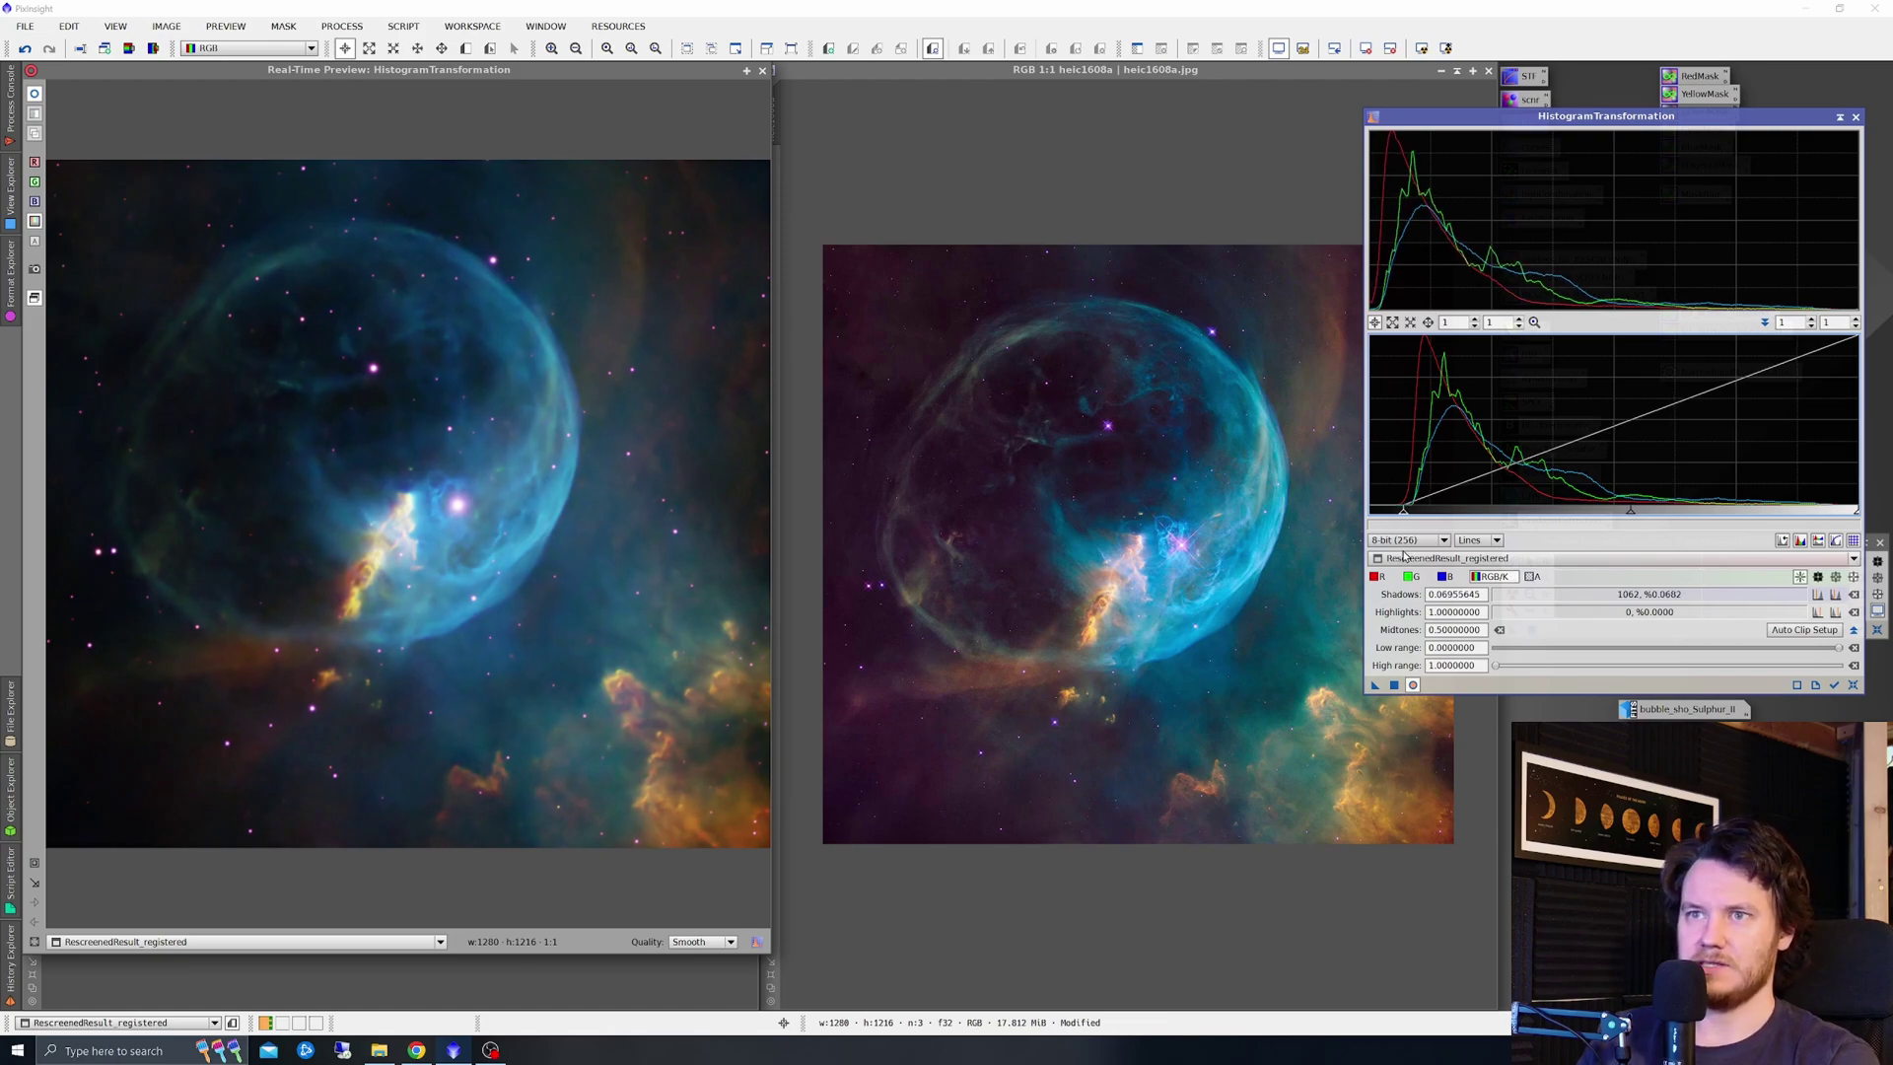
left_click(1398, 684)
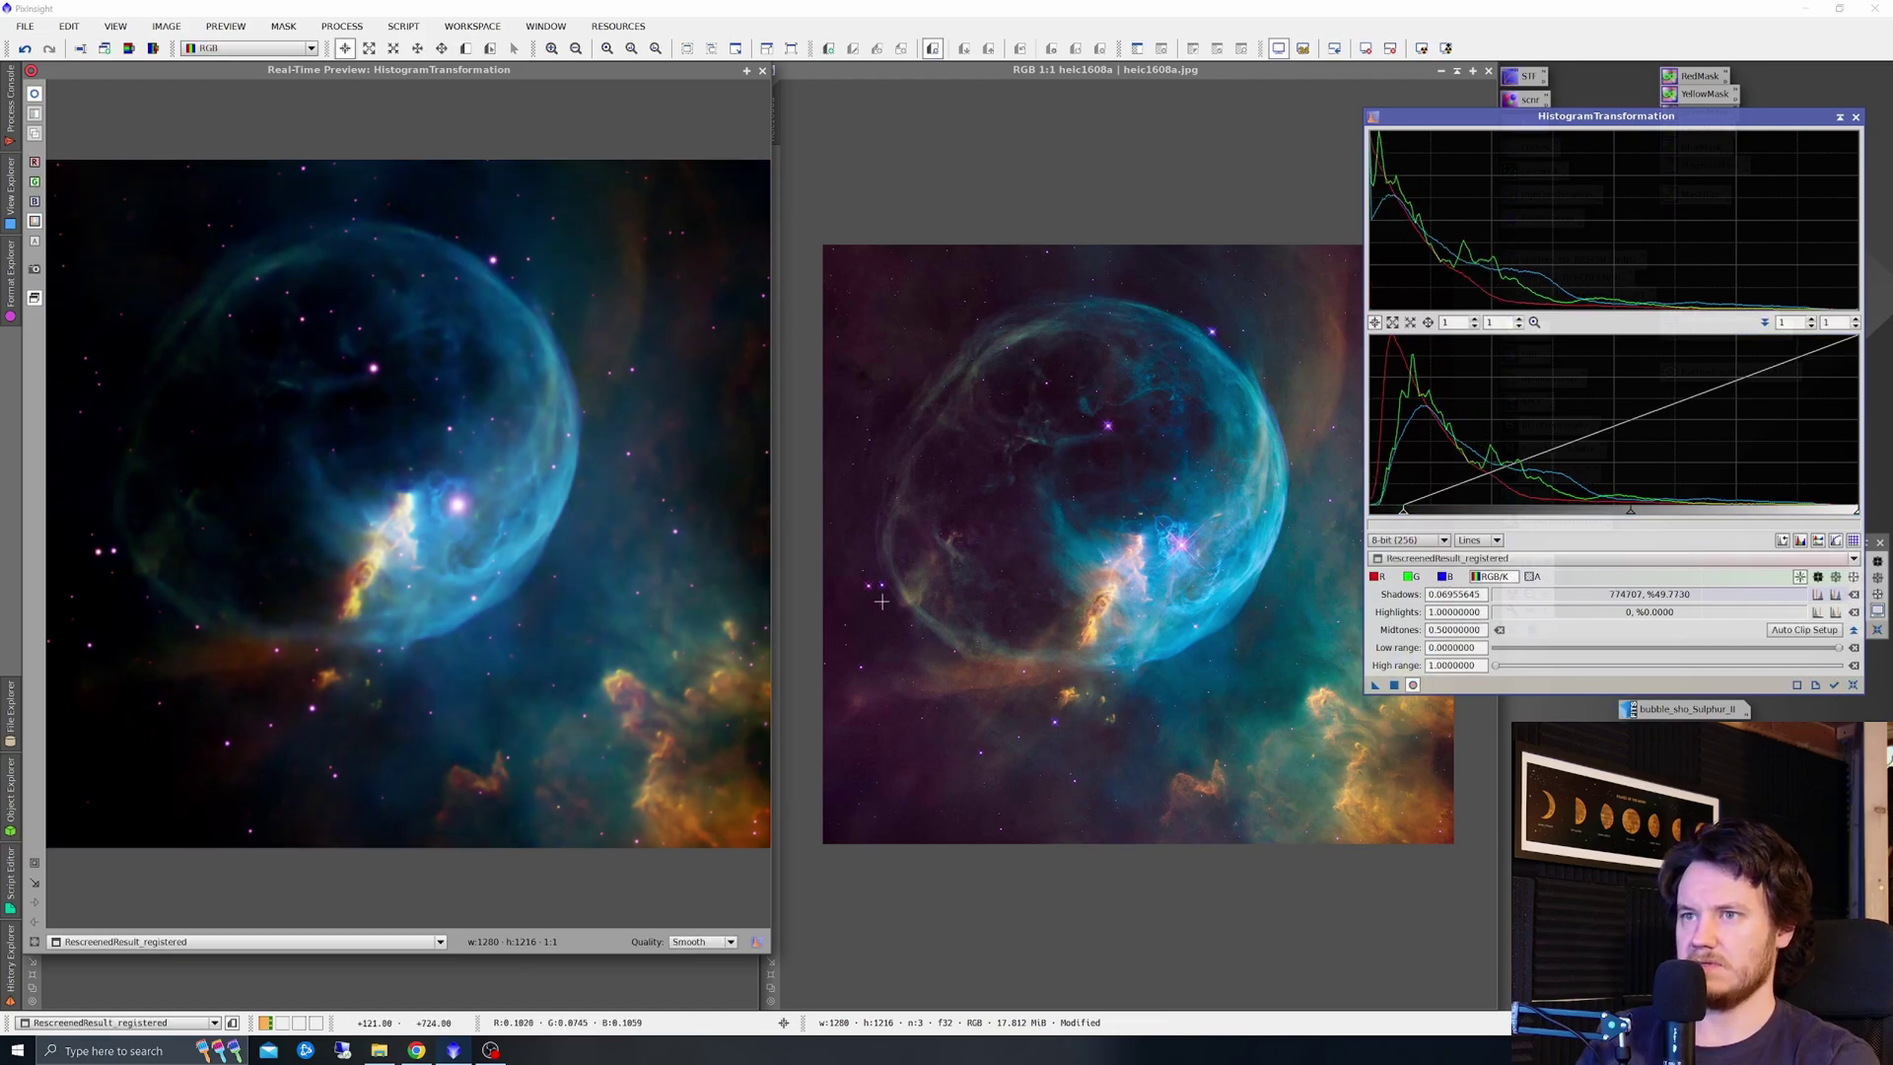
left_click(1830, 687)
left_click(1856, 116)
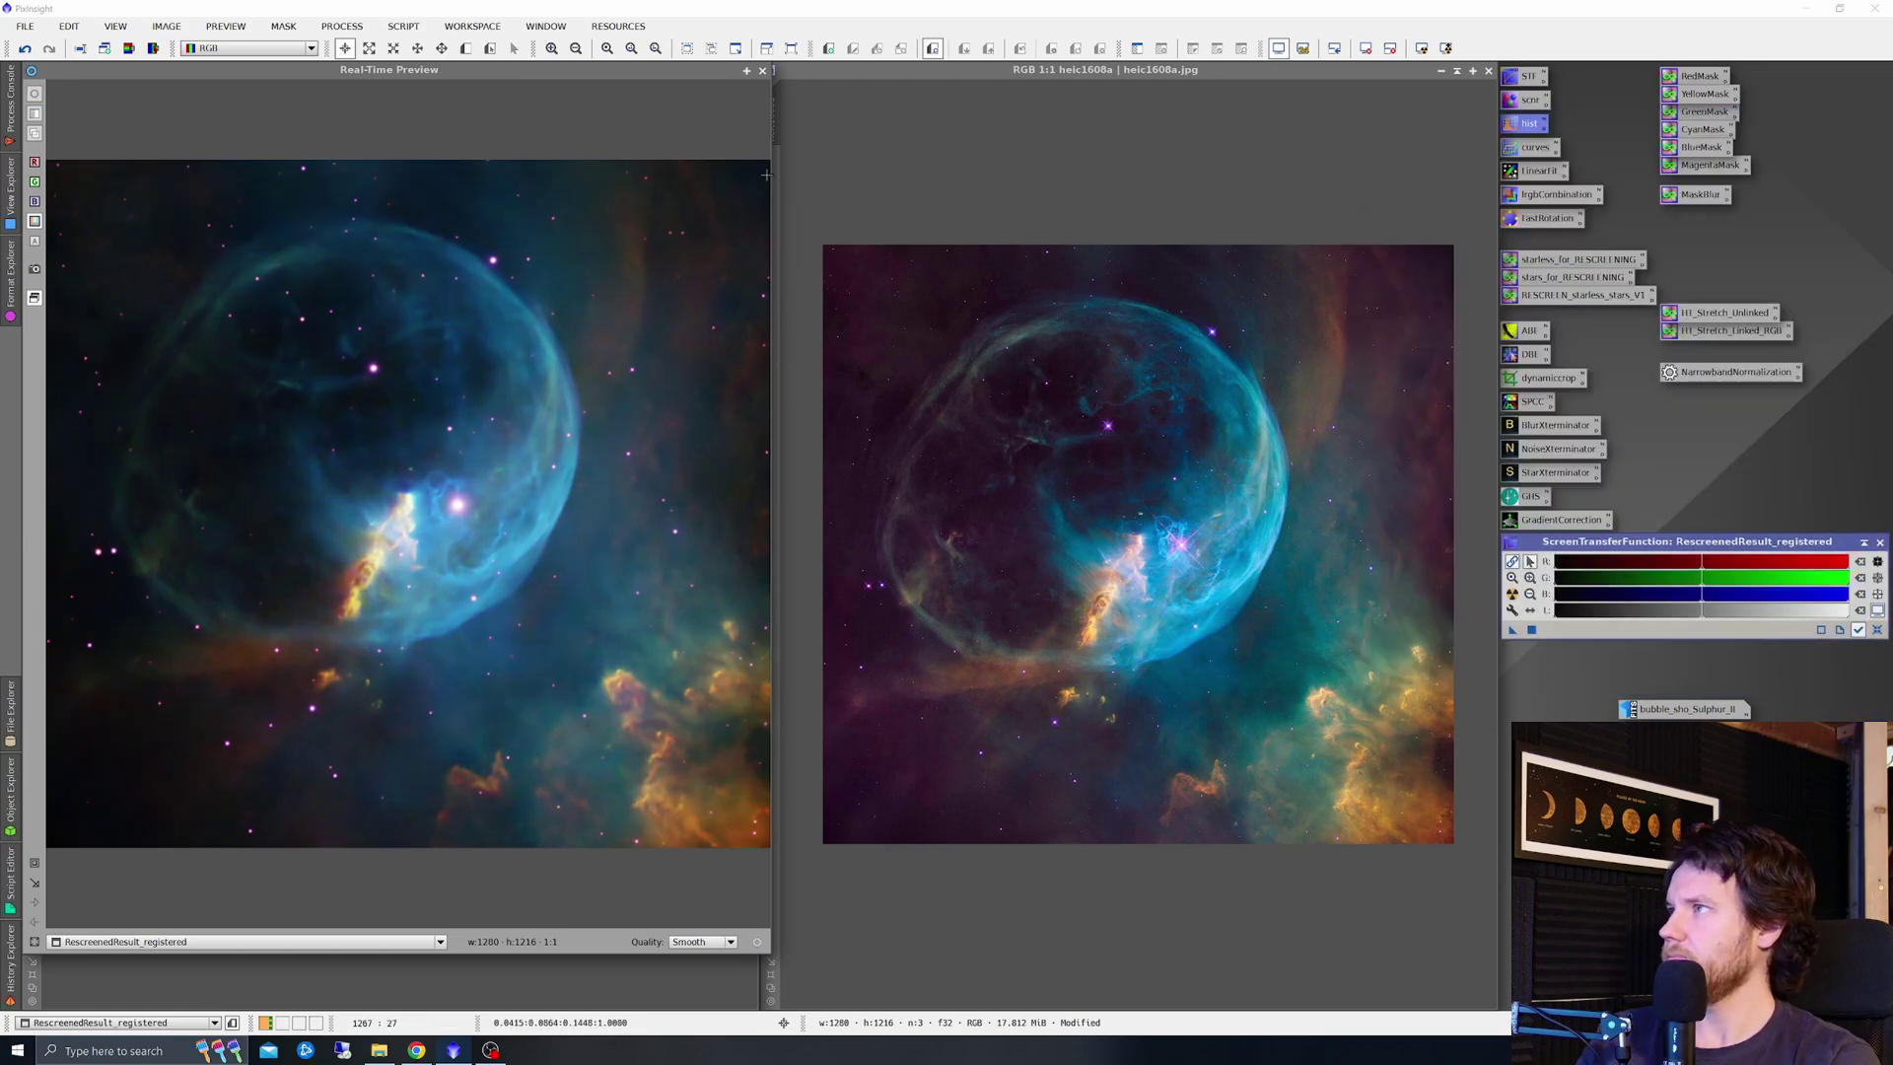
left_click(762, 71)
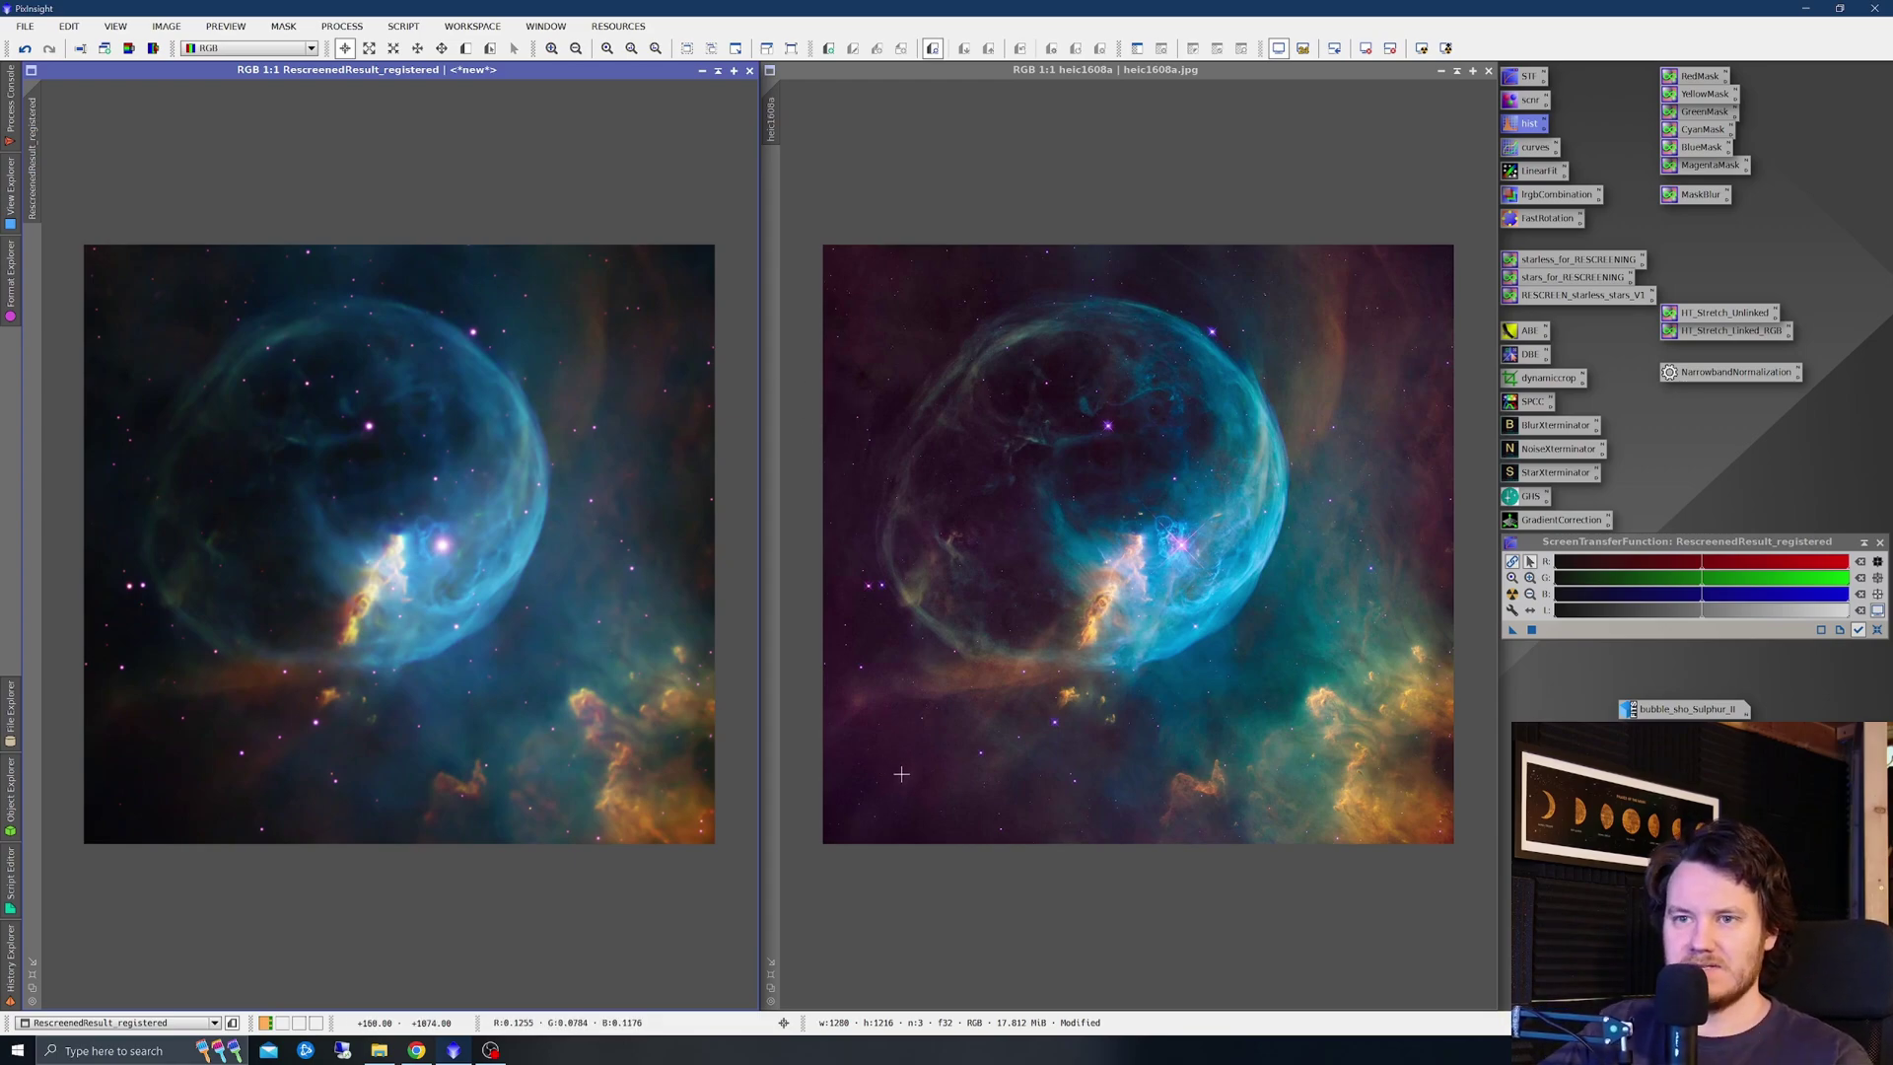
scroll(263, 755, "up", 5)
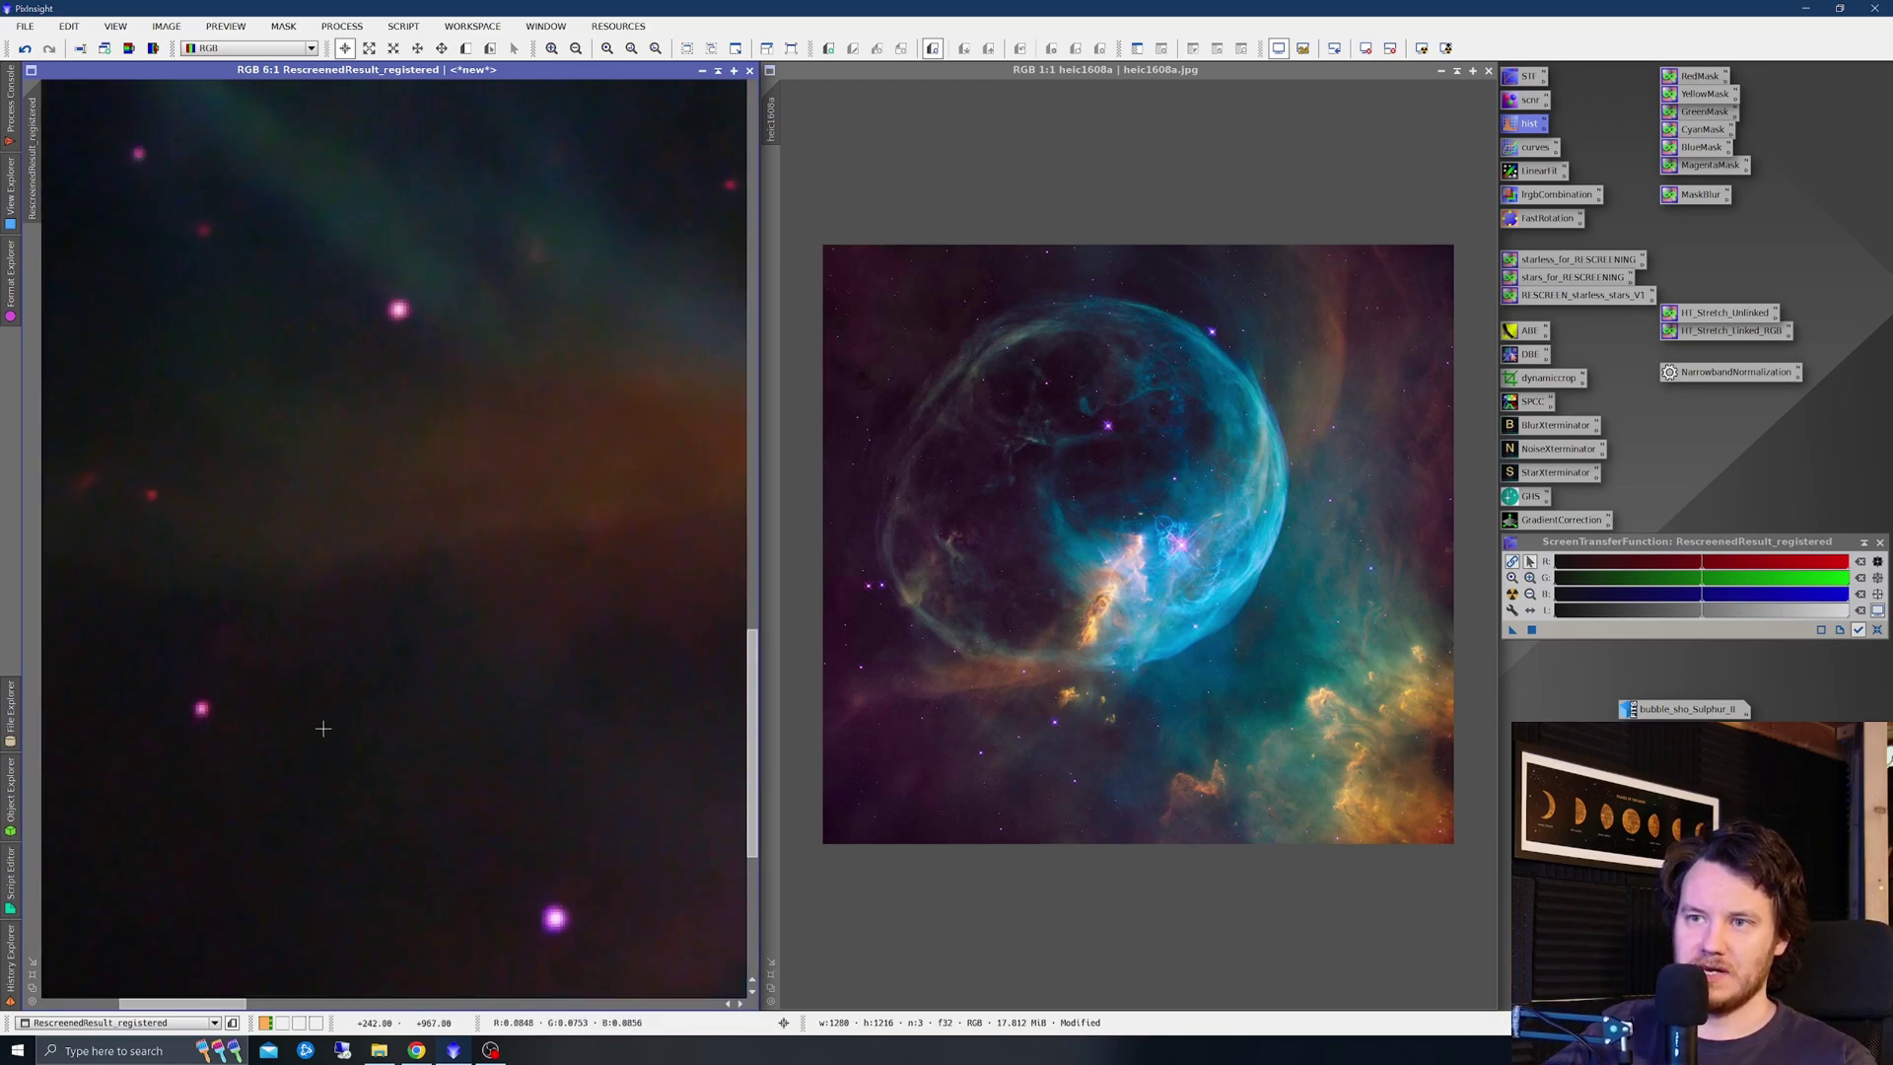
scroll(384, 712, "down", 5)
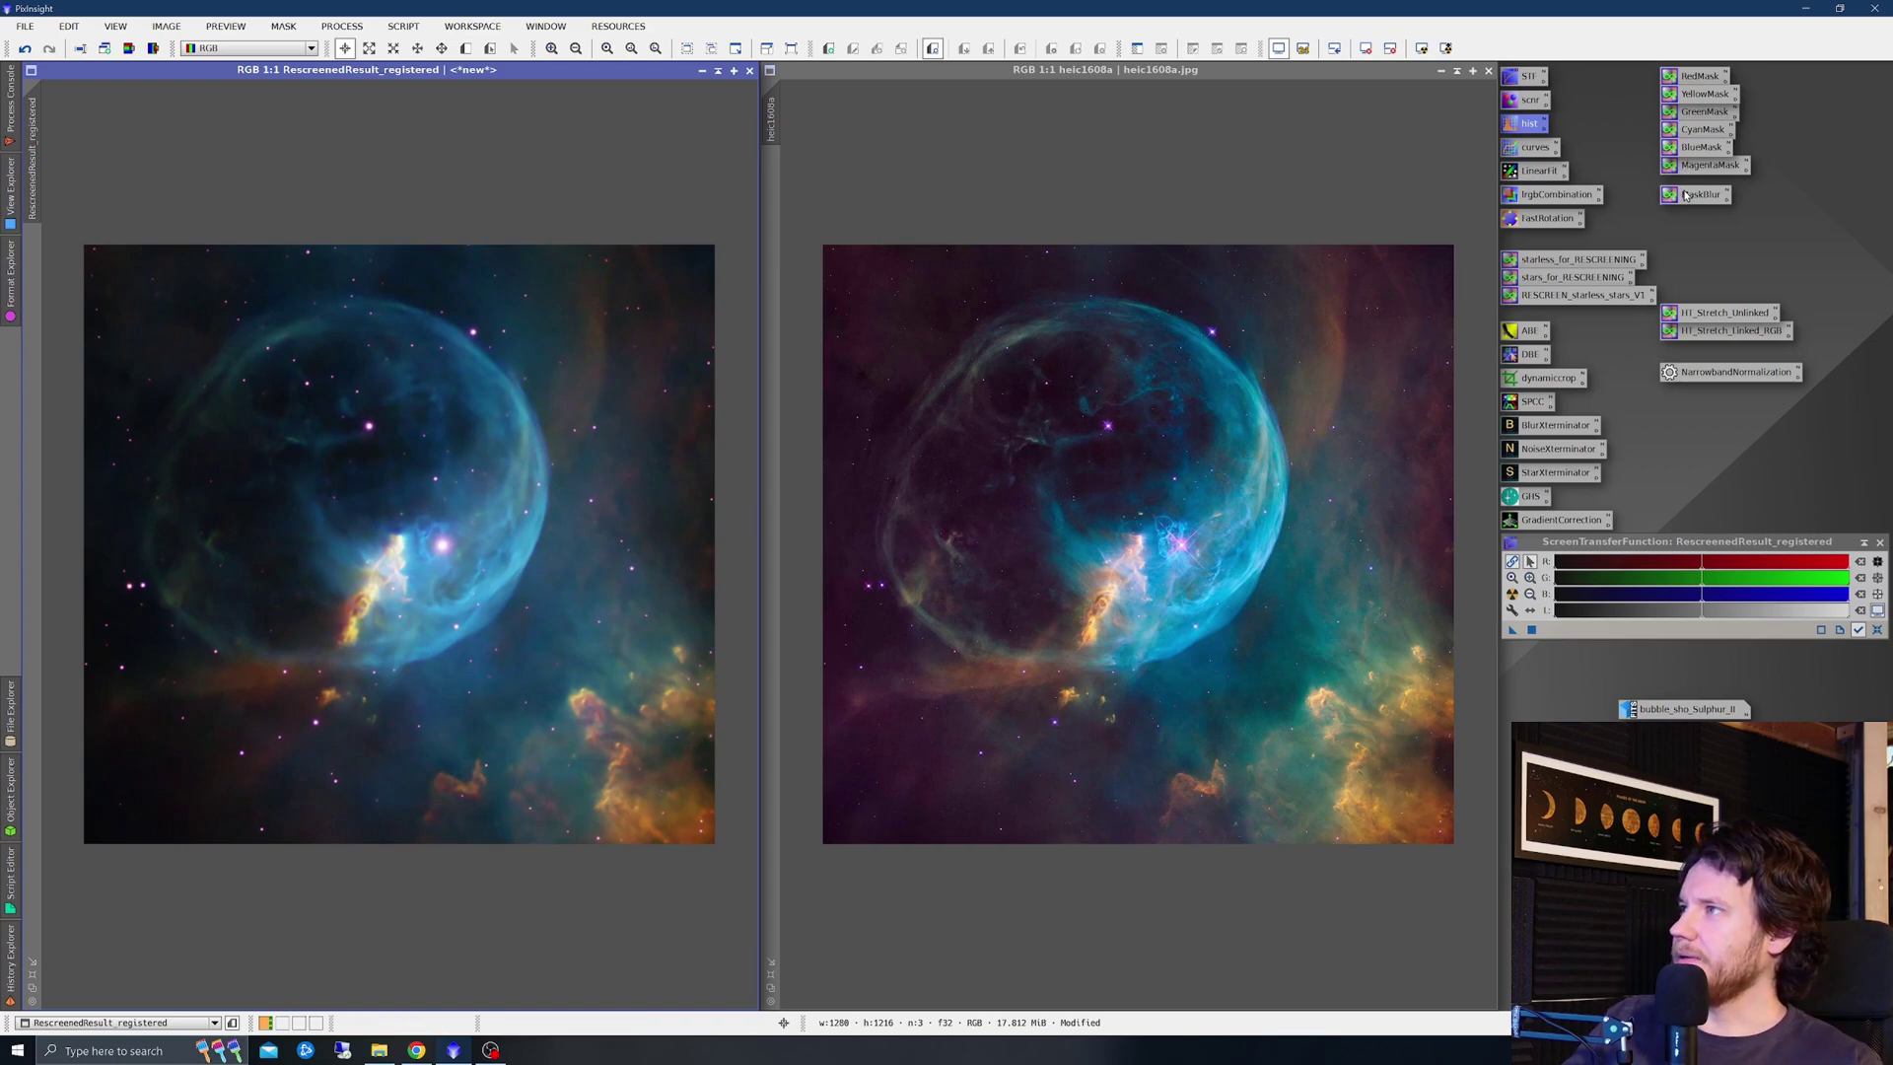
double_click(1530, 150)
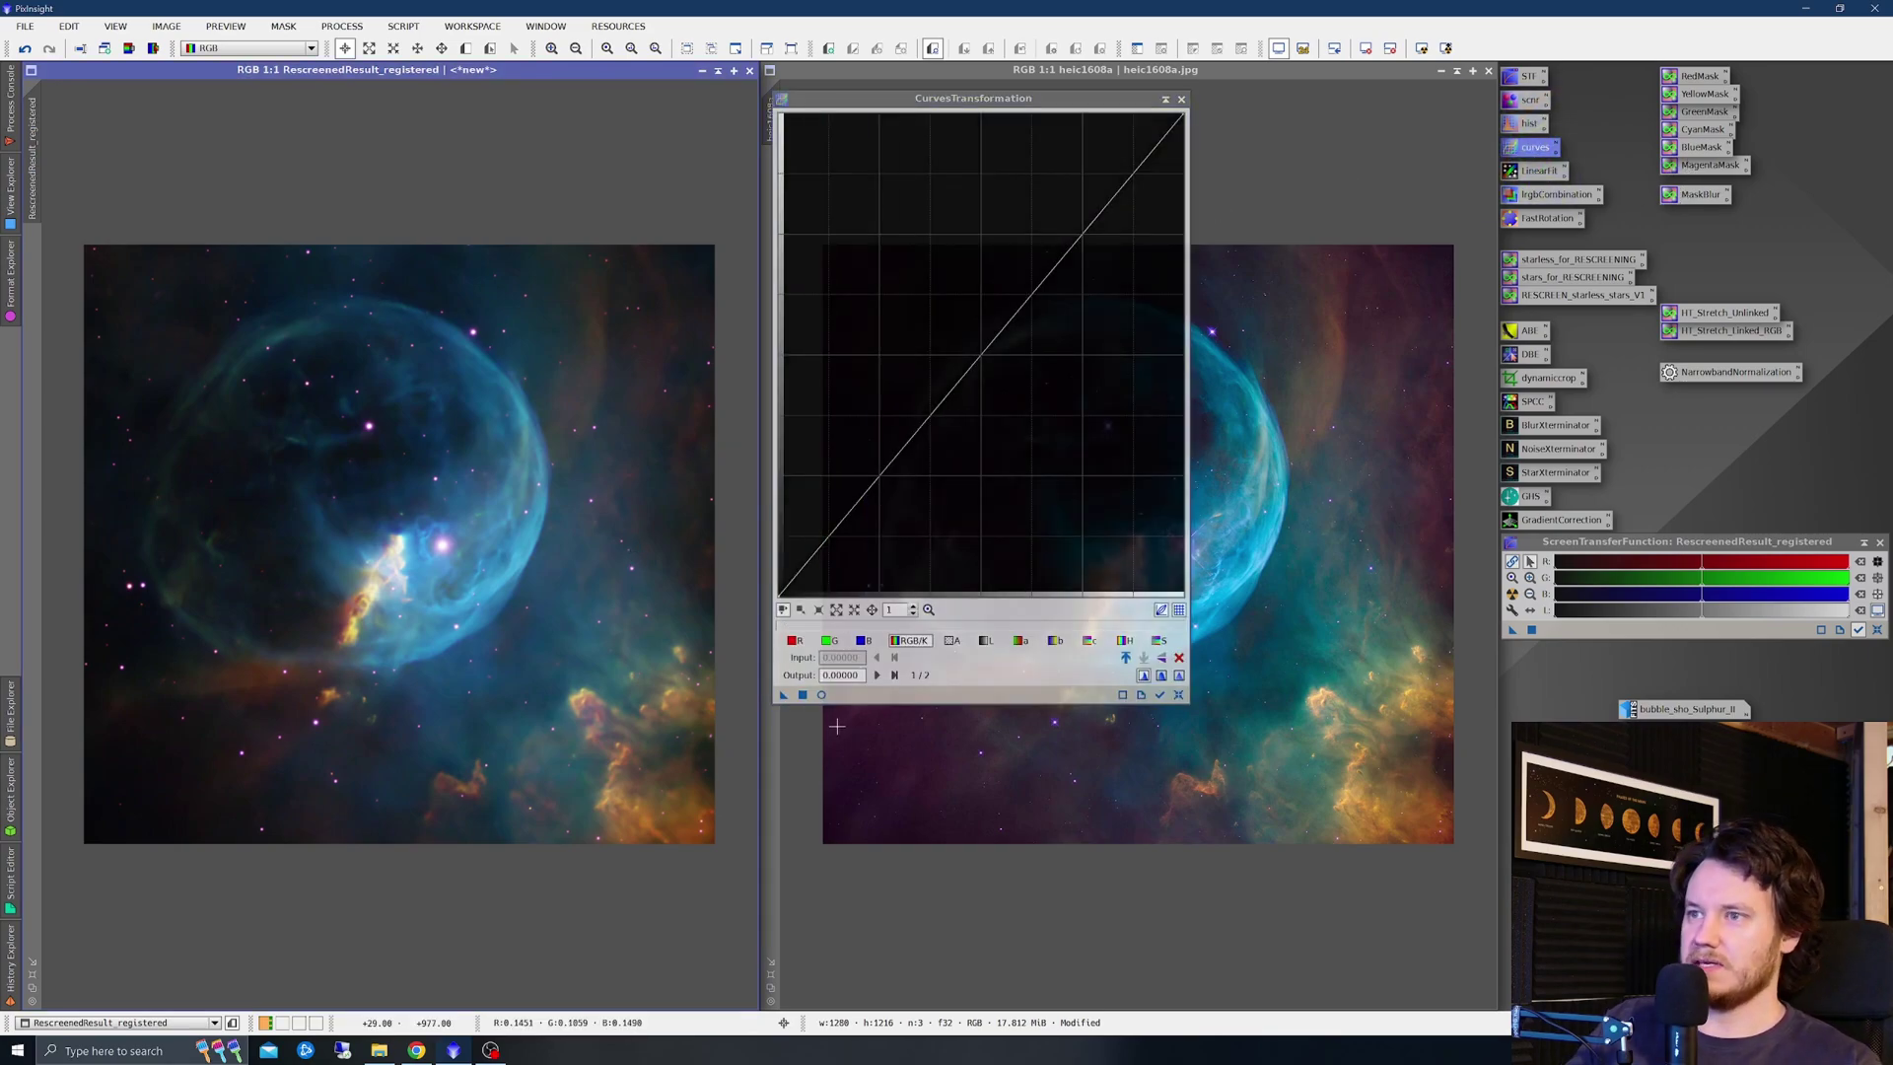
left_click(821, 695)
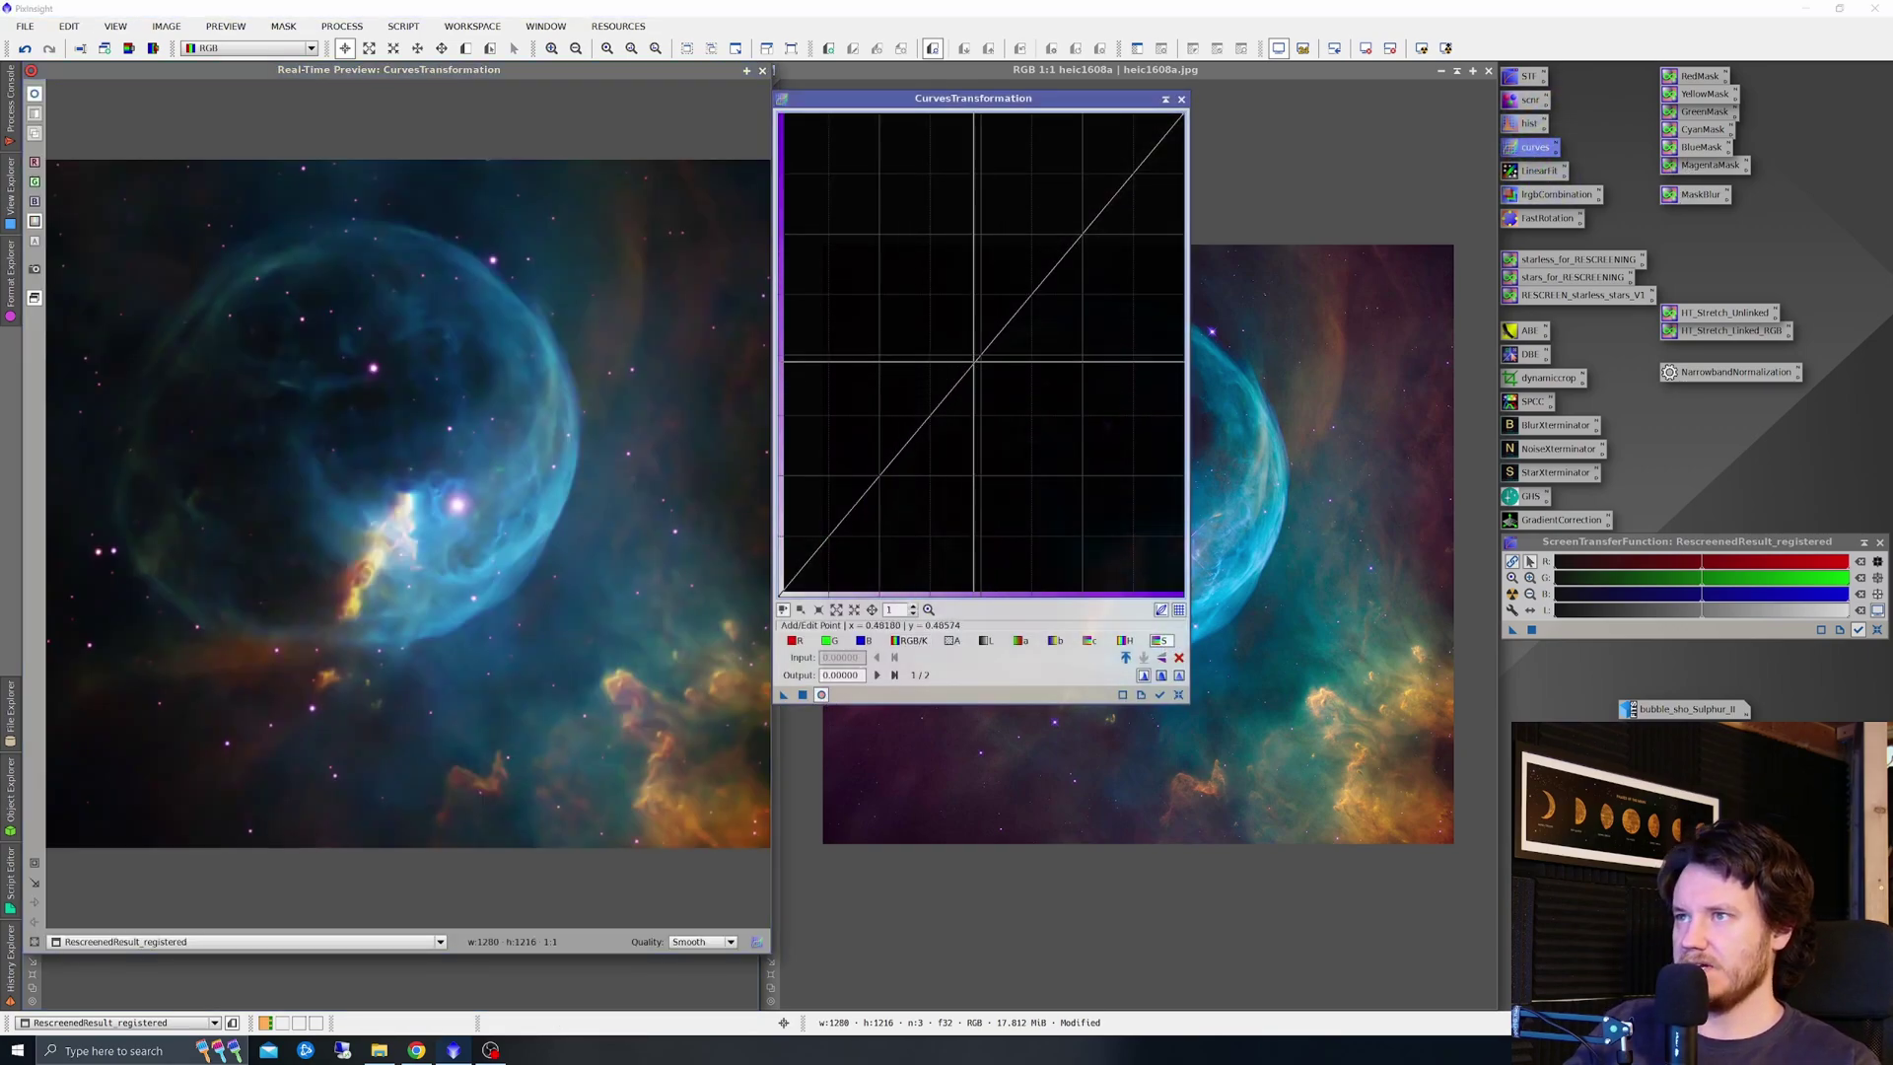
mouse_move(974, 361)
left_mouse_down()
mouse_move(973, 233)
mouse_move(971, 342)
mouse_move(981, 286)
mouse_move(868, 264)
mouse_move(1001, 397)
mouse_move(972, 345)
left_mouse_up()
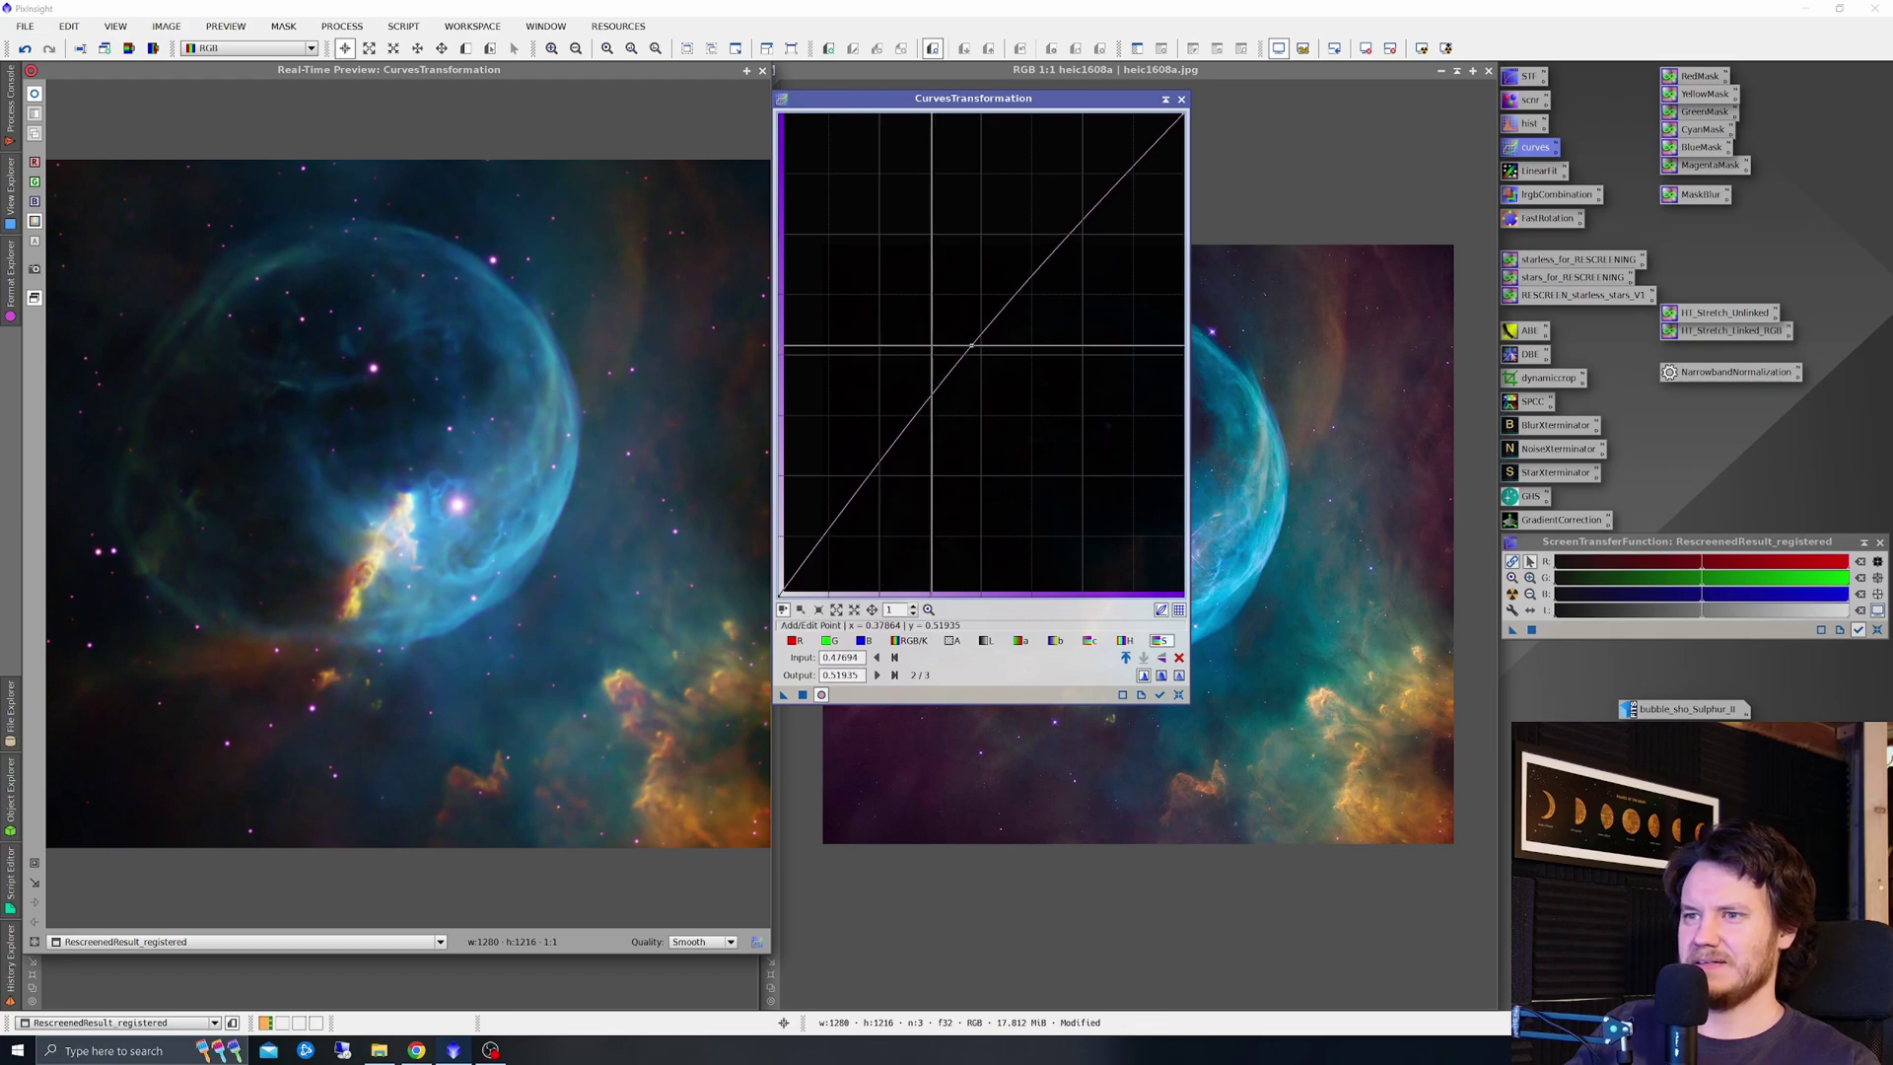
left_click(35, 97)
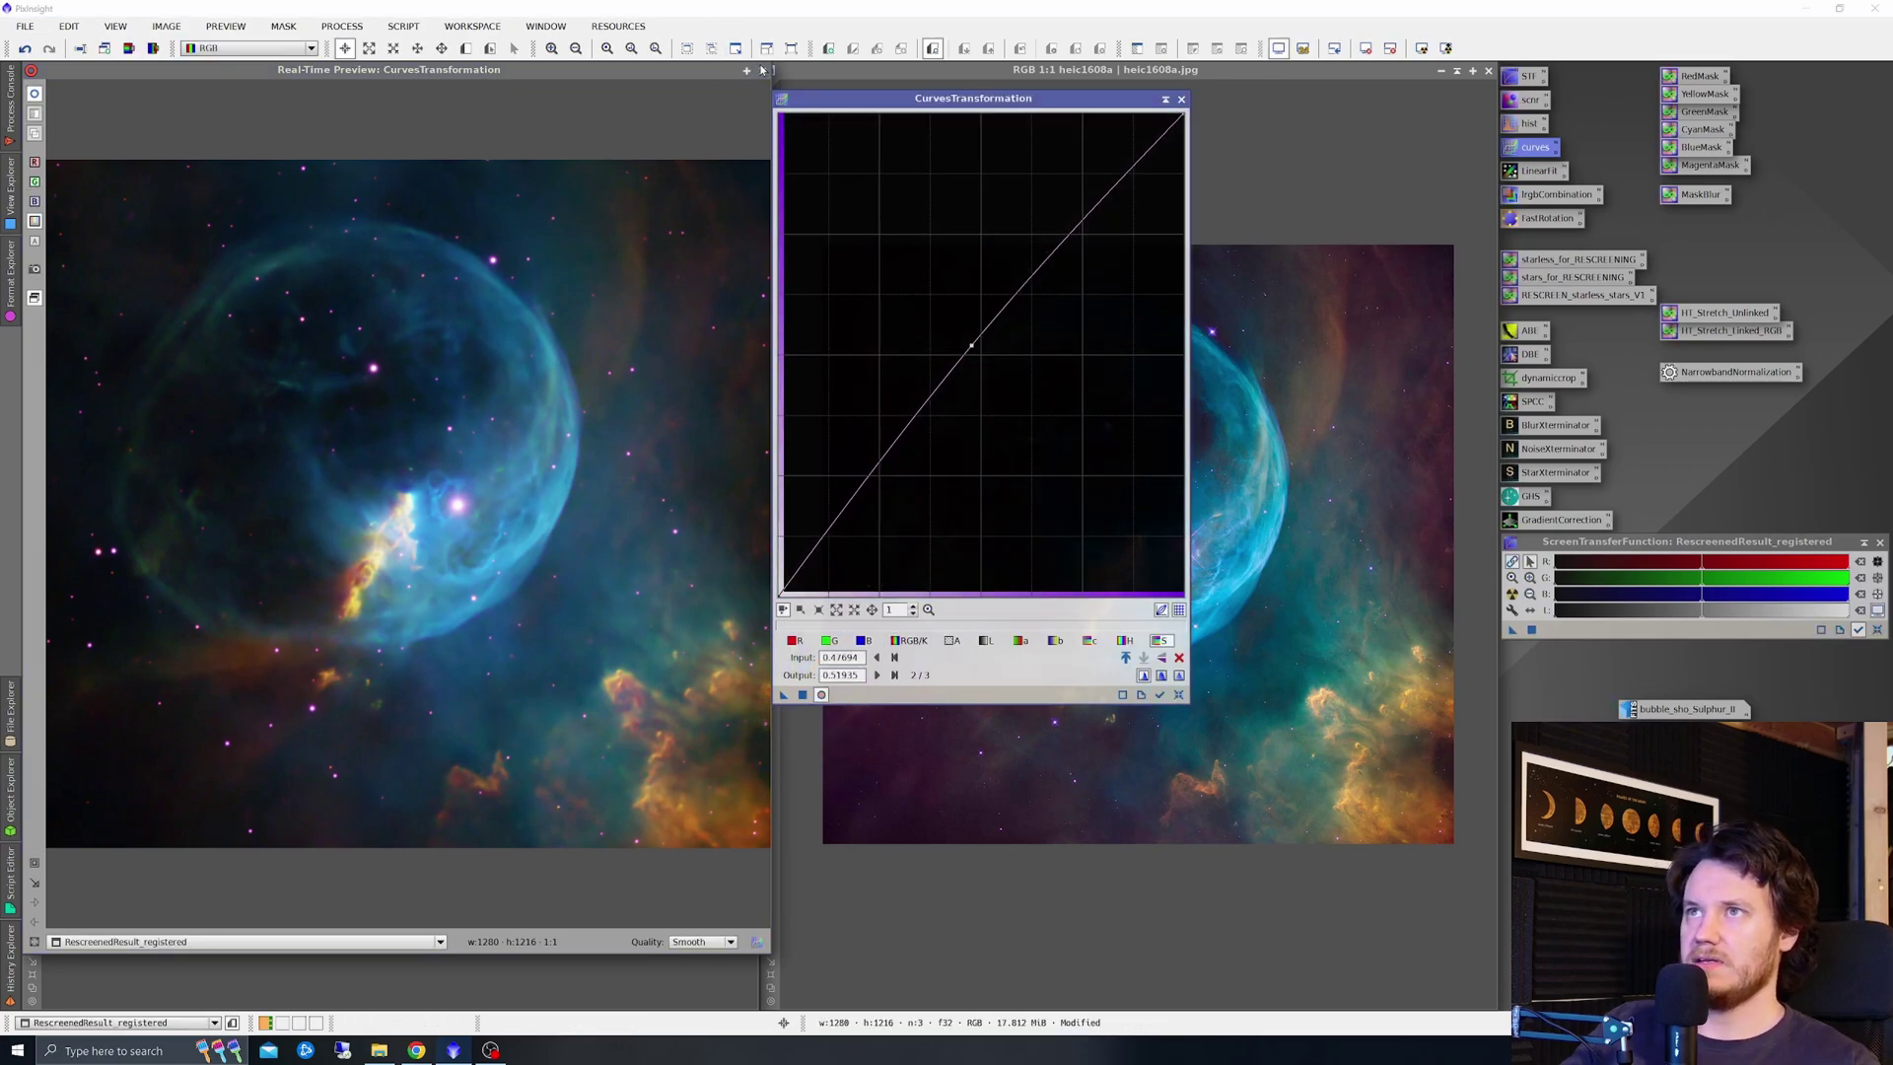
left_click(821, 694)
left_click(1179, 695)
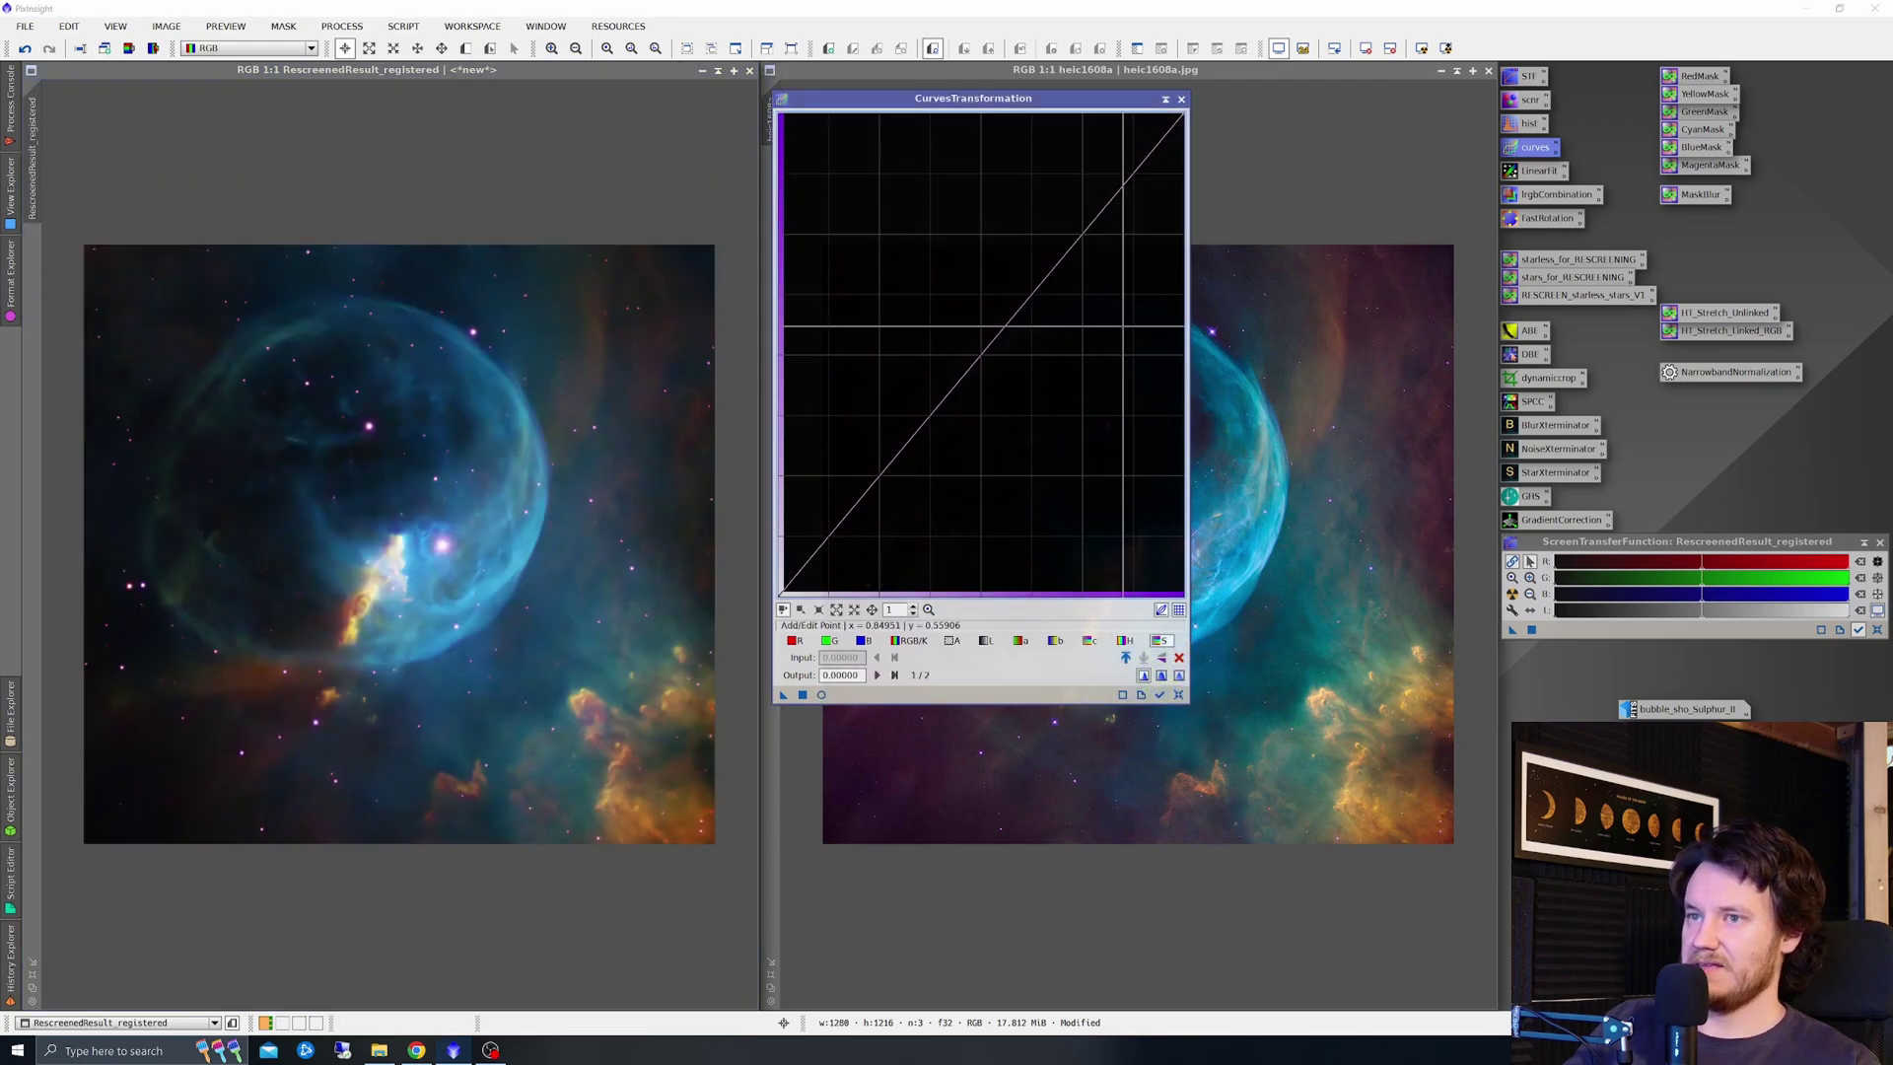
left_click(1181, 99)
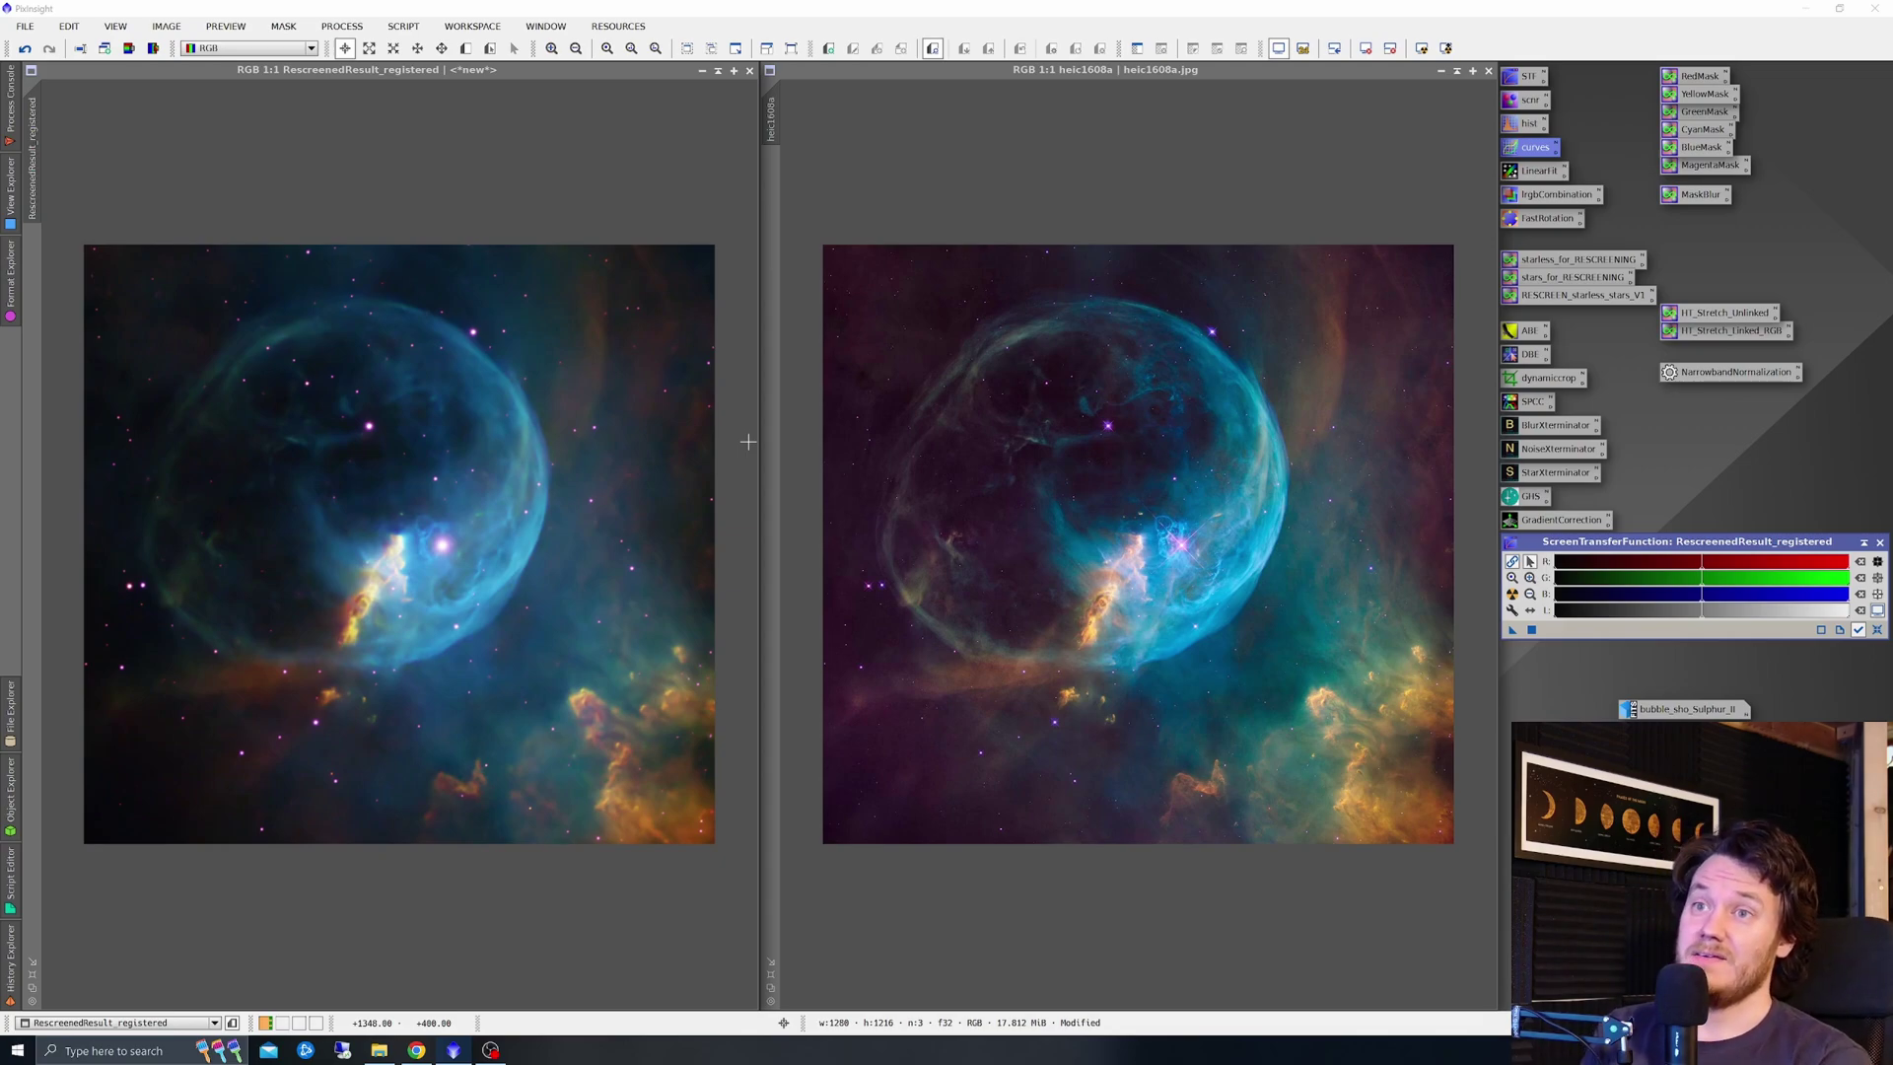
Zoom the nebula view to 2:1 and give heic1608a the same zoom and position
scroll(552, 700, "up", 1)
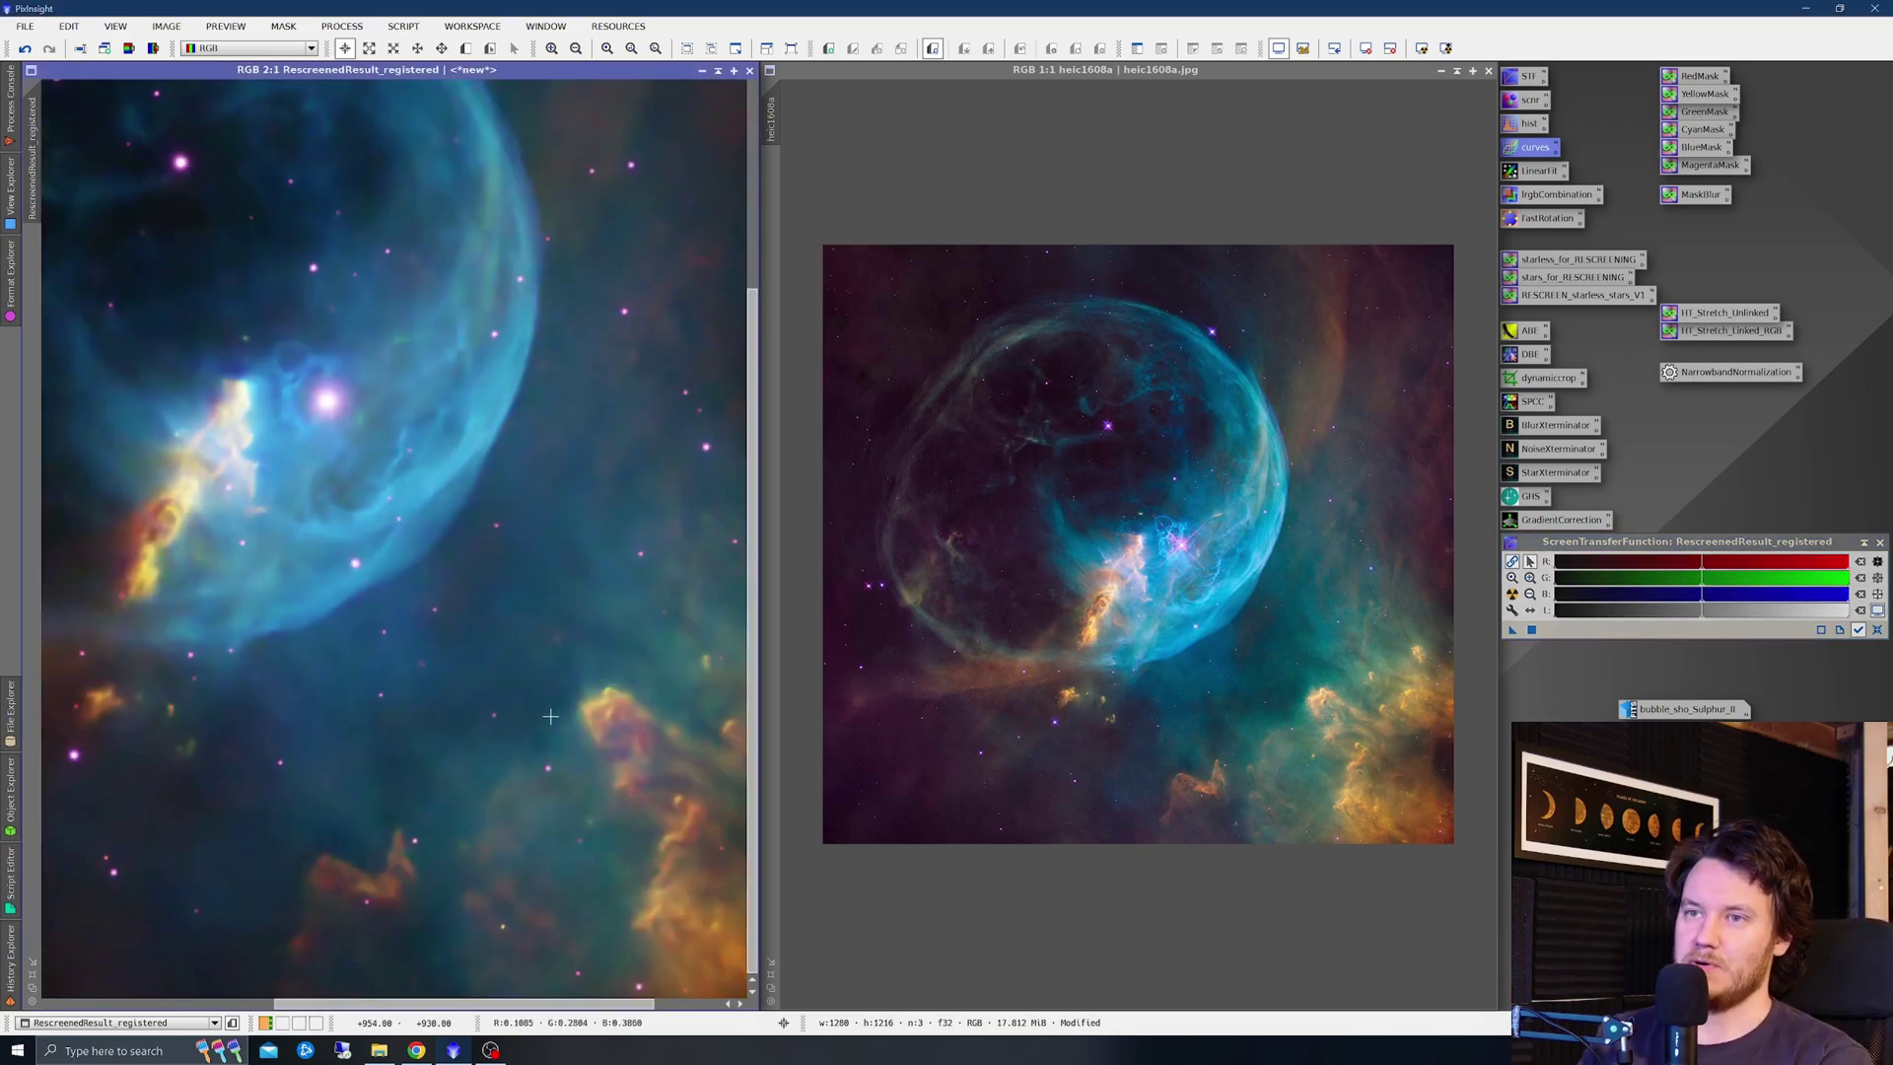
left_click_drag(488, 1003, 496, 1003)
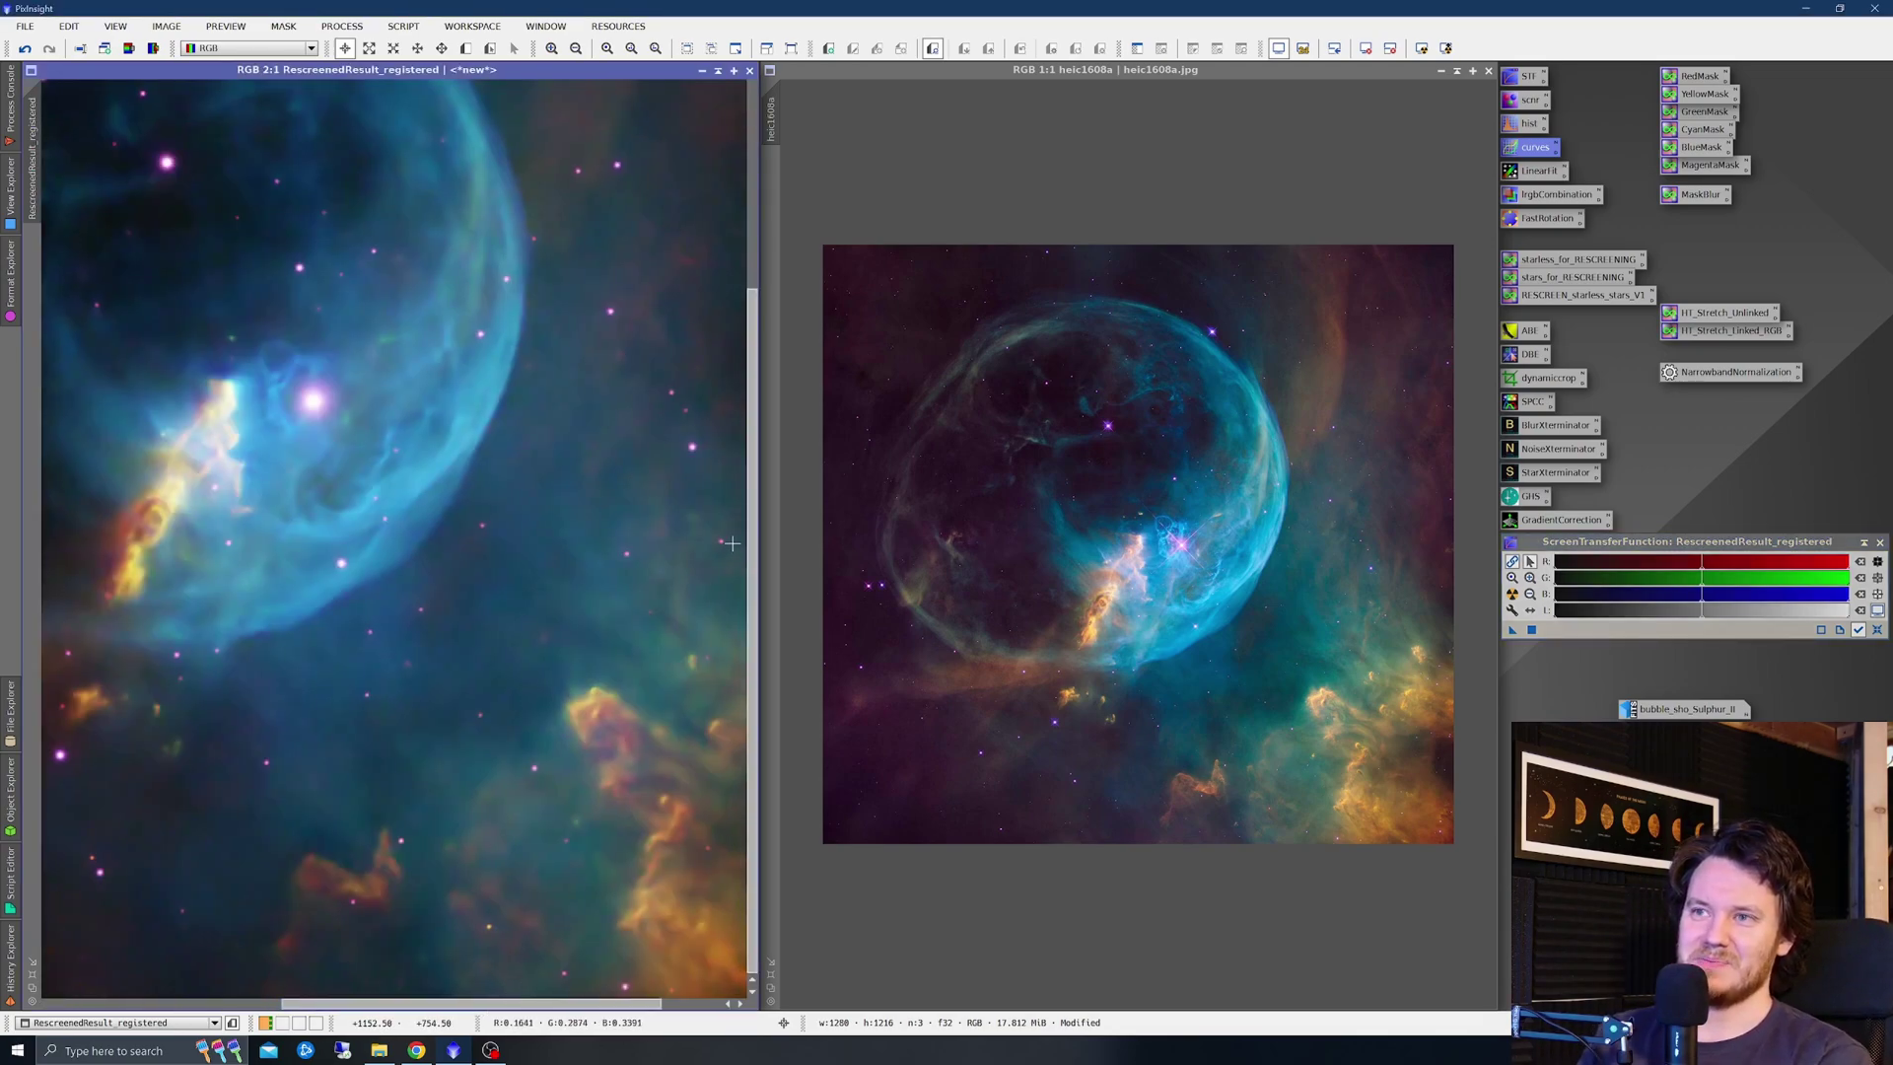
left_click_drag(36, 123, 775, 128)
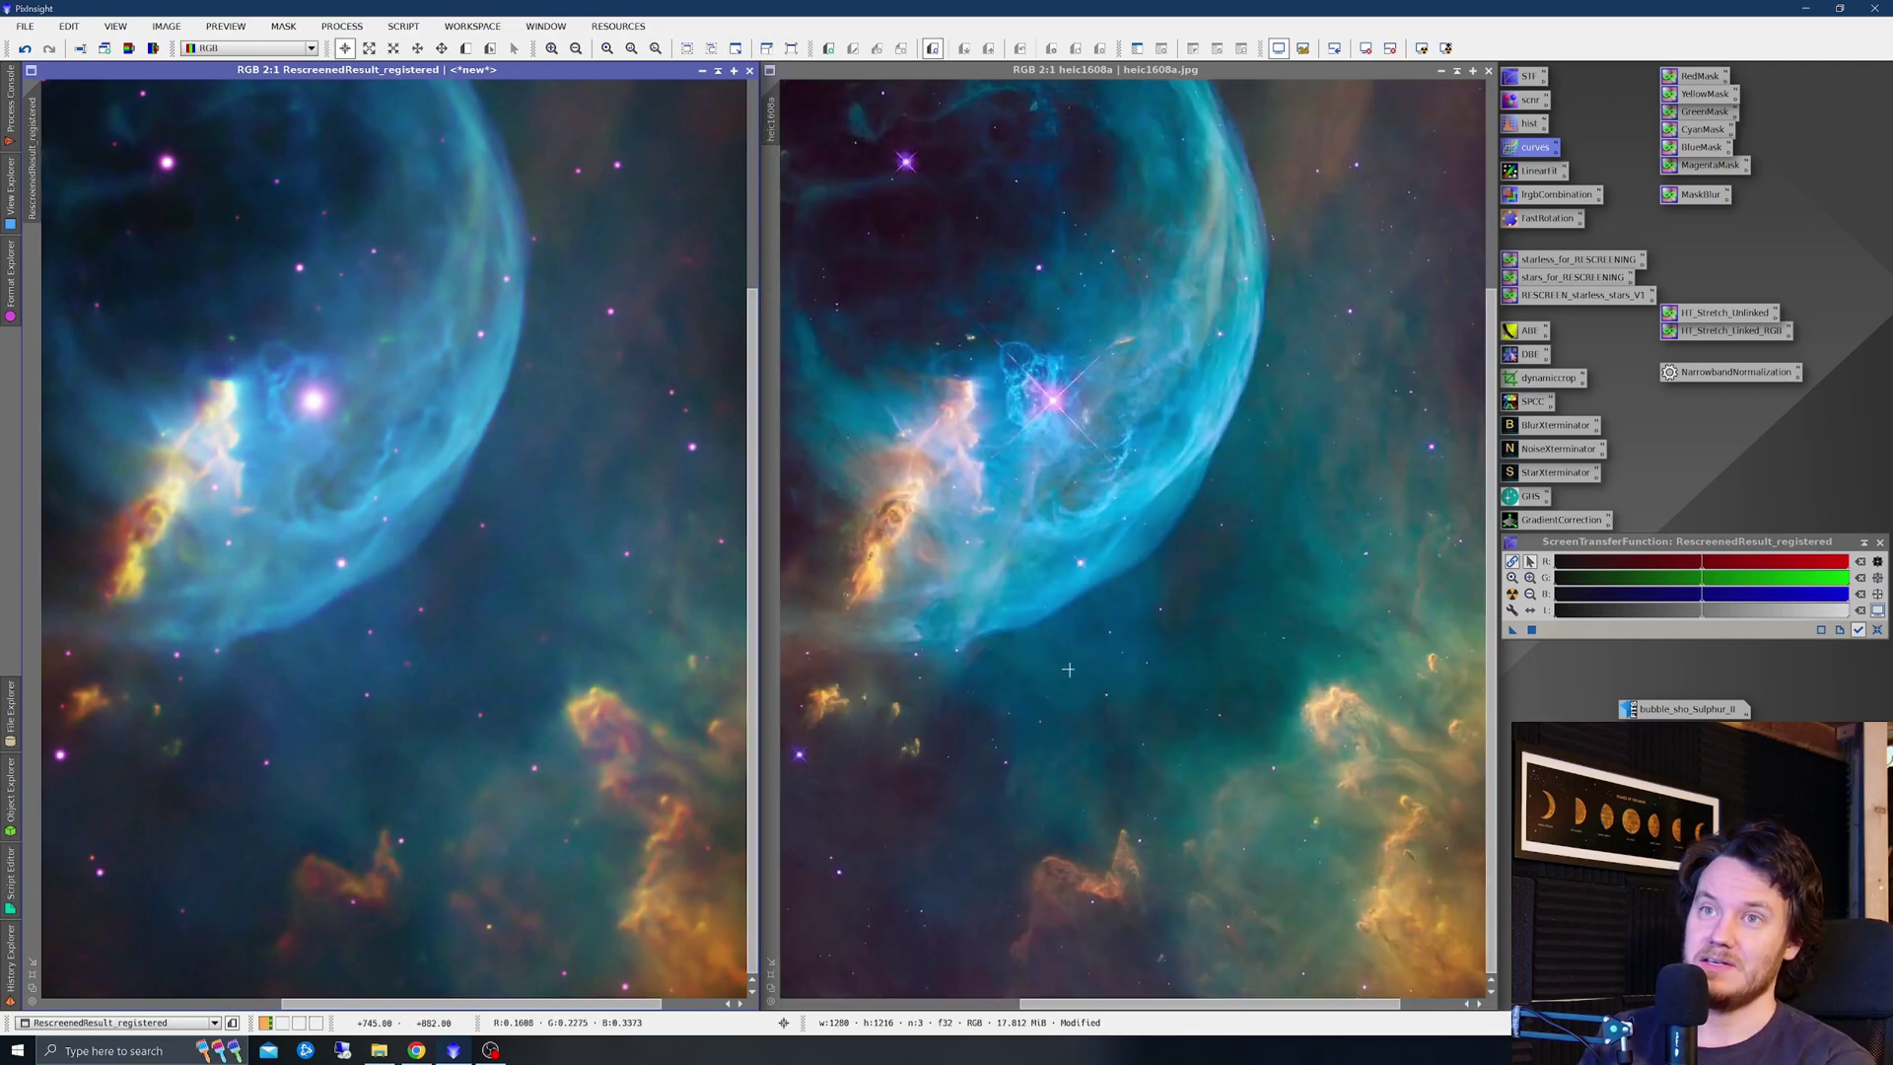